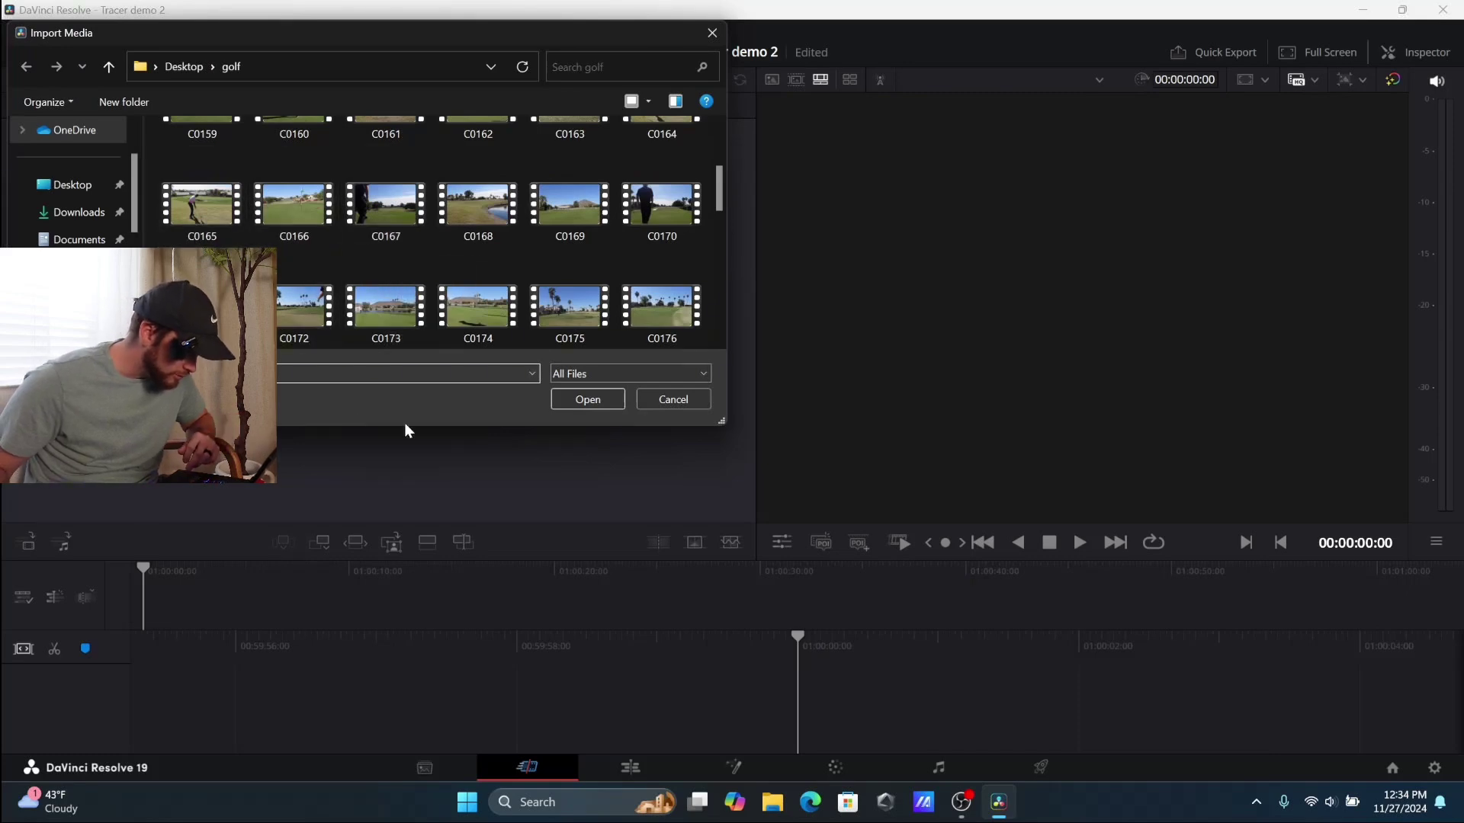
Import clip C0183 from the golf folder and change the project frame rate to match it.
scroll(381, 313, down, 3)
click(199, 208)
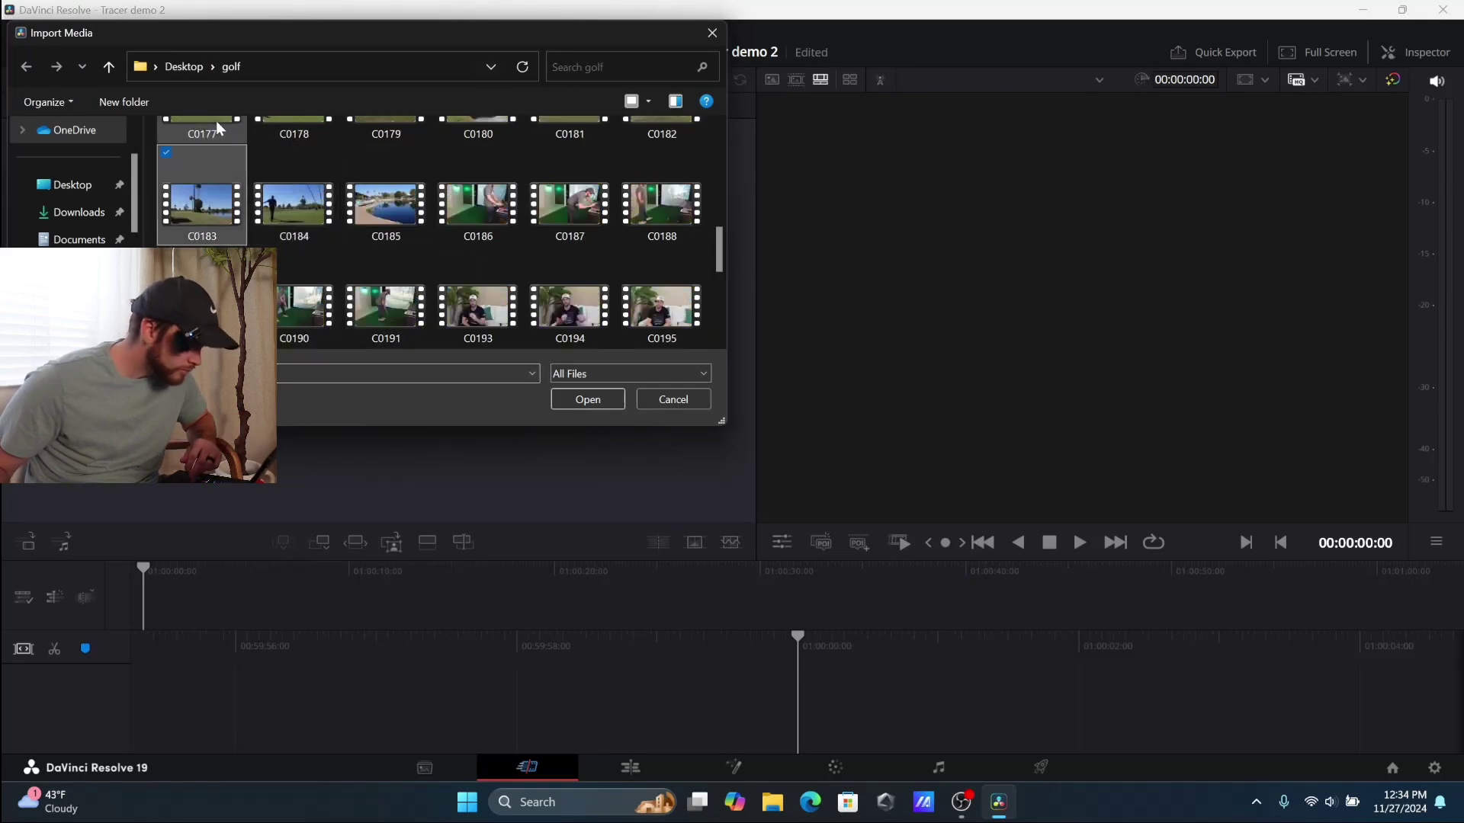
click(596, 405)
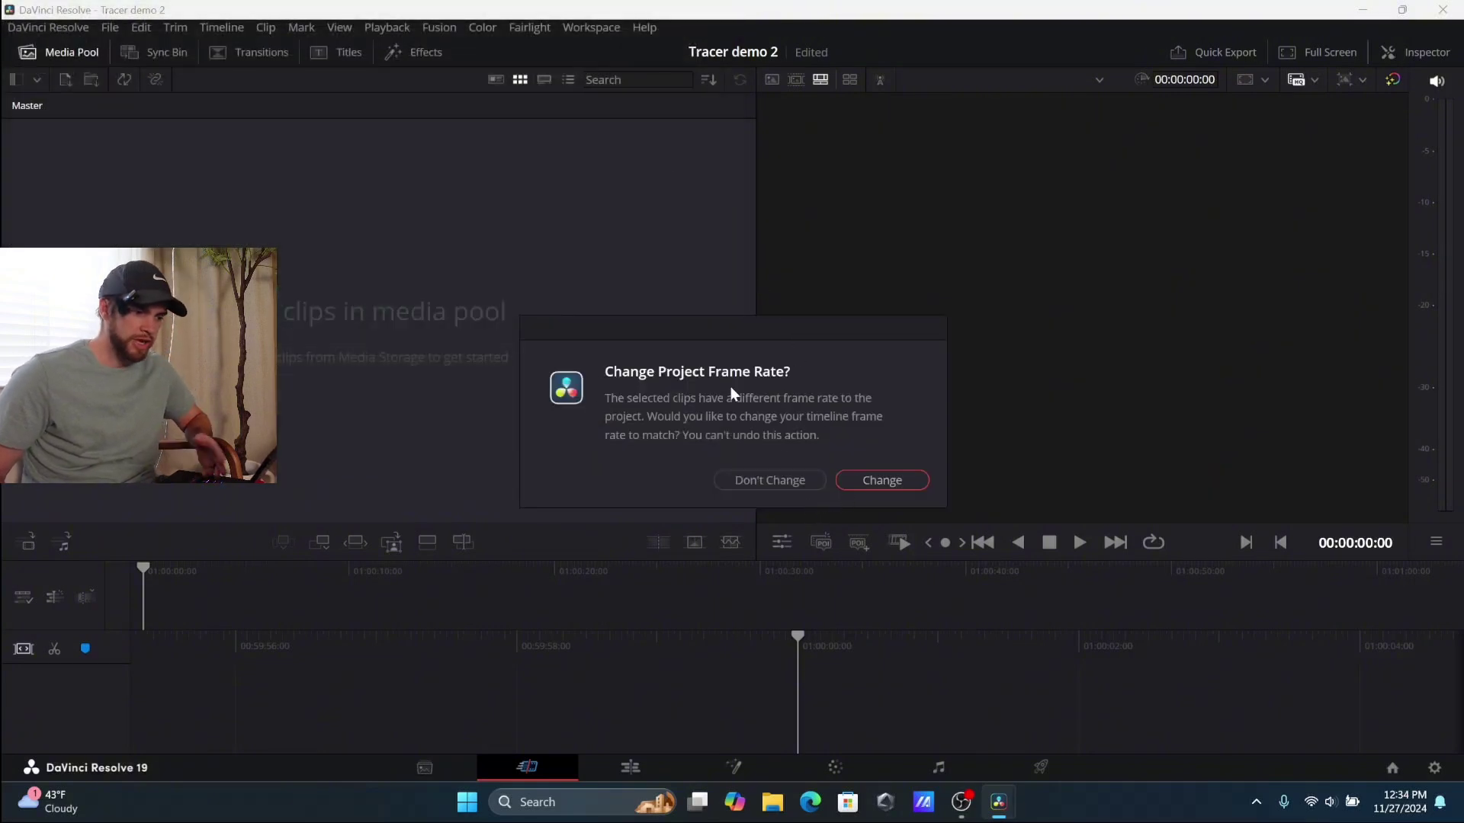
click(885, 482)
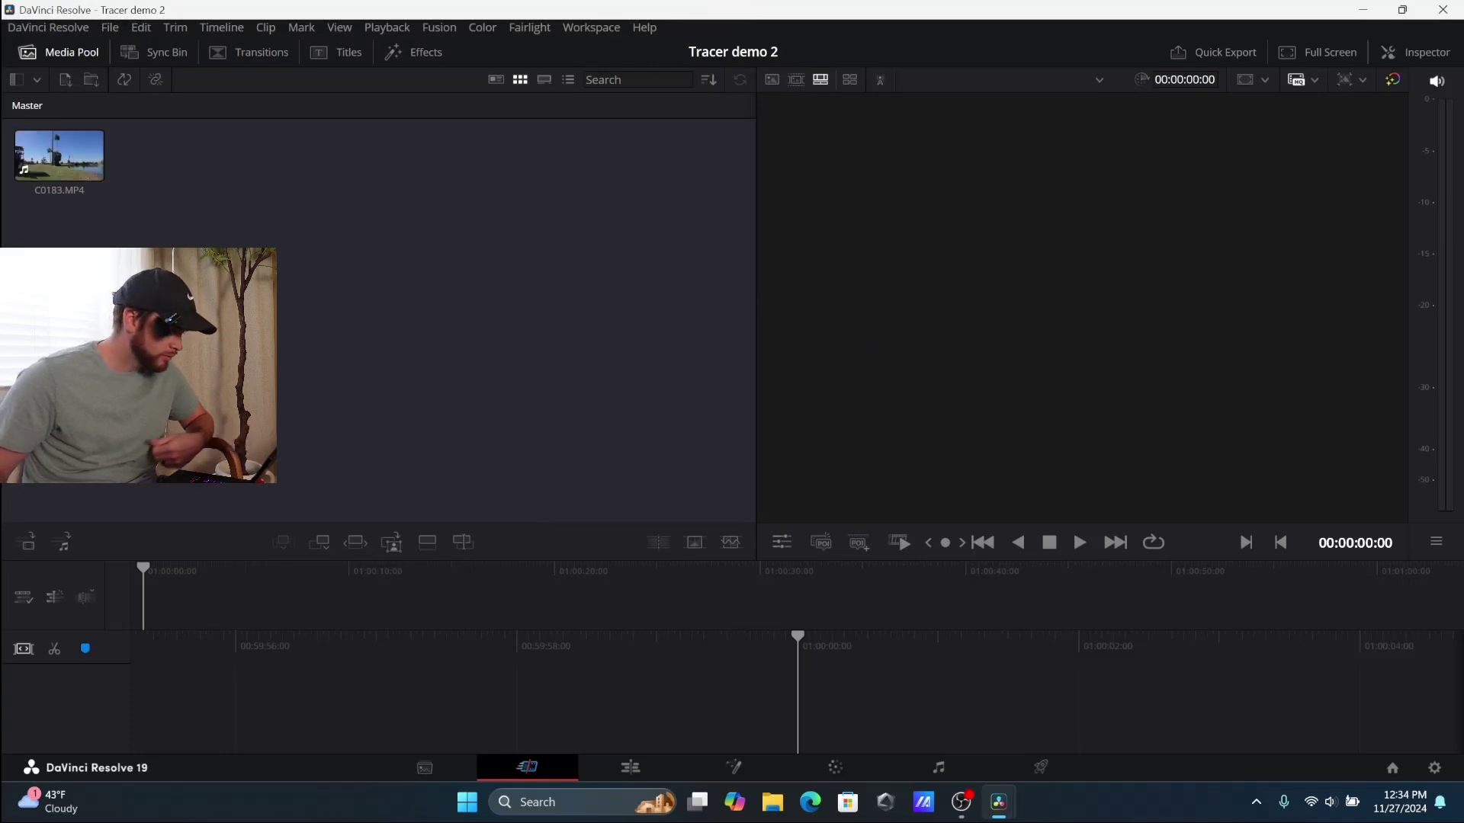
Append the imported clip C0183.MP4 to a new timeline.
click(59, 155)
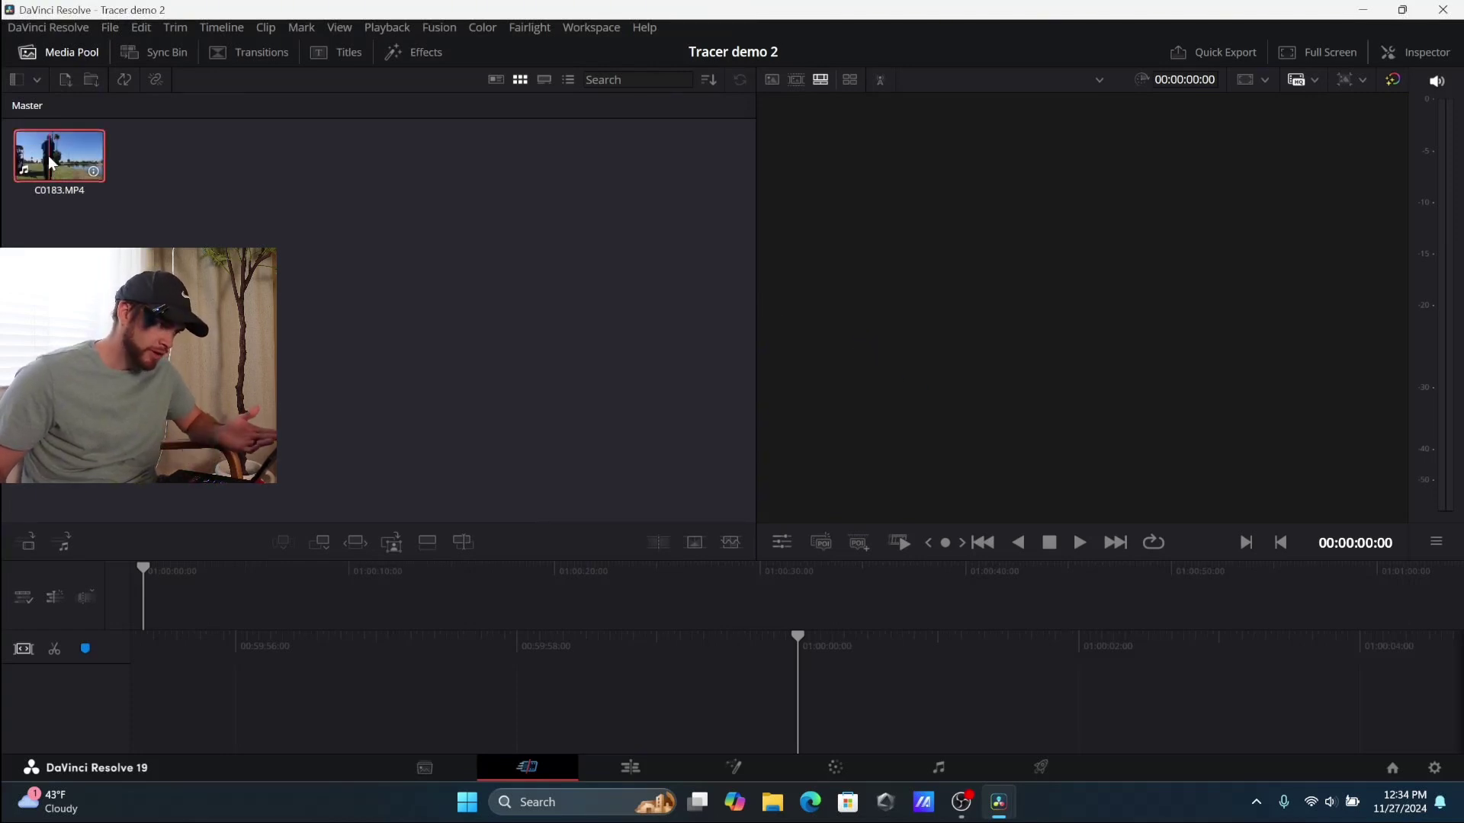
click(355, 542)
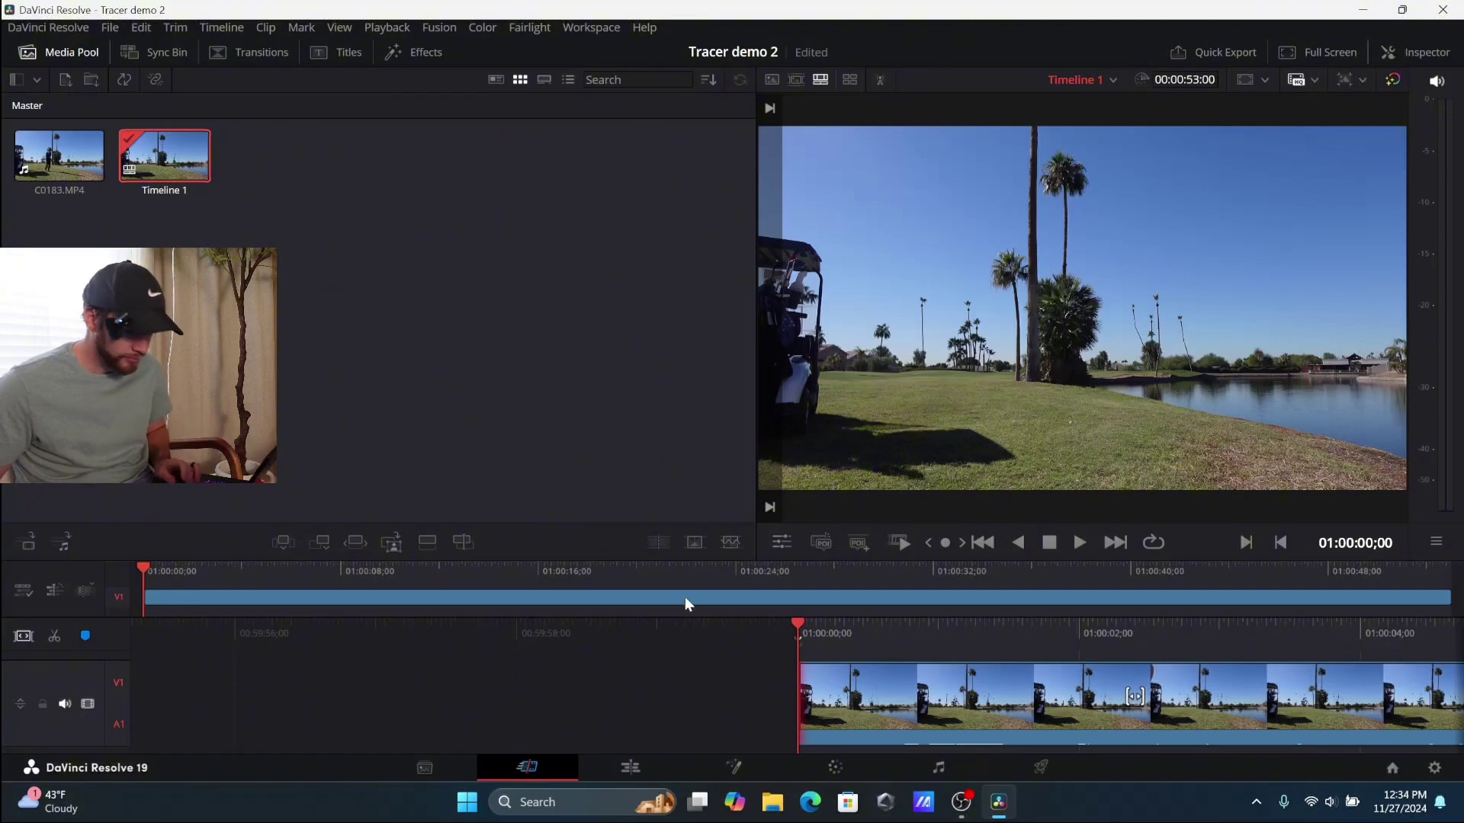
Play and scrub through the timeline to the golfer's swing, stopping around 01:00:37.
key(space)
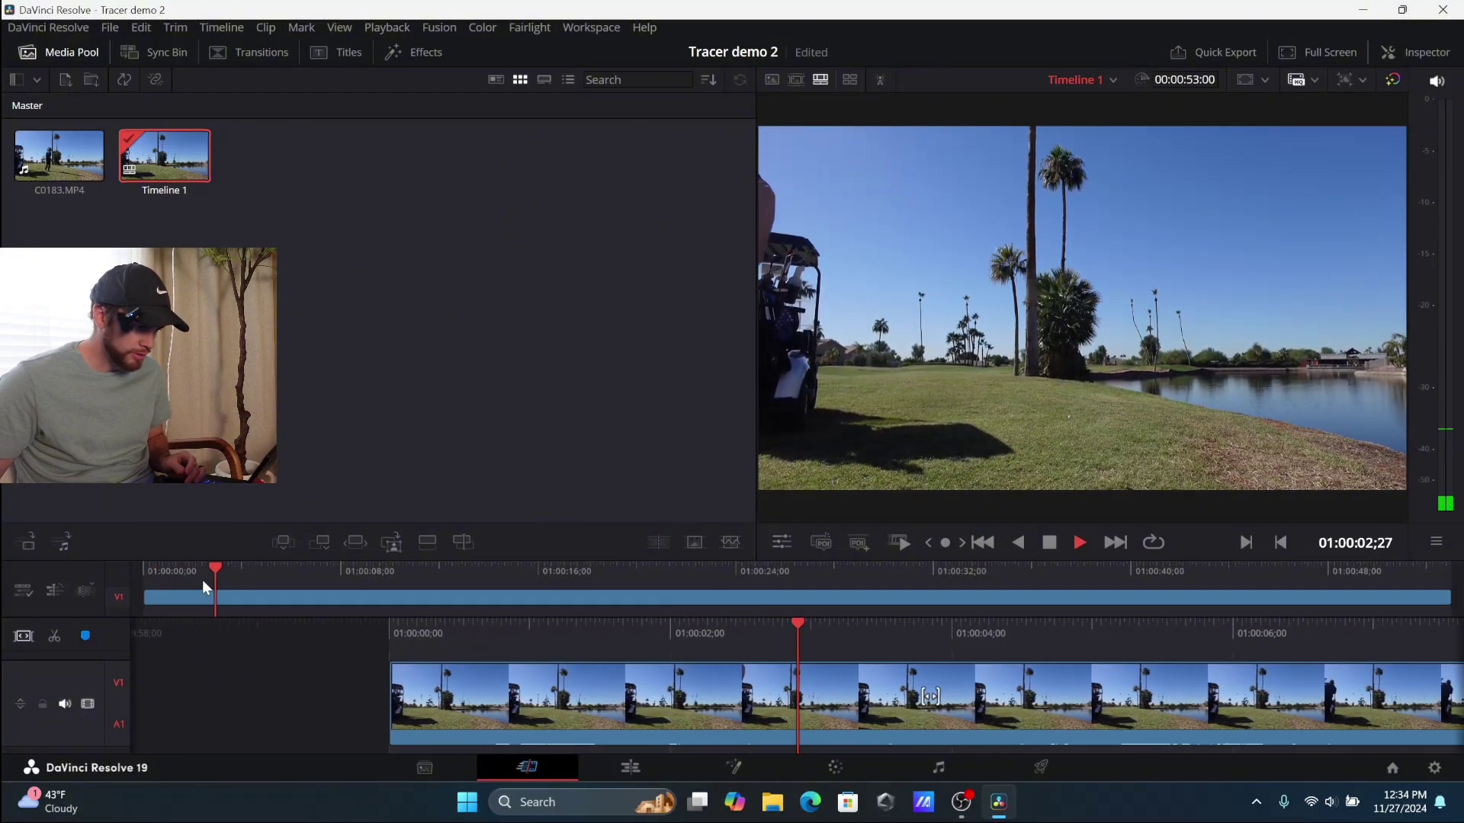
drag(229, 581, 981, 606)
key(space)
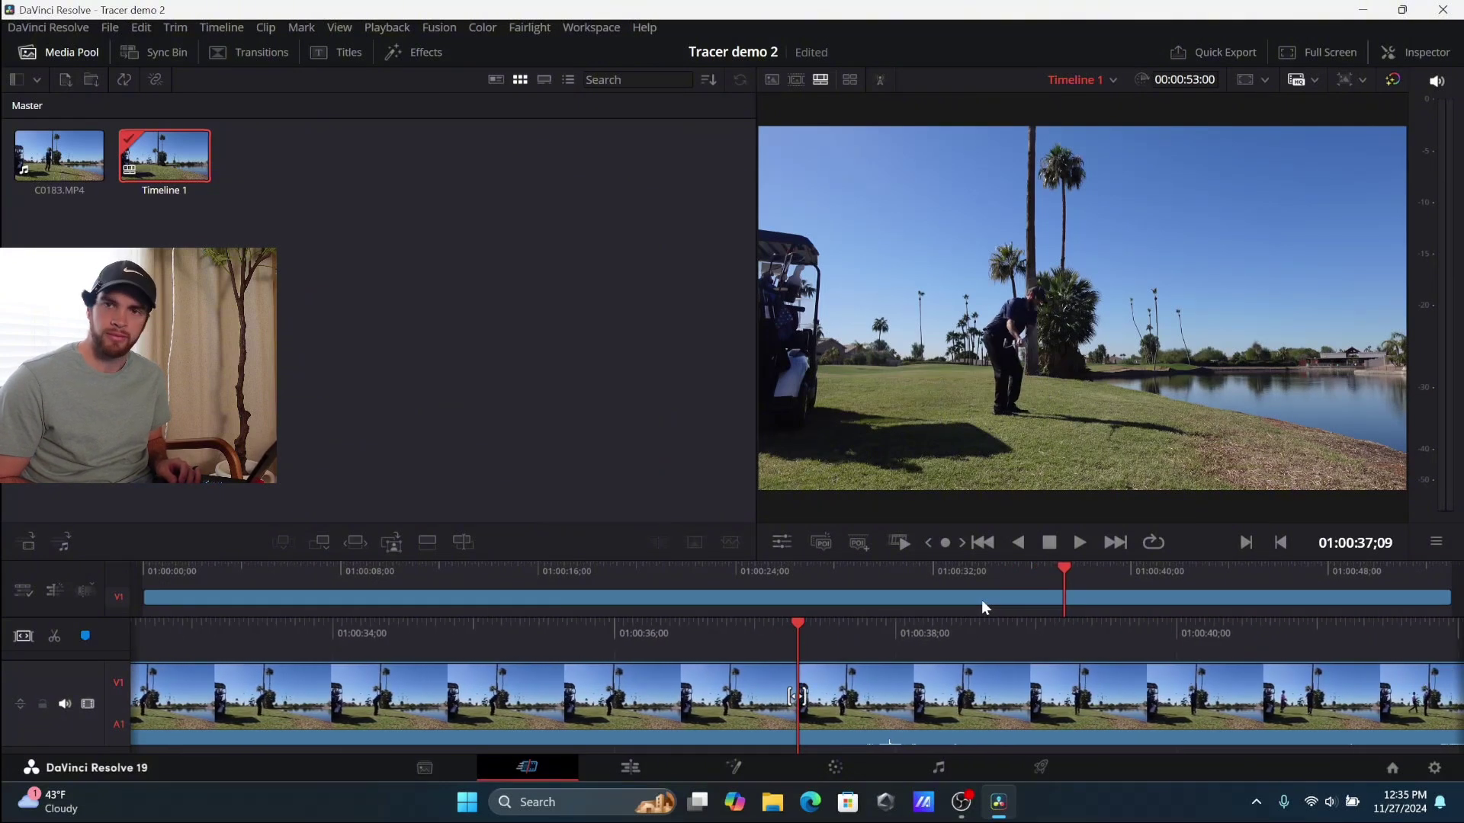
Step frame by frame around the swing and park the playhead at 01:00:37:04, with the club near the ball.
key(Left)
key(Left)
key(Left)
key(Left)
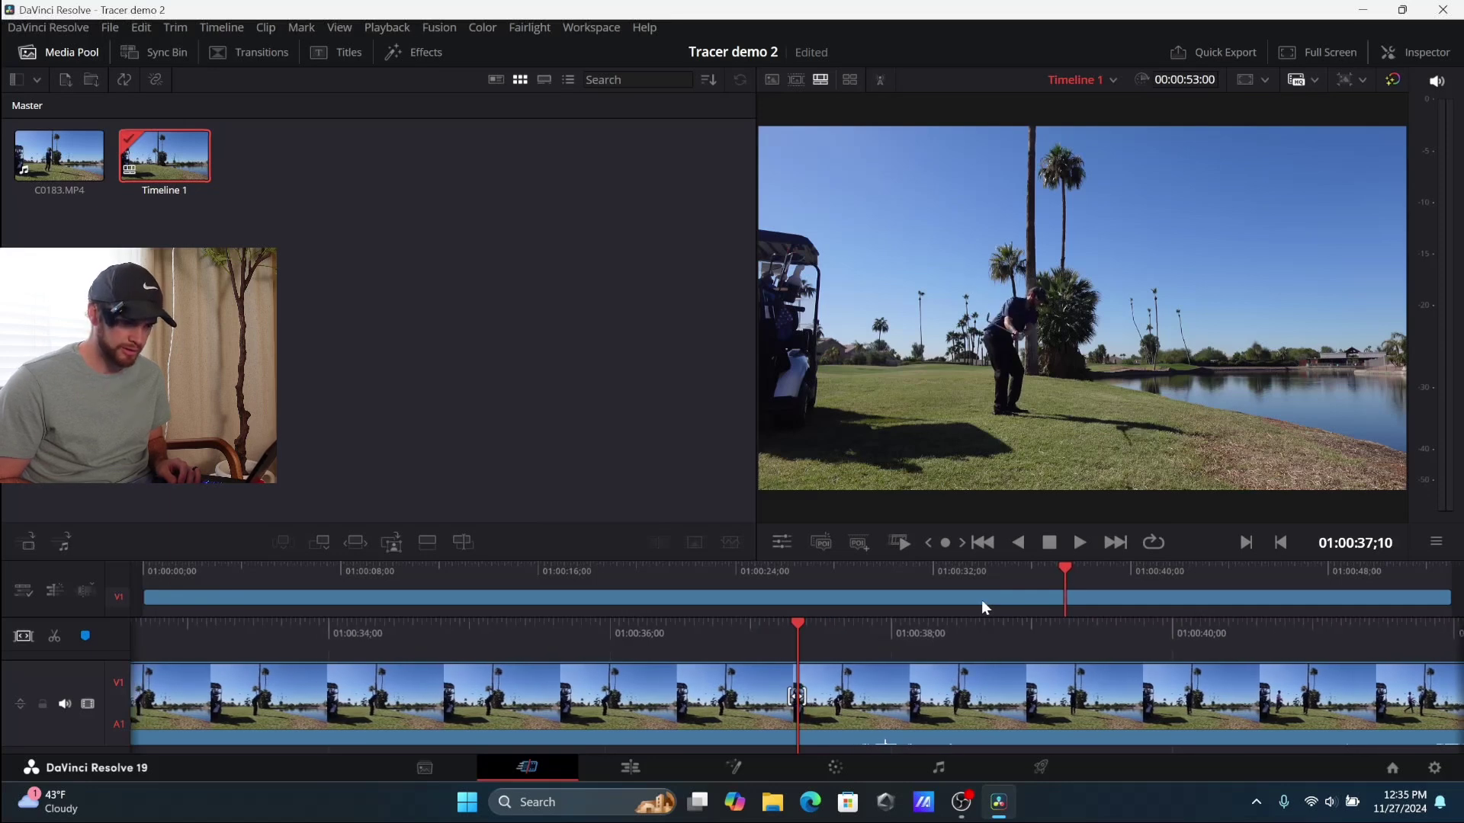
key(Left)
key(Left)
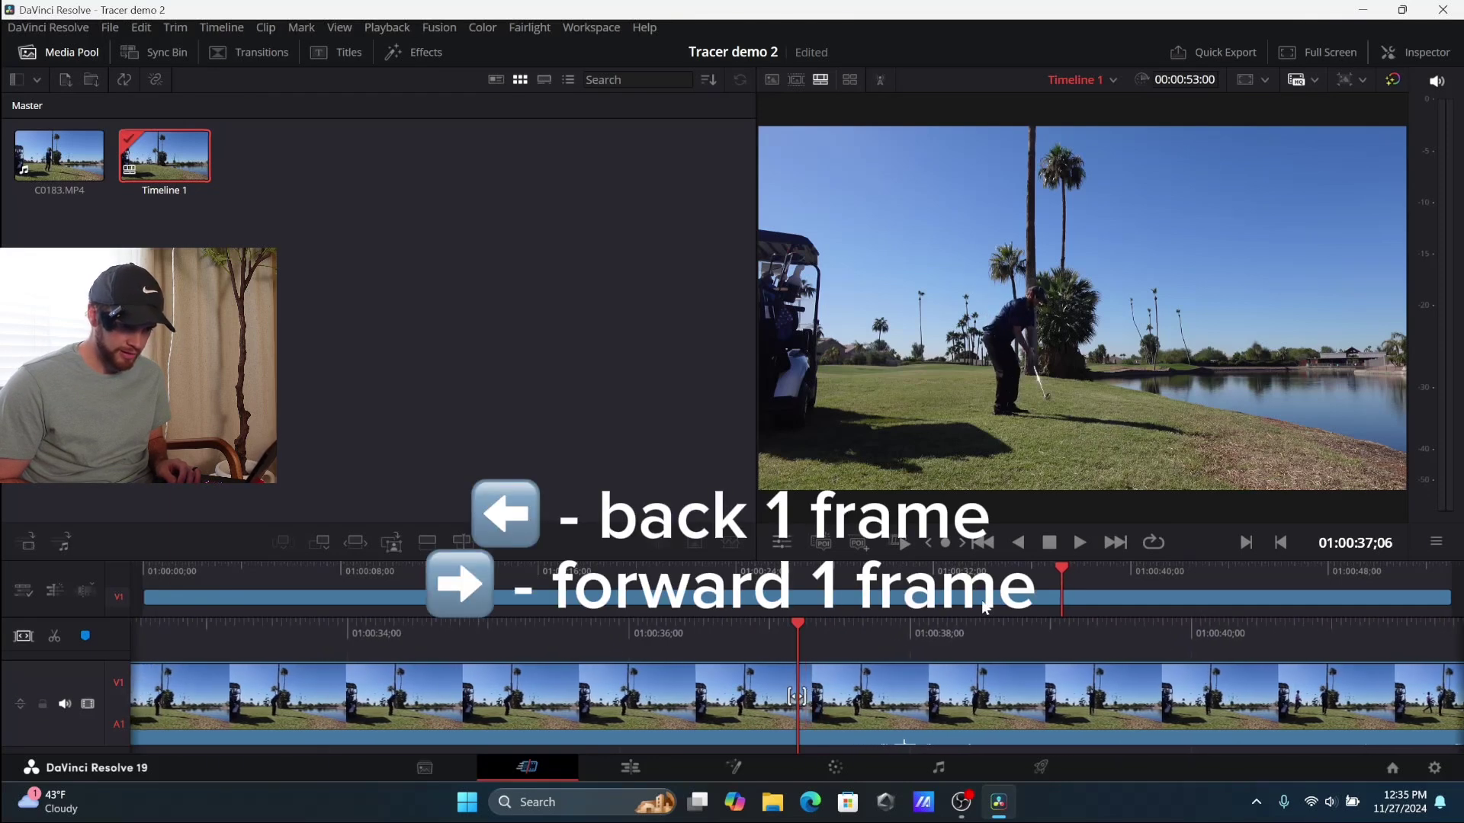
key(Right)
key(Right)
key(Right)
key(Right)
key(Right)
key(Right)
key(Right)
key(Right)
key(Left)
key(Left)
key(Left)
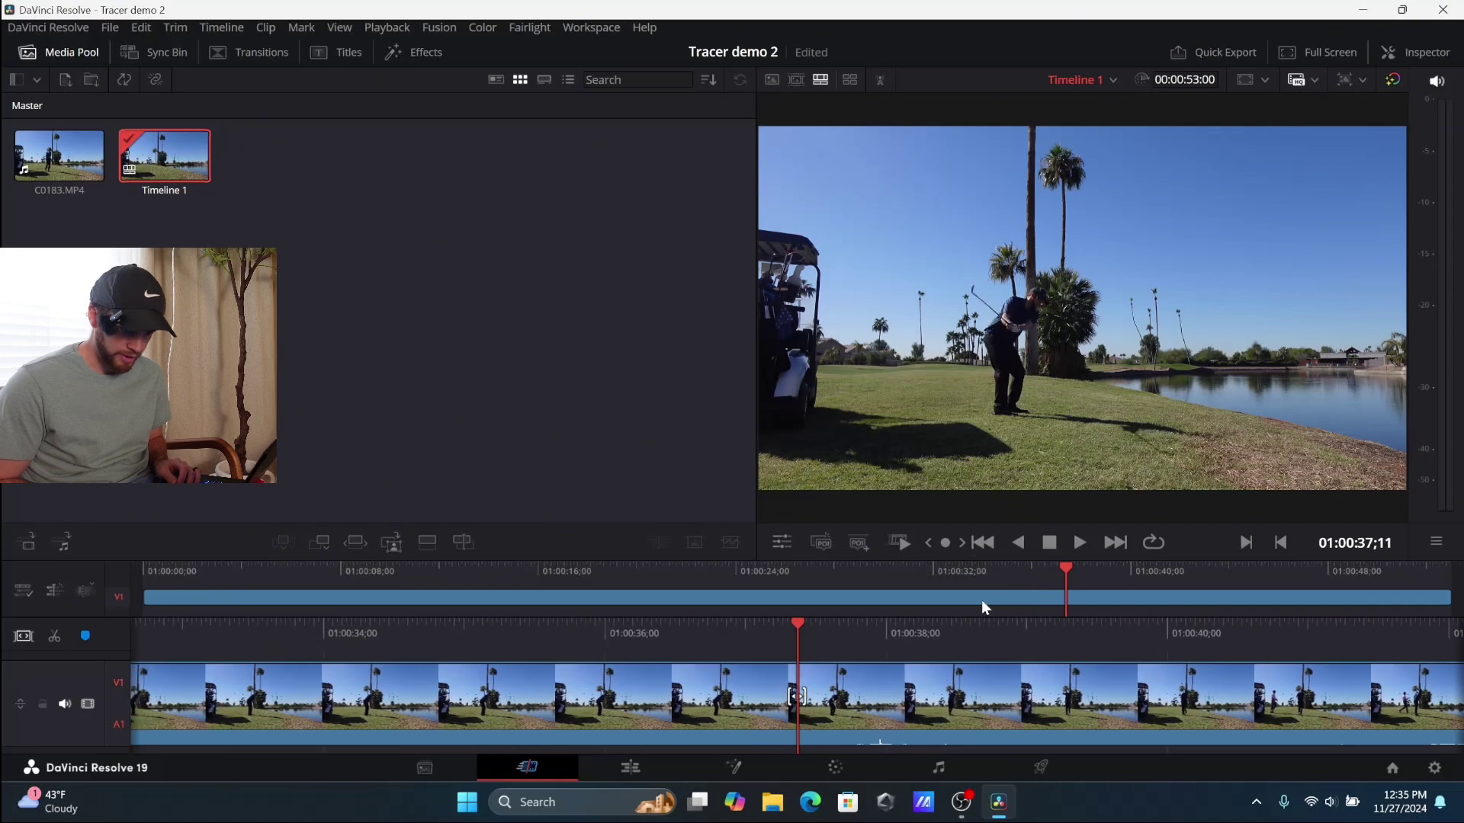
key(Left)
key(Left)
key(Left)
key(Left)
key(Left)
key(Left)
key(Left)
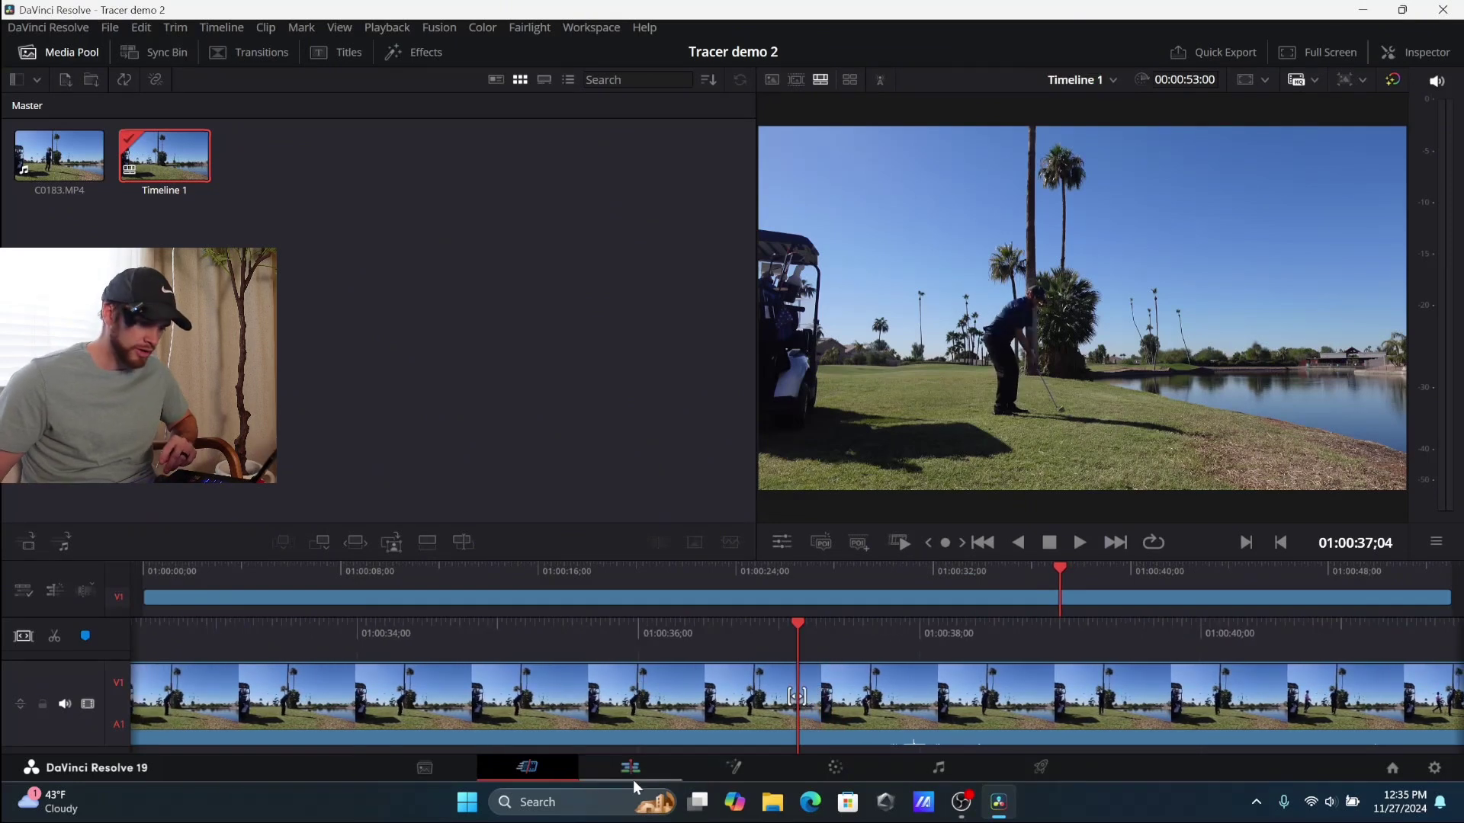
Open the clip in the Fusion page and insert a Paint node between MediaIn1 and MediaOut1.
click(740, 766)
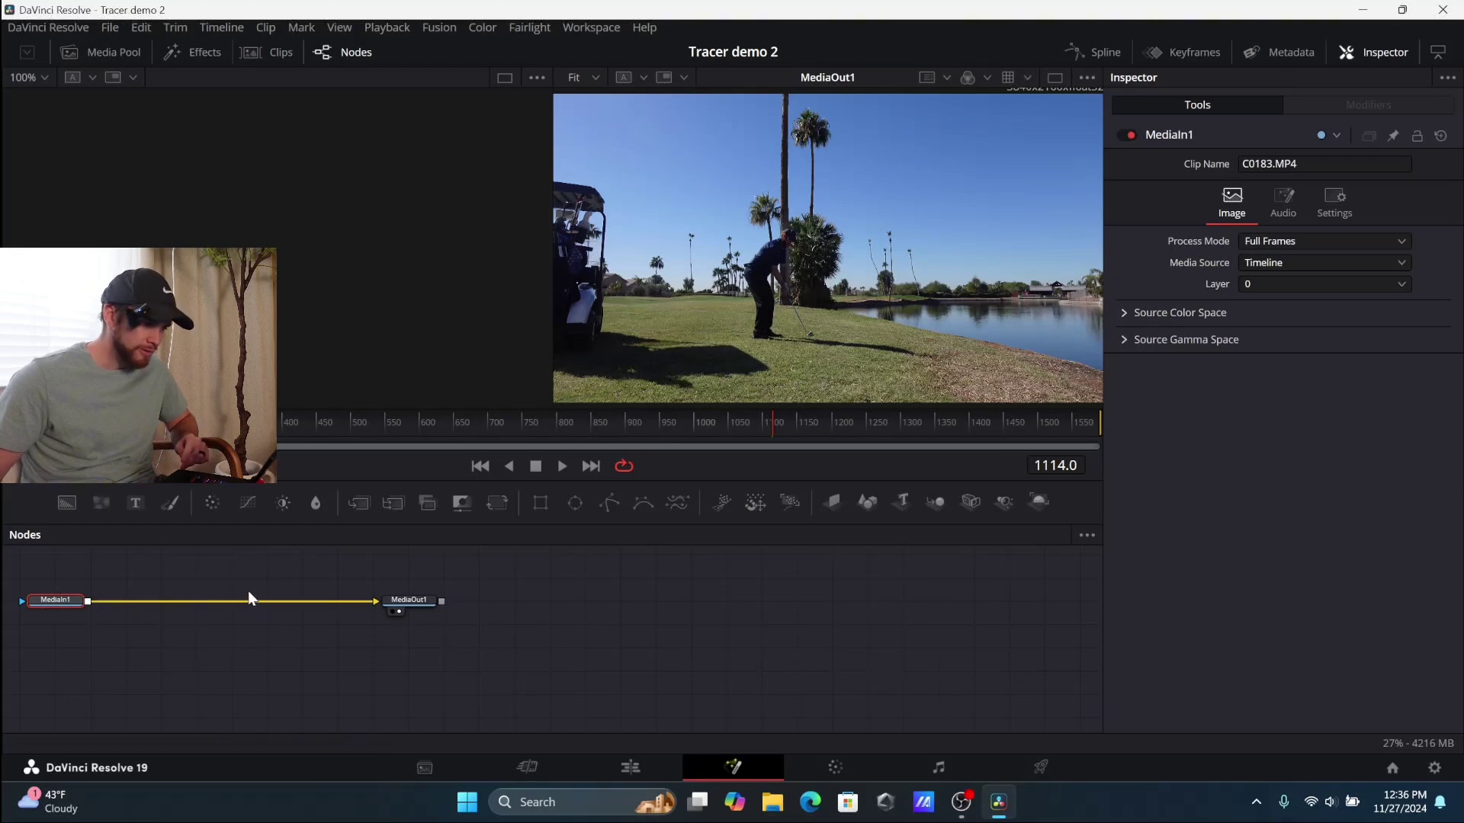
drag(205, 586, 248, 593)
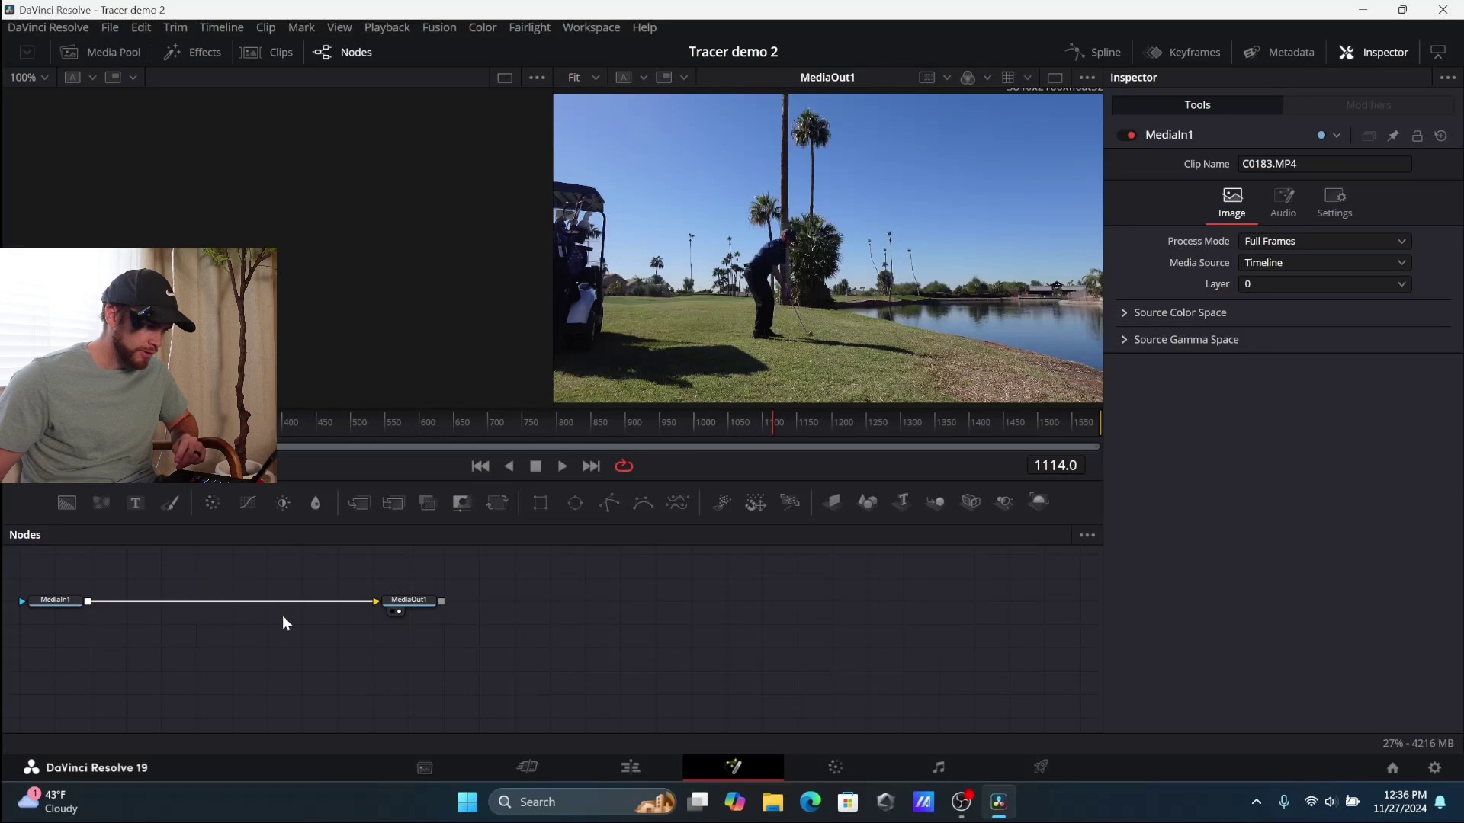
click(53, 609)
click(55, 602)
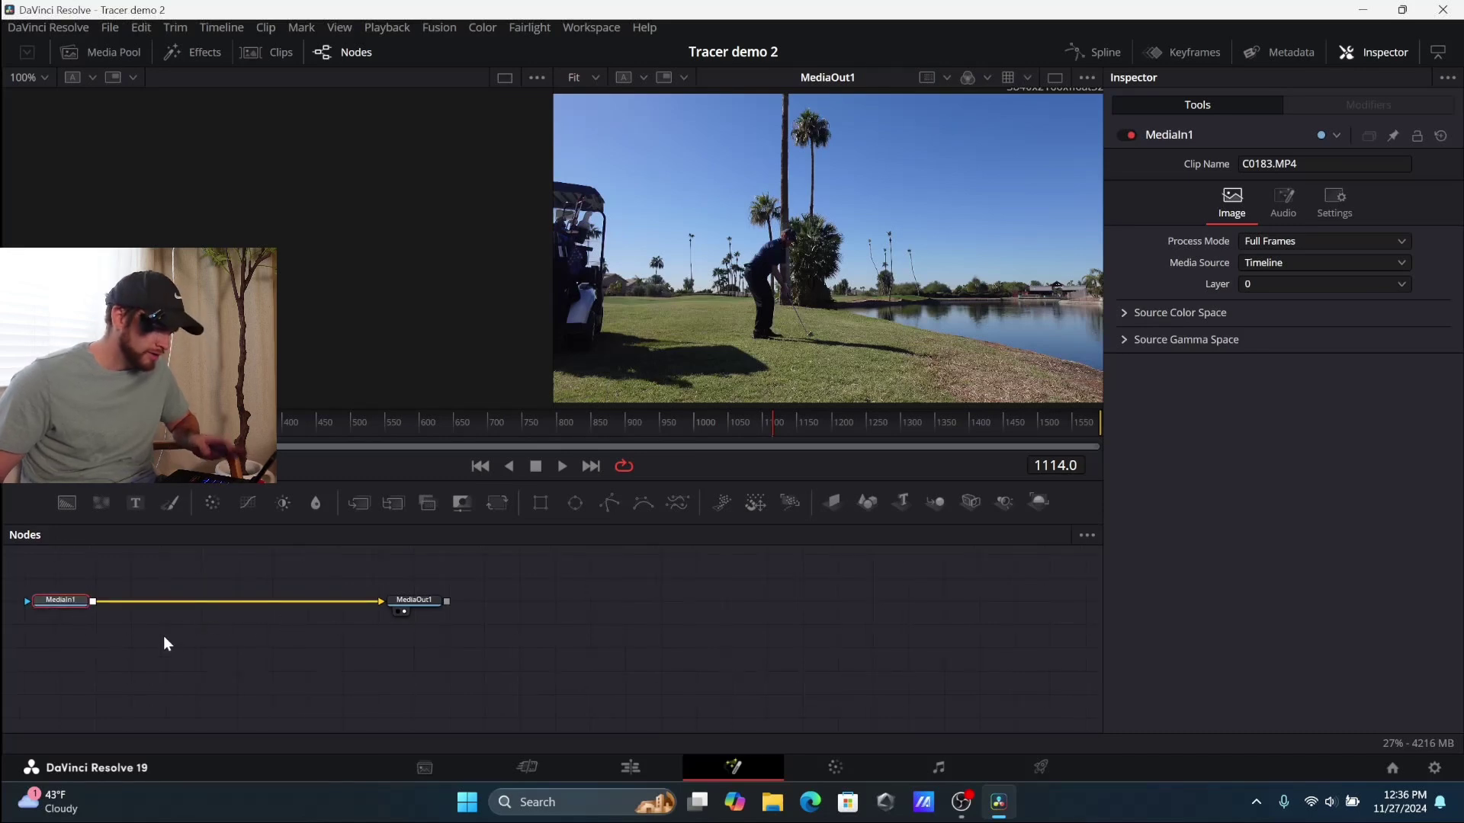
click(171, 510)
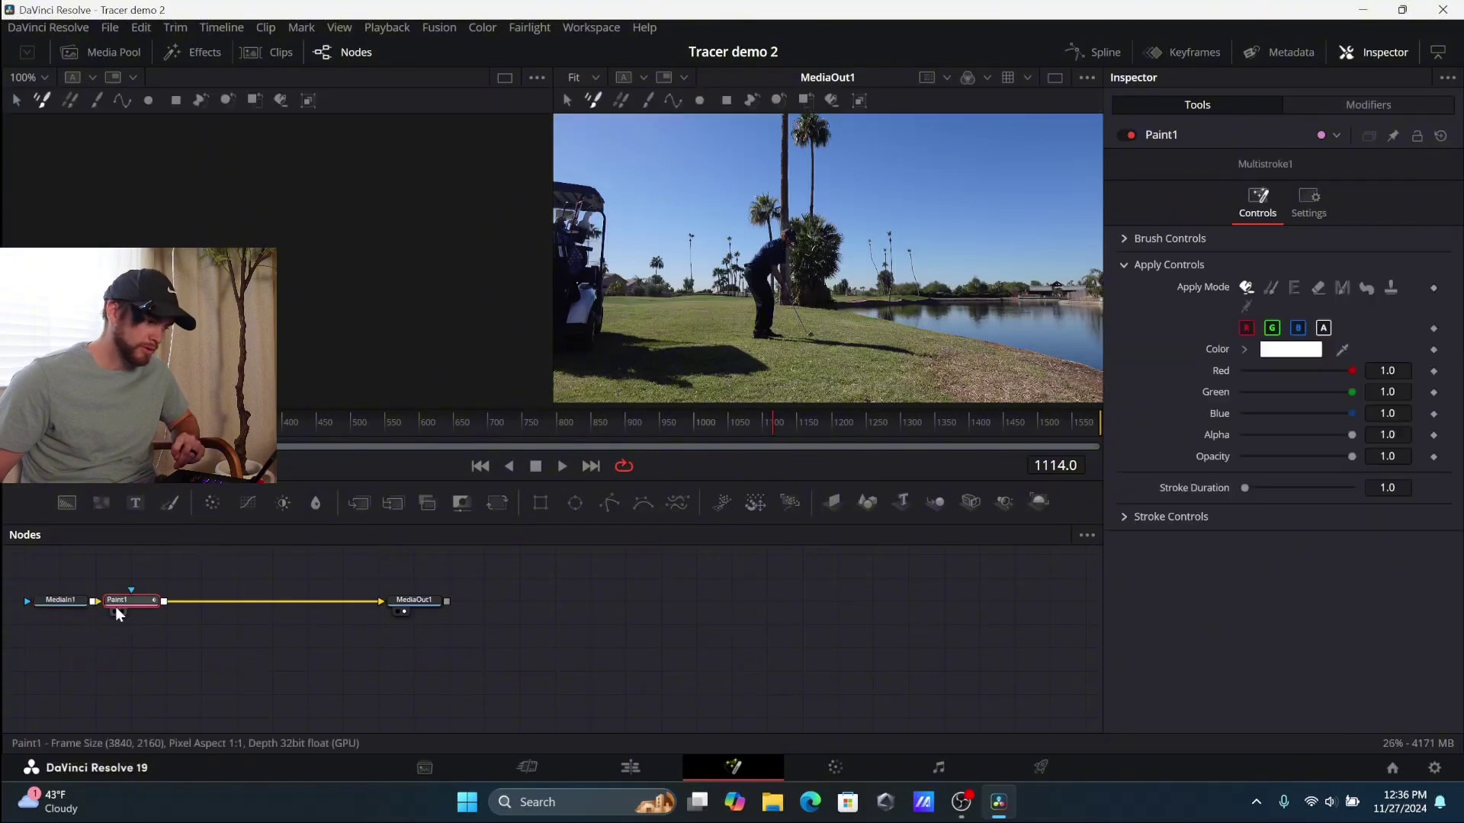
drag(116, 603, 211, 615)
Rename the Paint node to "Hole 9".
right_click(212, 611)
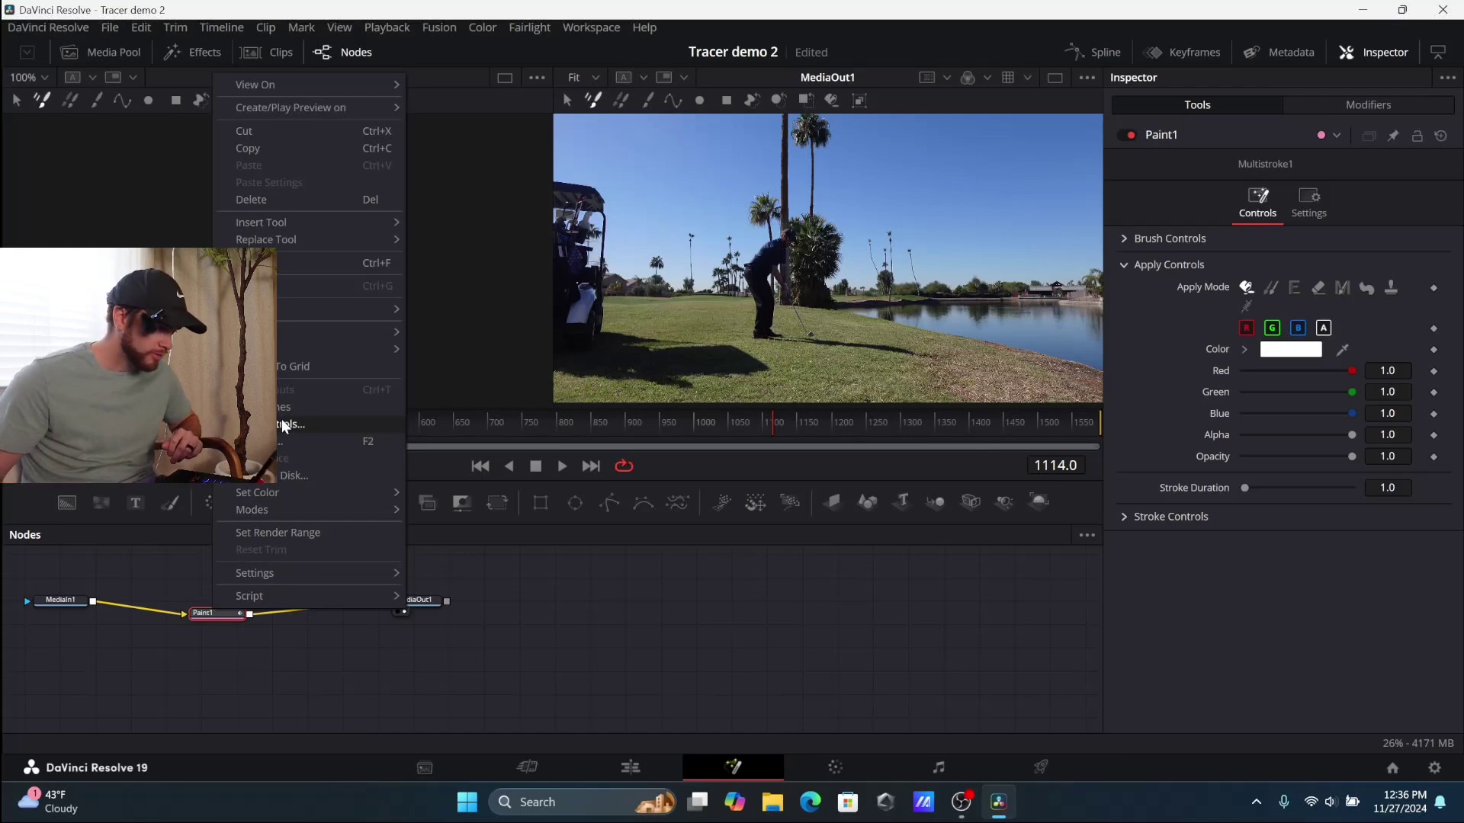
click(295, 442)
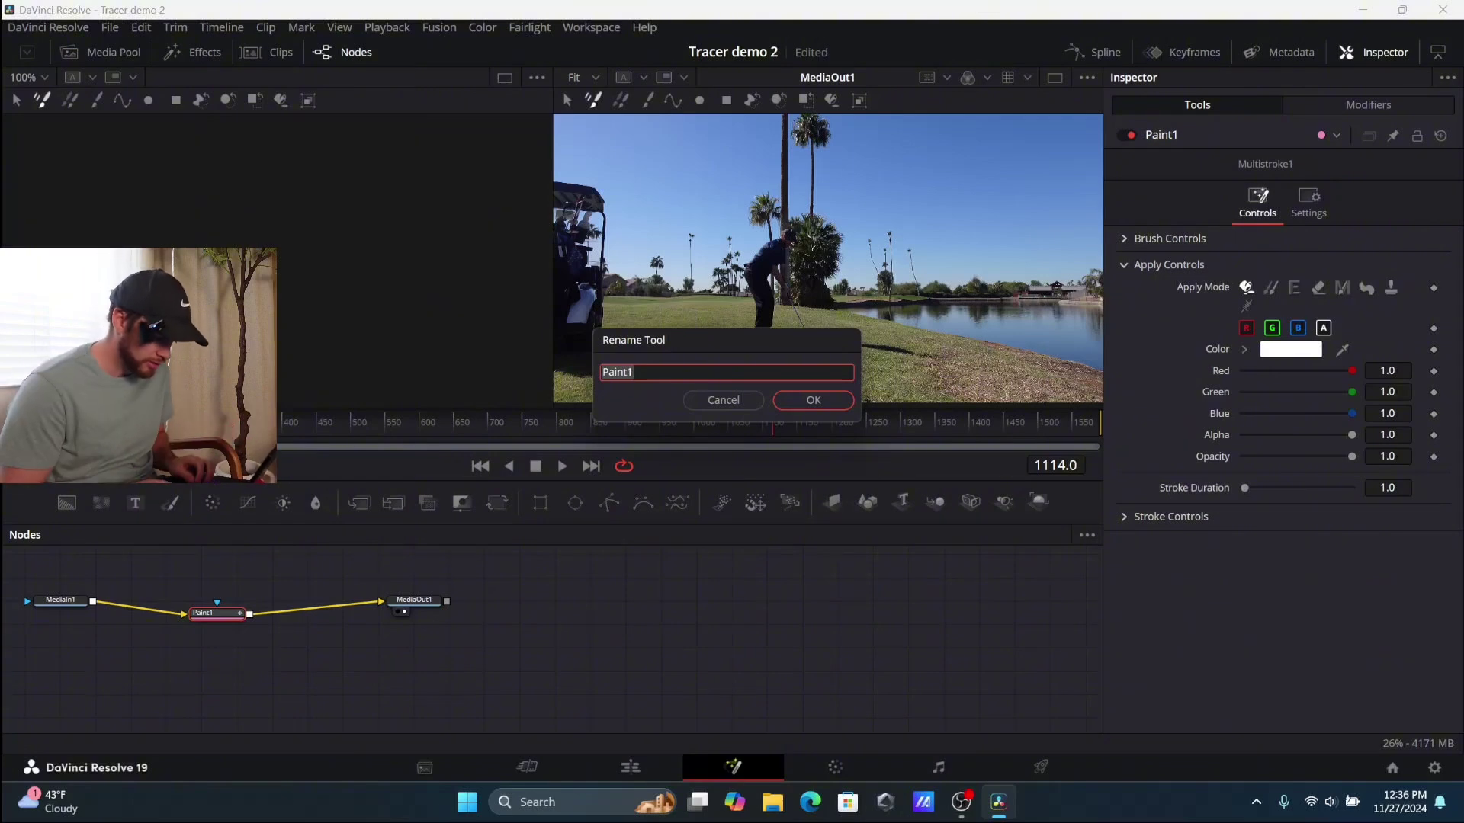
text(Hole 9)
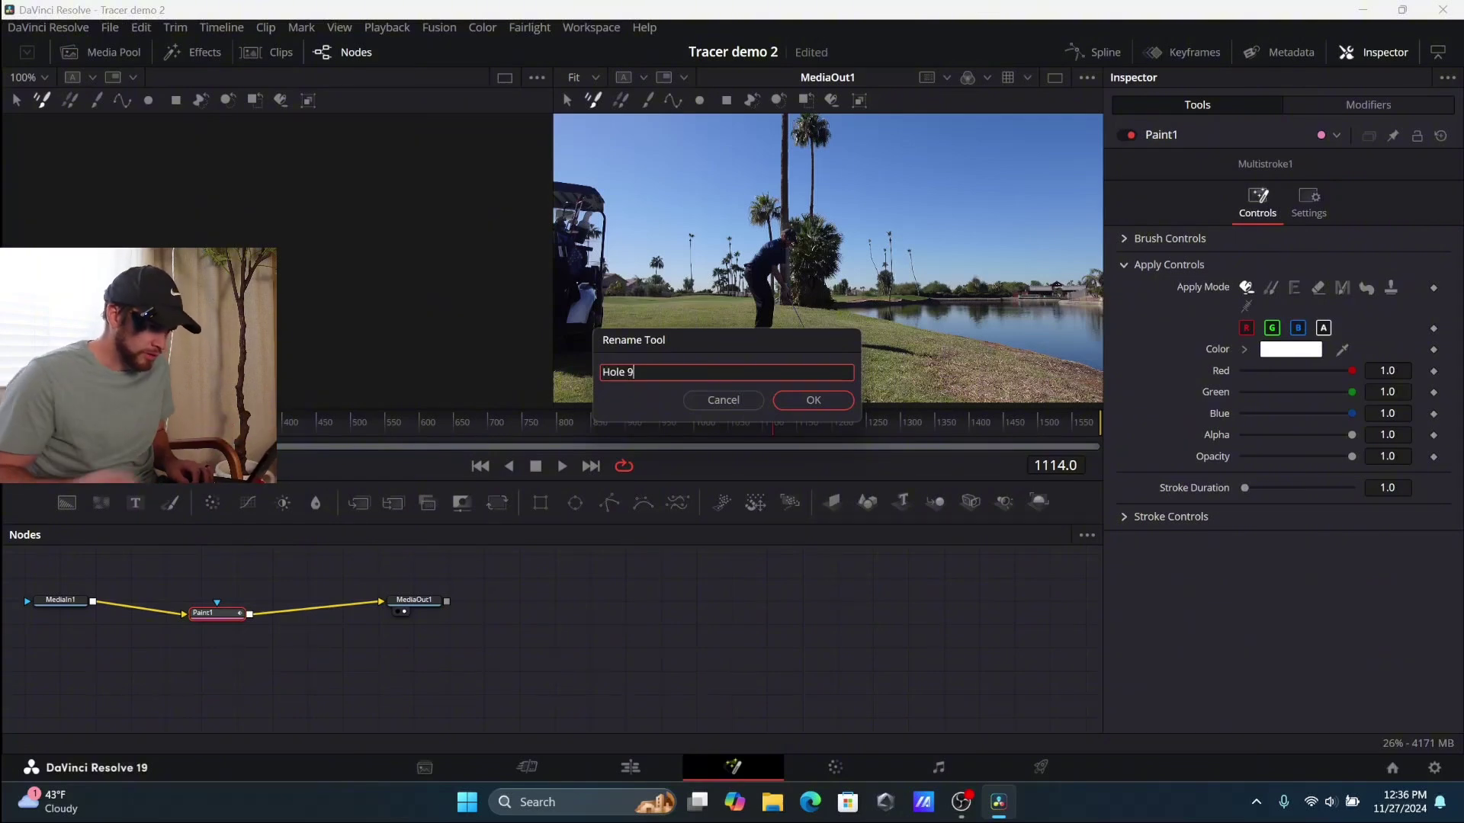
click(808, 400)
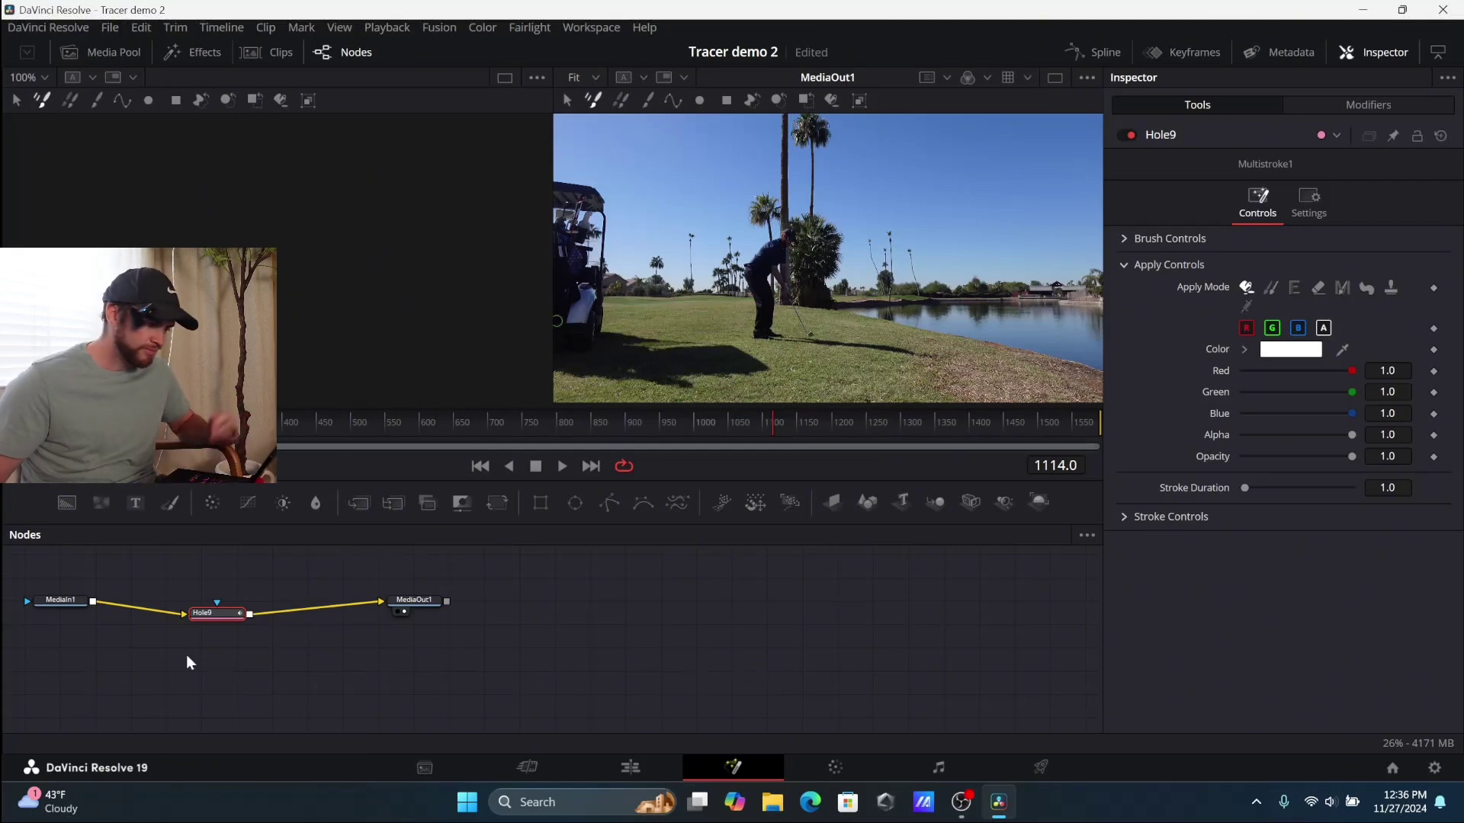
Show MediaOut1 in both viewers and bring the golfer's feet and ball into close view.
click(396, 611)
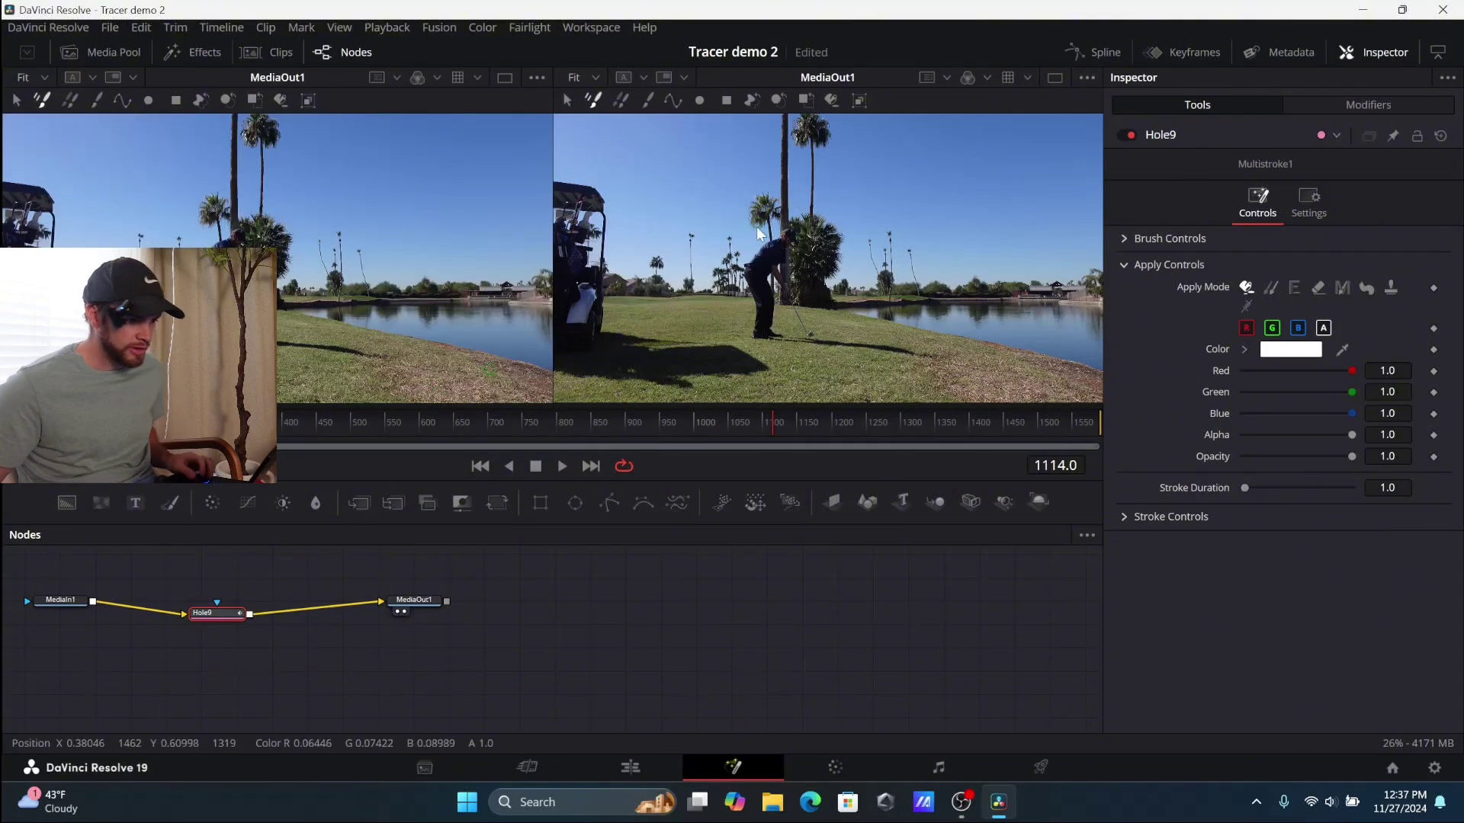
scroll(828, 319, up, 3)
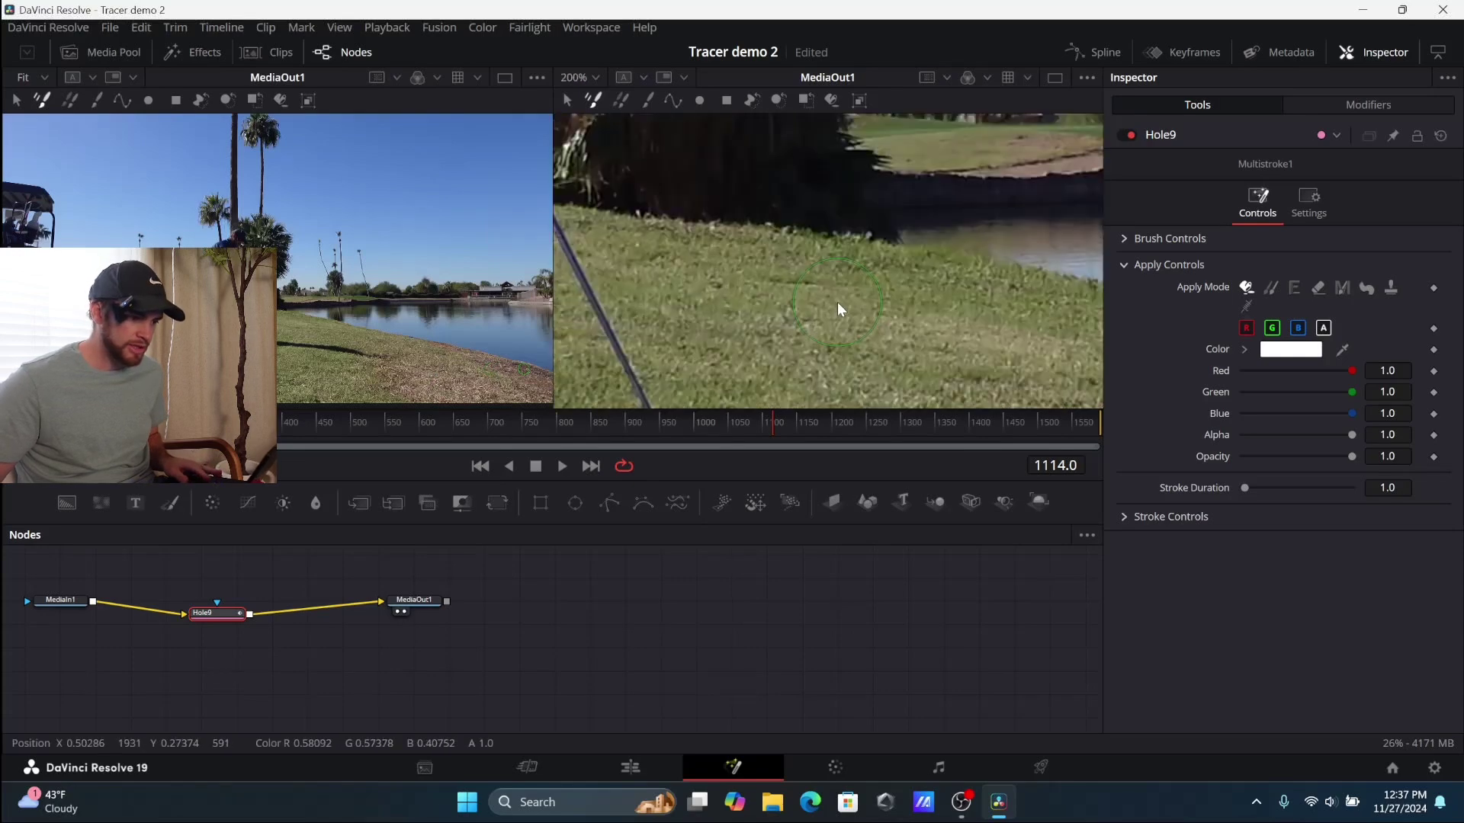
scroll(837, 302, down, 3)
scroll(837, 302, up, 4)
scroll(786, 330, down, 8)
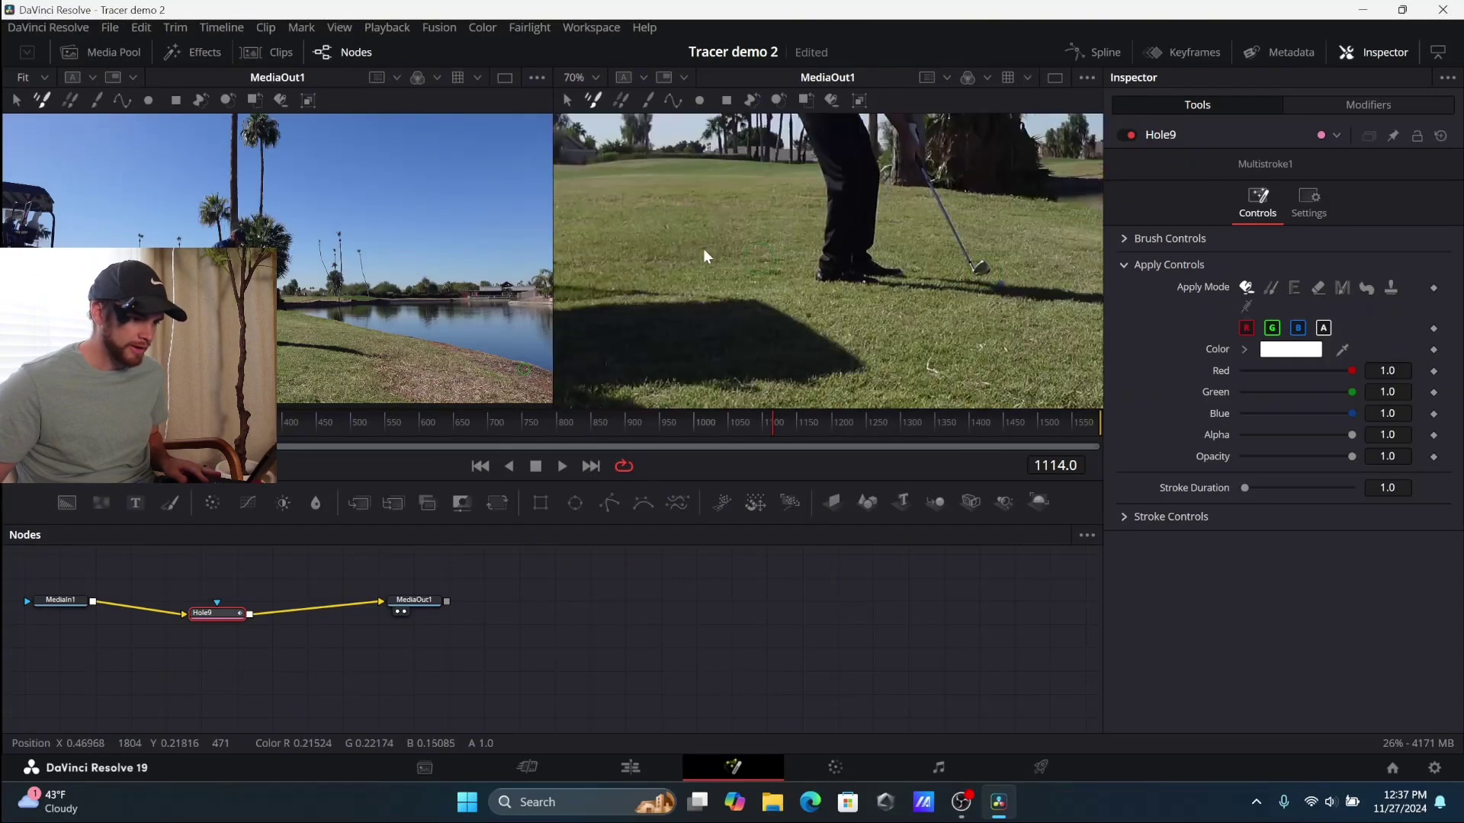
scroll(789, 181, up, 2)
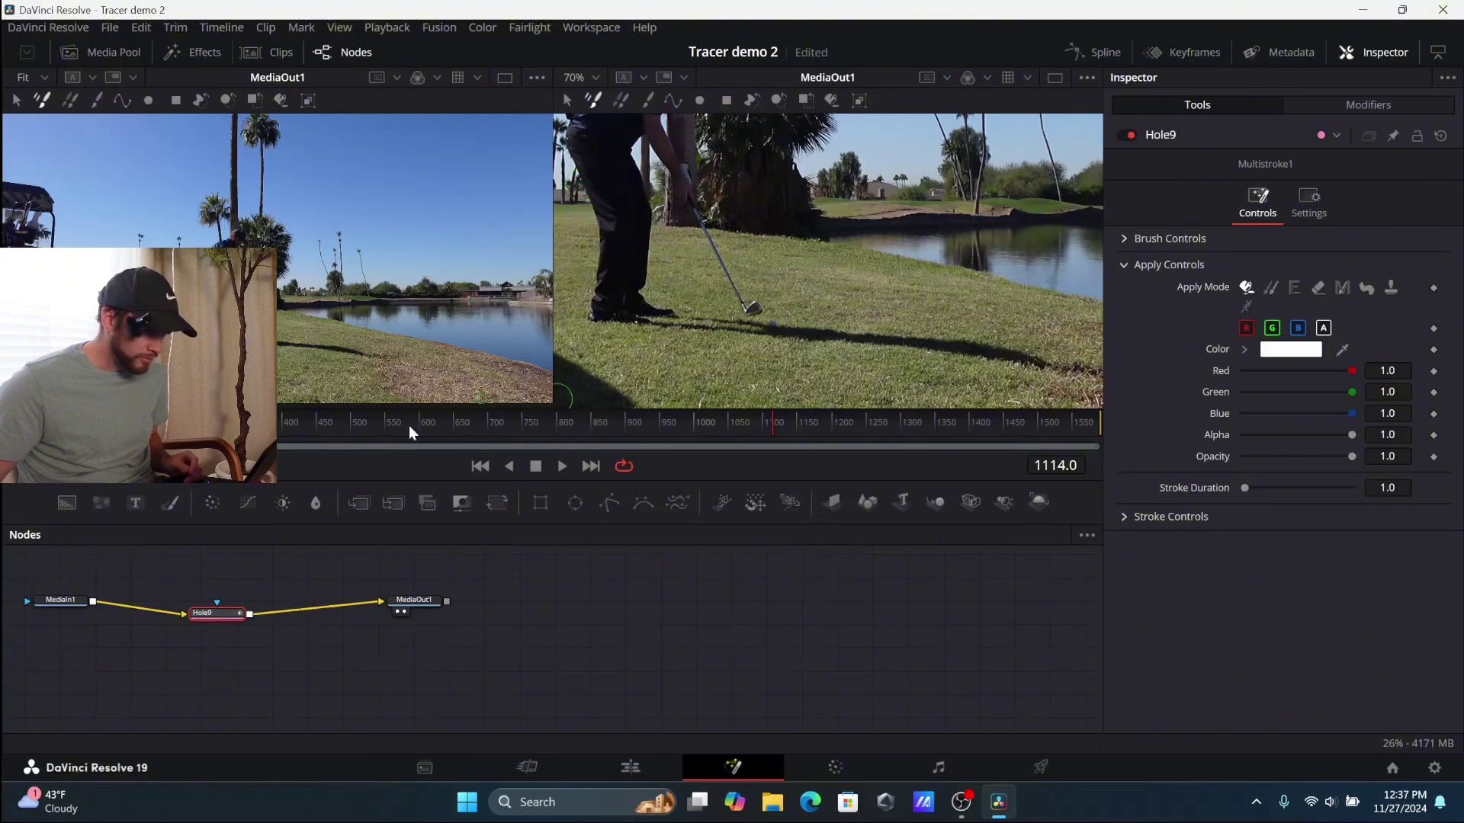
Place the first point of a Polyline Stroke on the golf ball at frame 1114.
click(672, 99)
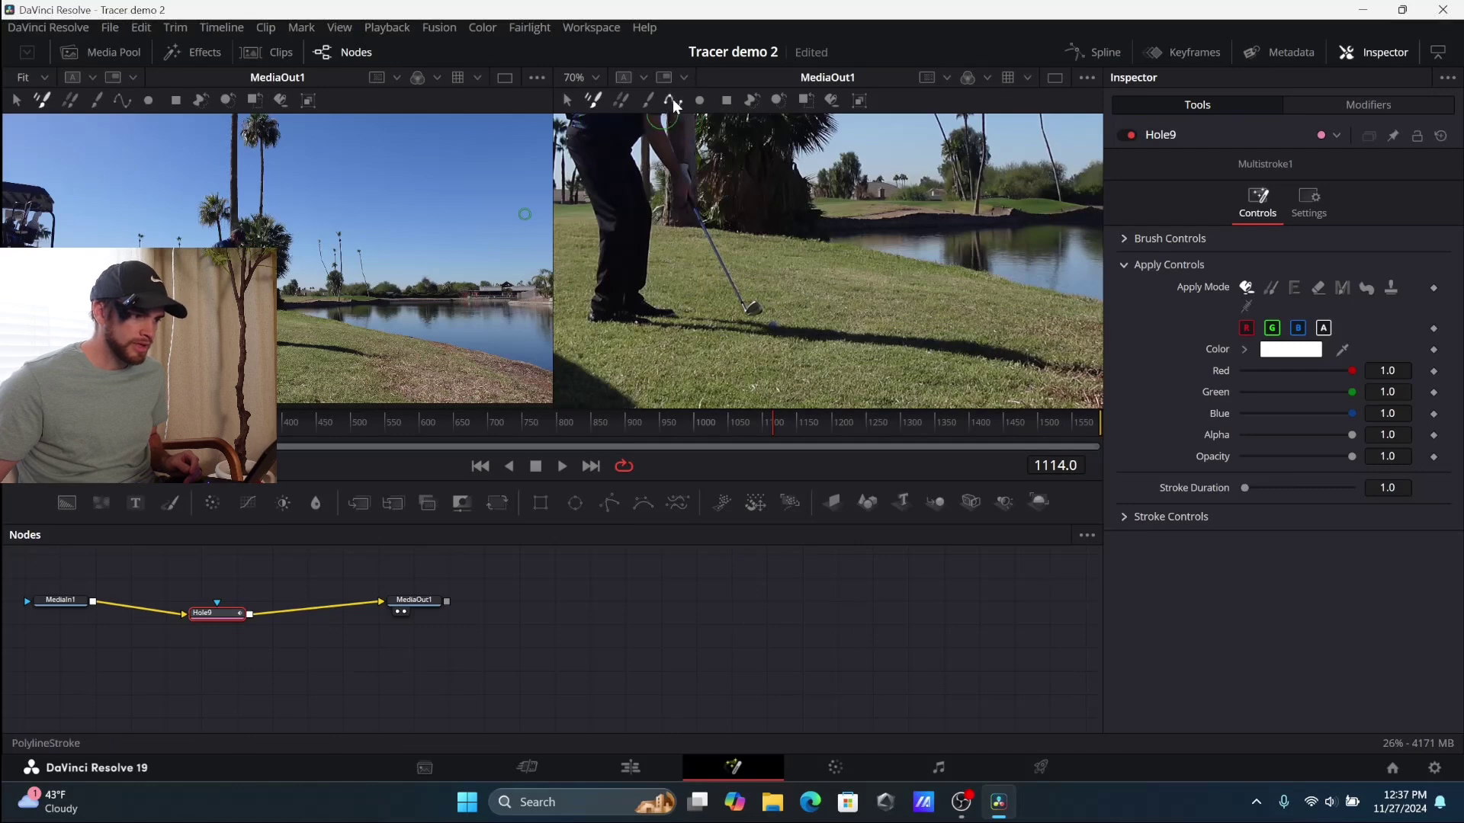
click(673, 100)
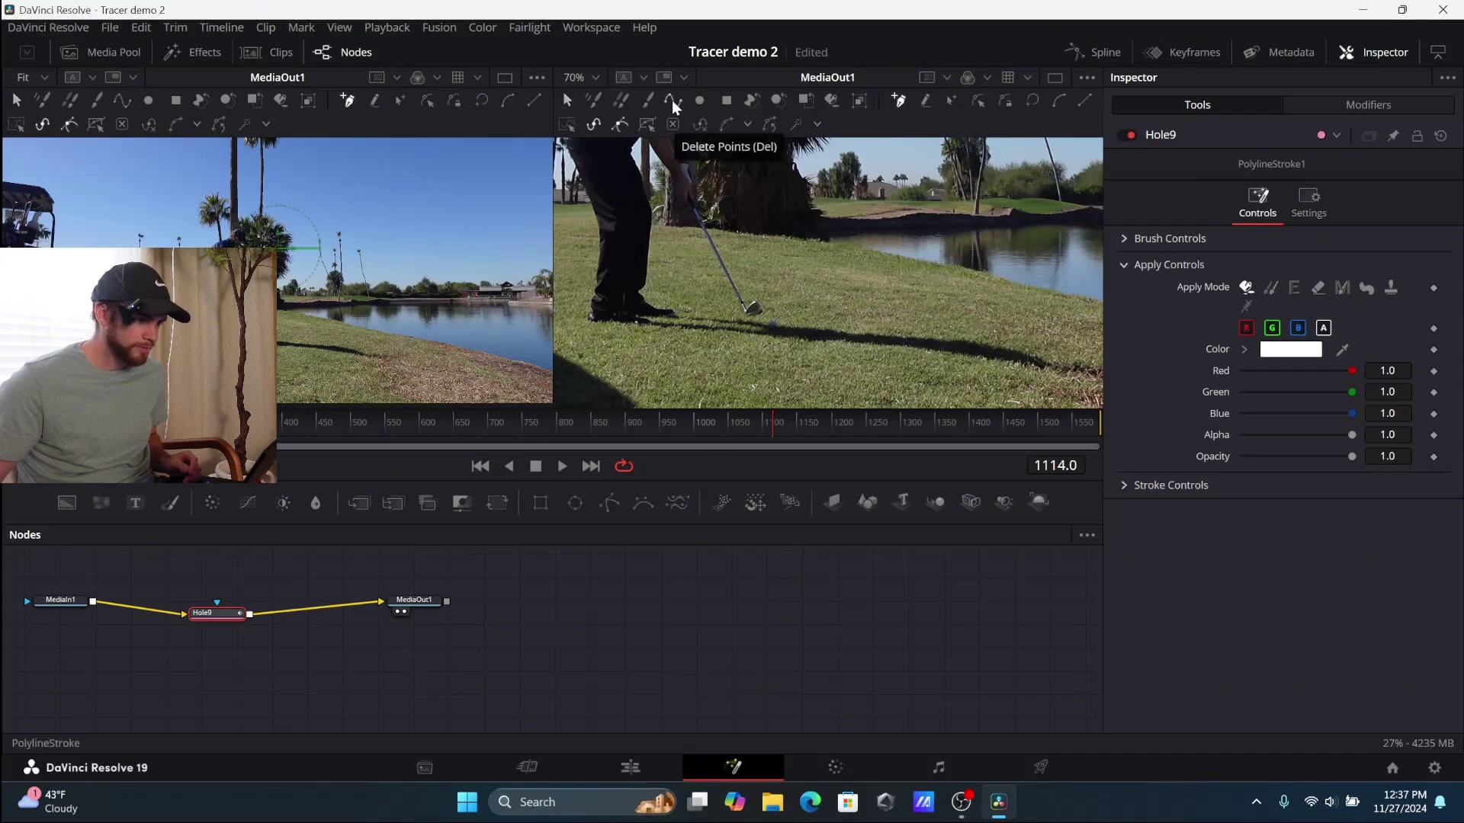
click(952, 102)
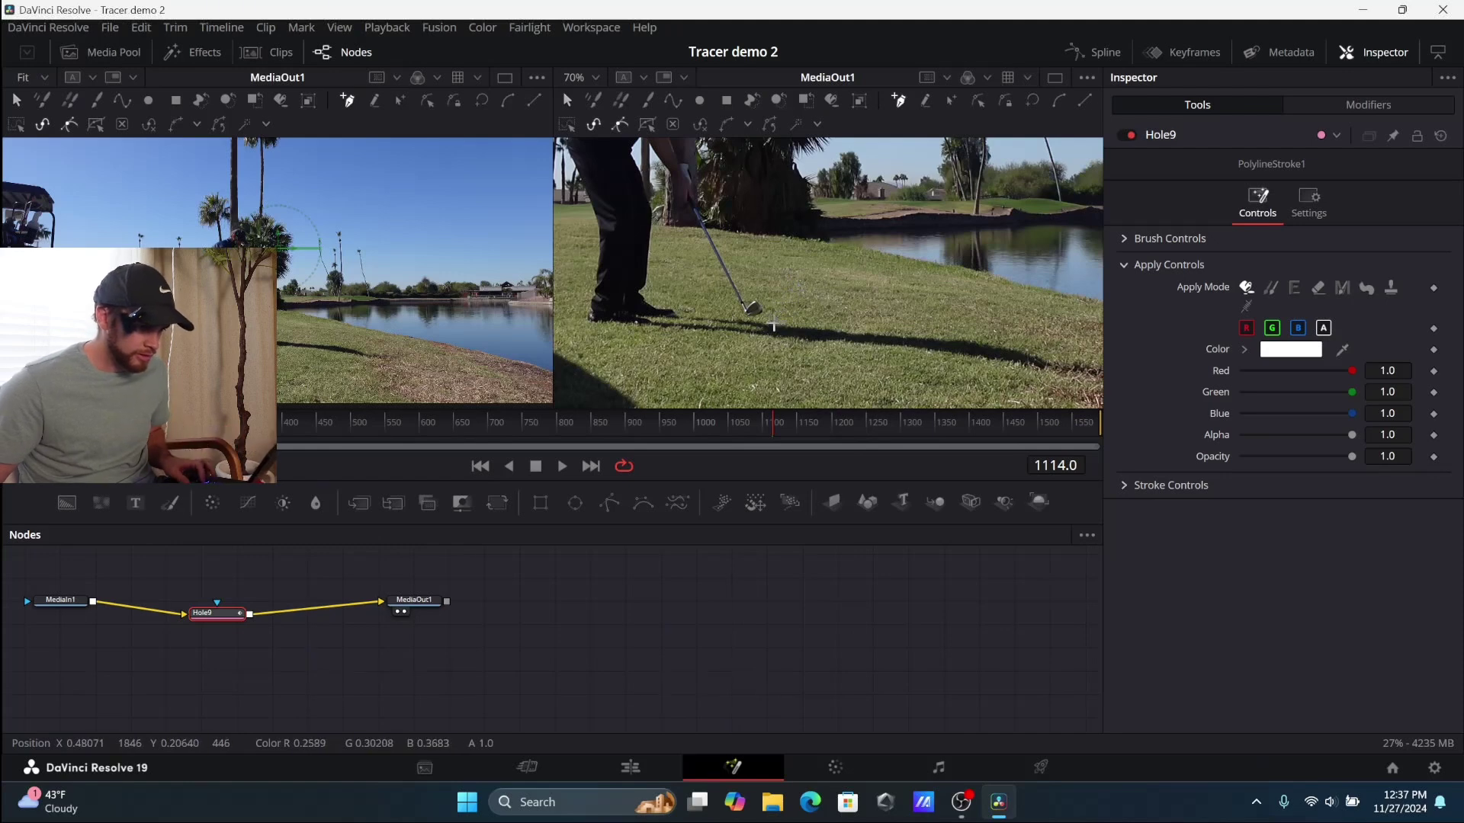
scroll(796, 320, up, 3)
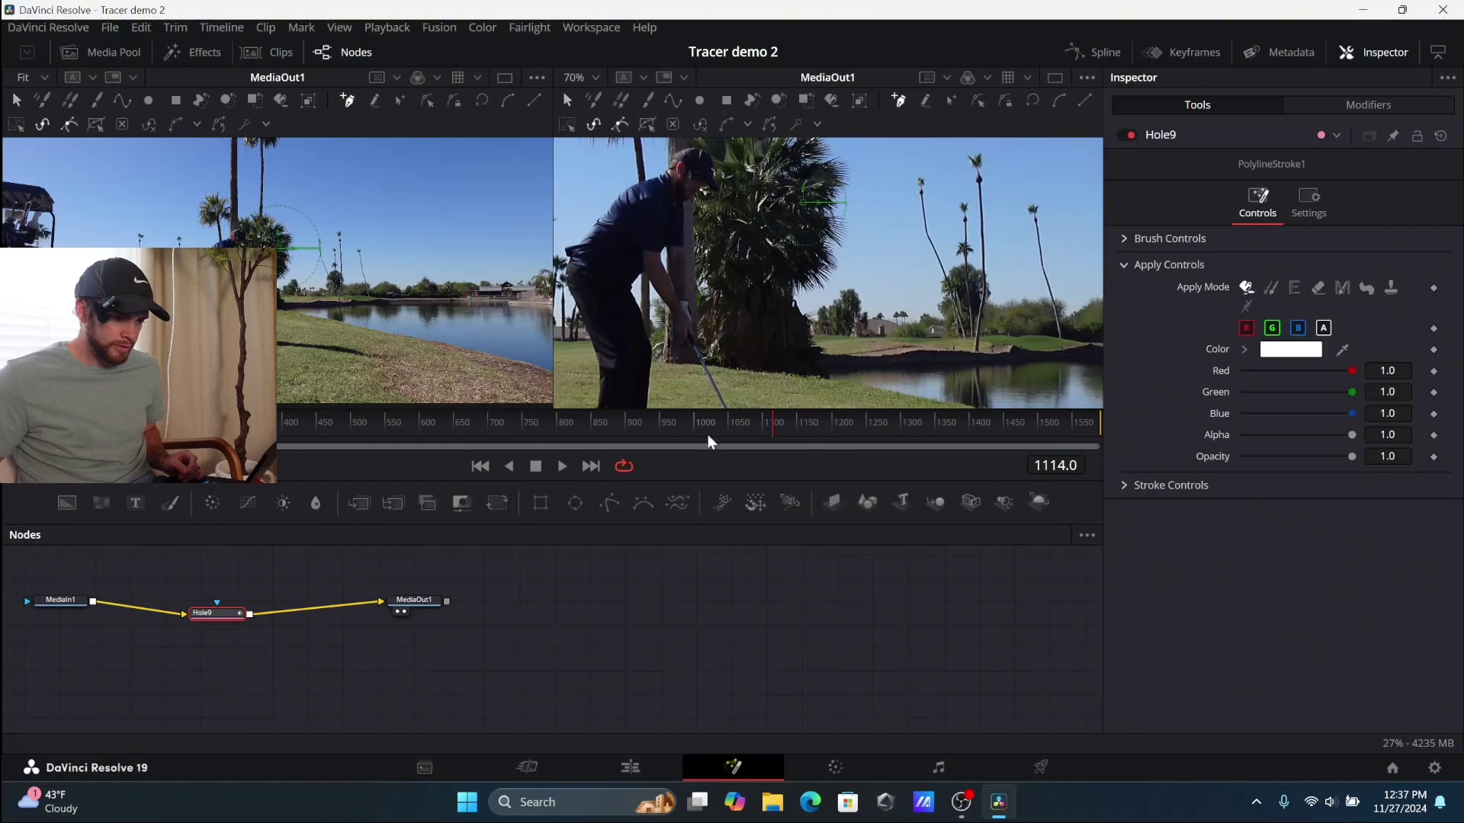
scroll(772, 313, down, 4)
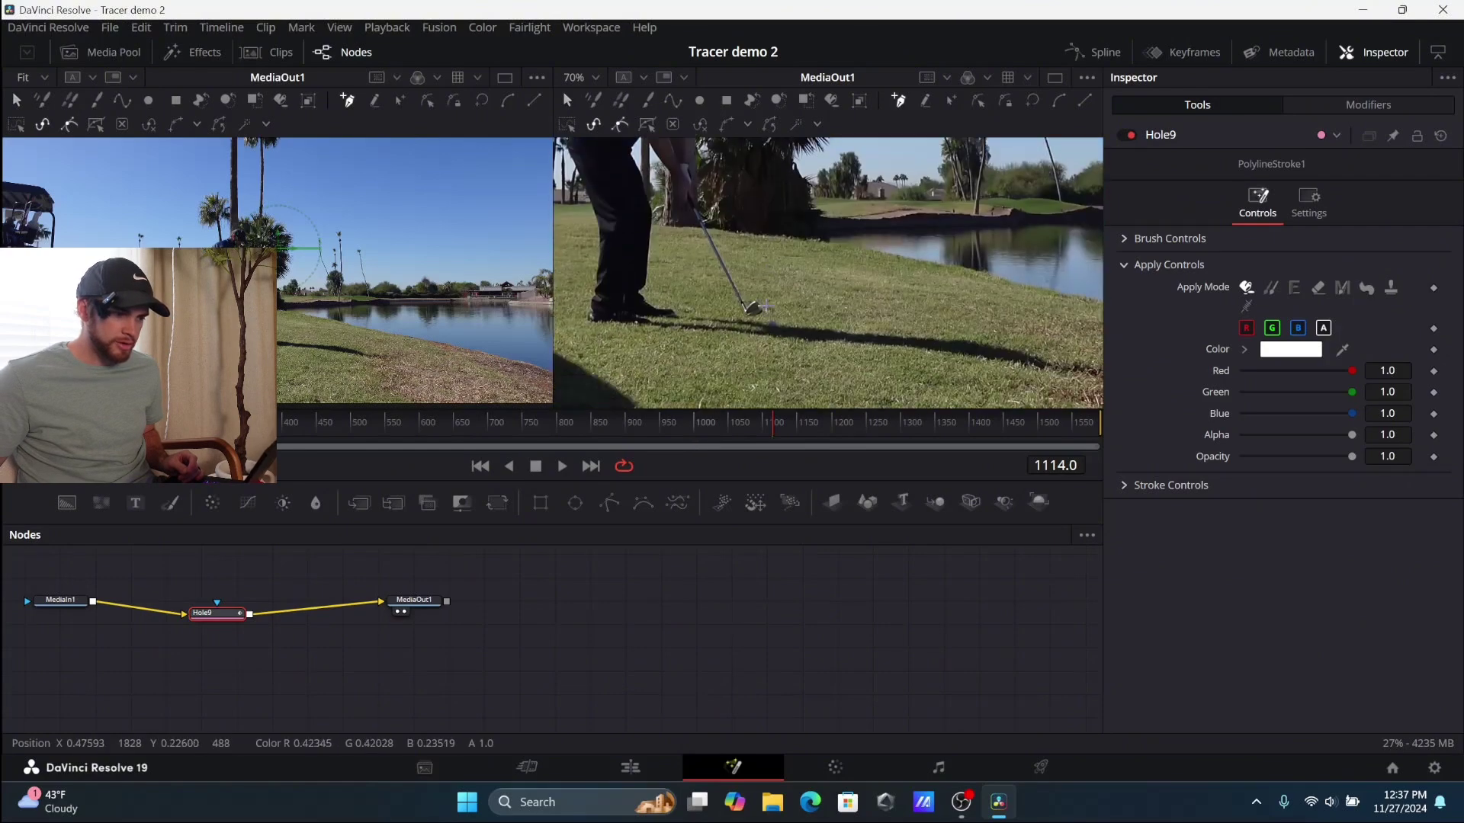
scroll(766, 307, up, 3)
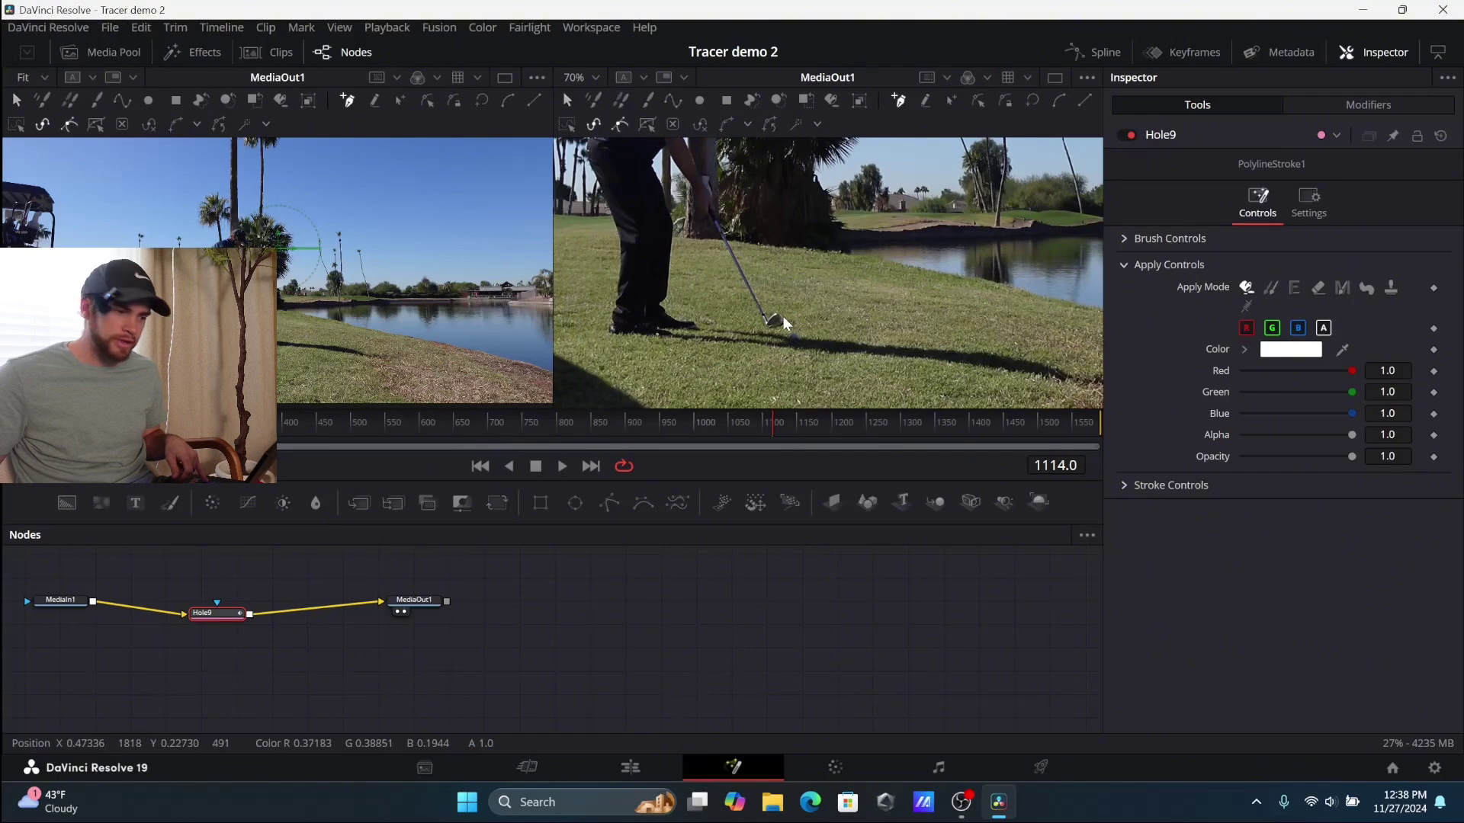
scroll(785, 318, down, 2)
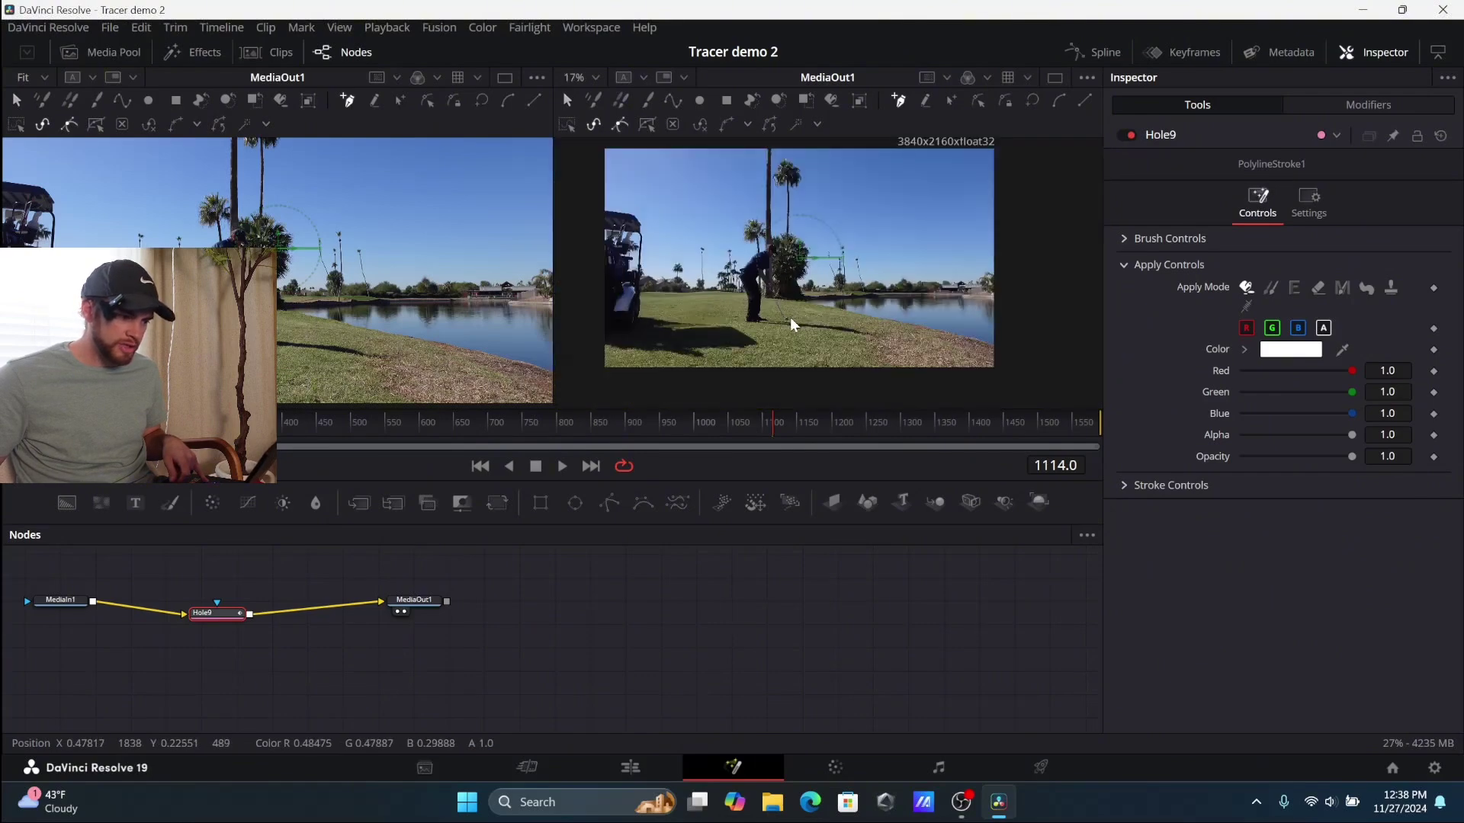
scroll(790, 317, up, 5)
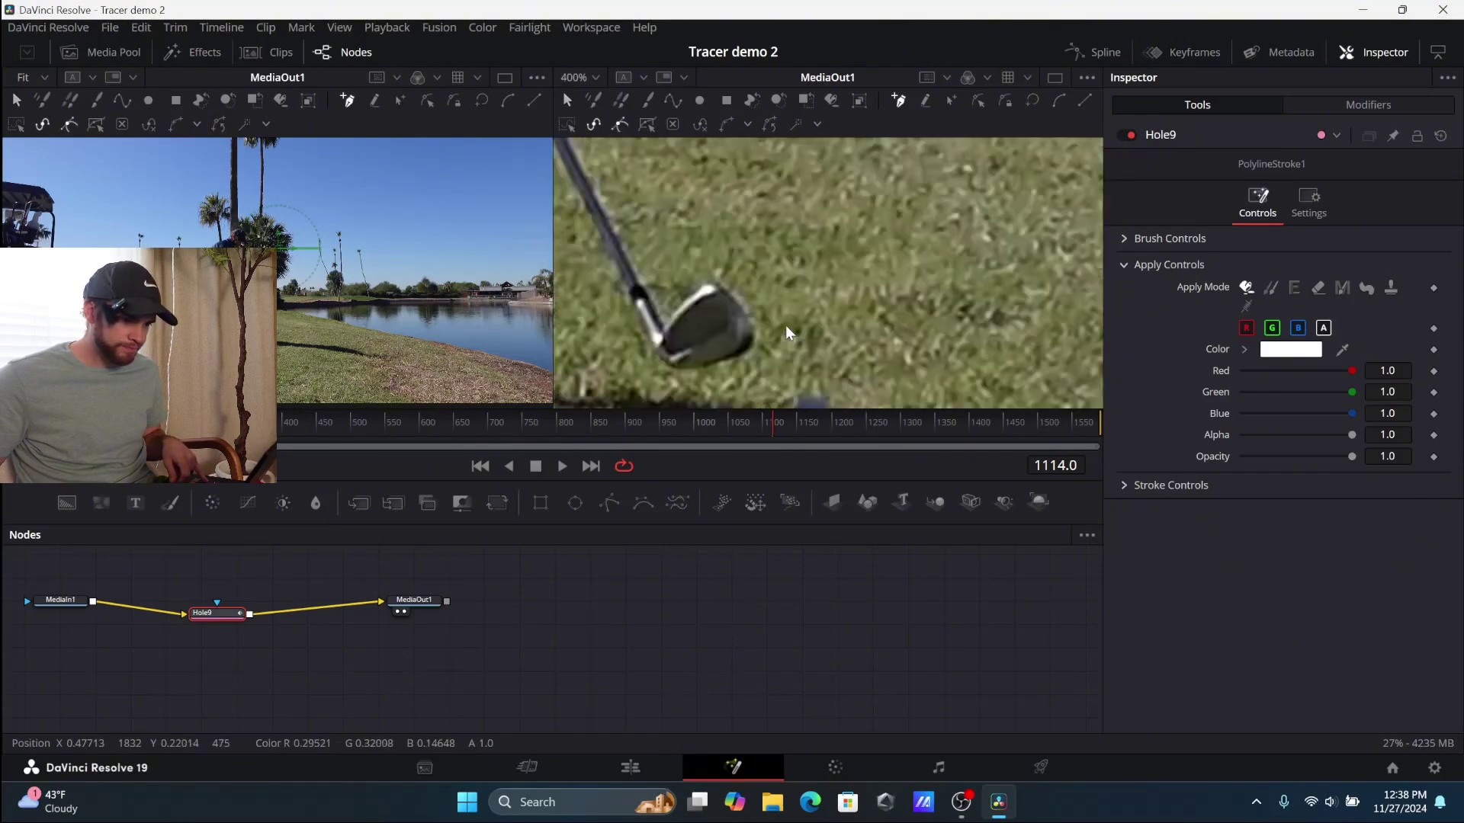
scroll(786, 327, down, 2)
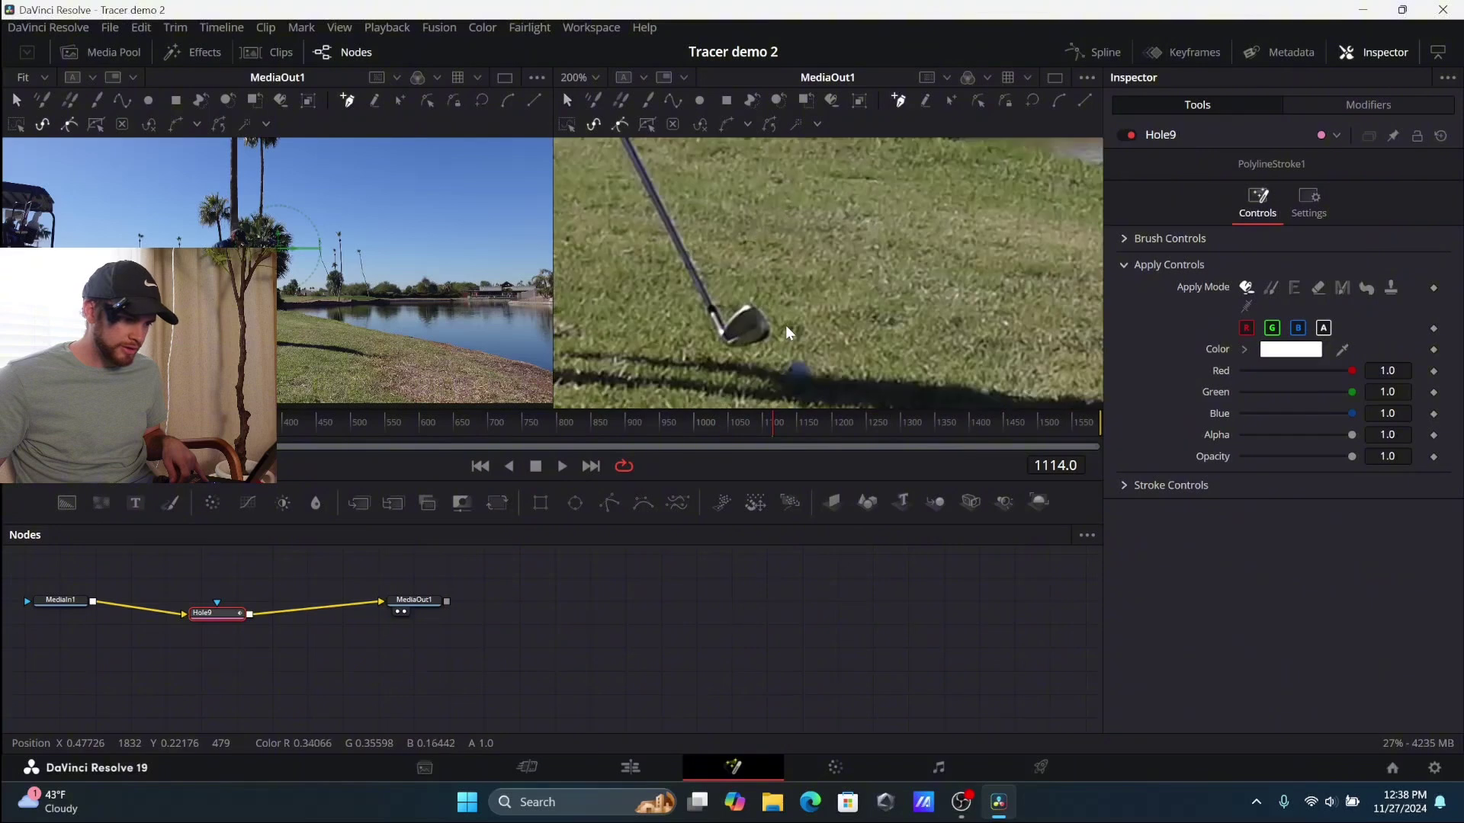
scroll(796, 259, up, 6)
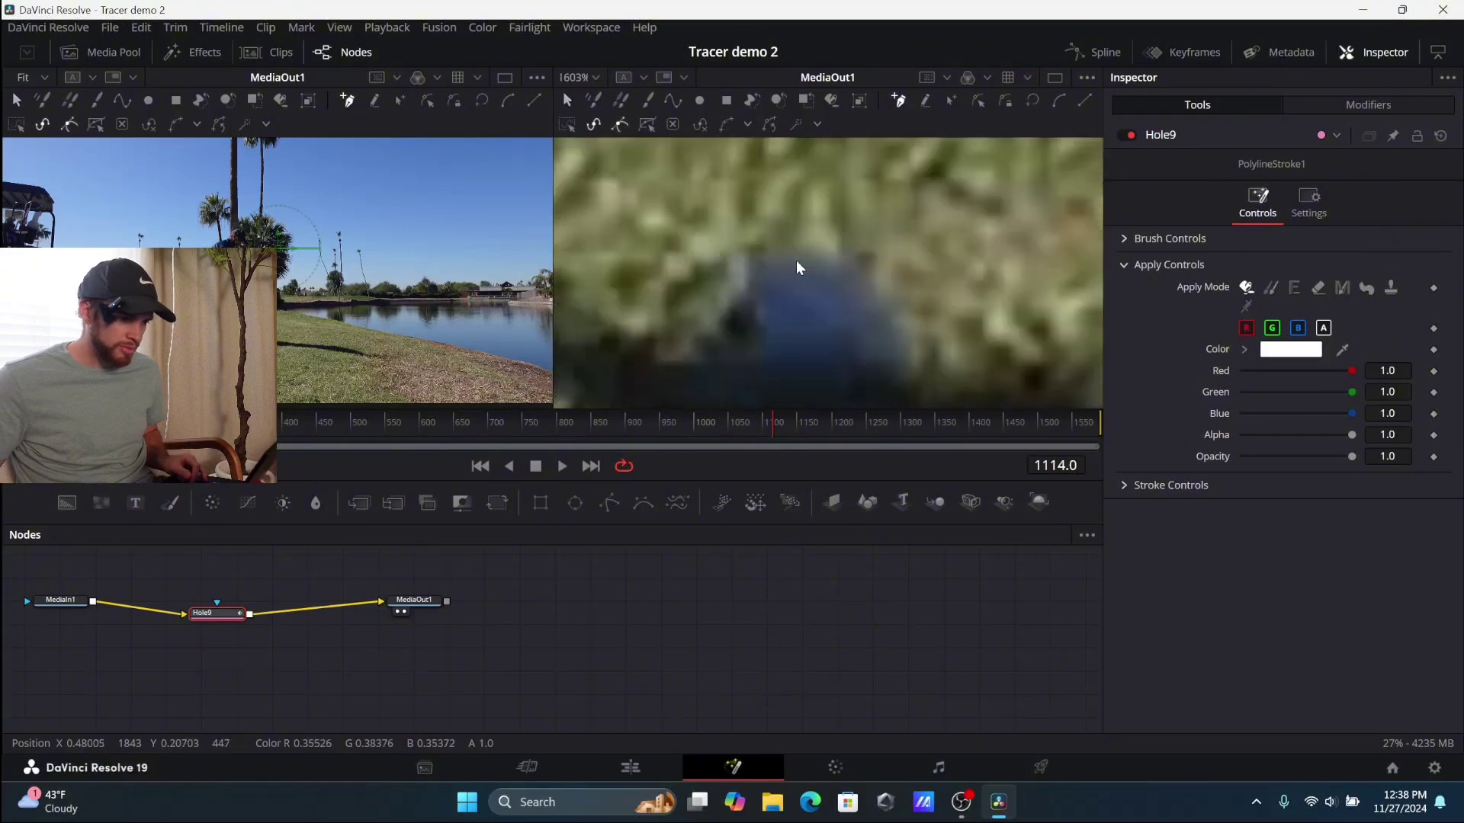
scroll(796, 259, down, 4)
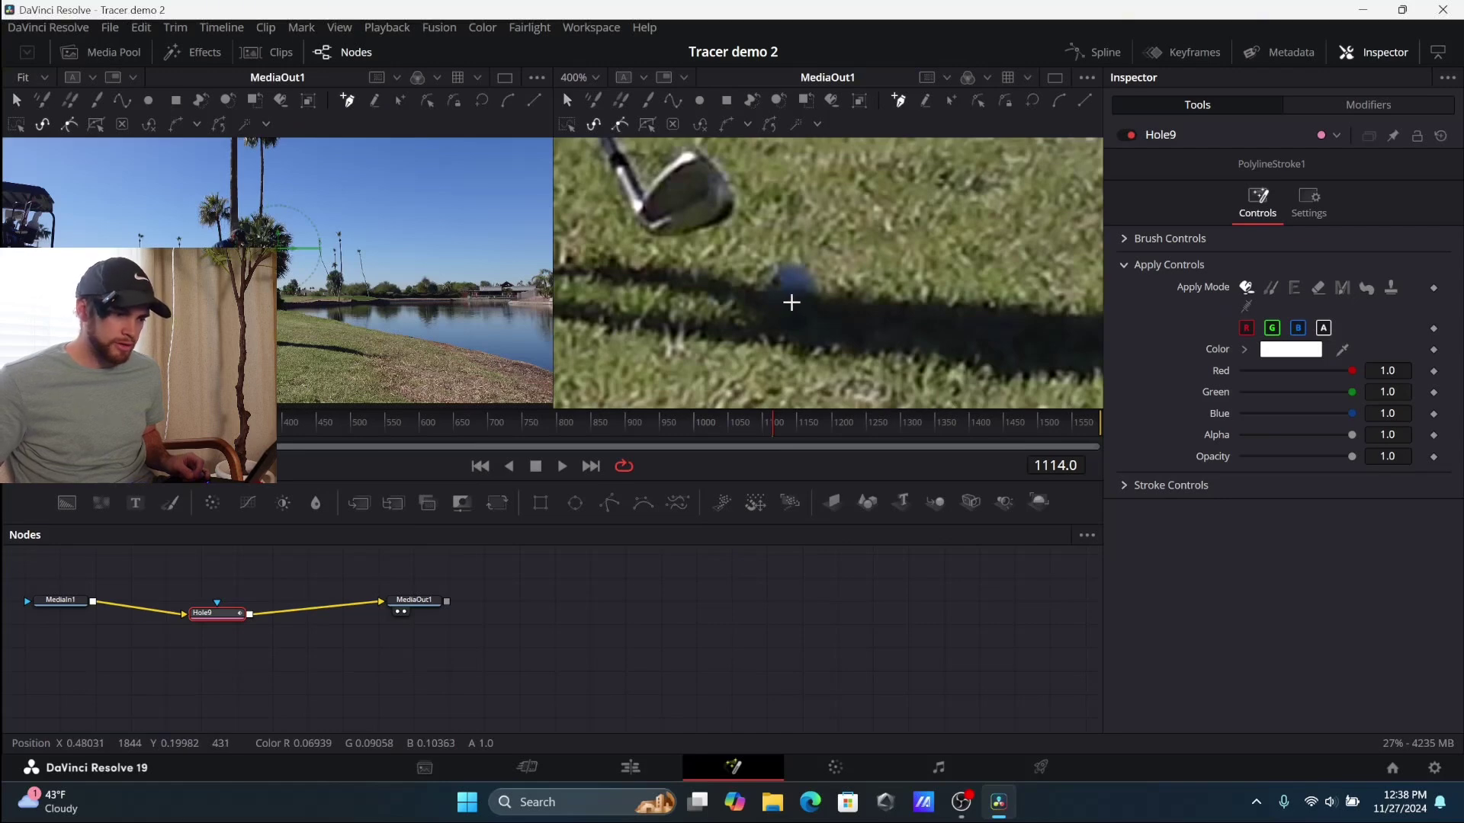
click(791, 303)
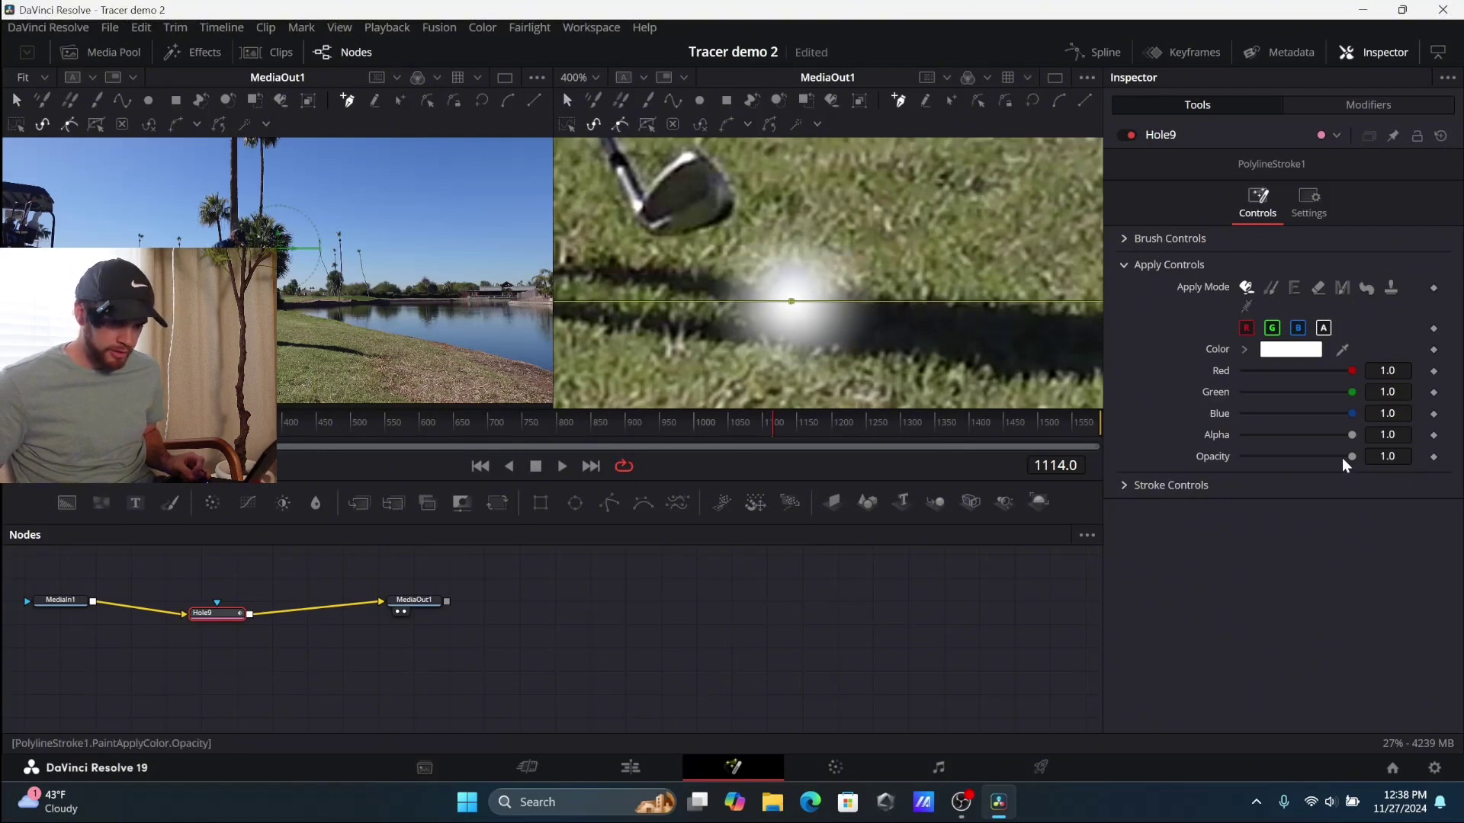
Lower the polyline stroke's opacity to 0.0 so the ball is not covered.
drag(1353, 458, 1237, 457)
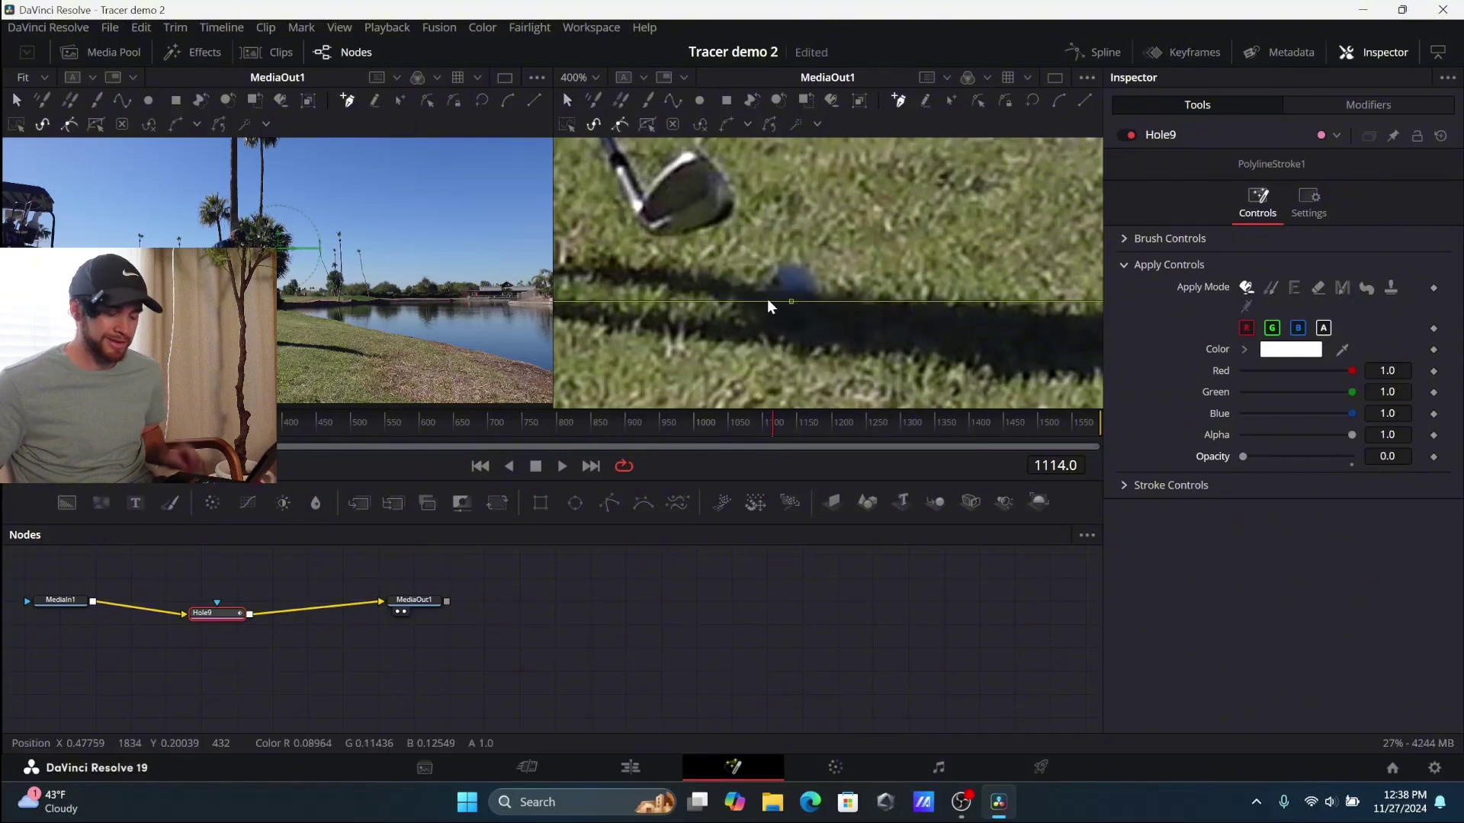
scroll(784, 286, down, 5)
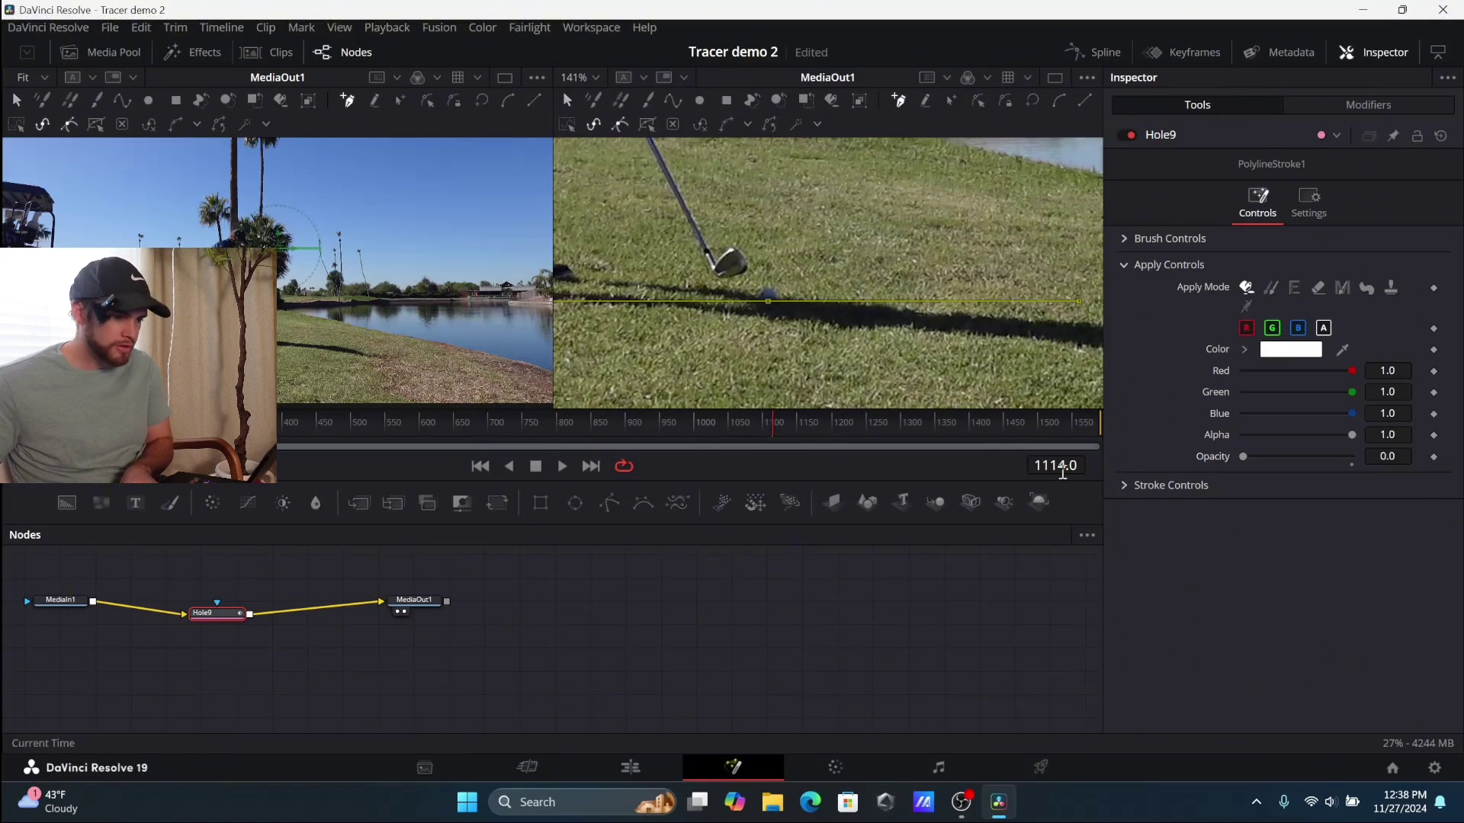
Step through the swing frame by frame to find the moment the club strikes the ball, stopping at frame 1136.
key(Right)
key(Right)
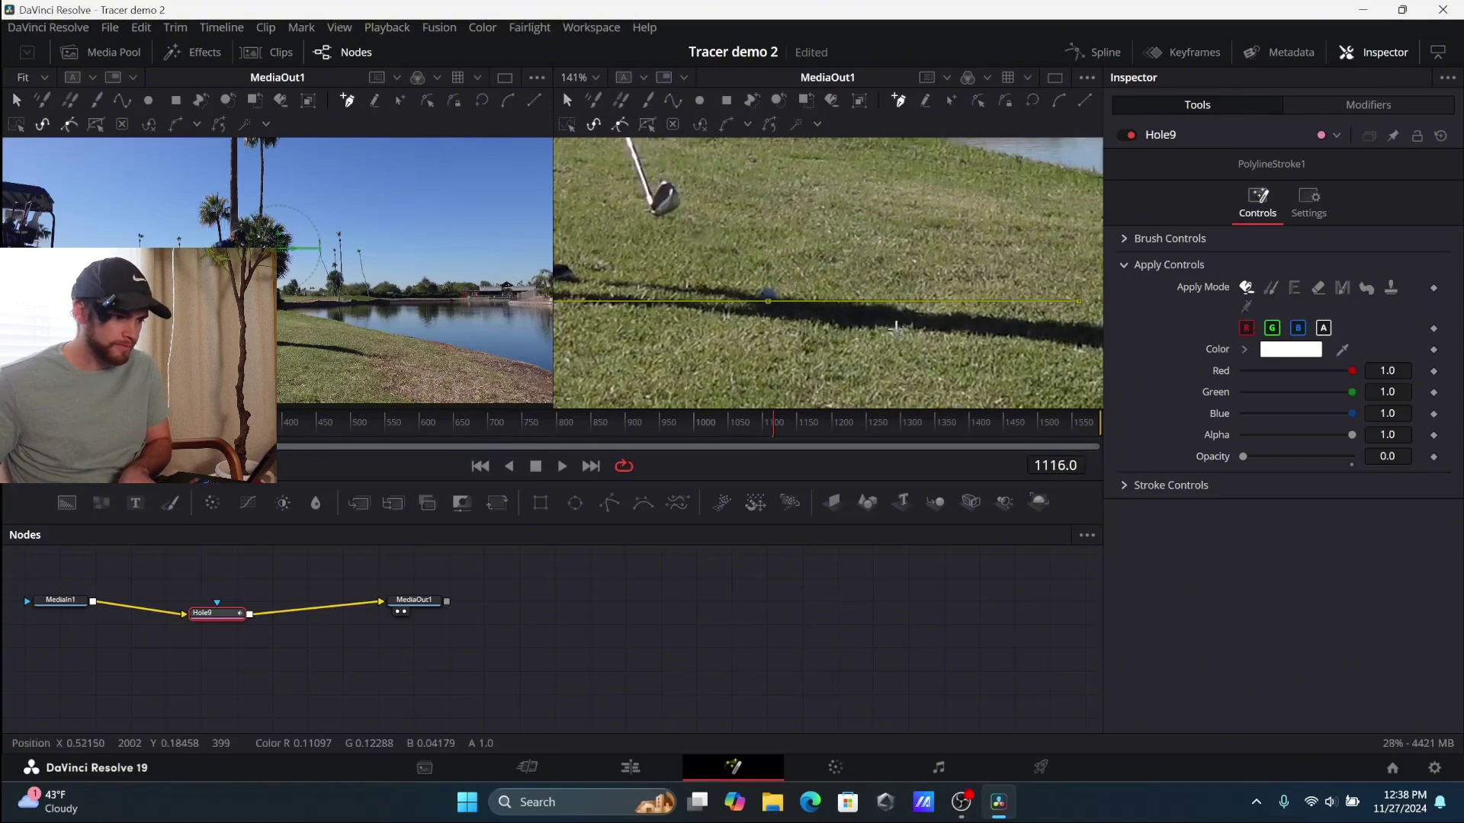
key(Right)
key(Right)
key(Right)
key(Right)
key(Right)
key(Right)
key(Right)
key(Right)
key(Right)
key(Right)
key(Right)
key(Right)
key(Right)
key(Right)
key(Right)
key(Right)
key(Right)
key(Right)
key(Right)
key(Right)
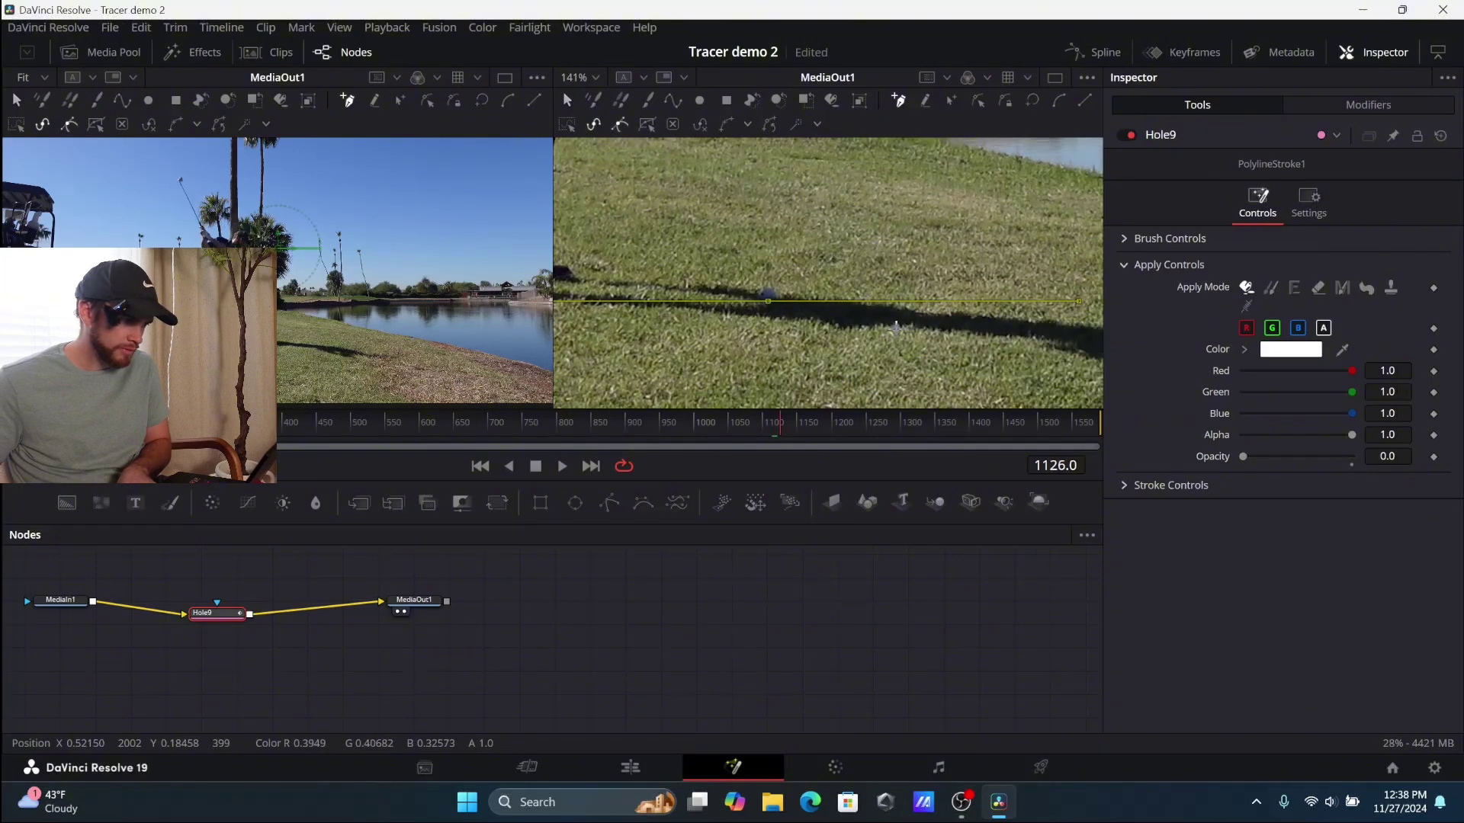
key(Left)
key(Left)
key(Left)
key(Left)
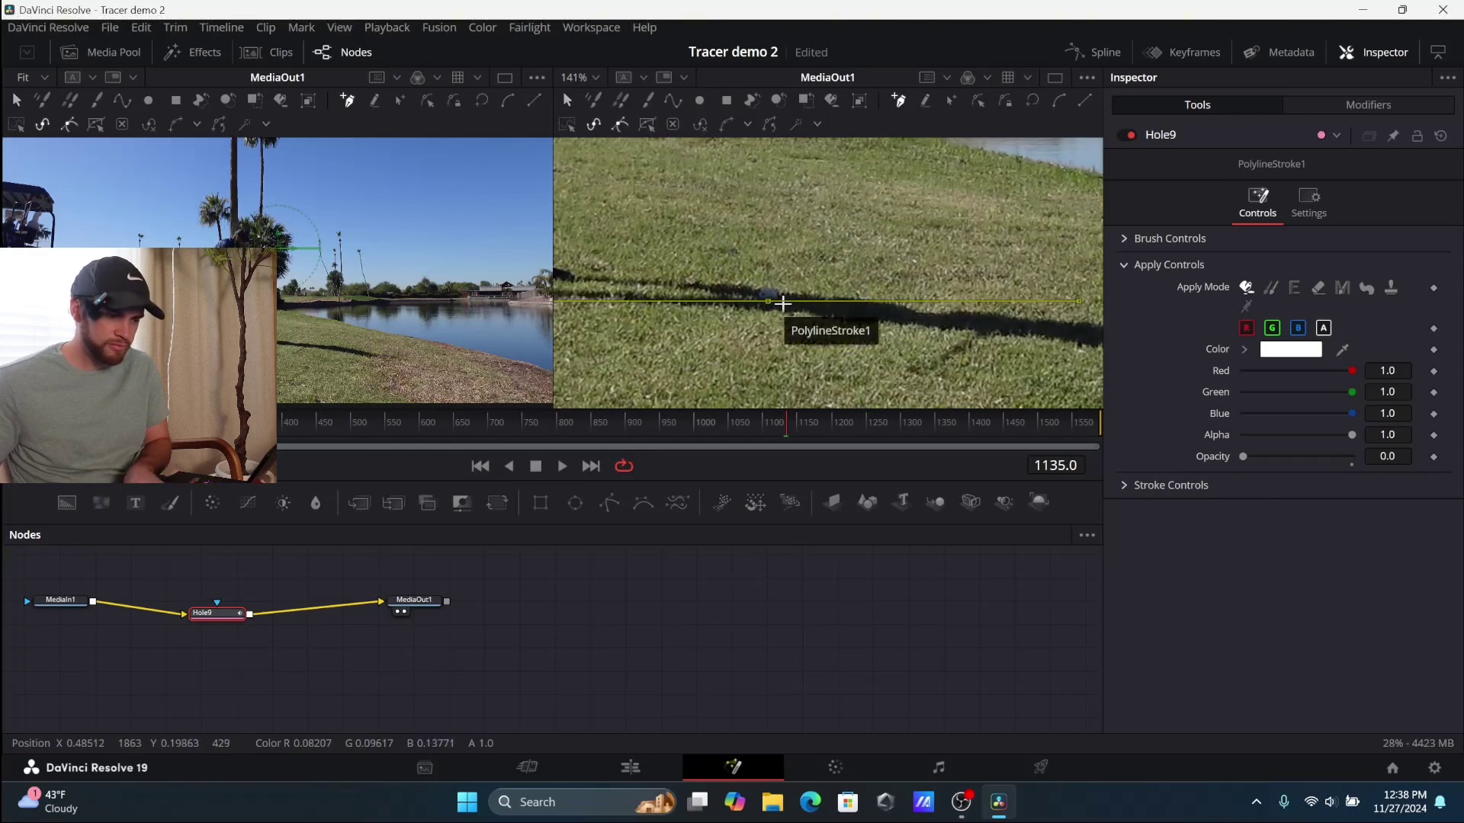
key(Right)
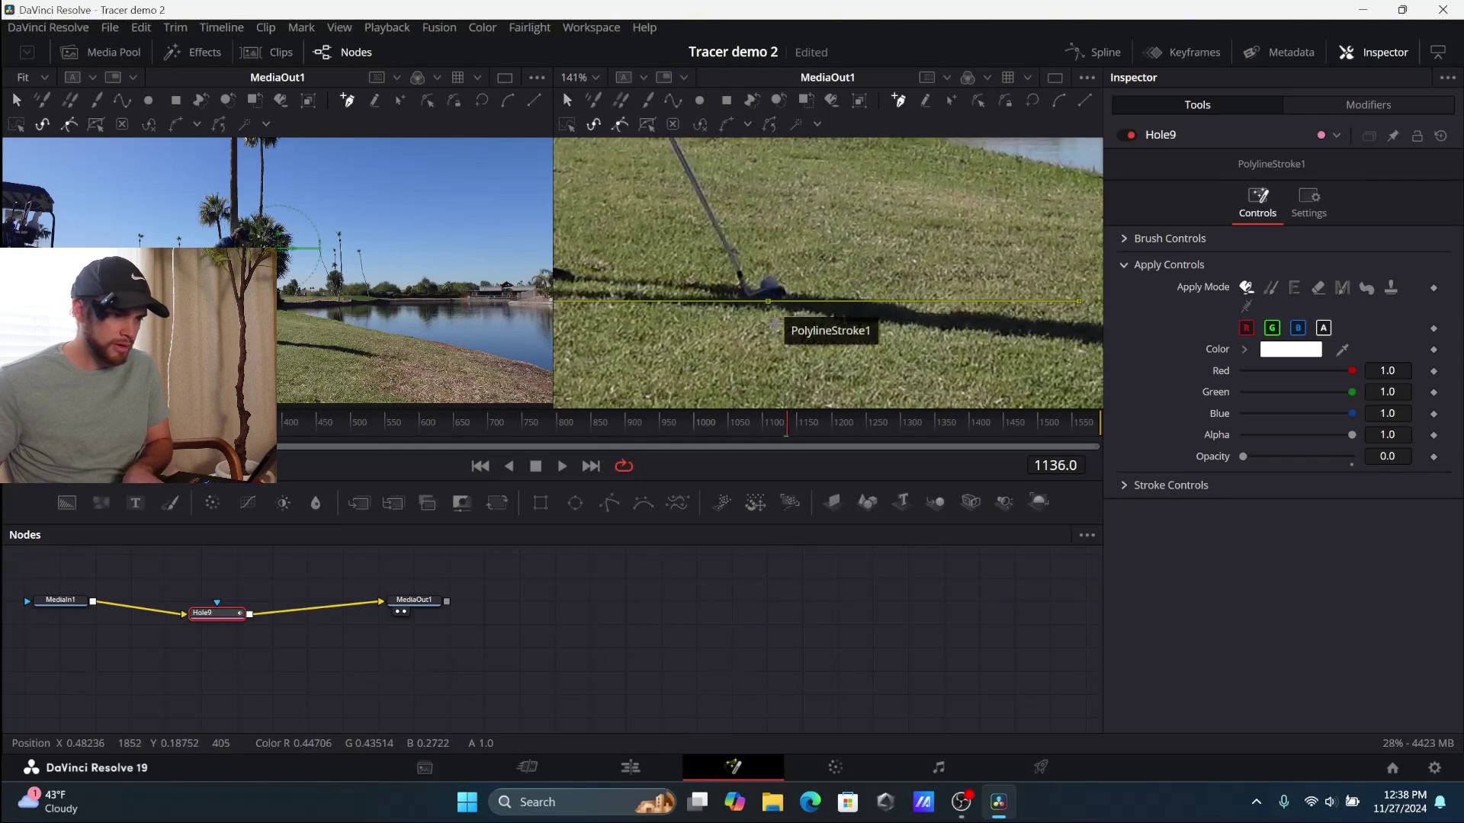
scroll(770, 296, down, 2)
key(Left)
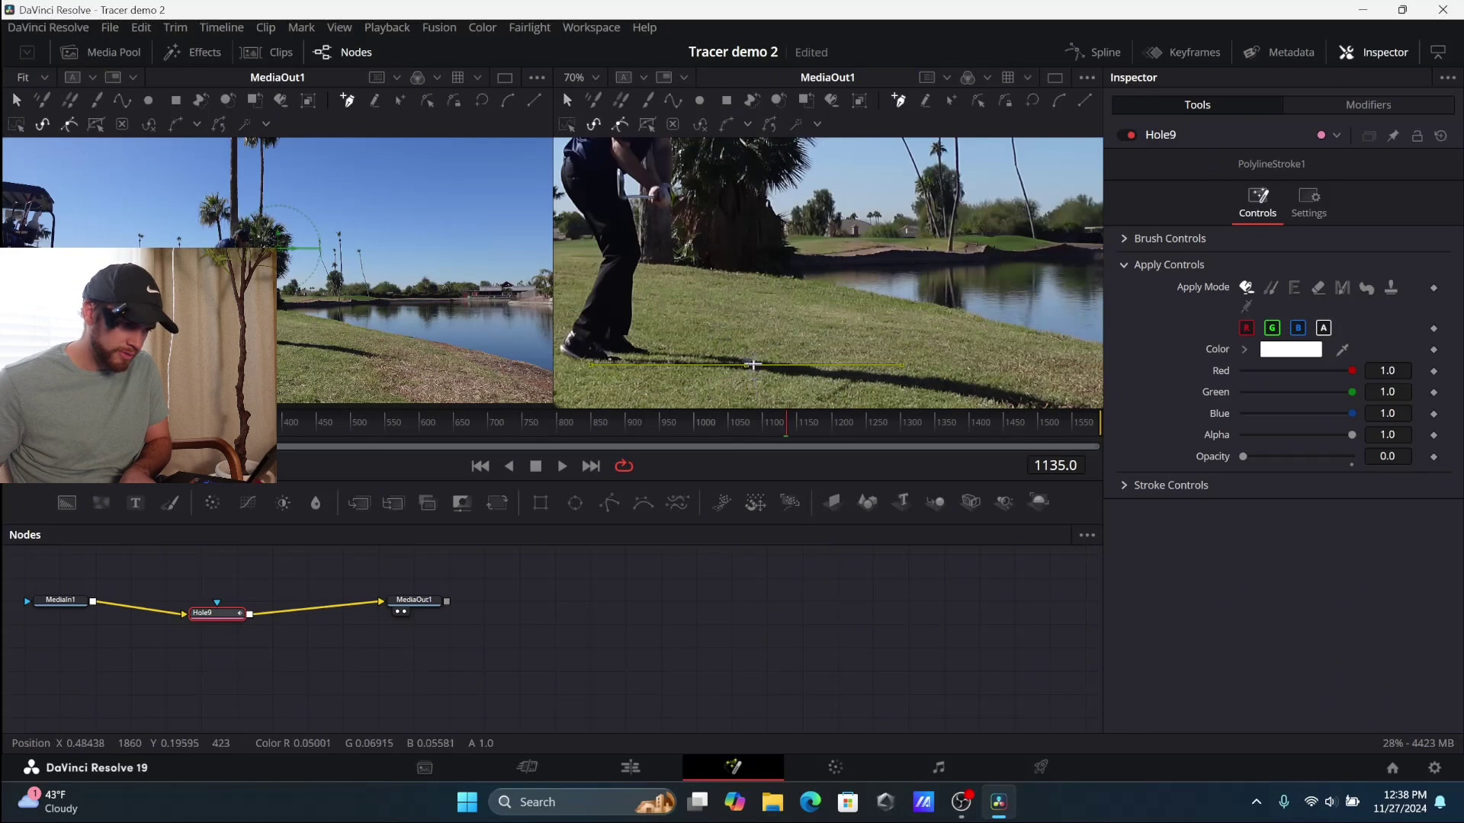
key(Right)
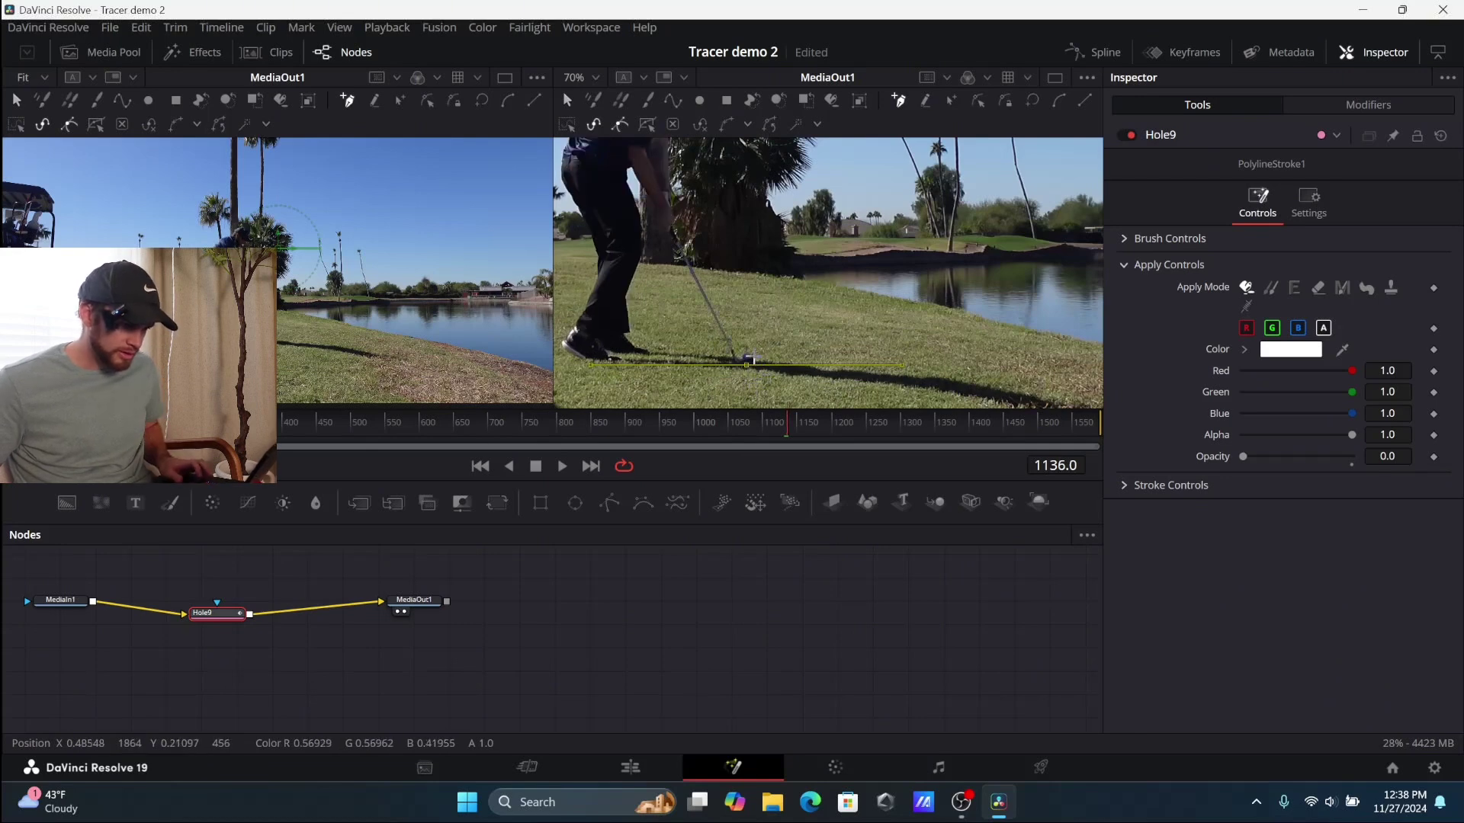
scroll(749, 354, up, 6)
drag(717, 375, 725, 314)
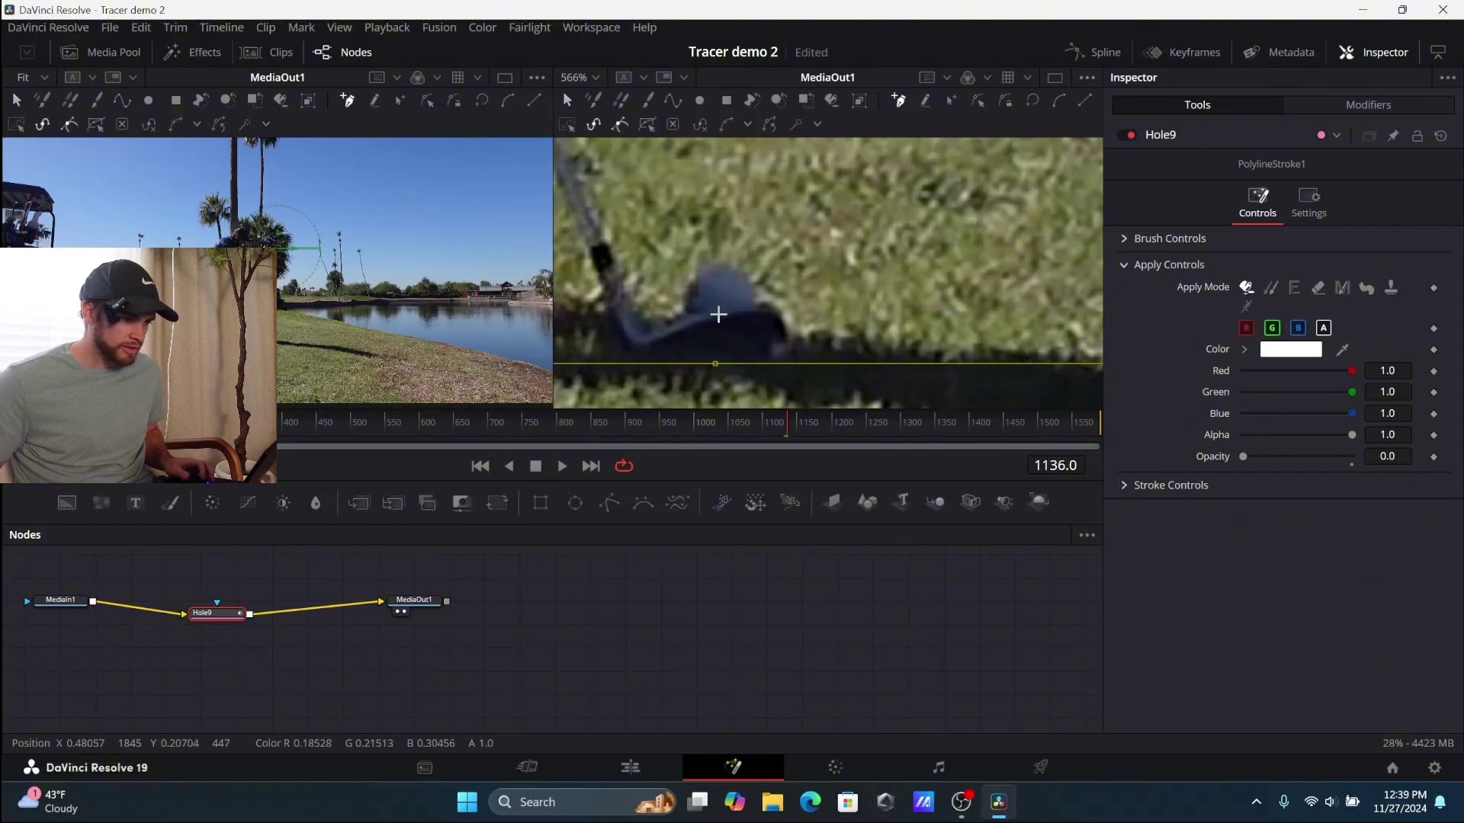
scroll(732, 309, down, 1)
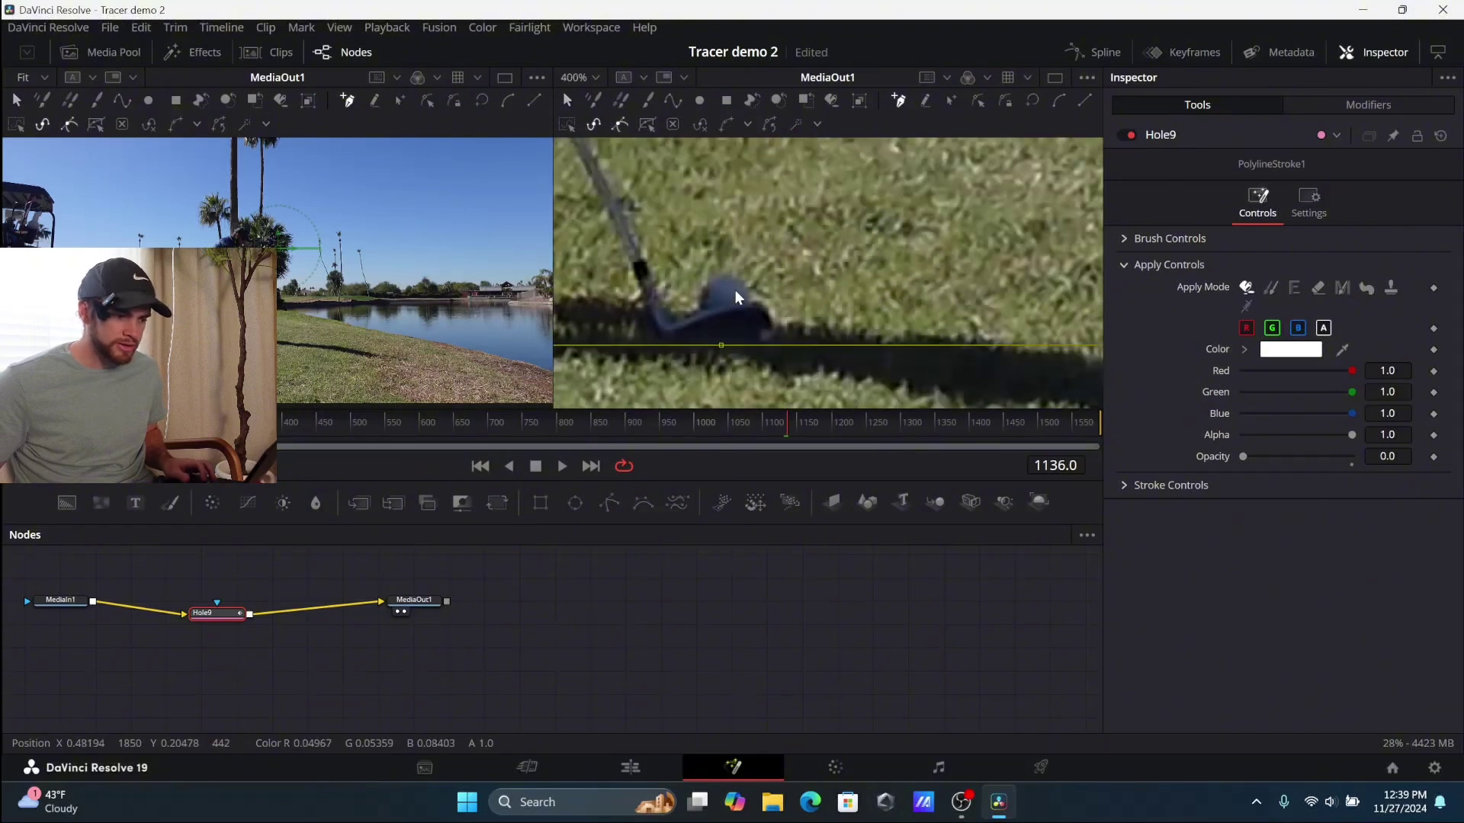
scroll(738, 298, down, 3)
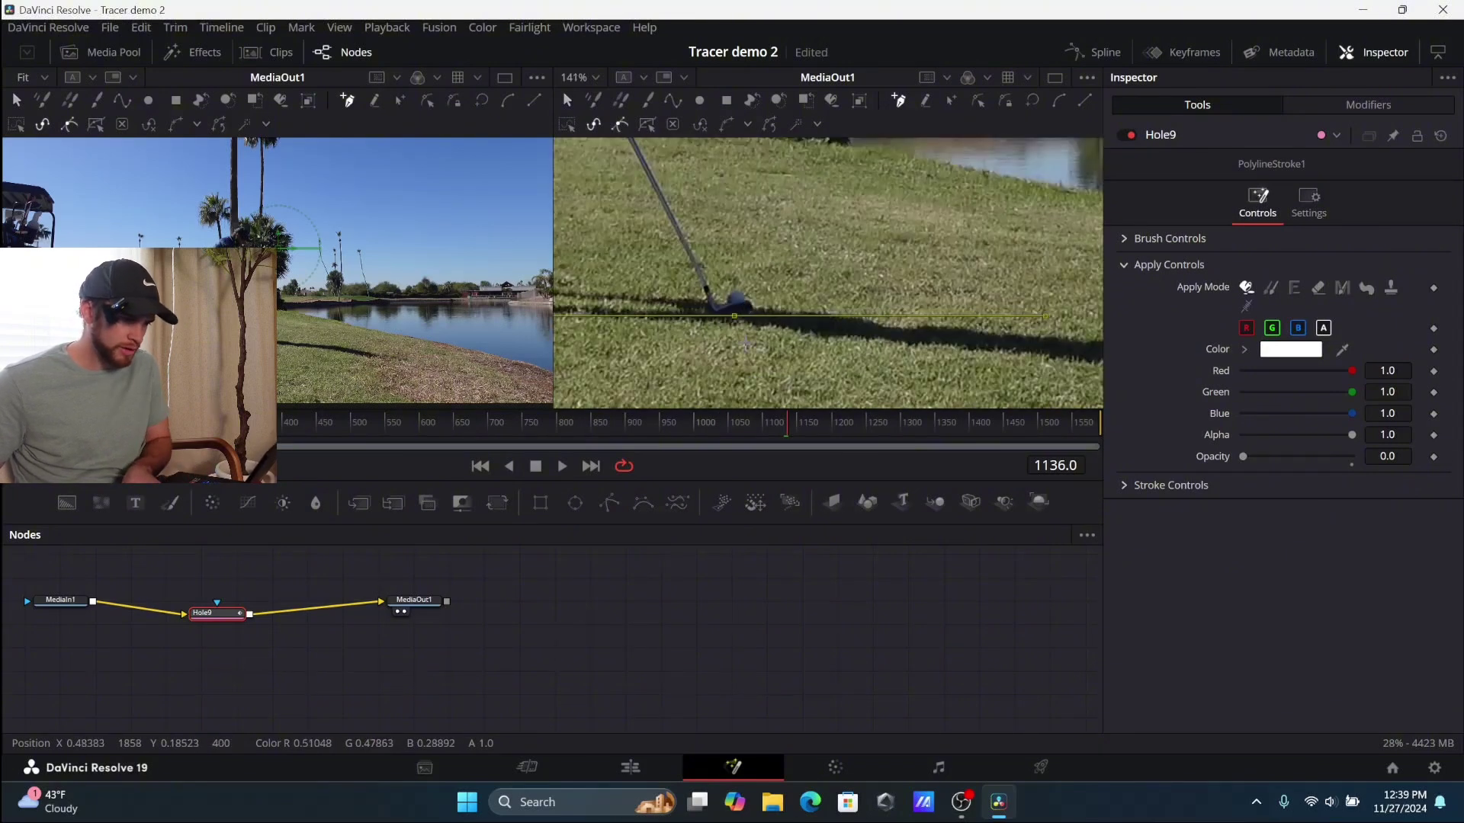
scroll(746, 345, up, 2)
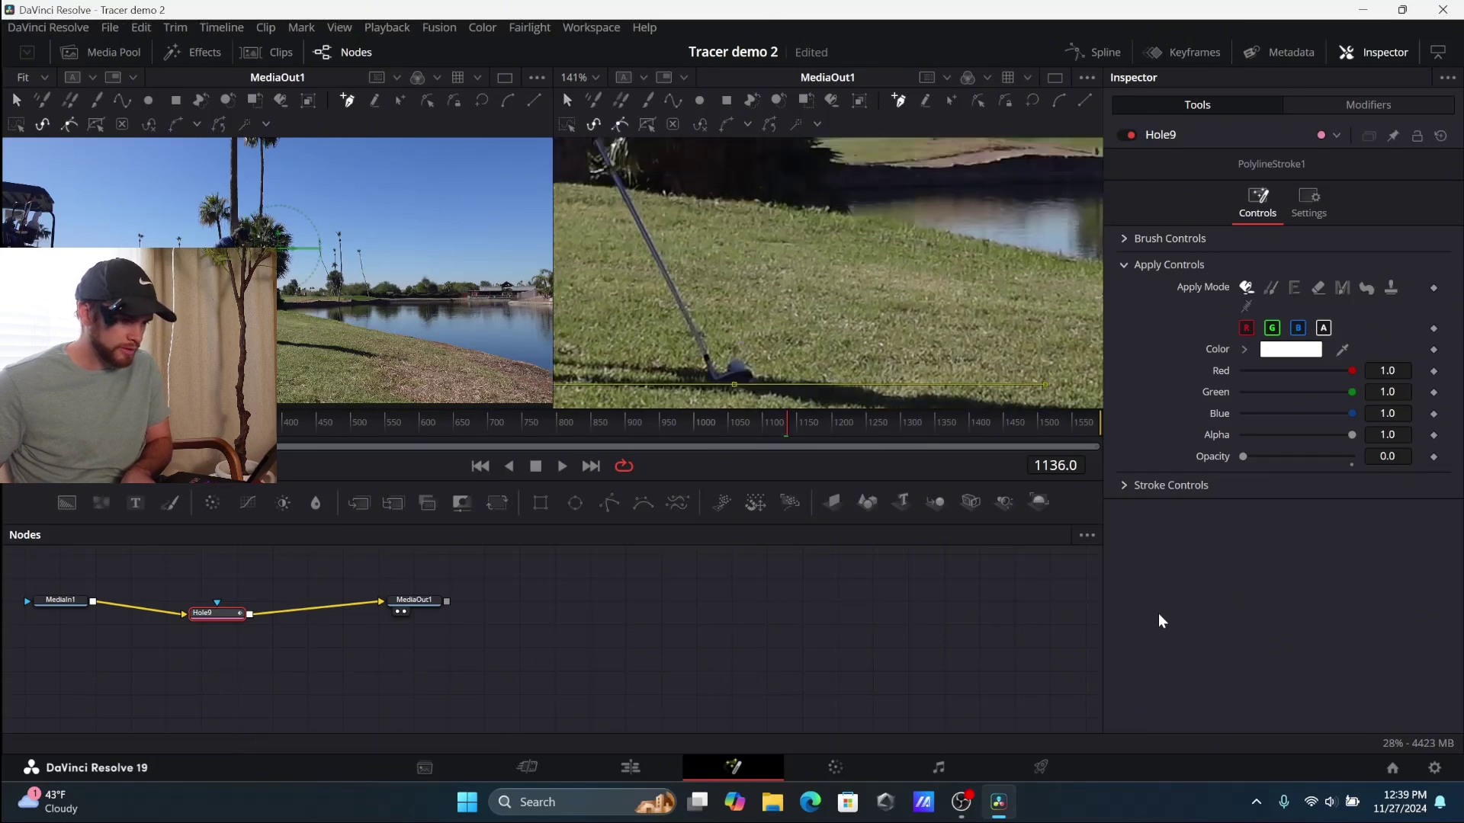
Advance to frame 1137 and add a polyline point at the underside of the airborne ball.
key(Right)
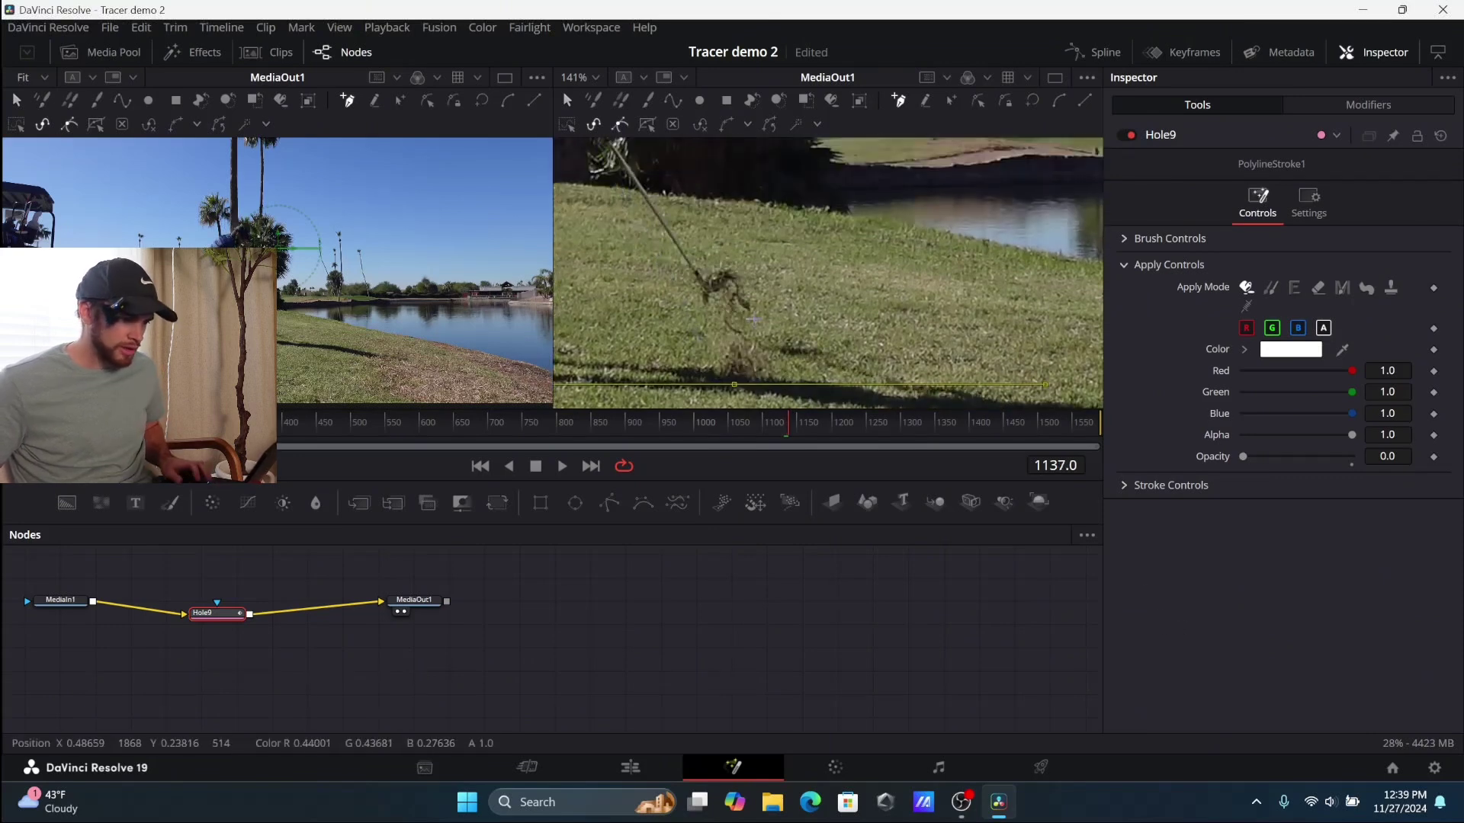
scroll(753, 318, down, 1)
scroll(757, 251, up, 4)
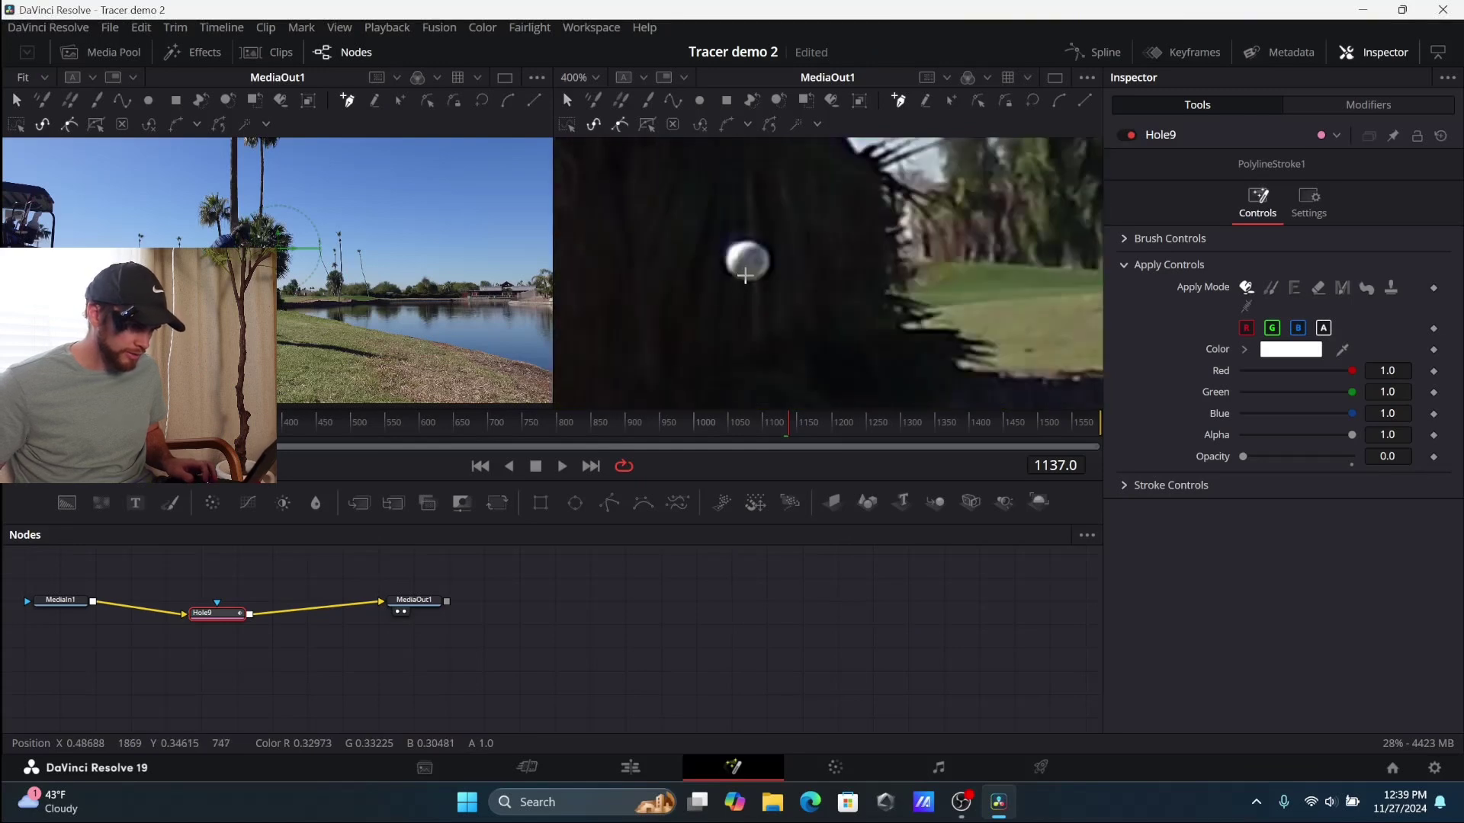
click(745, 276)
scroll(786, 315, down, 5)
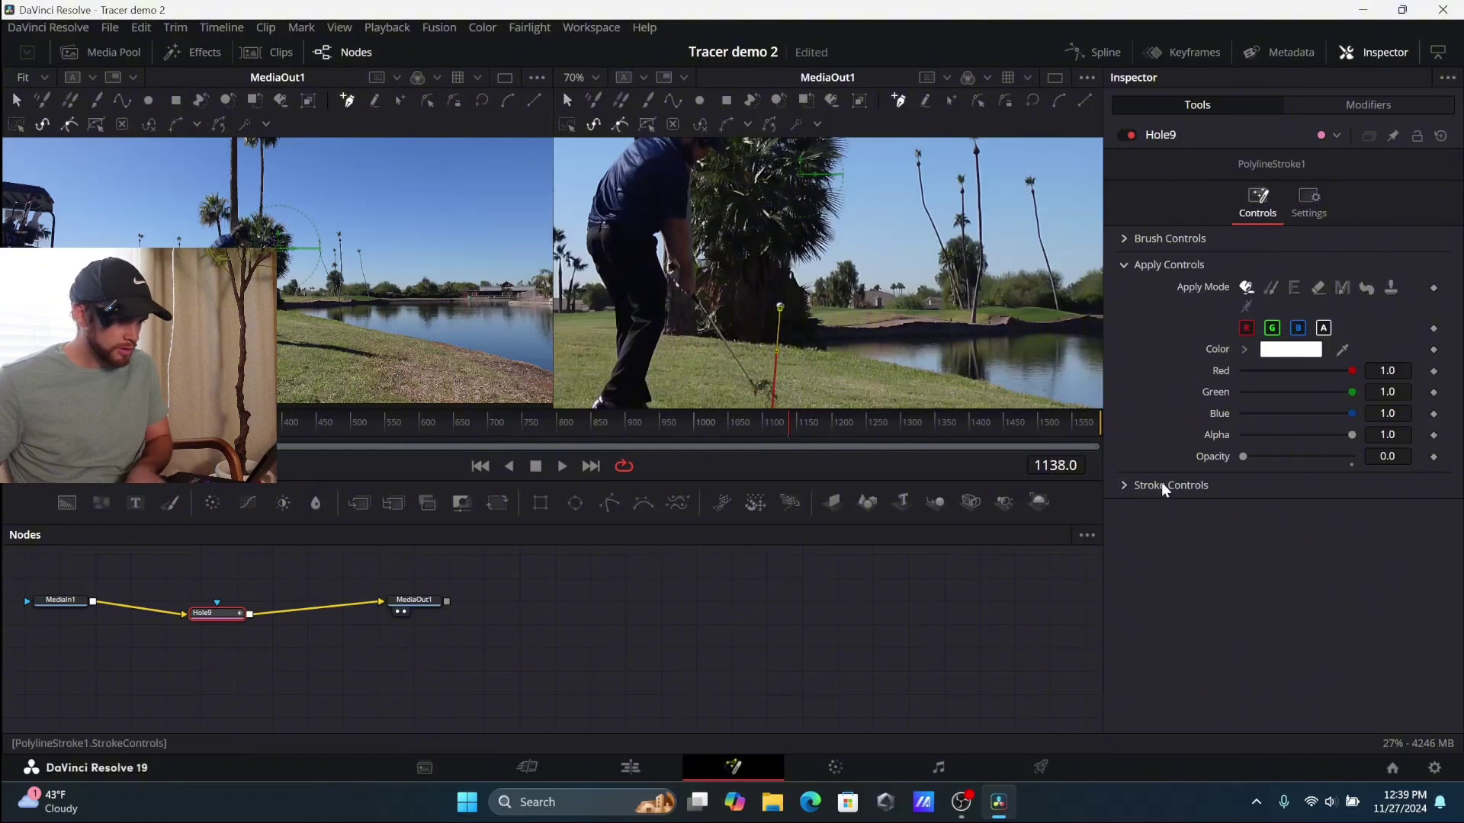
Add a polyline point just under the ball at frame 1138 and save the project.
scroll(785, 229, up, 6)
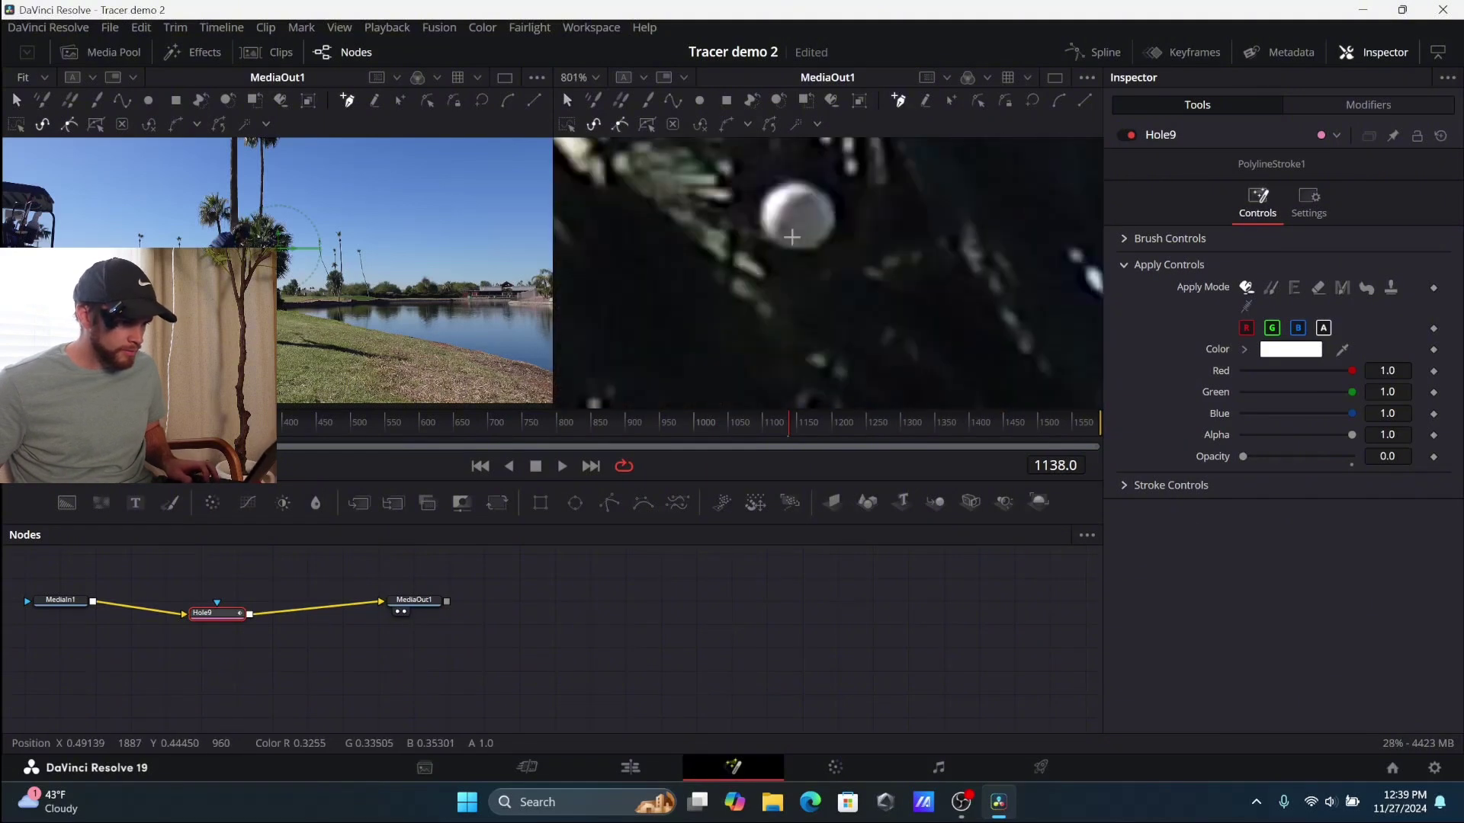
click(796, 243)
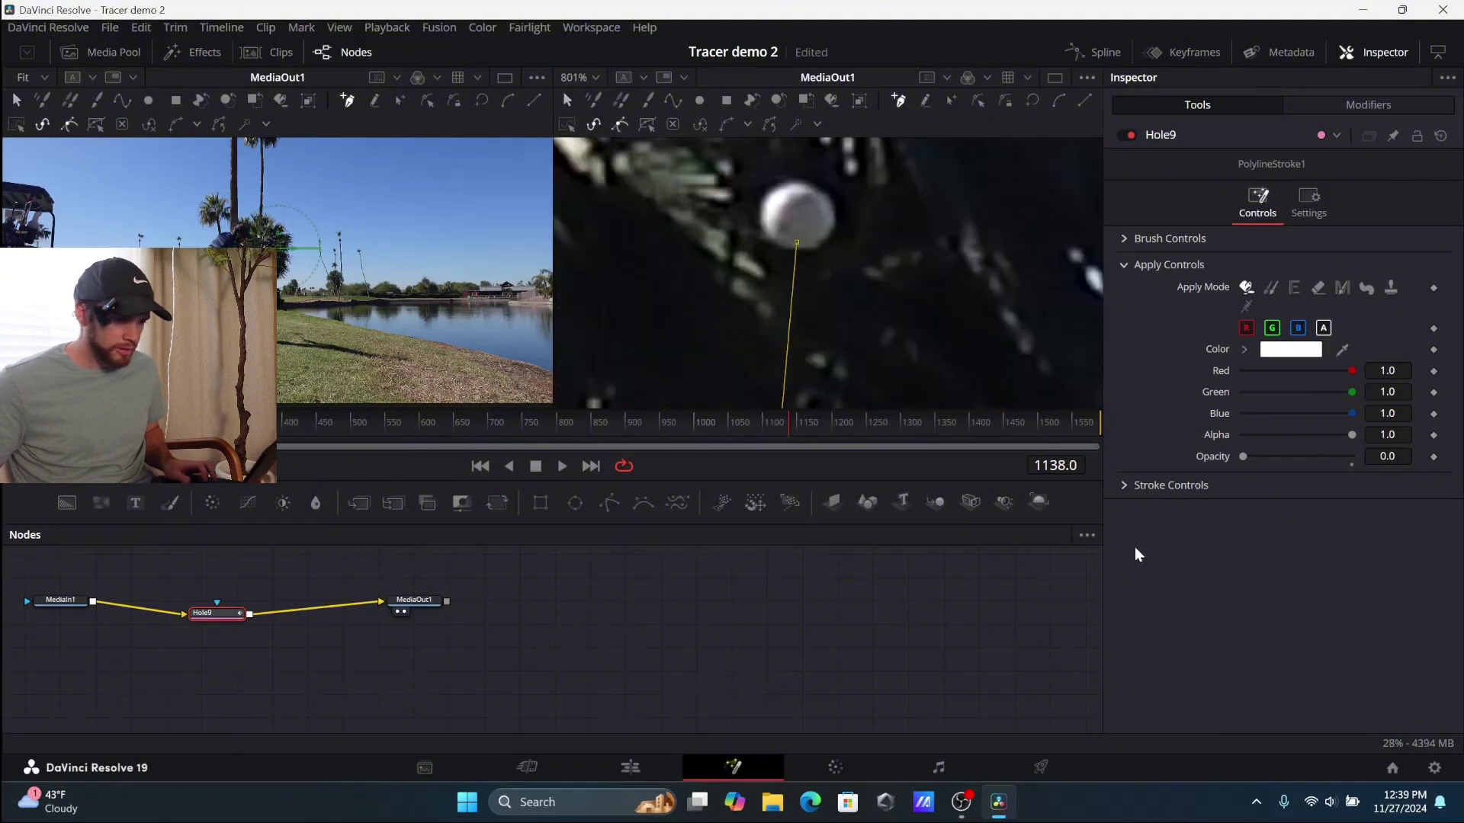
scroll(880, 258, down, 6)
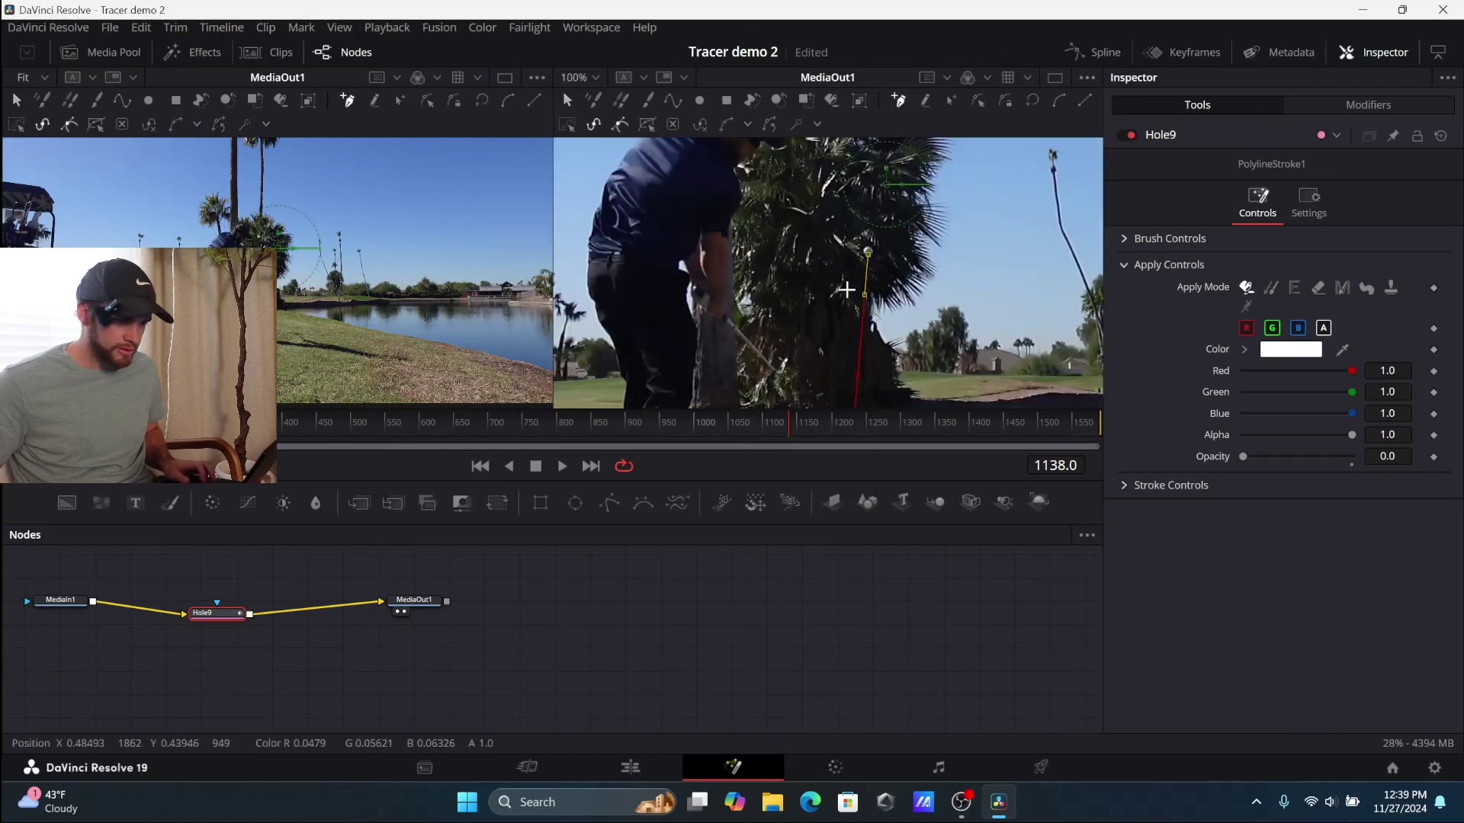
scroll(846, 290, down, 1)
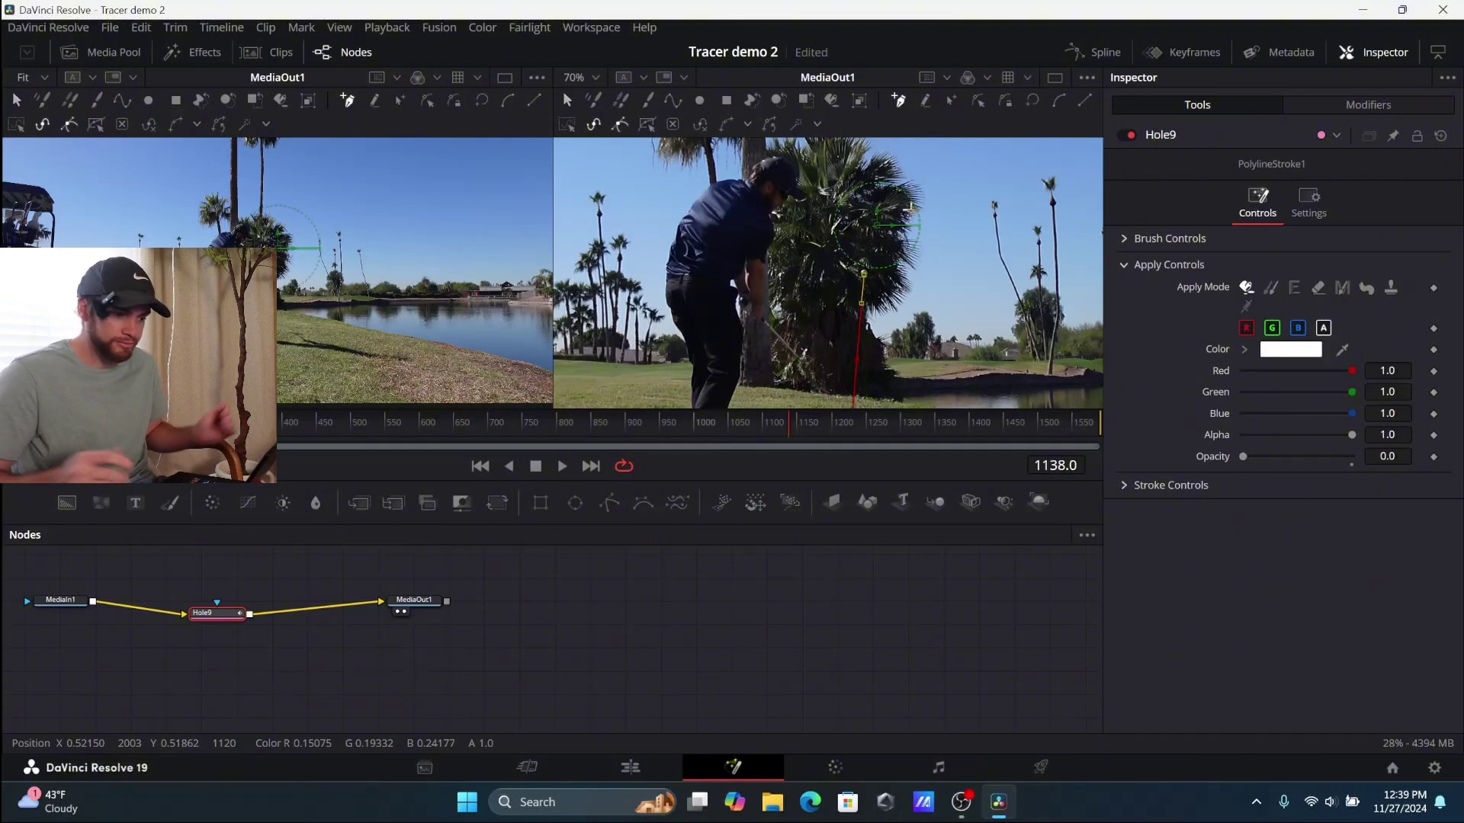
key(ctrl+s)
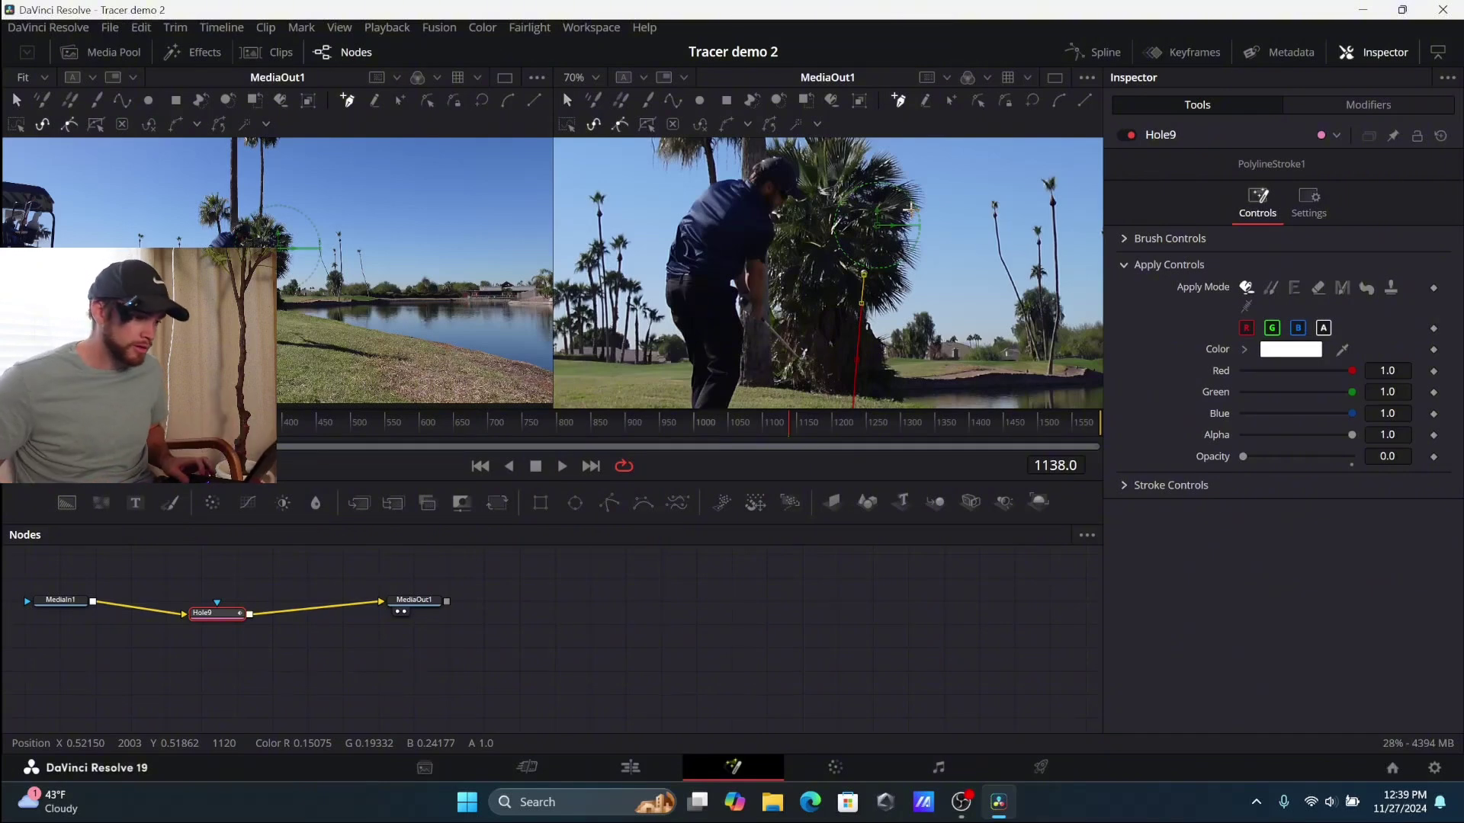
Advance to frame 1141 and add a polyline point on the lower edge of the ball above the palm.
scroll(862, 243, up, 2)
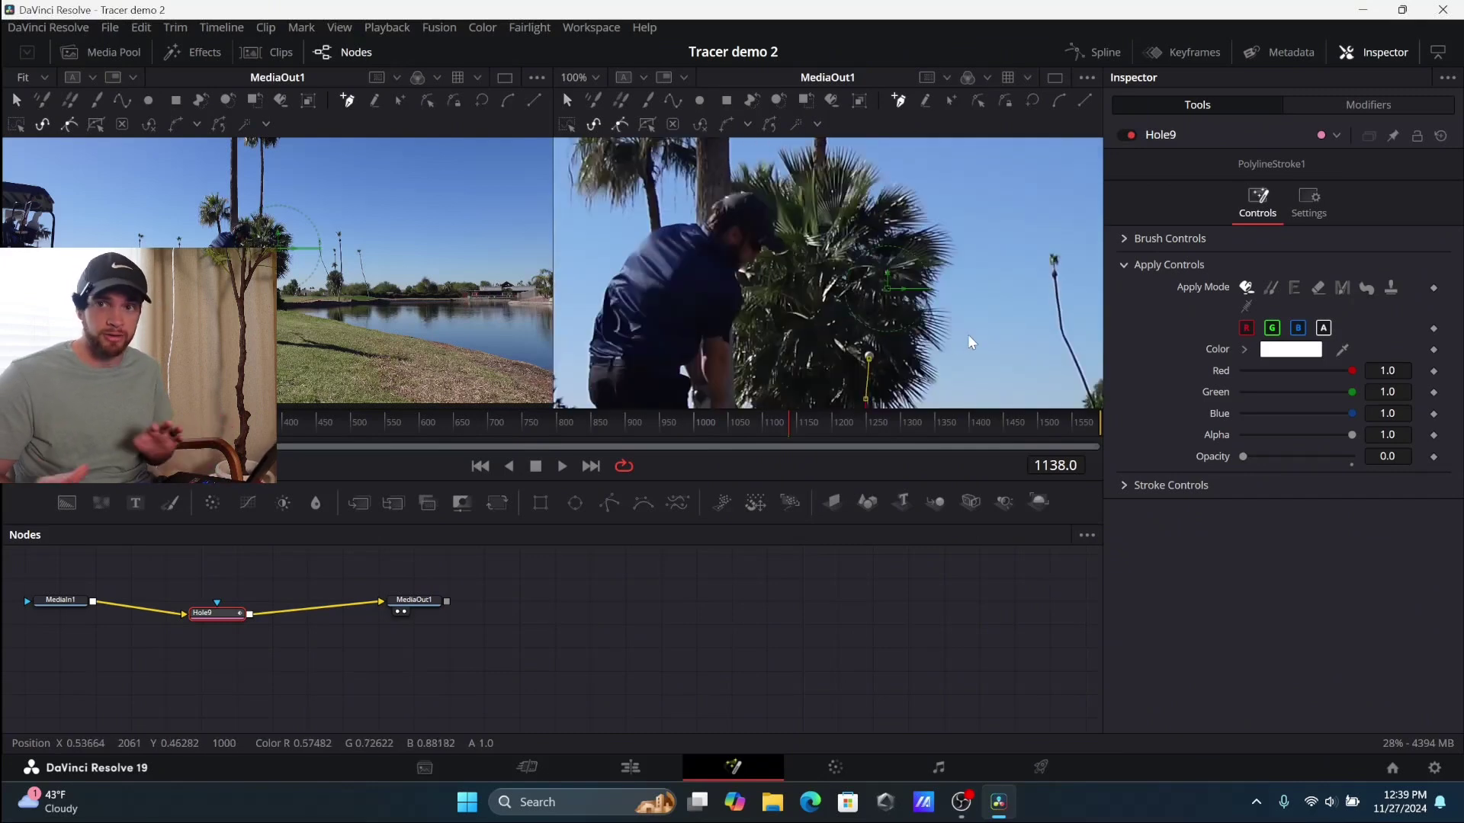
scroll(861, 343, down, 2)
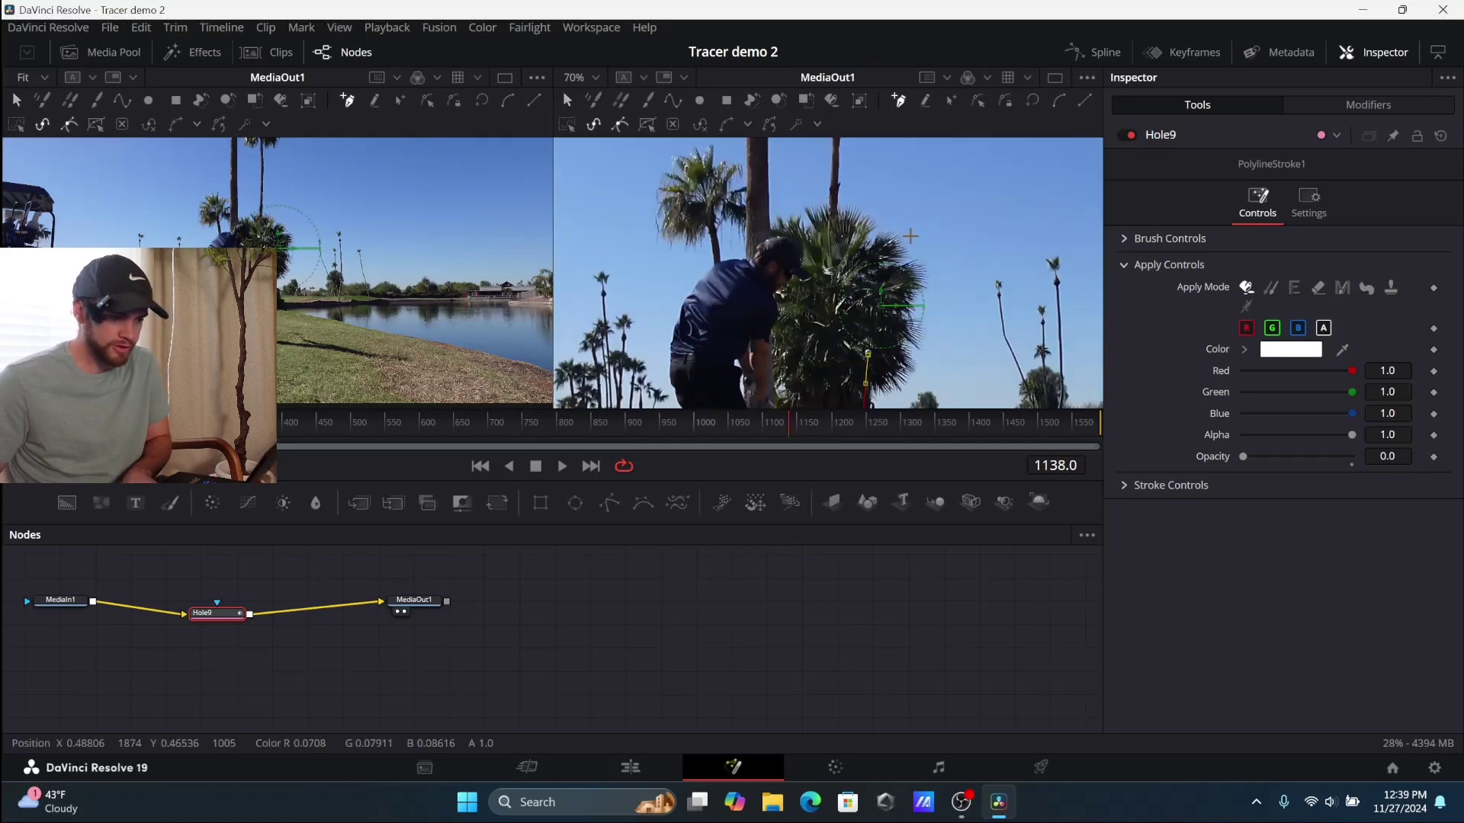
key(Right)
key(Right)
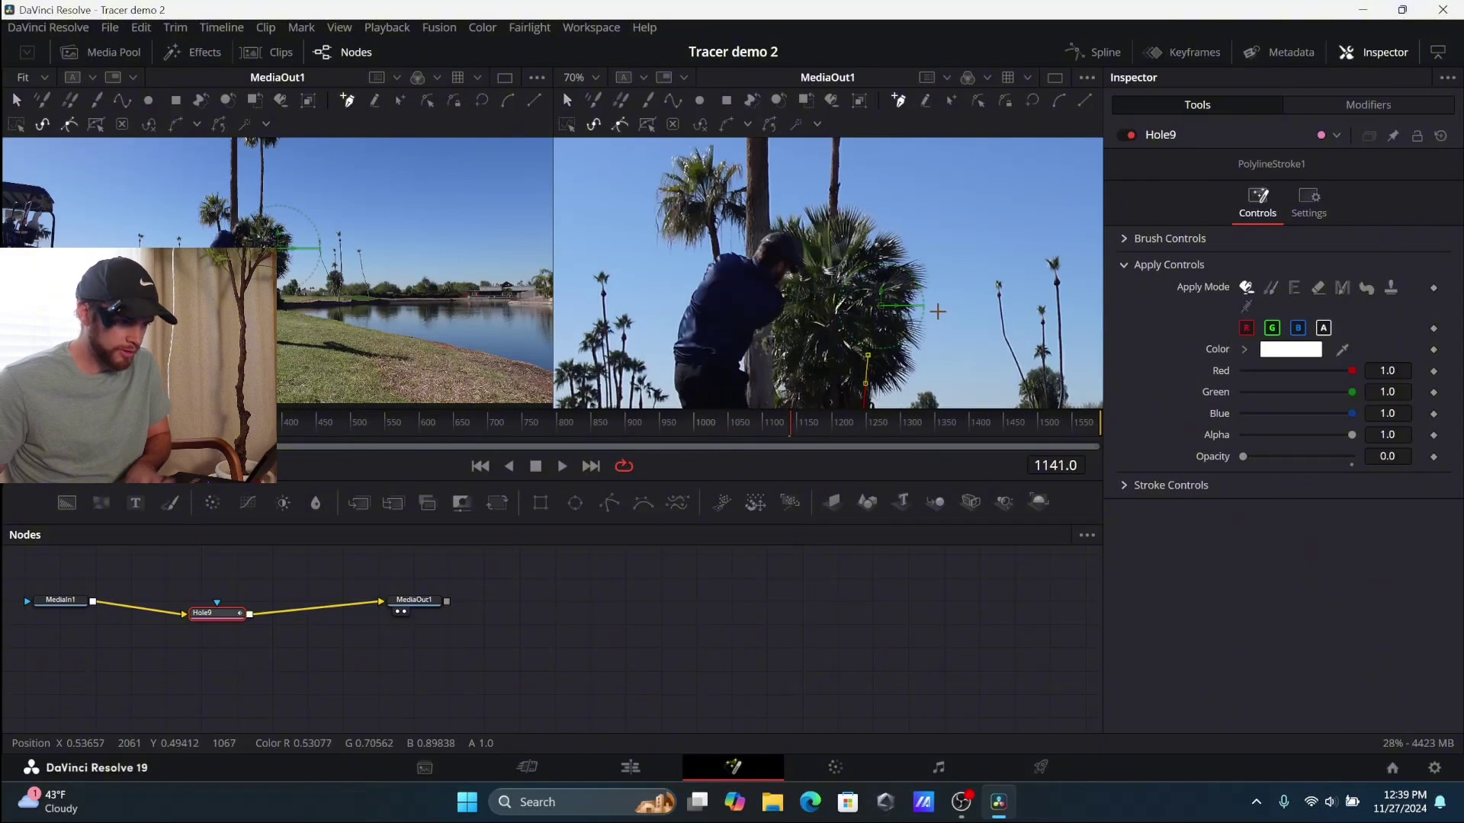
key(Right)
scroll(880, 205, up, 10)
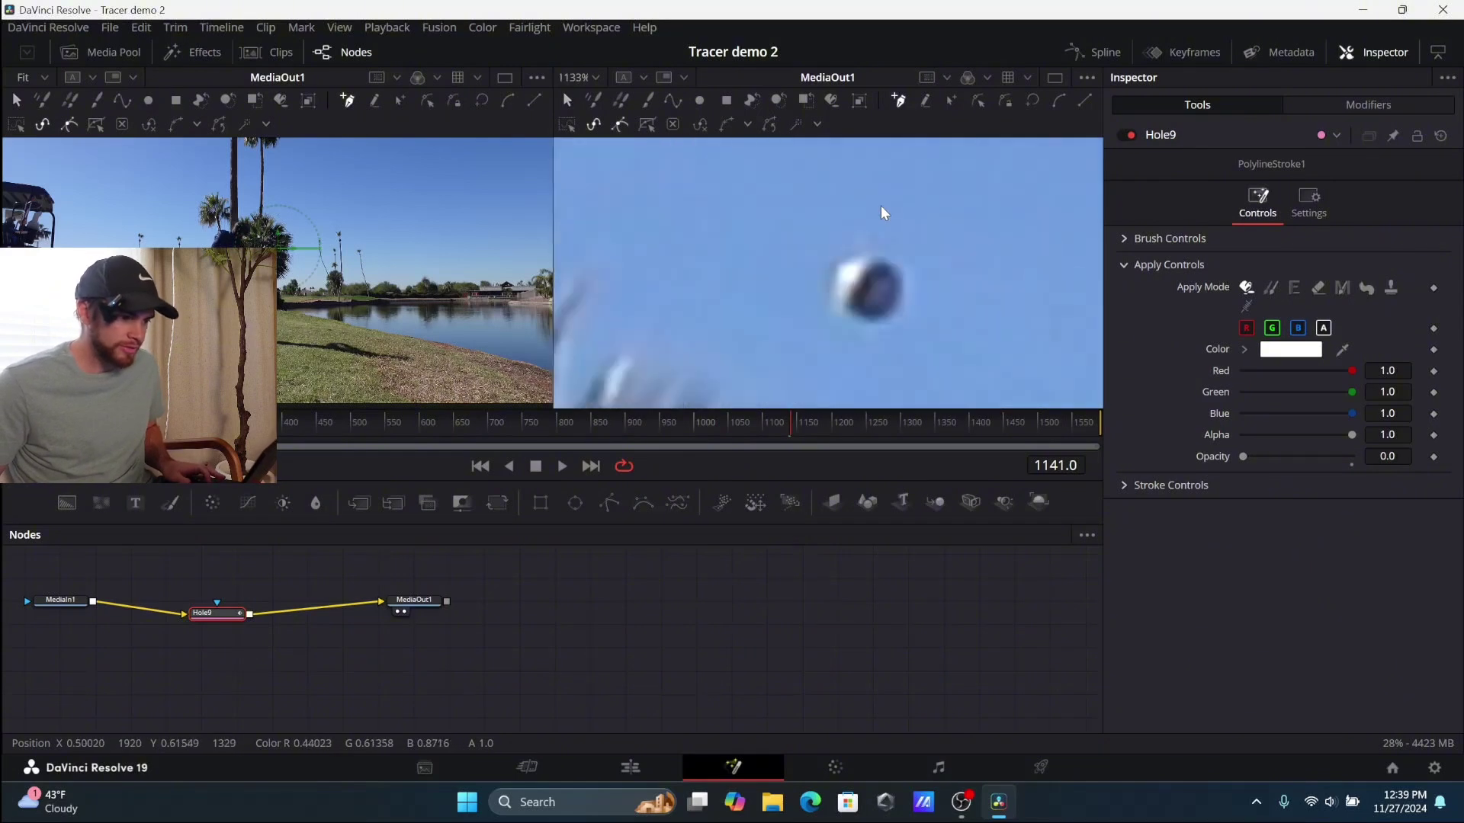
click(869, 308)
key(ctrl+f)
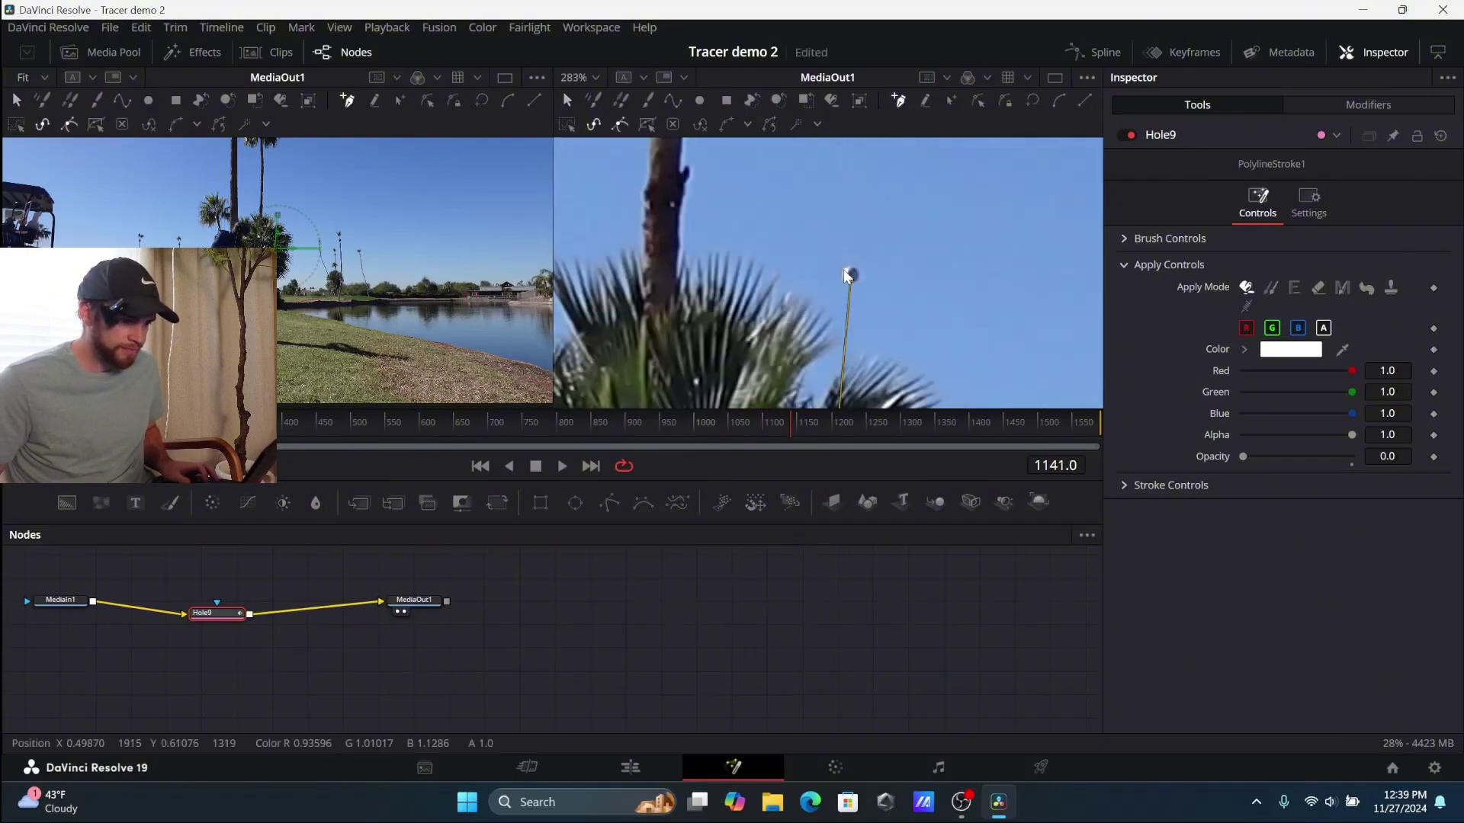
Advance to frame 1145 and extend the polyline with a point at the bottom of the ball.
key(Right)
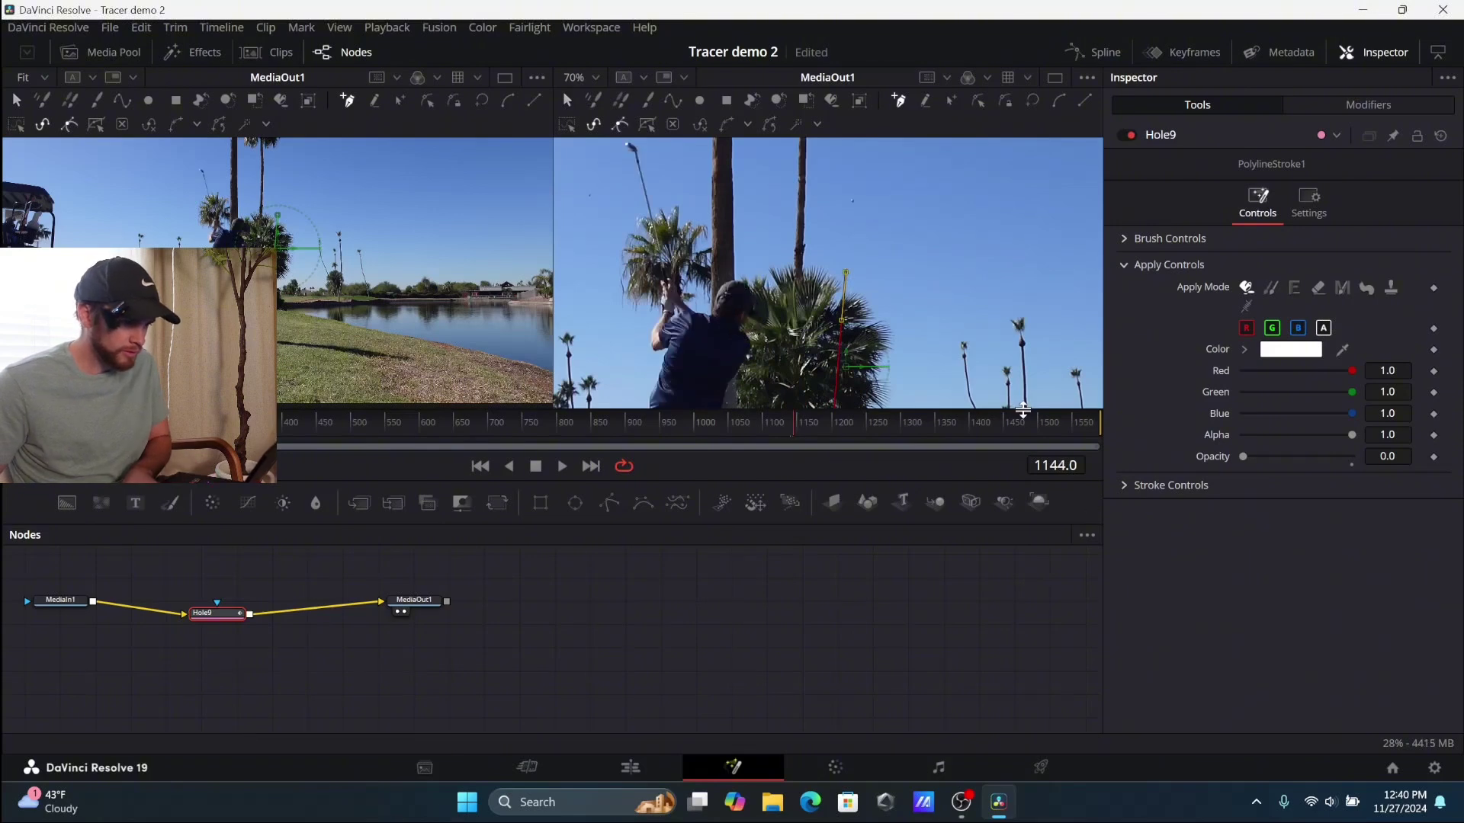
key(Right)
scroll(849, 180, up, 6)
scroll(857, 184, up, 4)
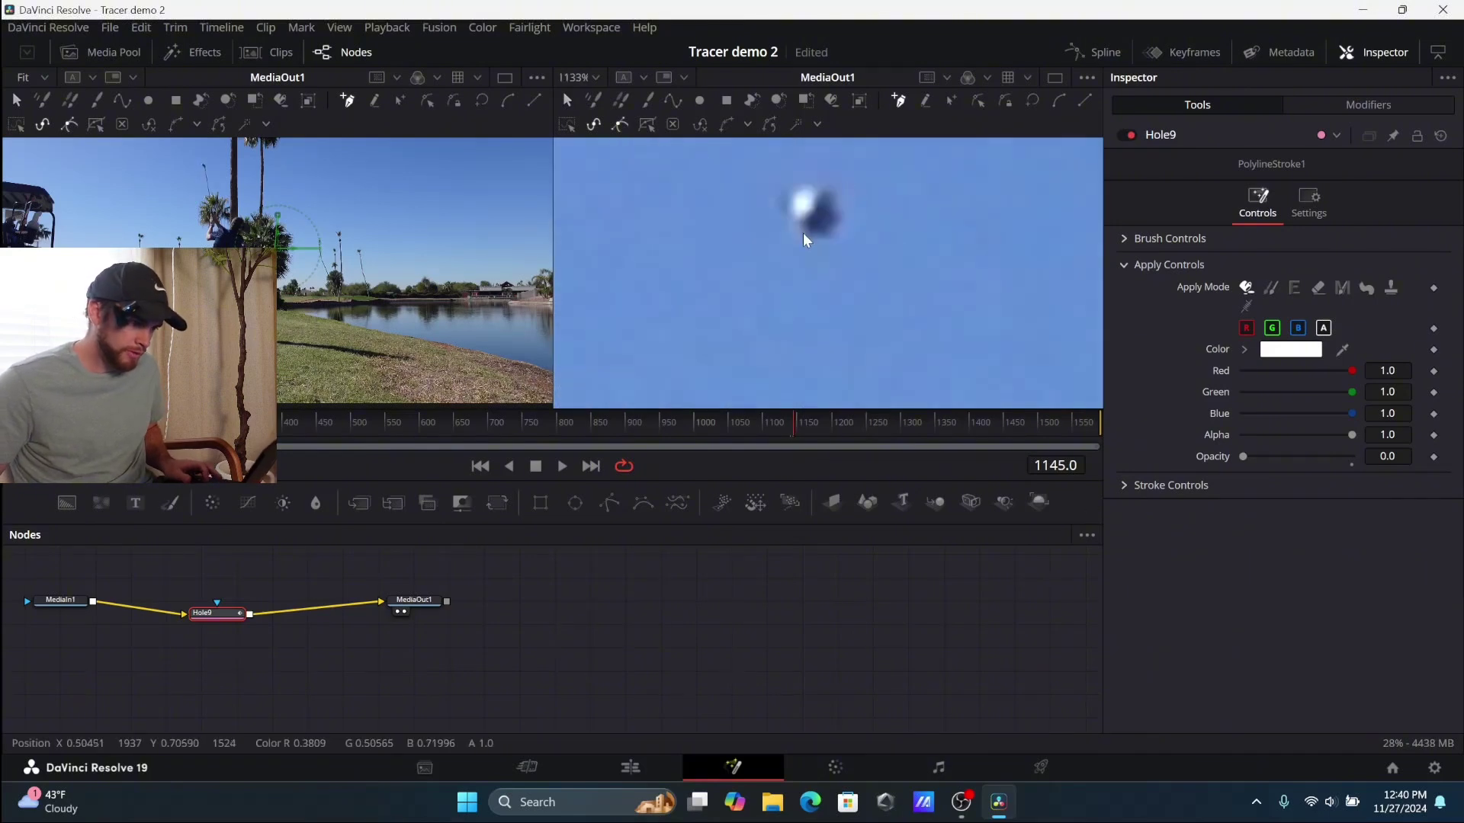
scroll(815, 229, down, 2)
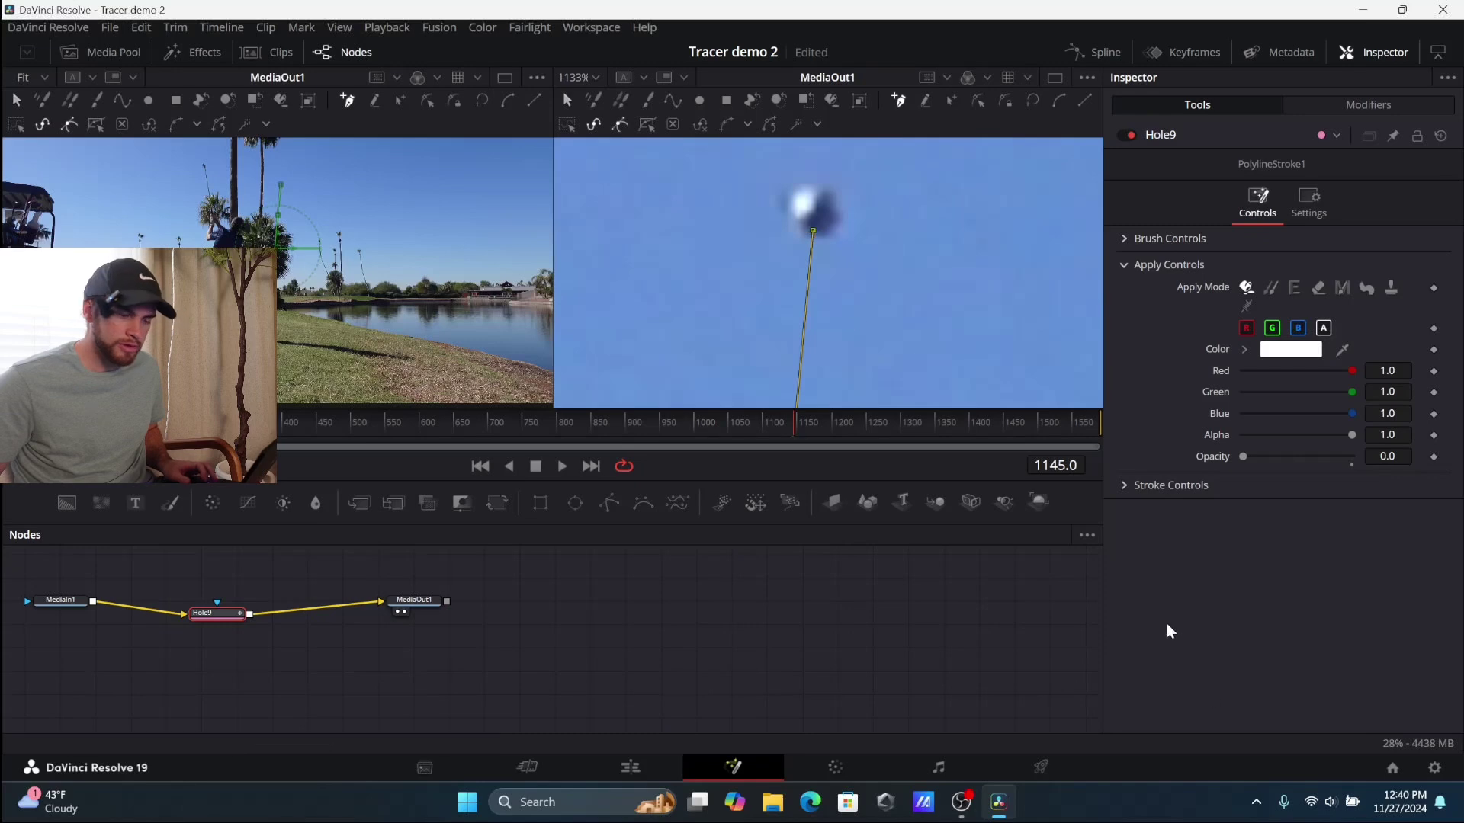
scroll(833, 345, down, 5)
scroll(832, 345, down, 1)
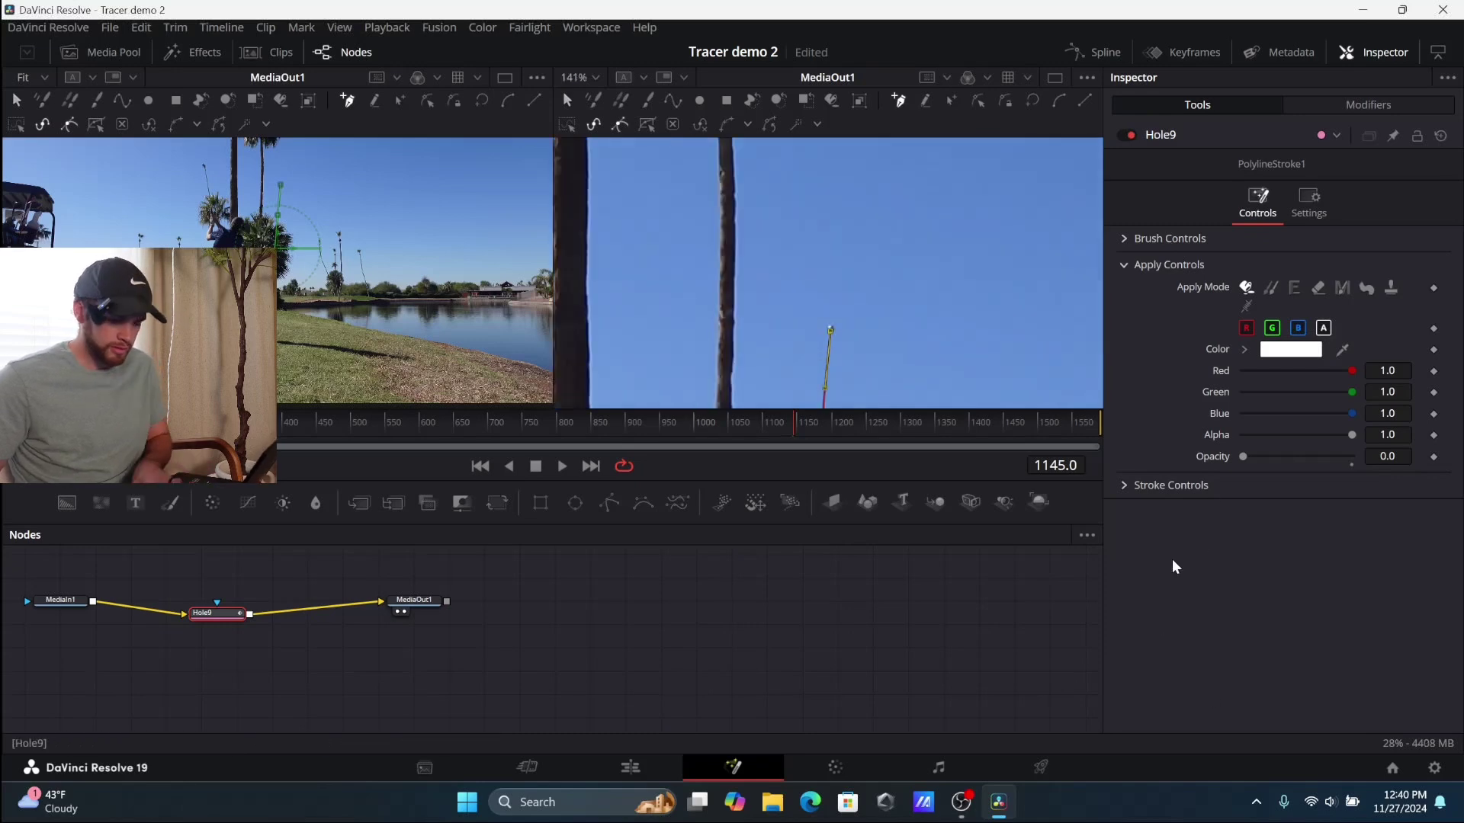
Advance to frame 1149 and extend the polyline with a point at the bottom of the ball.
key(Right)
key(Right)
key(Right)
key(Right)
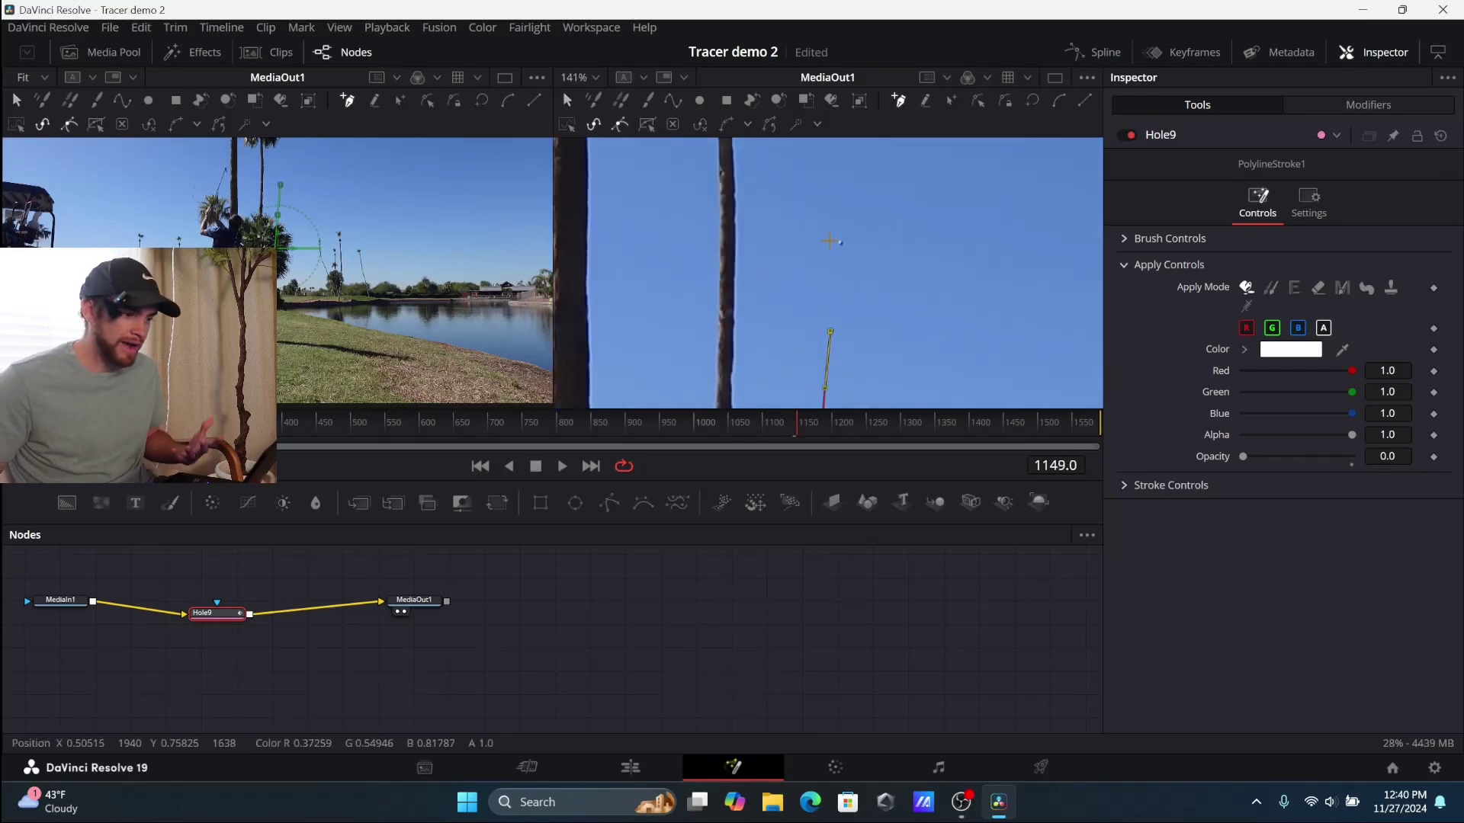
scroll(845, 242, up, 5)
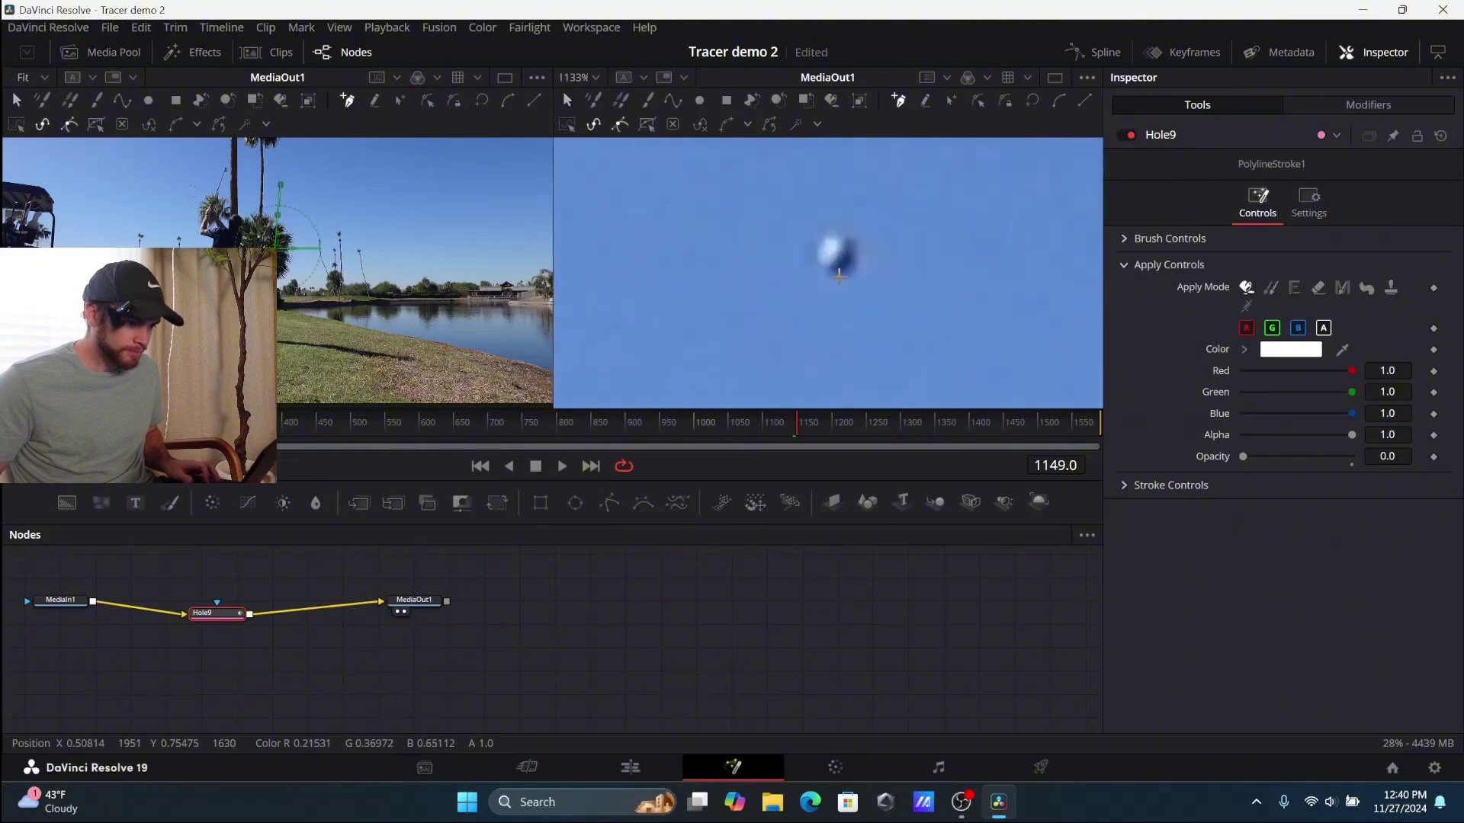
scroll(922, 343, down, 4)
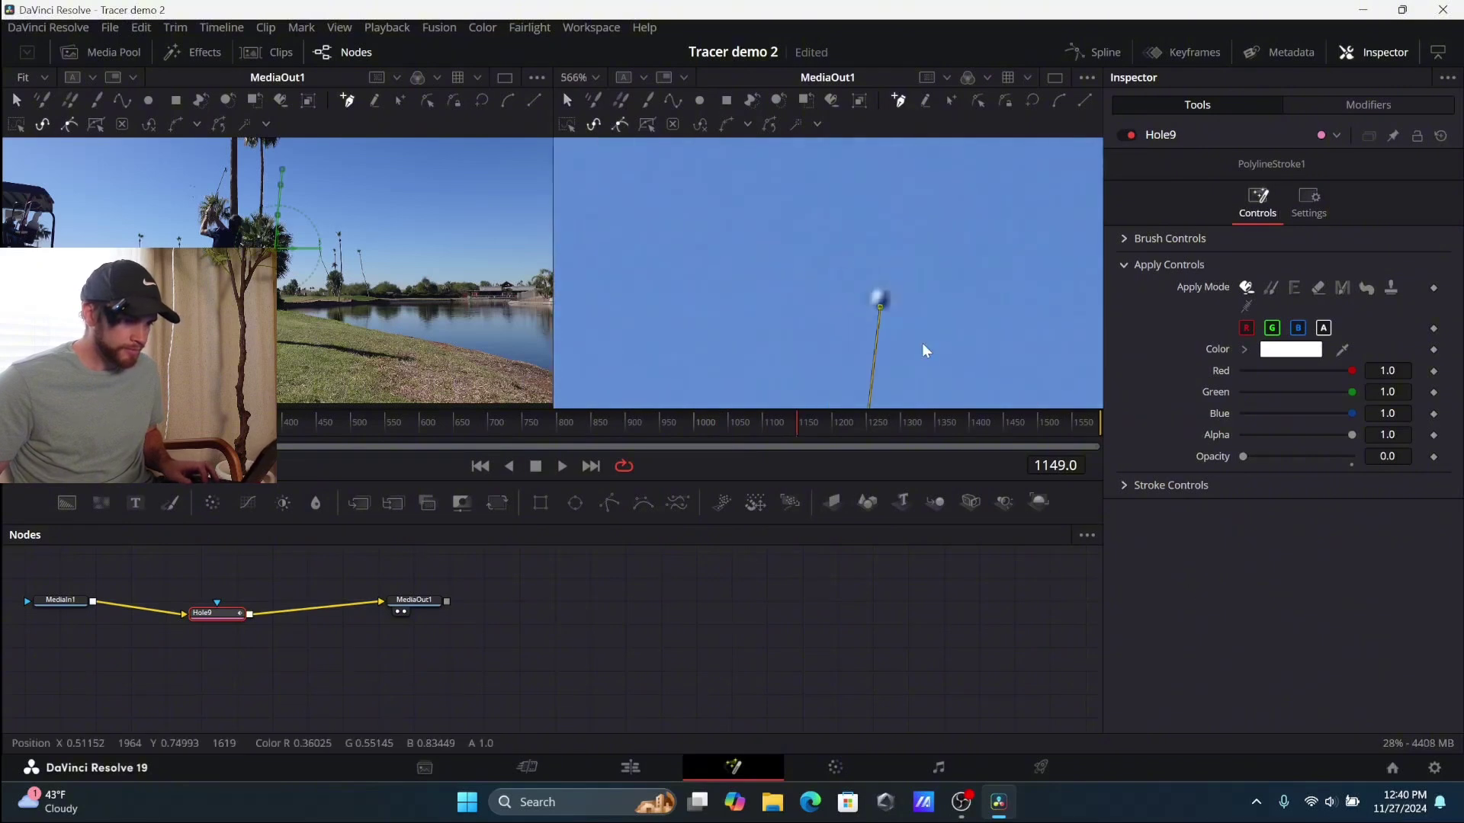
Extend the polyline with points at the bottom of the ball at frames 1152 and 1155.
key(Right)
key(Right)
key(Right)
key(Right)
key(Right)
key(Right)
scroll(914, 320, up, 5)
scroll(915, 320, down, 4)
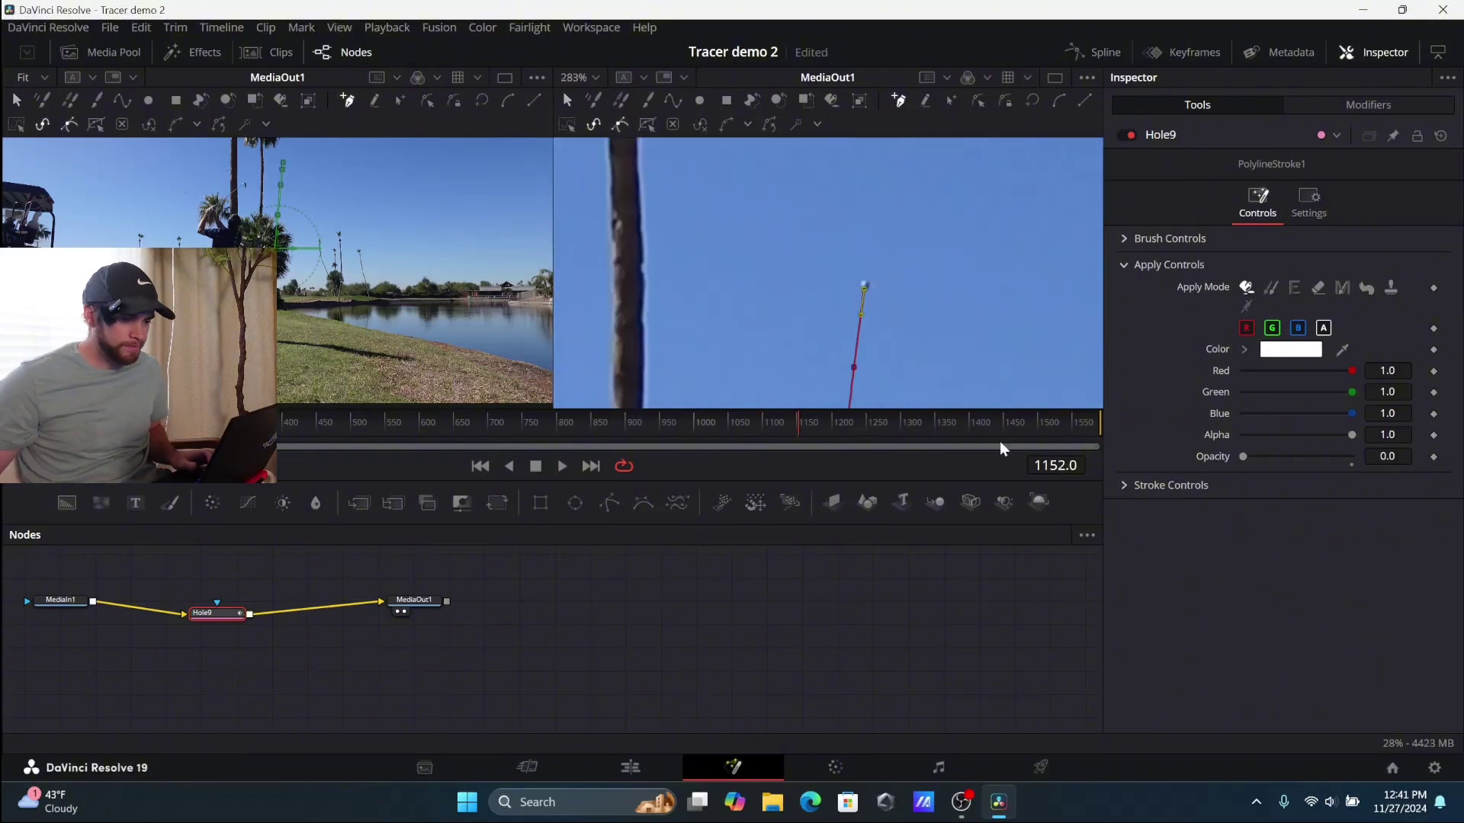
scroll(874, 241, up, 4)
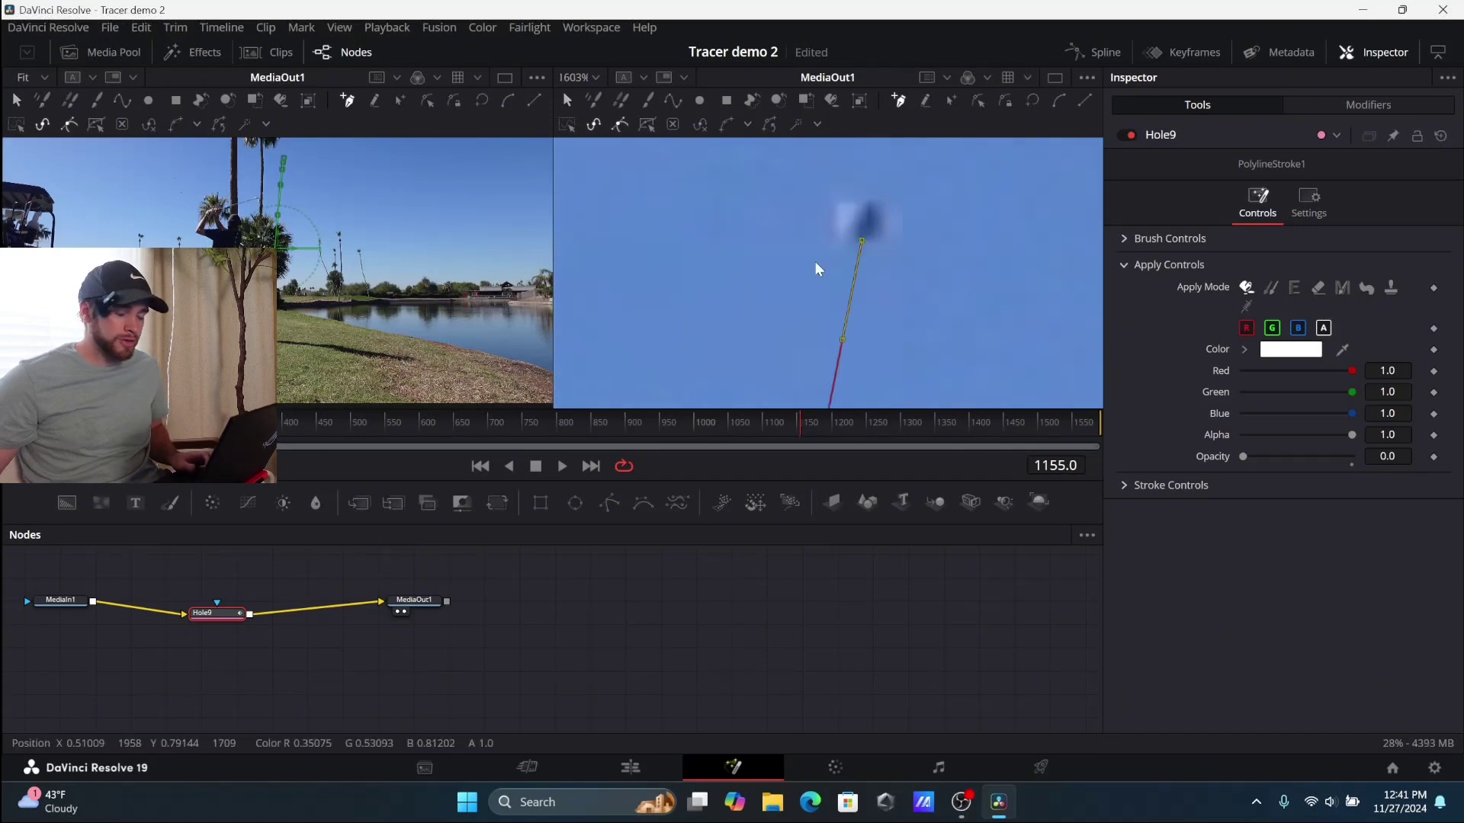
scroll(892, 267, down, 3)
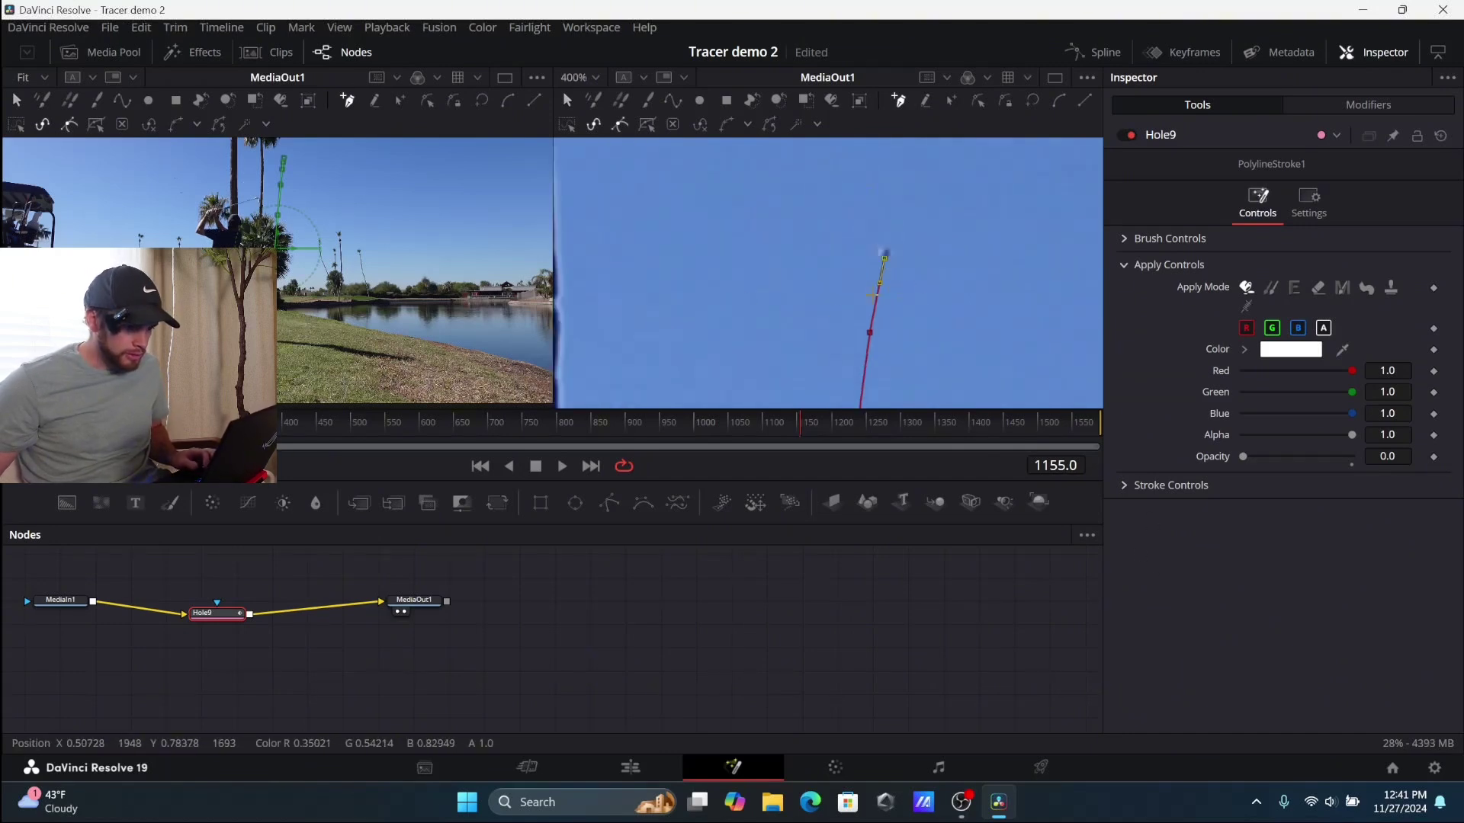
Advance to frame 1157 and extend the polyline with a point at the bottom of the ball.
key(Right)
key(Right)
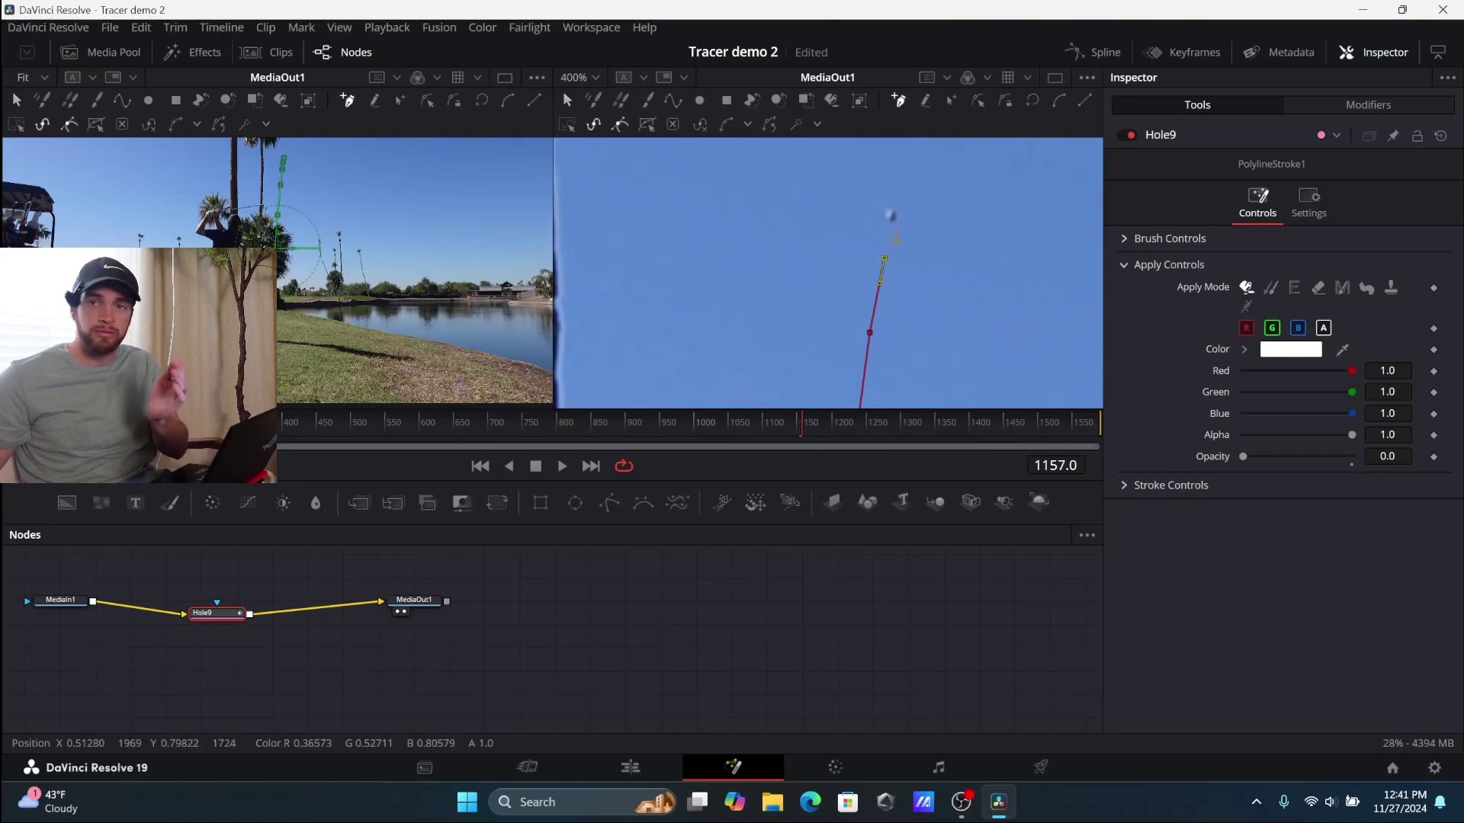
scroll(895, 229, up, 3)
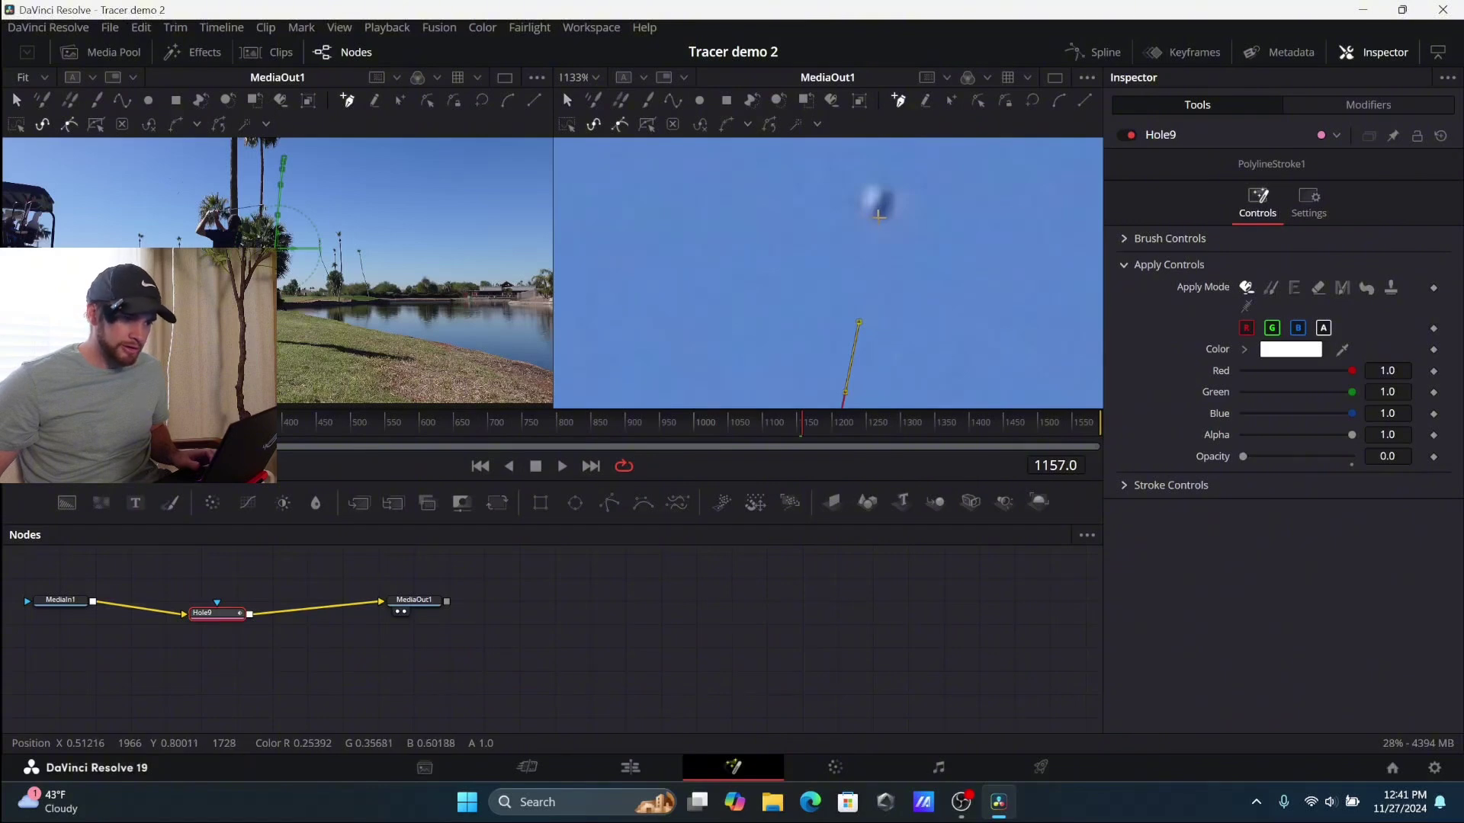
click(879, 216)
scroll(1004, 355, down, 4)
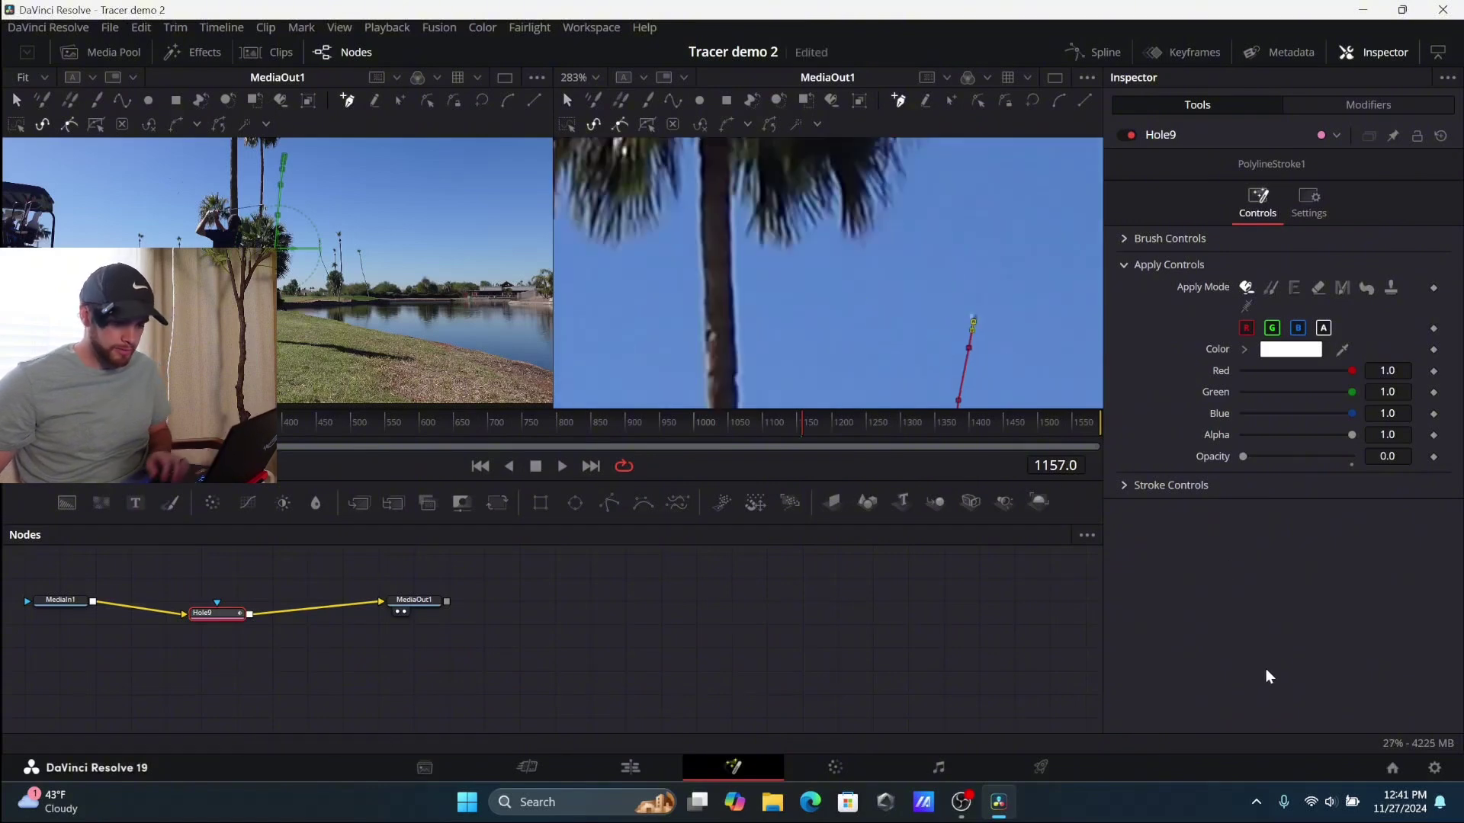
Advance to frame 1162 and extend the polyline with a point at the bottom of the ball.
key(Right)
key(Right)
key(Right)
key(Right)
key(Right)
scroll(909, 348, up, 2)
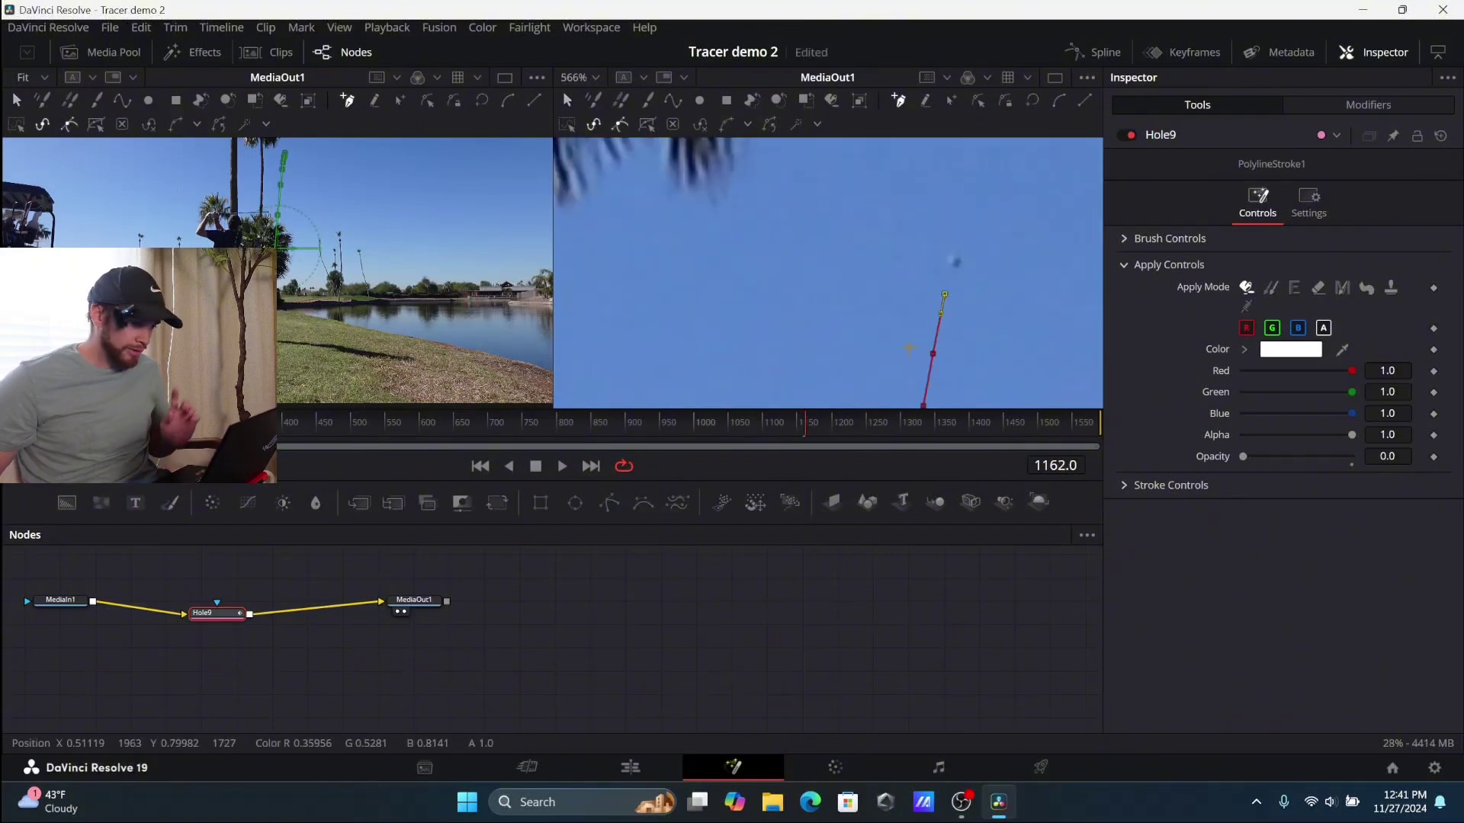
scroll(974, 292, up, 4)
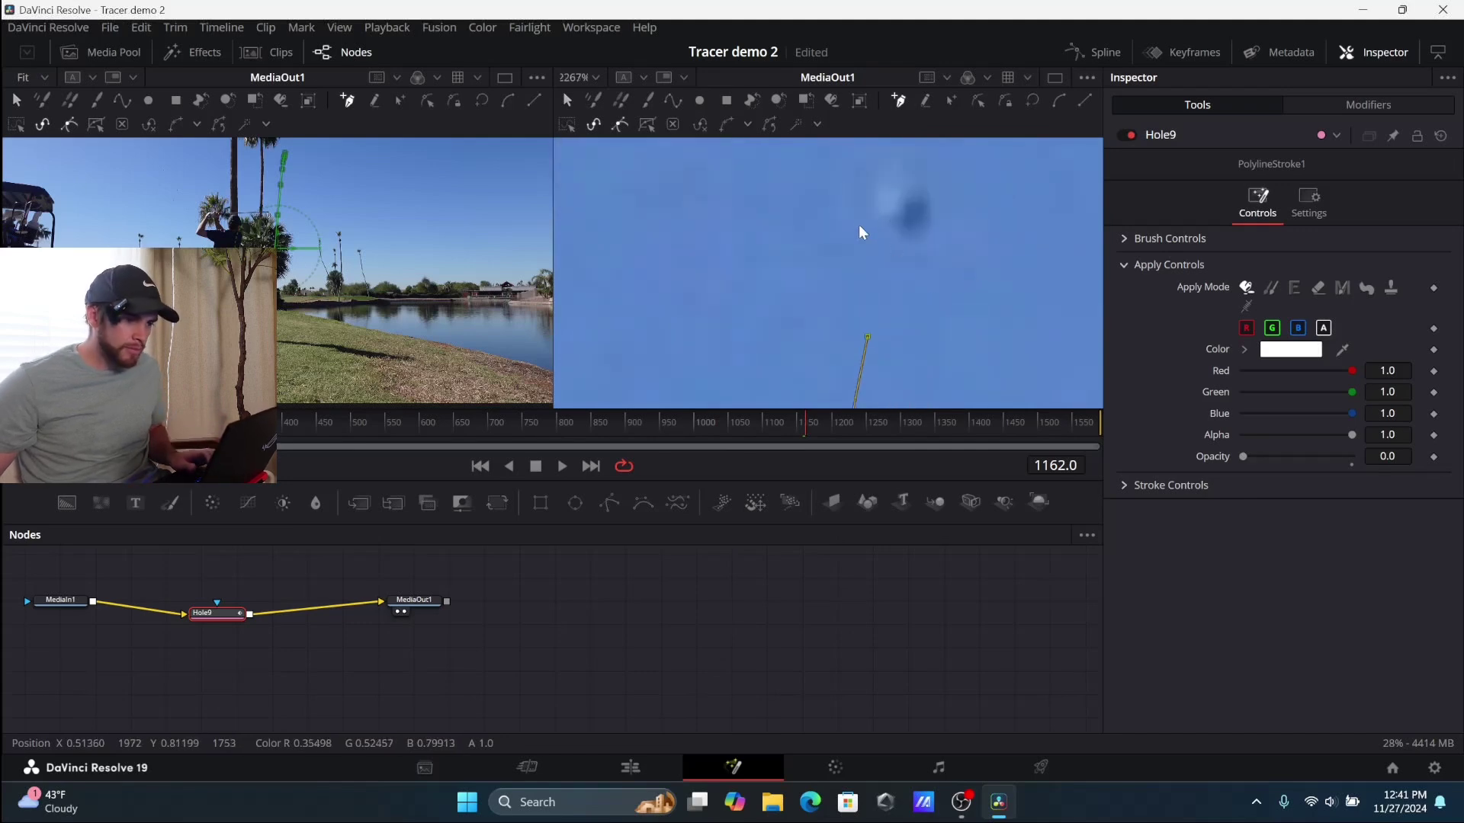
scroll(901, 228, down, 1)
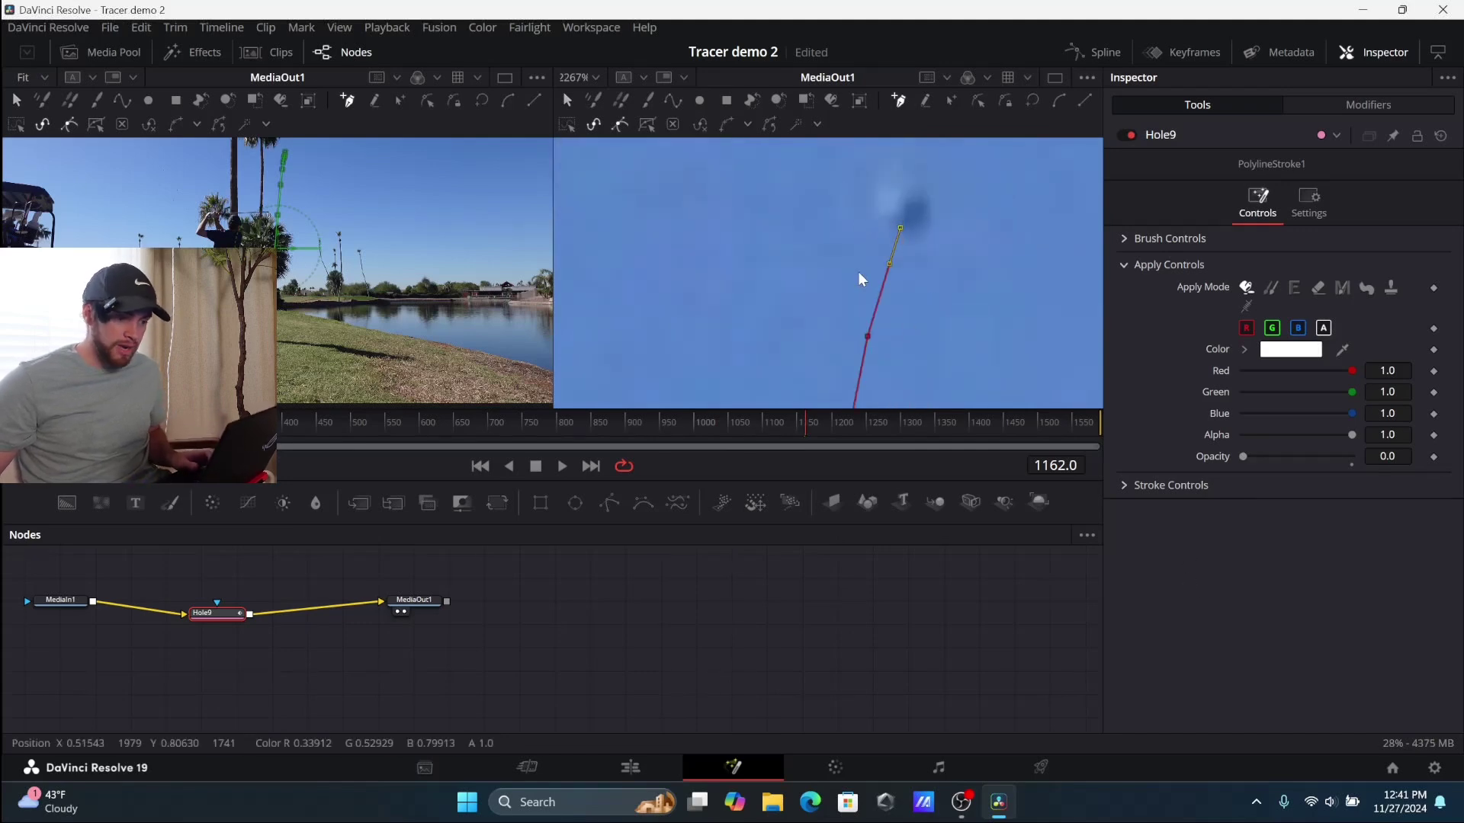
click(908, 271)
scroll(931, 252, down, 2)
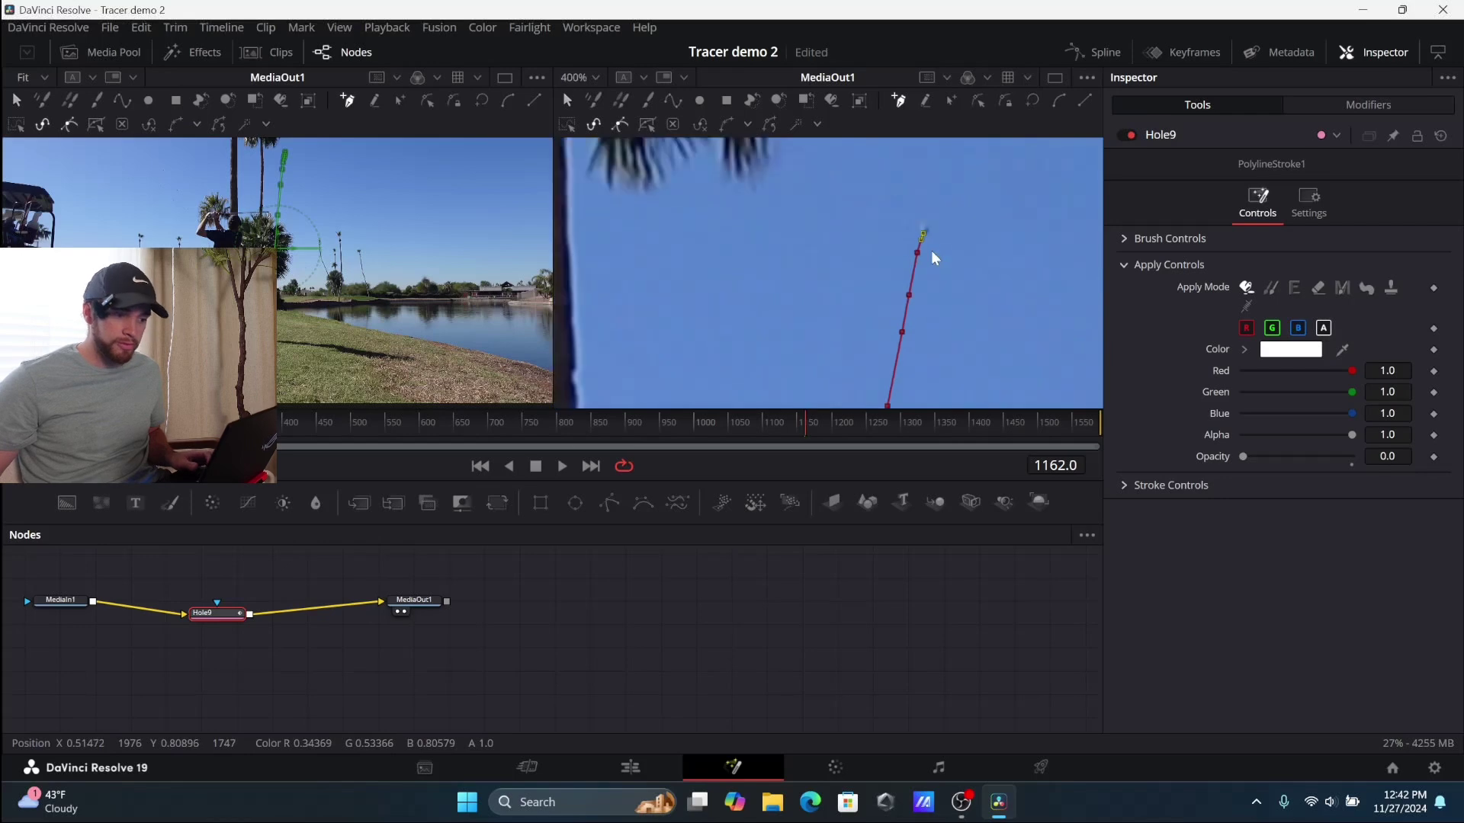
Advance to frame 1165 and extend the polyline with a point at the bottom of the ball.
key(Right)
key(Right)
key(Right)
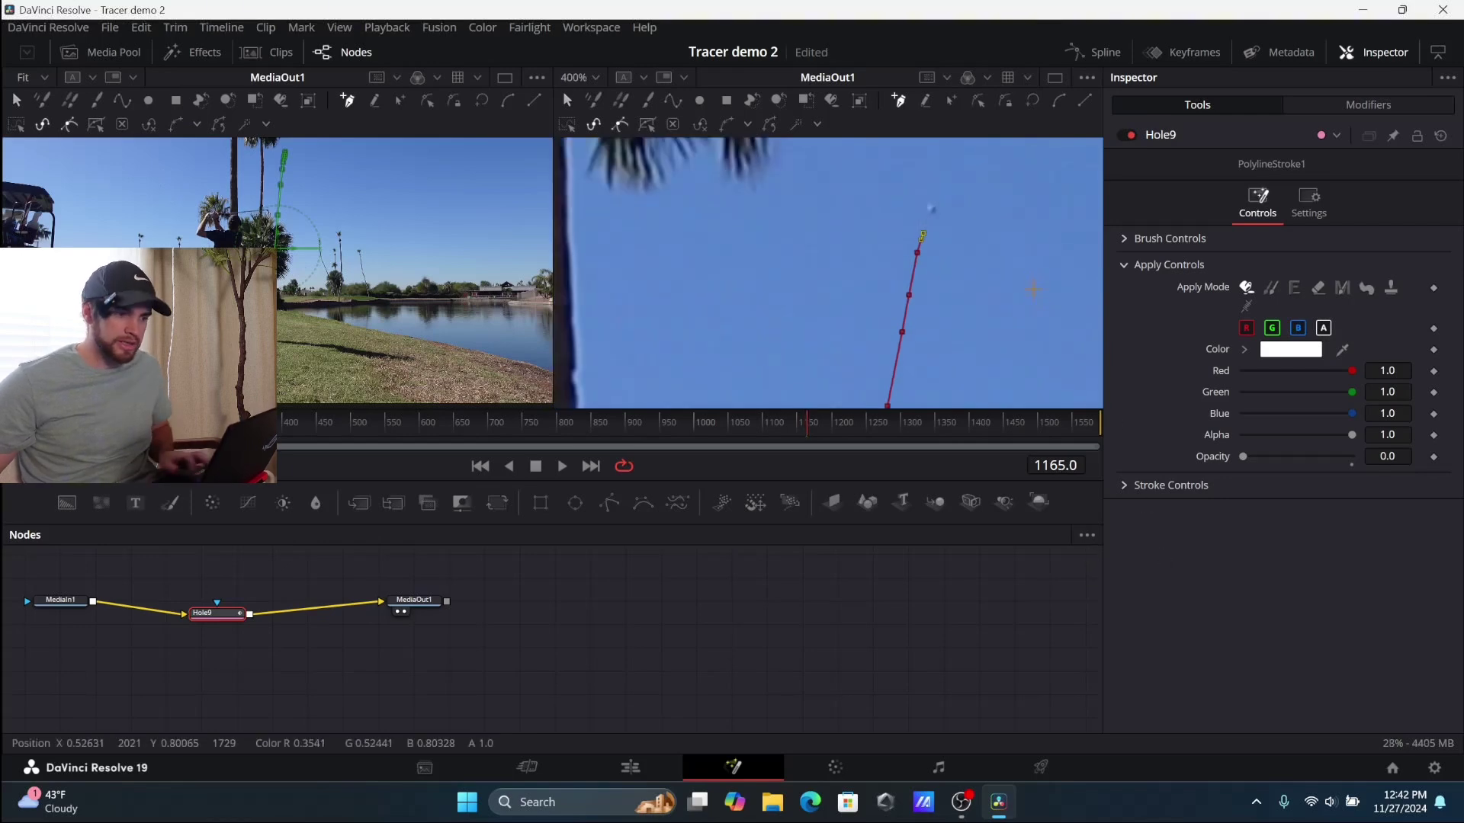
scroll(949, 221, up, 3)
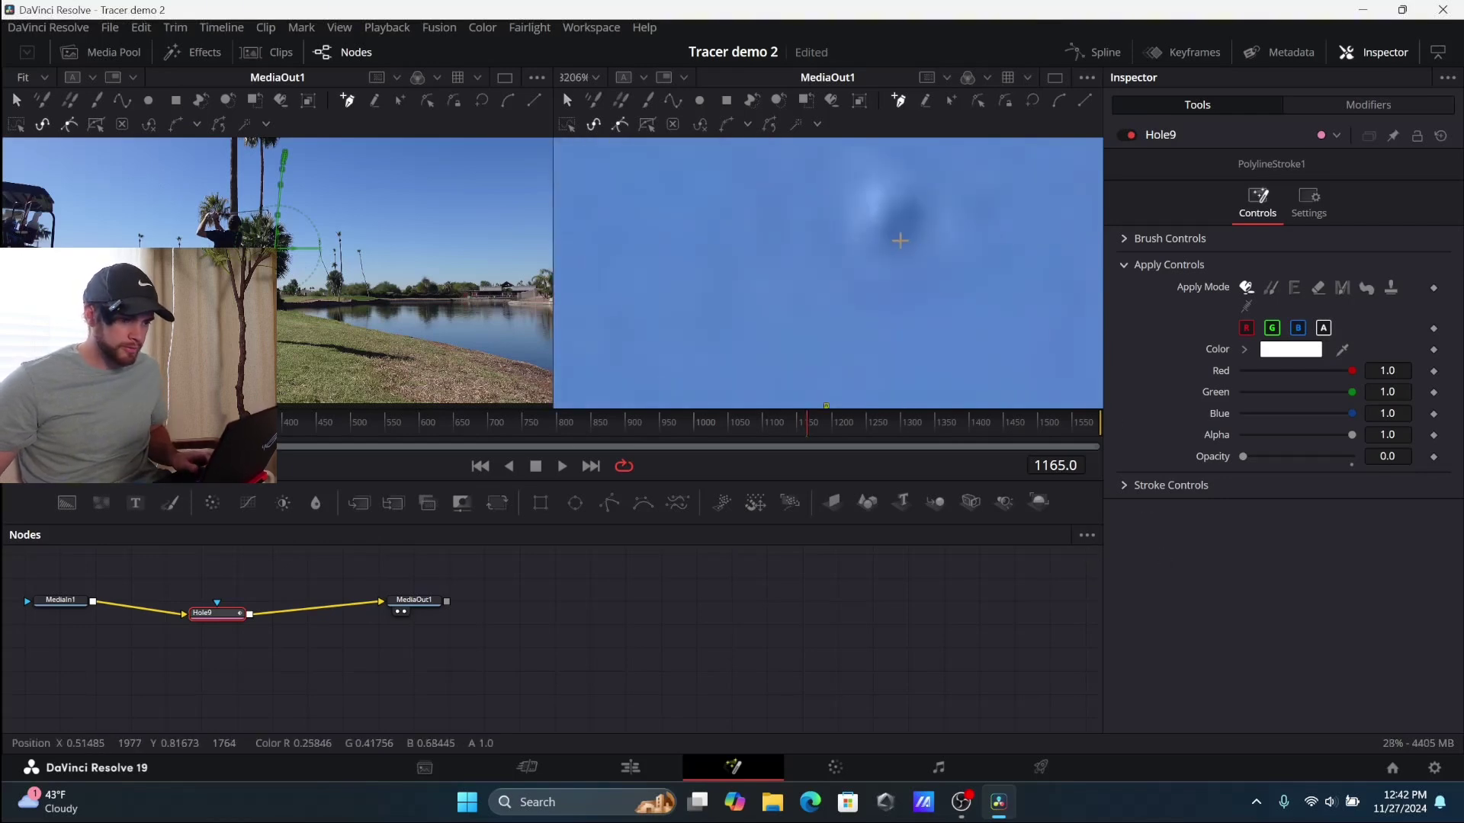
scroll(900, 240, down, 1)
Continue forward to frame 1171, extending the polyline with two more points along the lower edge of the ball.
key(Right)
key(Right)
key(Right)
key(Right)
key(Right)
key(Right)
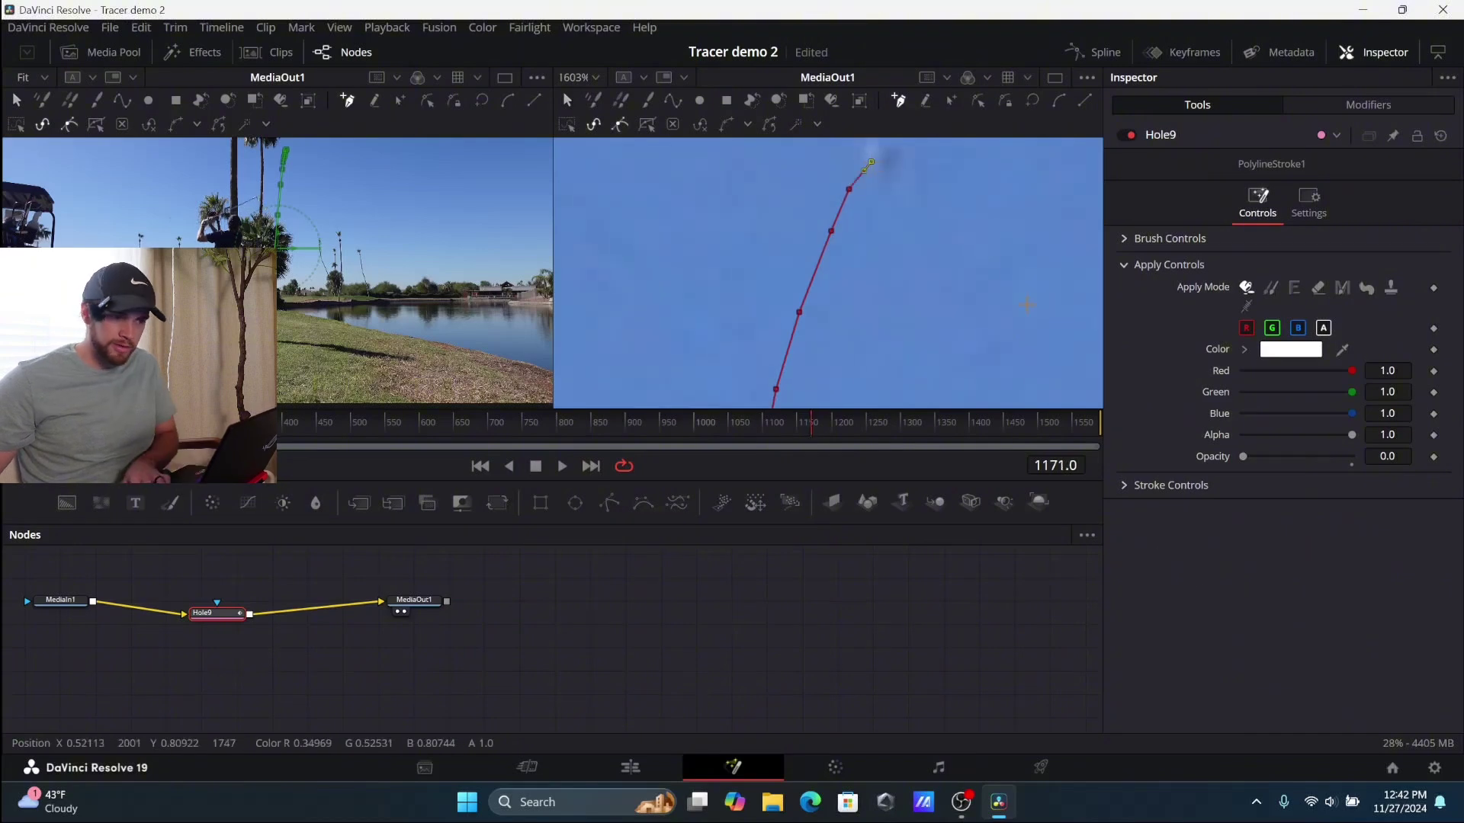
Continue forward to frame 1177, adding three polyline points that follow the ball over the peak of its flight.
key(Right)
key(Right)
key(Right)
key(Right)
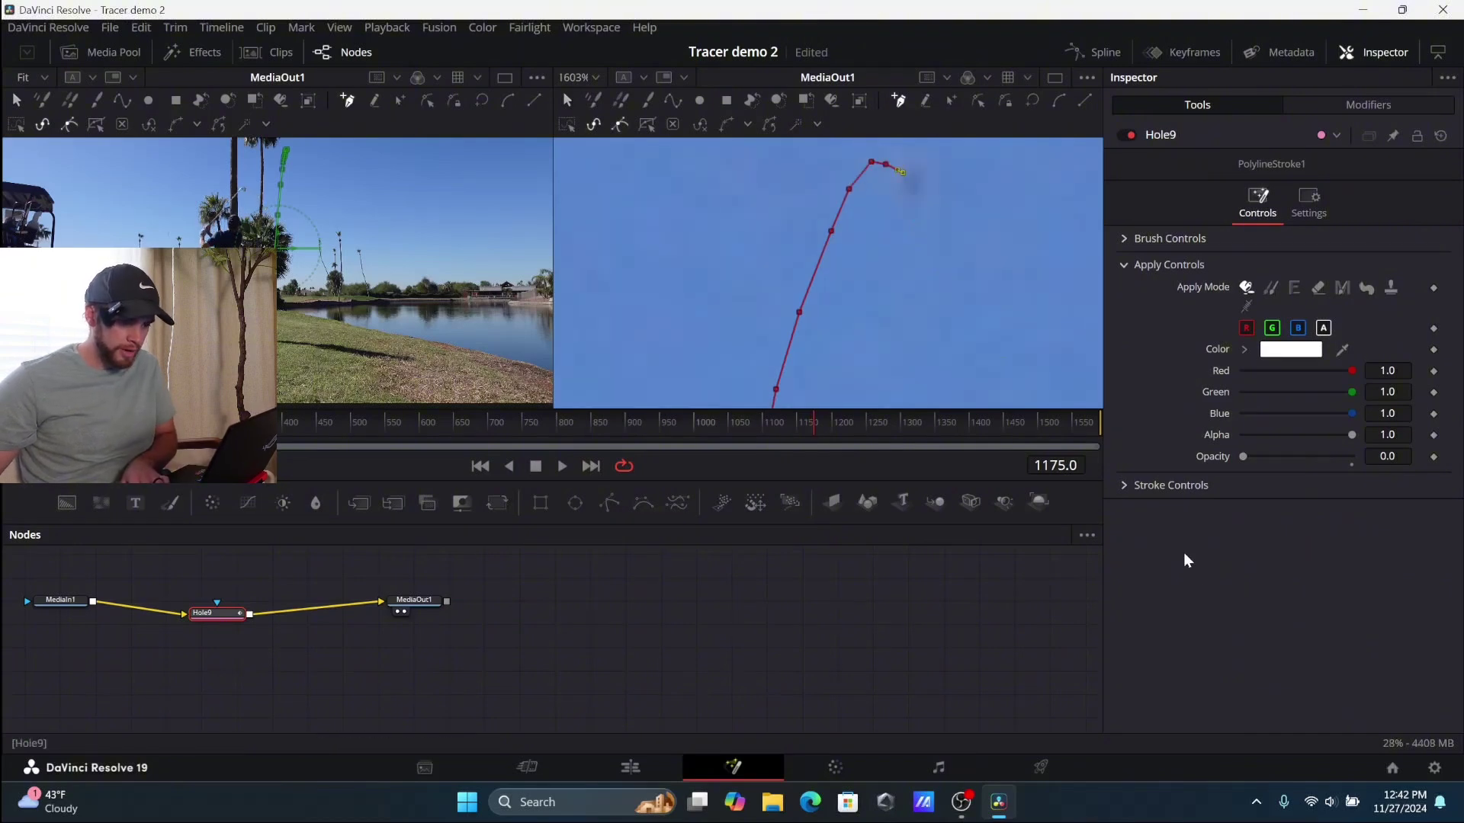
key(Right)
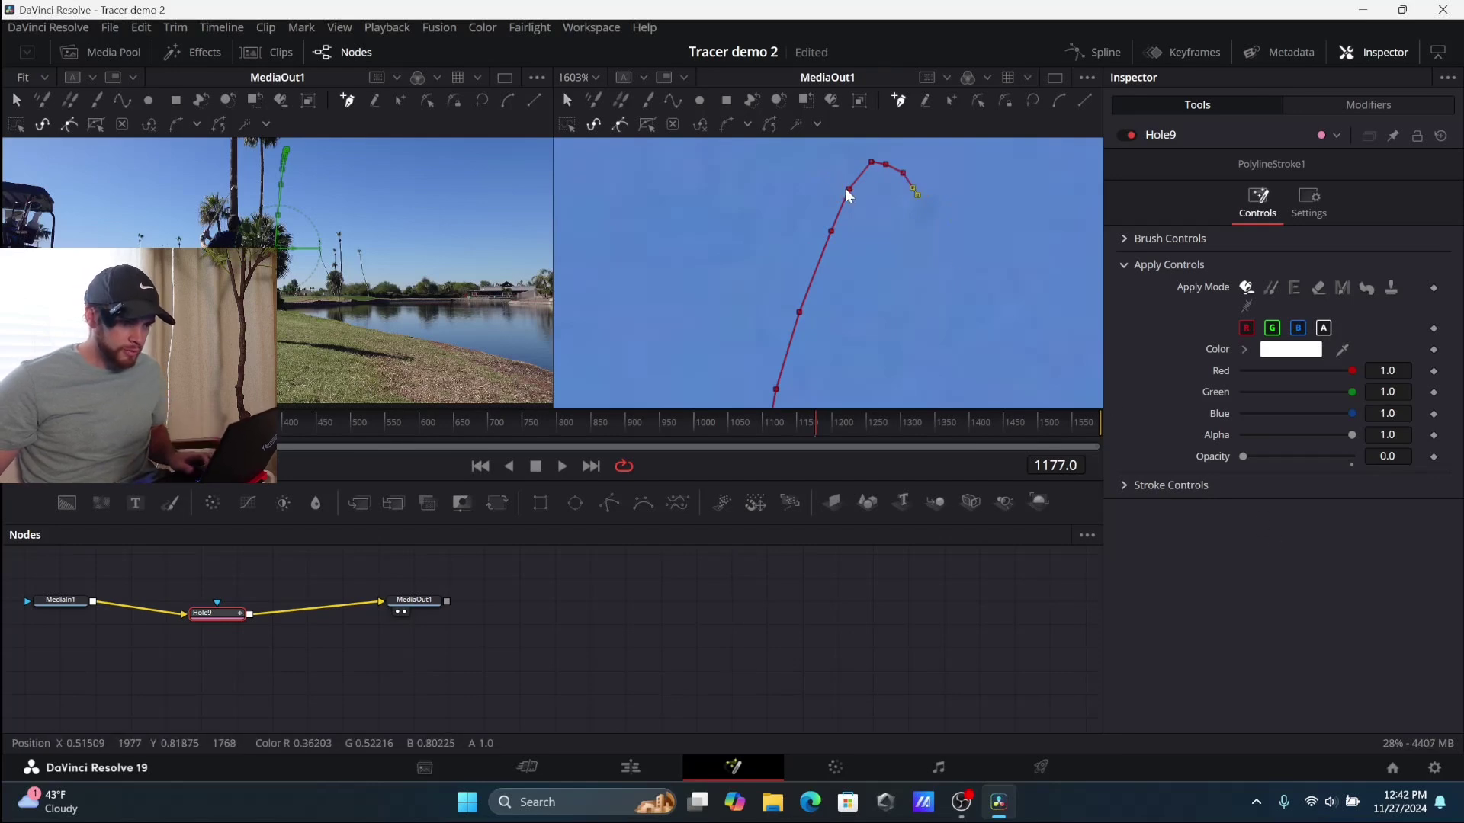
Try bending the polyline with a curve handle of the point just before the peak, and undo the change.
scroll(845, 189, up, 3)
scroll(861, 258, up, 2)
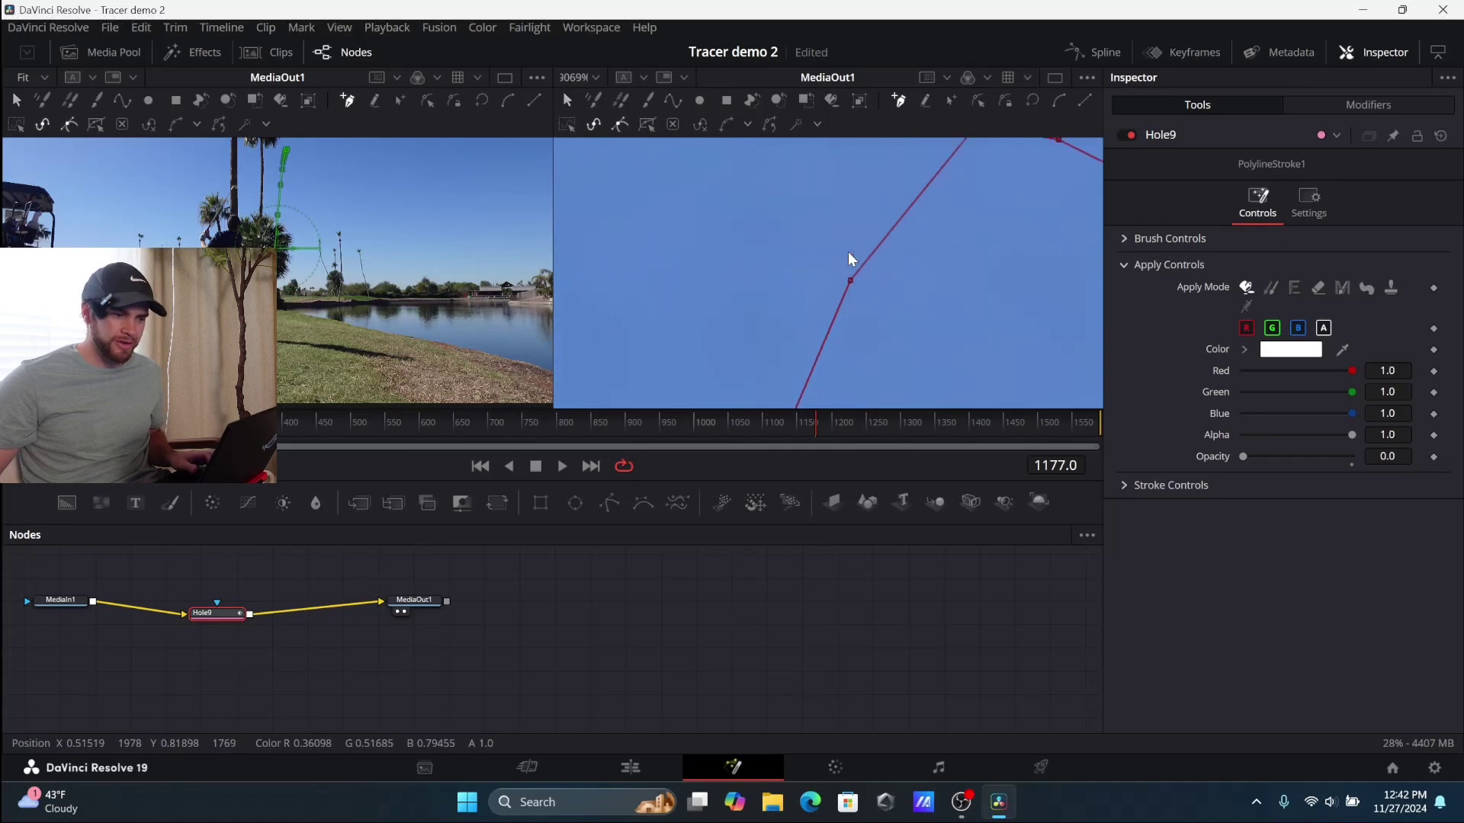
click(851, 281)
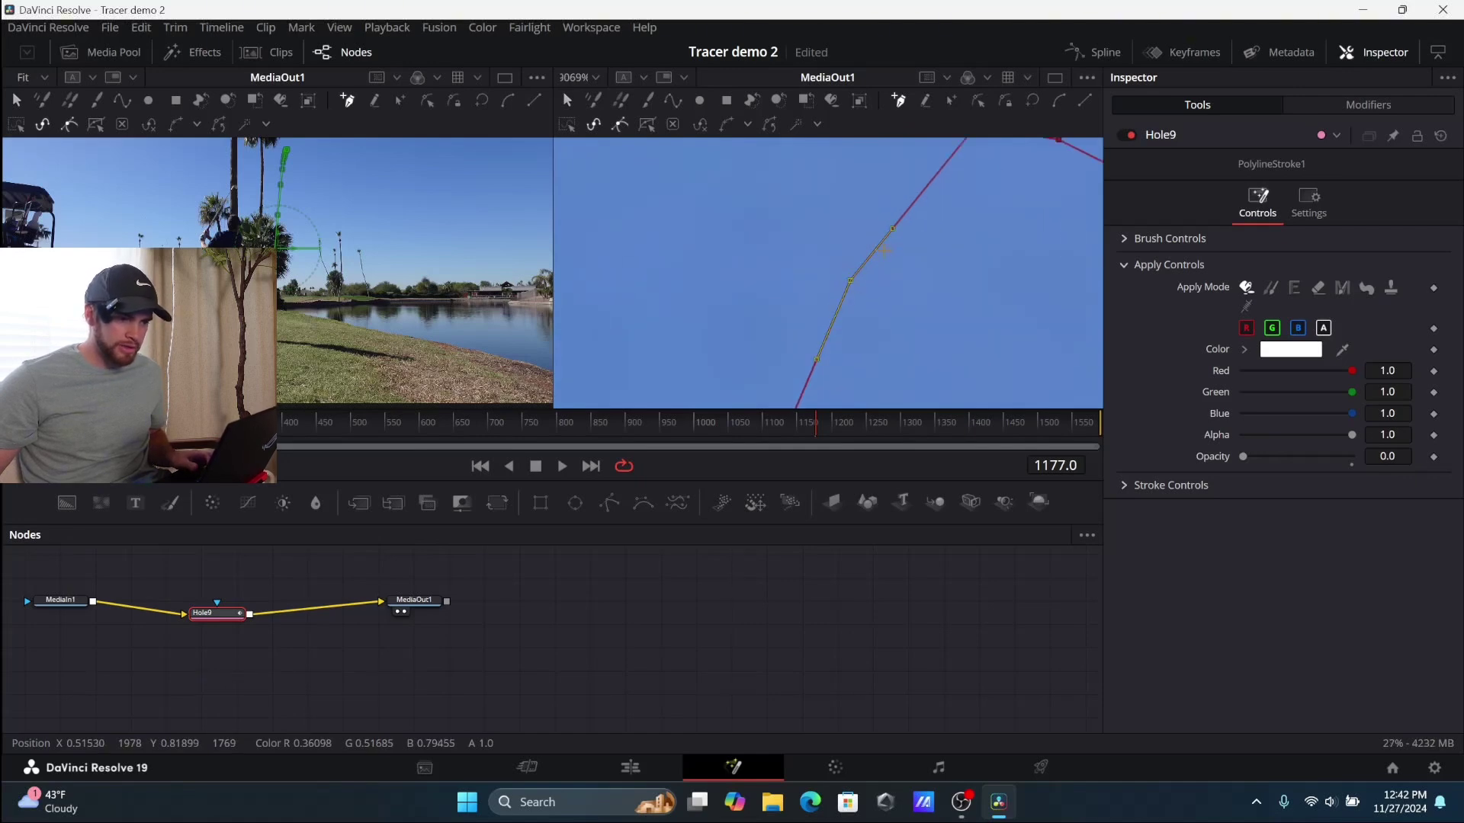
drag(894, 226, 716, 233)
scroll(853, 264, down, 3)
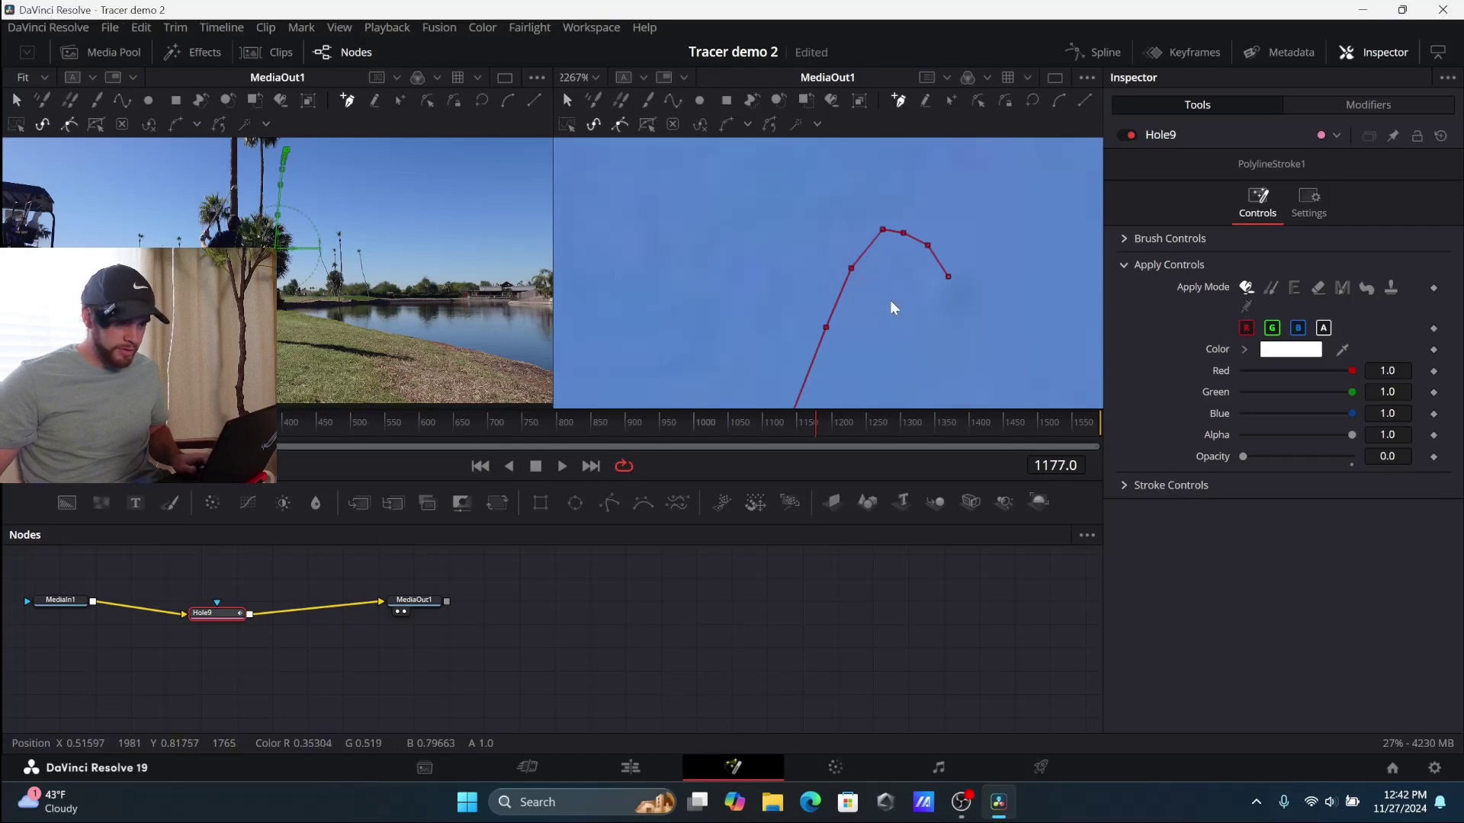
key(ctrl+z)
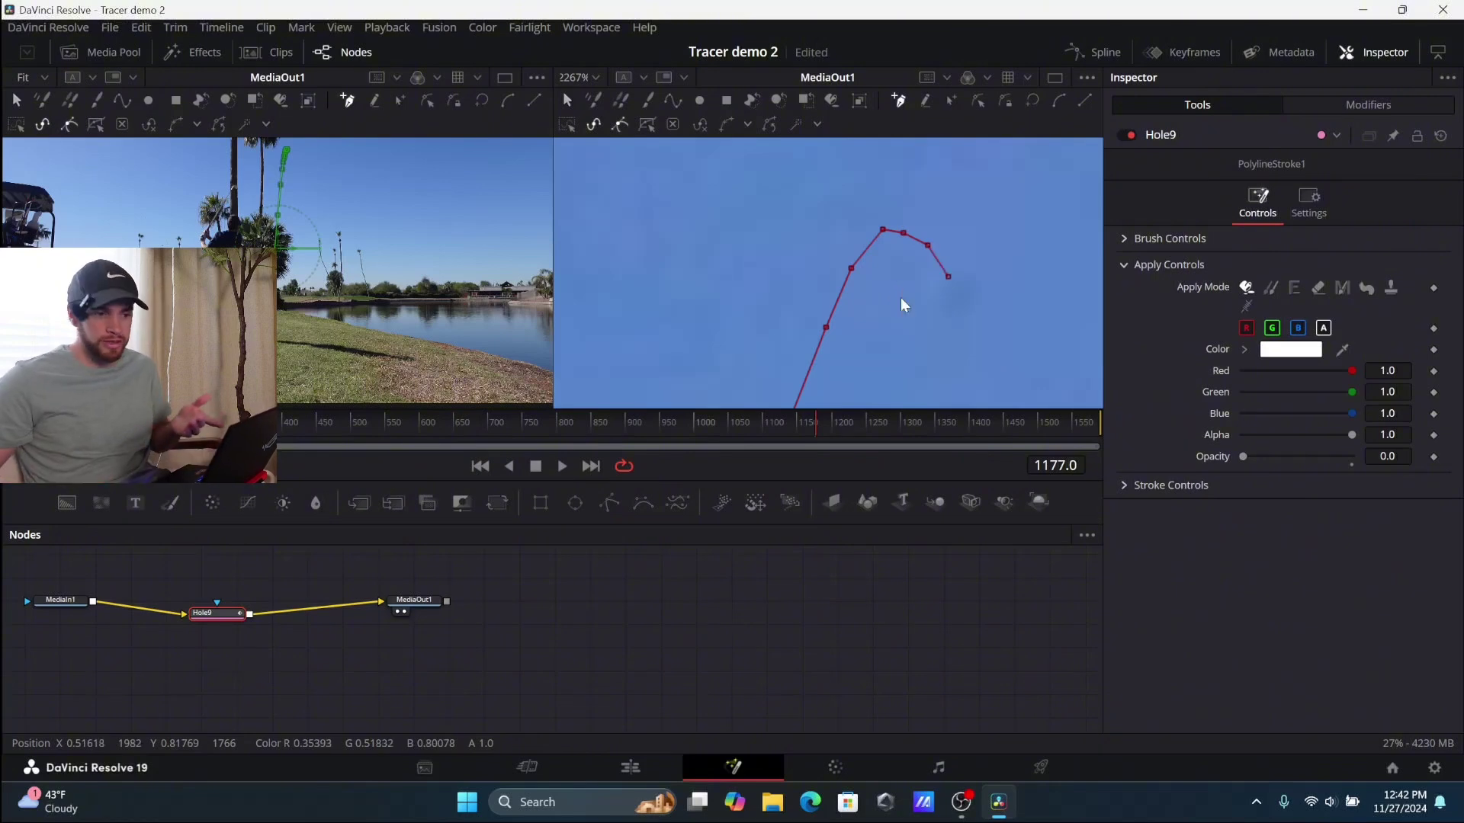
scroll(953, 222, down, 5)
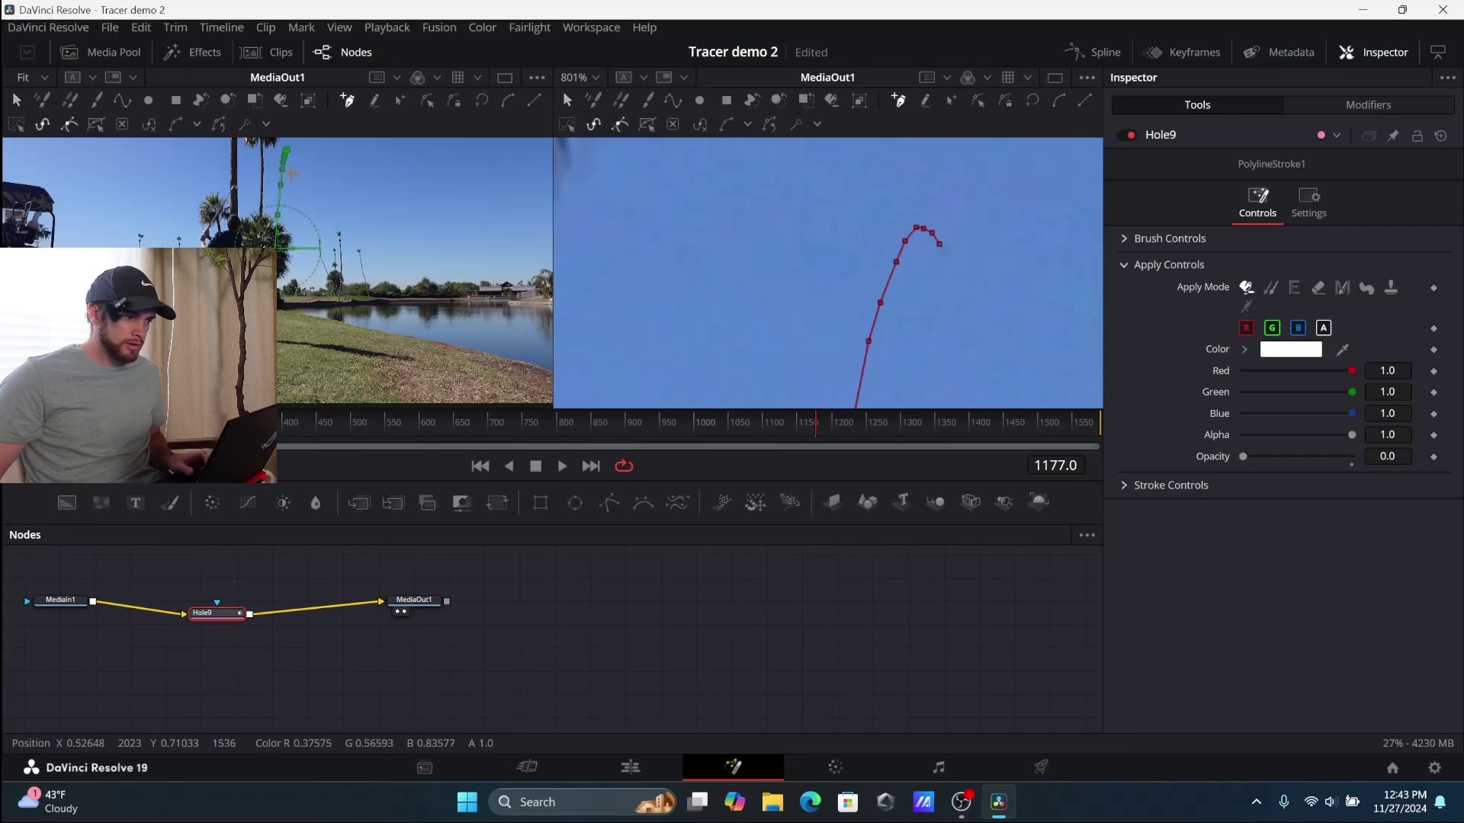
scroll(951, 272, down, 2)
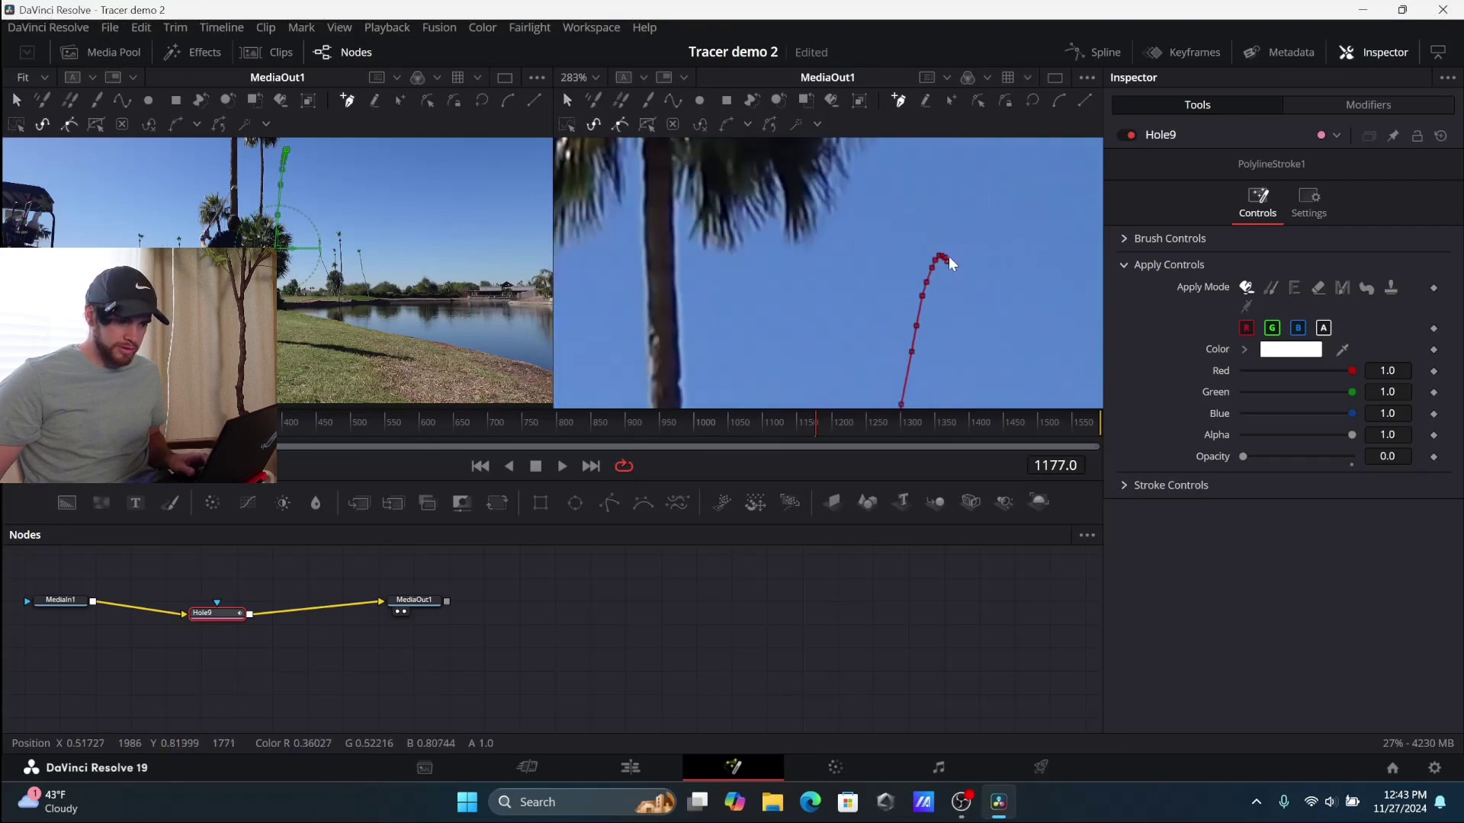
scroll(949, 257, up, 4)
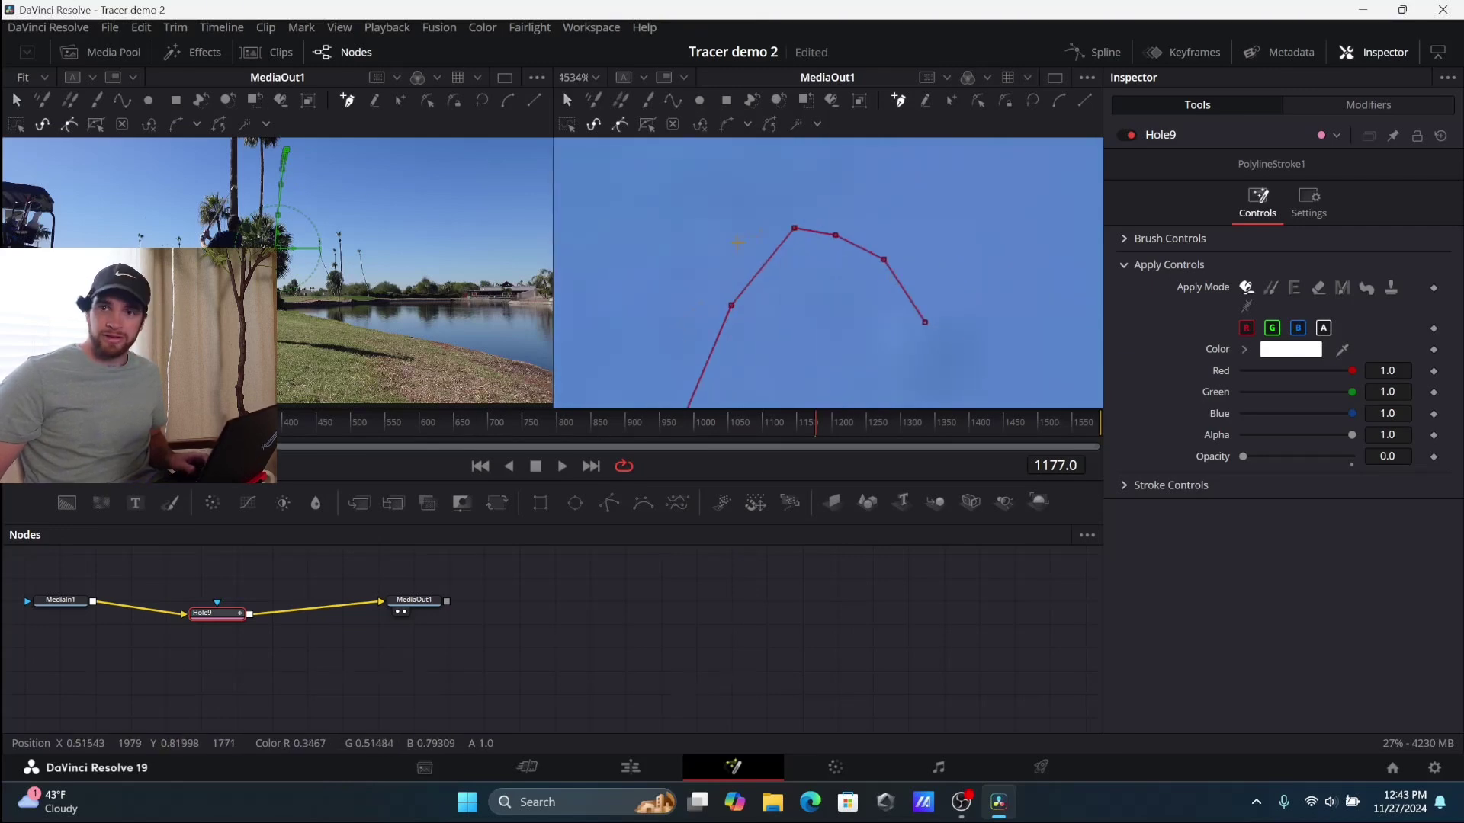
scroll(920, 246, up, 2)
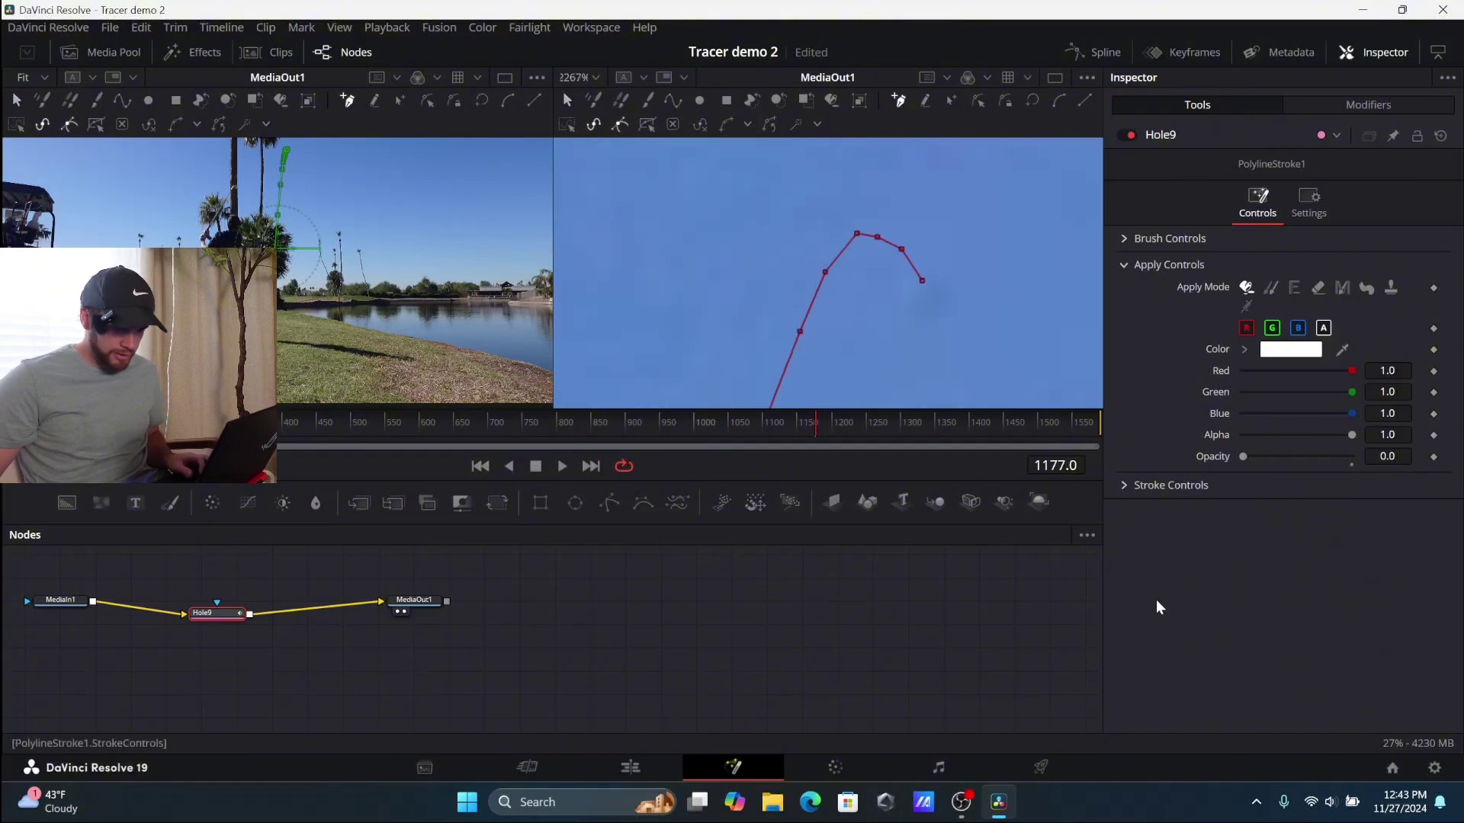
Advance to frame 1180 and extend the polyline with a point on the descending ball.
scroll(987, 317, down, 2)
key(Right)
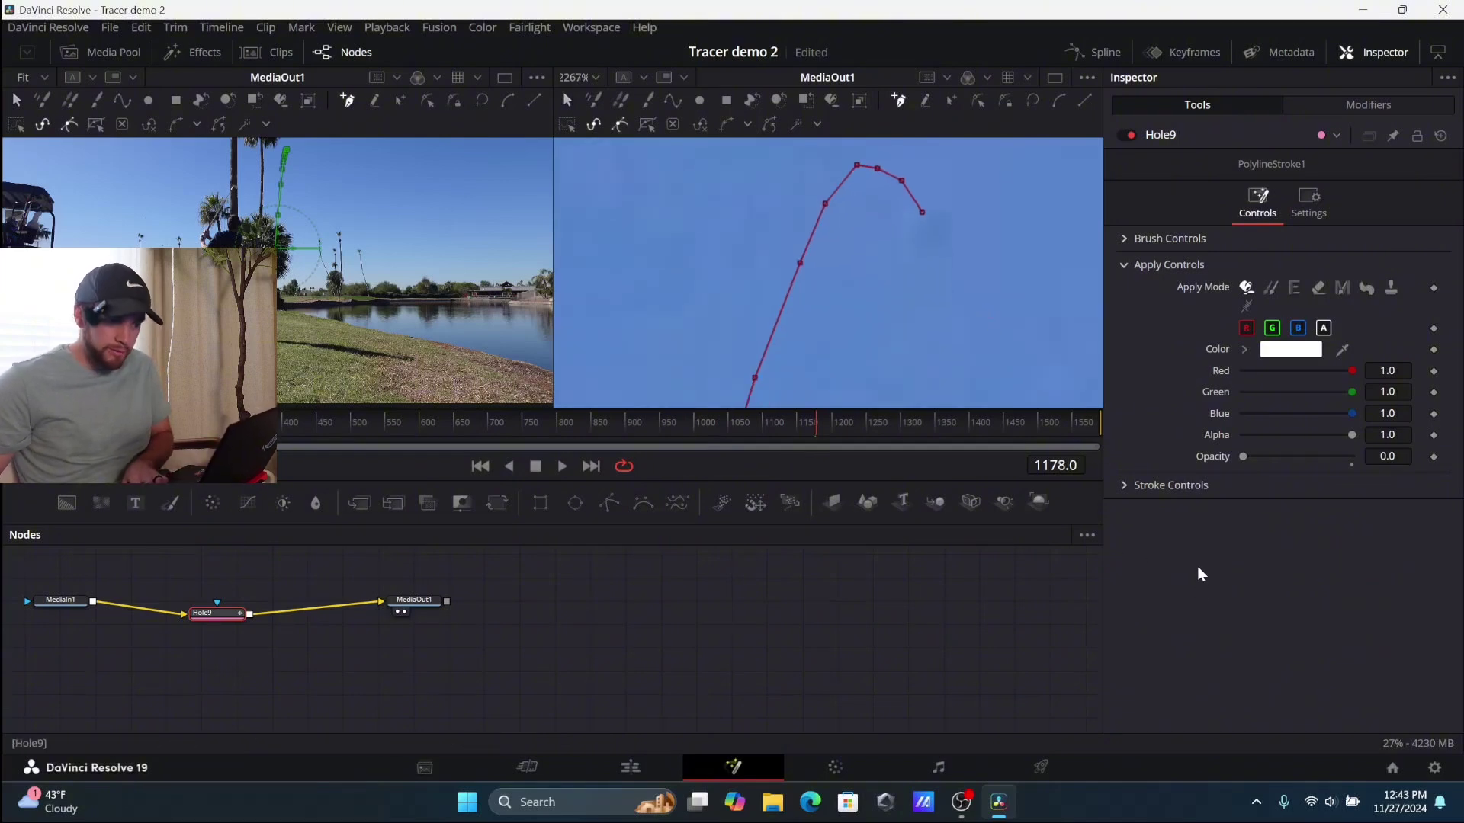
key(Right)
key(Right)
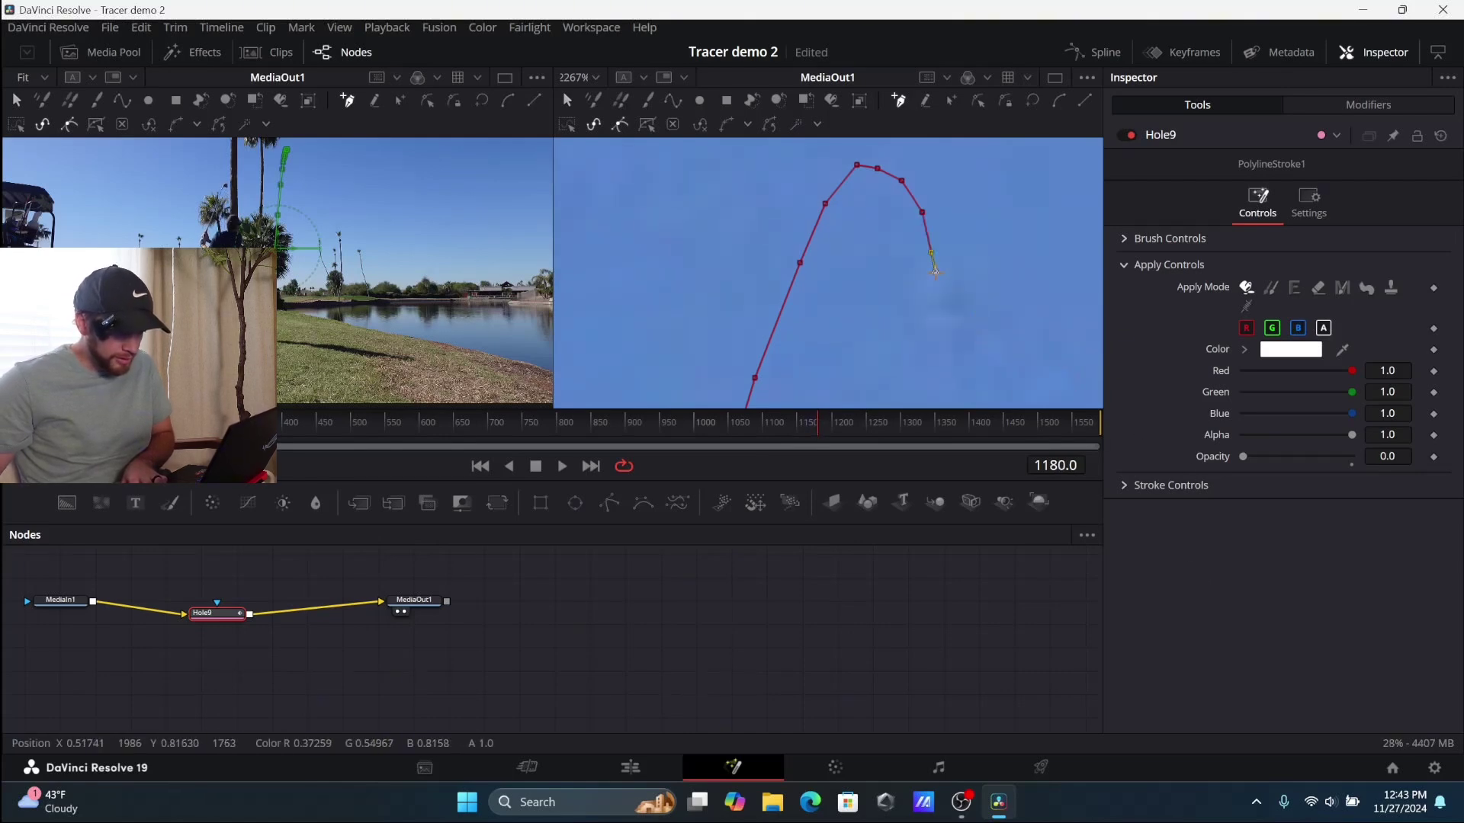
Step back and forth to locate the faint ball, and add a polyline point at its position on frame 1185.
key(Right)
key(Right)
key(Right)
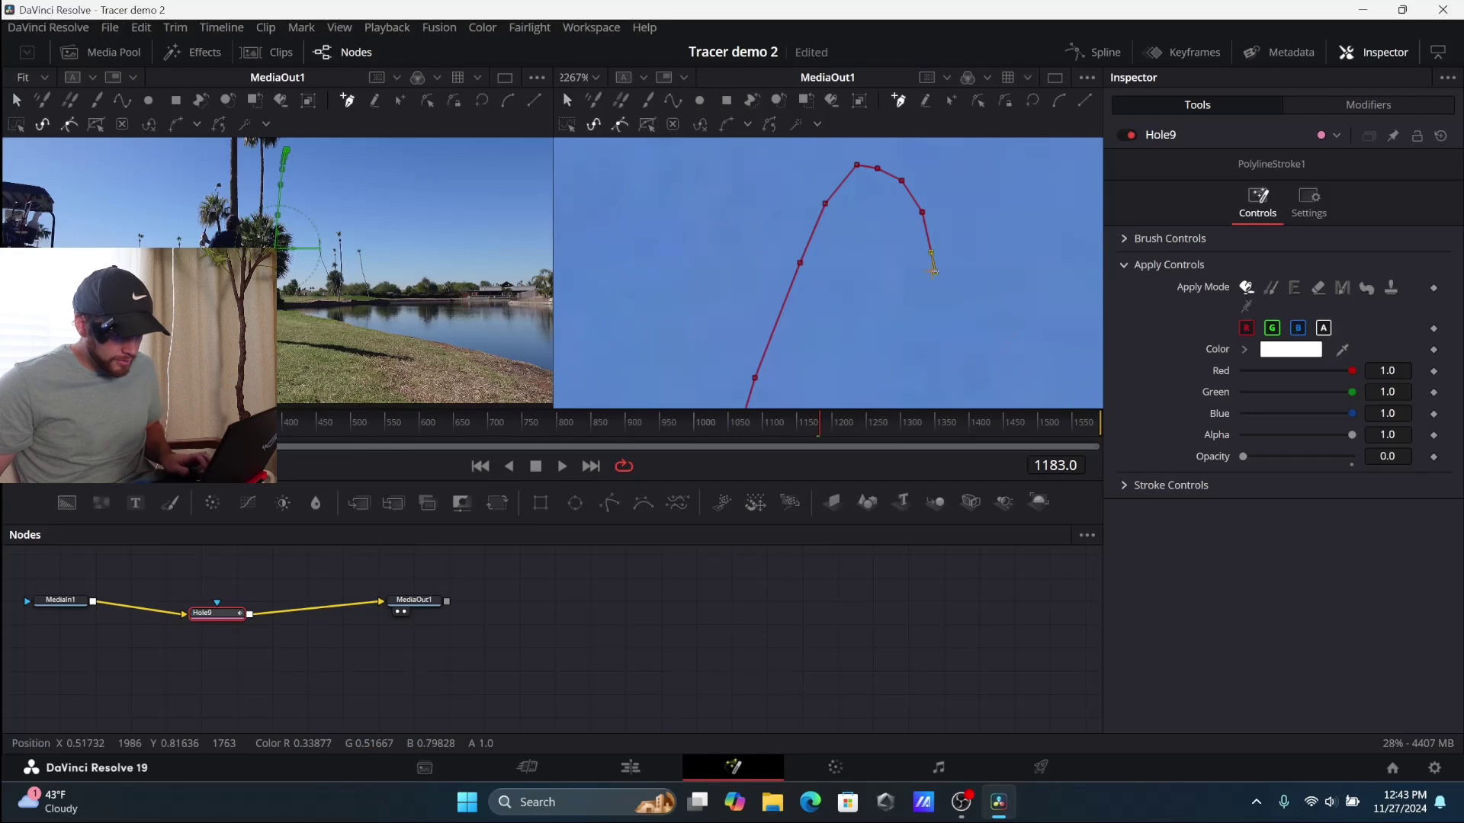
scroll(963, 247, down, 2)
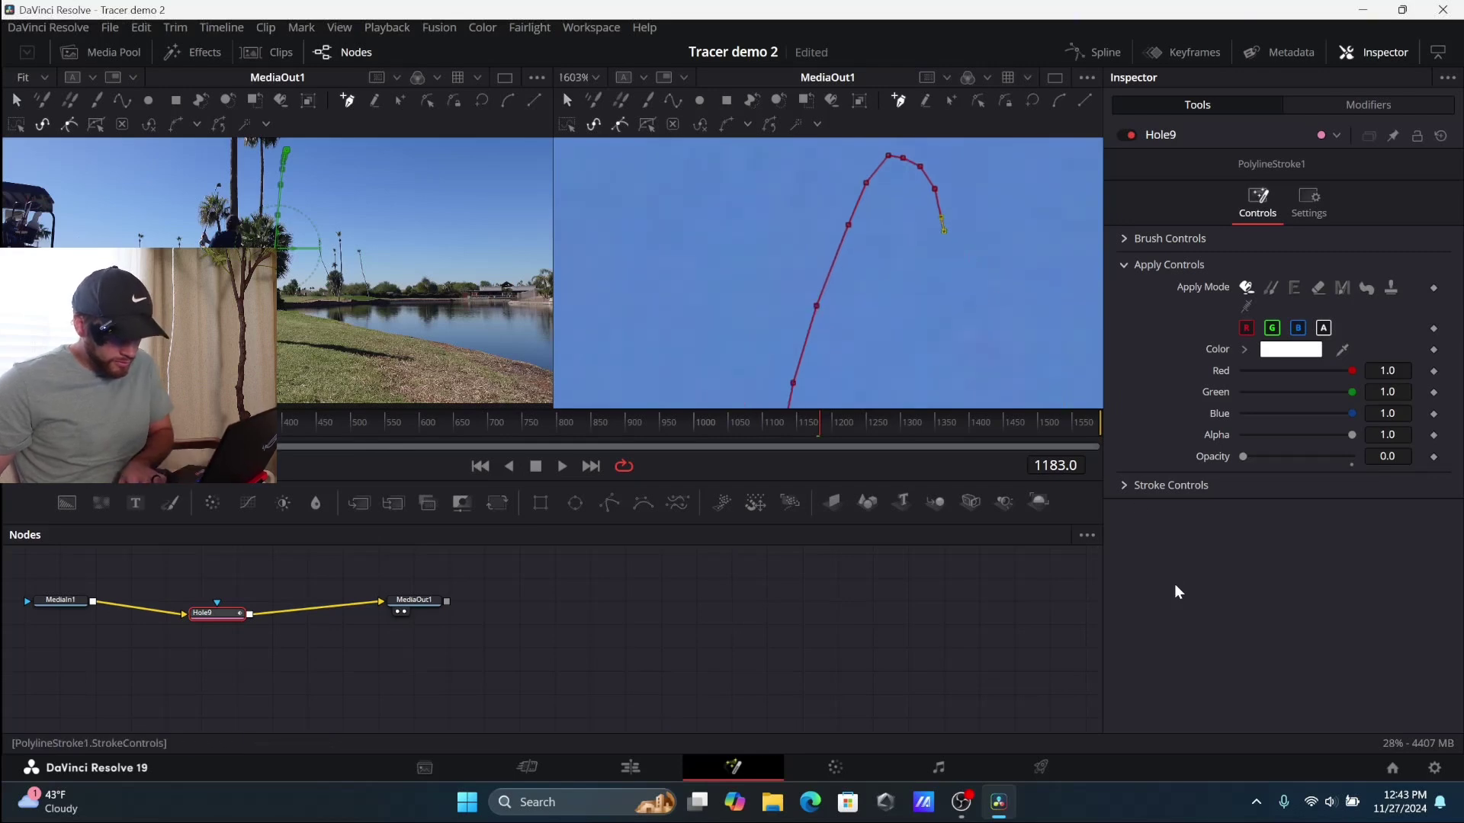
key(Right)
key(Right)
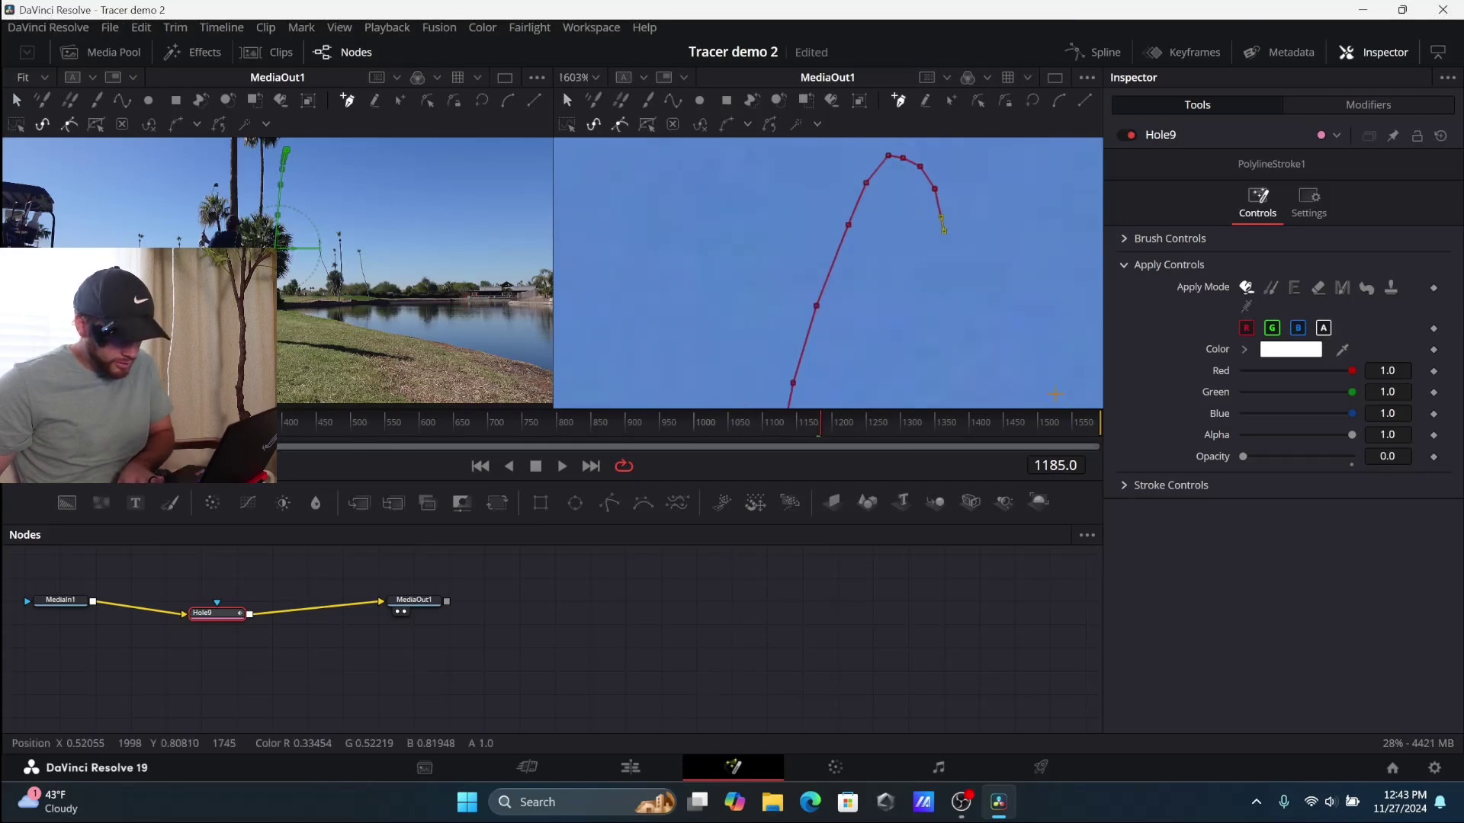
key(Left)
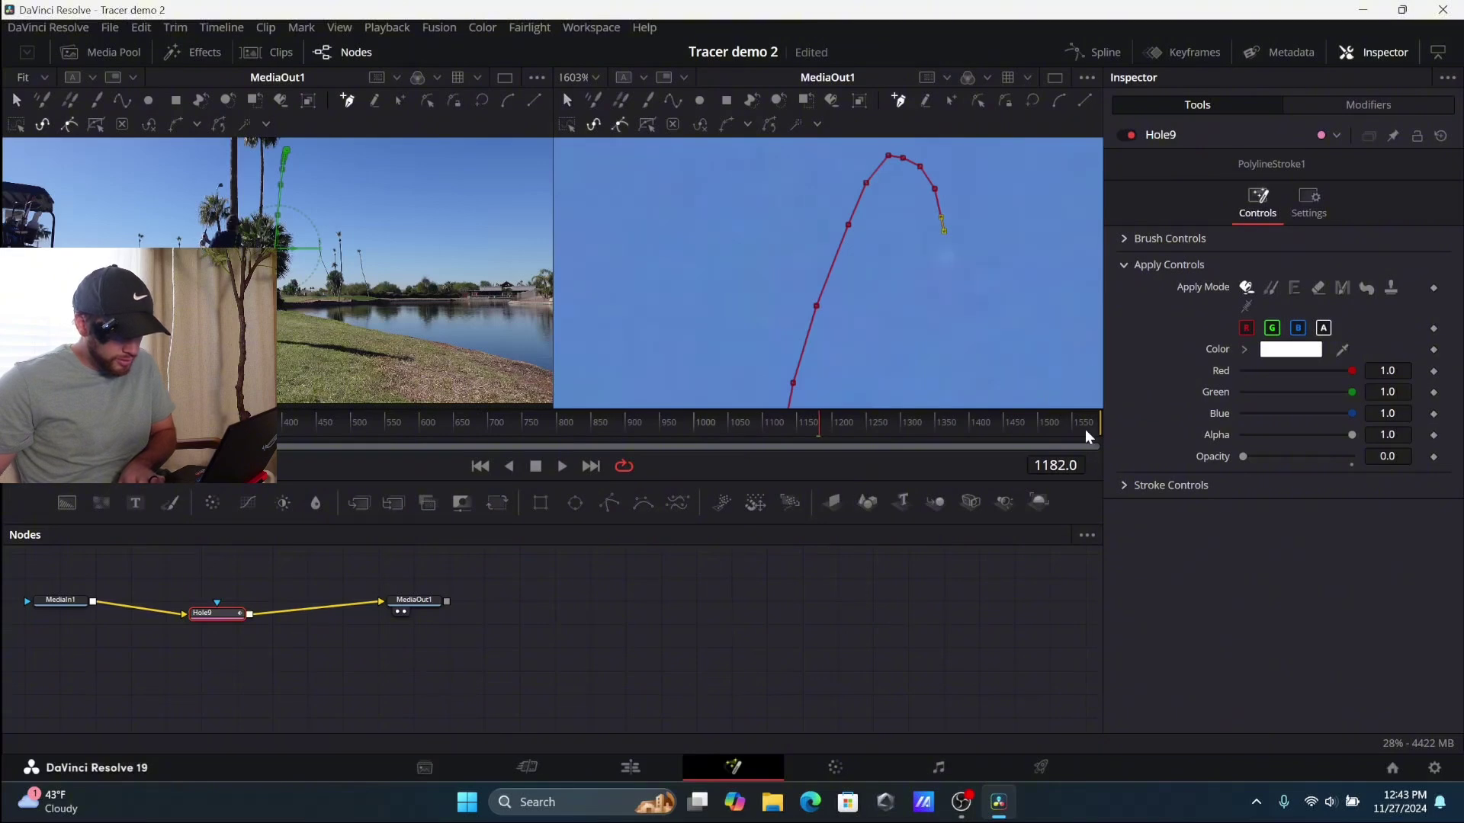
scroll(1015, 280, down, 1)
key(Right)
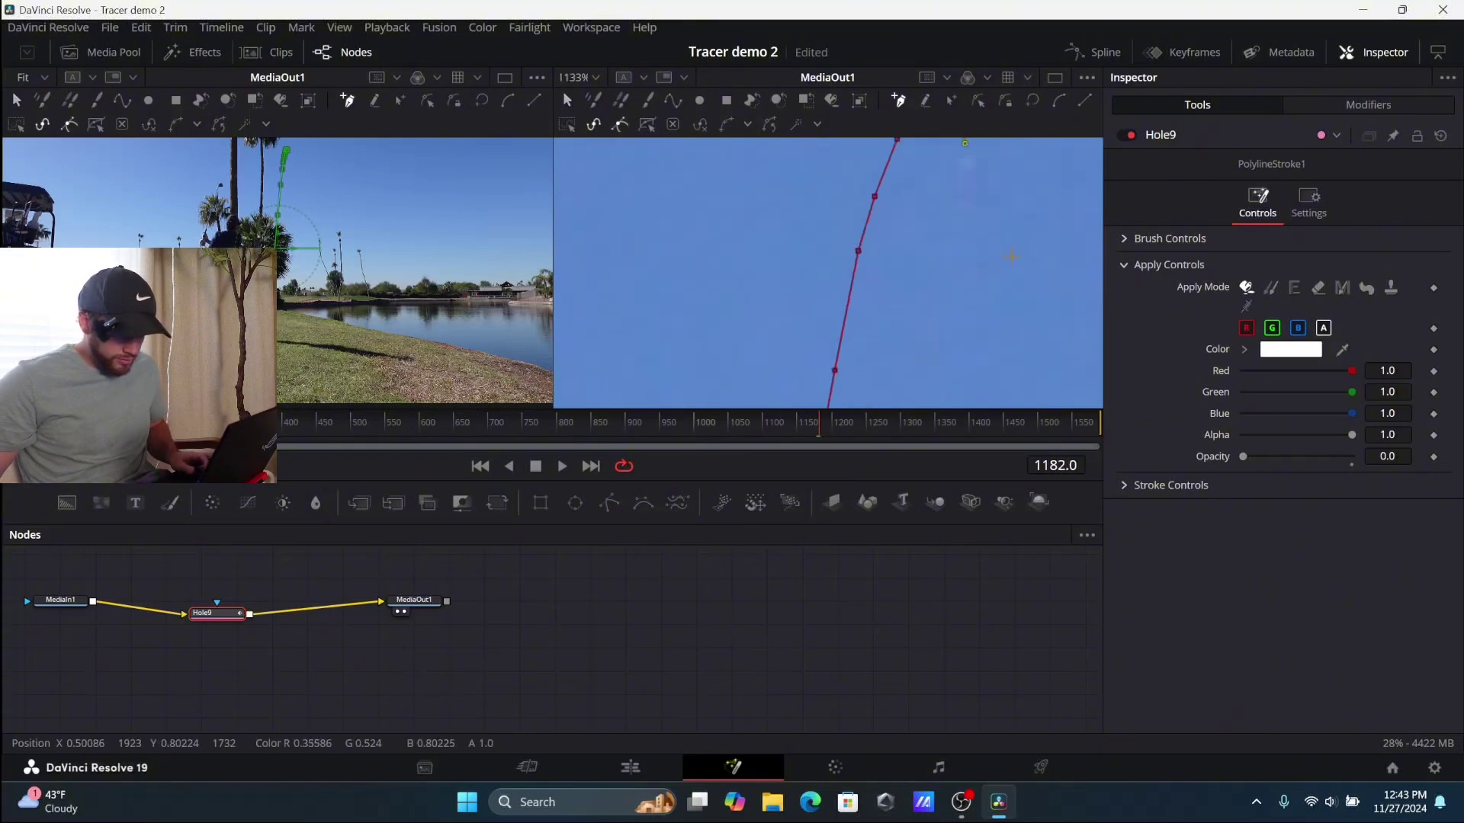
key(Right)
key(Right)
key(Right)
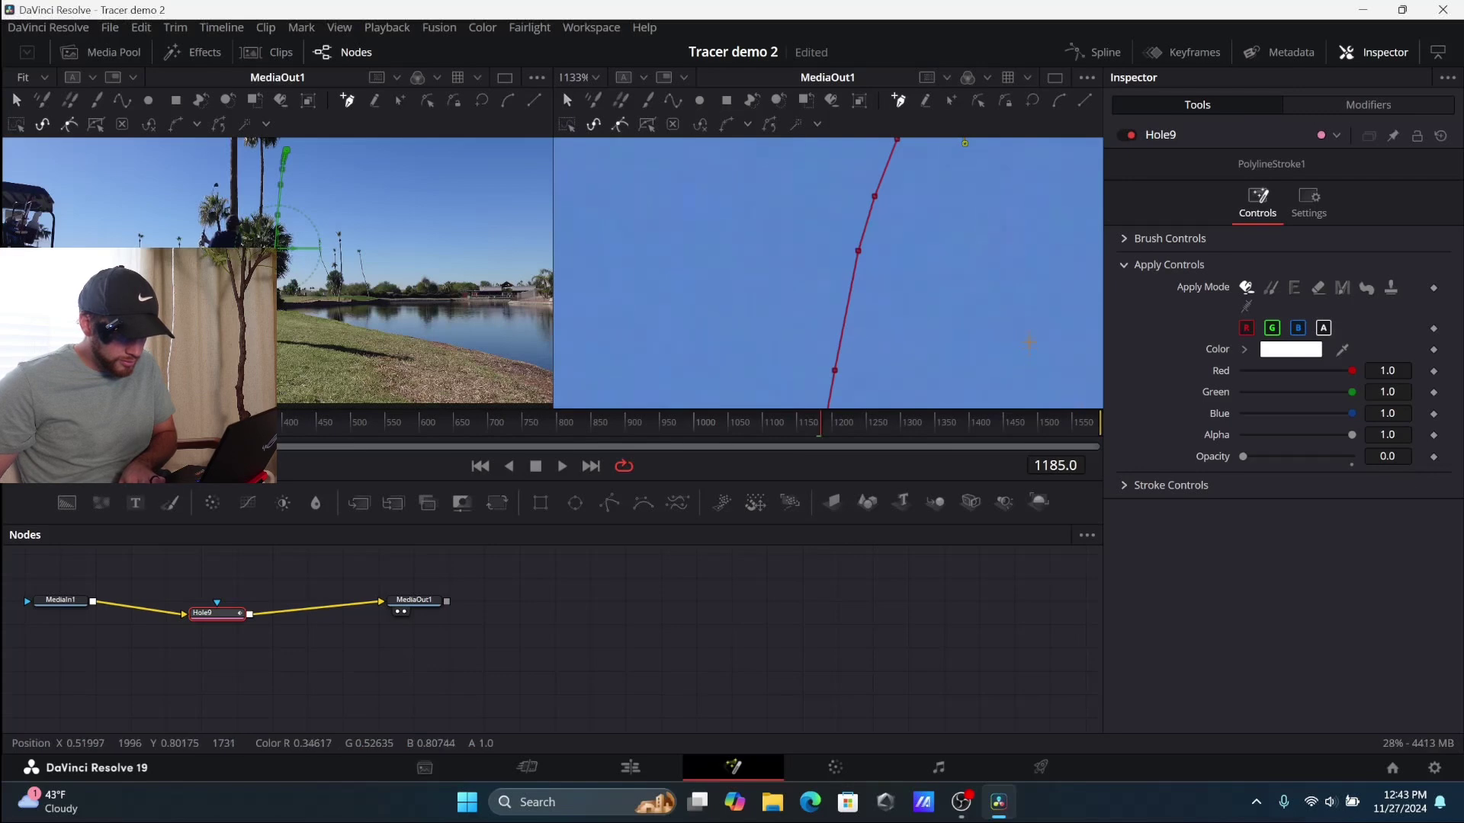
click(988, 234)
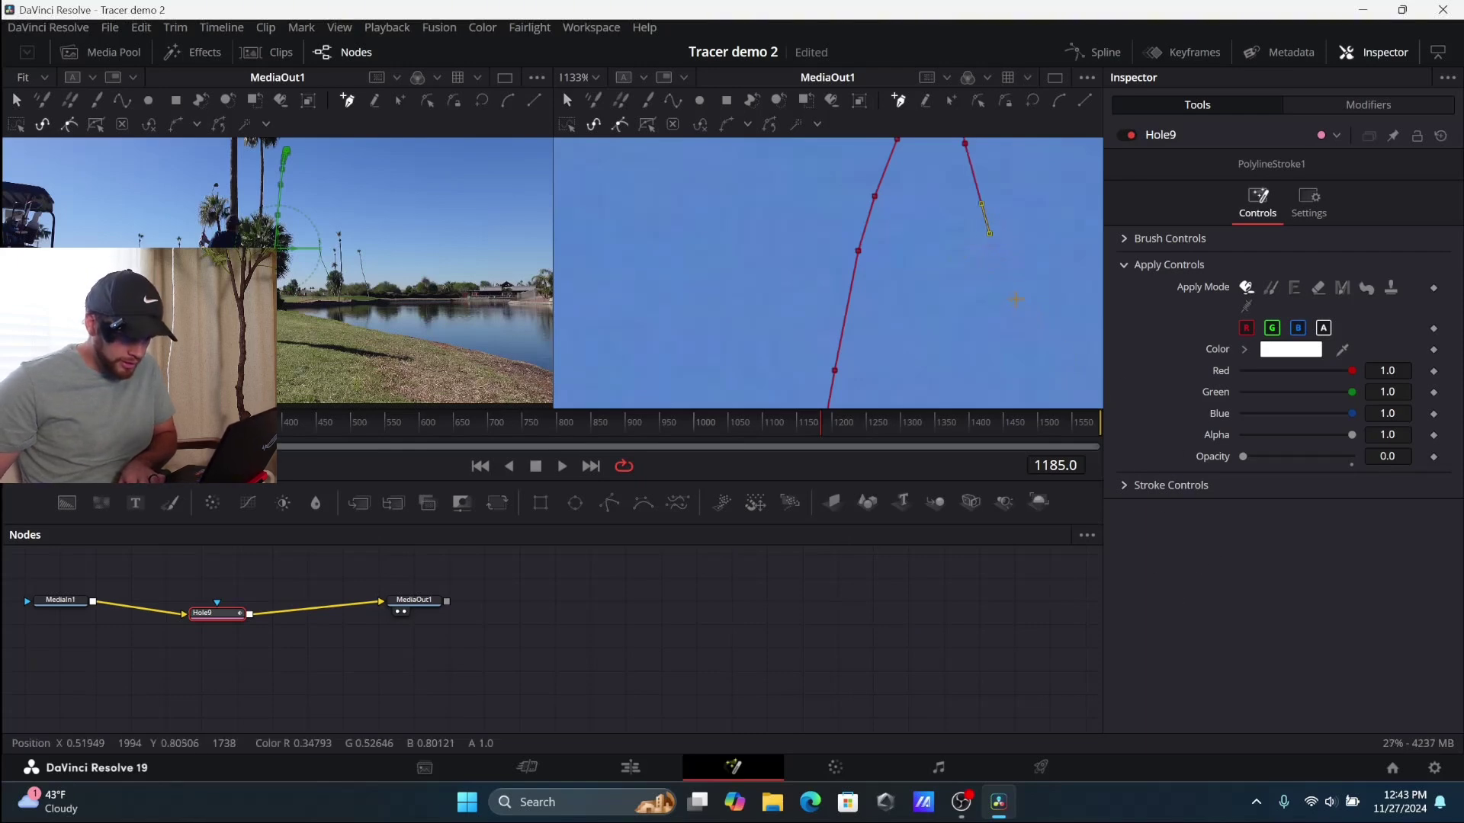
Advance to frame 1187 and extend the polyline downward with a point at the ball's position.
scroll(1015, 300, up, 3)
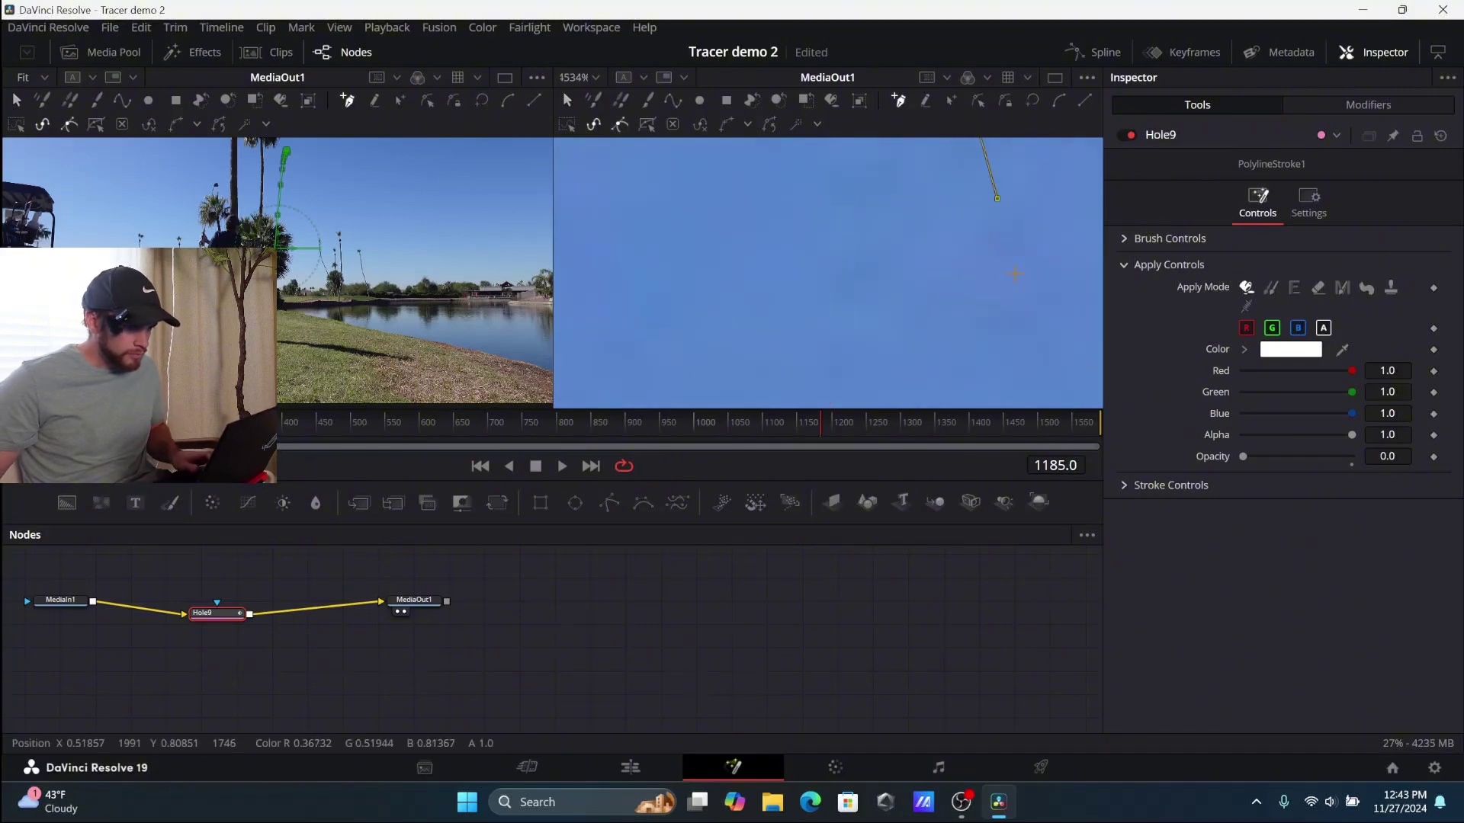
scroll(1015, 273, down, 3)
scroll(1007, 198, up, 3)
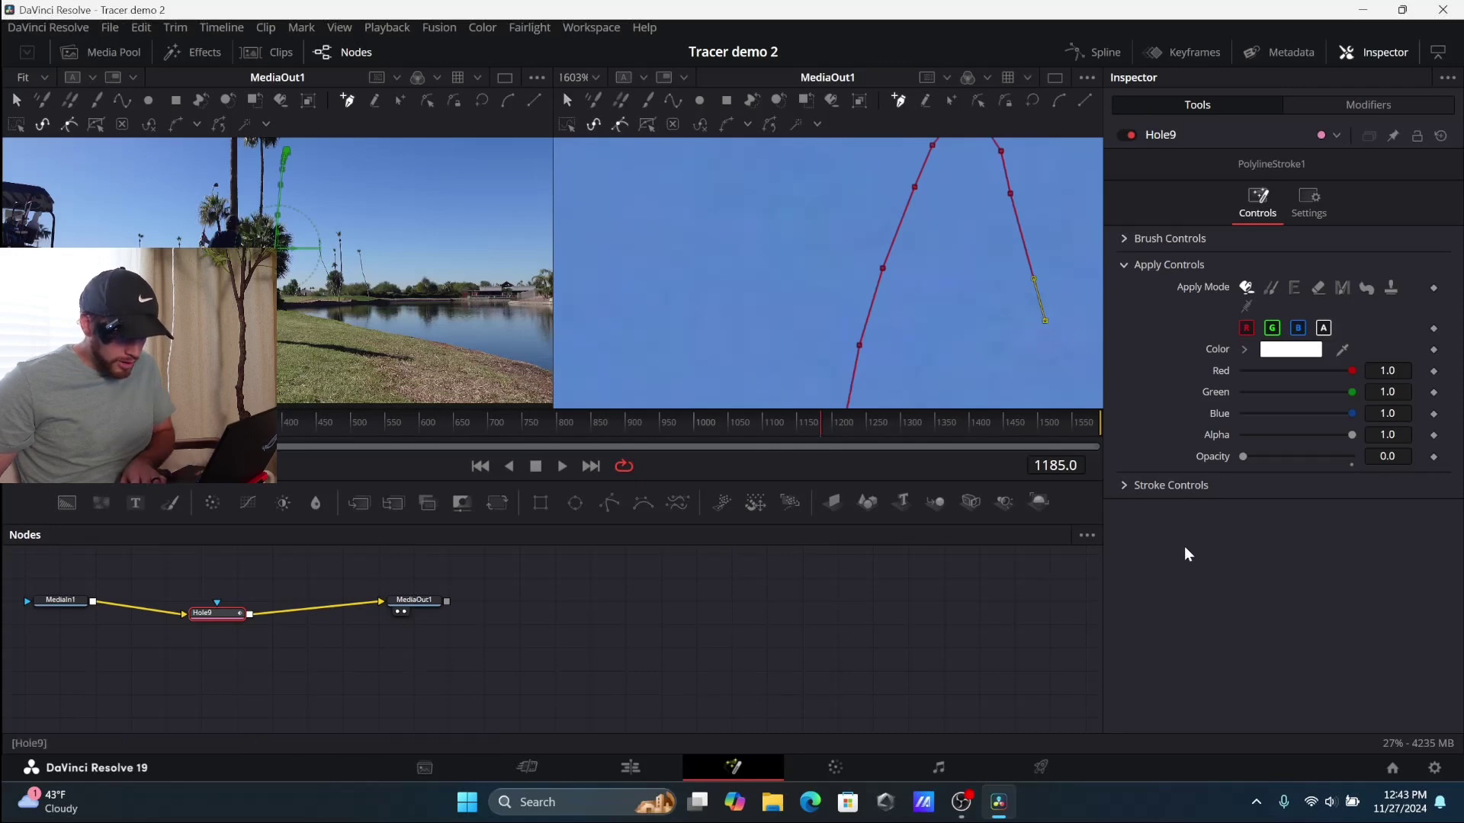
scroll(1058, 312, down, 2)
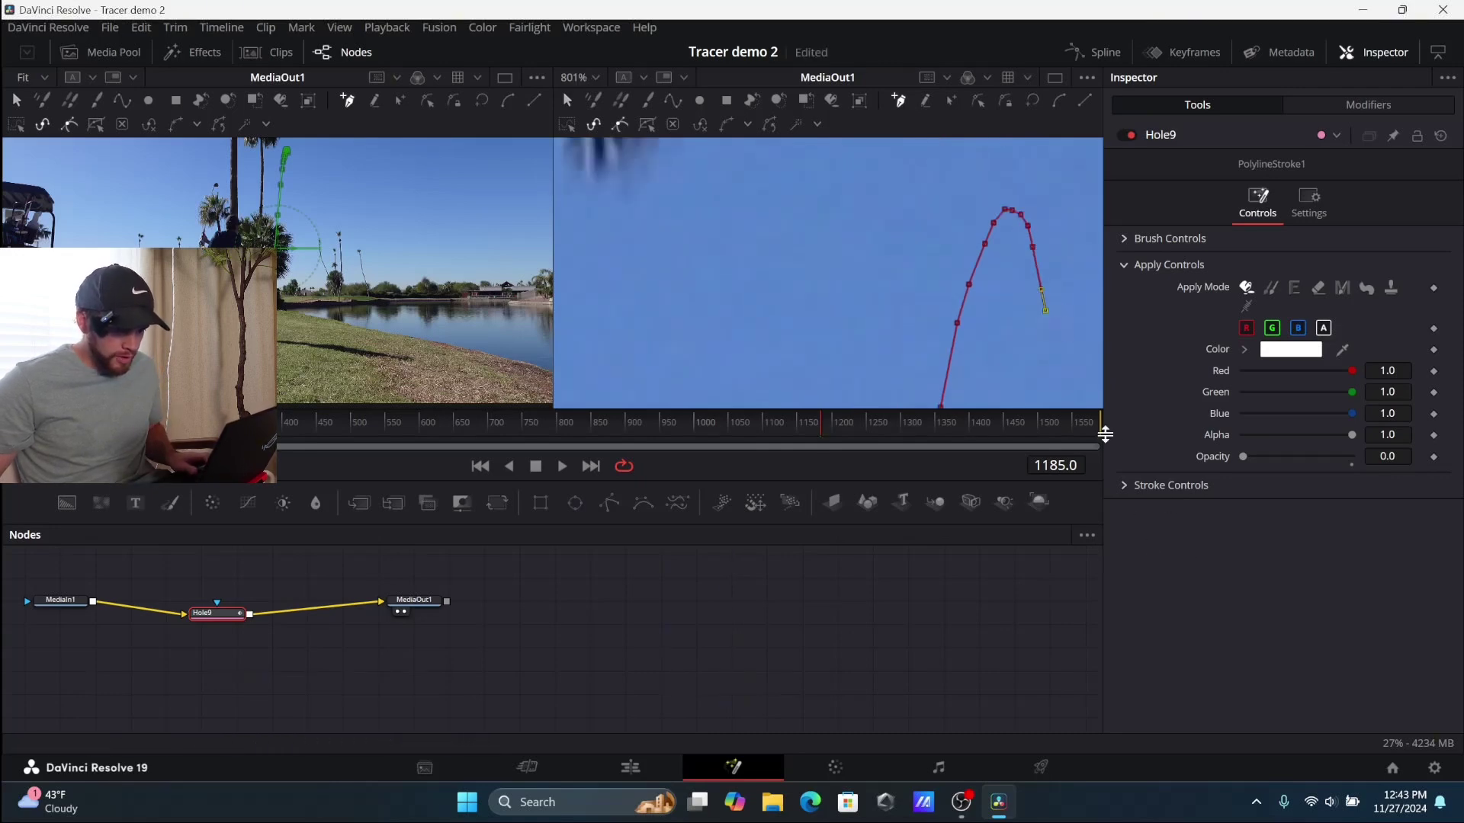
key(Right)
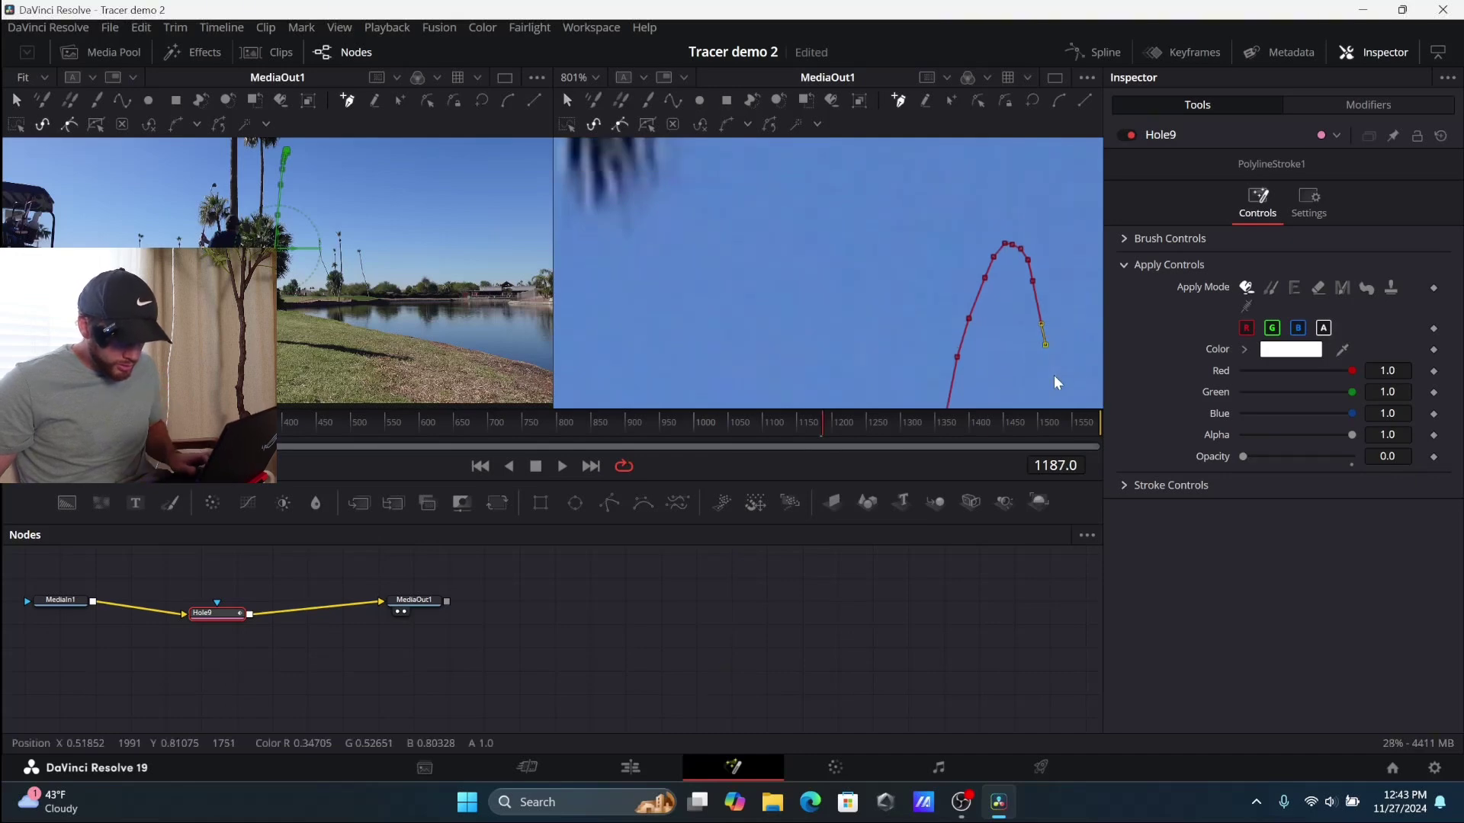
scroll(1049, 356, down, 1)
scroll(1054, 282, down, 1)
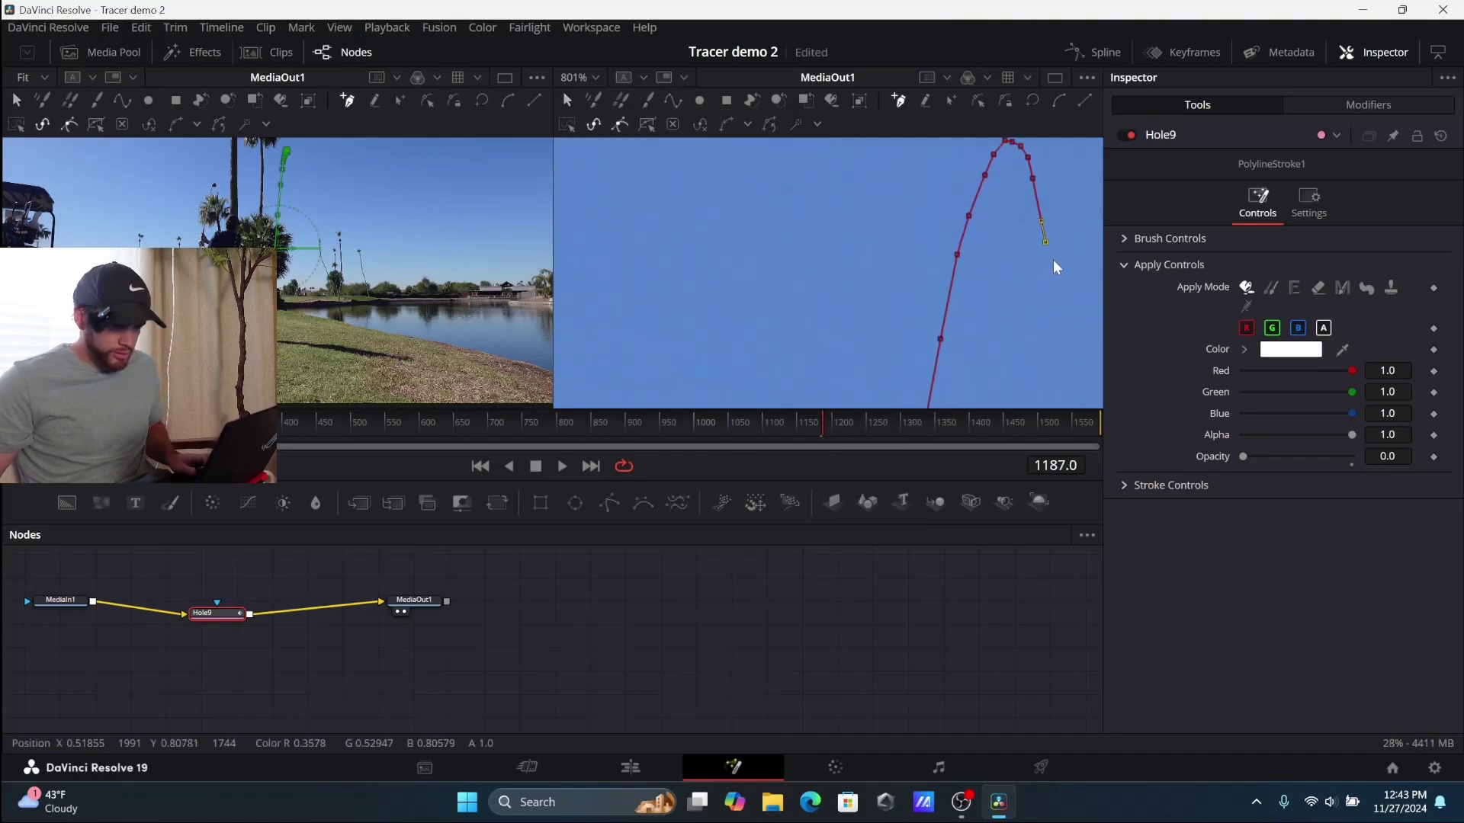
scroll(1052, 268, up, 3)
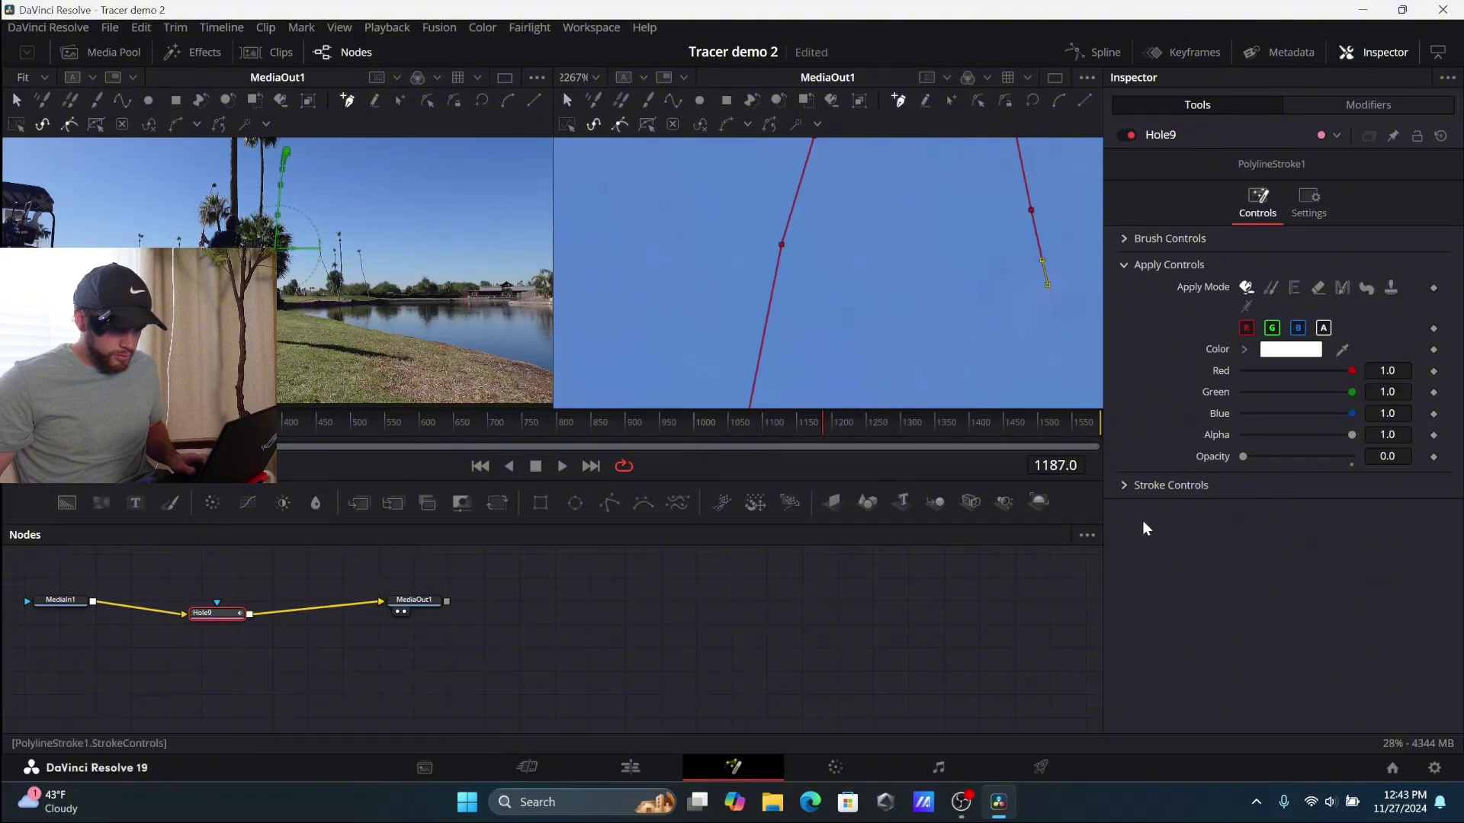
Advance to frame 1191 and extend the polyline down the descent with two estimated points in the sky beside the palm tree.
scroll(1025, 286, down, 5)
key(Right)
key(Right)
key(Right)
key(Right)
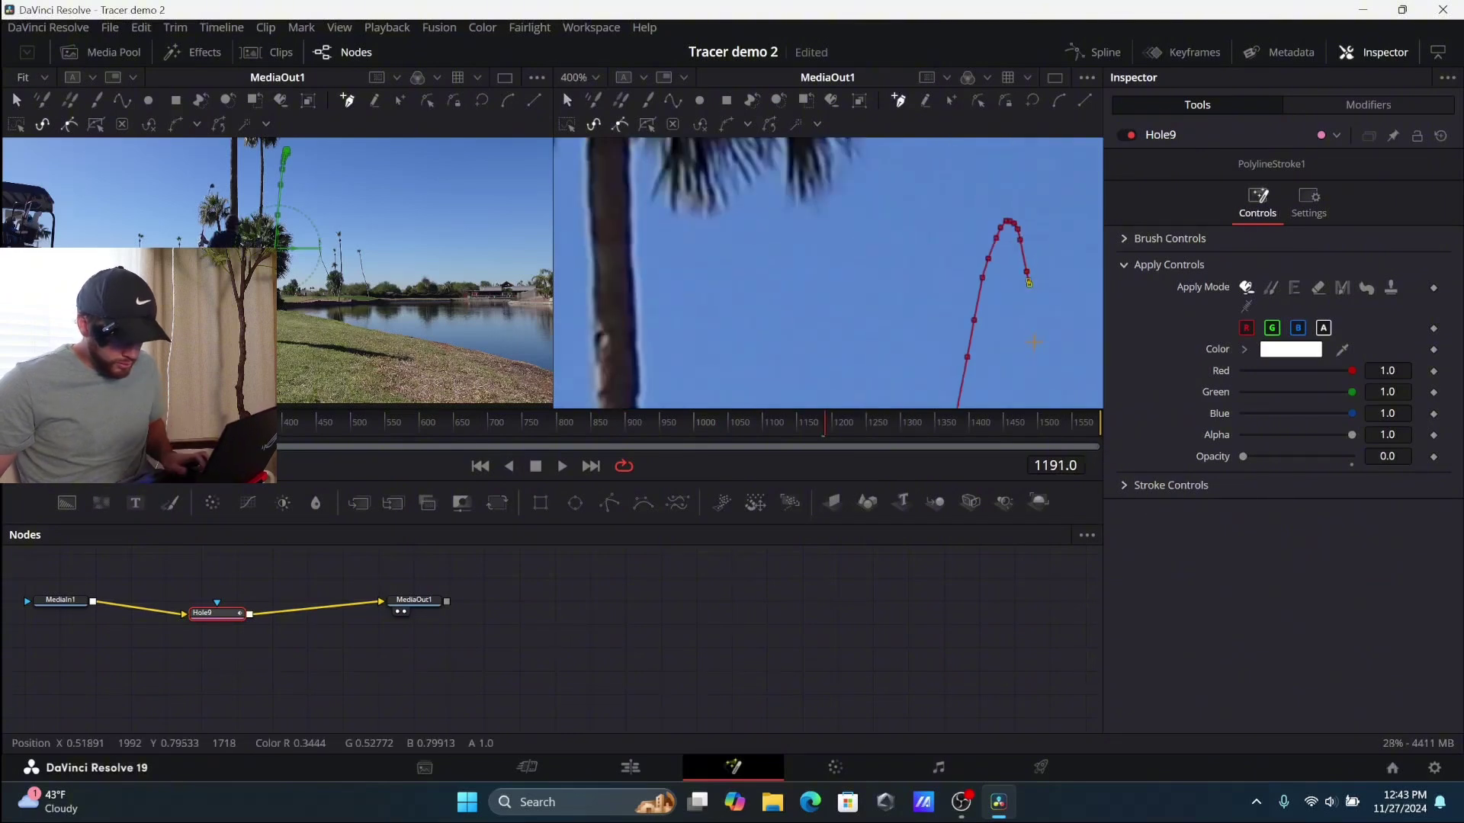
scroll(1037, 333, up, 5)
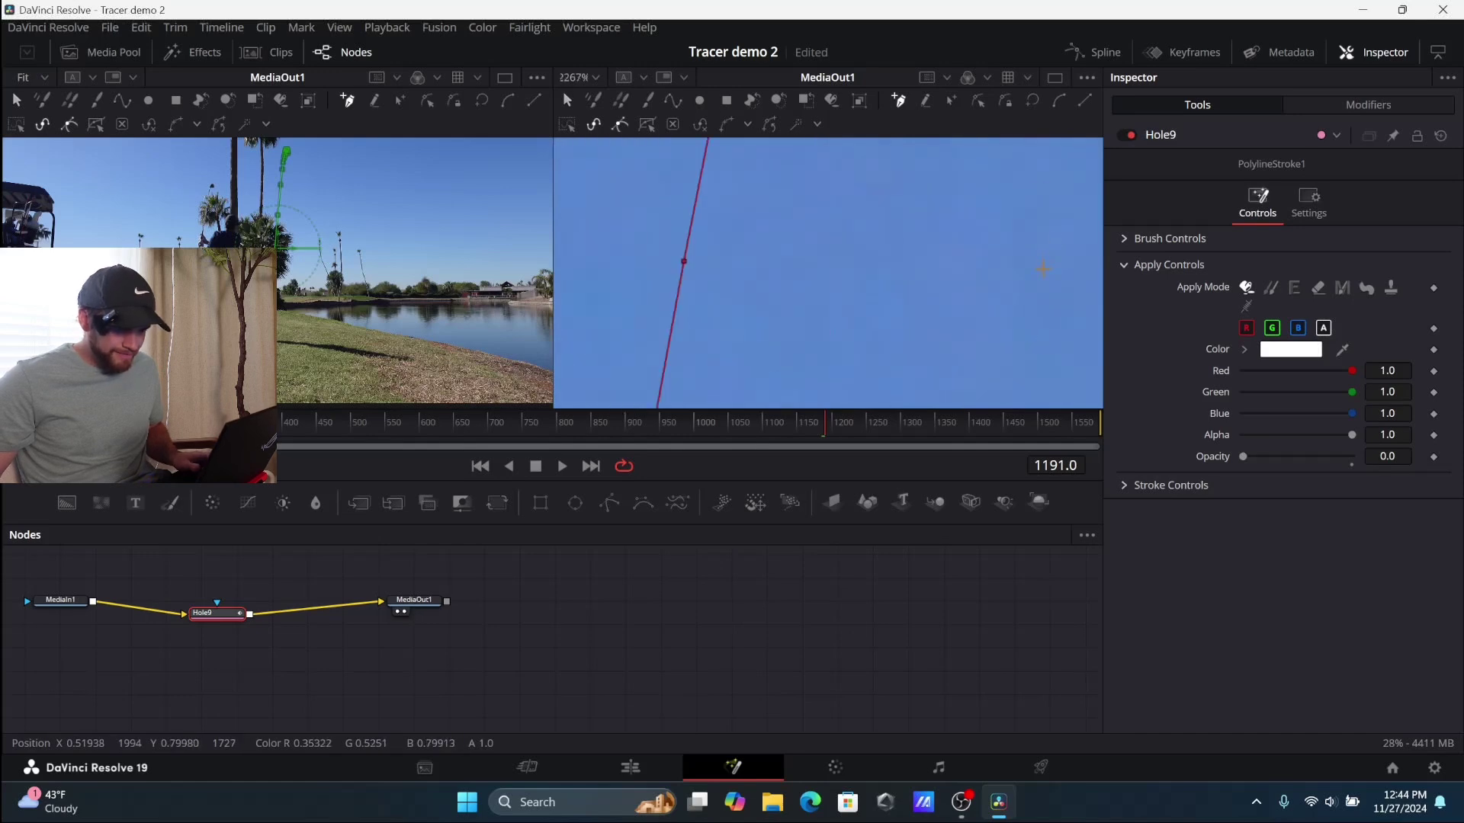
scroll(1032, 238, down, 8)
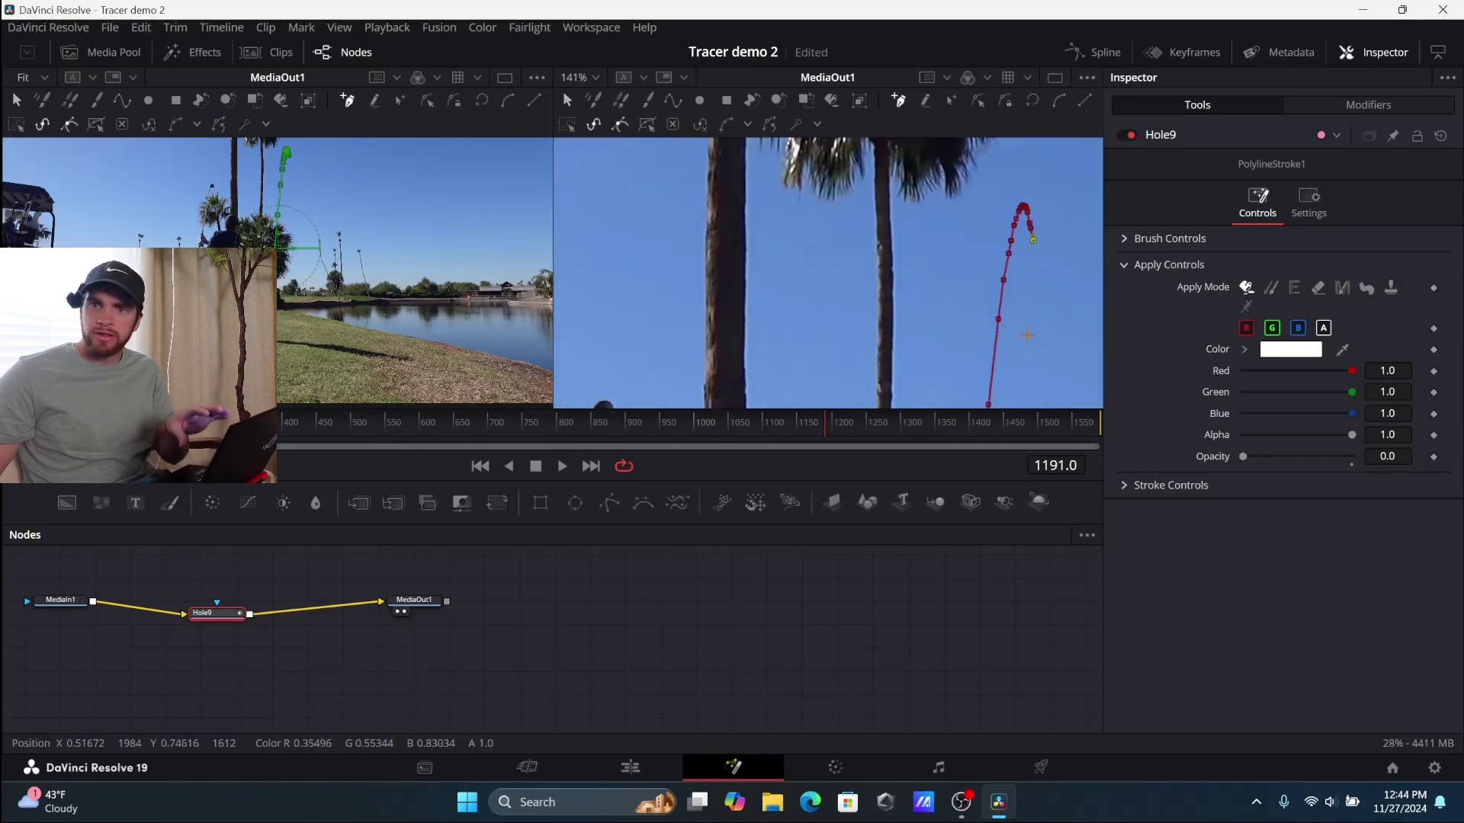
scroll(1066, 264, down, 2)
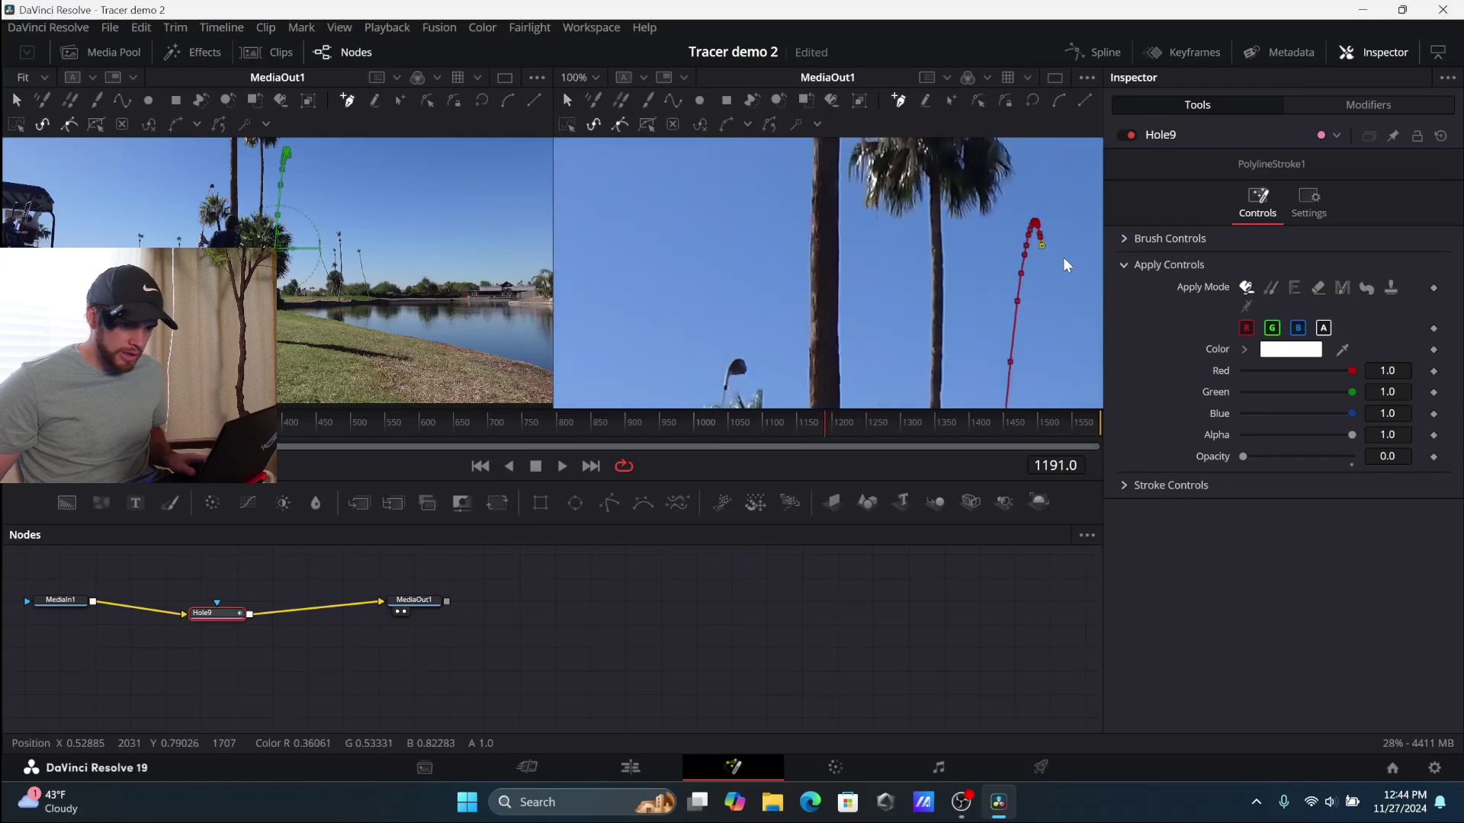
scroll(1041, 263, down, 3)
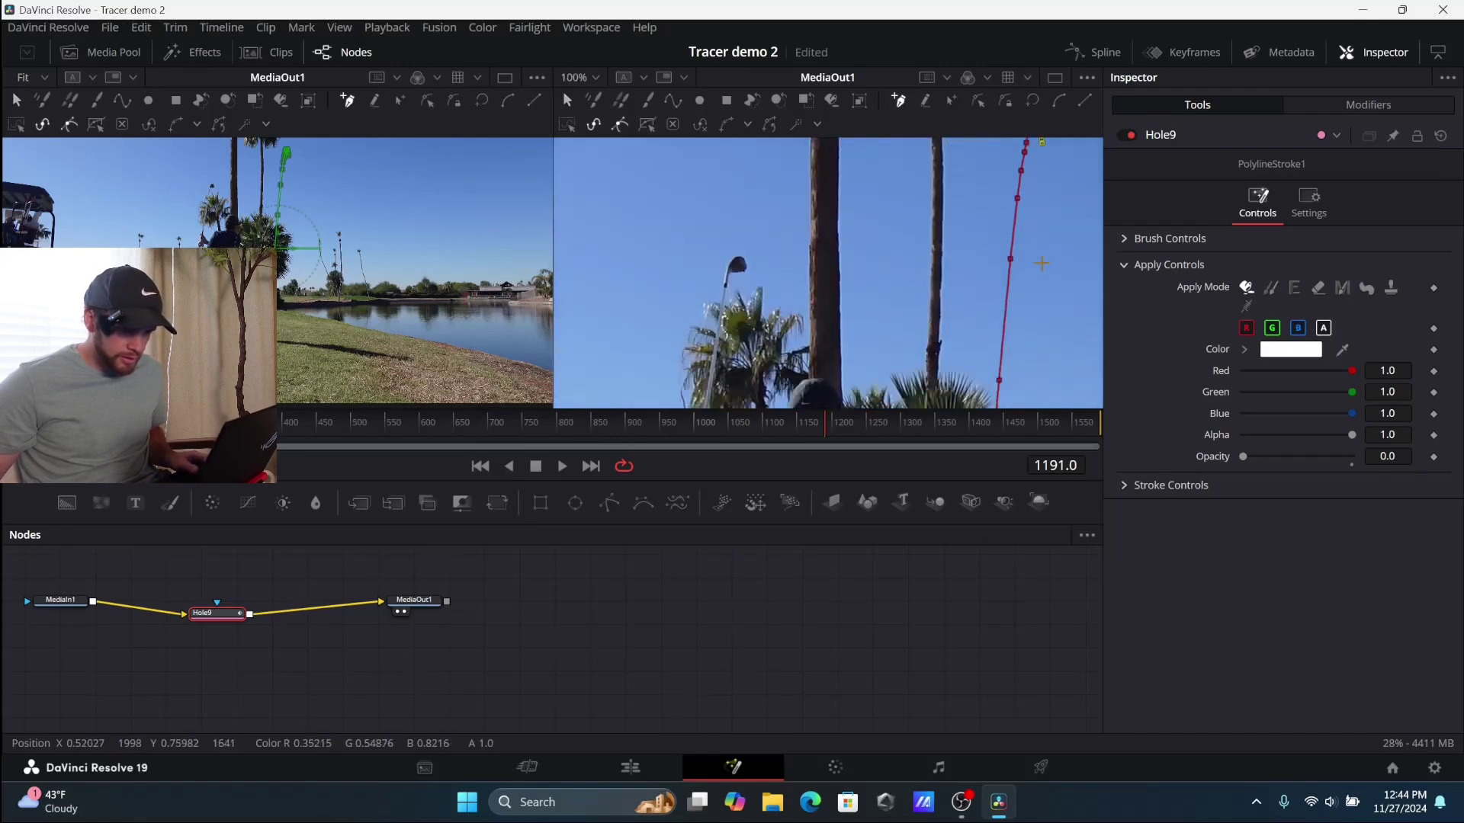
scroll(1041, 263, down, 3)
scroll(1064, 245, up, 3)
scroll(1064, 245, down, 2)
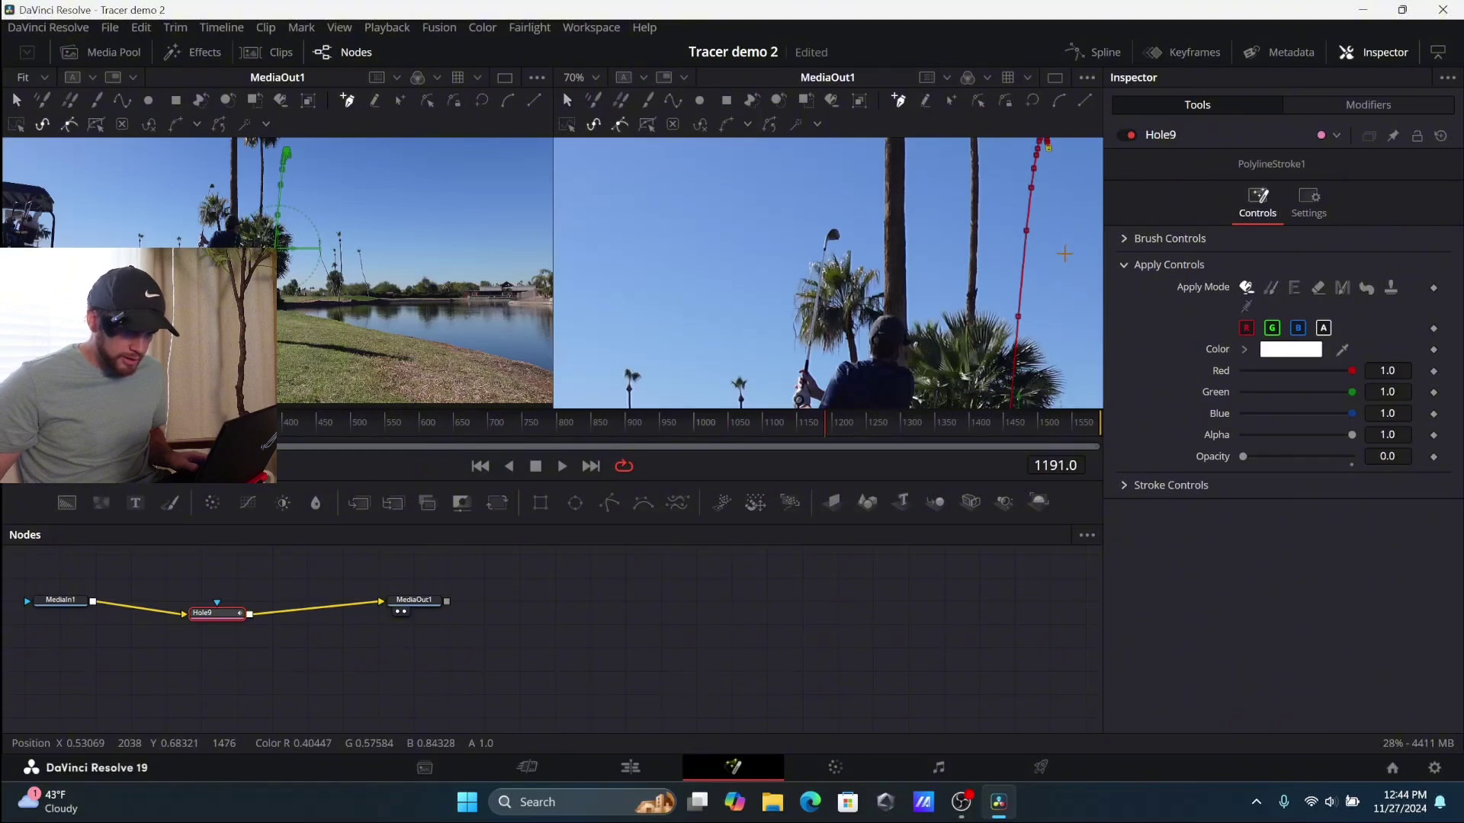
click(1065, 254)
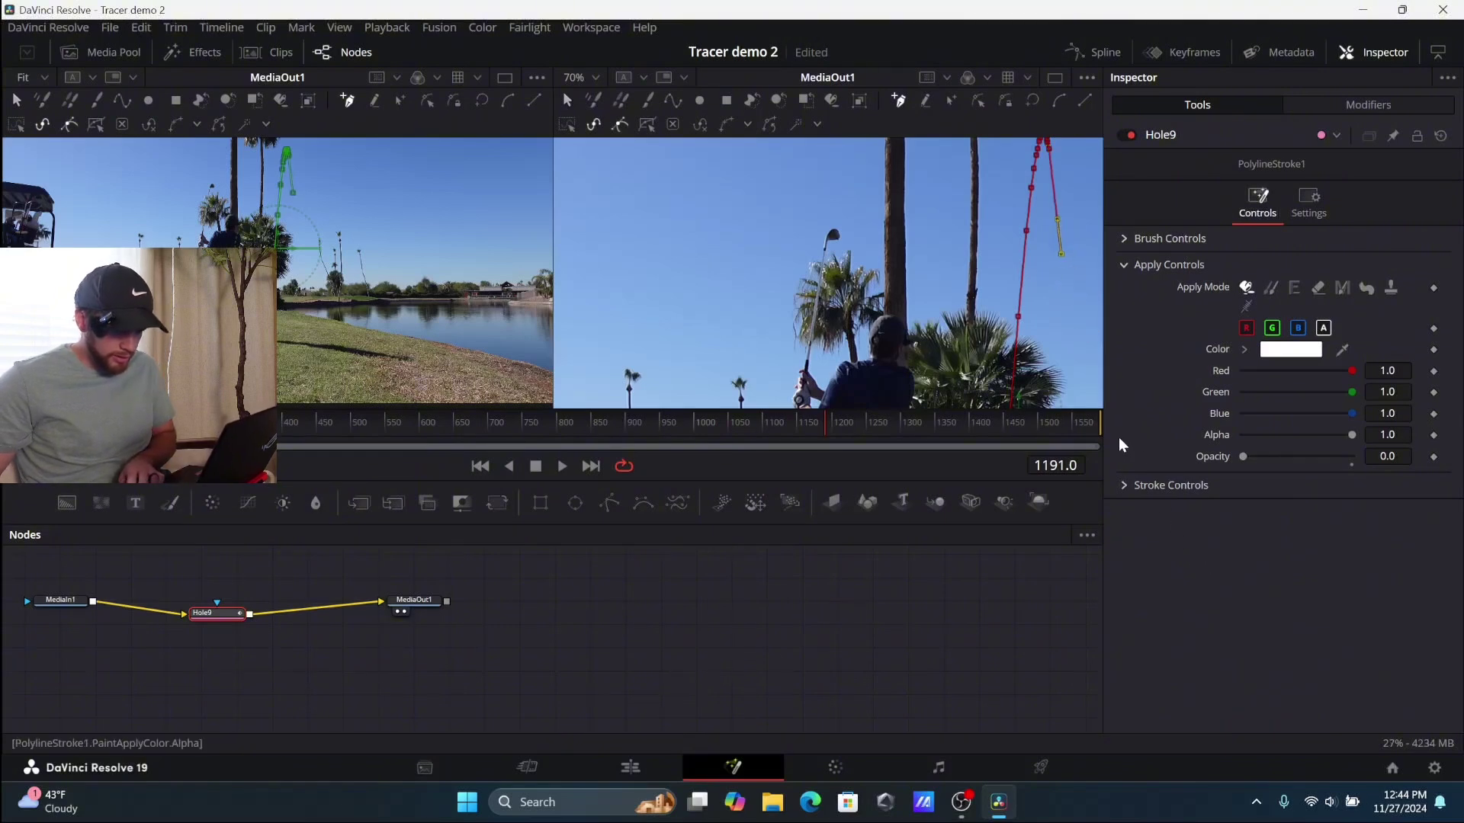
click(1060, 369)
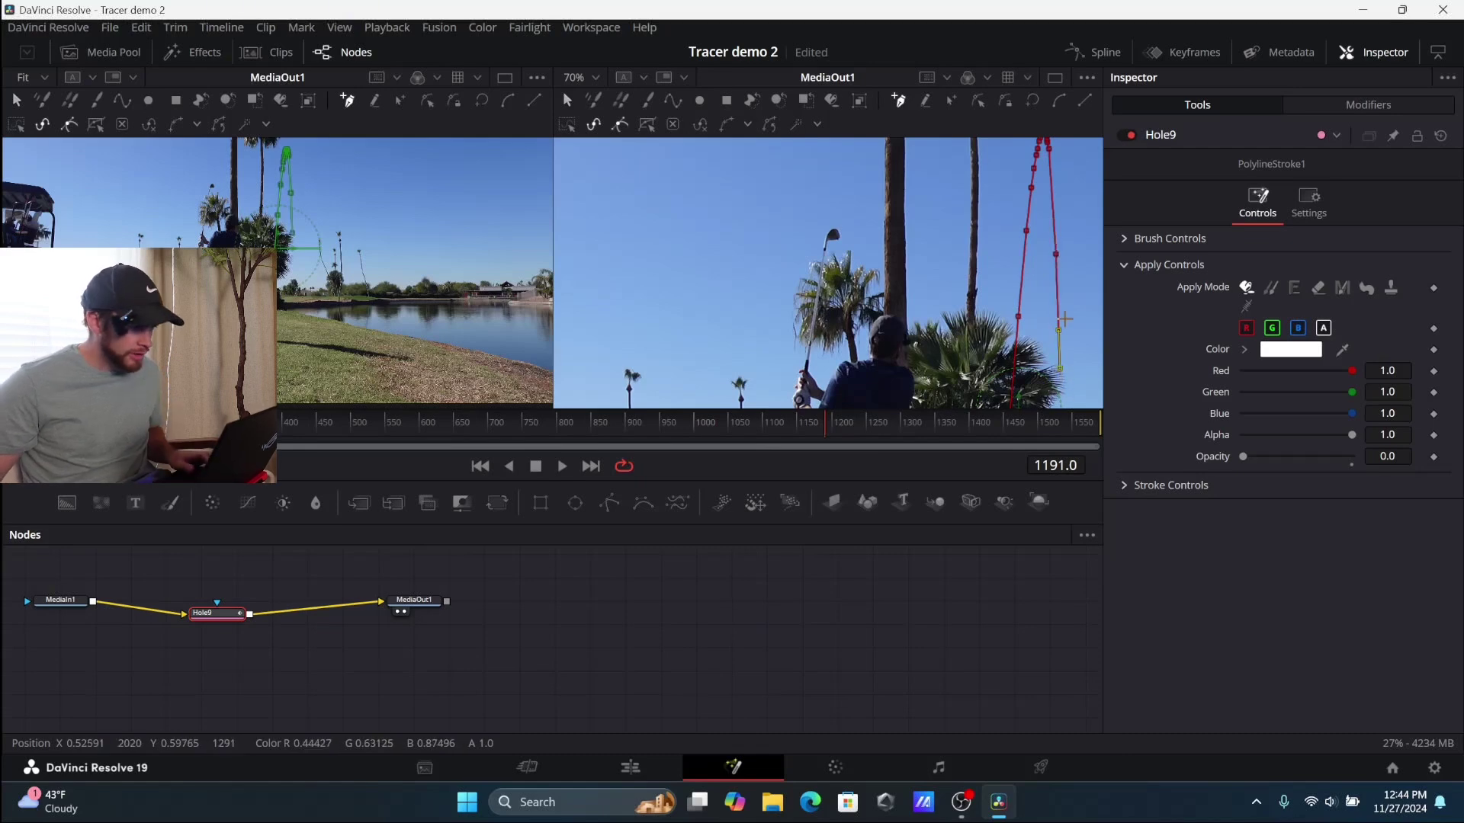
Play ahead to frame 1315 to find the landing area, and add the polyline's end point on the distant grass beside the palm.
scroll(1078, 303, down, 2)
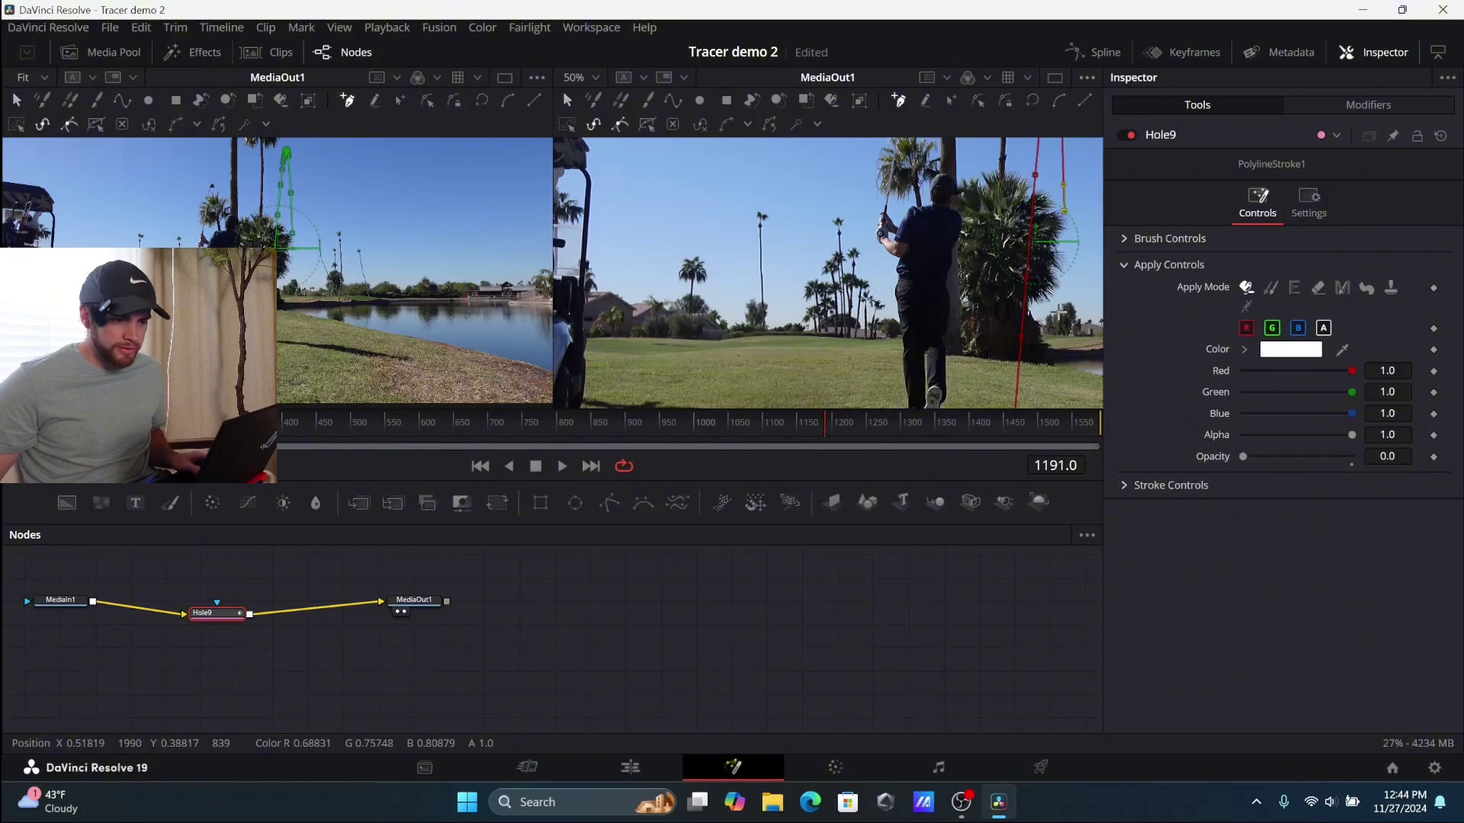
scroll(1082, 327, up, 8)
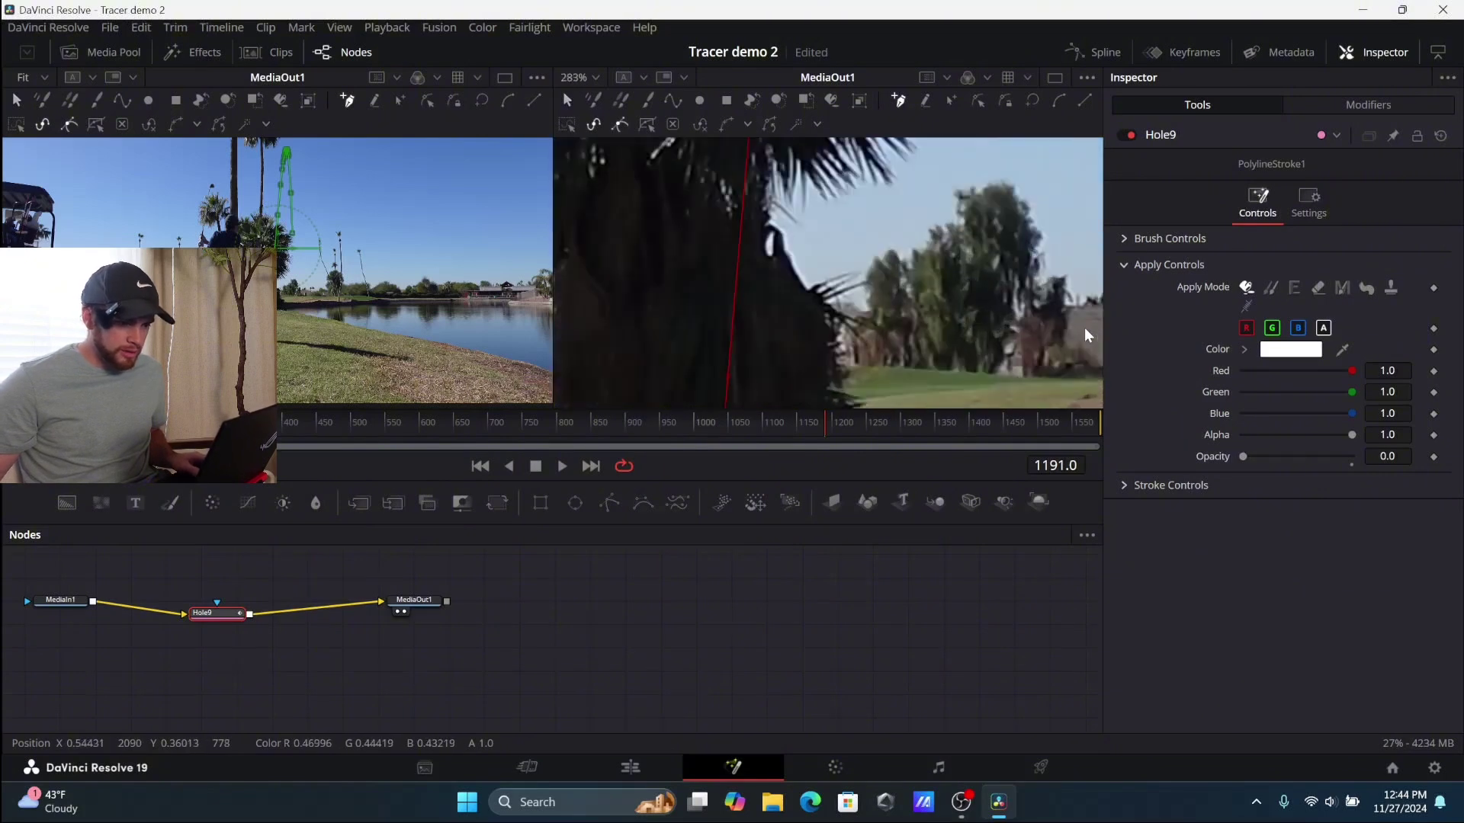
scroll(851, 308, down, 2)
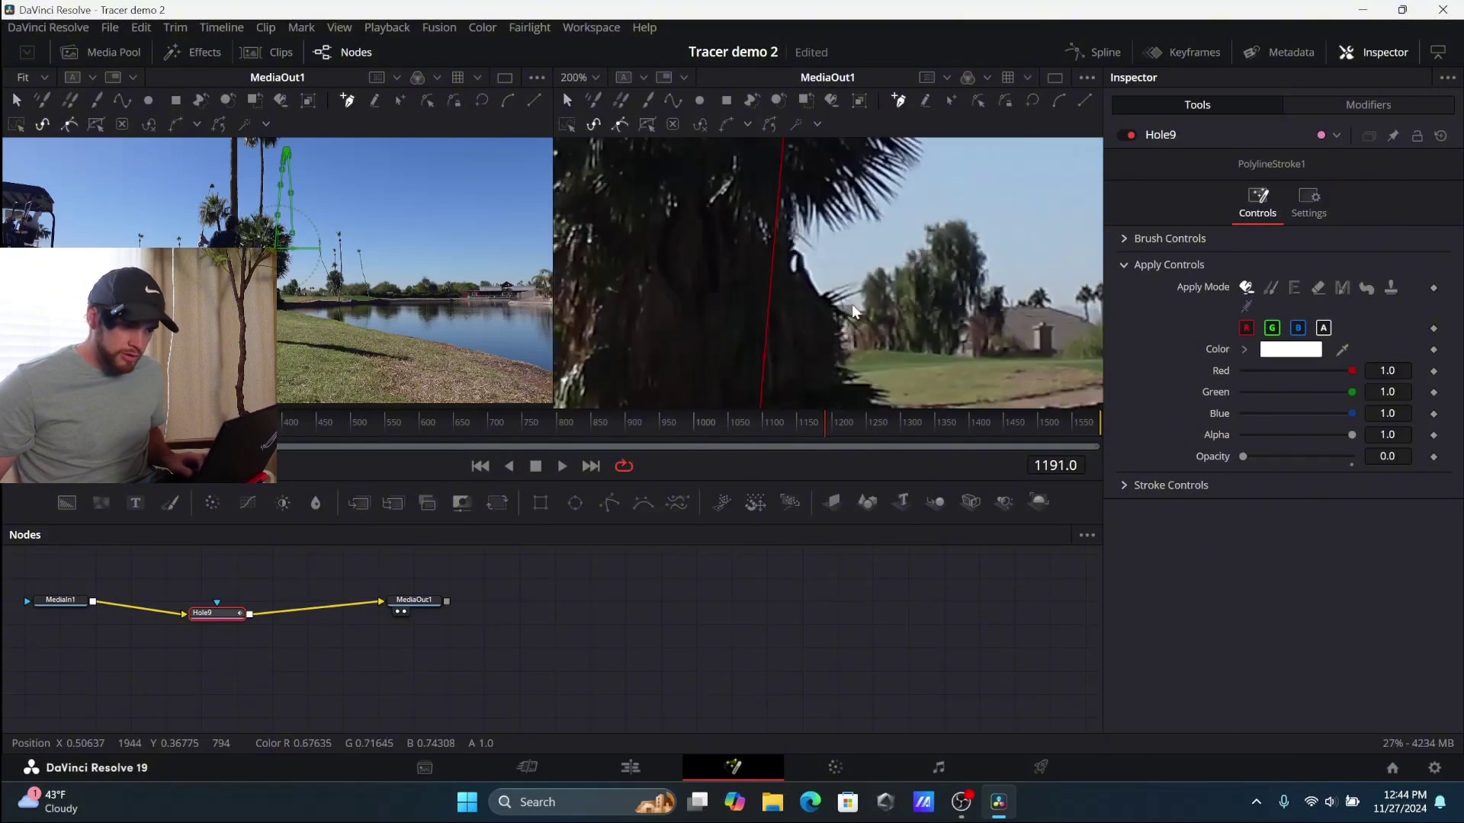
key(space)
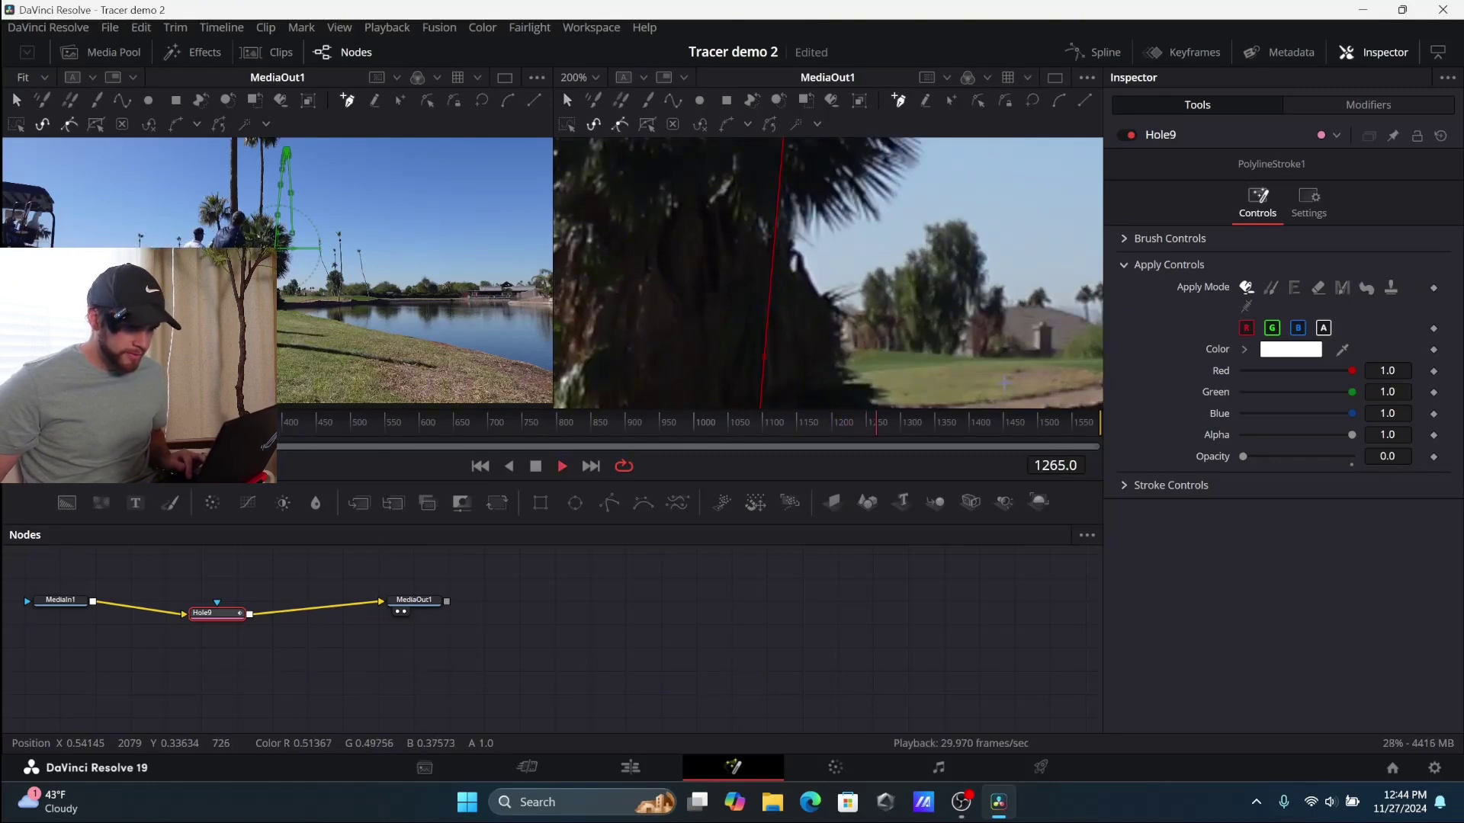
key(space)
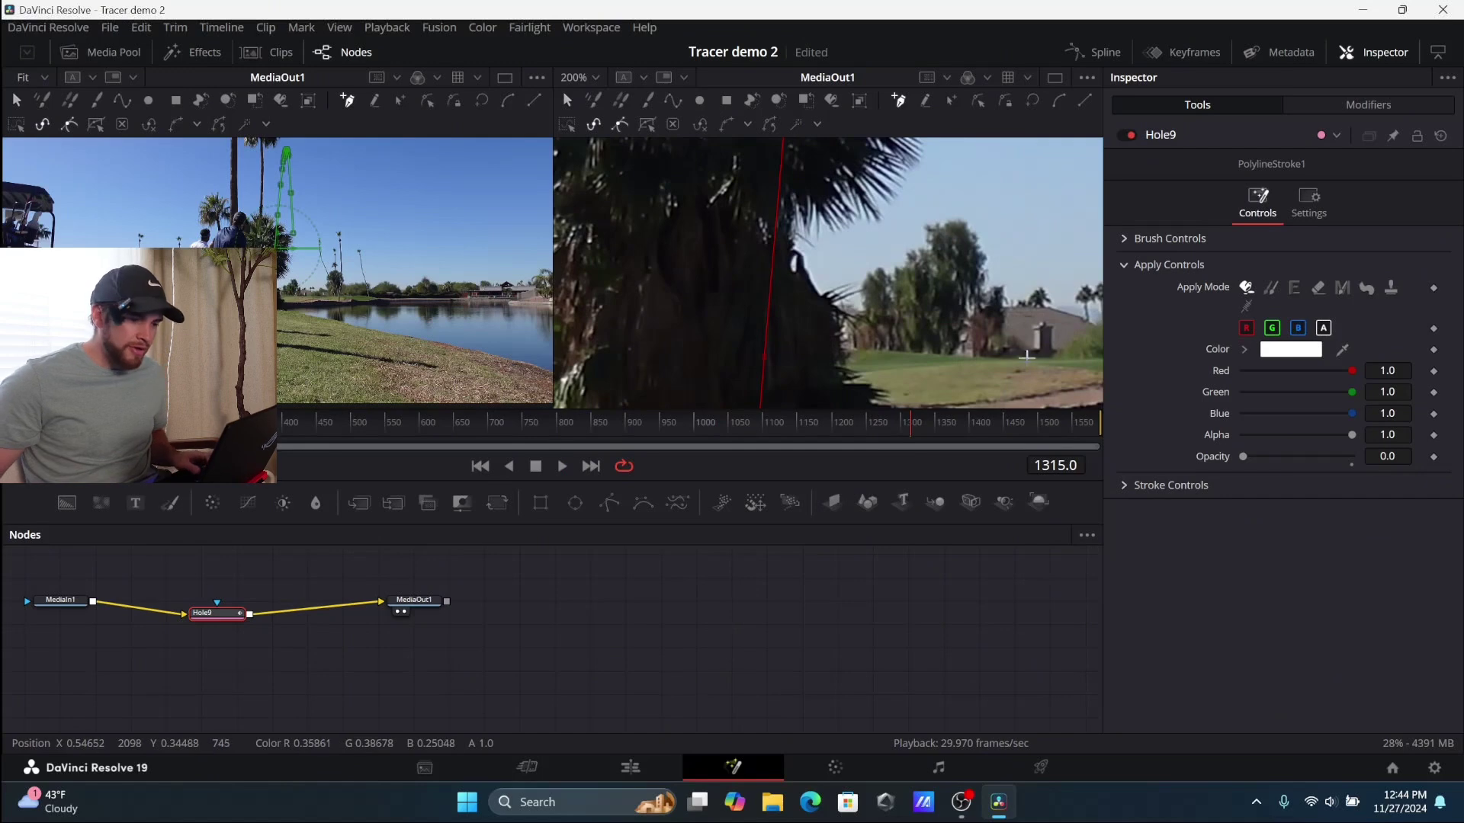
scroll(958, 214, down, 4)
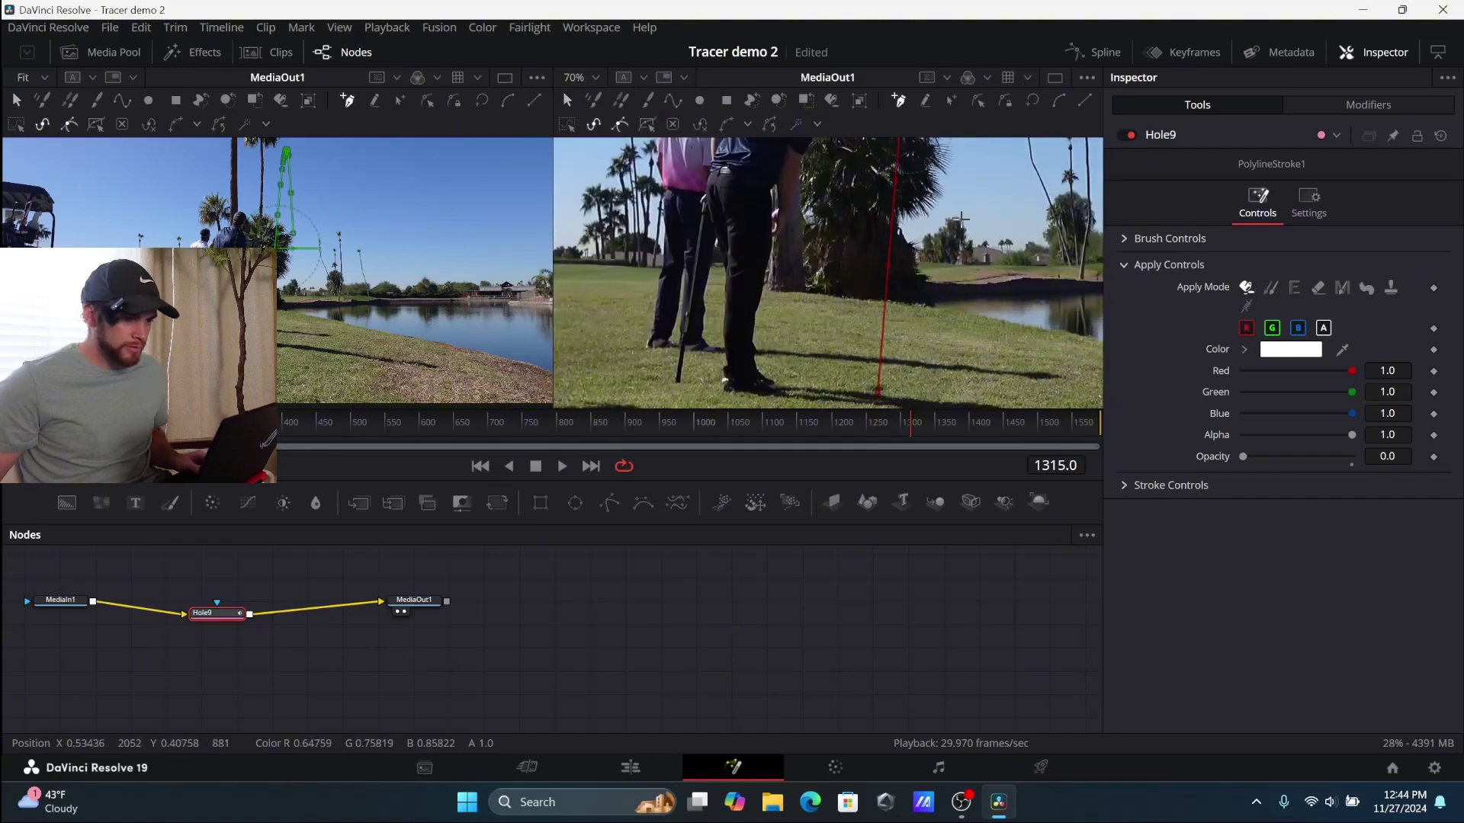
click(948, 262)
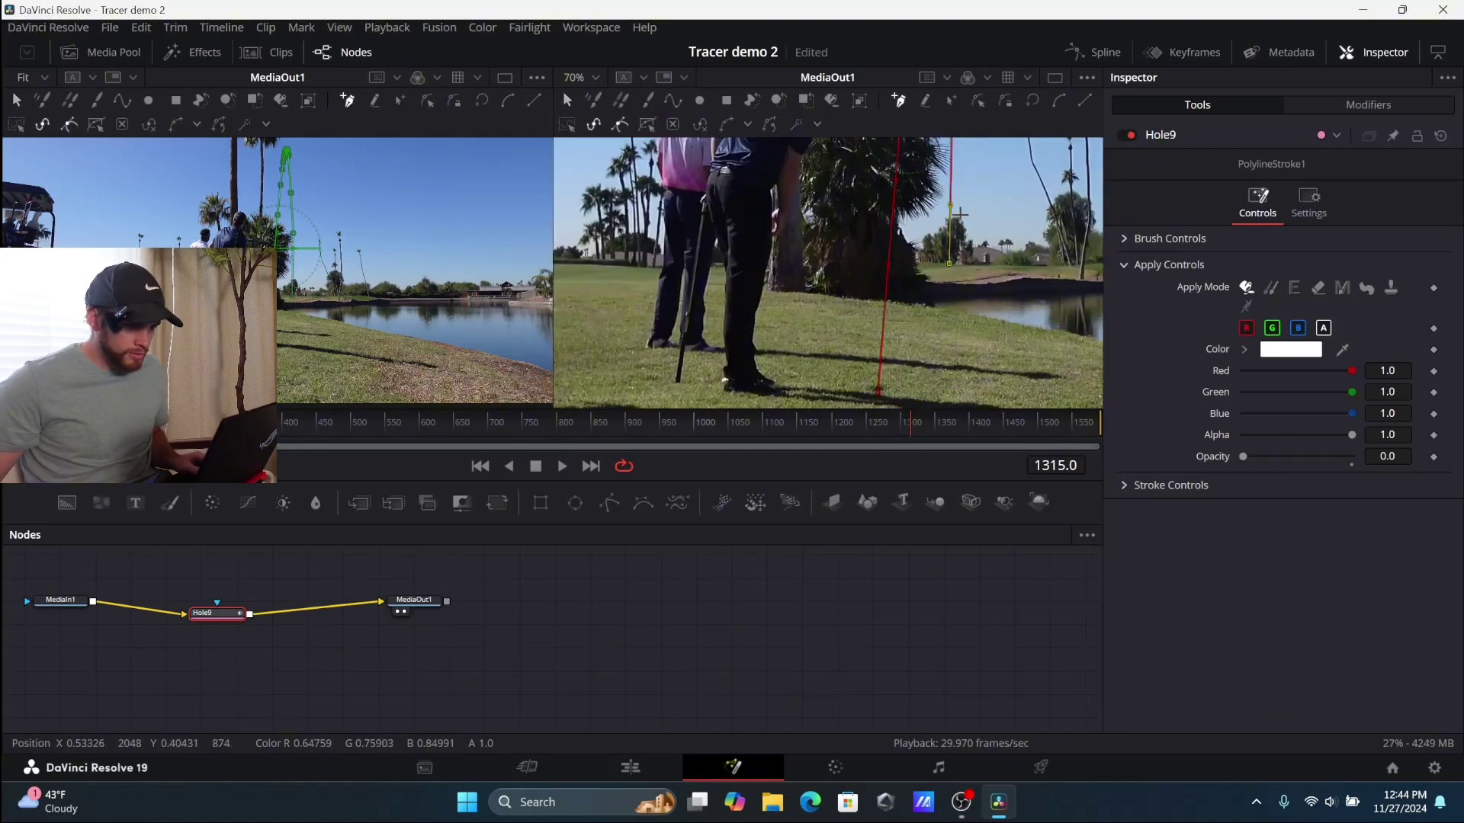
Nudge the polyline's second-to-last point slightly inward to smooth the descent, and check the whole curve against the footage.
scroll(958, 193, down, 1)
scroll(950, 166, up, 4)
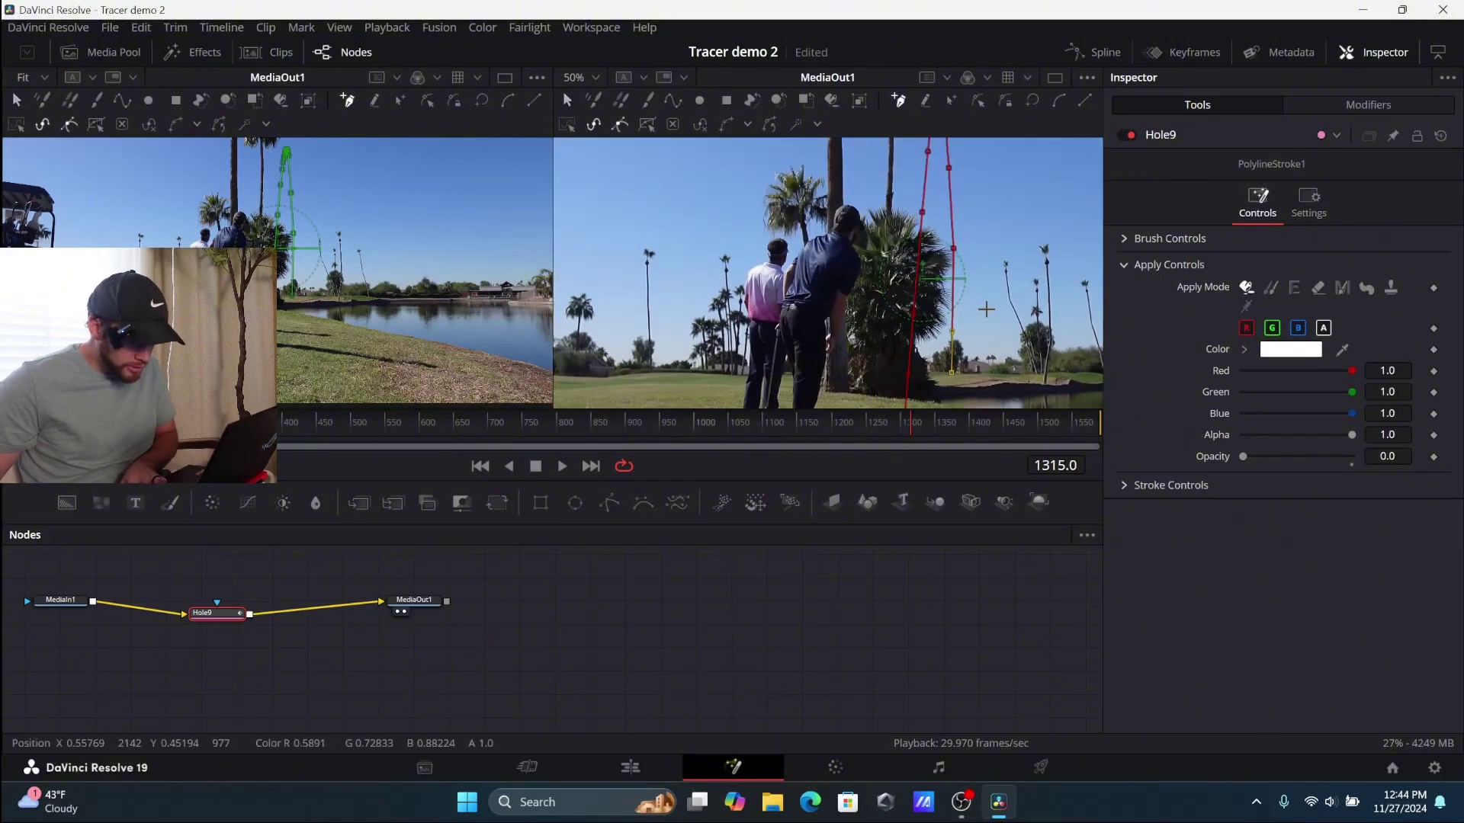
click(951, 222)
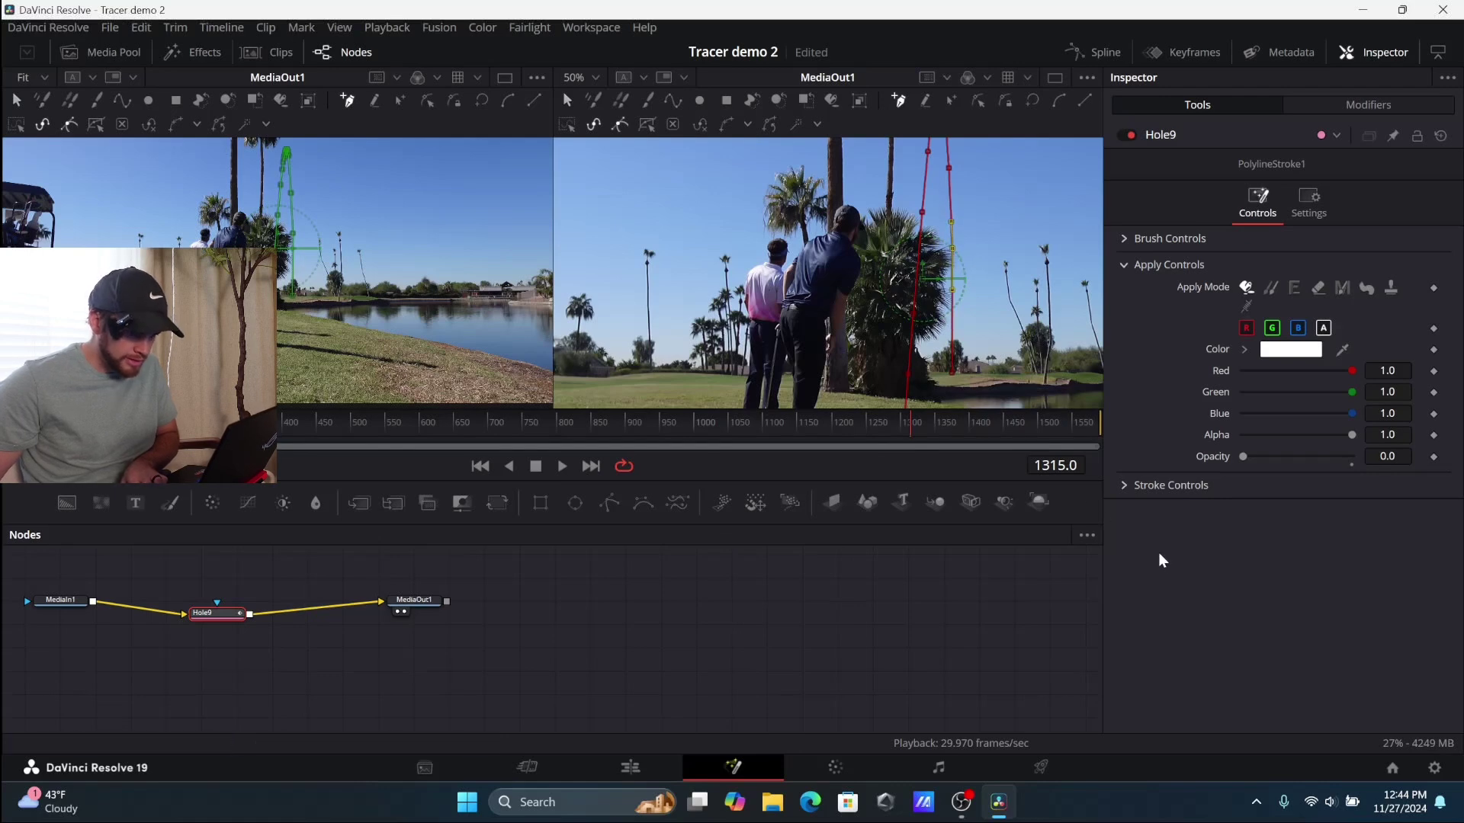
scroll(954, 269, up, 8)
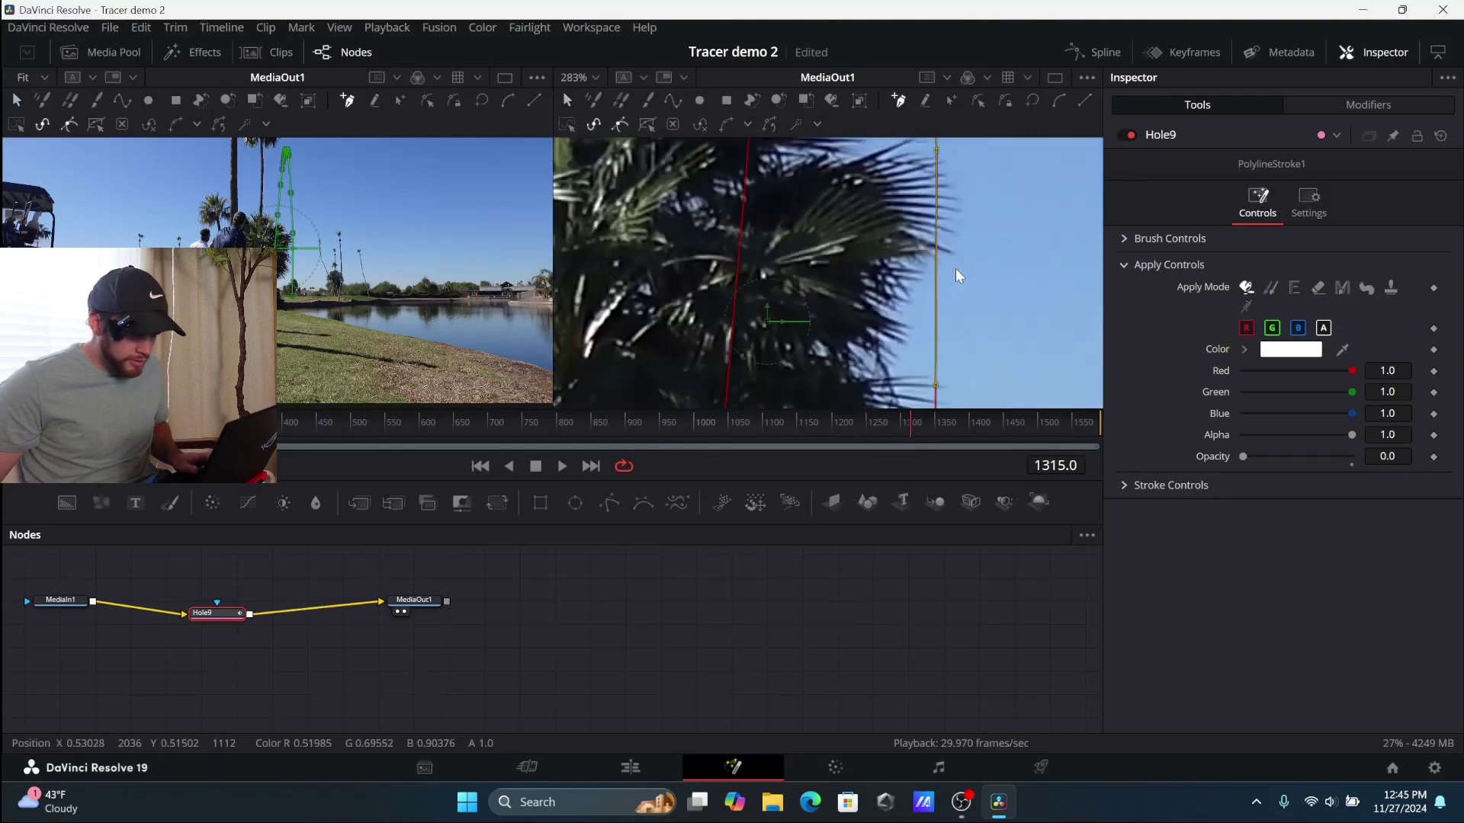
scroll(955, 269, down, 2)
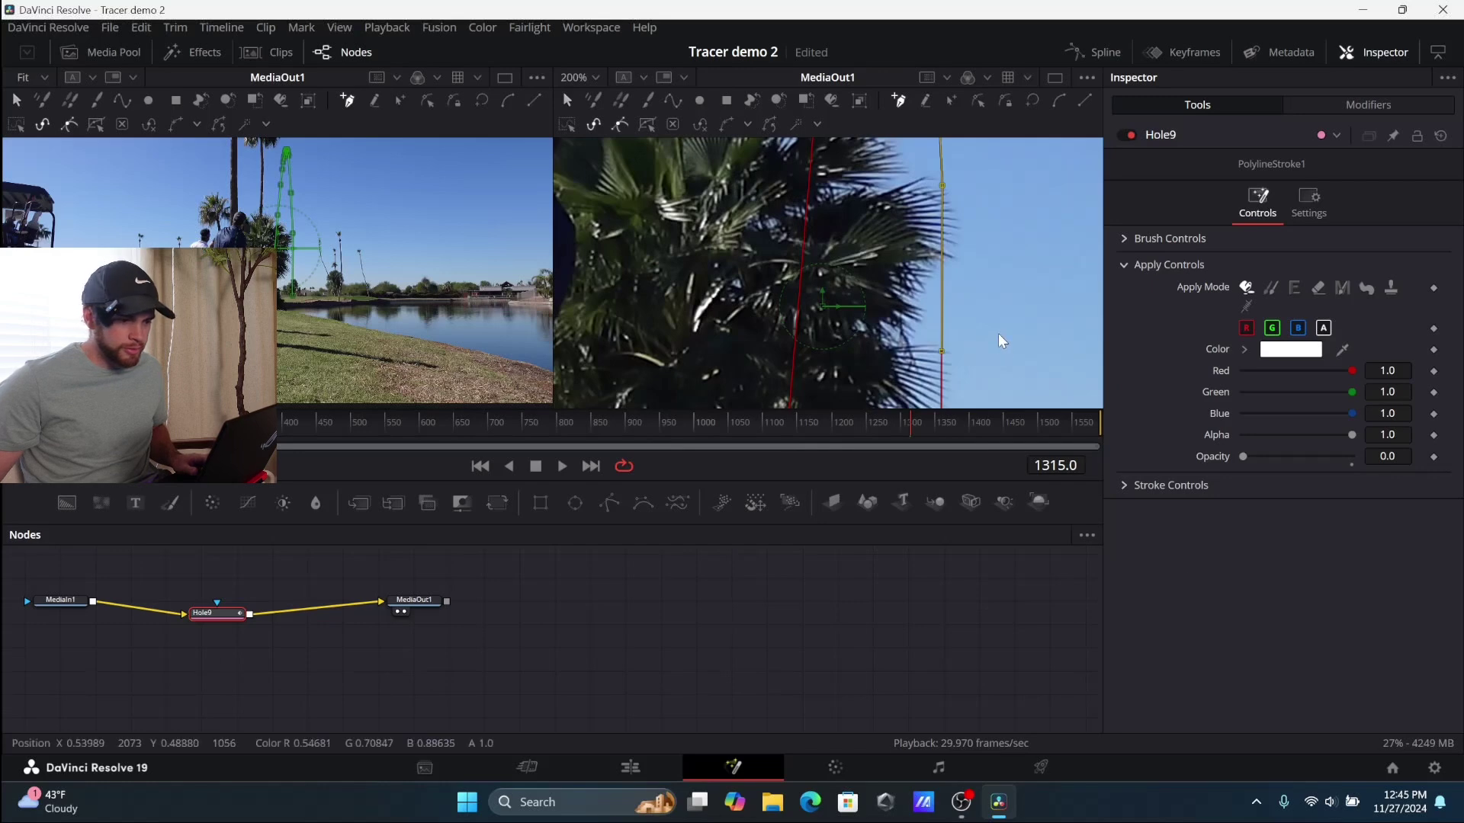
scroll(995, 316, down, 2)
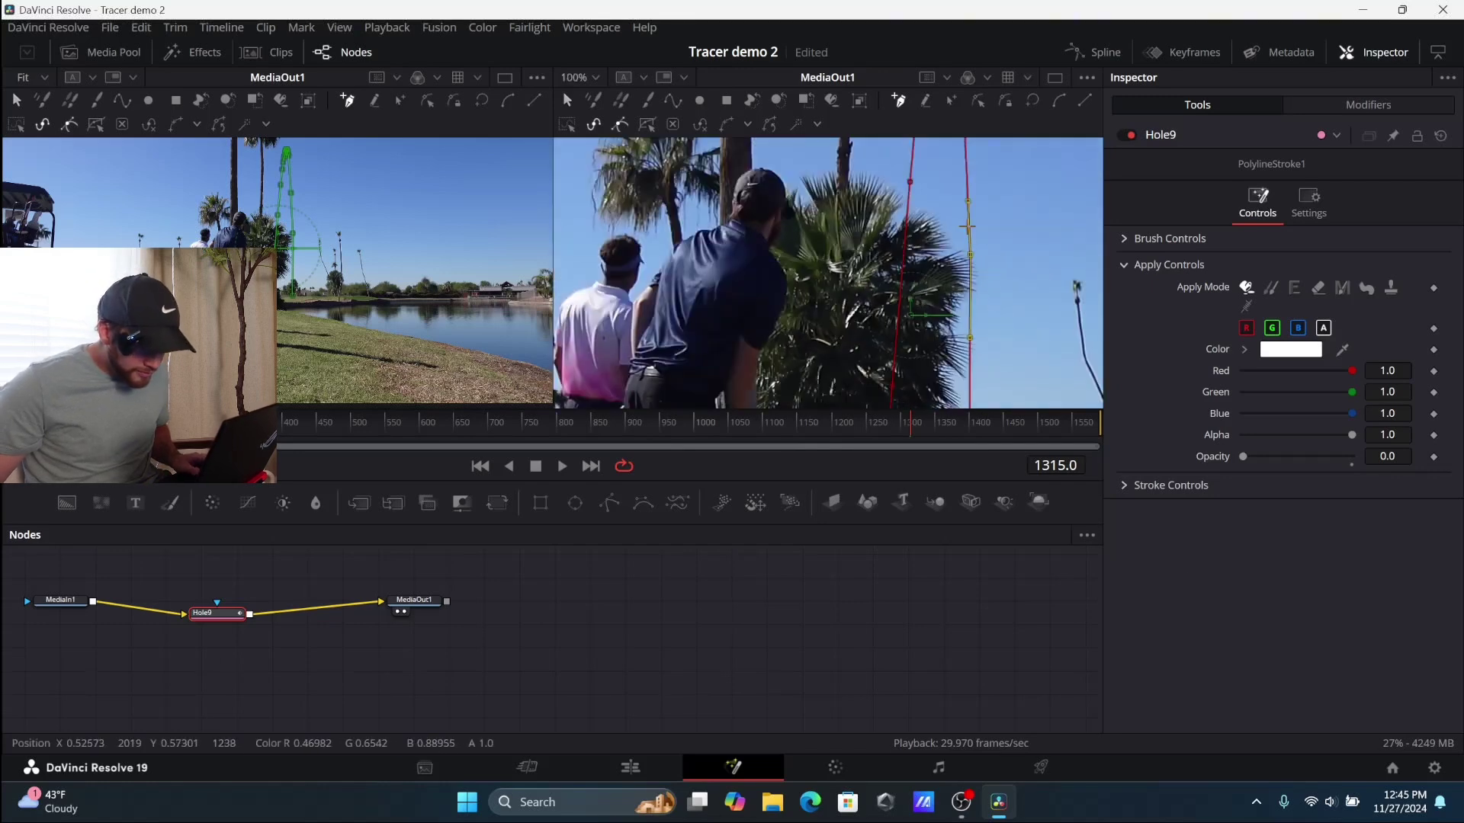
scroll(966, 216, up, 2)
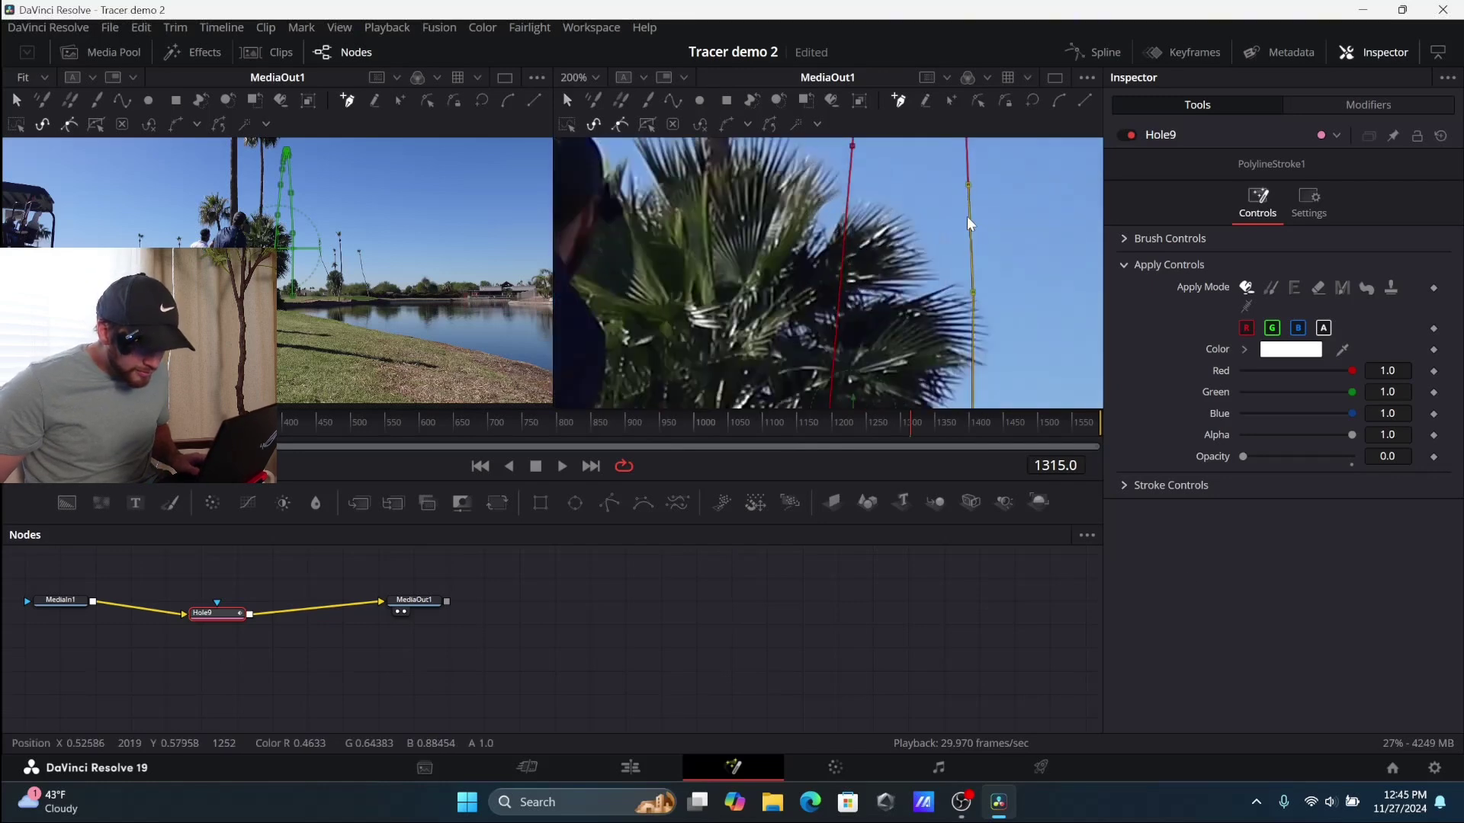
click(972, 292)
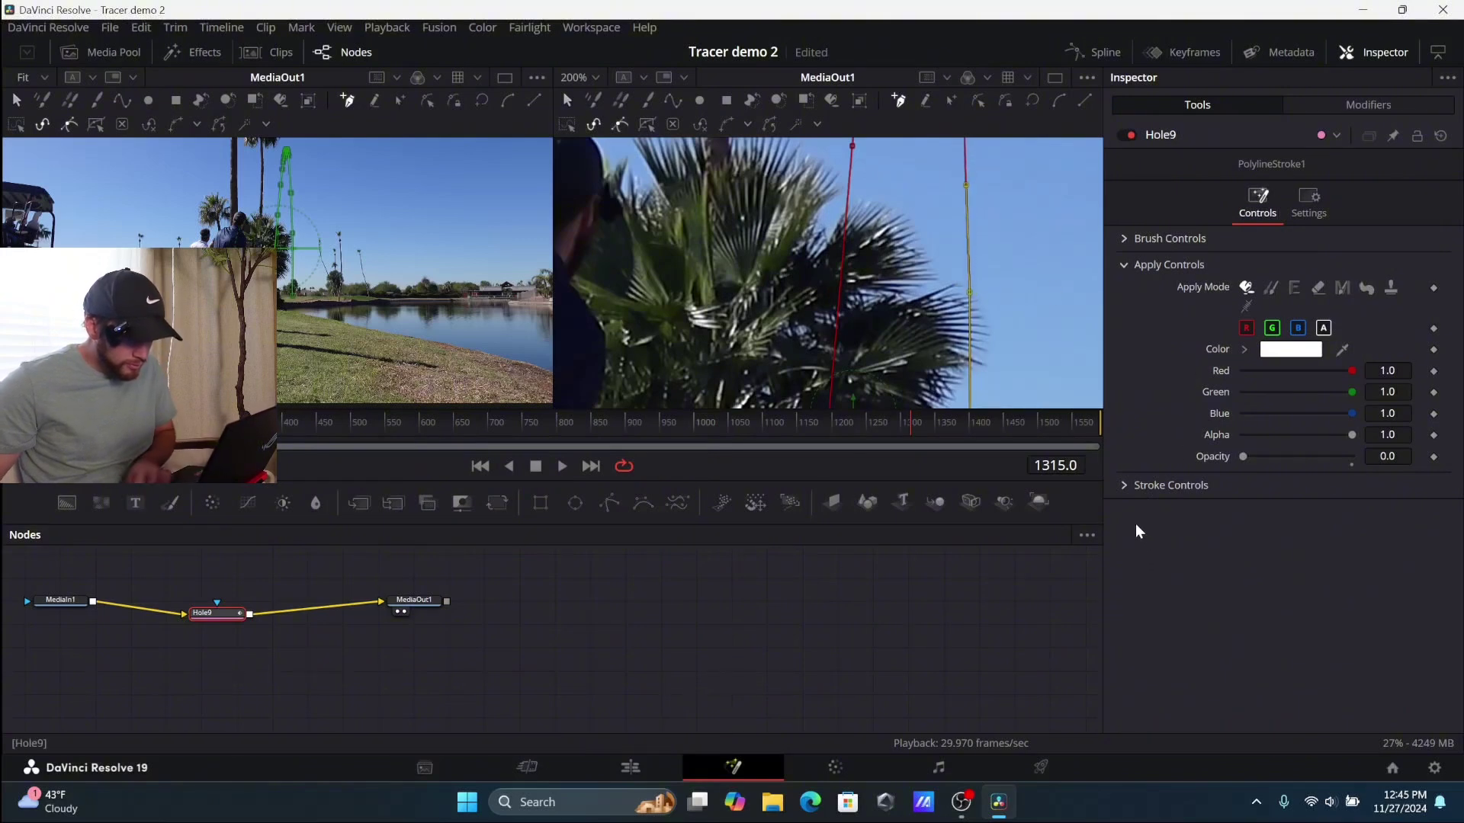
scroll(1012, 298, down, 2)
scroll(1026, 252, down, 3)
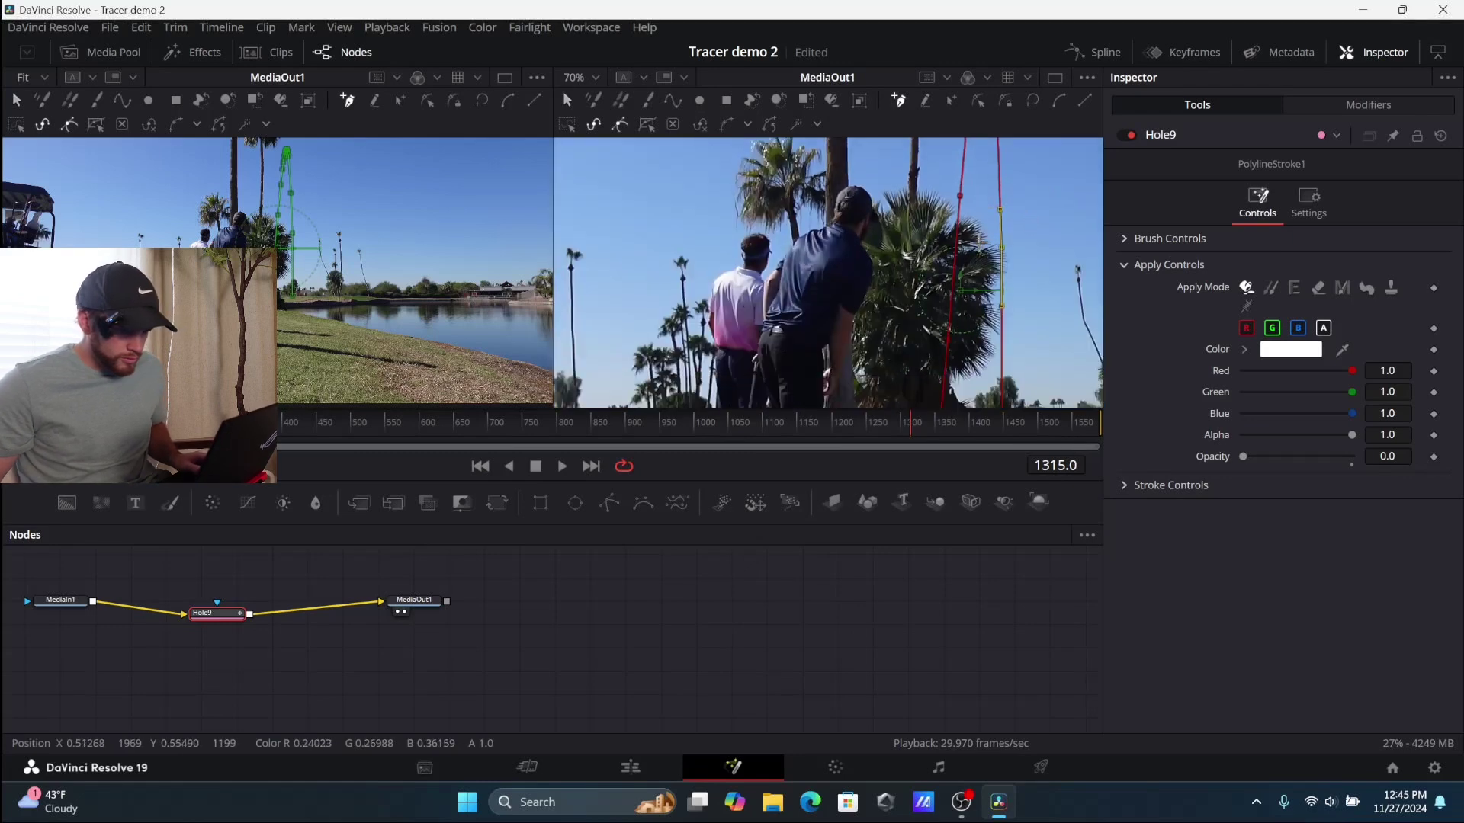
scroll(1036, 187, up, 1)
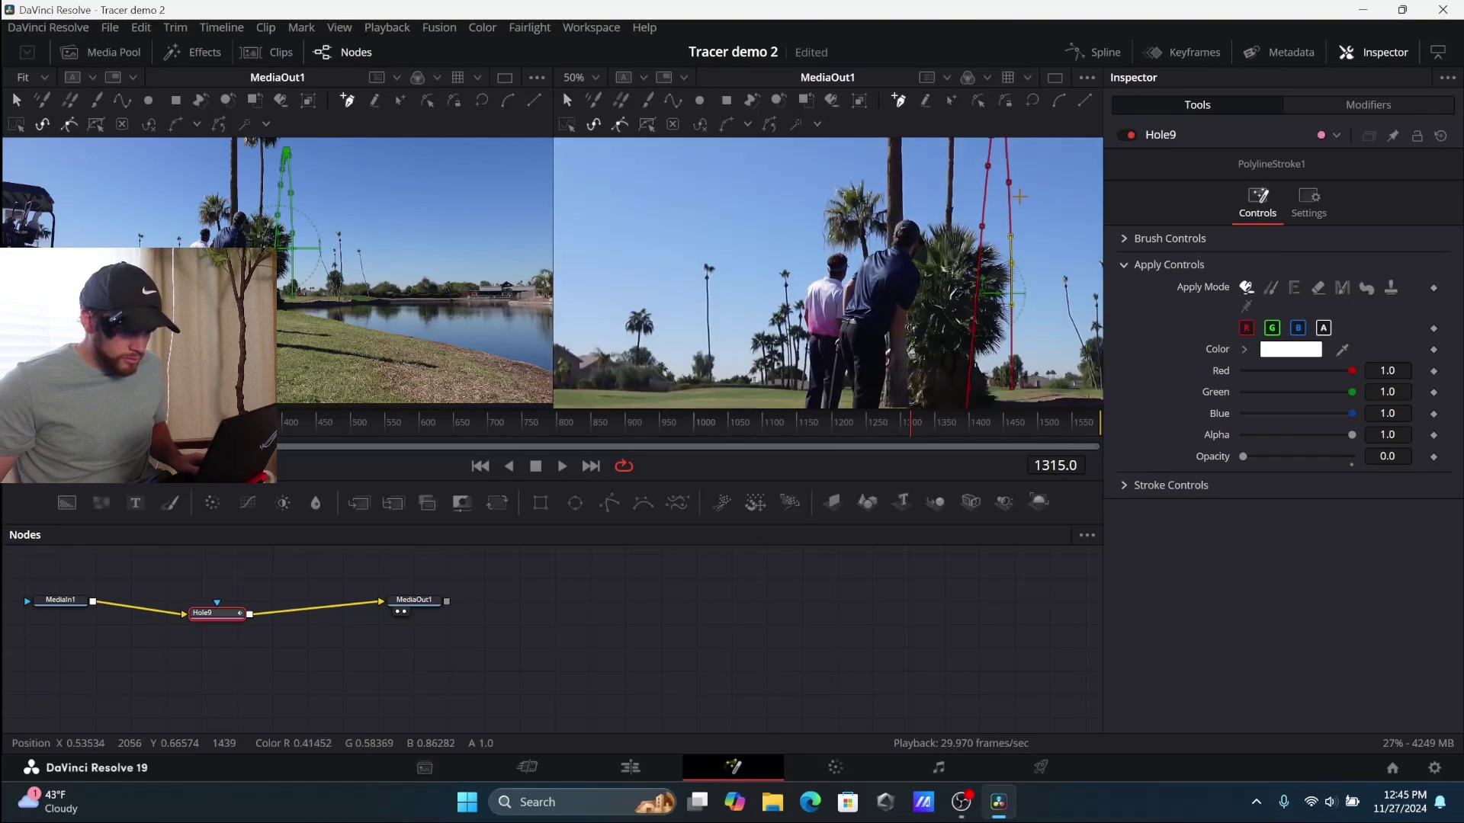
scroll(1020, 197, up, 3)
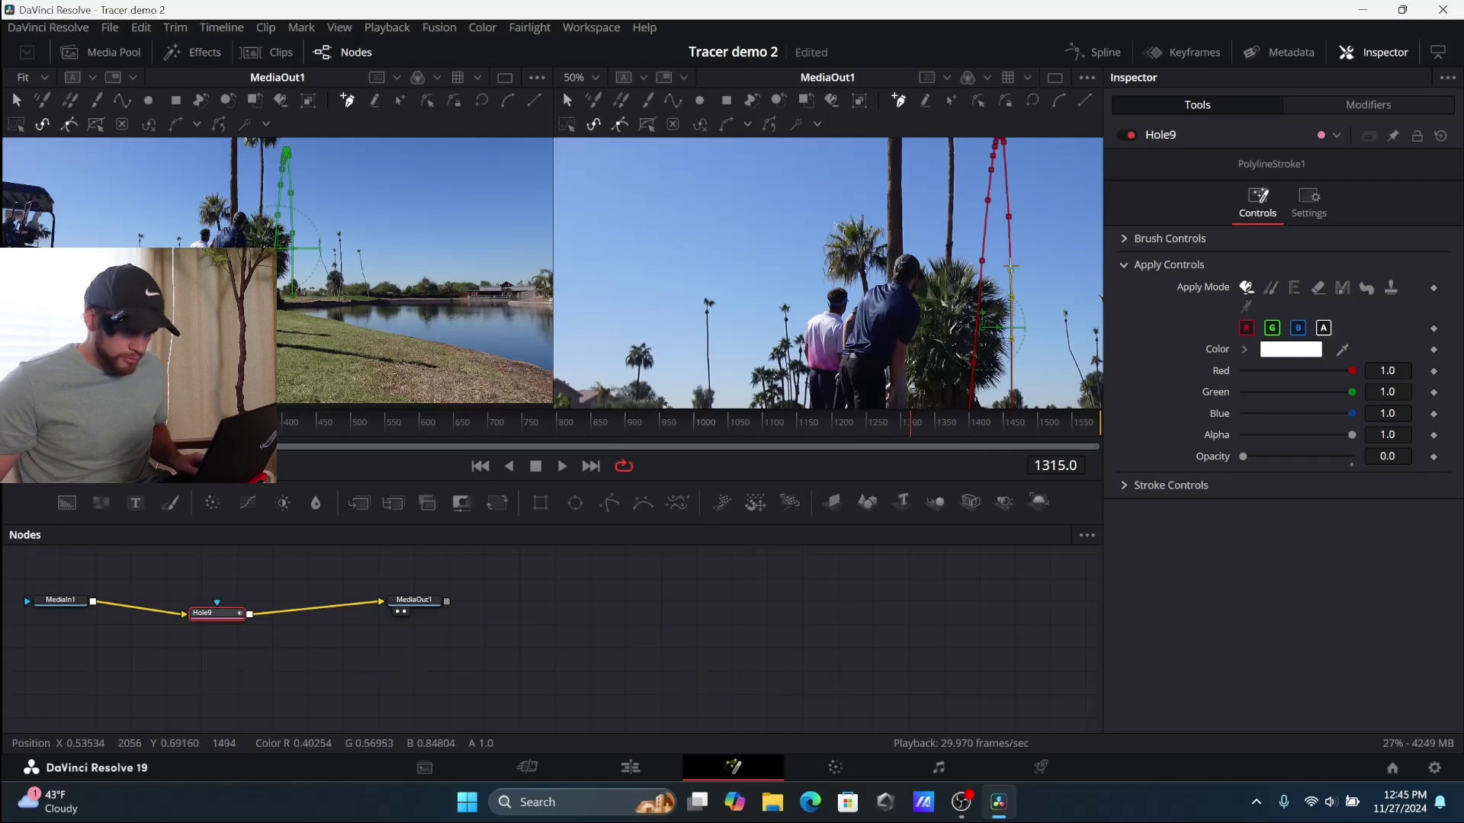
scroll(1010, 267, down, 1)
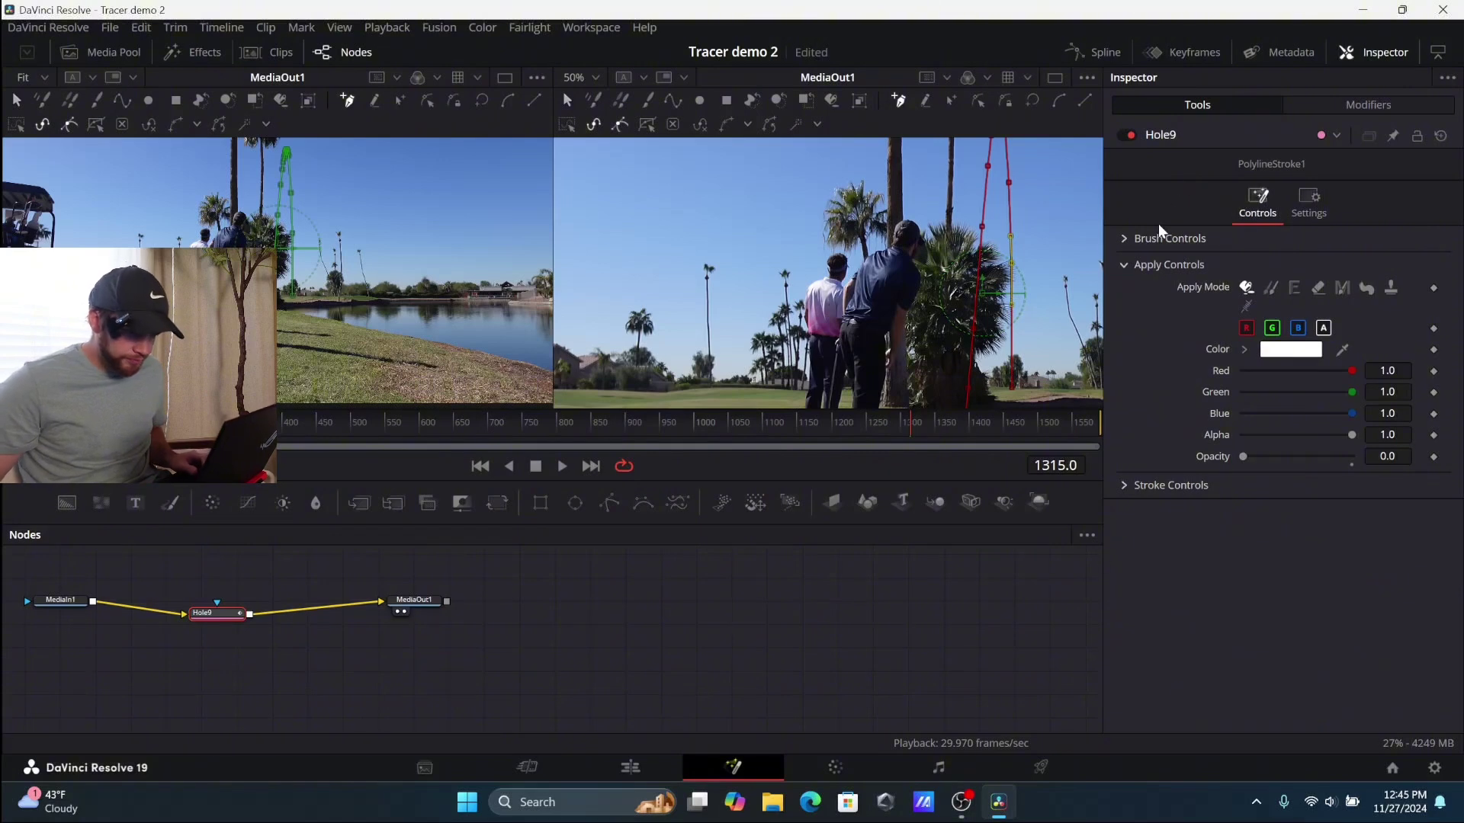
scroll(891, 282, down, 2)
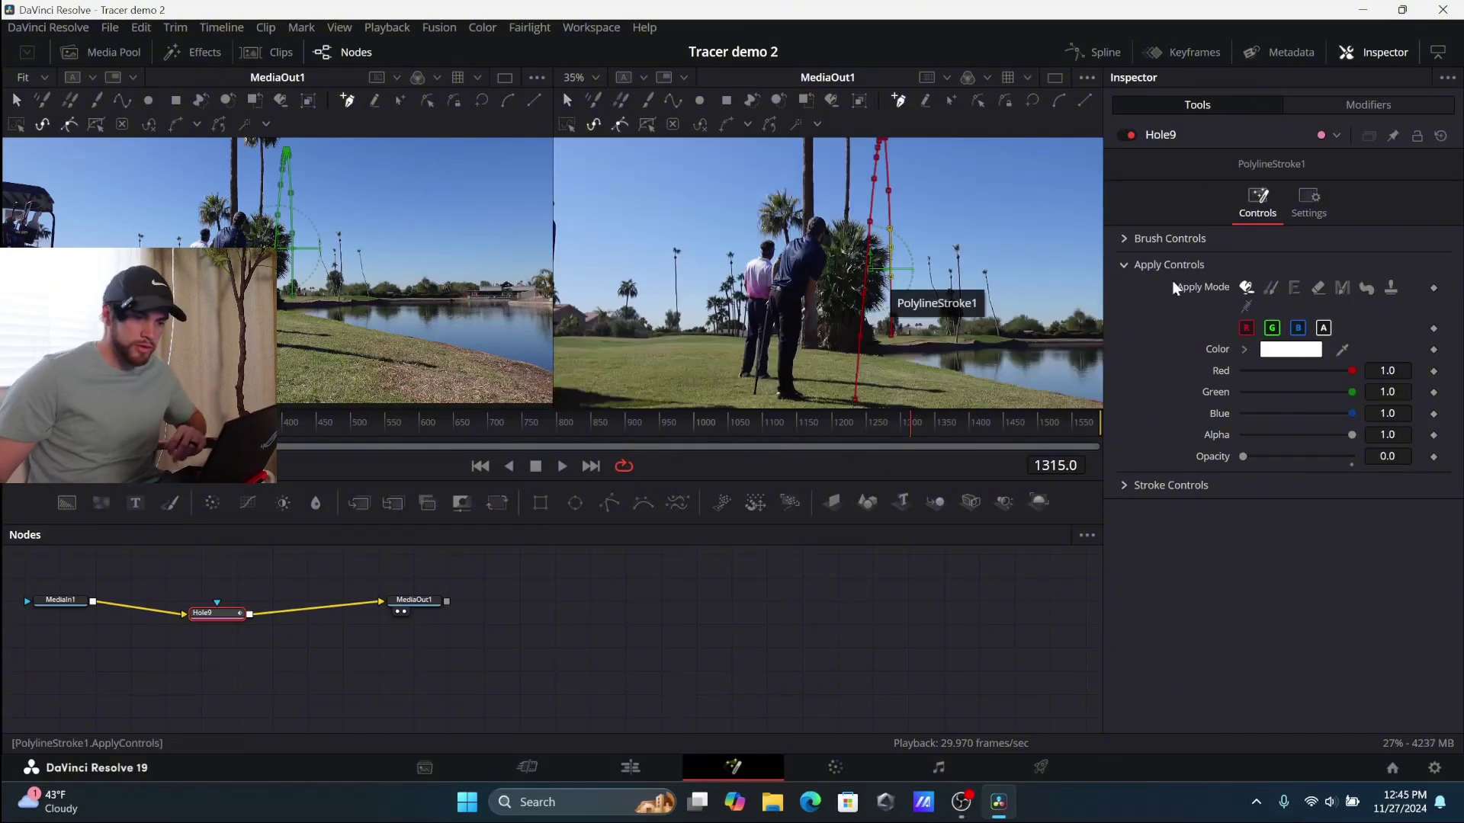
Show the polyline stroke's brush settings and choose the soft brush shape.
click(1116, 239)
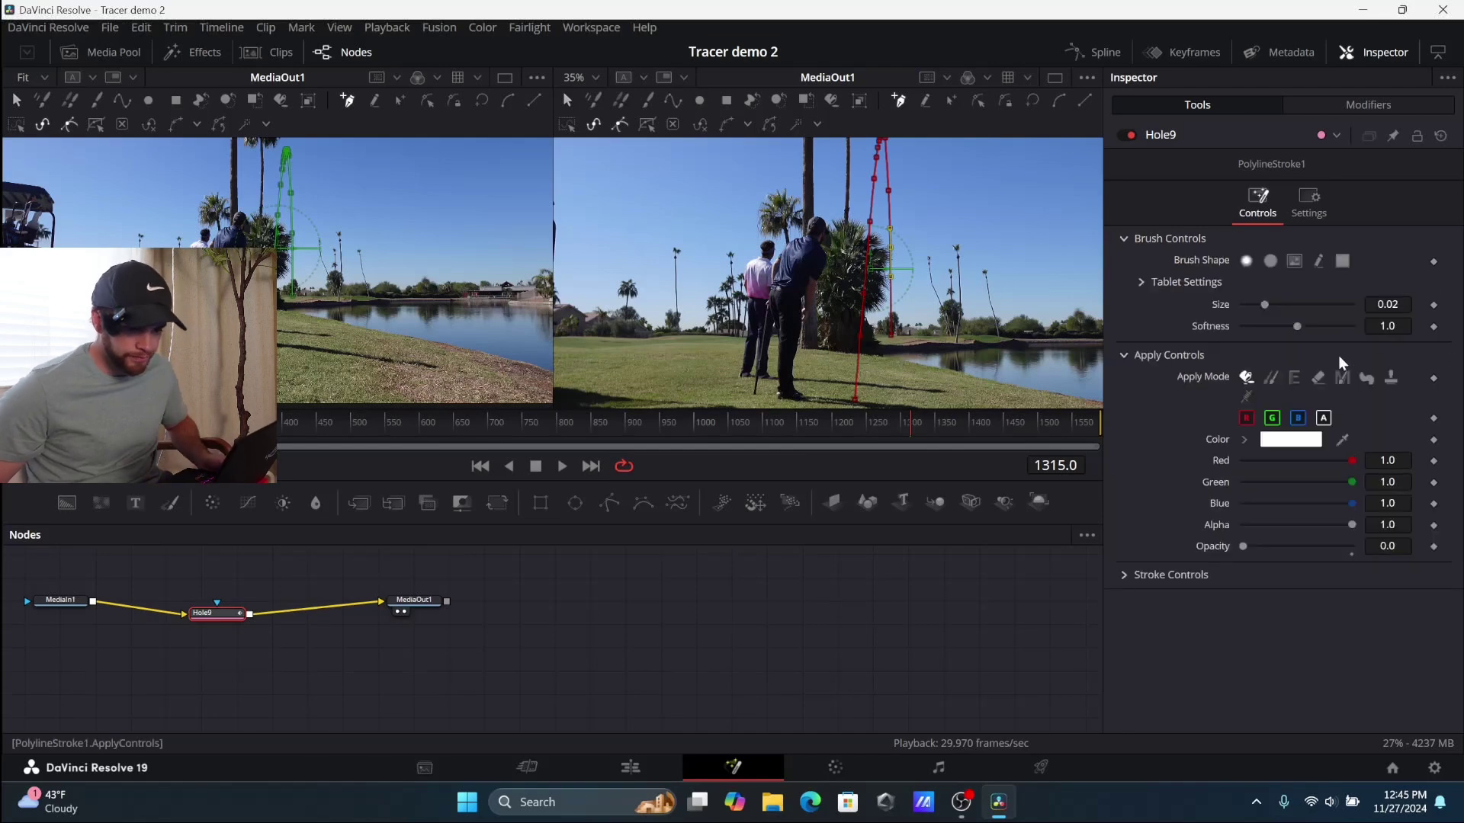
click(1126, 239)
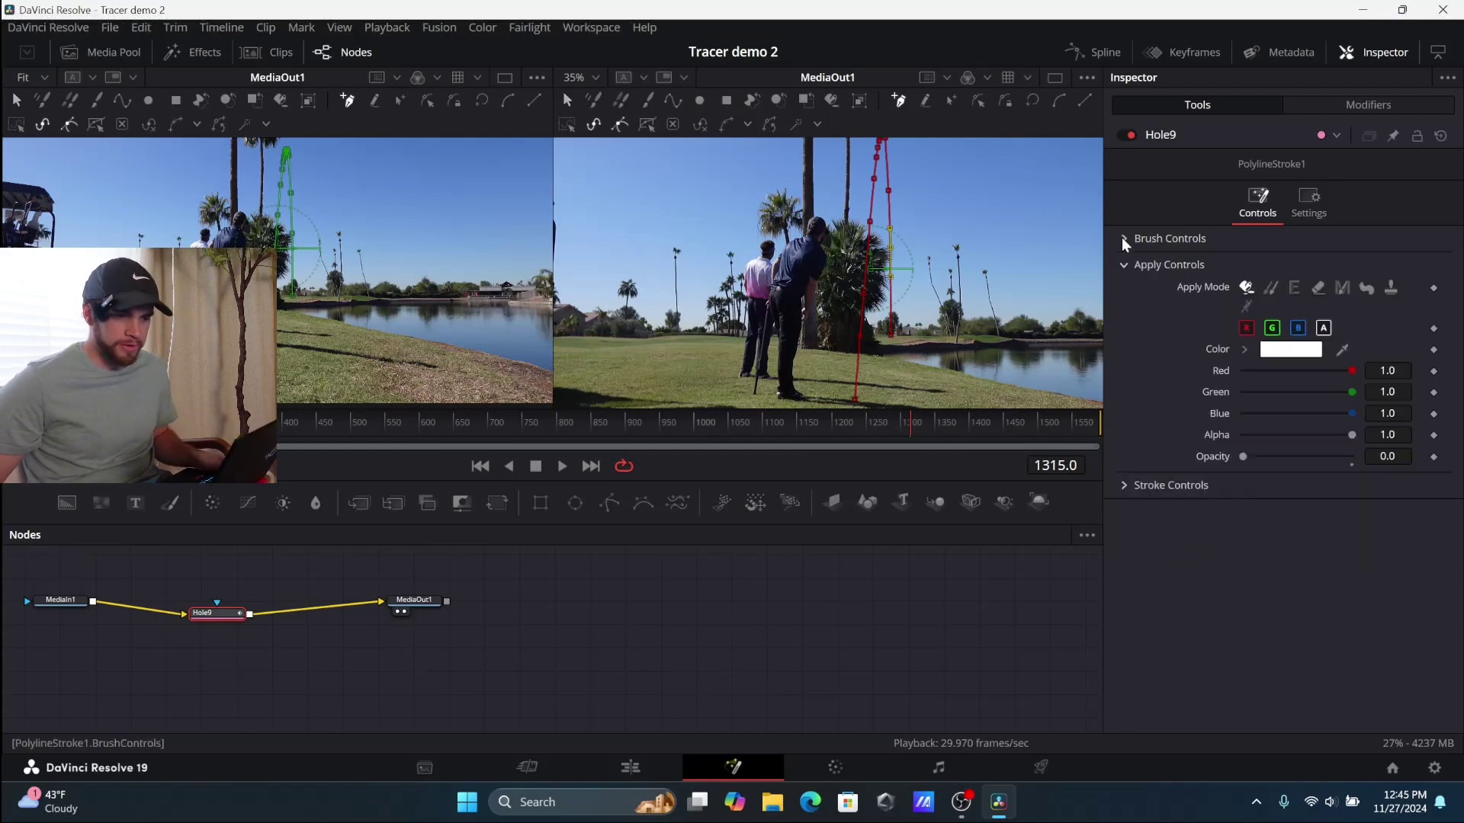
click(1126, 238)
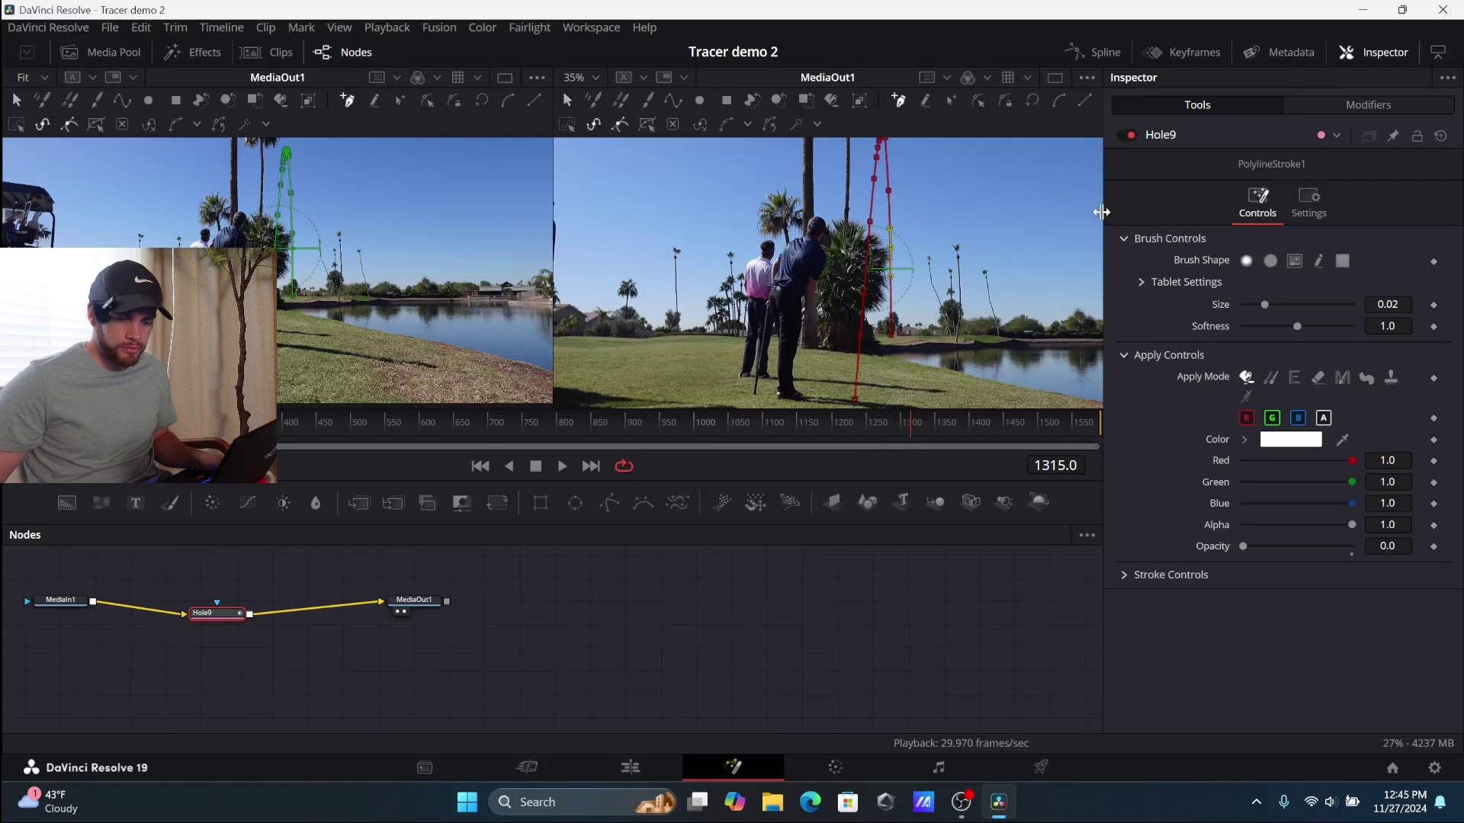
click(1267, 264)
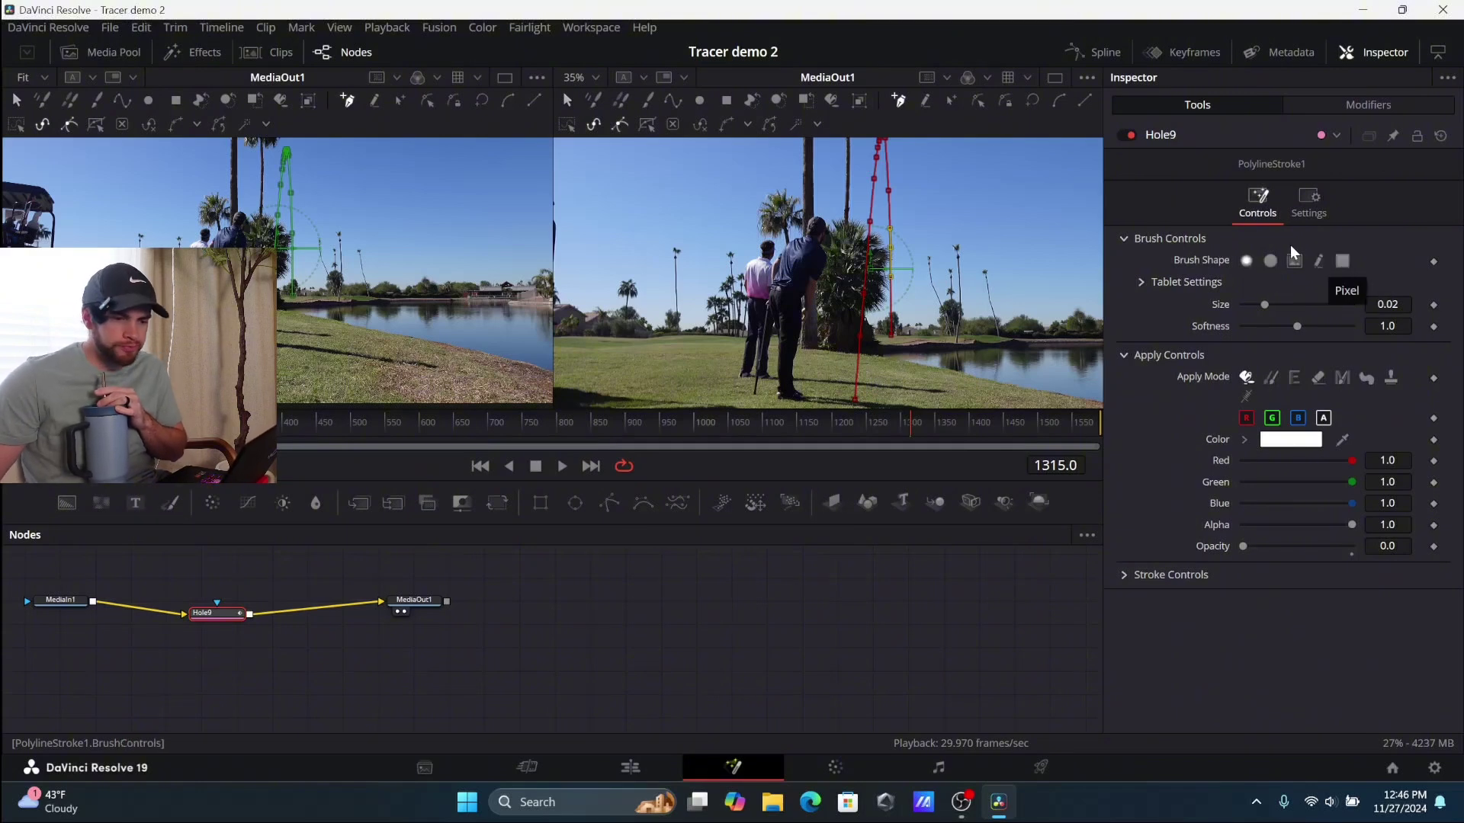
click(1248, 262)
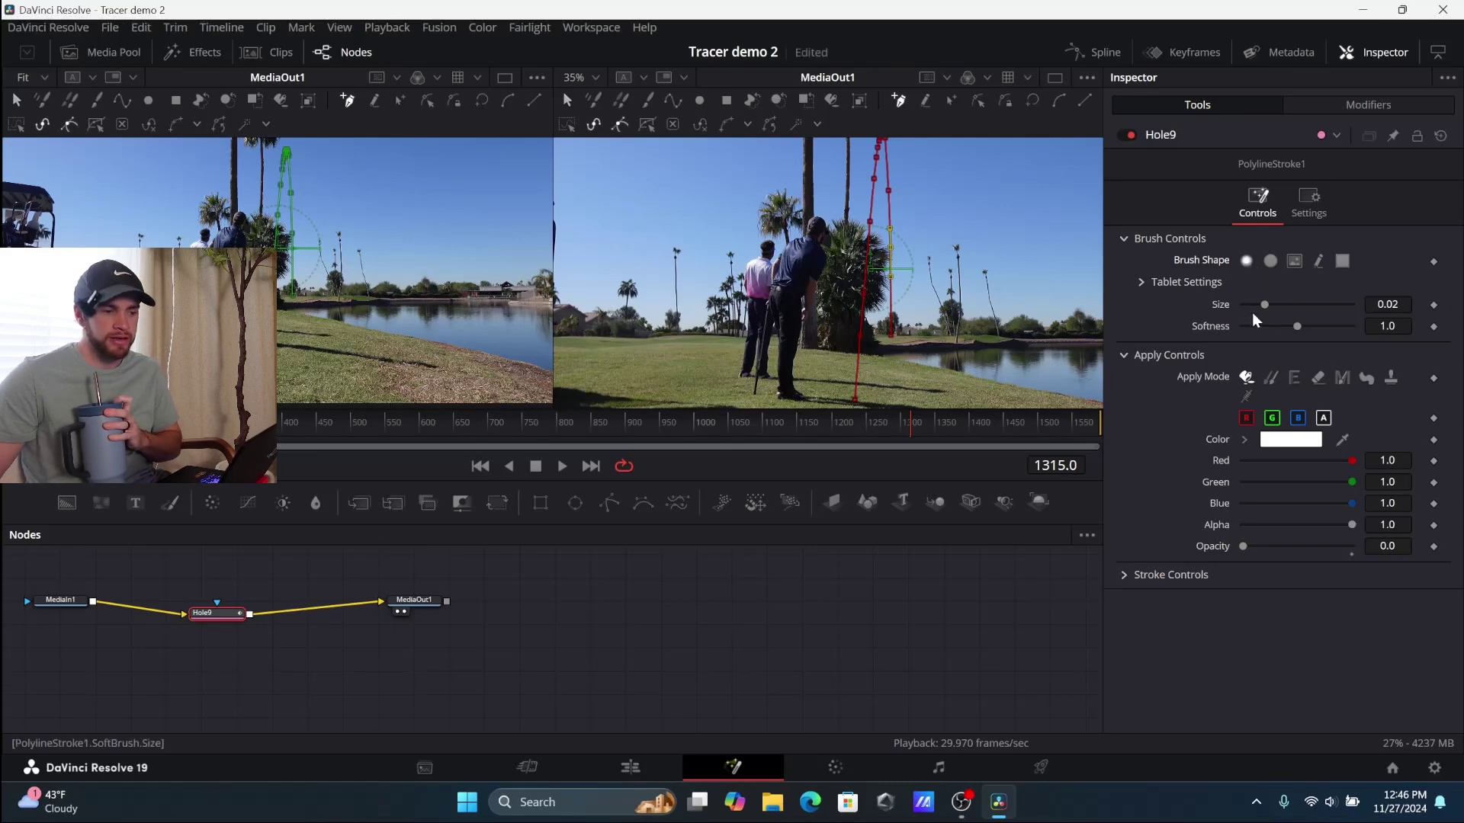
Set the stroke's brush size to 0.01 and its softness to 0.93.
click(1388, 304)
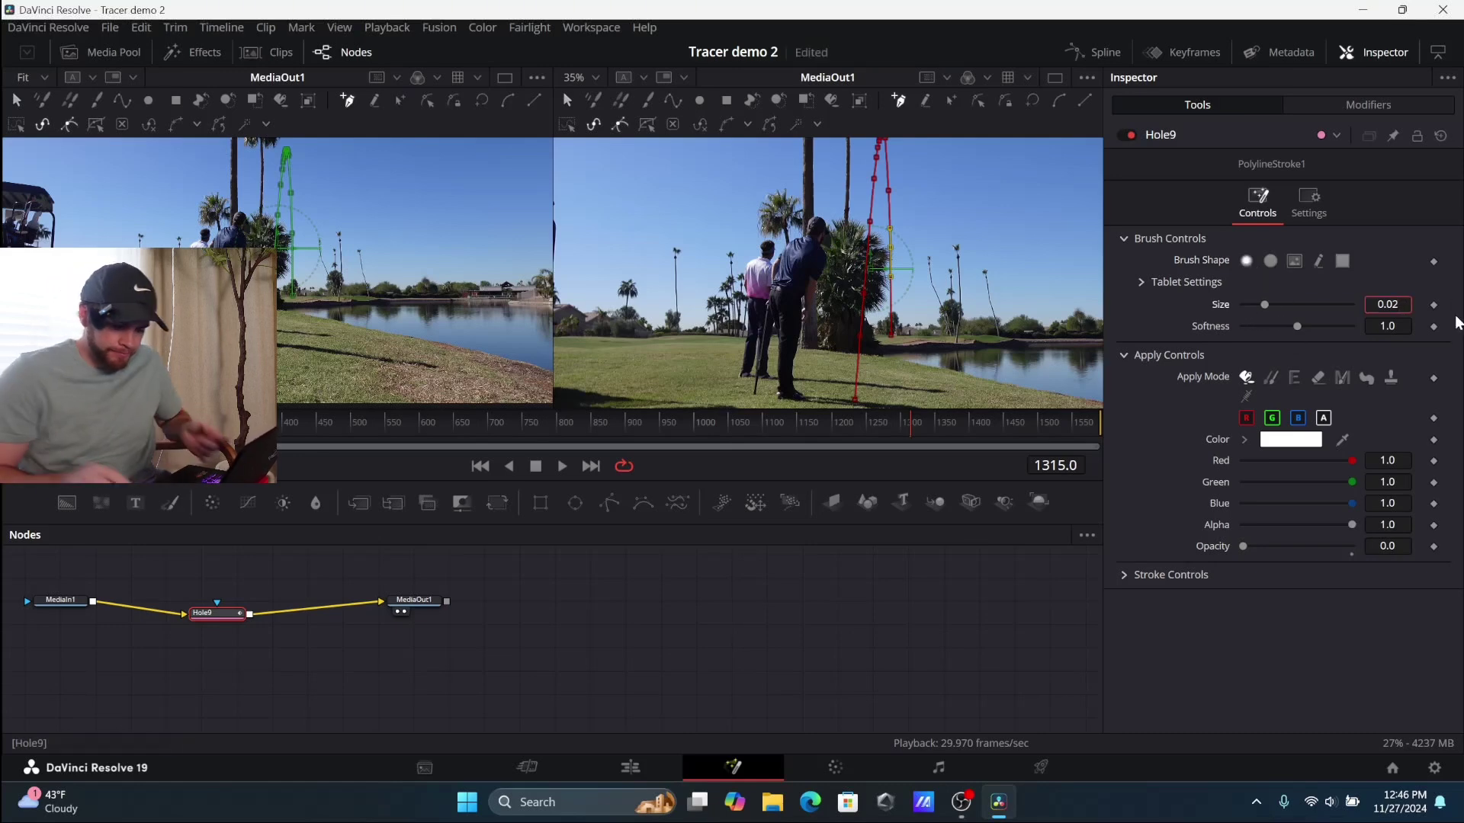
key(BackSpace)
text(1)
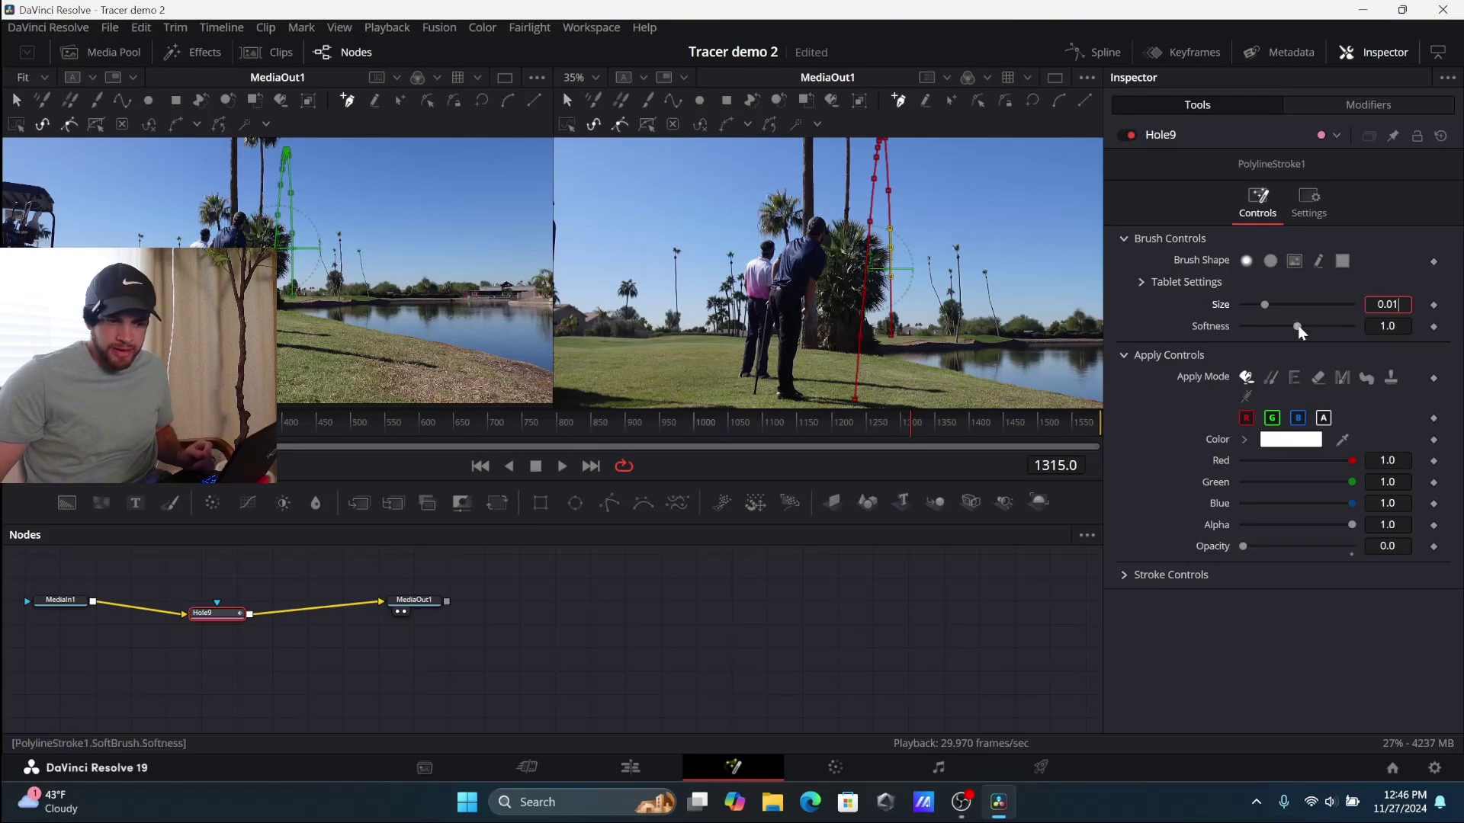
drag(1299, 324, 1293, 332)
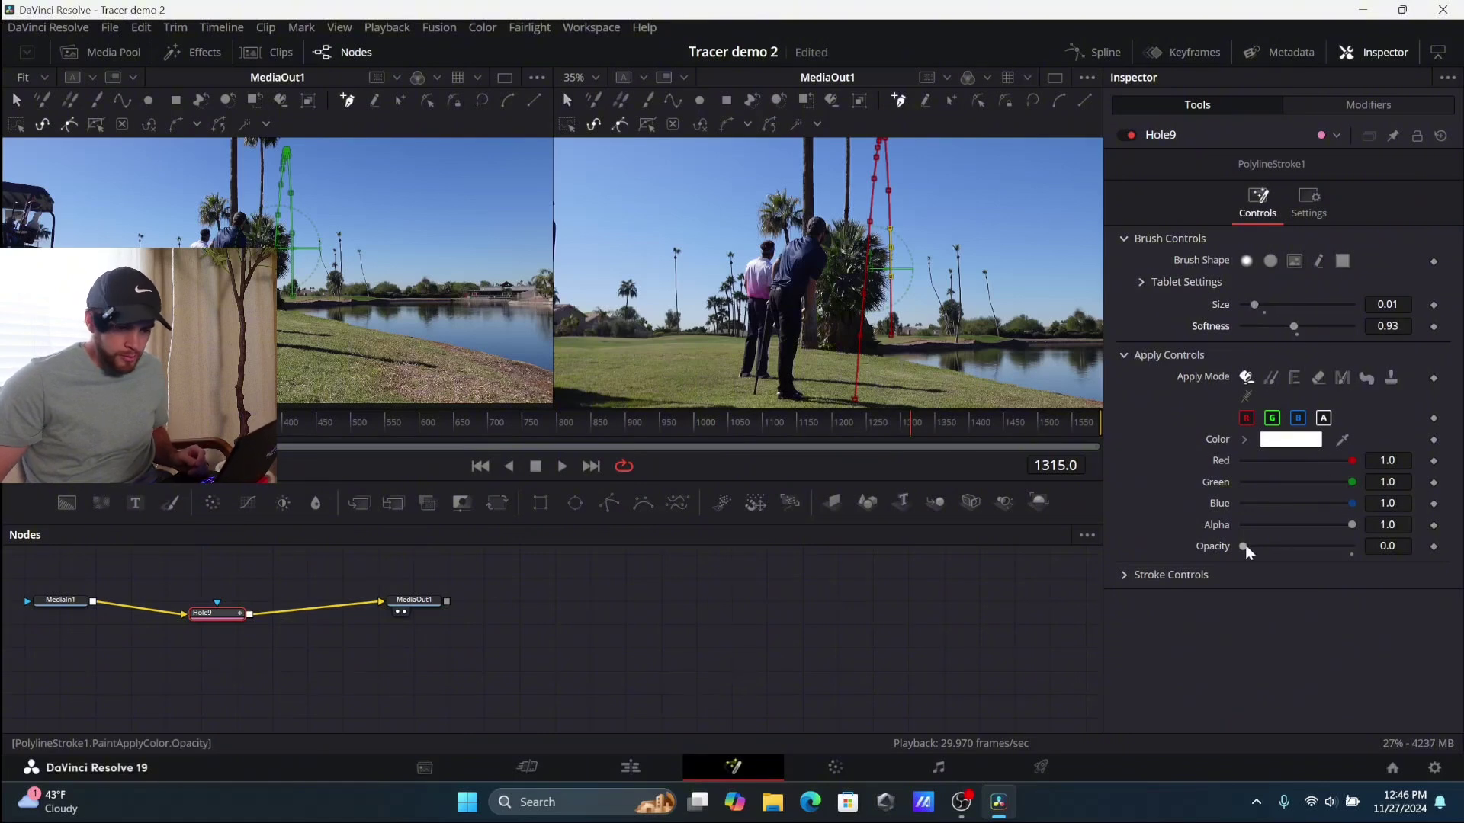
Raise the polyline stroke's opacity to 1.0 and set its color to pure red (#ff0000).
drag(1245, 546, 1388, 556)
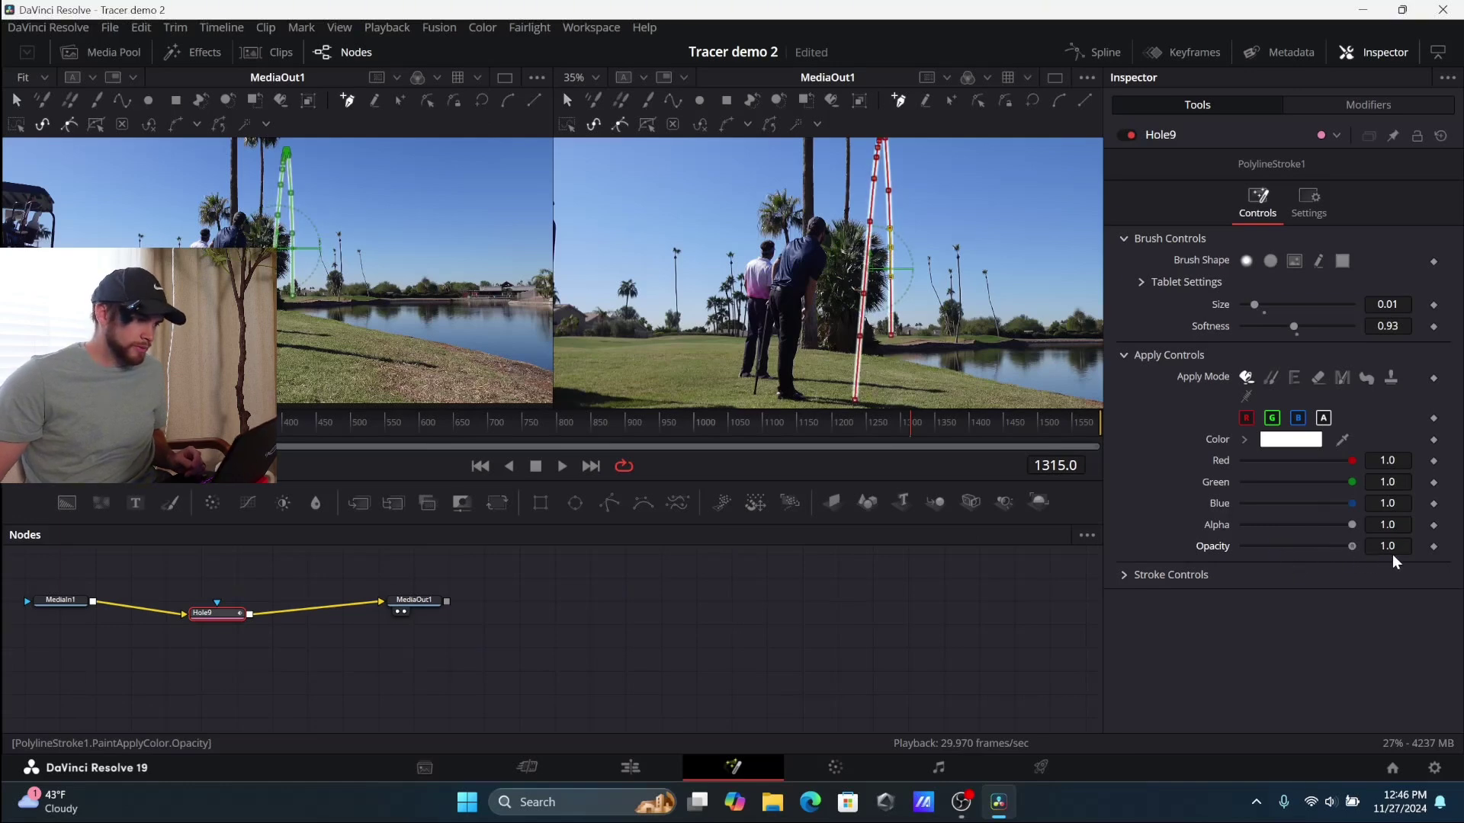
scroll(881, 331, up, 5)
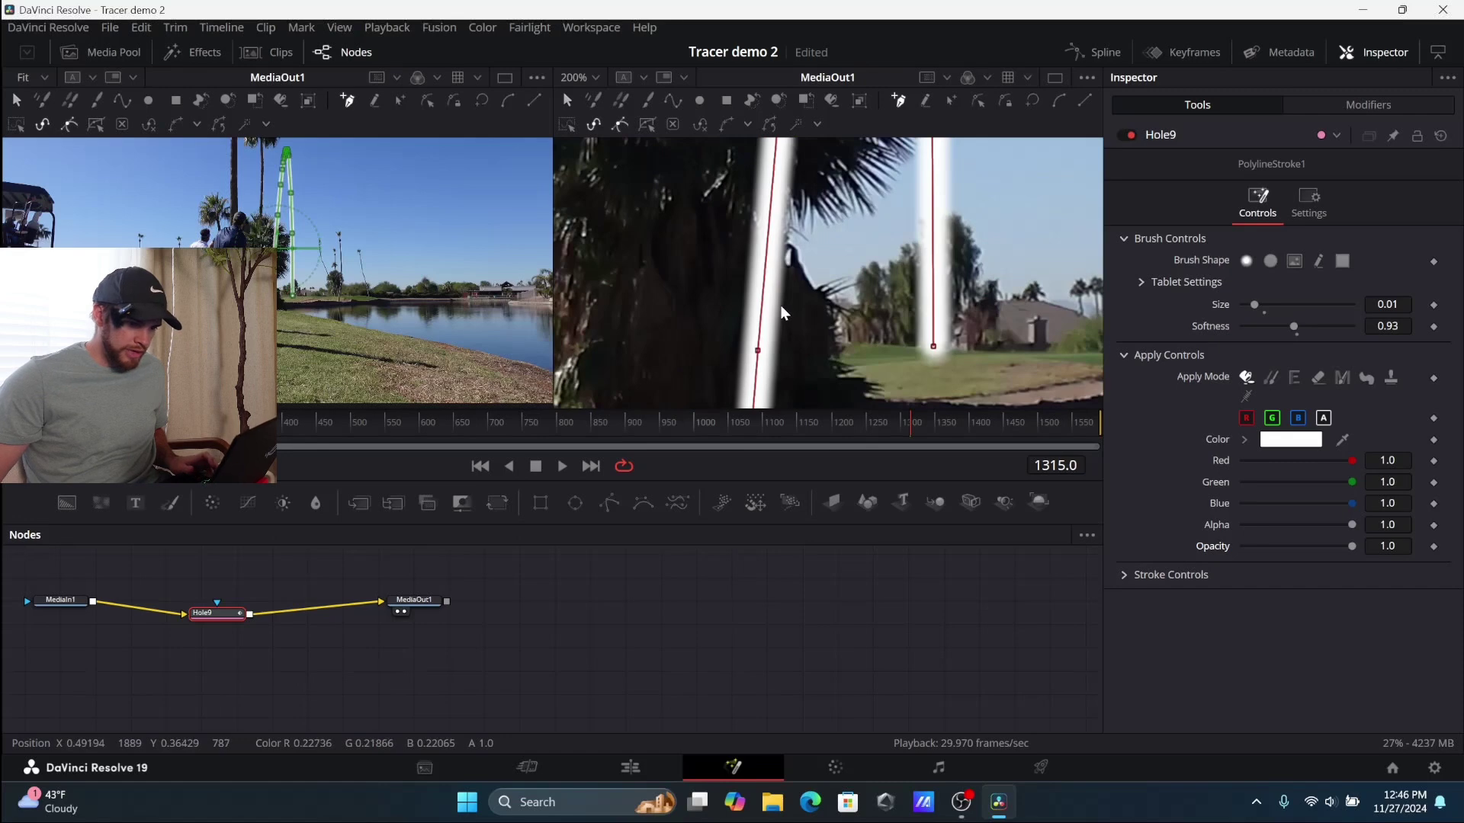
click(1290, 439)
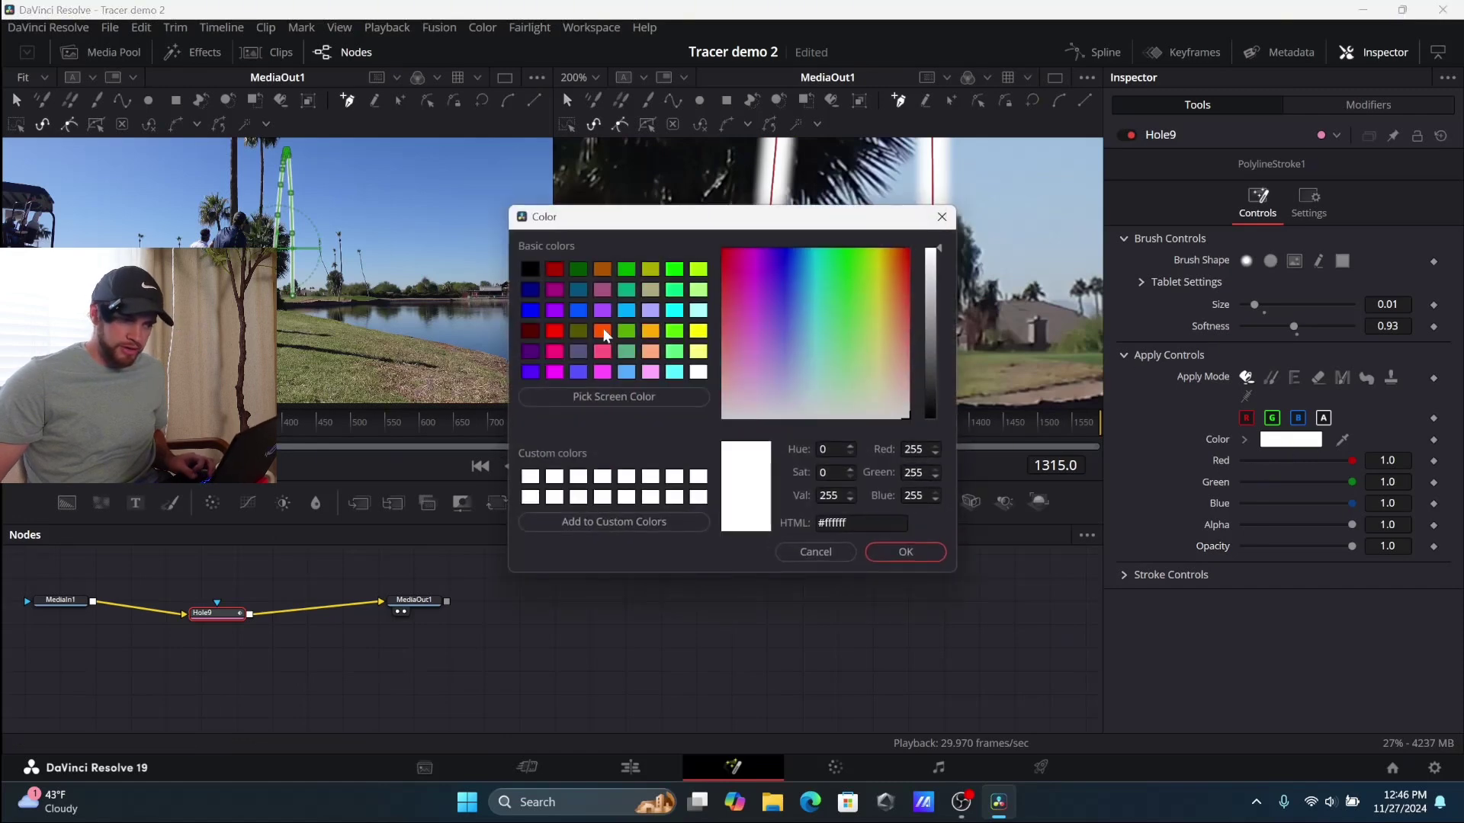
click(554, 331)
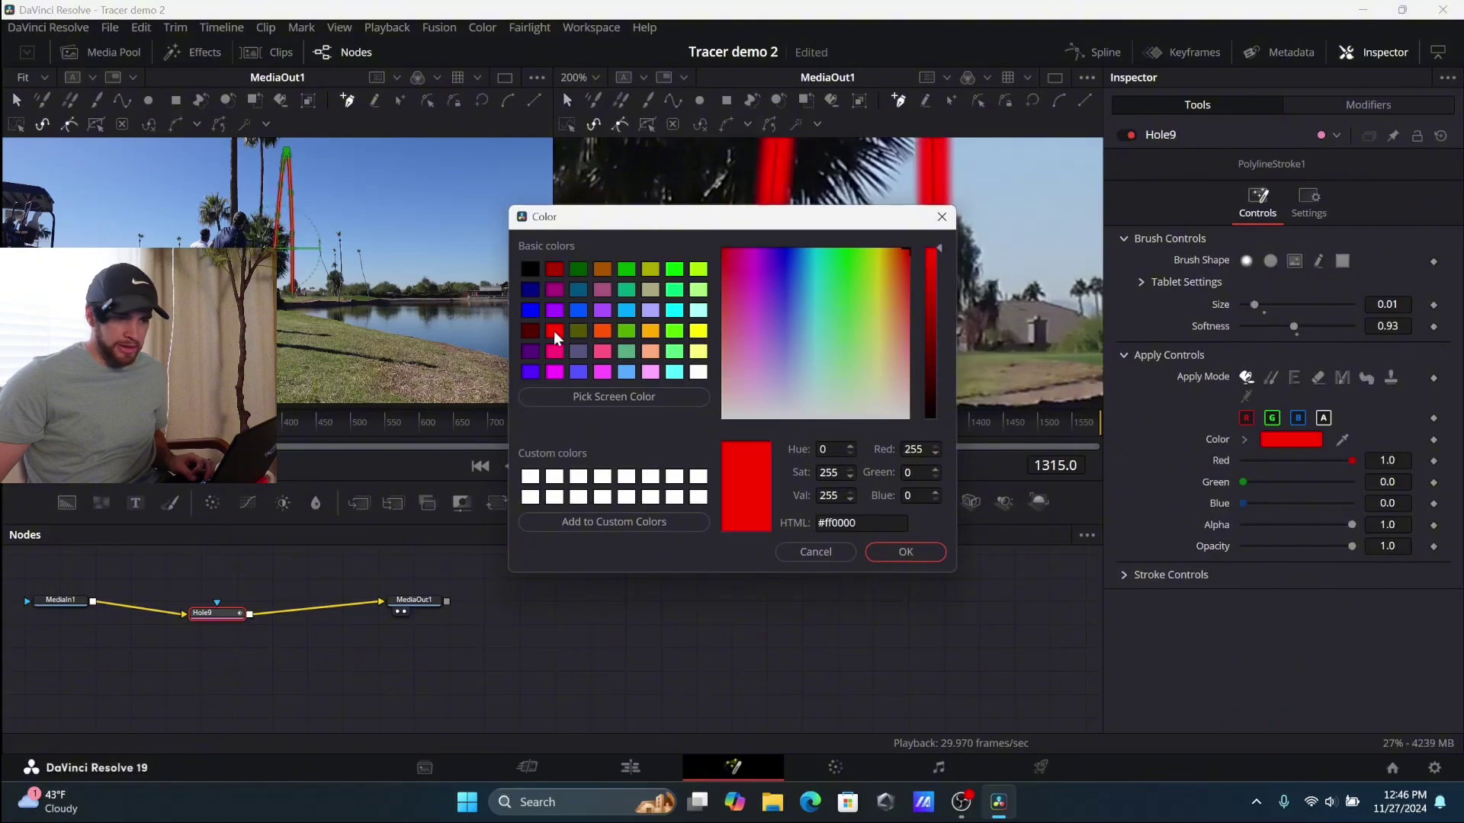
click(884, 552)
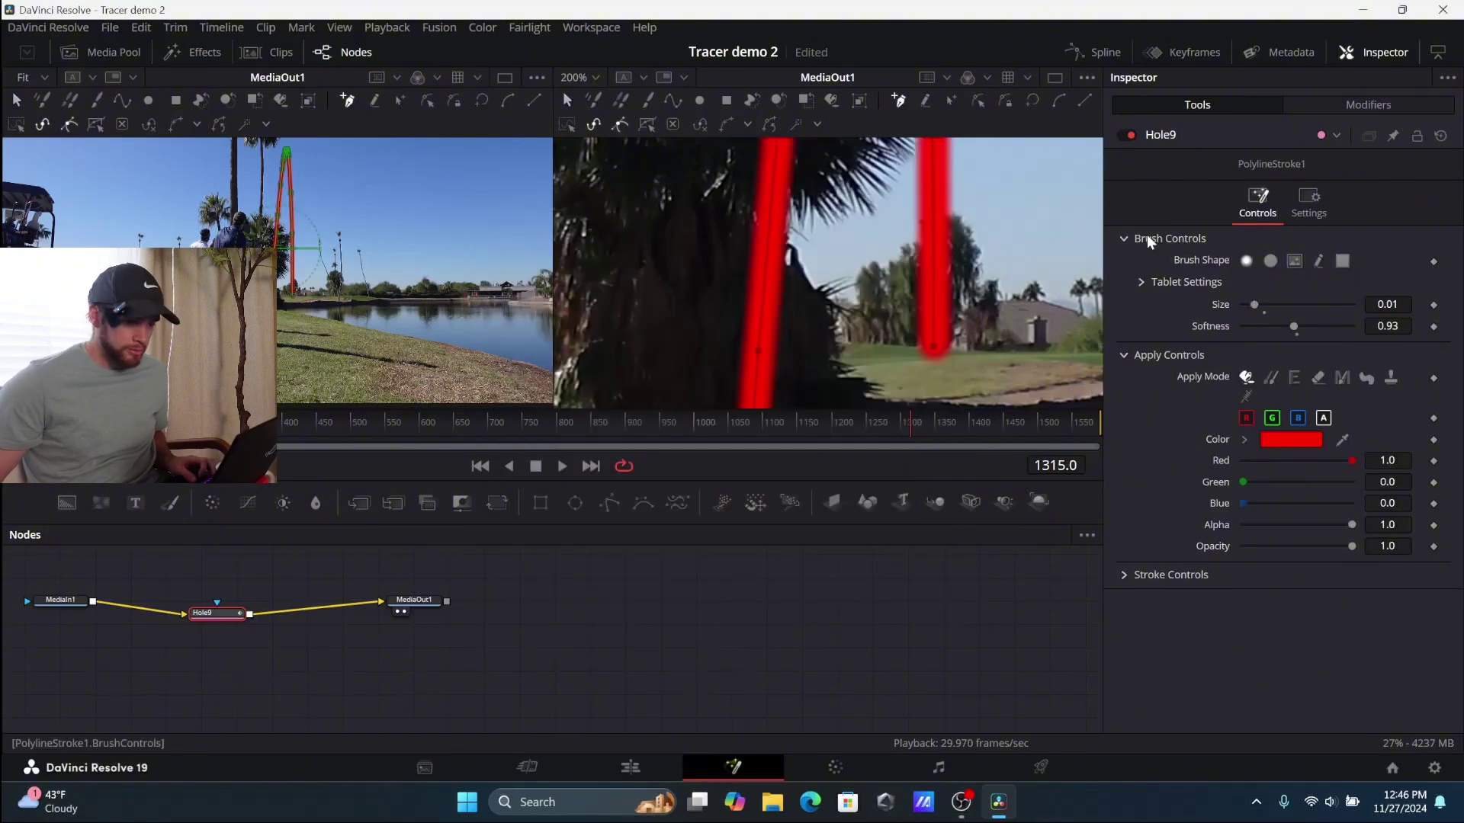
scroll(955, 313, down, 6)
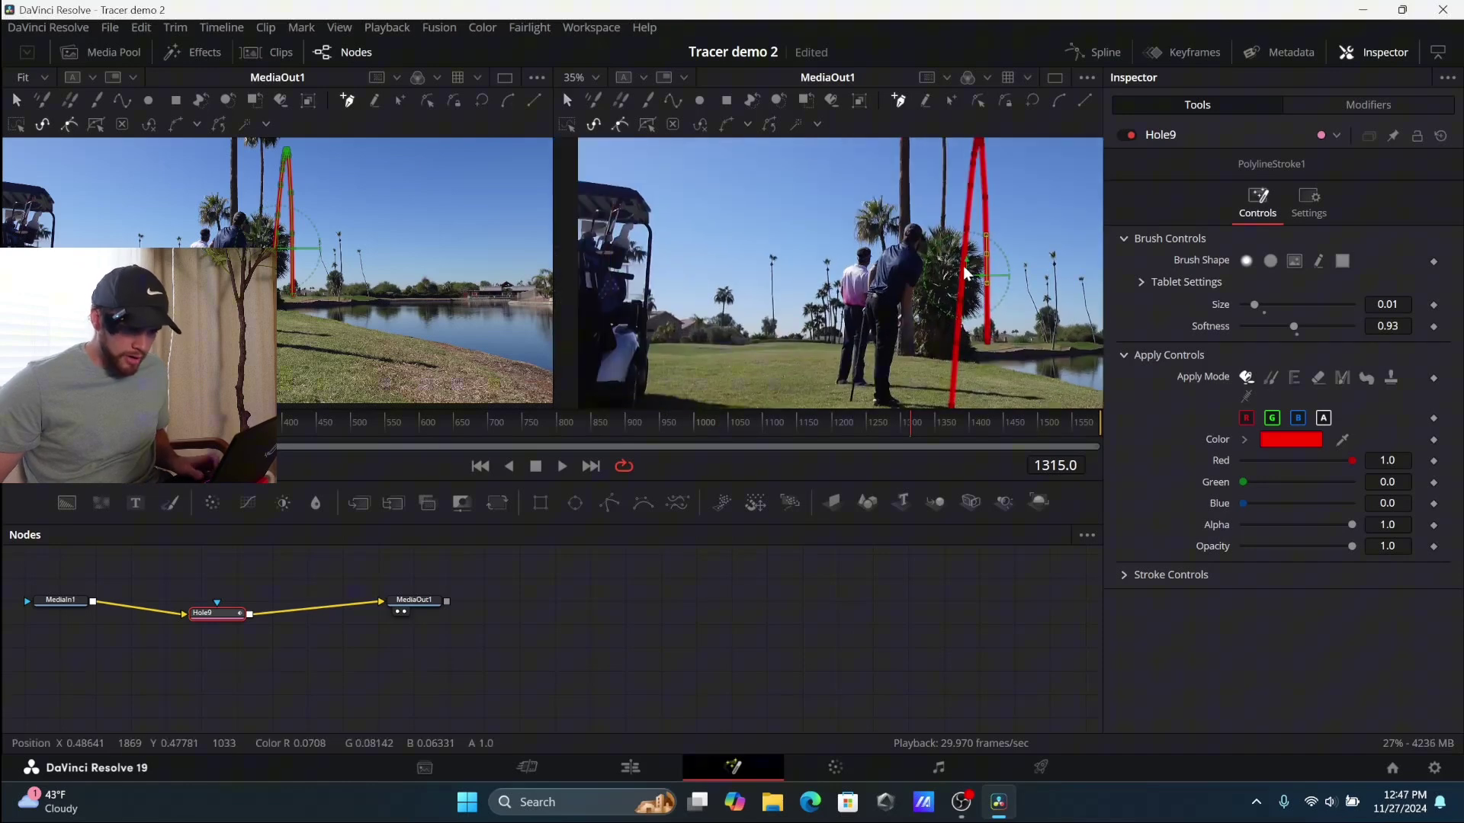
Show the stroke controls and set the polyline's Write On end to 0.0.
click(1121, 572)
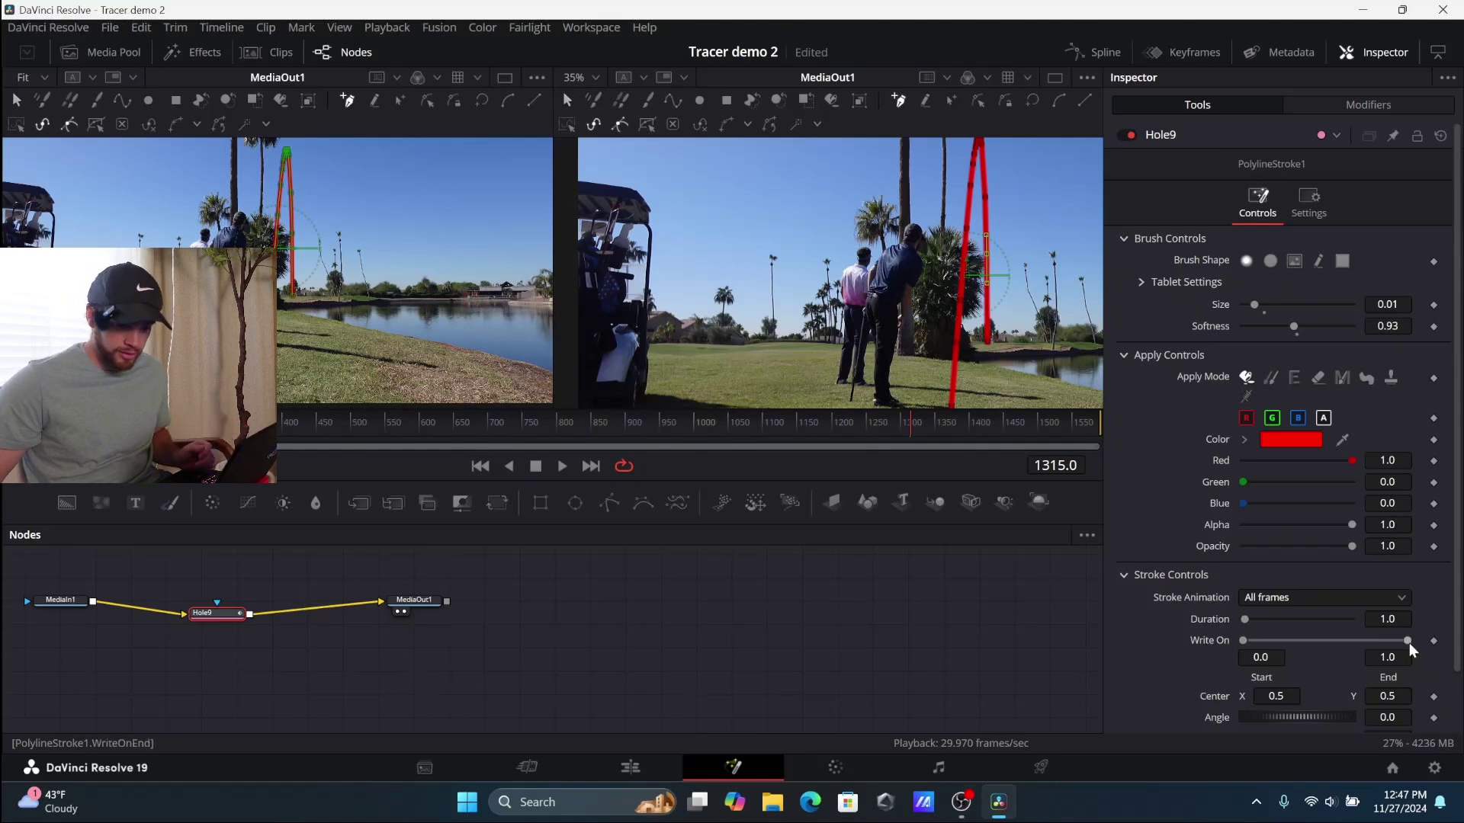
drag(1409, 638, 1238, 652)
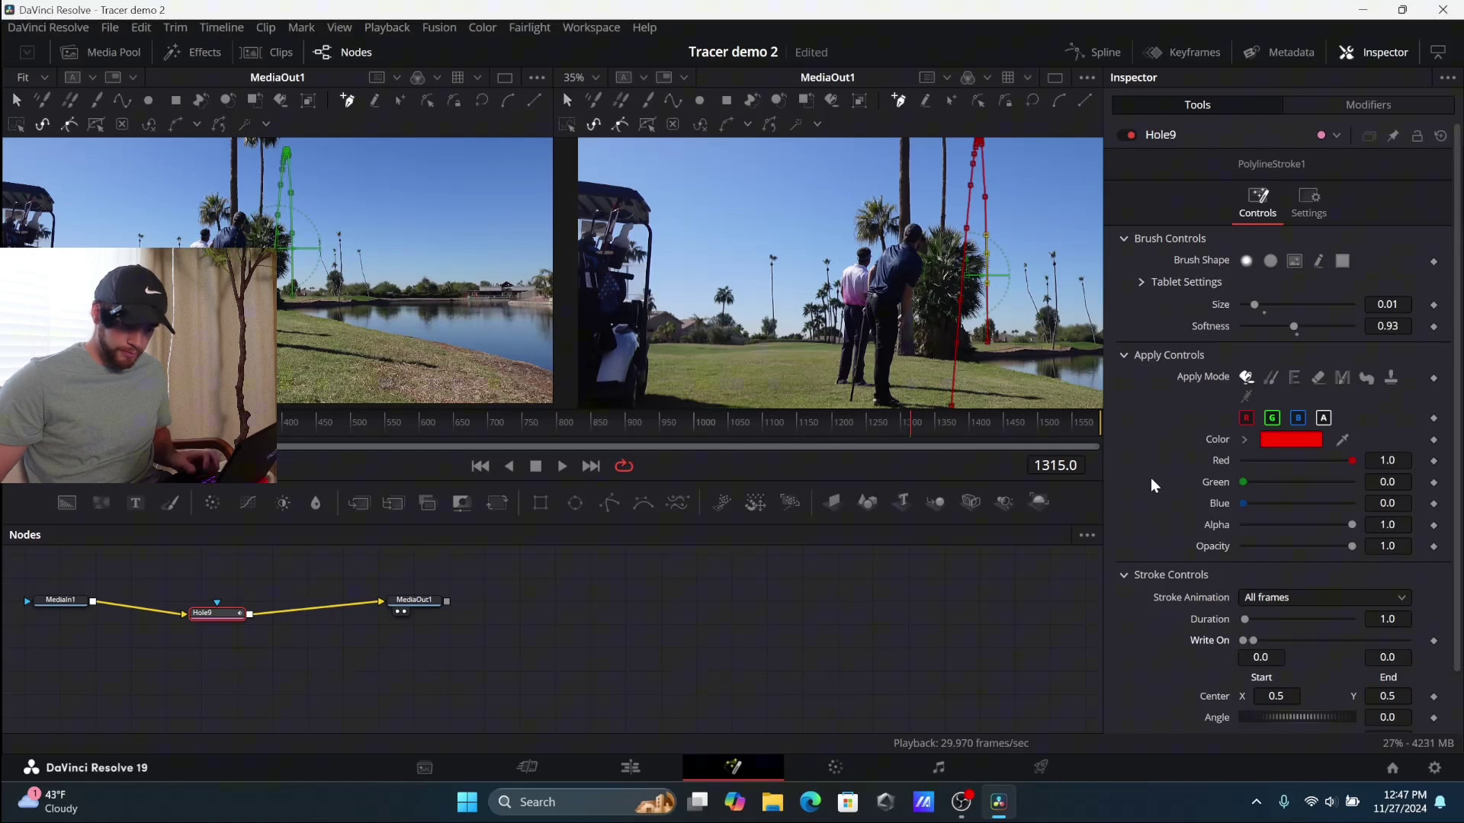
scroll(937, 349, down, 1)
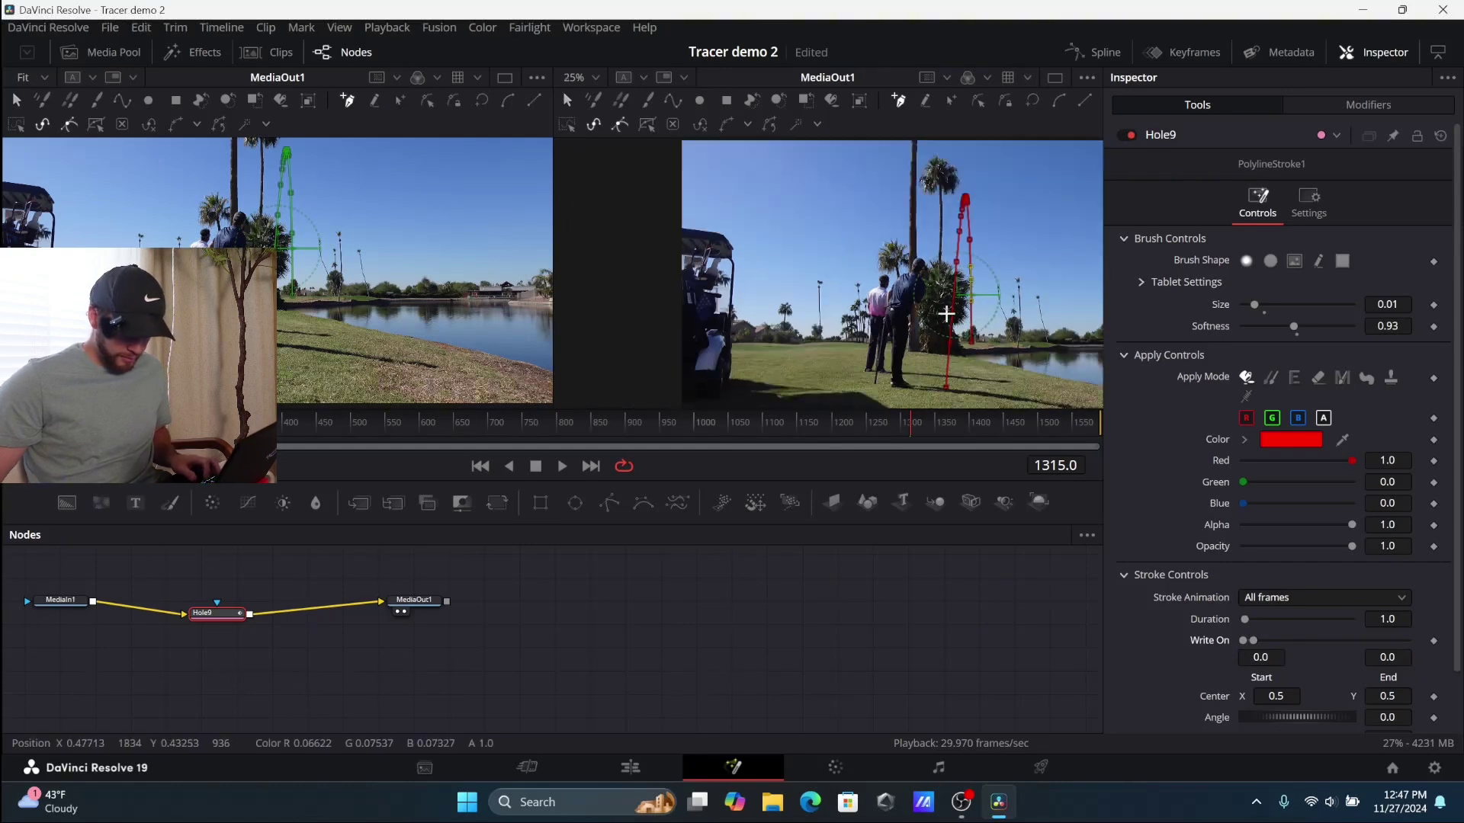
scroll(939, 351, down, 1)
scroll(948, 346, up, 1)
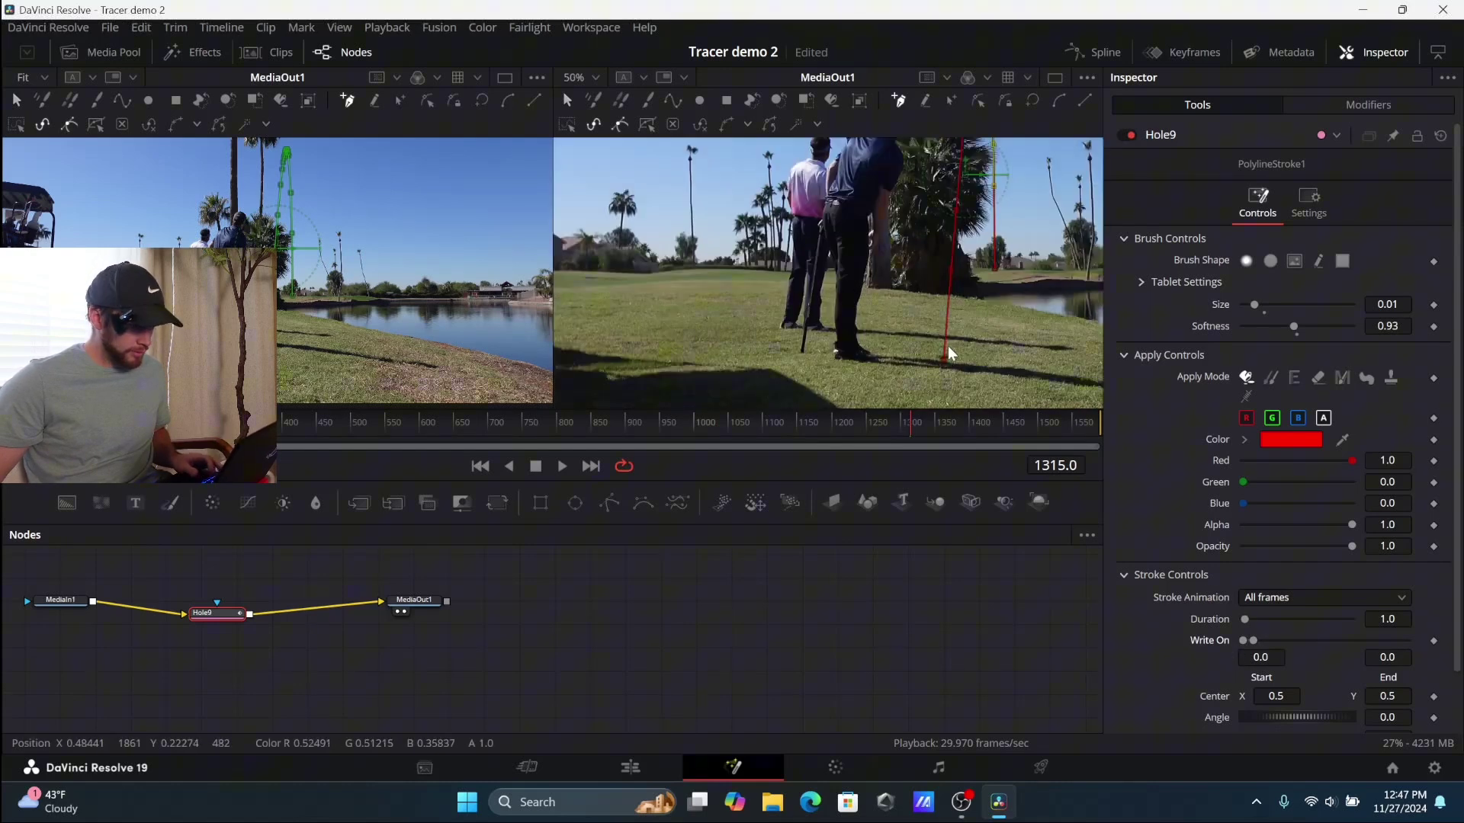
Go back to the impact frame 1136 and set a Write On keyframe there for the polyline stroke.
drag(909, 424, 789, 425)
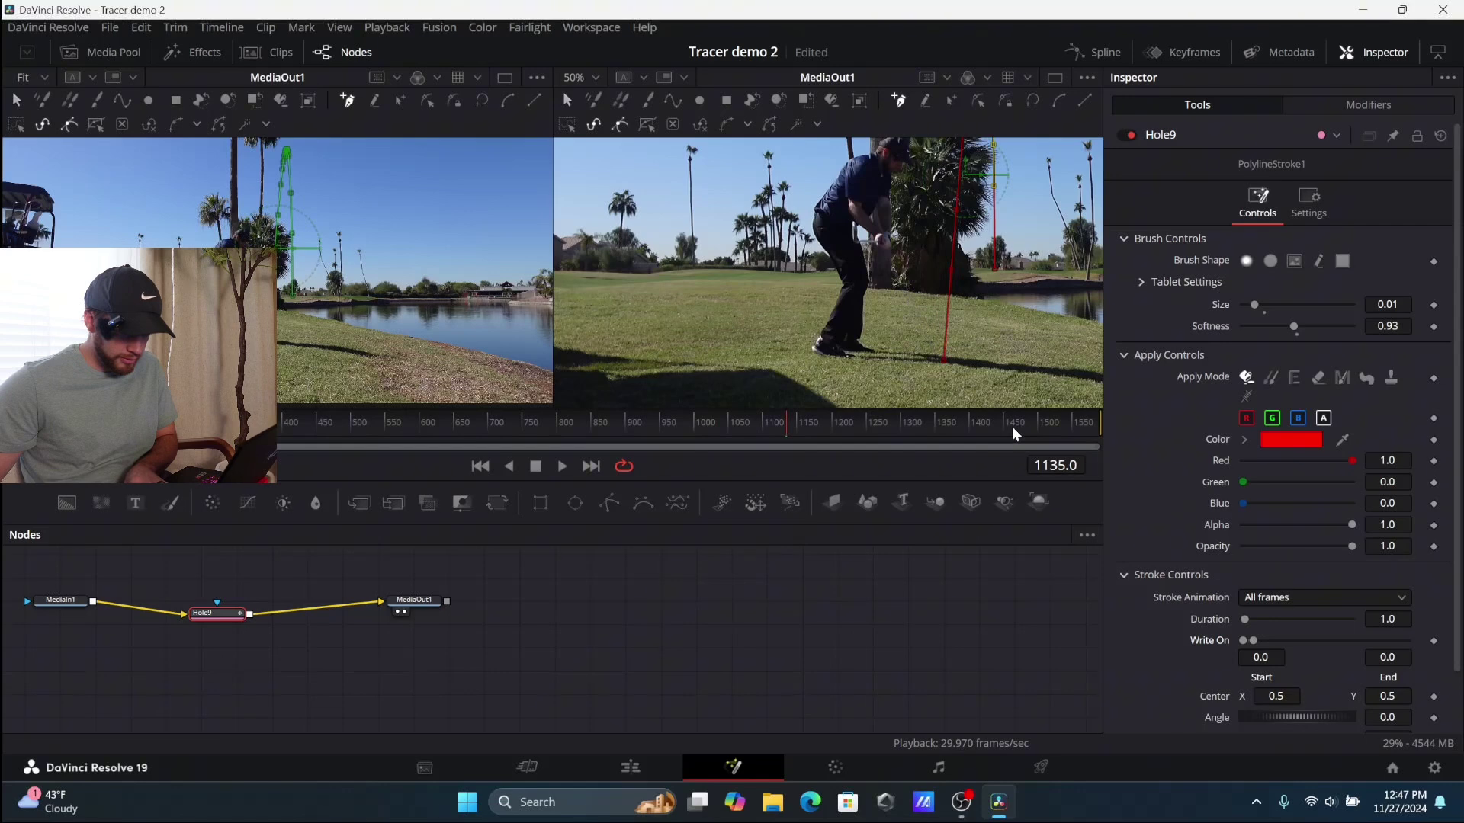
key(Right)
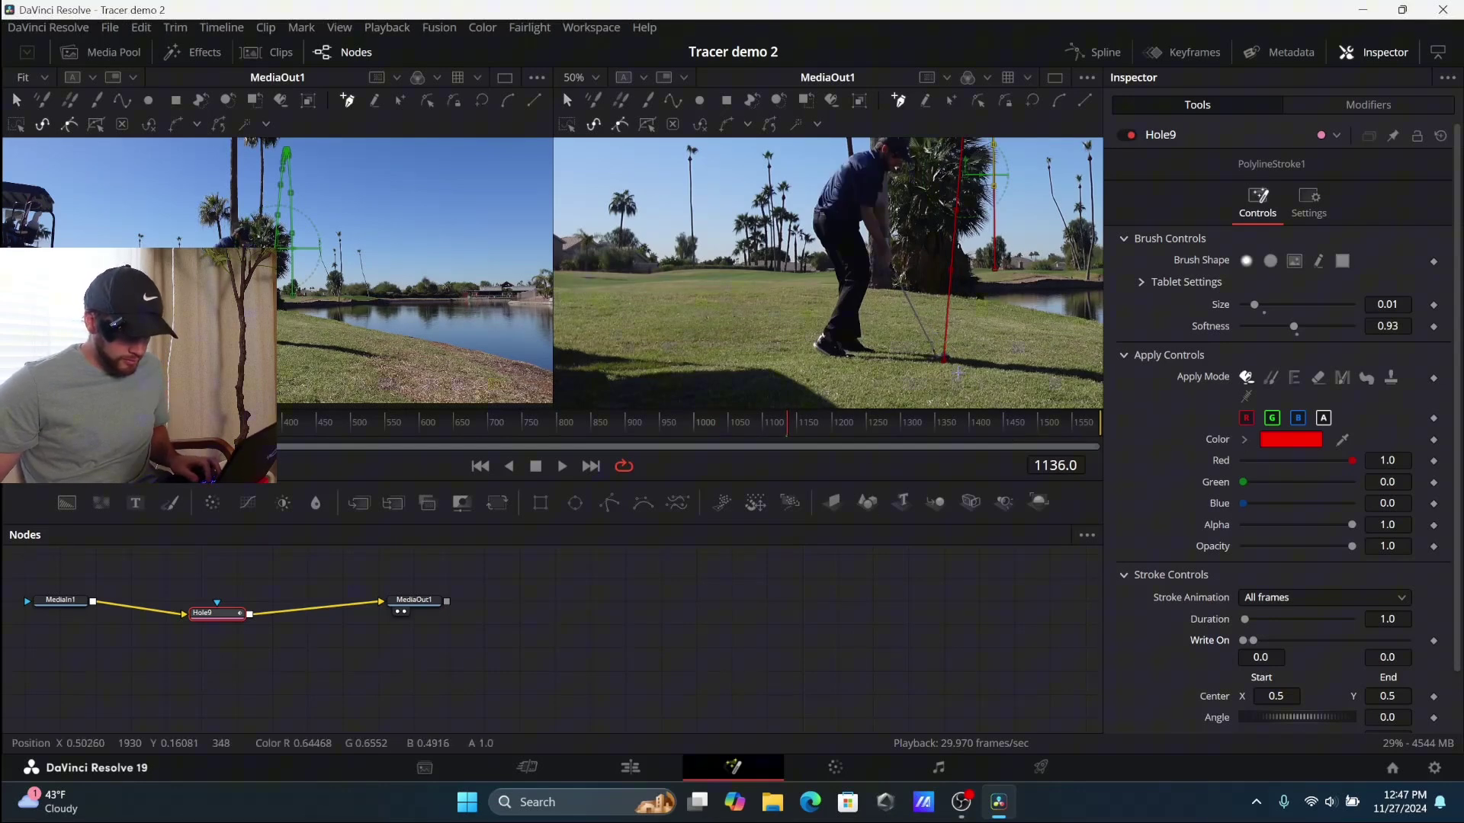
scroll(944, 347, down, 1)
scroll(944, 348, up, 3)
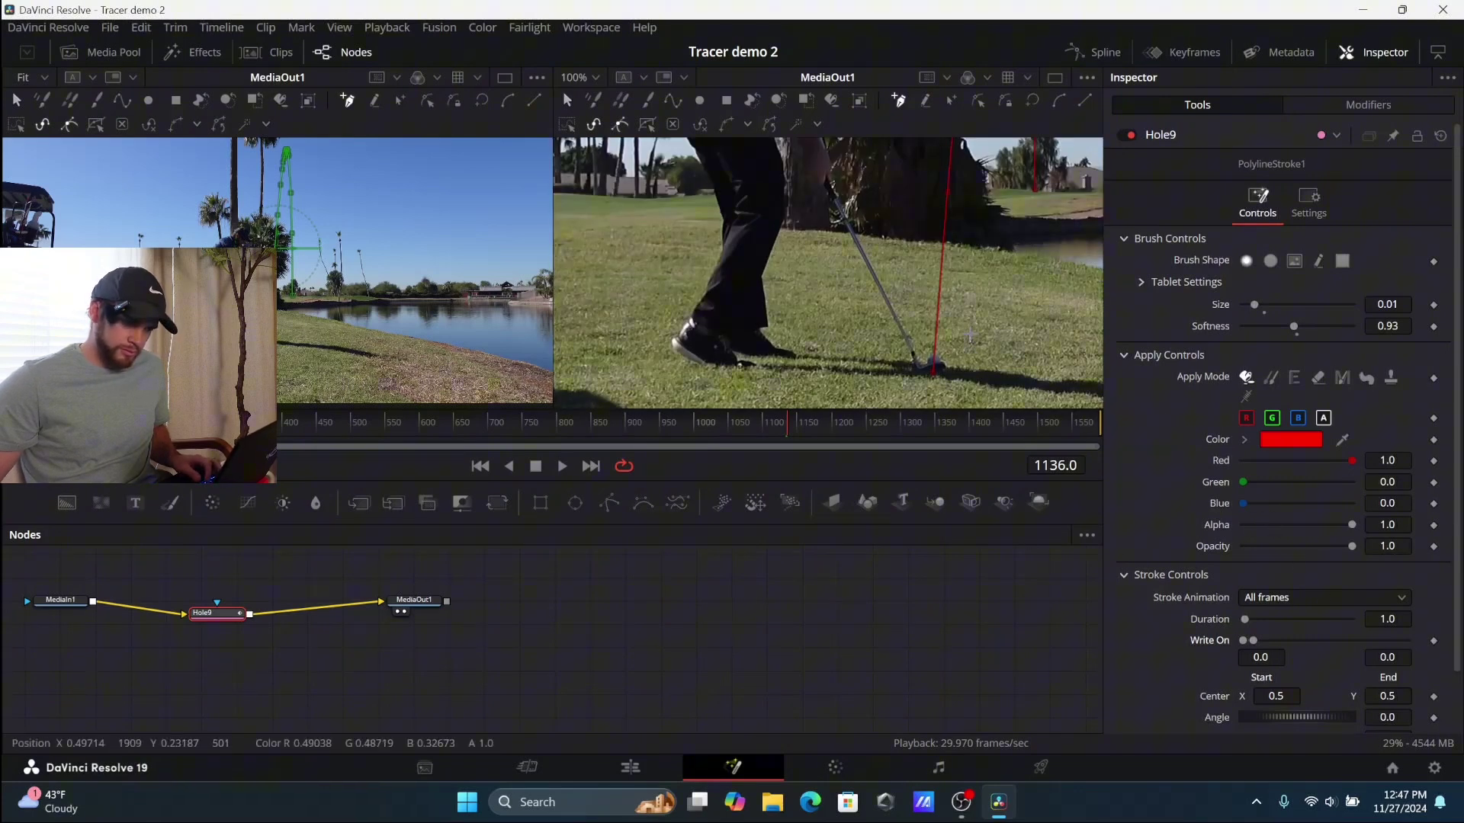
scroll(970, 336, down, 1)
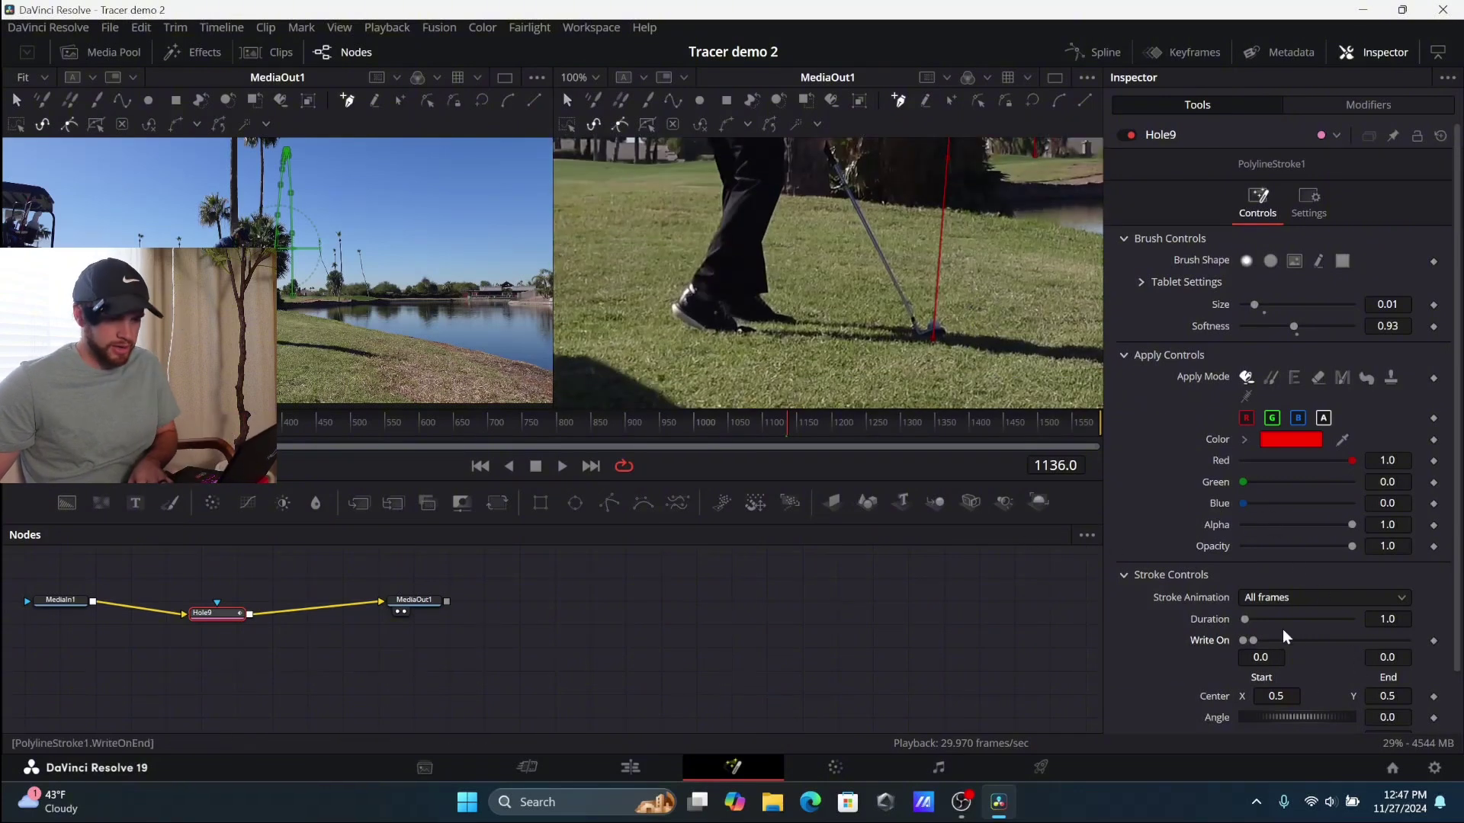
key(Left)
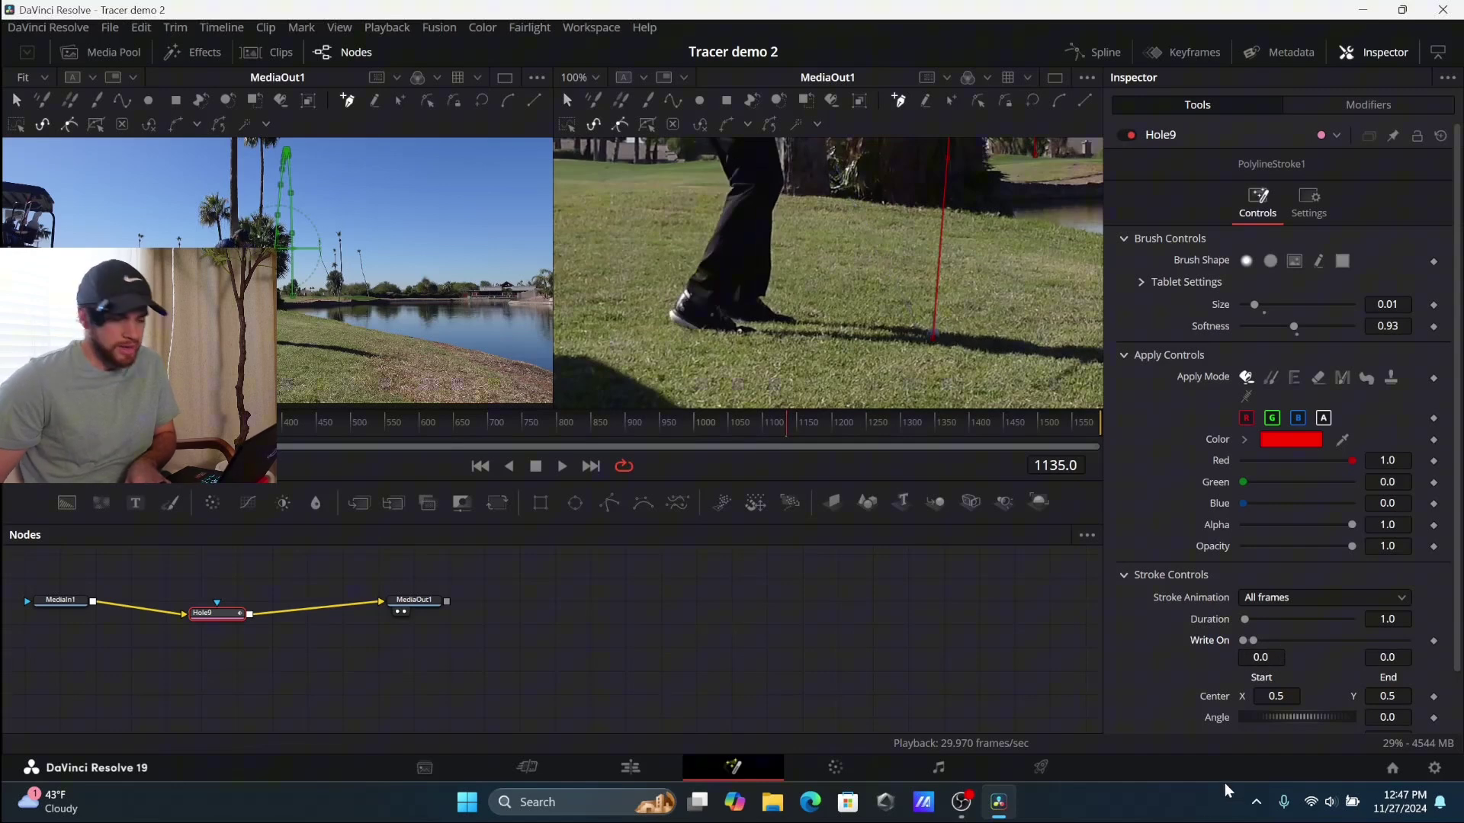
key(Right)
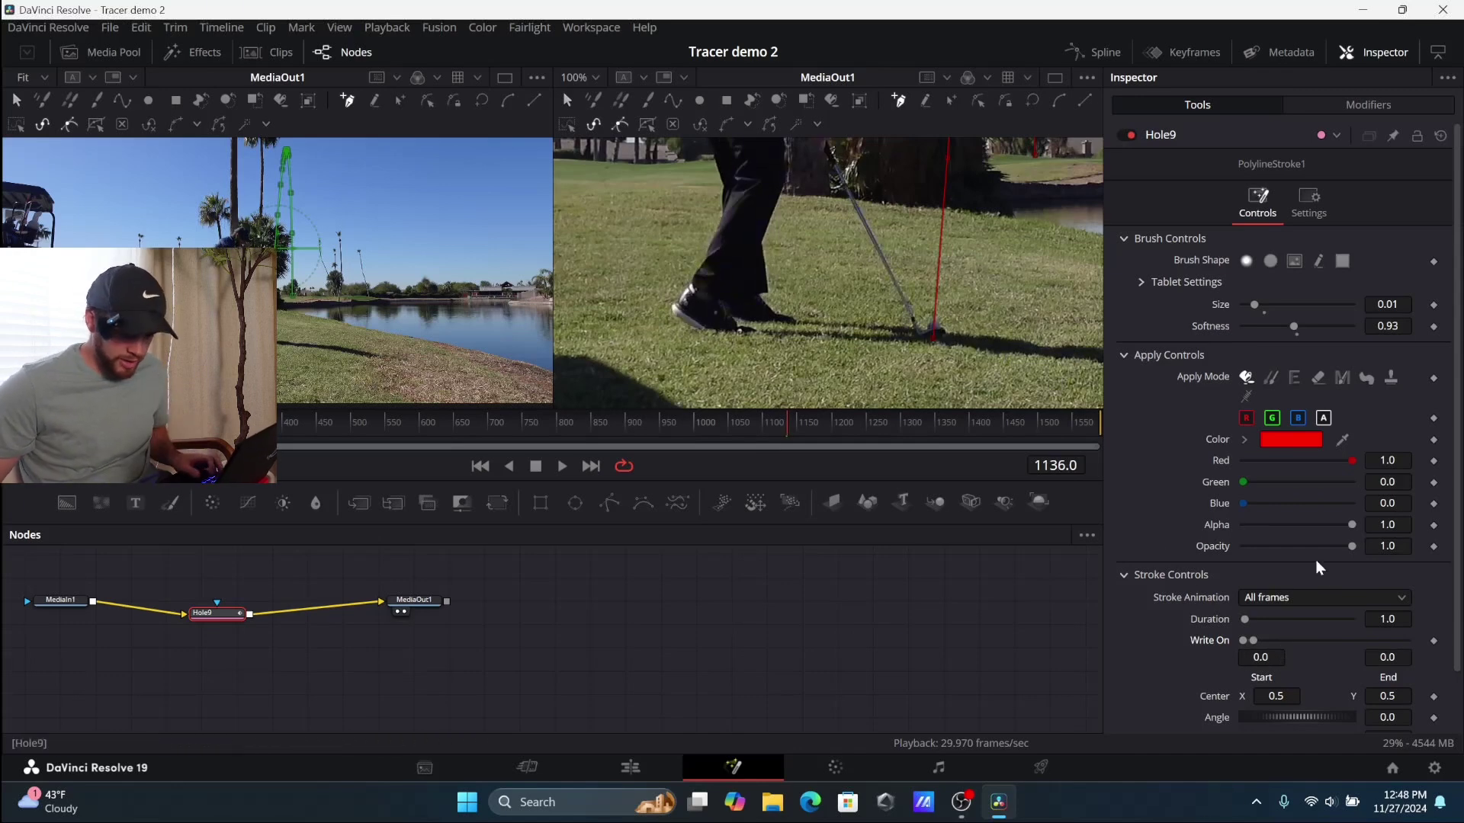
click(1434, 642)
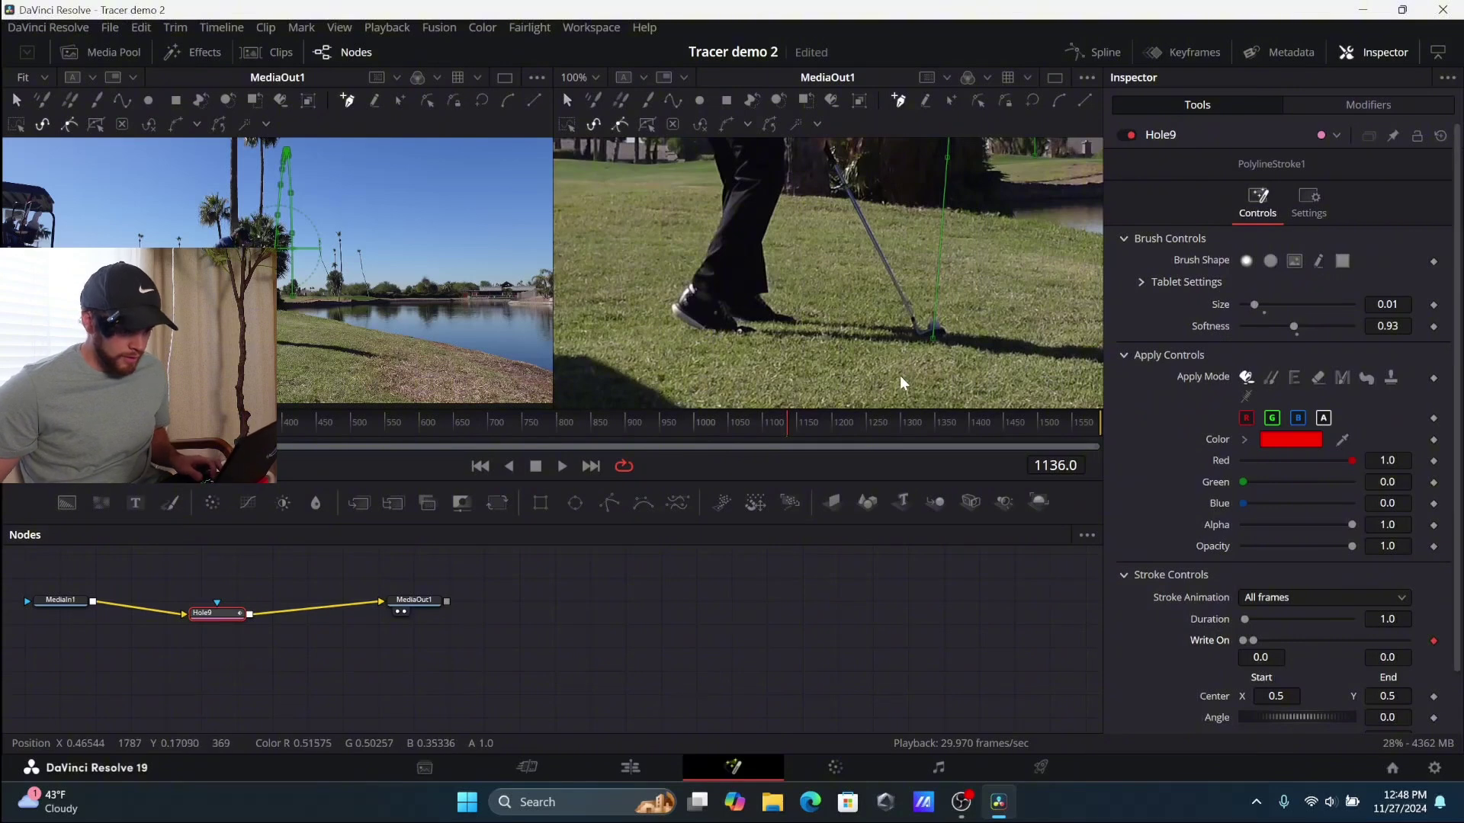
On frame 1137, extend the Write On end to 0.133 and check that the stroke's tip meets the ball.
scroll(900, 375, down, 2)
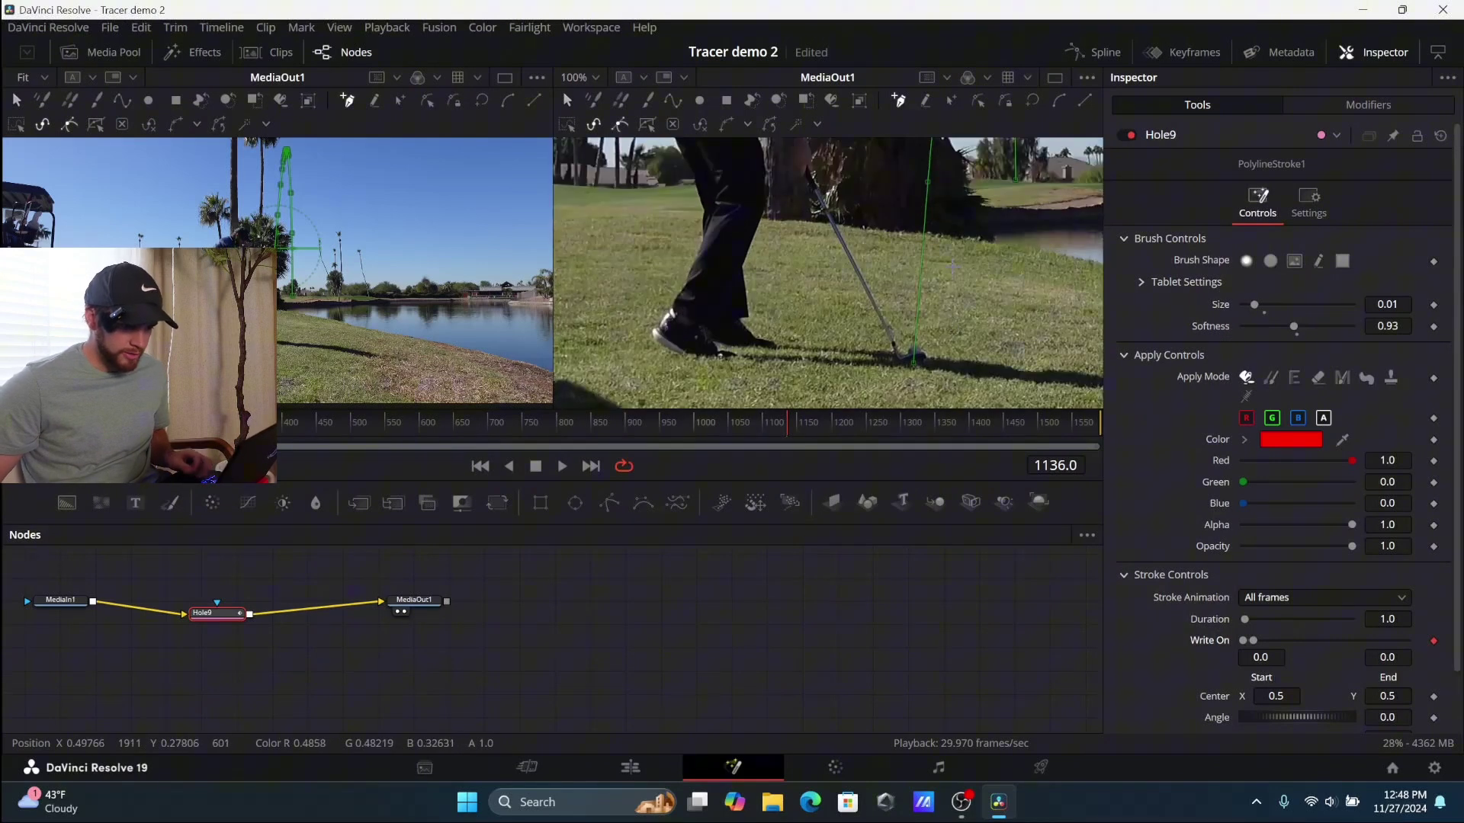
key(Right)
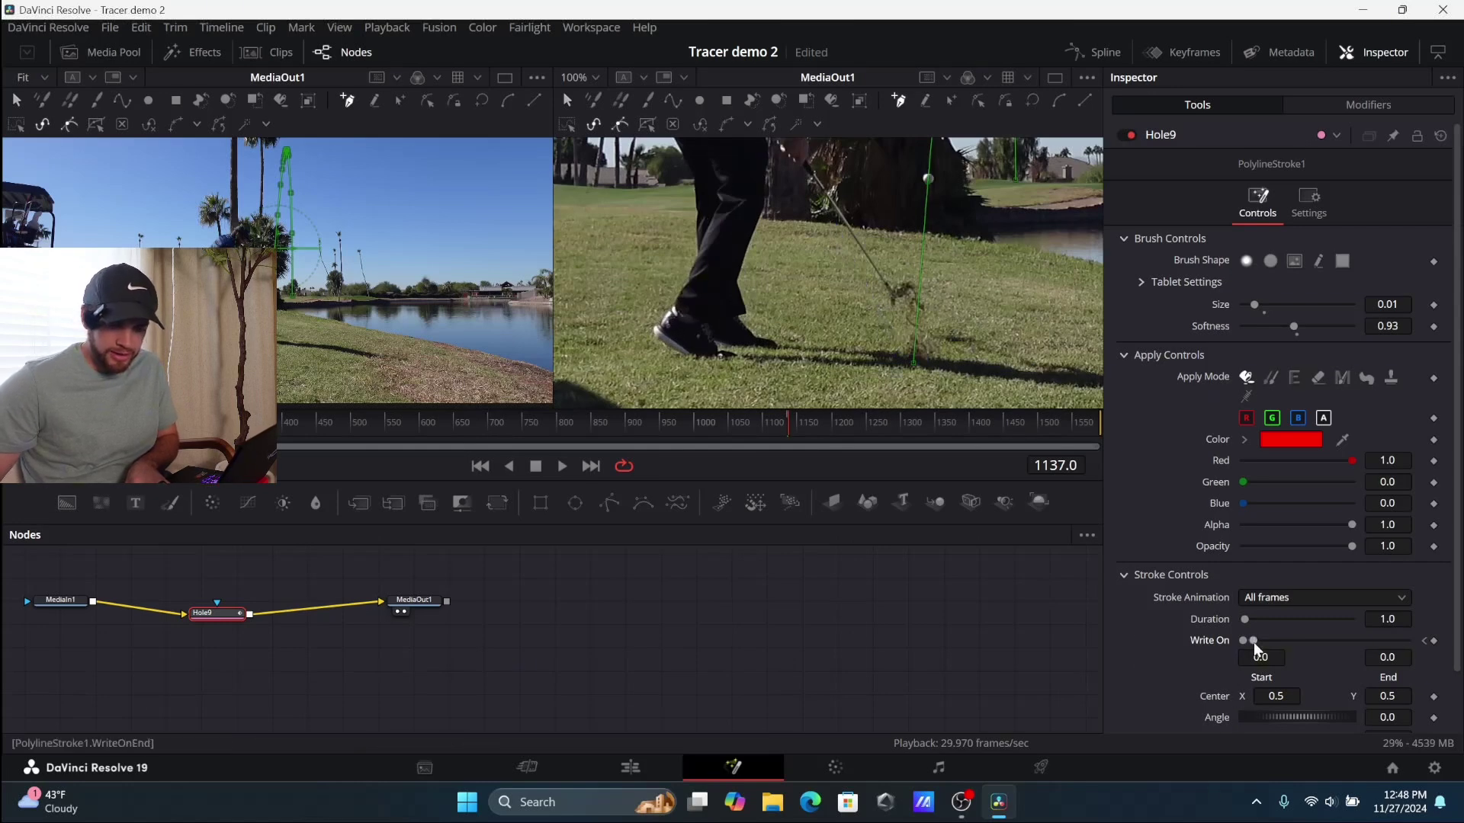
drag(1253, 642, 1273, 642)
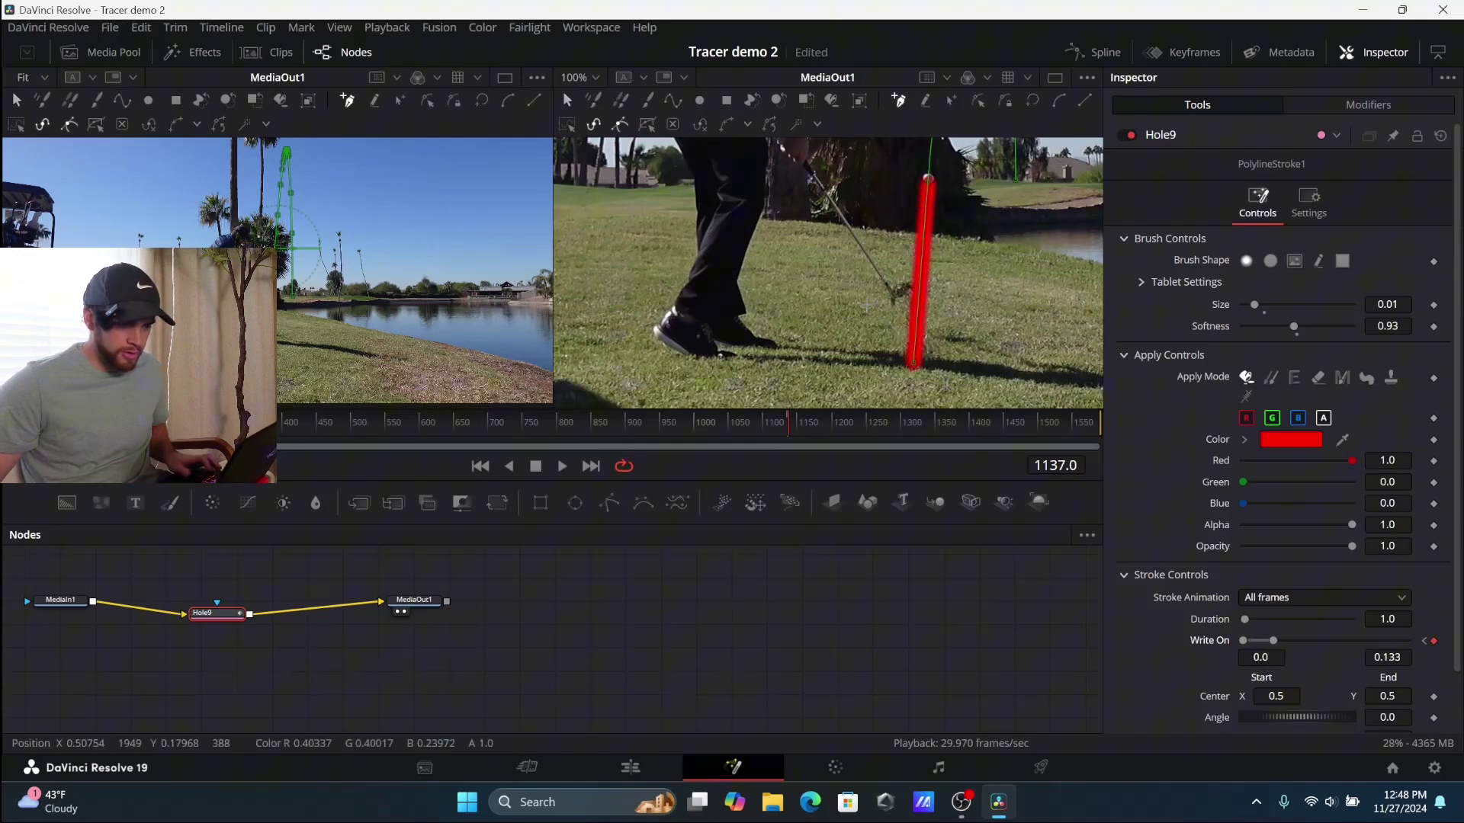
scroll(924, 200, up, 2)
scroll(929, 225, up, 8)
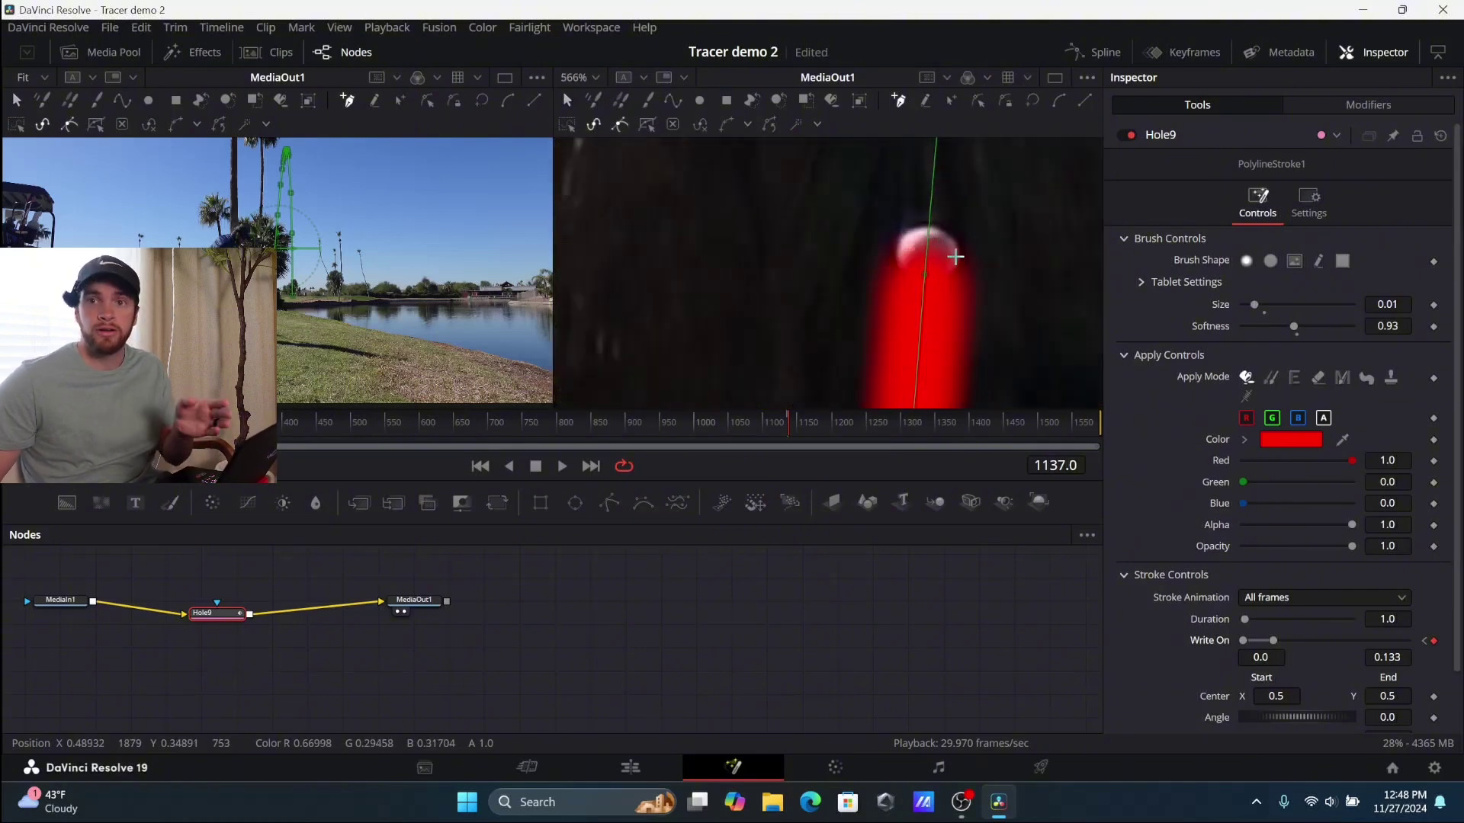
scroll(936, 288, down, 10)
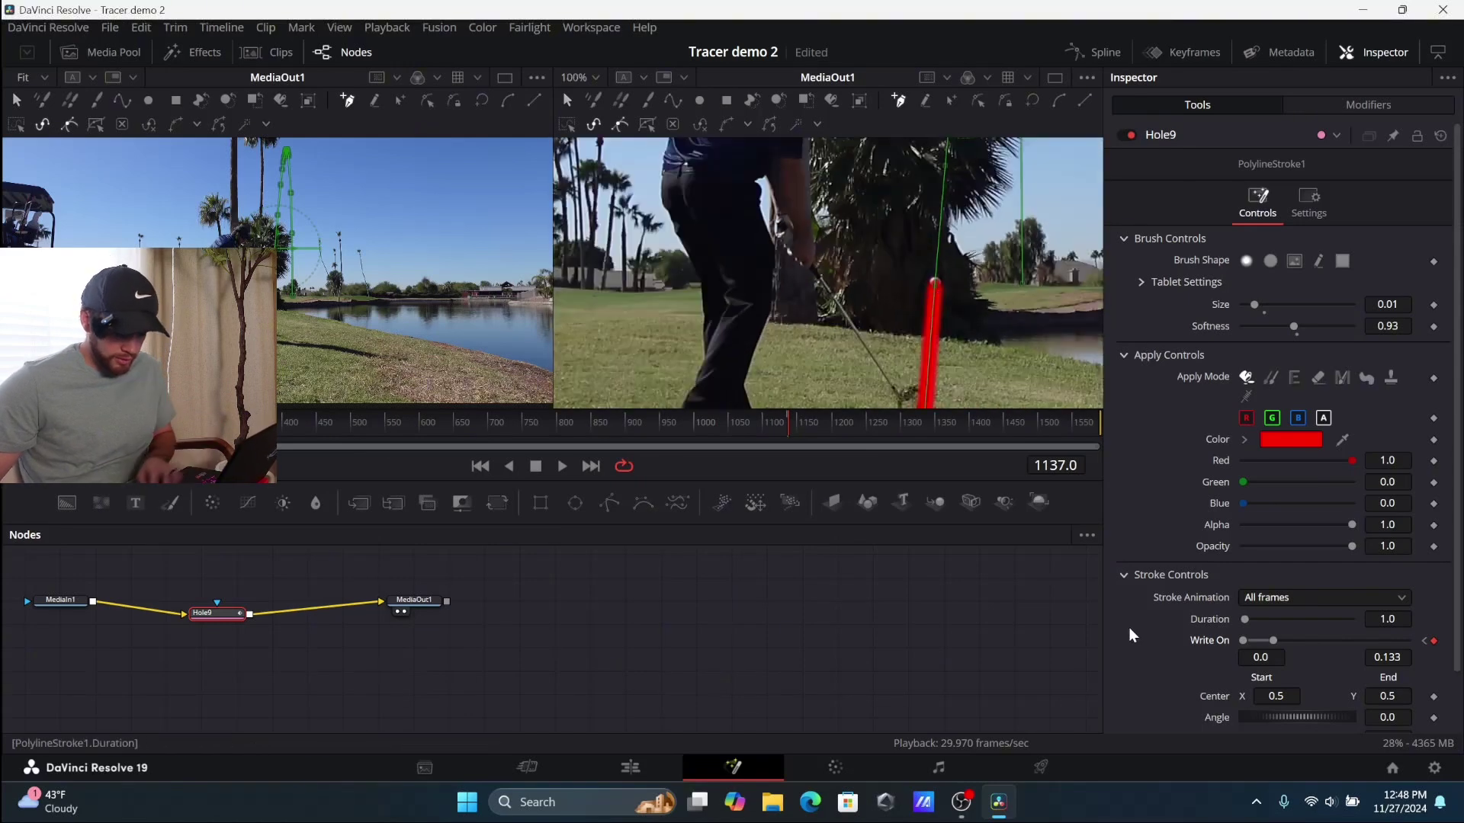
On frame 1138, extend the Write On end to 0.222 and check the stroke's tip against the ball.
key(Right)
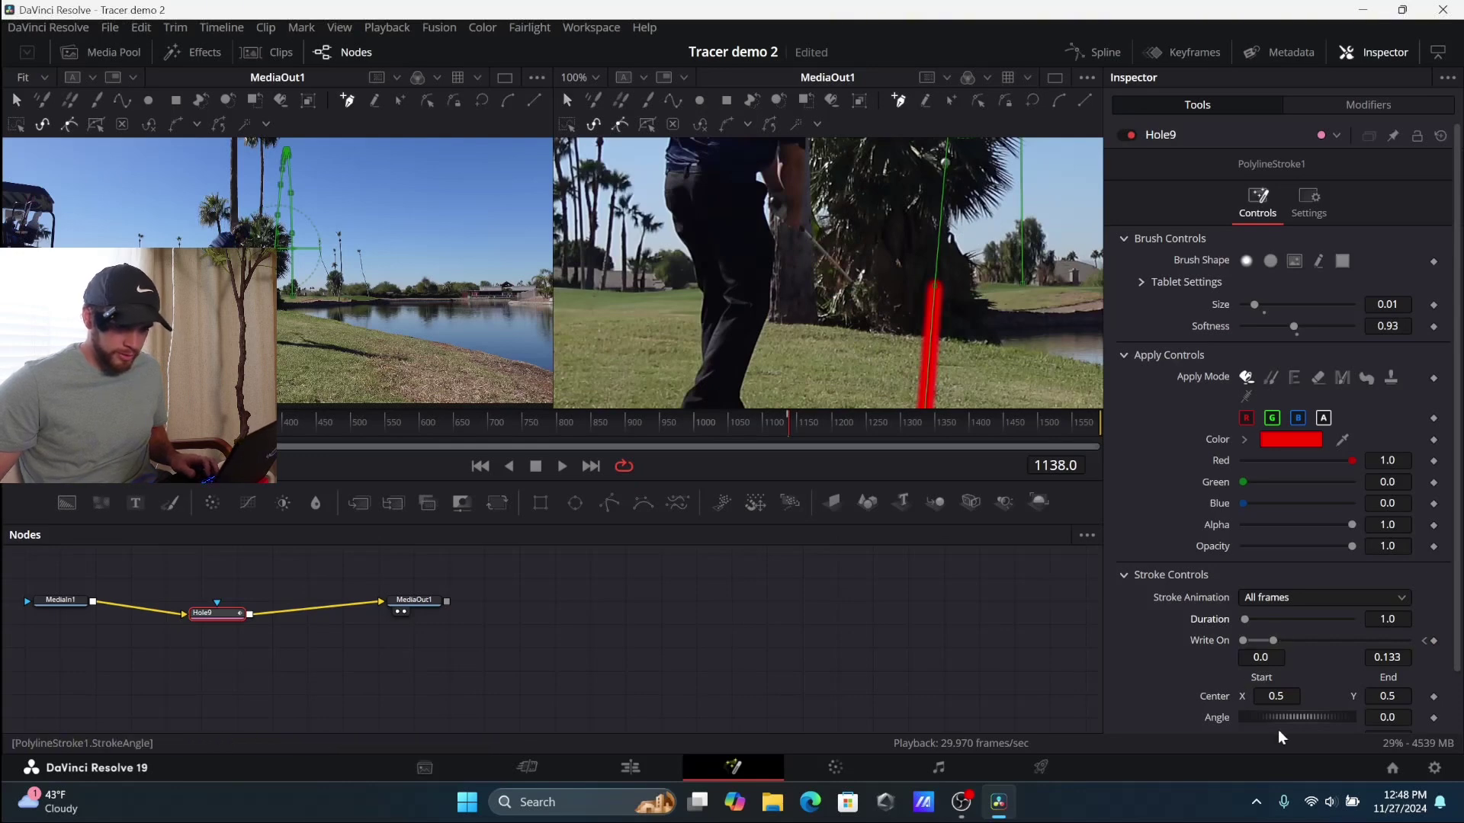
drag(1276, 642, 1291, 640)
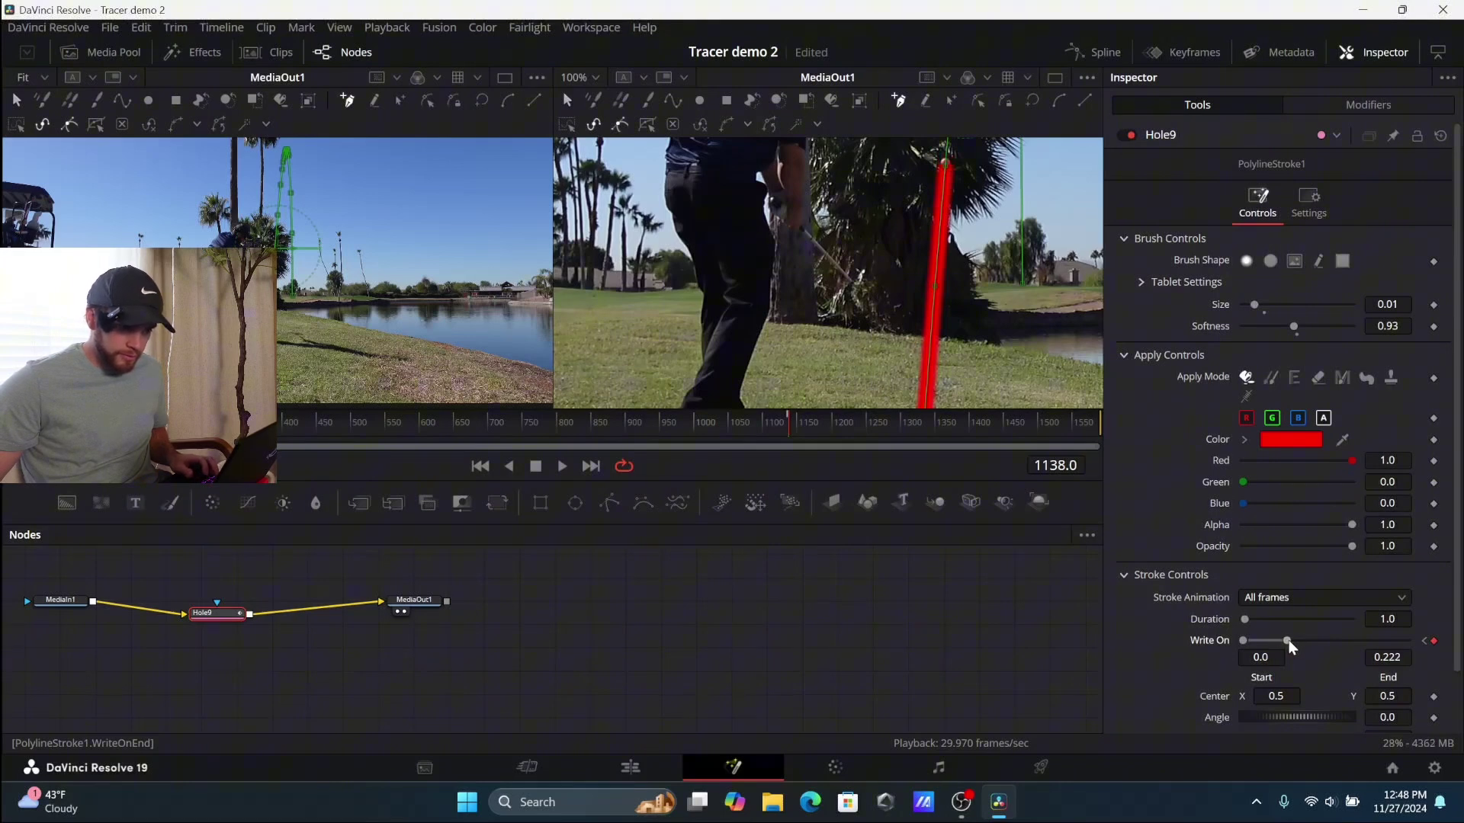
scroll(988, 258, up, 1)
scroll(966, 255, up, 1)
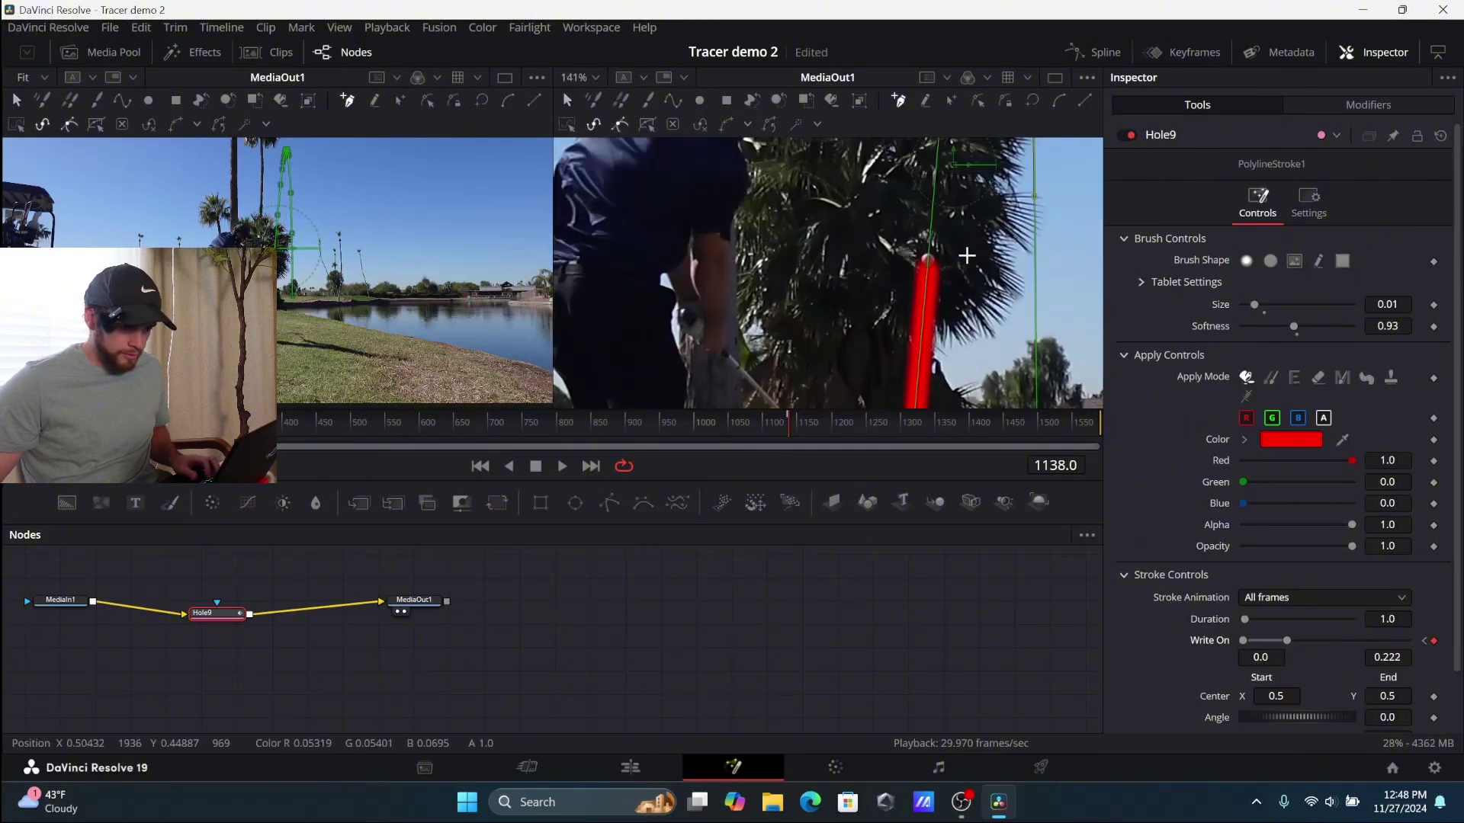
scroll(926, 301, up, 8)
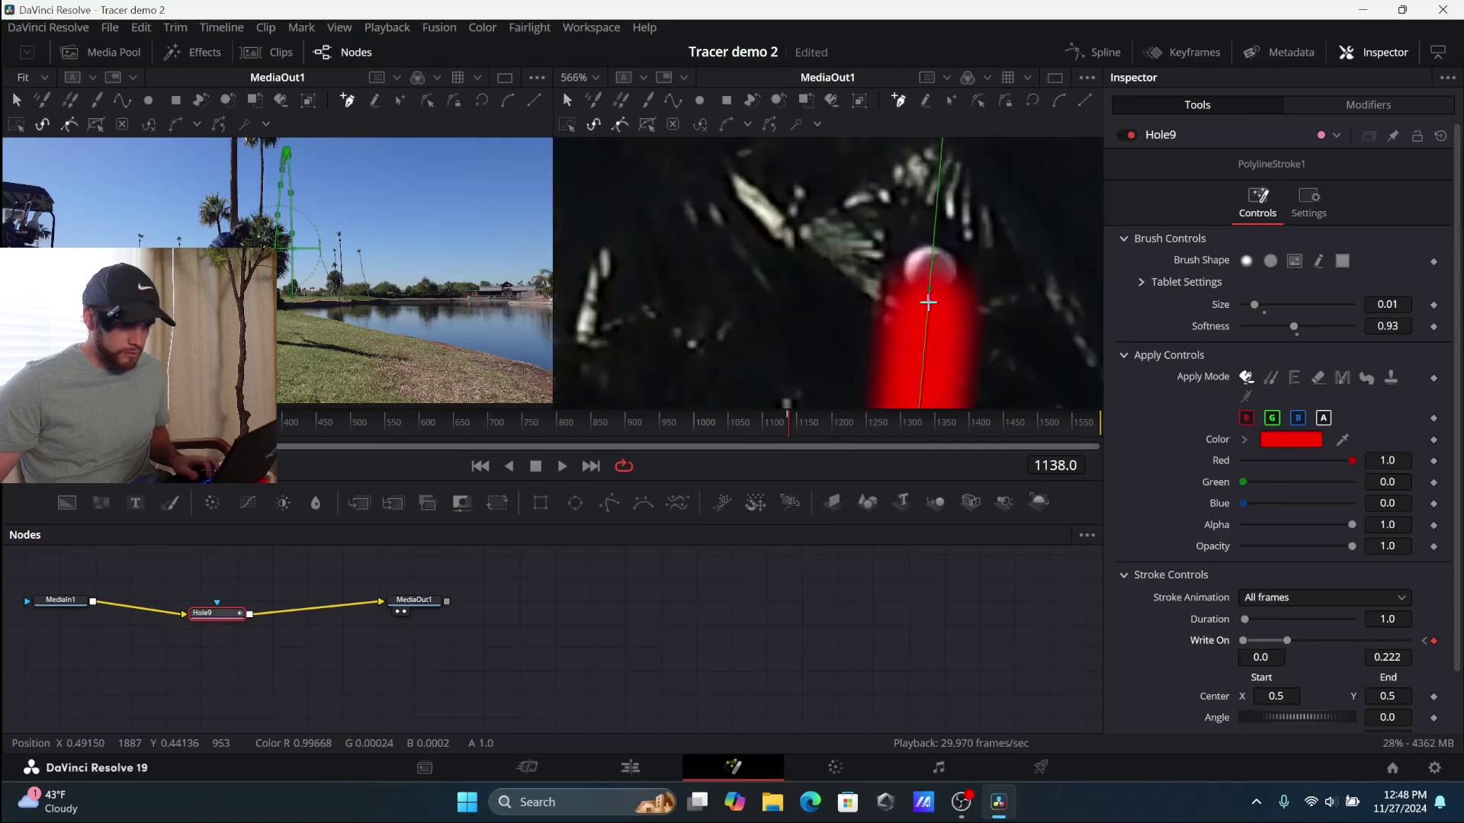
scroll(926, 300, down, 4)
Advance to frame 1140 and extend the Write On end to 0.333 so the stroke reaches the ball.
key(Right)
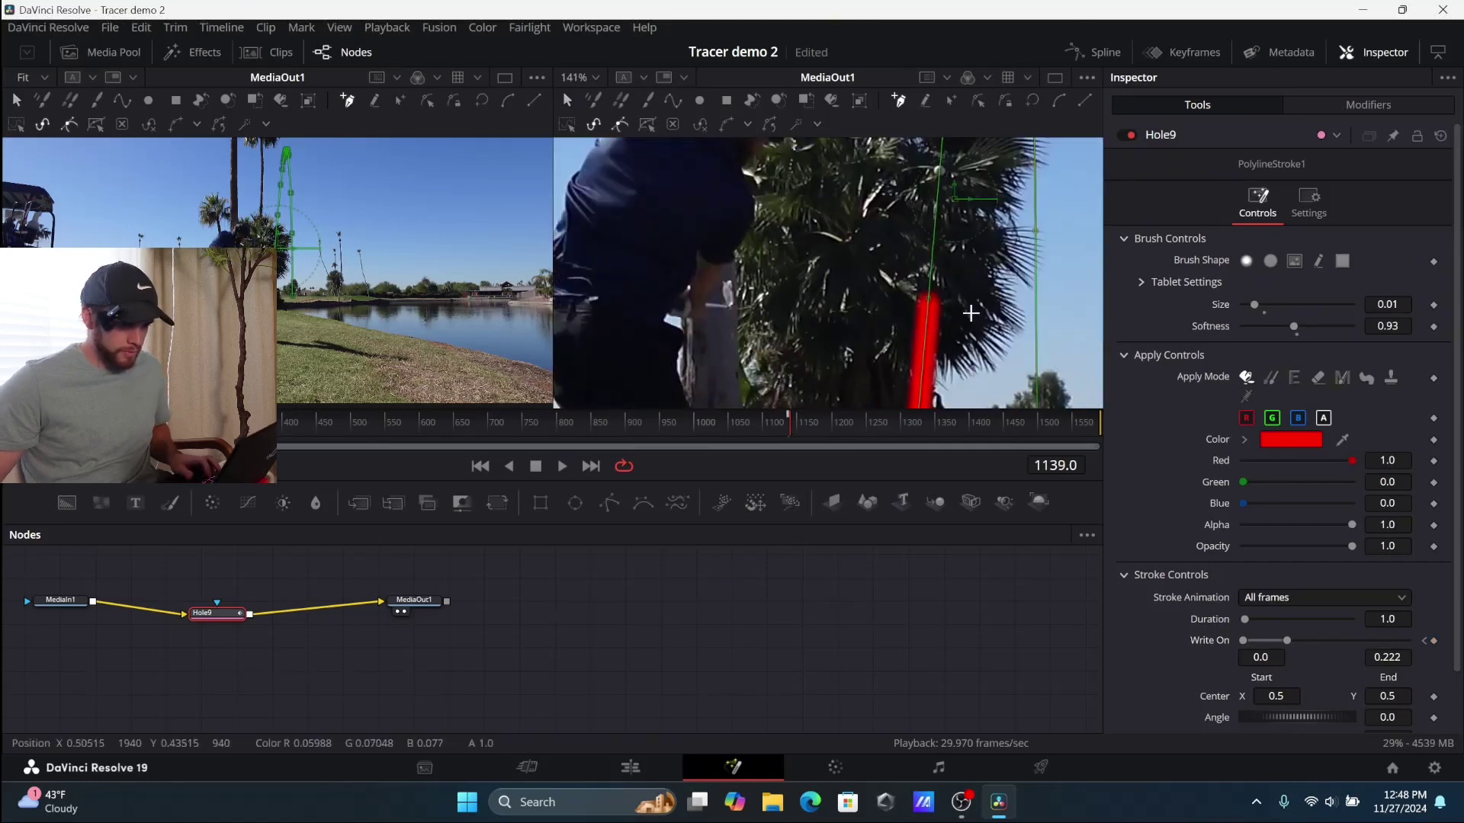
scroll(968, 281, down, 2)
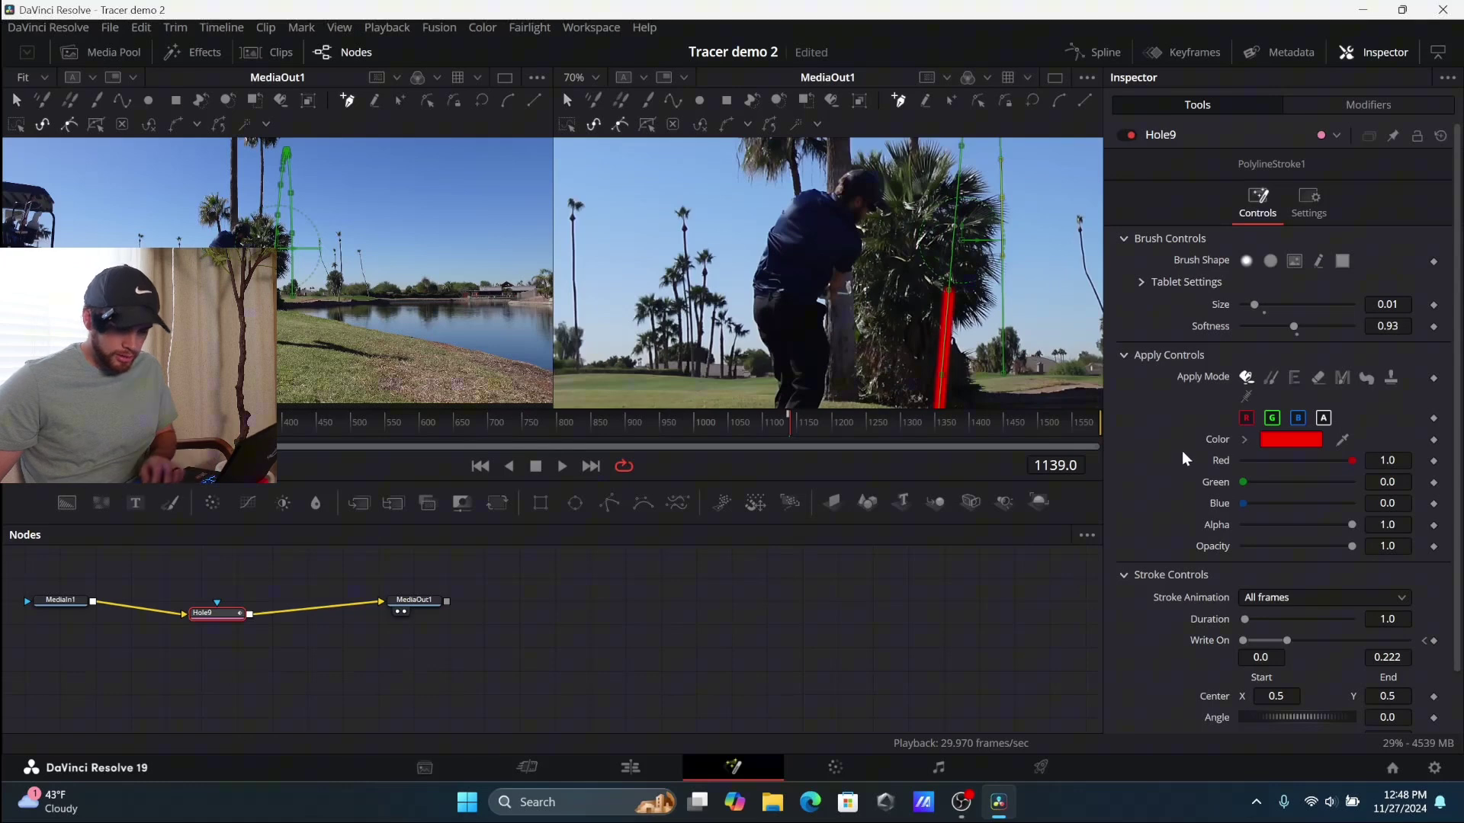
key(Right)
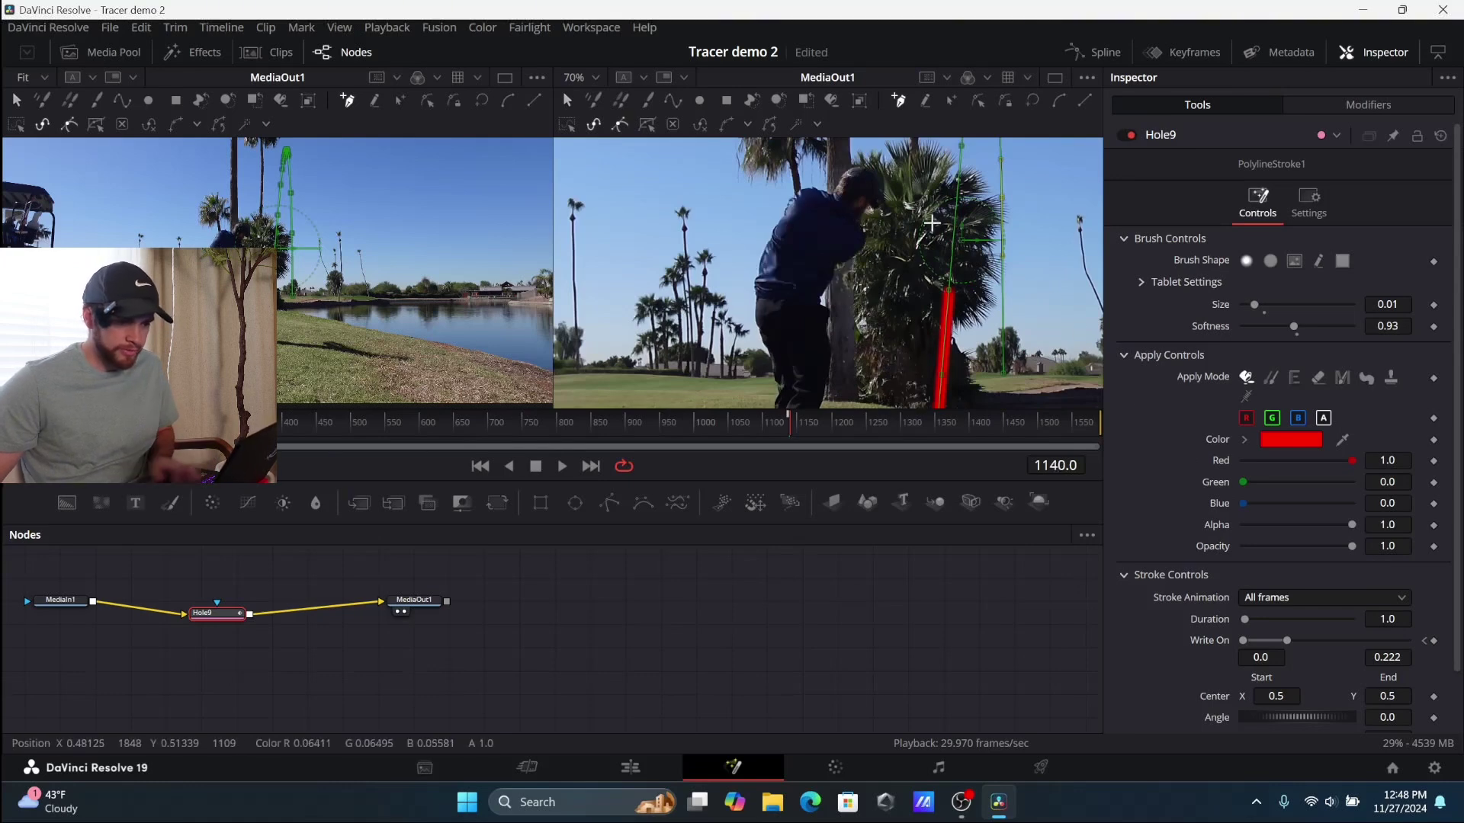
scroll(957, 201, up, 2)
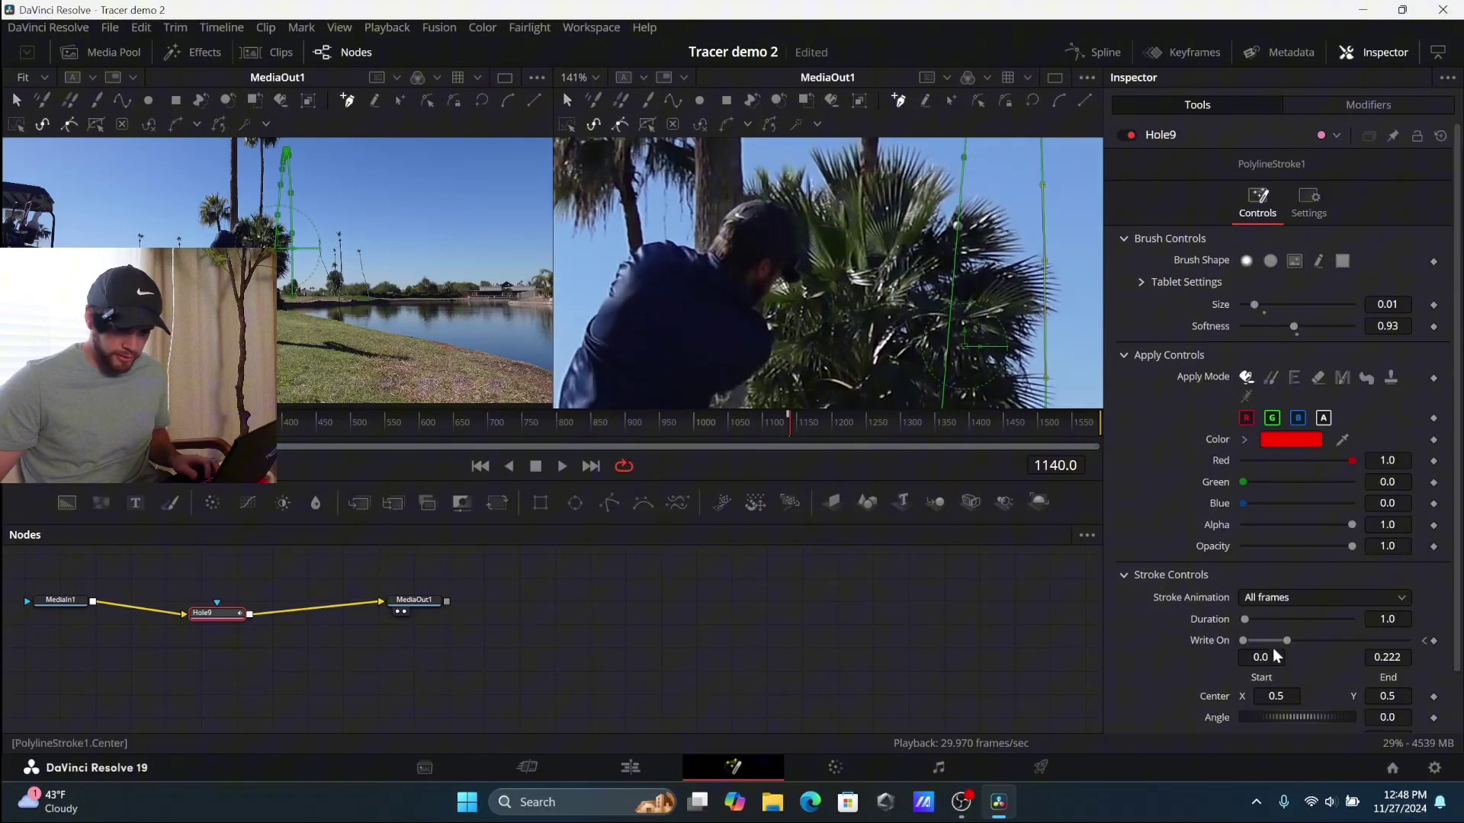
drag(1287, 641, 1306, 641)
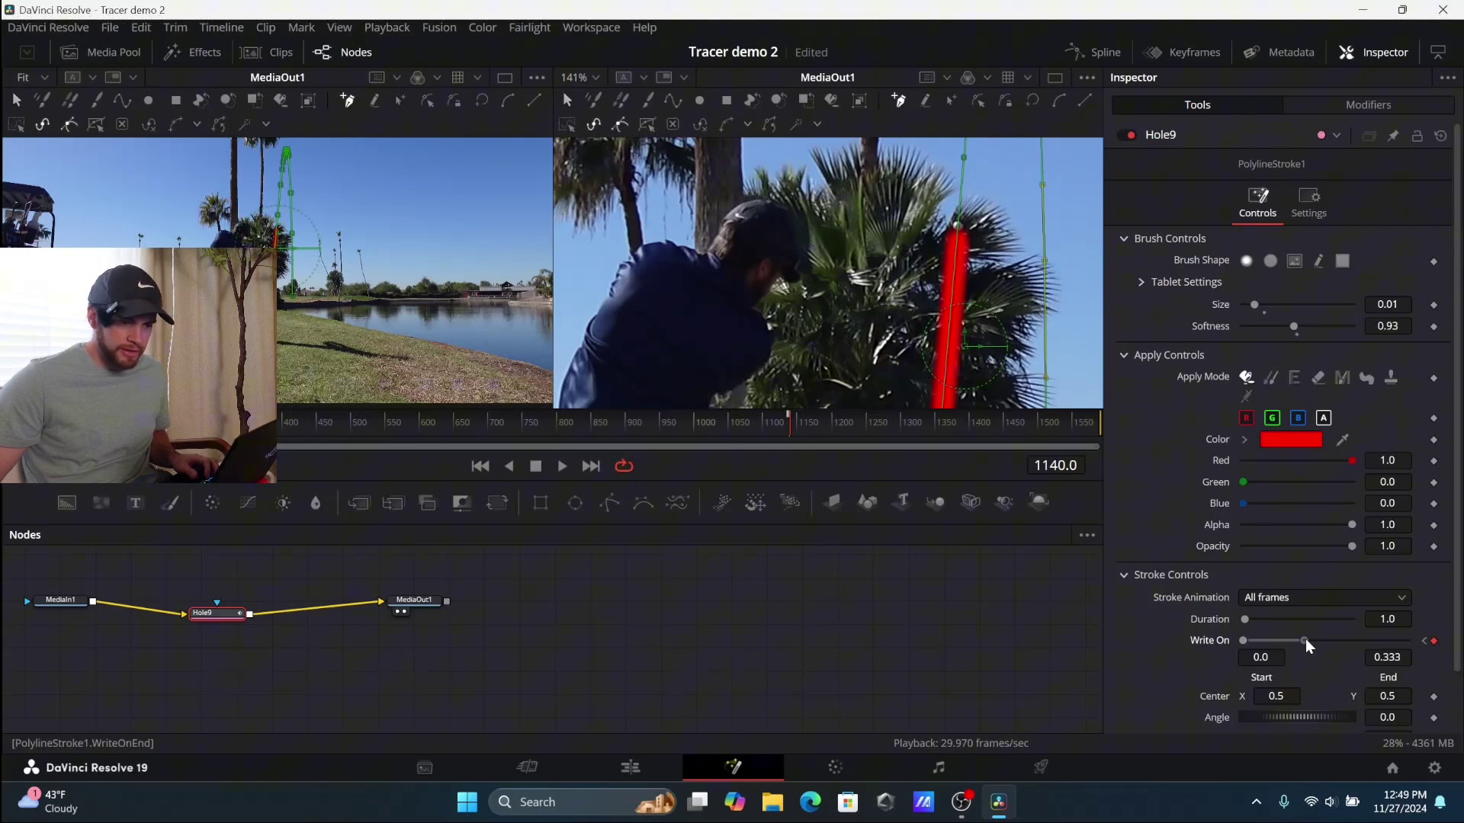
drag(1305, 639, 1307, 639)
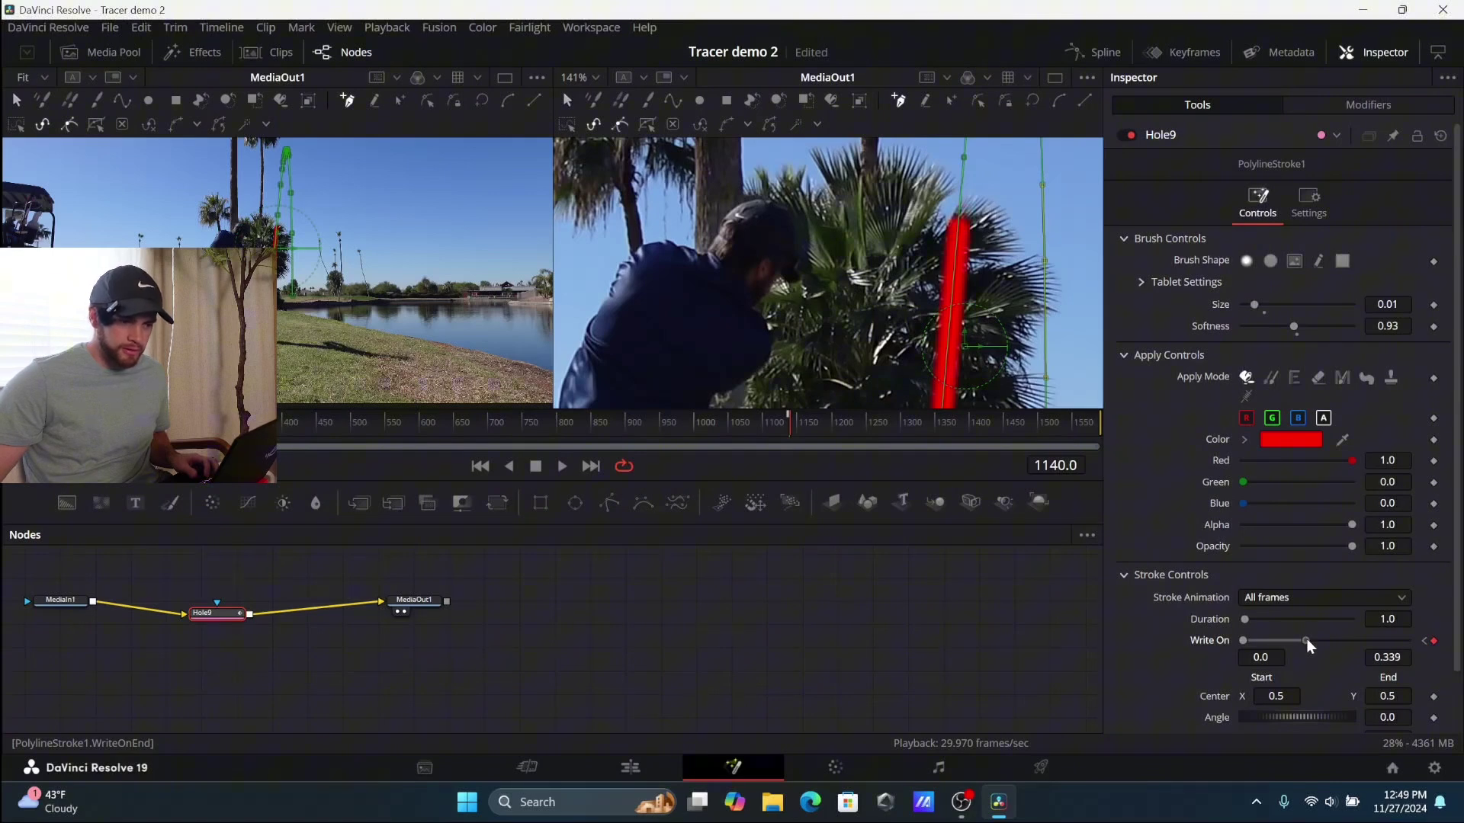
drag(1307, 639, 1305, 639)
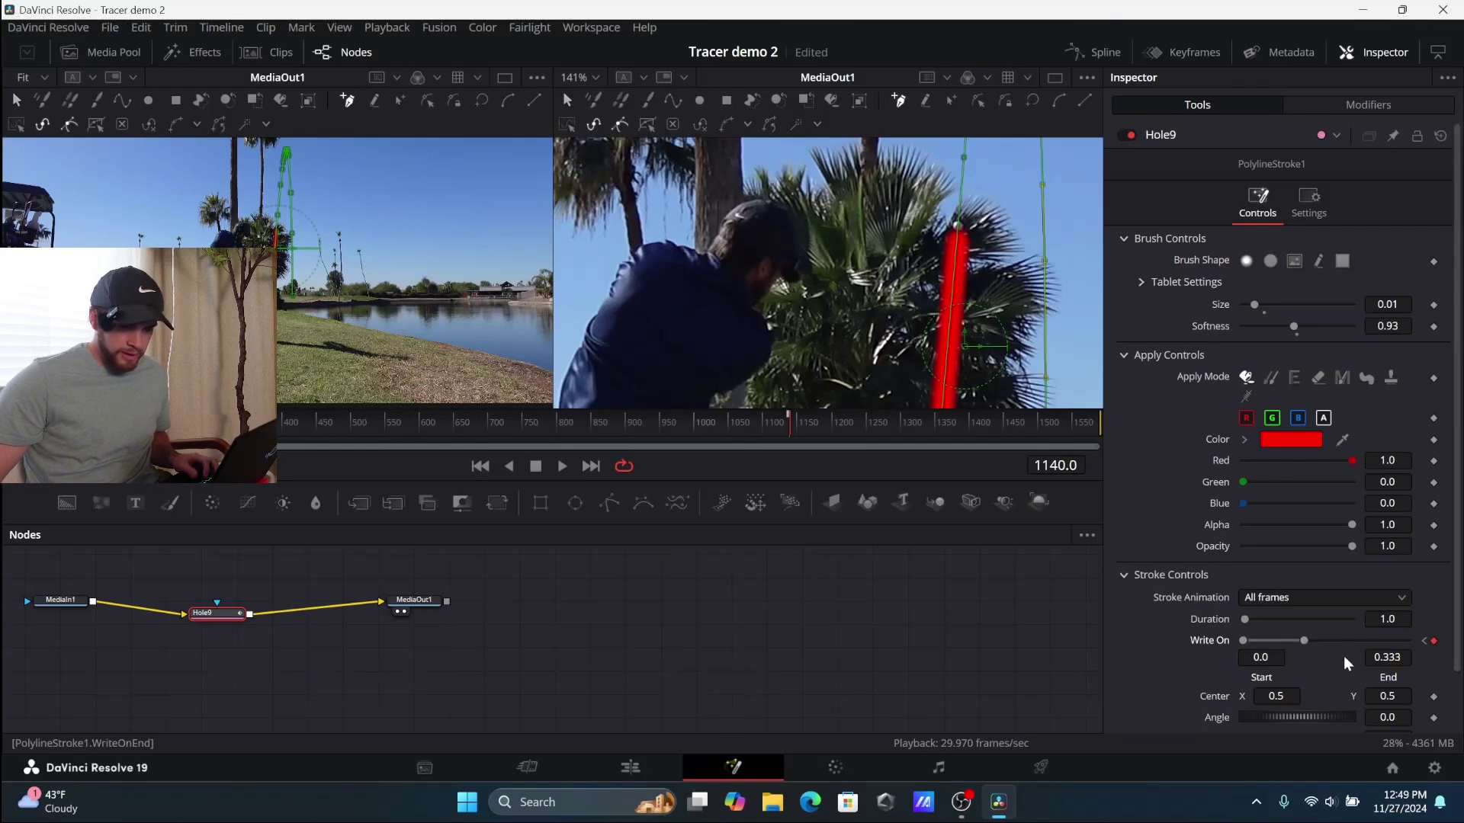
Fine-tune the Write On end on frame 1140 to 0.335.
click(1403, 659)
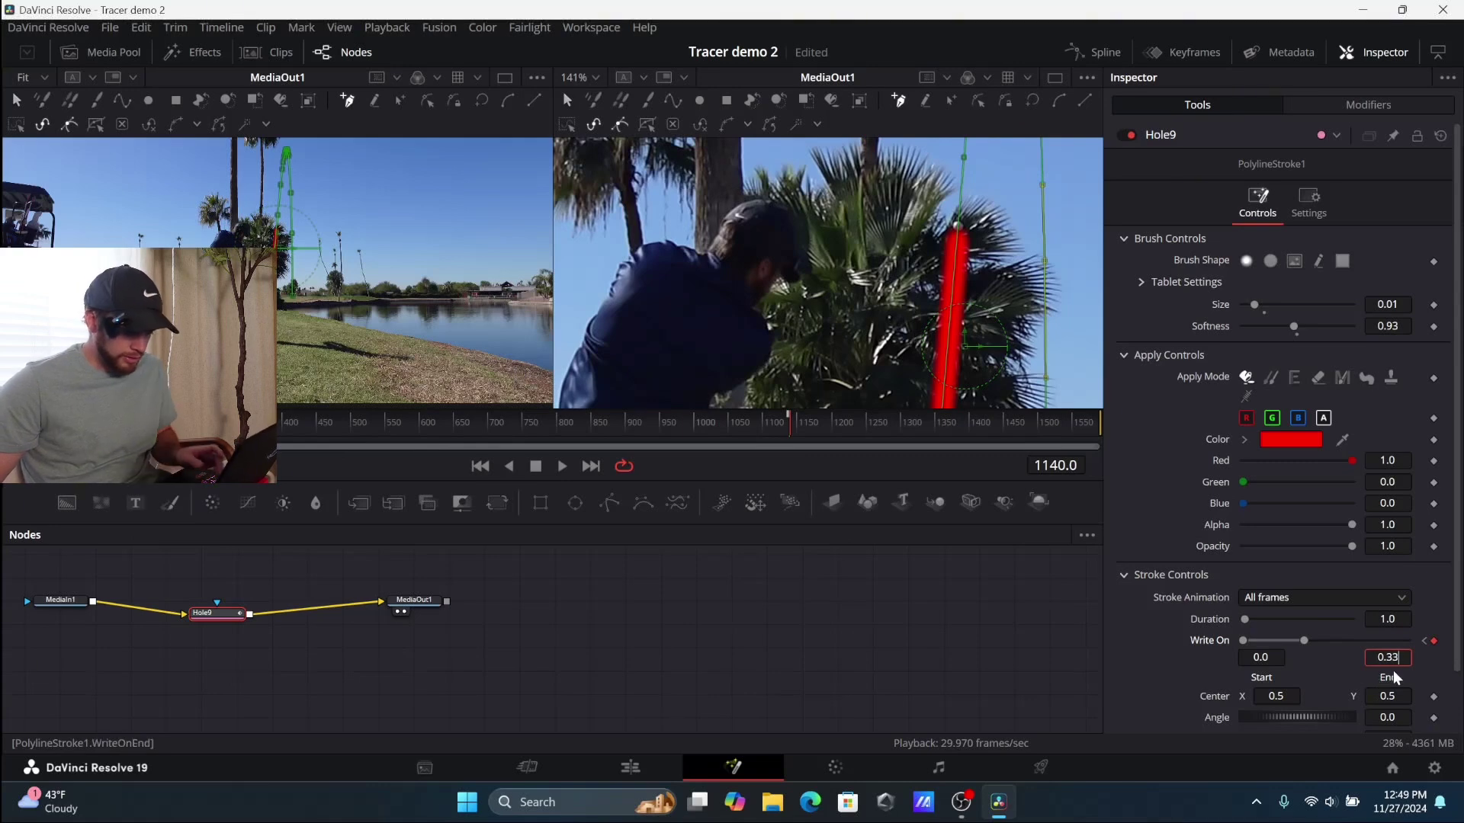
key(BackSpace)
text(5)
key(Tab)
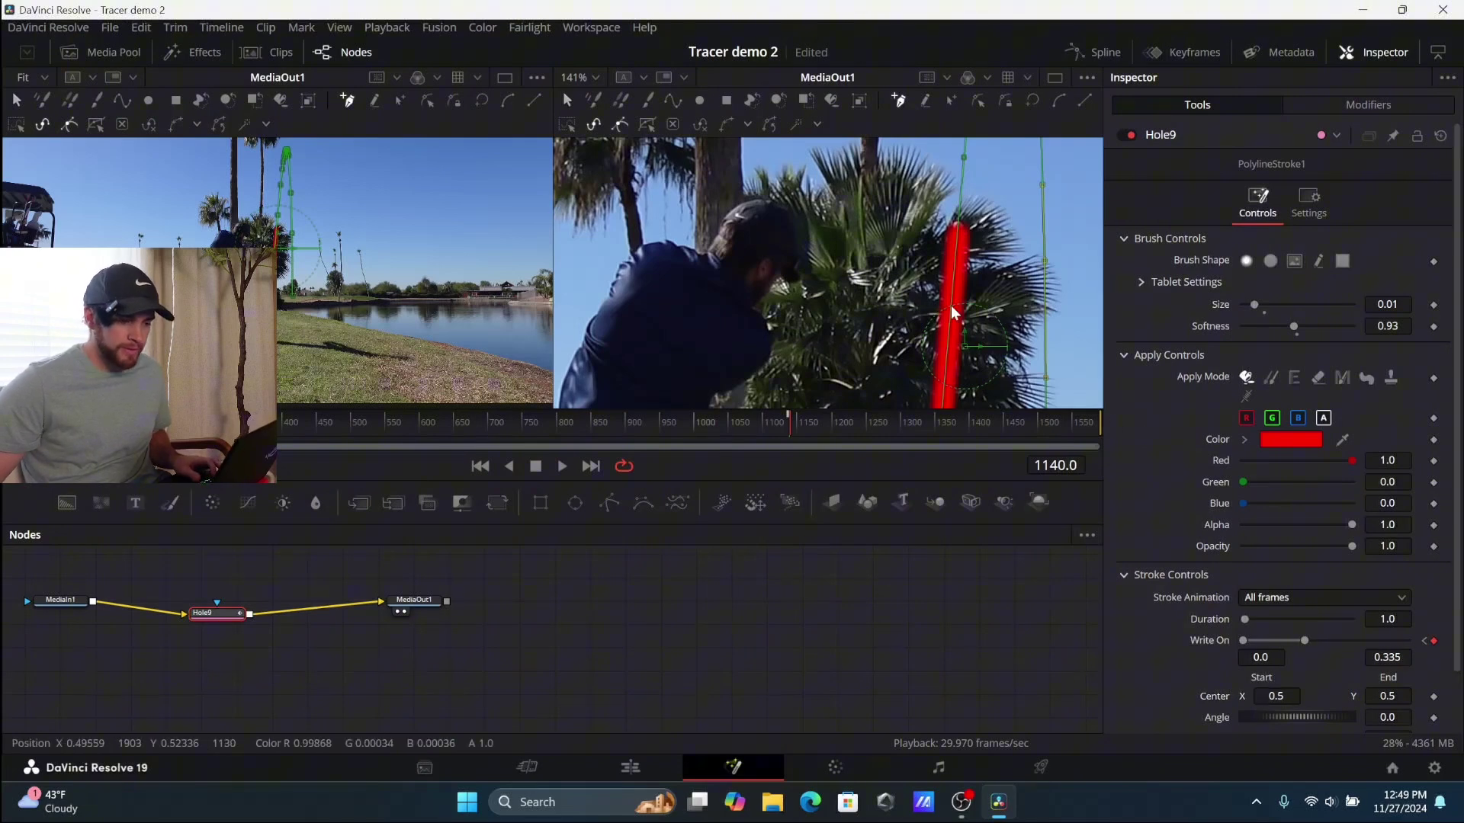
Advance to frame 1142 and extend the Write On end to 0.4 so the stroke's tip follows the ball.
scroll(950, 305, down, 1)
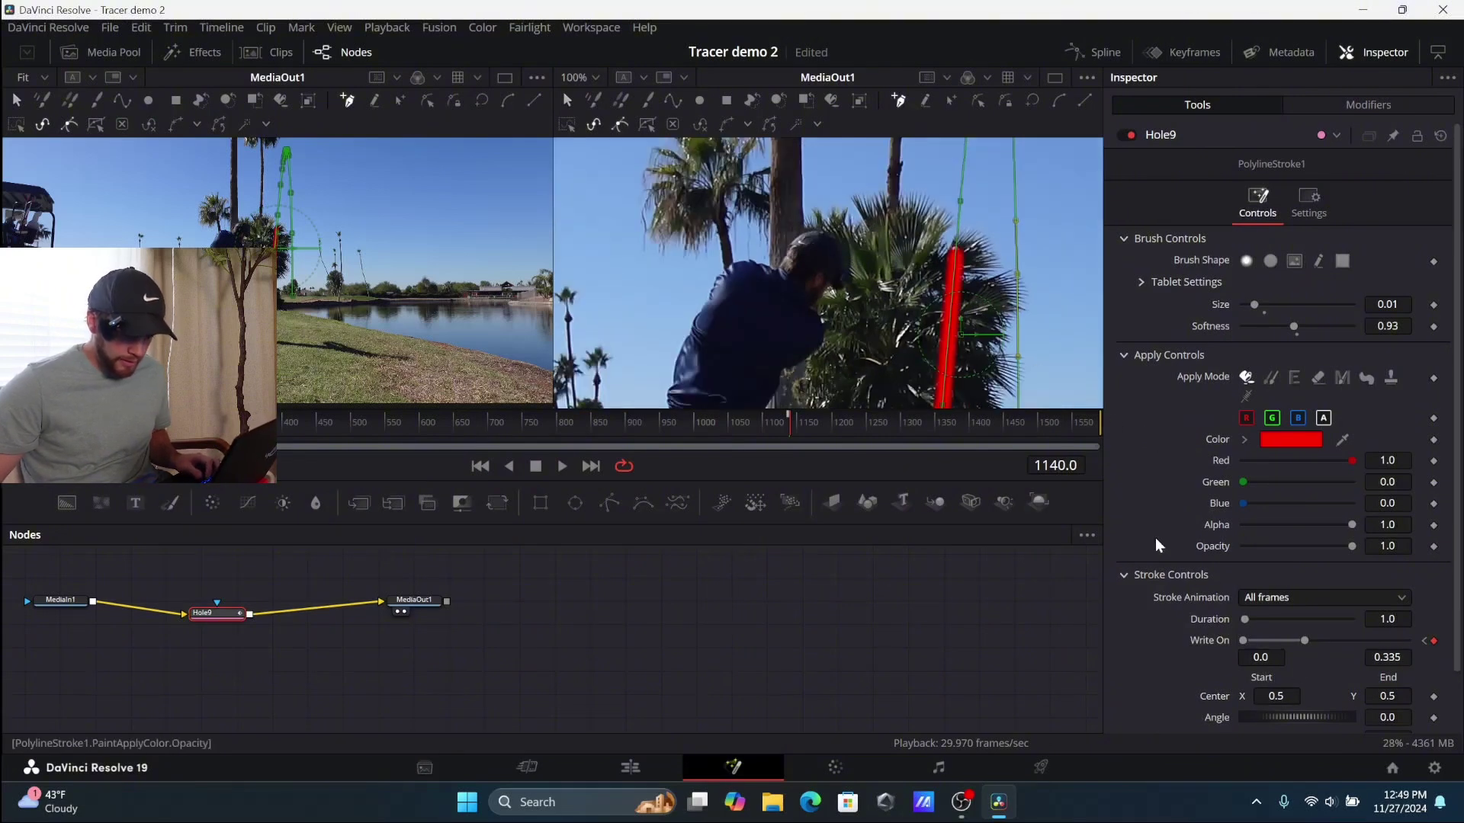
key(Right)
key(Right)
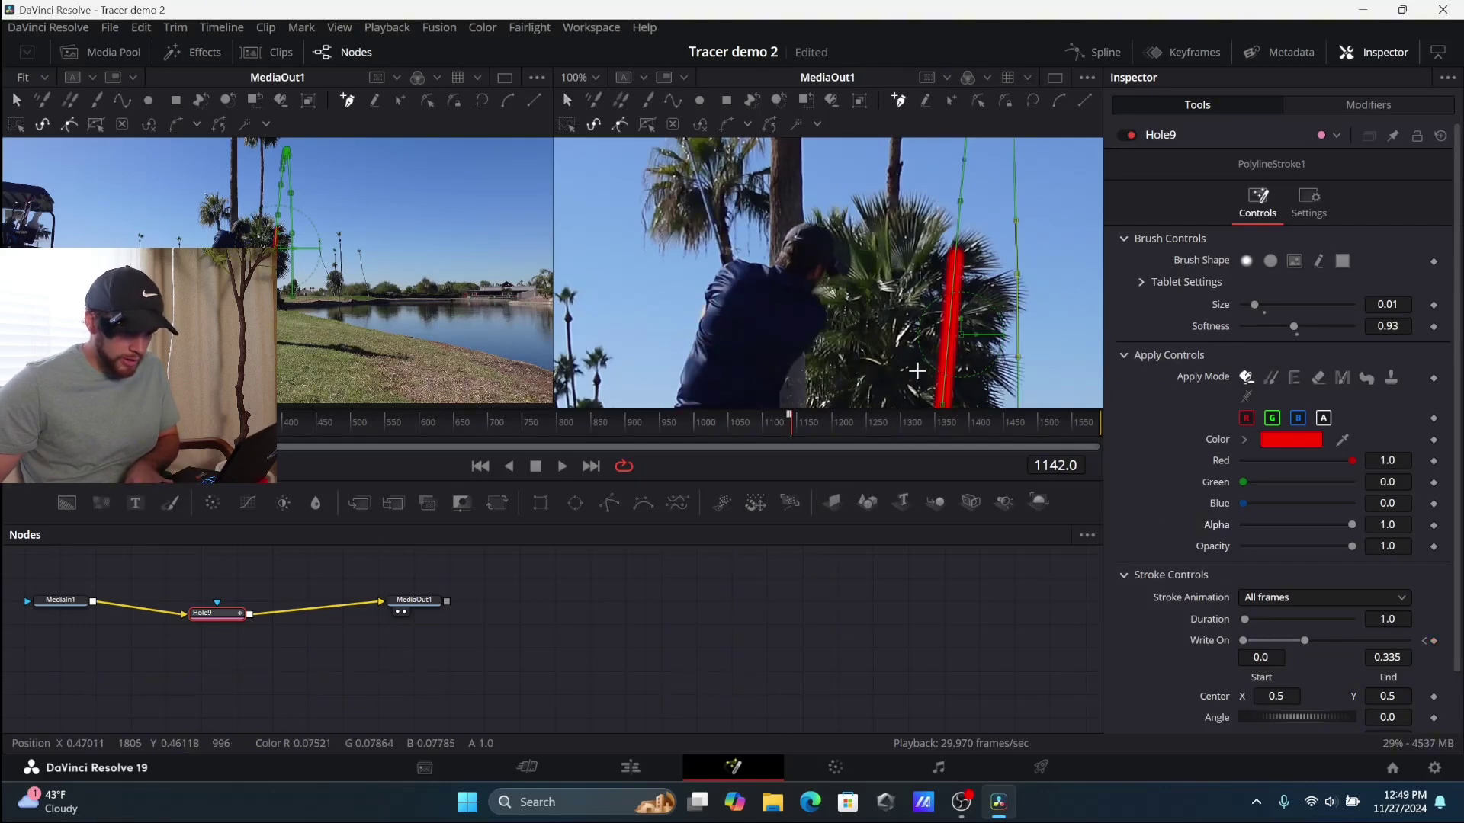
scroll(964, 343, up, 2)
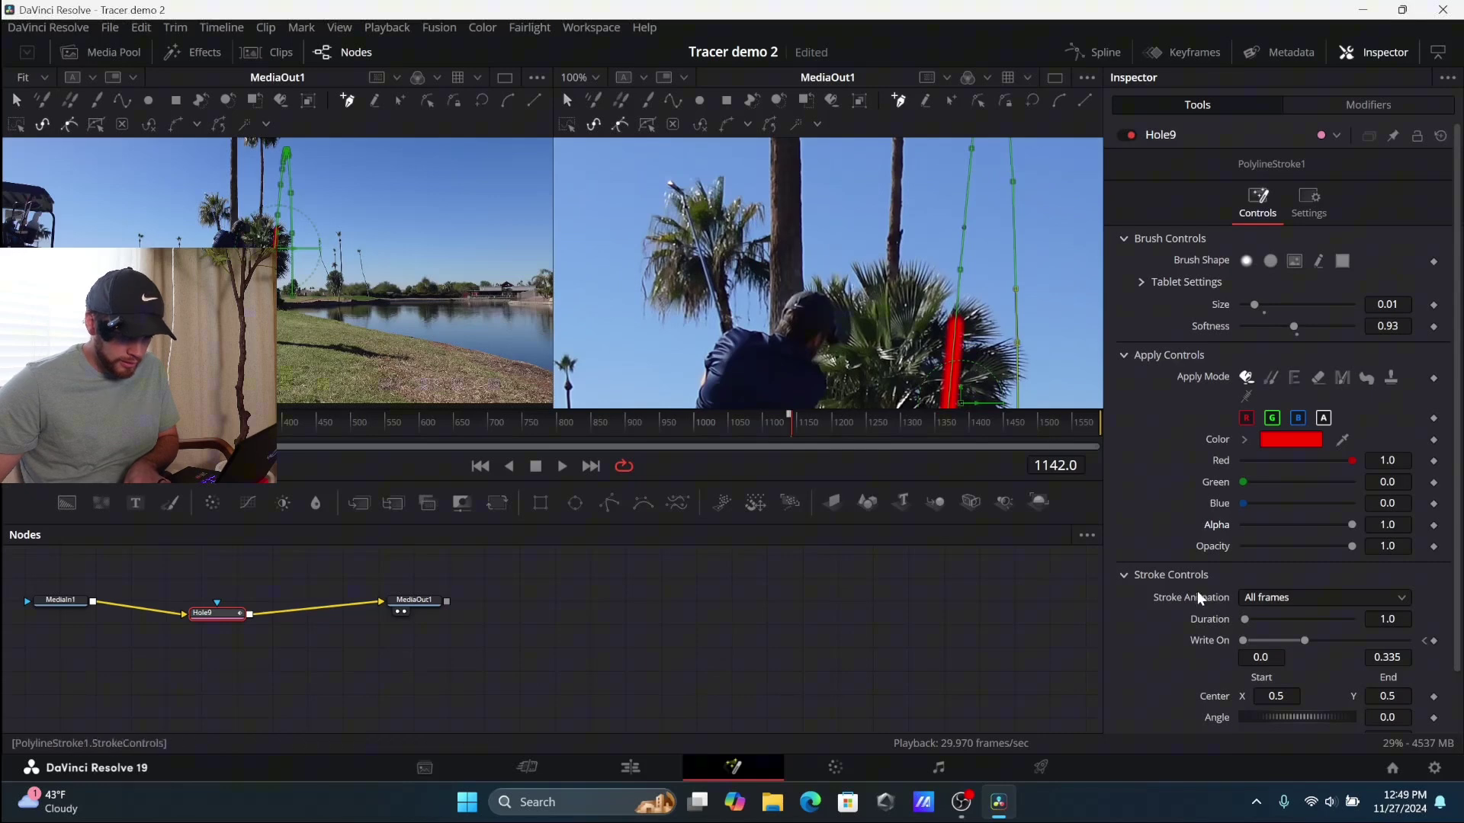
drag(1305, 640, 1312, 648)
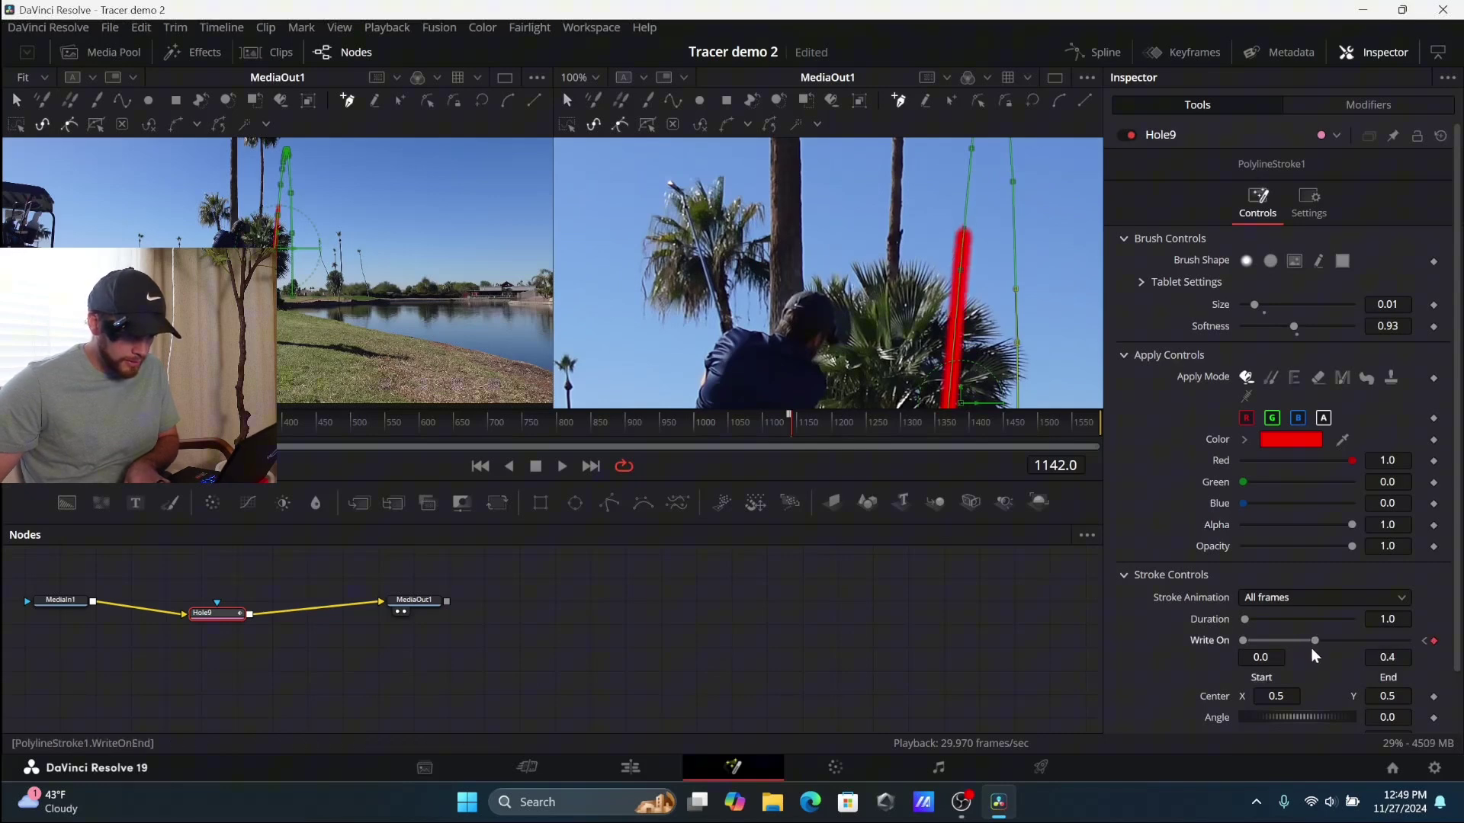
Advance to frame 1145, extend the Write On end to 0.461 and check the stroke's tip up close.
key(Right)
key(Right)
key(Right)
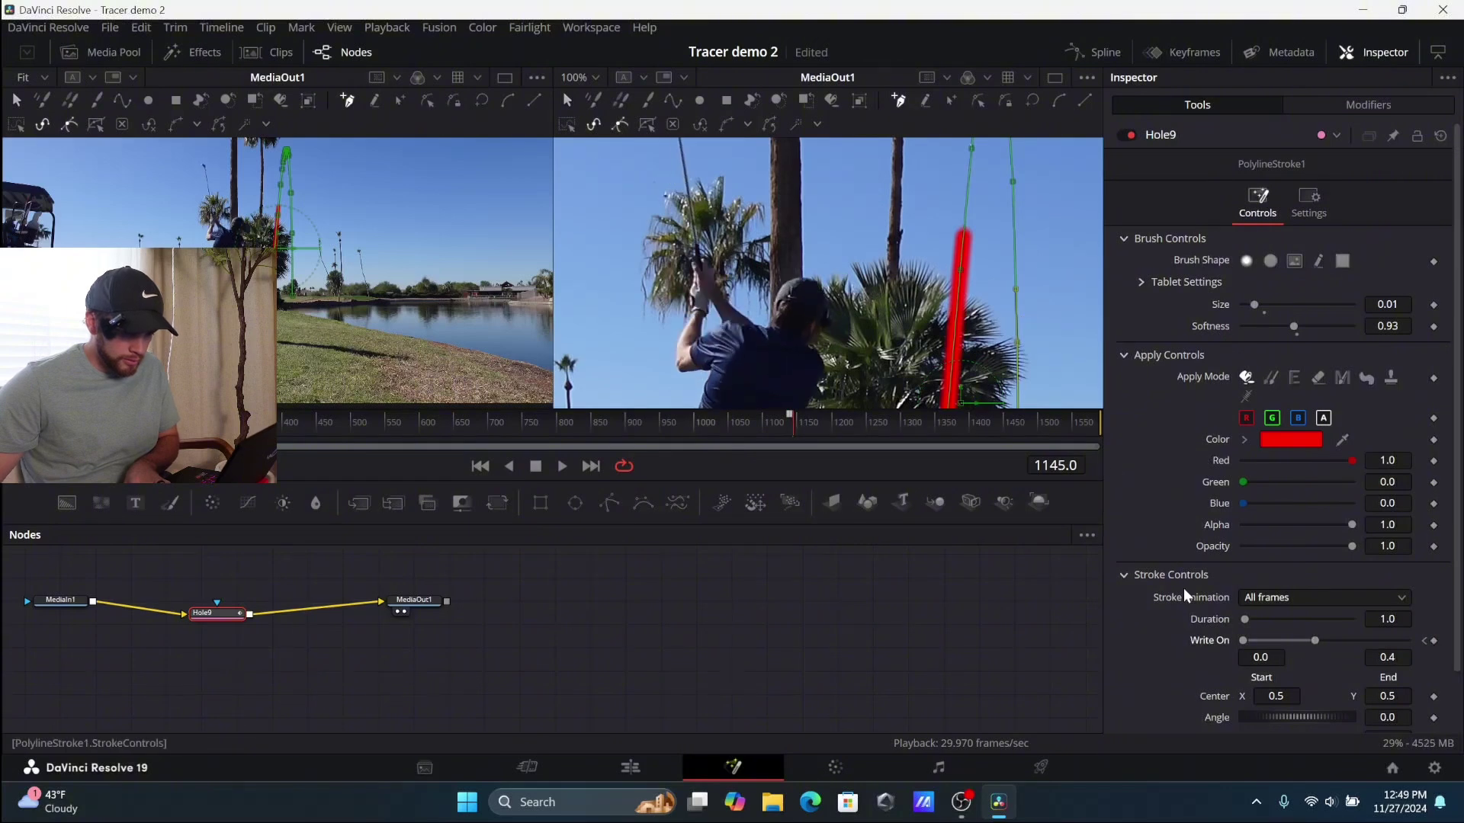
drag(1312, 645, 1322, 642)
scroll(979, 235, up, 2)
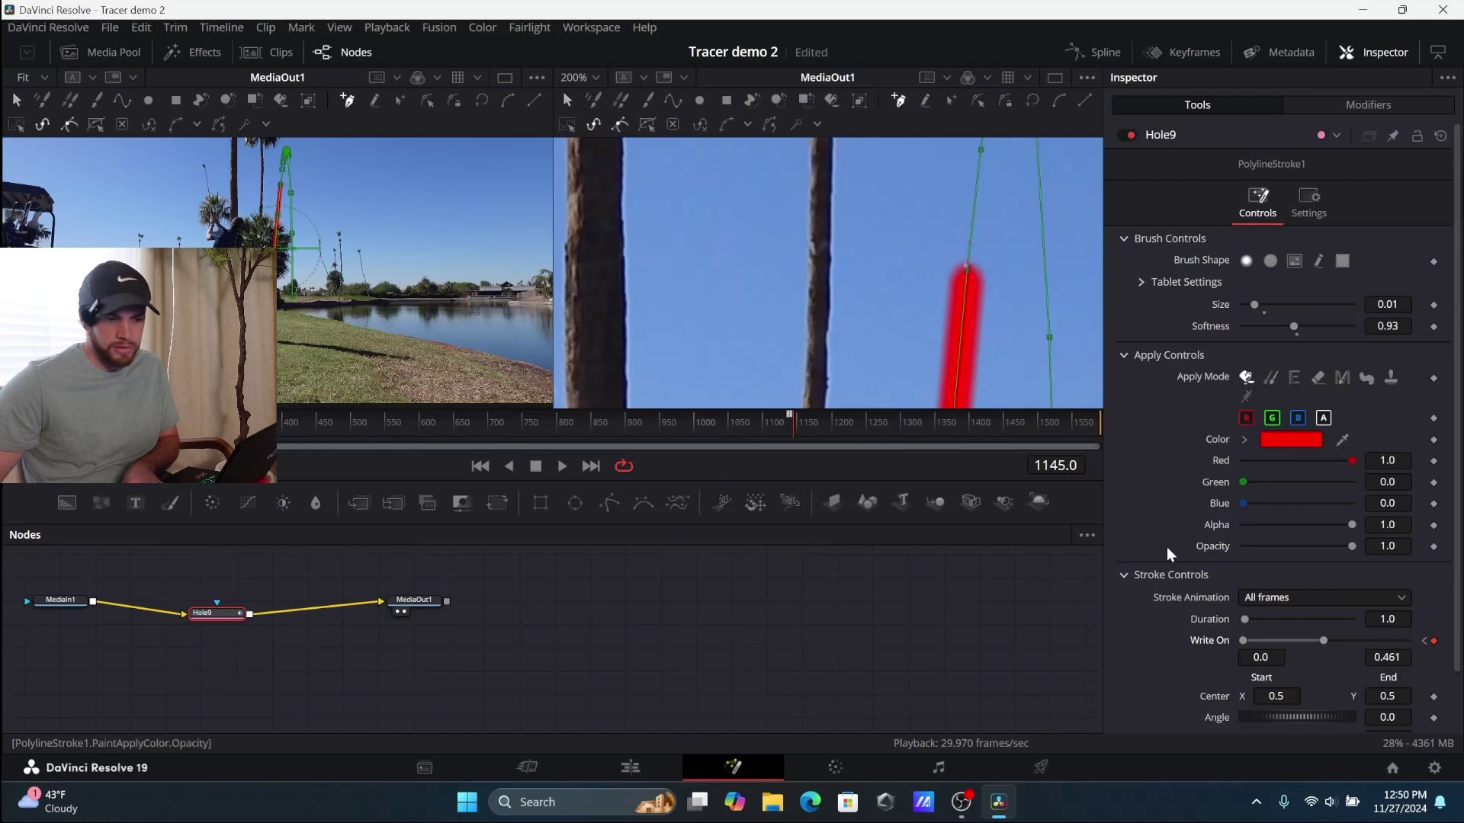
Advance to frame 1149, locate the ball on the path and extend the Write On end to 0.506.
scroll(994, 351, down, 3)
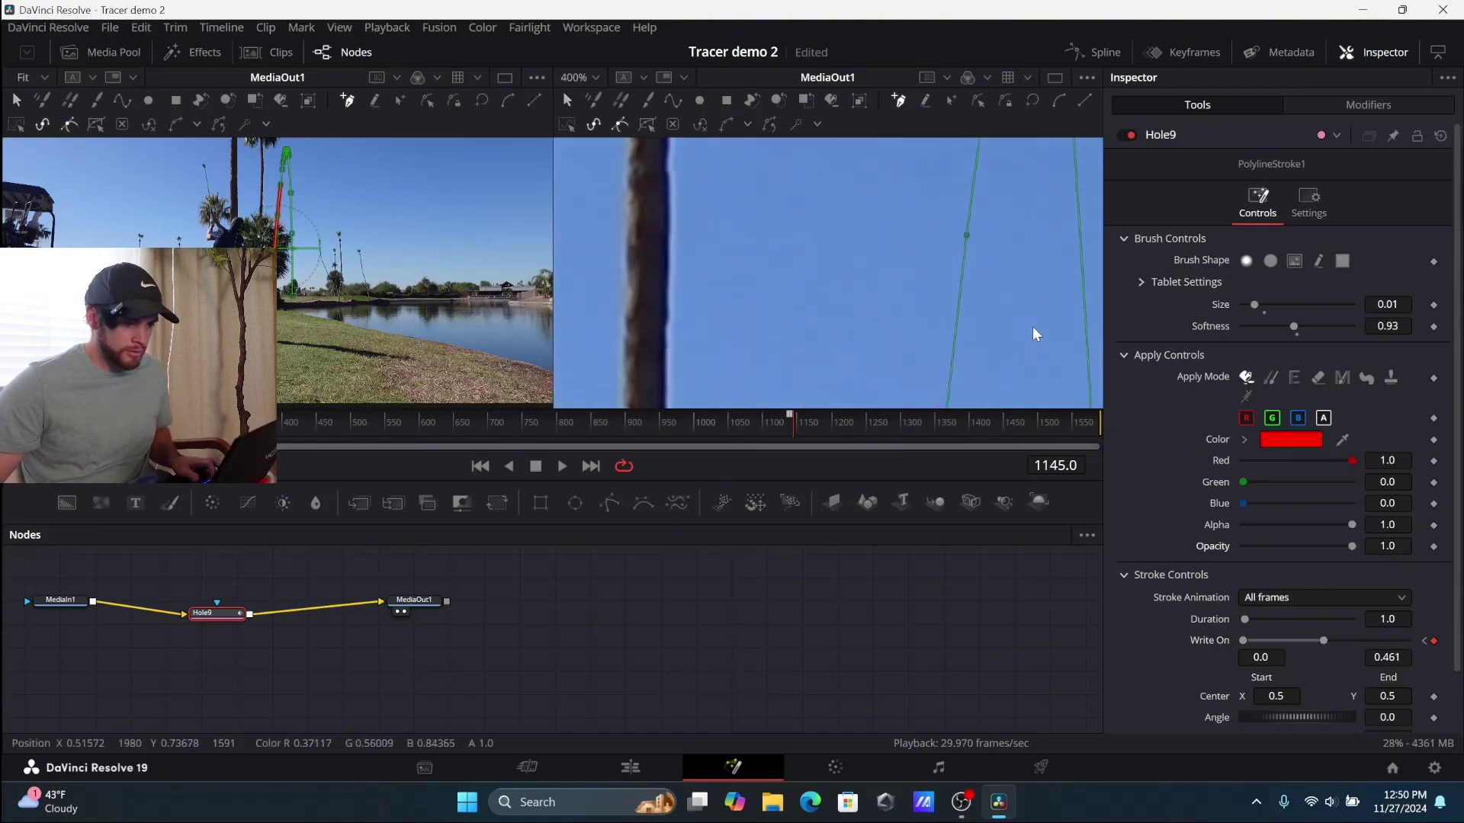
key(Right)
key(Right)
key(Right)
key(Right)
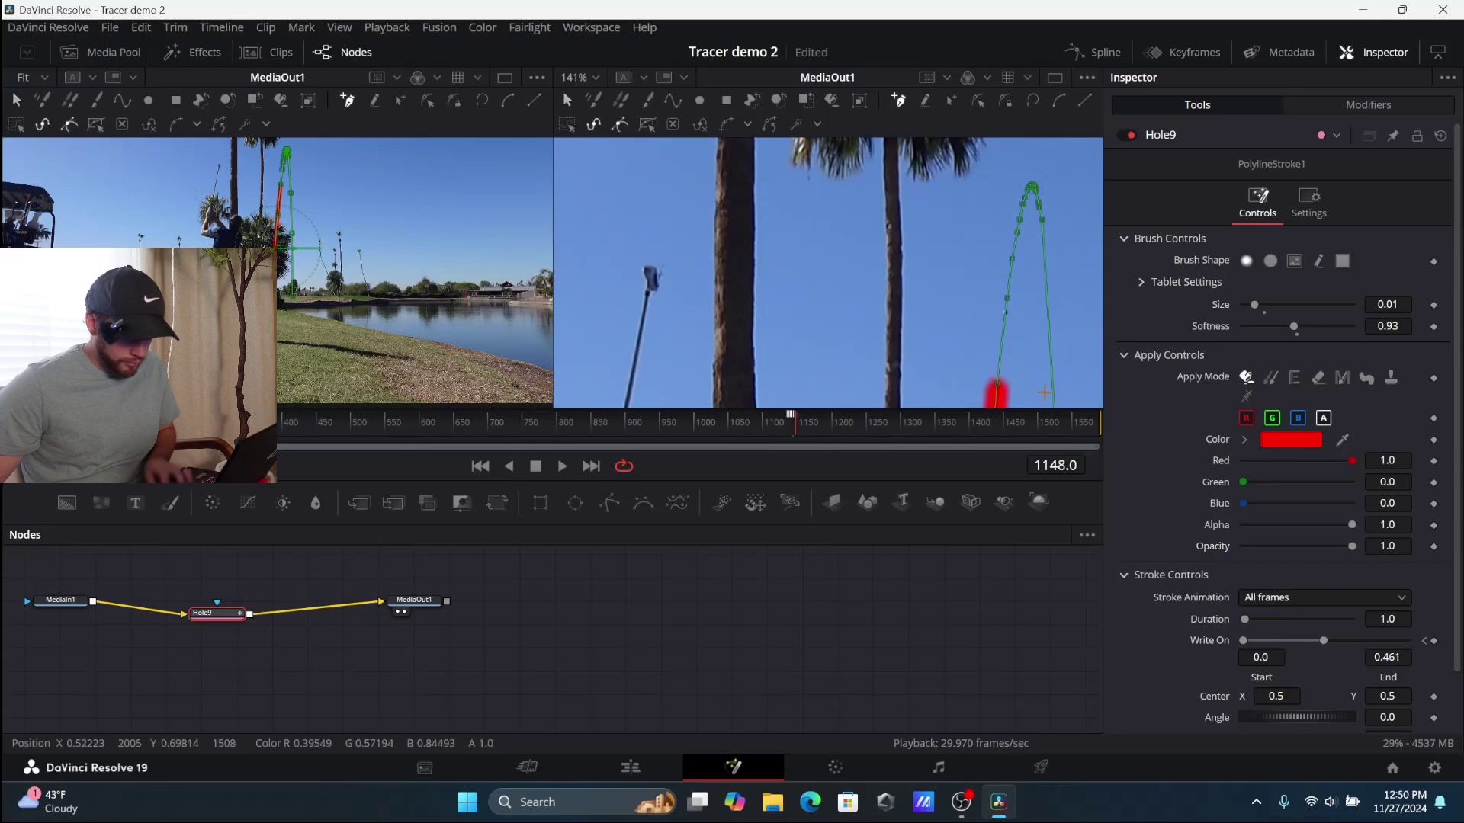
scroll(1001, 288, up, 3)
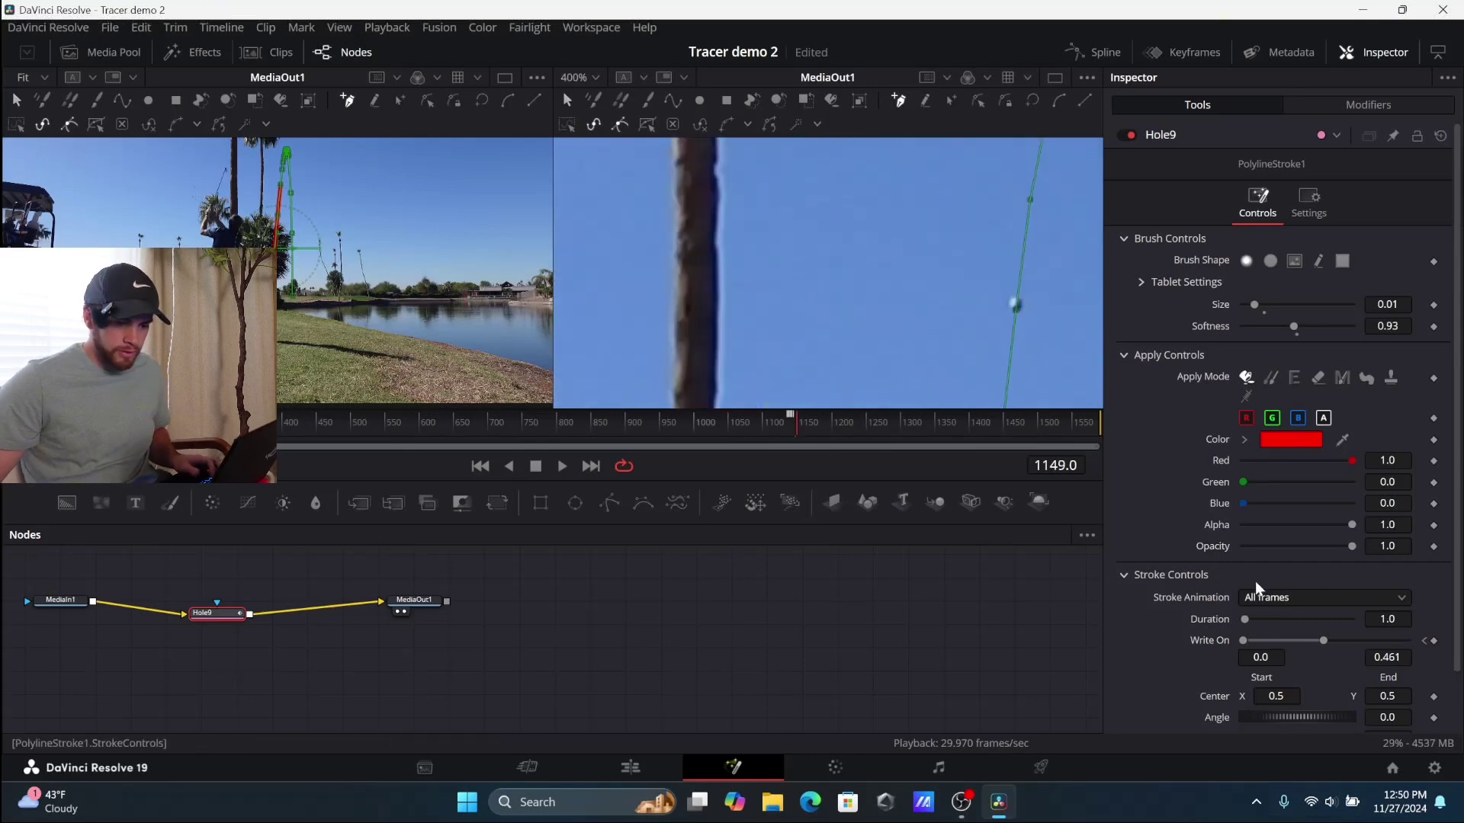
drag(1326, 638, 1333, 639)
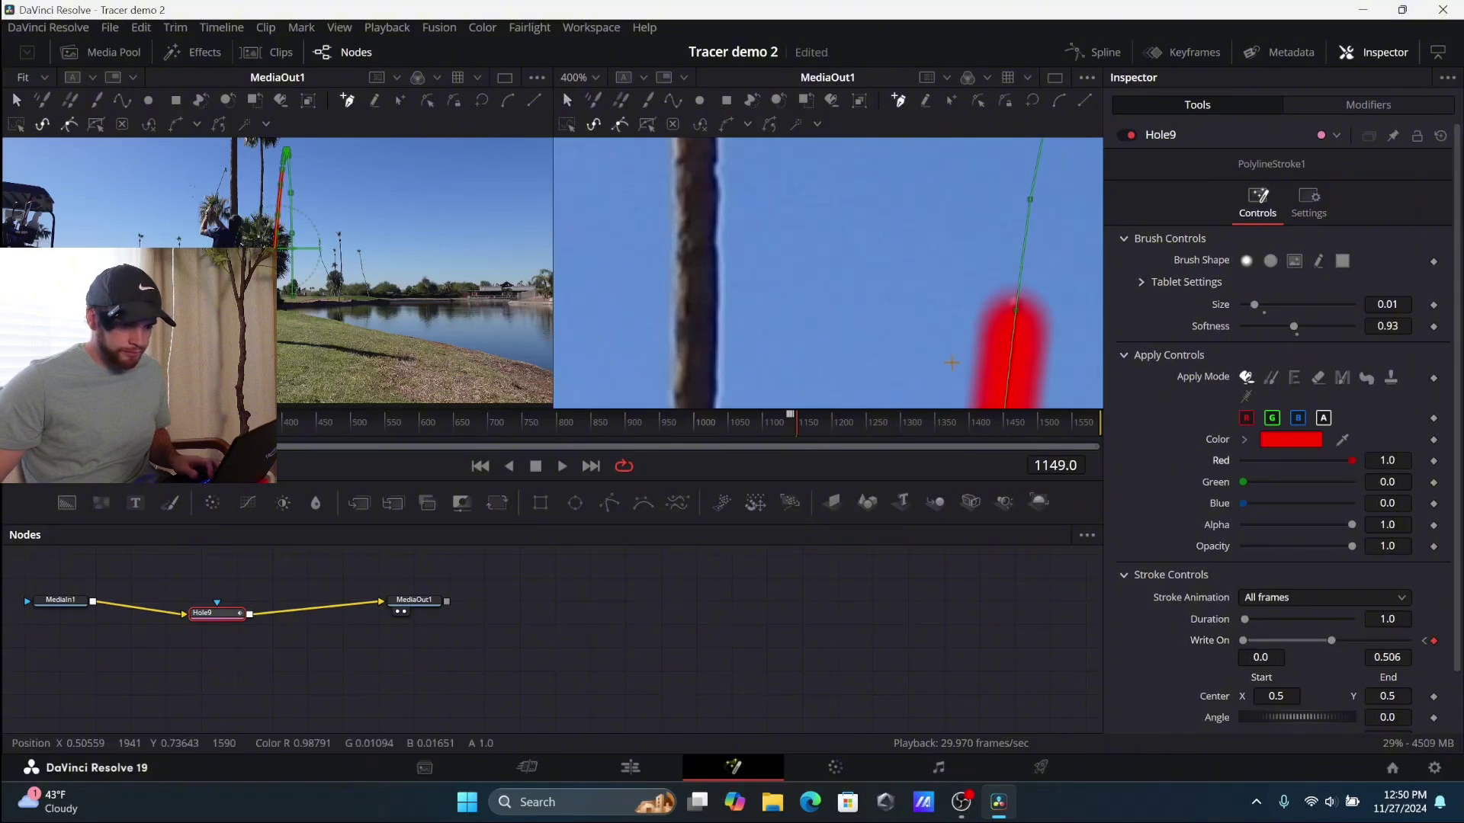
Advance to frame 1152 and extend the Write On end to 0.528.
key(Right)
key(Right)
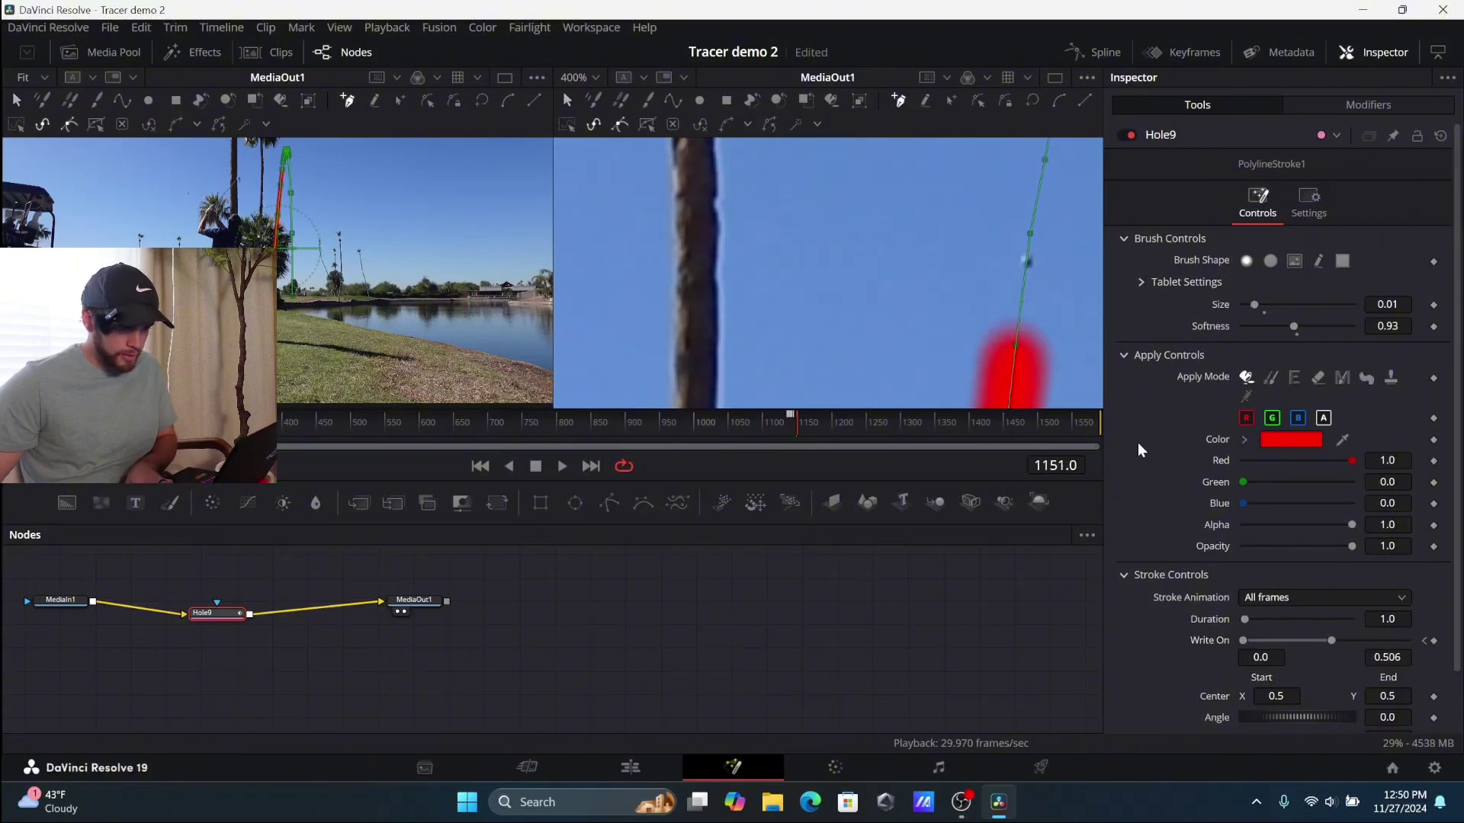
key(Right)
drag(1328, 638, 1336, 648)
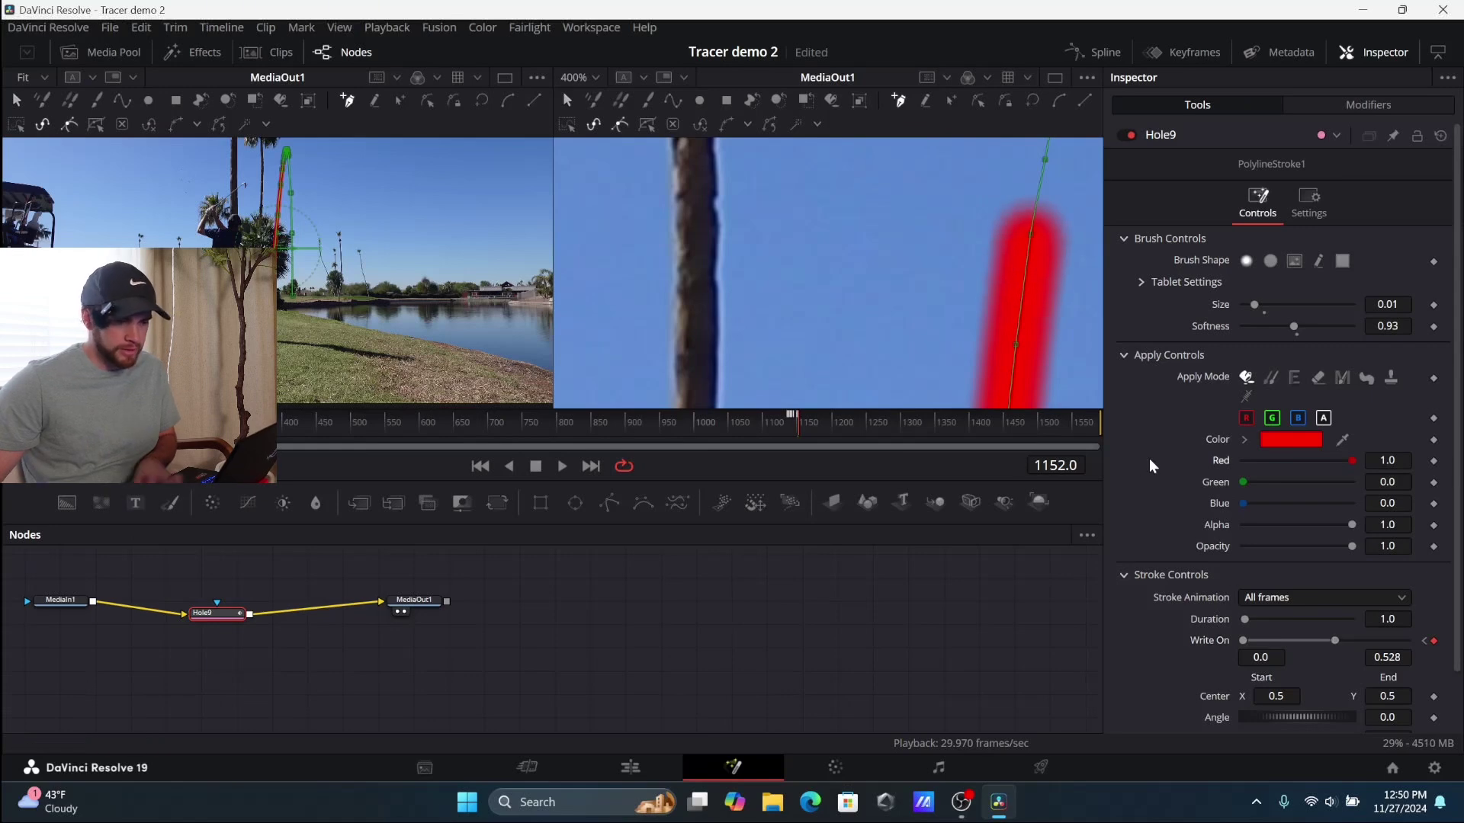
Centre the view on the arc's peak, advance to frame 1155 and extend the Write On end to 0.539.
scroll(989, 318, up, 5)
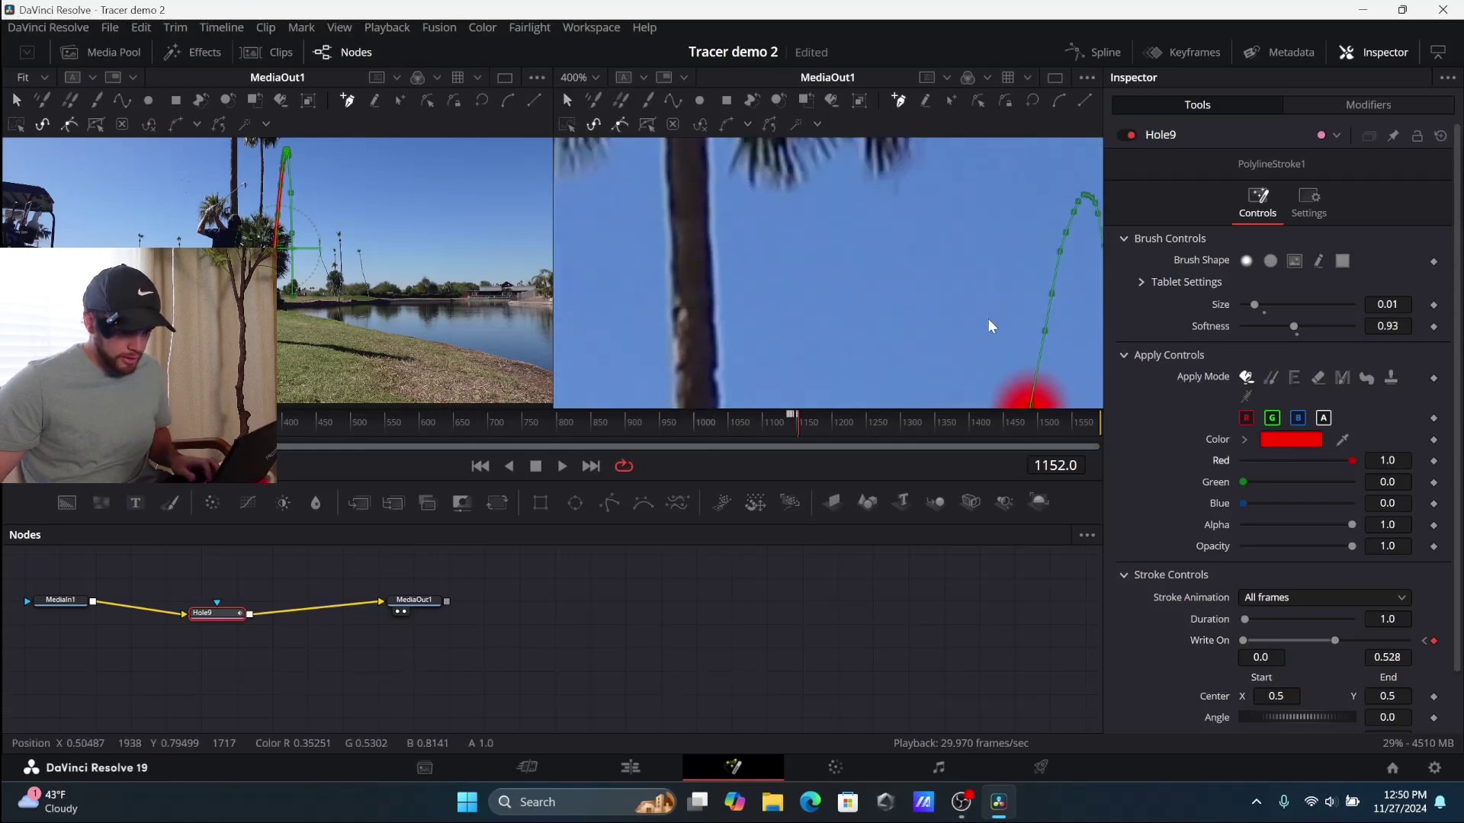
scroll(988, 319, right, 4)
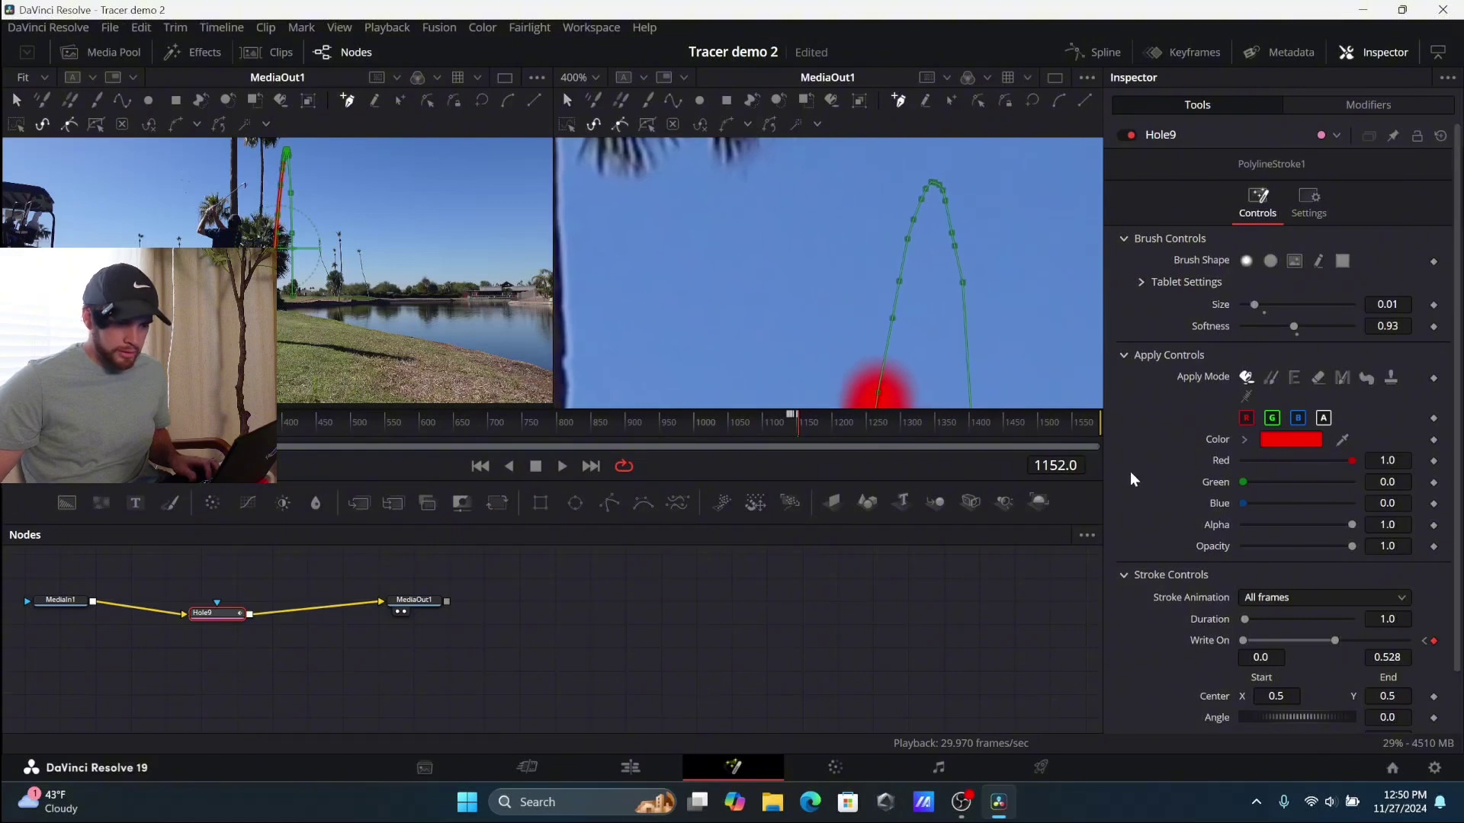
click(962, 283)
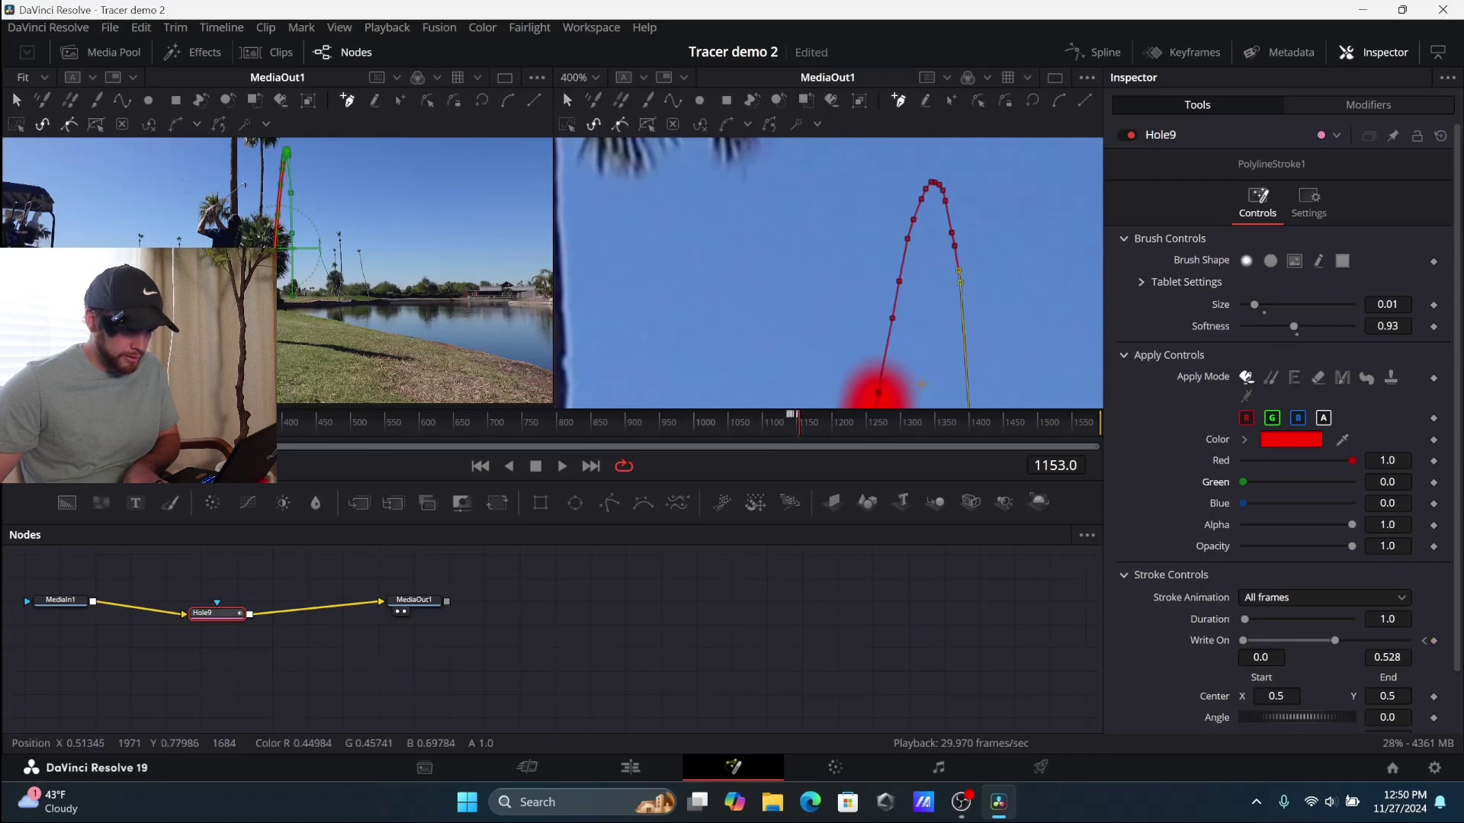
key(Right)
key(Right)
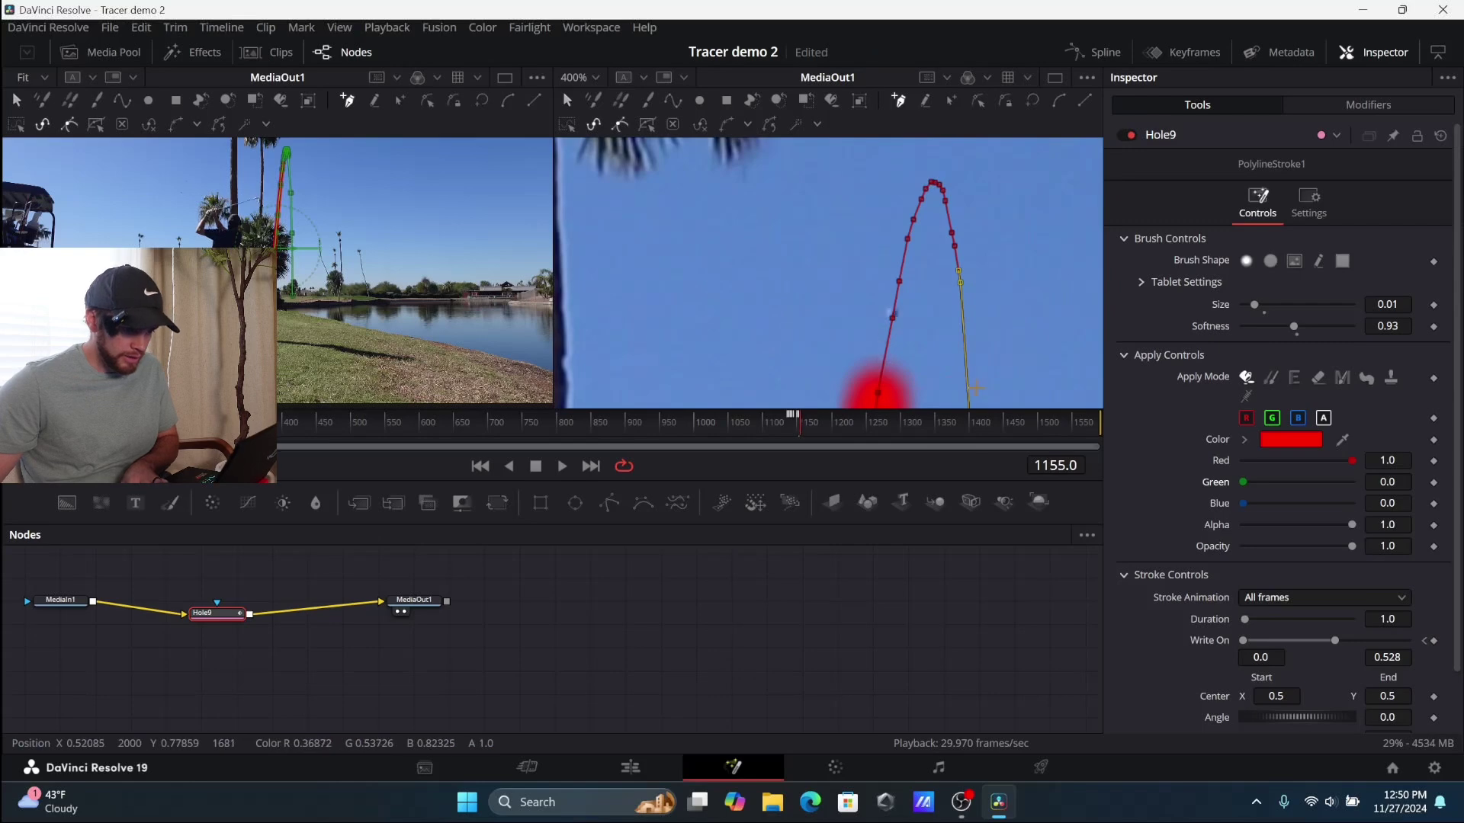
key(Right)
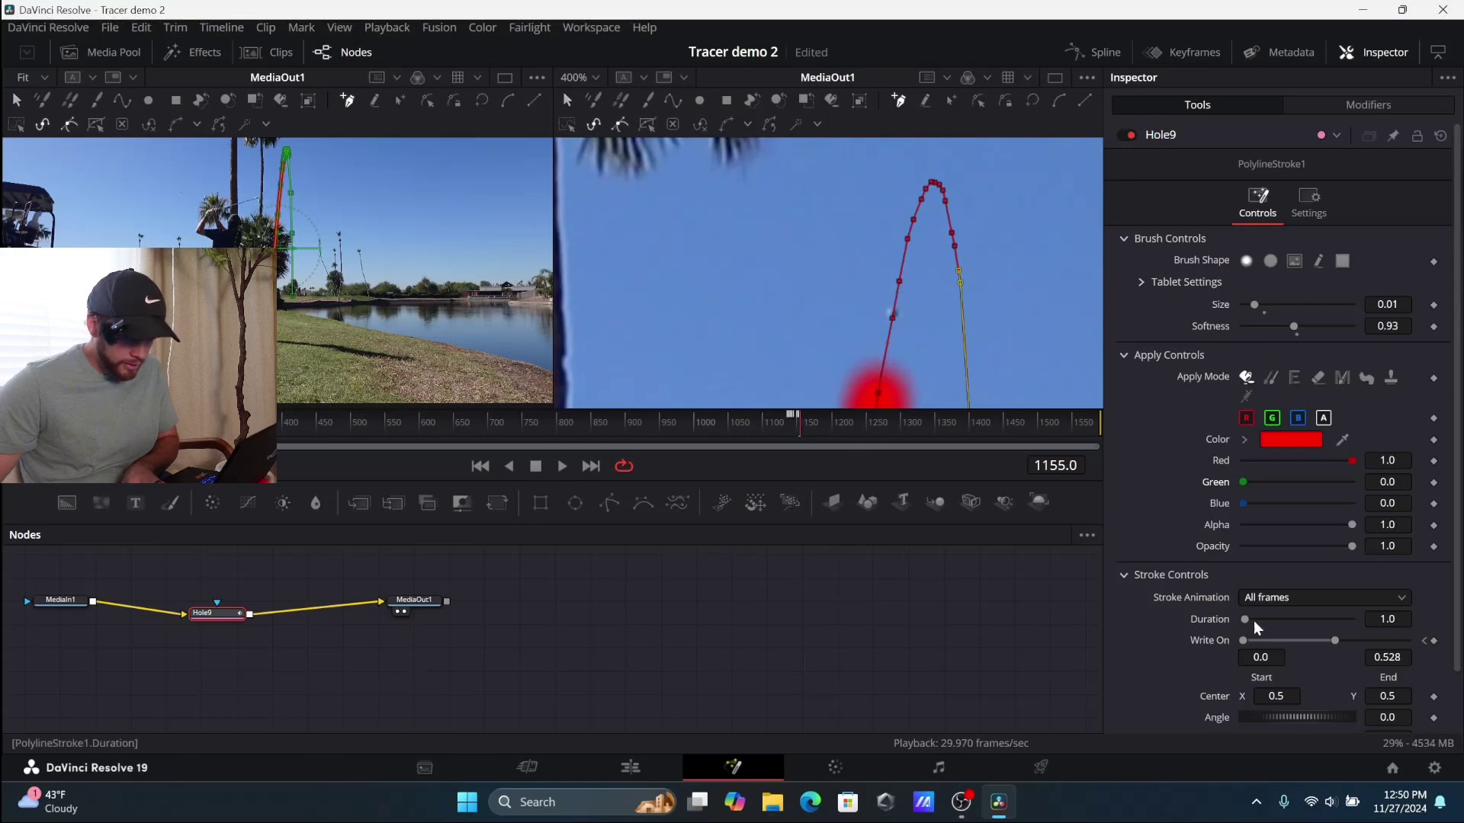
Advance to frame 1158 and extend the Write On end to 0.55.
key(Right)
key(Right)
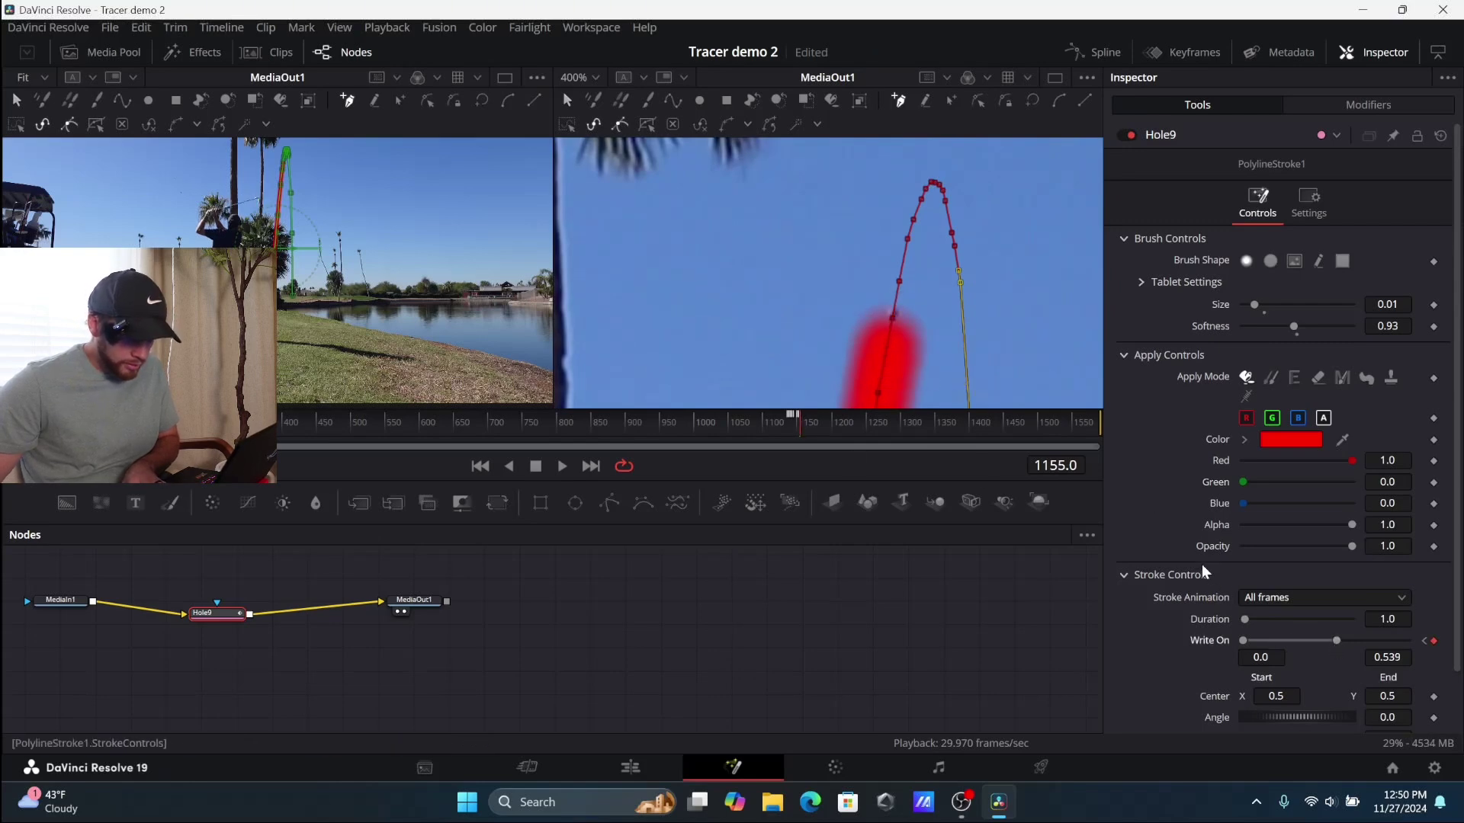
key(Right)
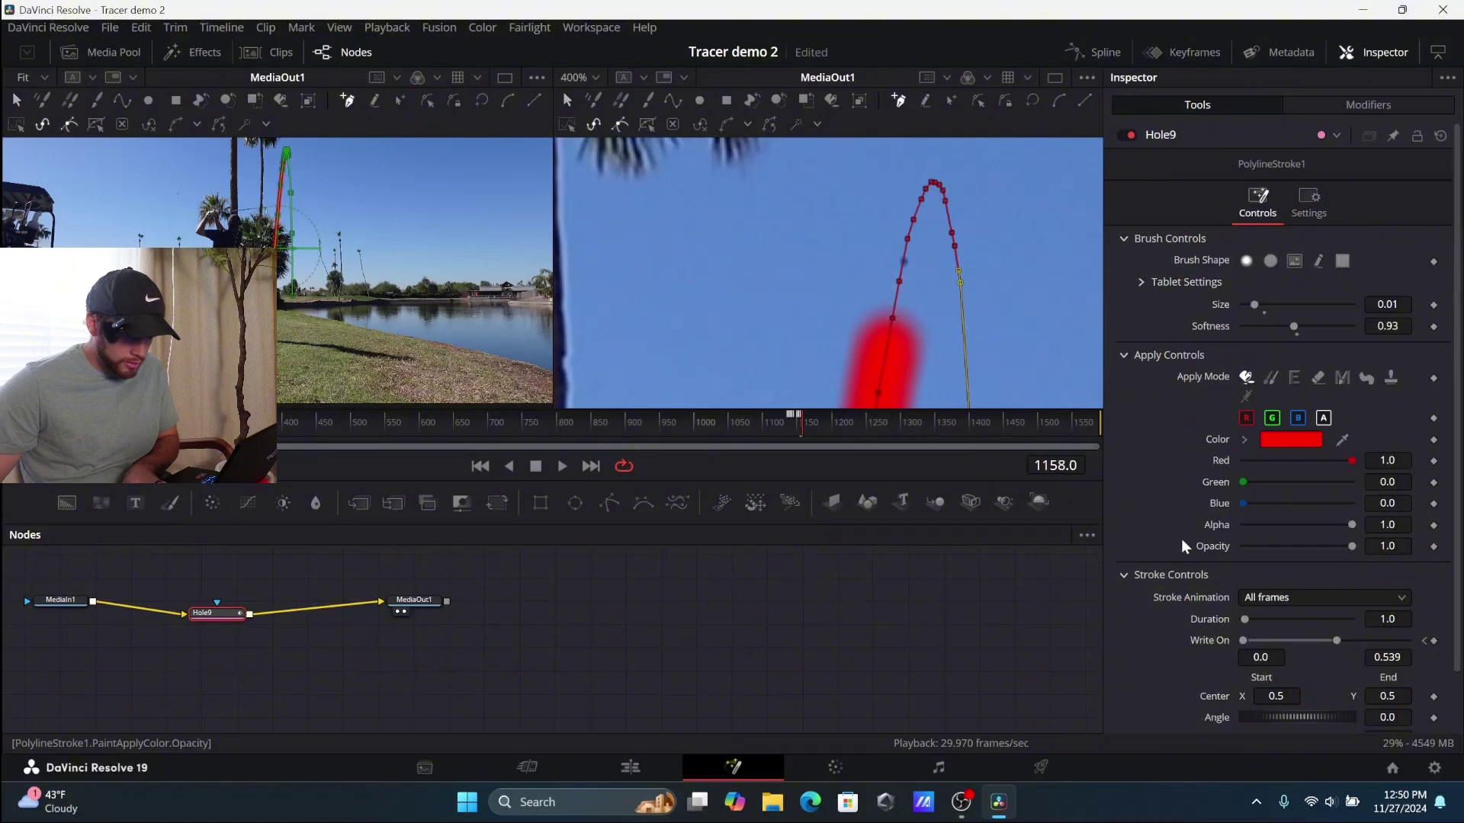
Advance to frame 1161 and extend the Write On end to 0.556.
key(Right)
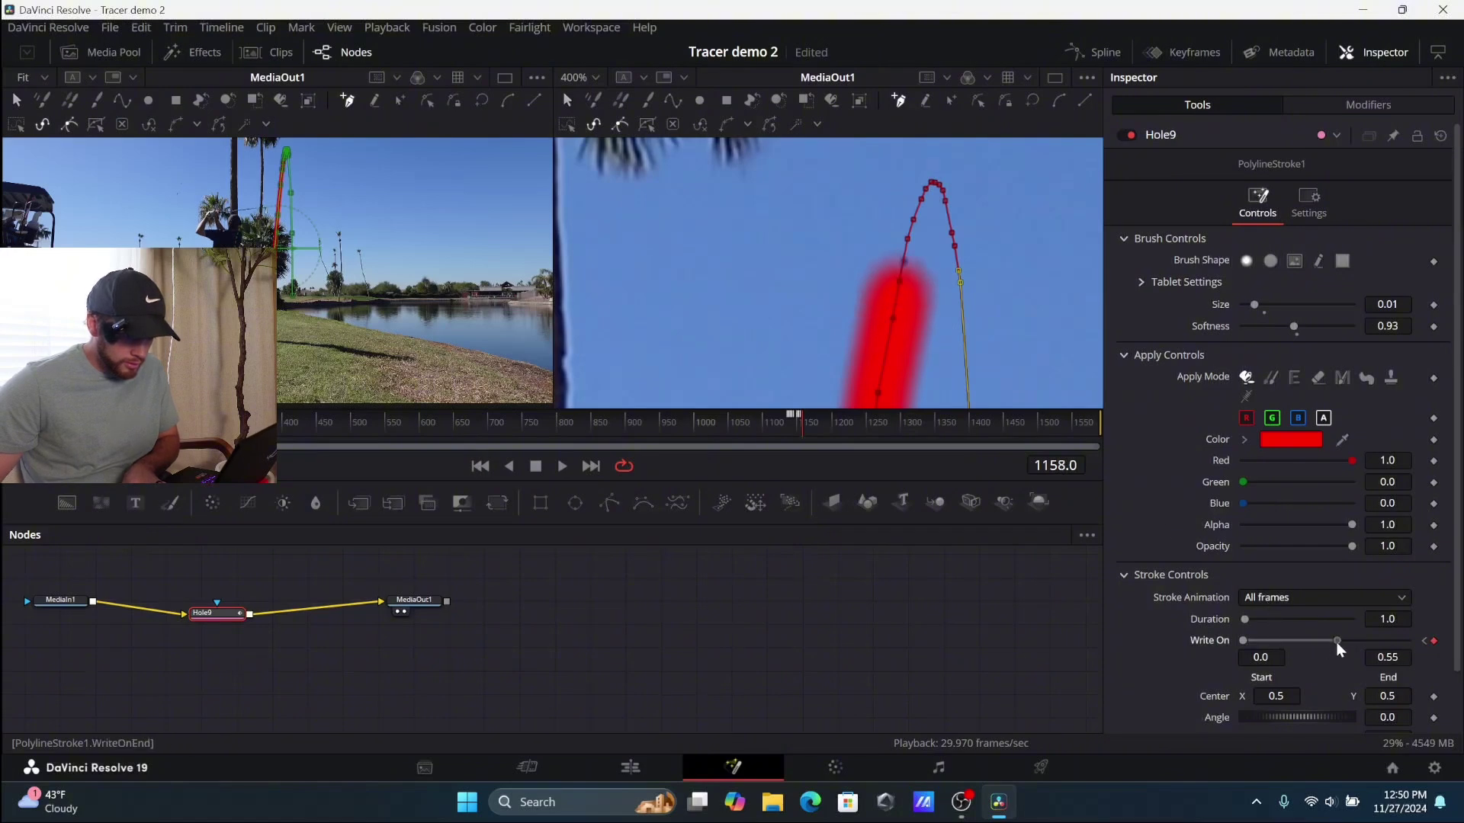
key(Right)
key(Right)
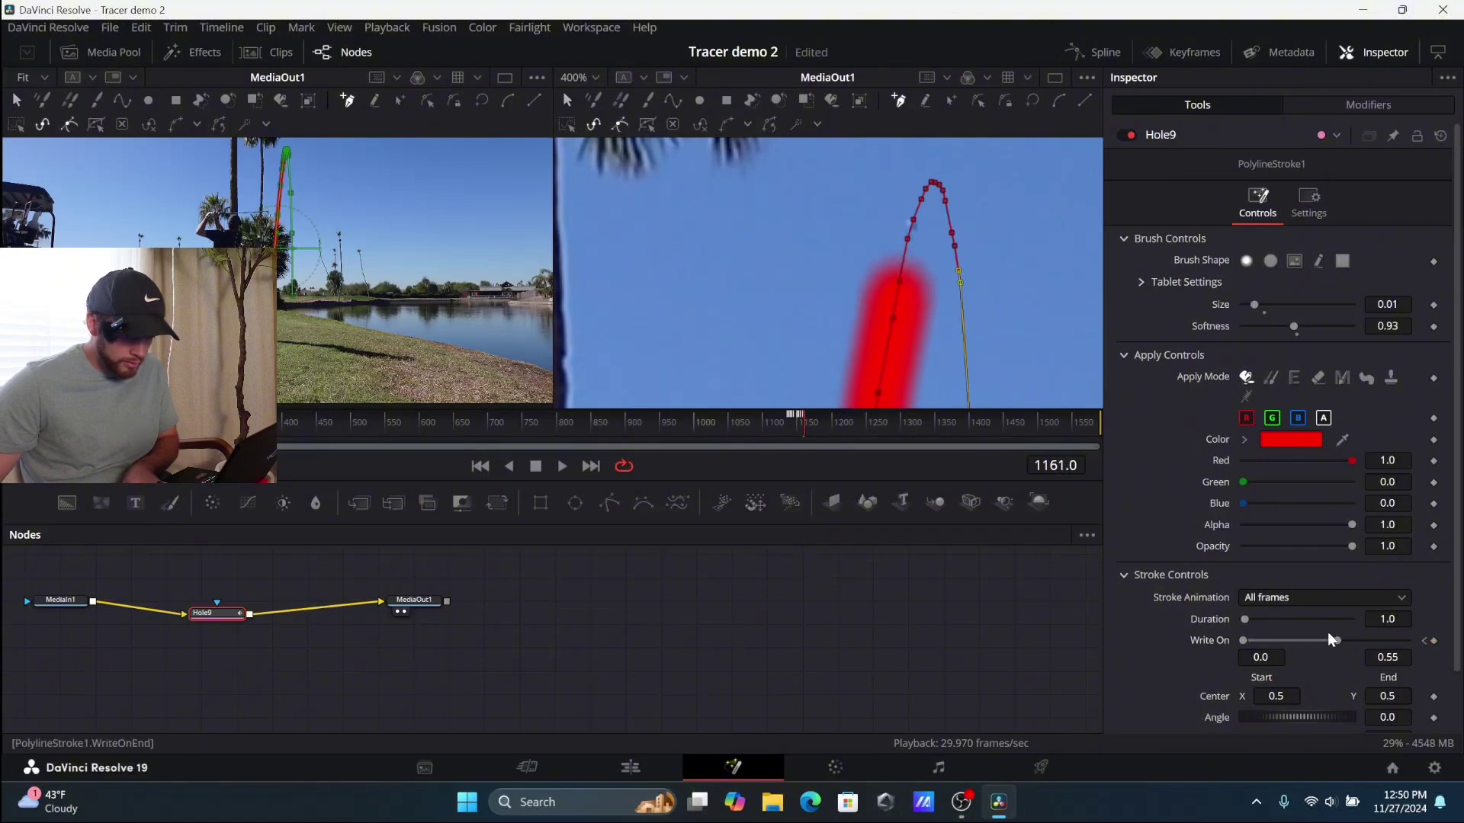
drag(1337, 640, 1339, 641)
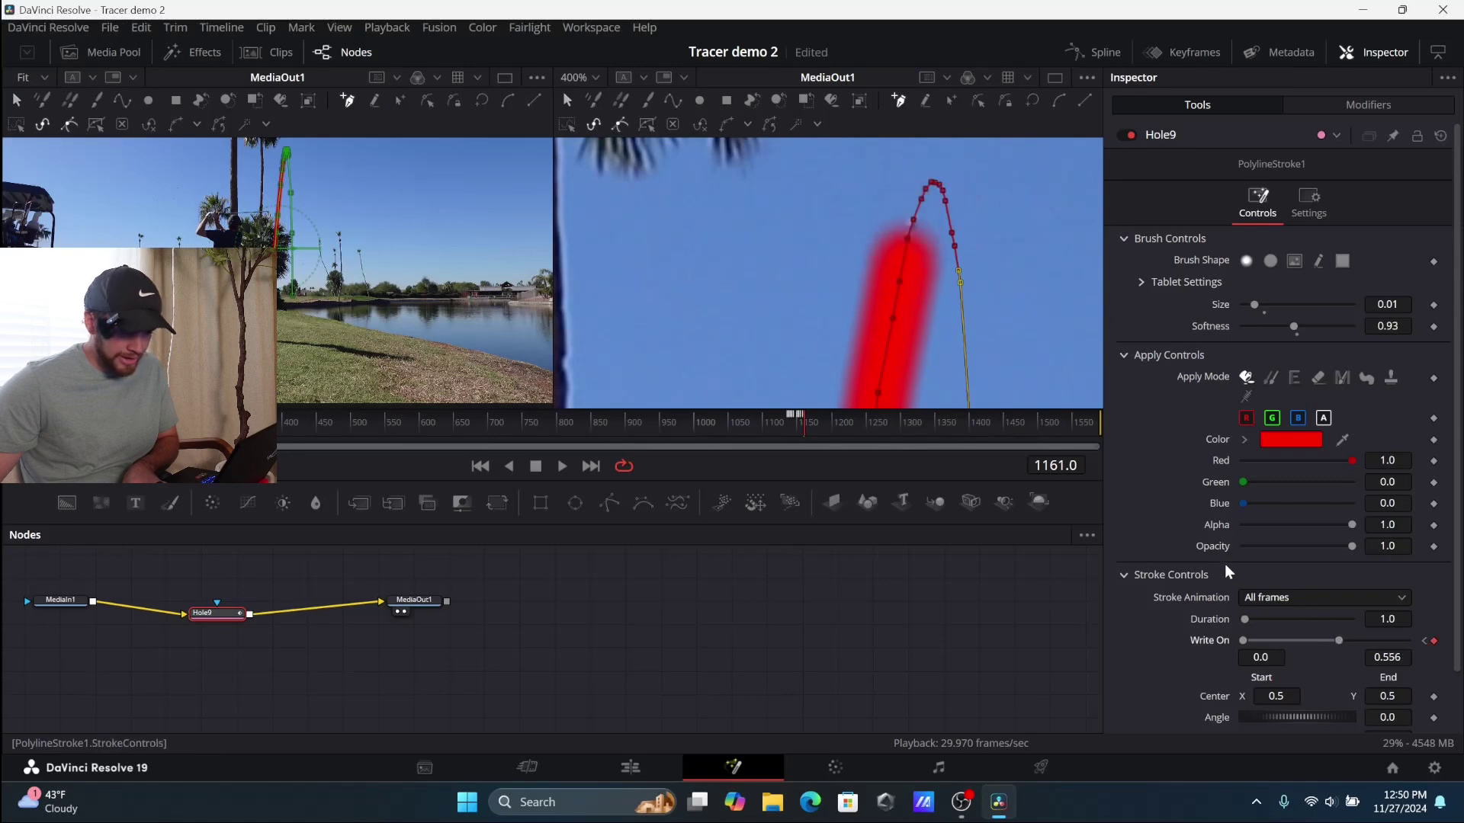
Advance to frame 1165 and extend the Write On end to 0.561.
key(Right)
key(Right)
key(Right)
key(Right)
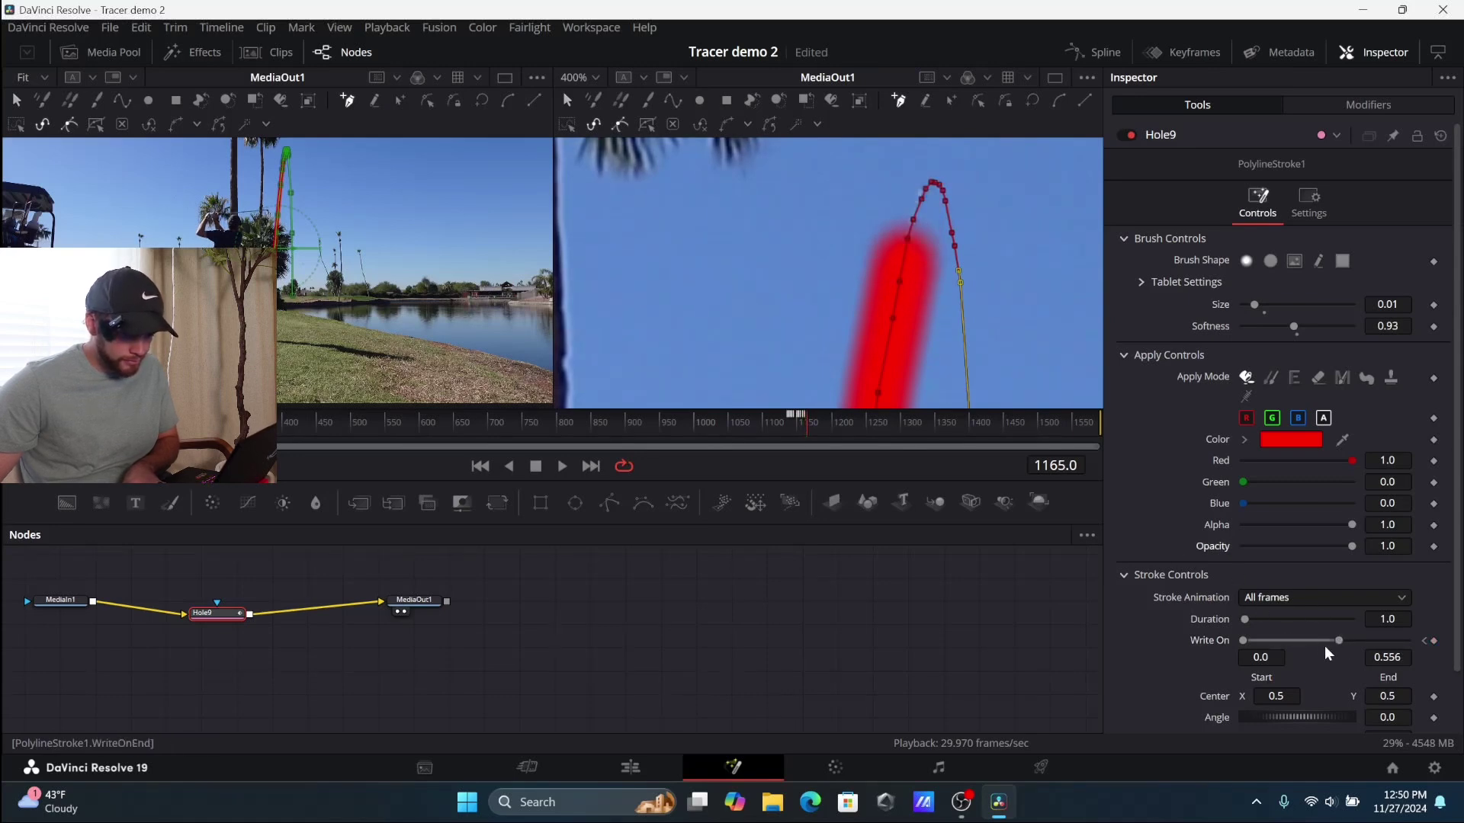
drag(1336, 642, 1337, 642)
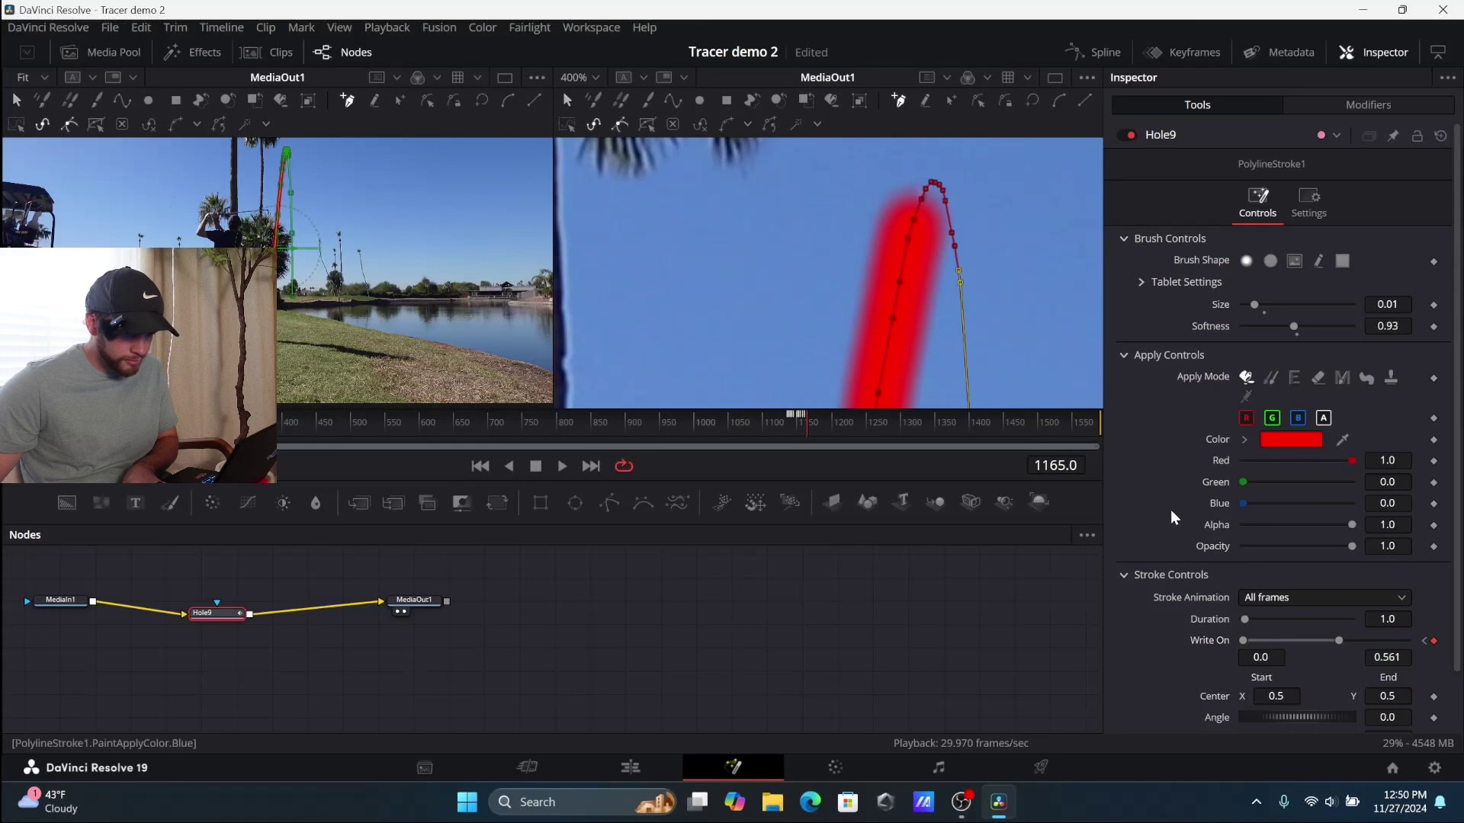
Advance to frame 1169 and extend the Write On end to 0.567, reaching the arc's peak.
key(Right)
key(Right)
key(Right)
key(Right)
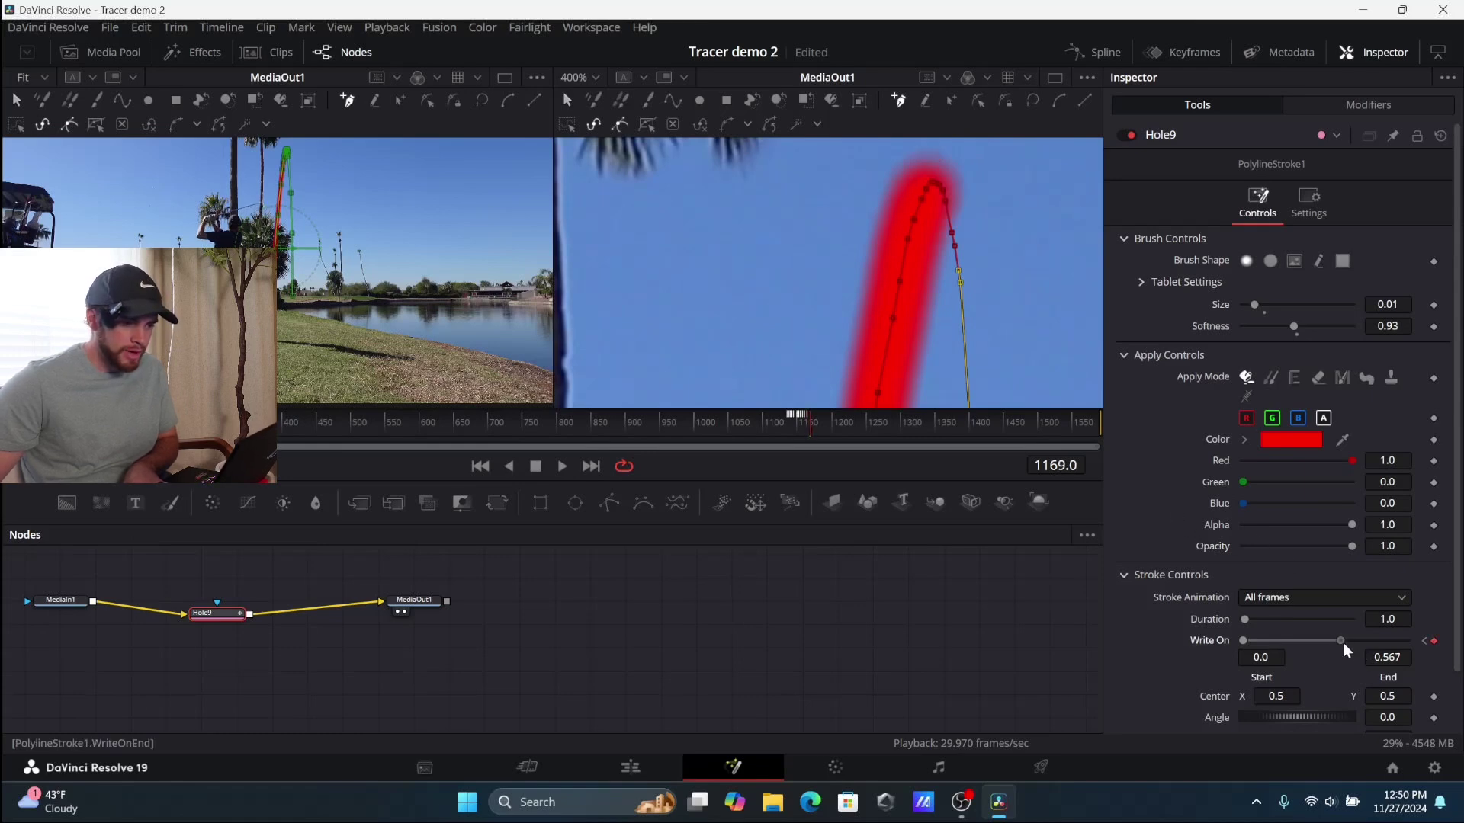
Advance to frame 1180 and lower the stroke's opacity to 0.181 to look for the ball through it.
key(Right)
key(Right)
key(Right)
key(Right)
key(Right)
key(Right)
key(Right)
key(Right)
key(Right)
key(Right)
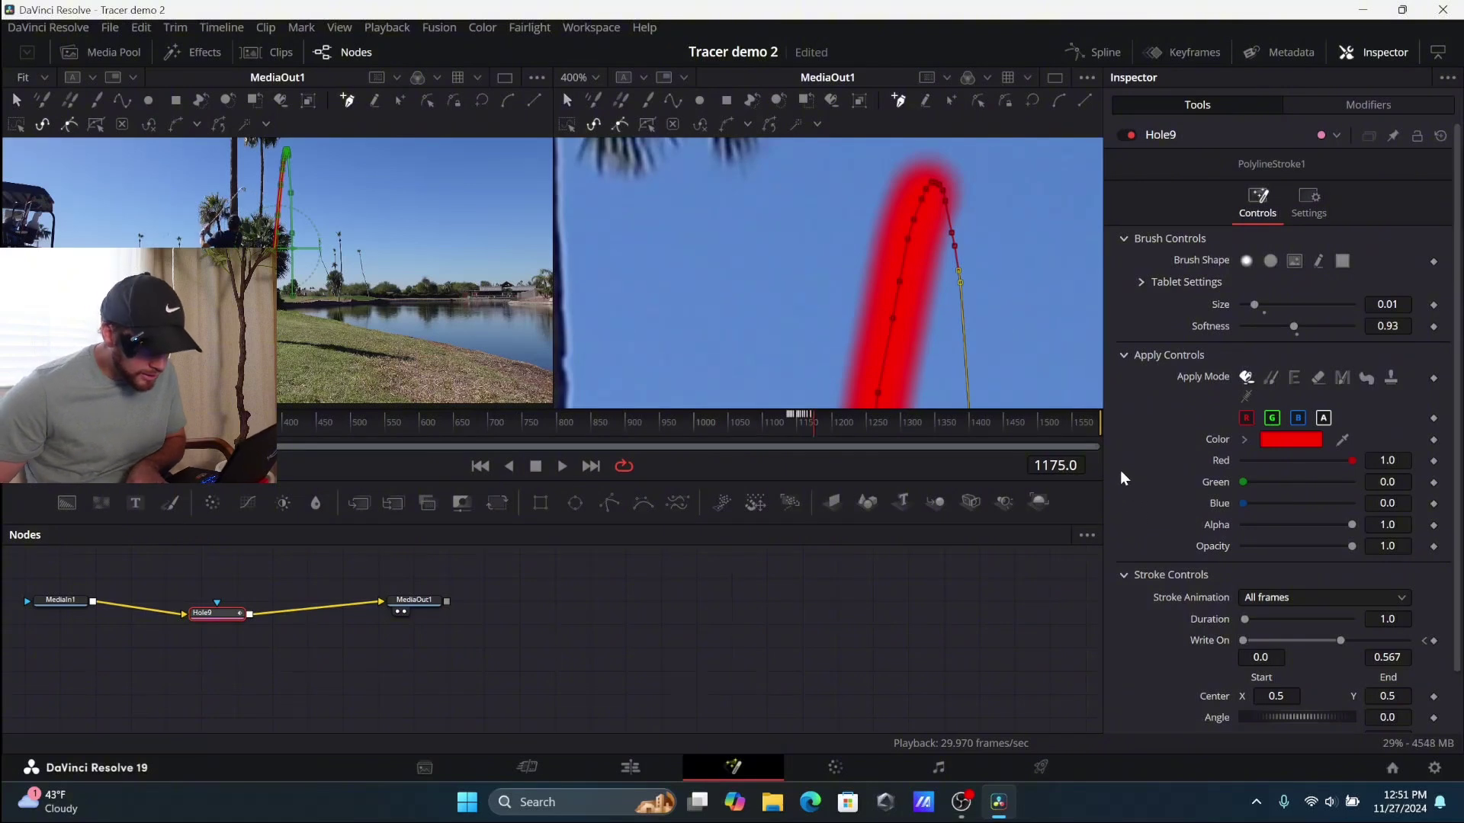
key(Right)
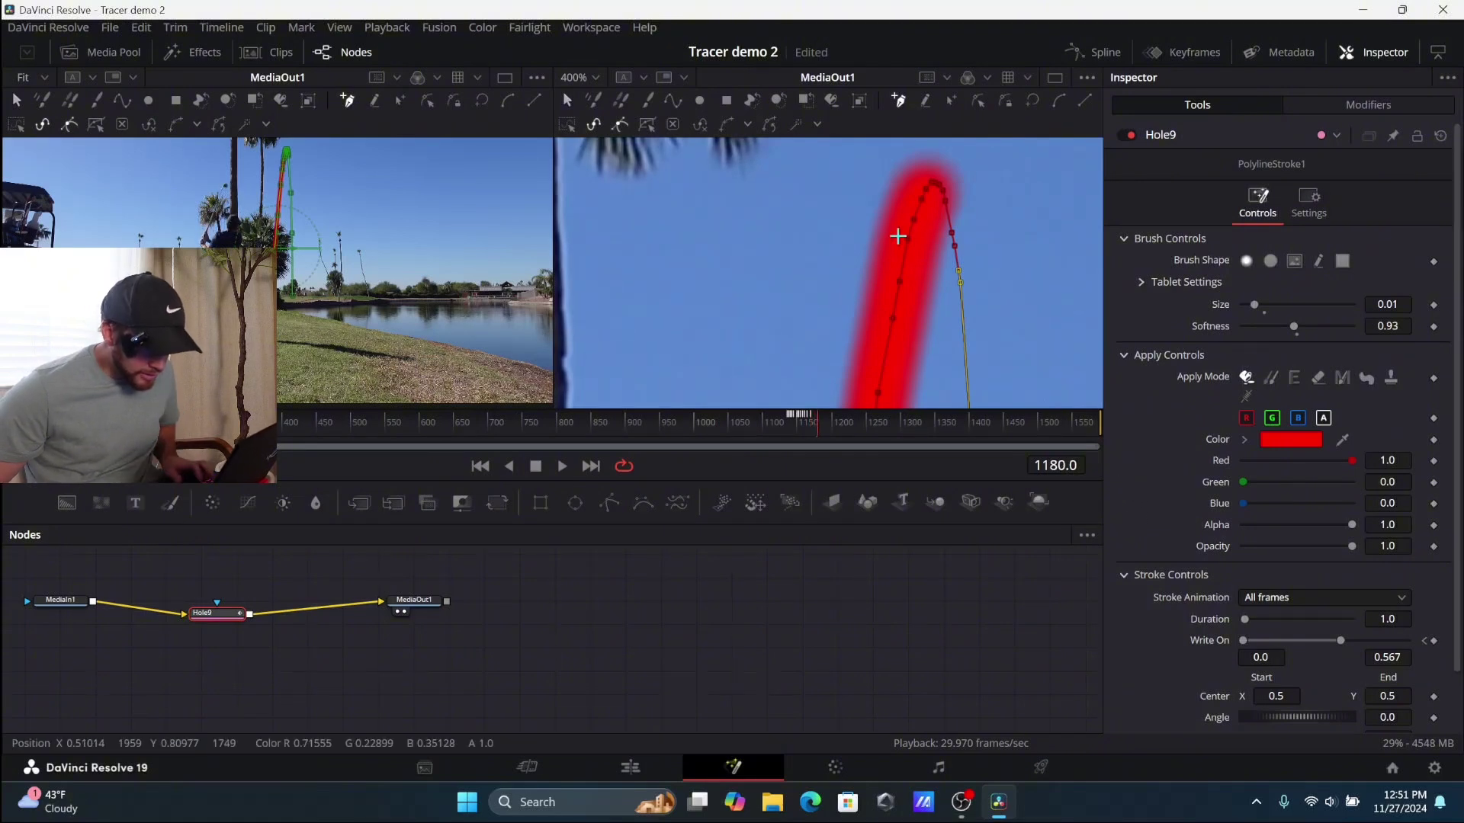
scroll(959, 244, up, 5)
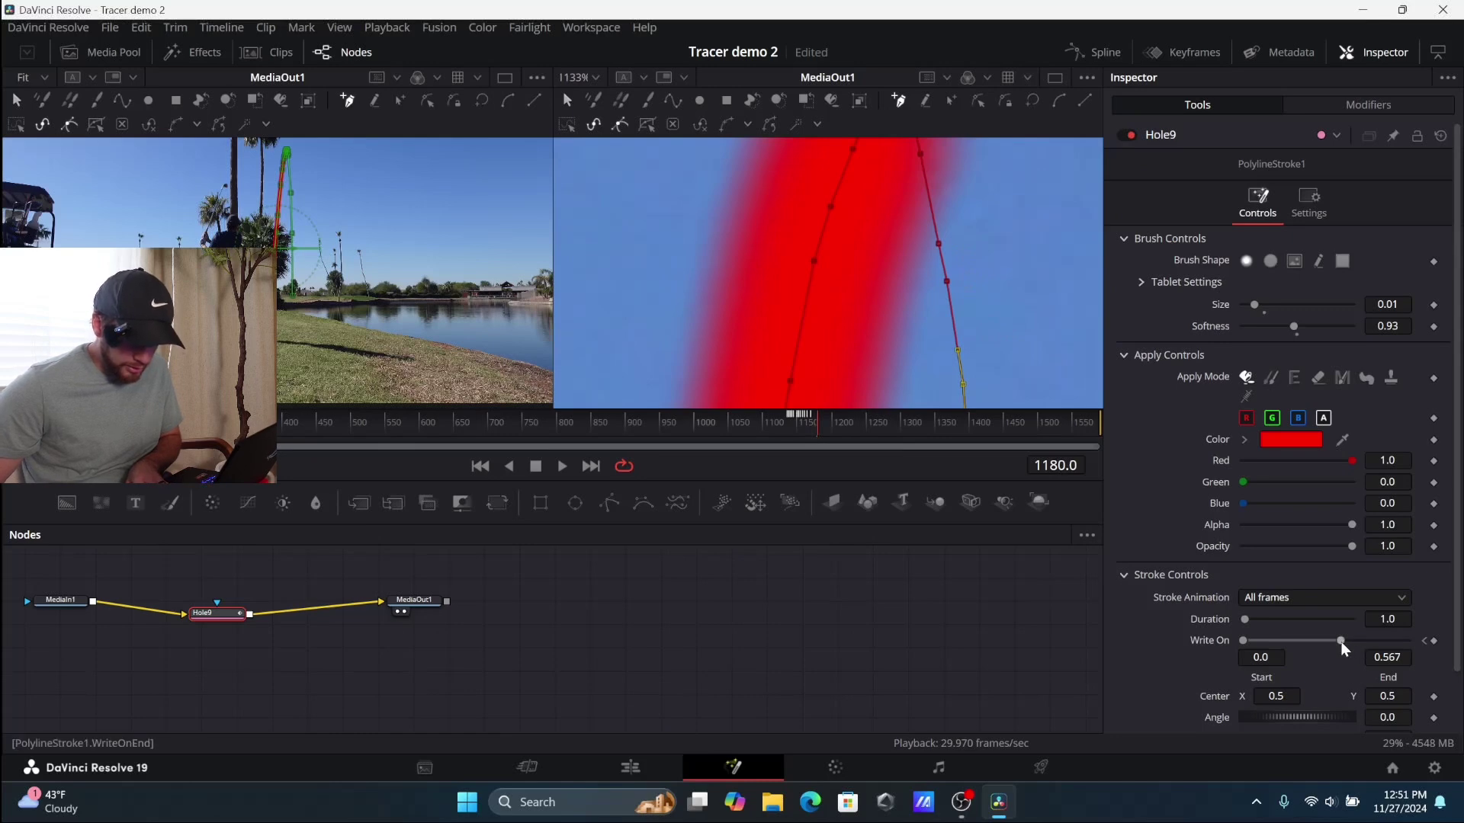
drag(1351, 546, 1263, 545)
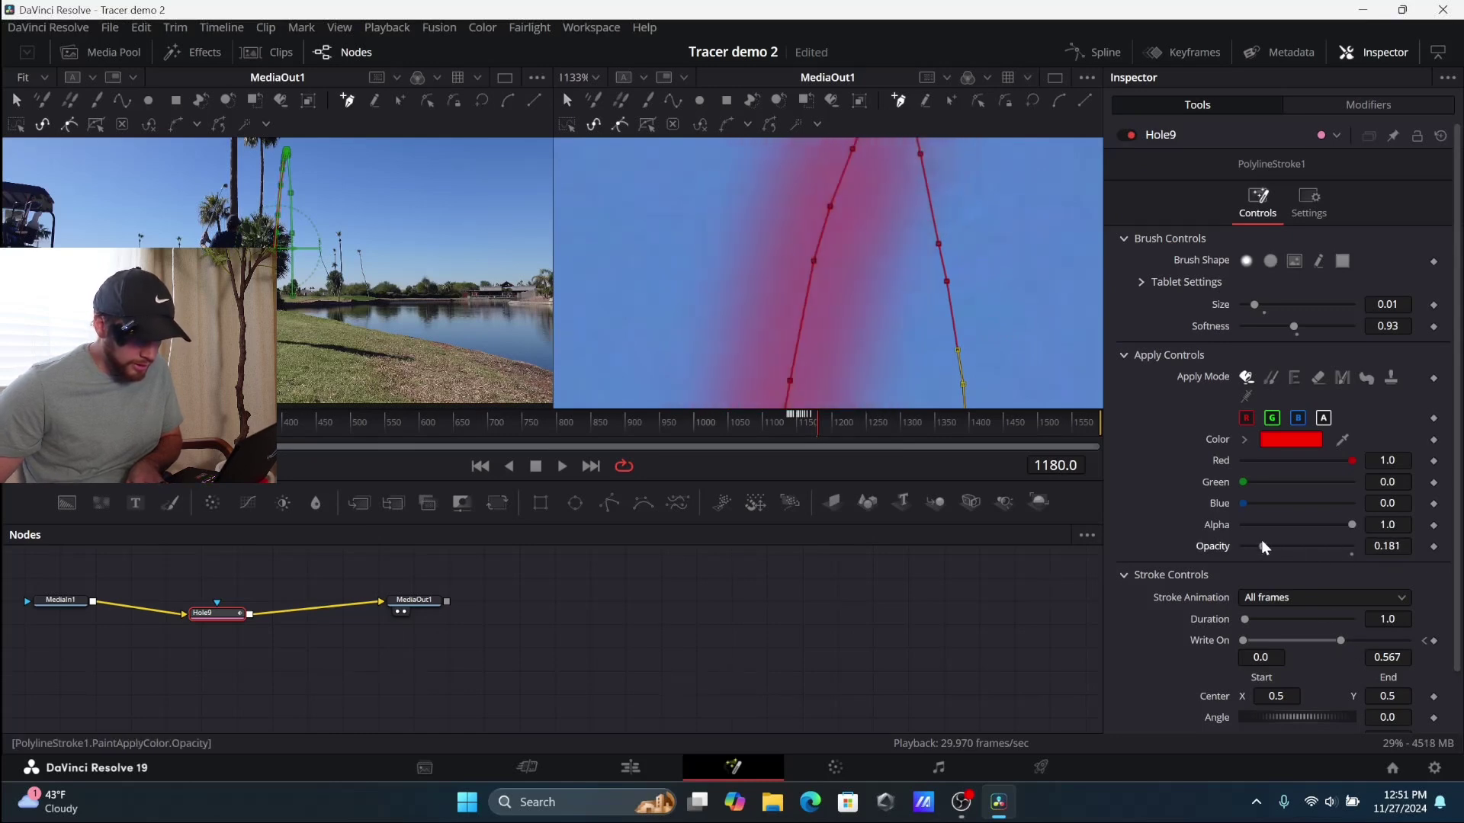
Continue the Write On end past the arc's peak to 0.578, and extend it to 0.589 on frame 1189.
key(Right)
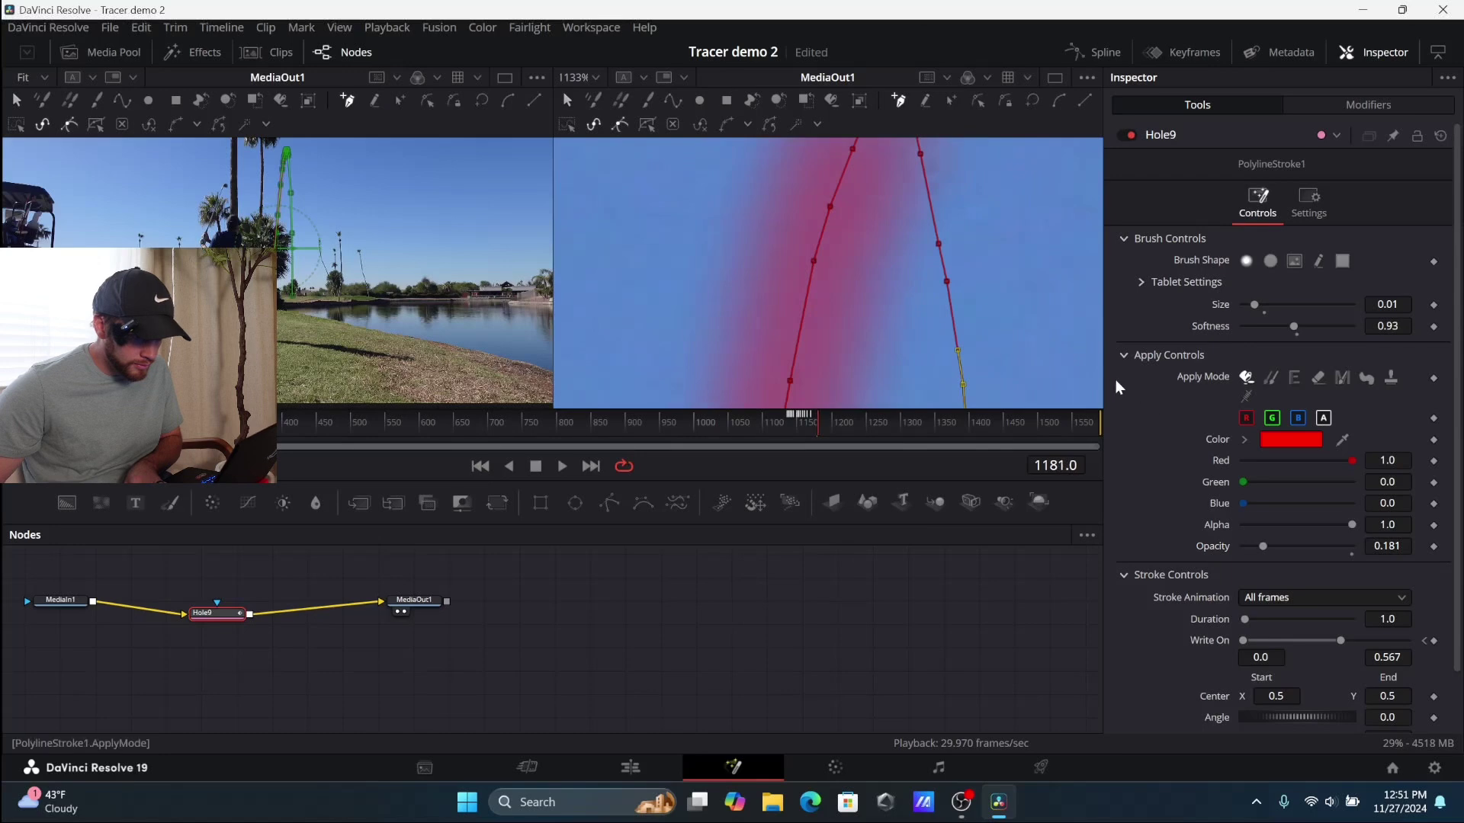
key(Right)
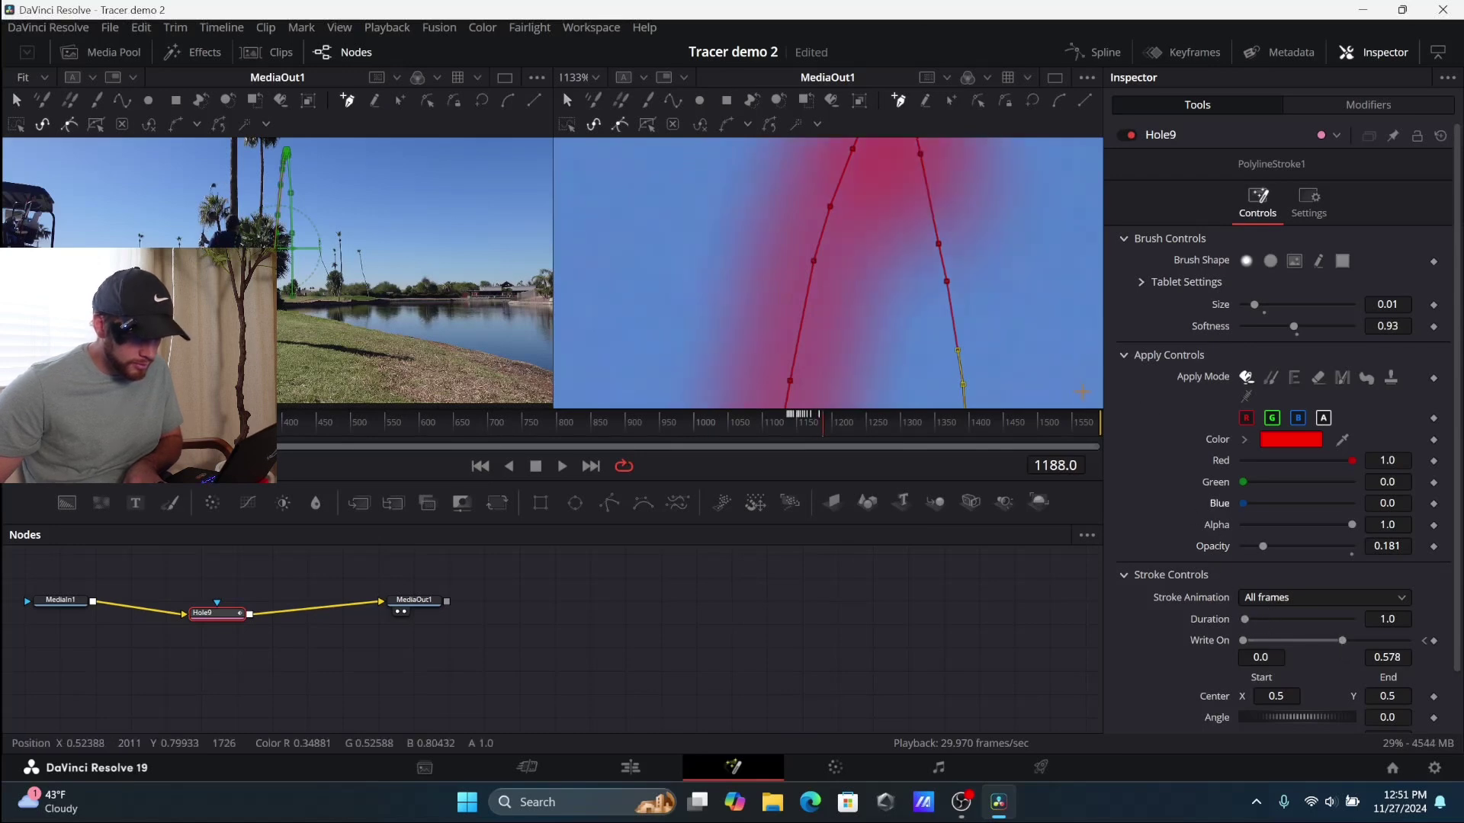
key(Right)
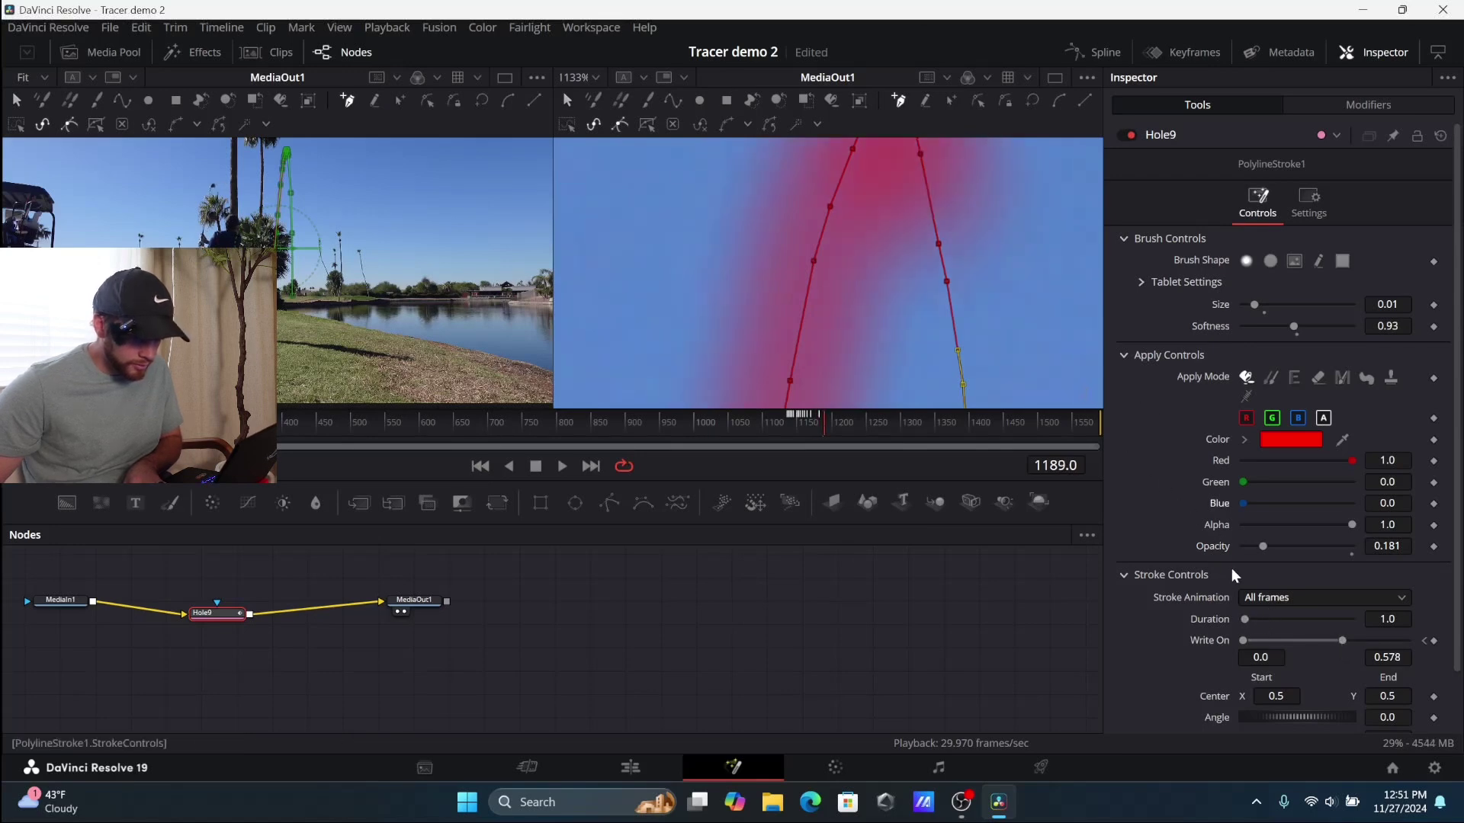
drag(1344, 644, 1346, 653)
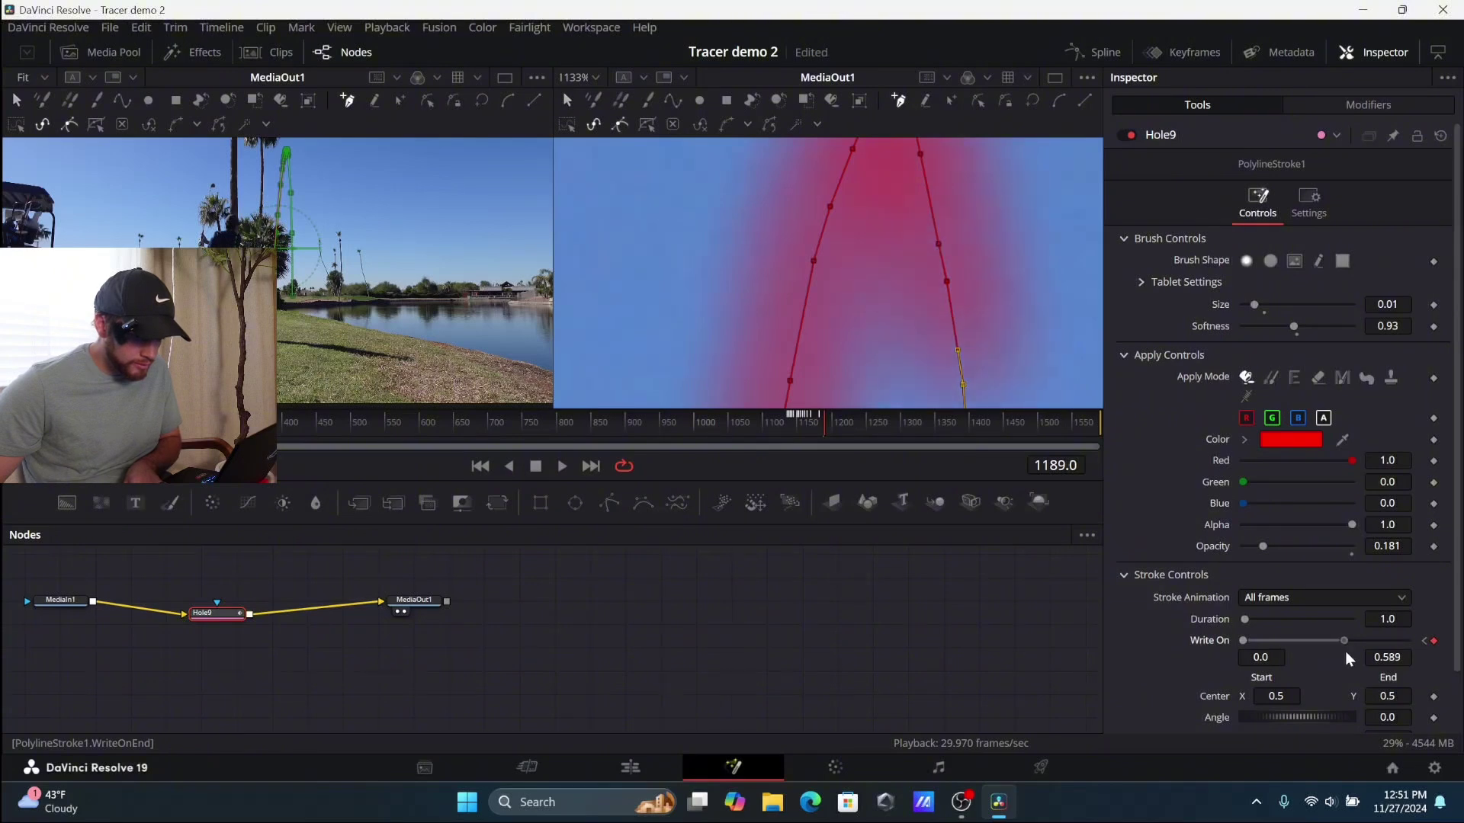
scroll(1060, 308, down, 1)
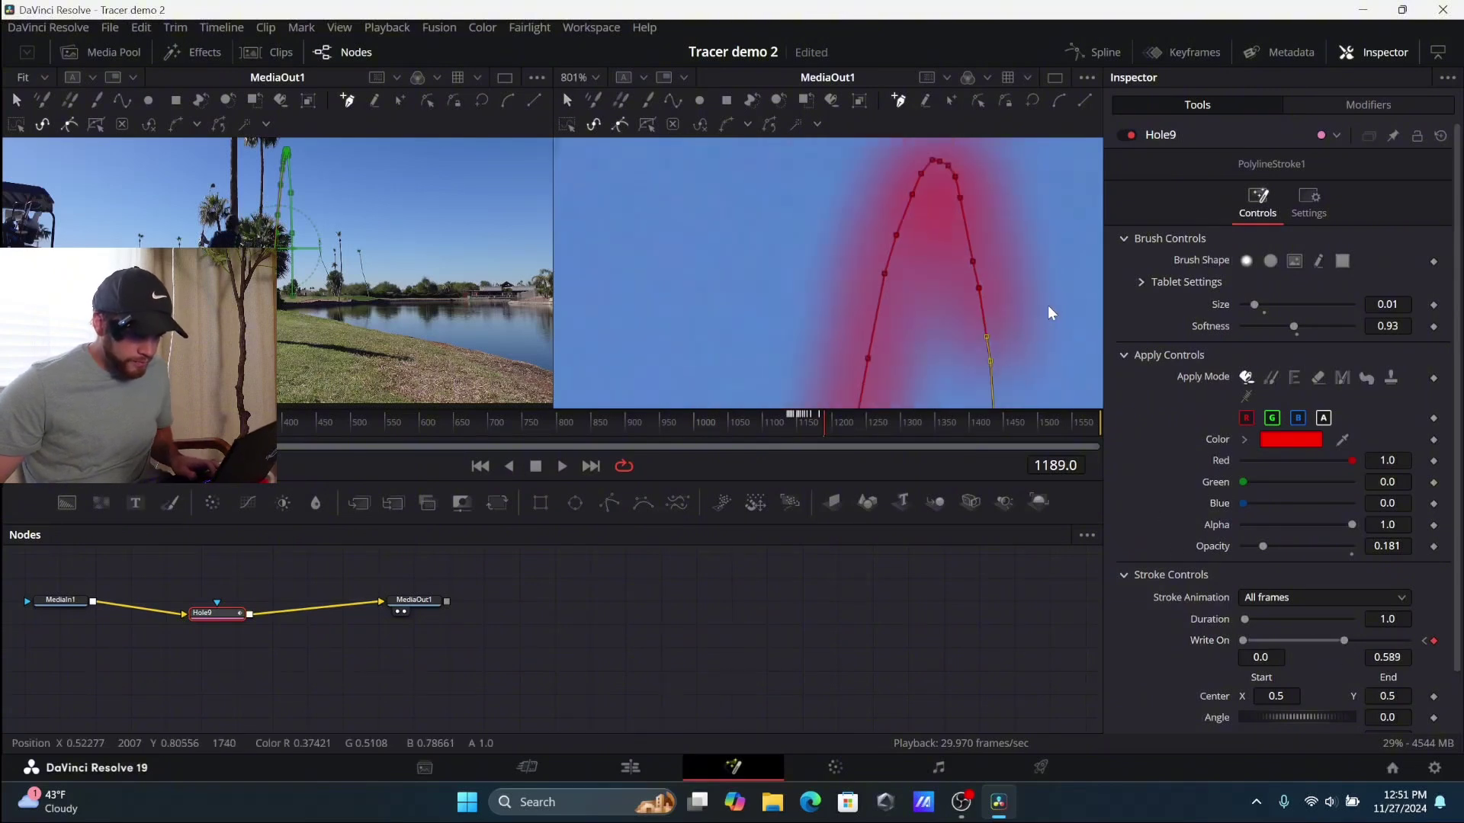
scroll(987, 171, down, 2)
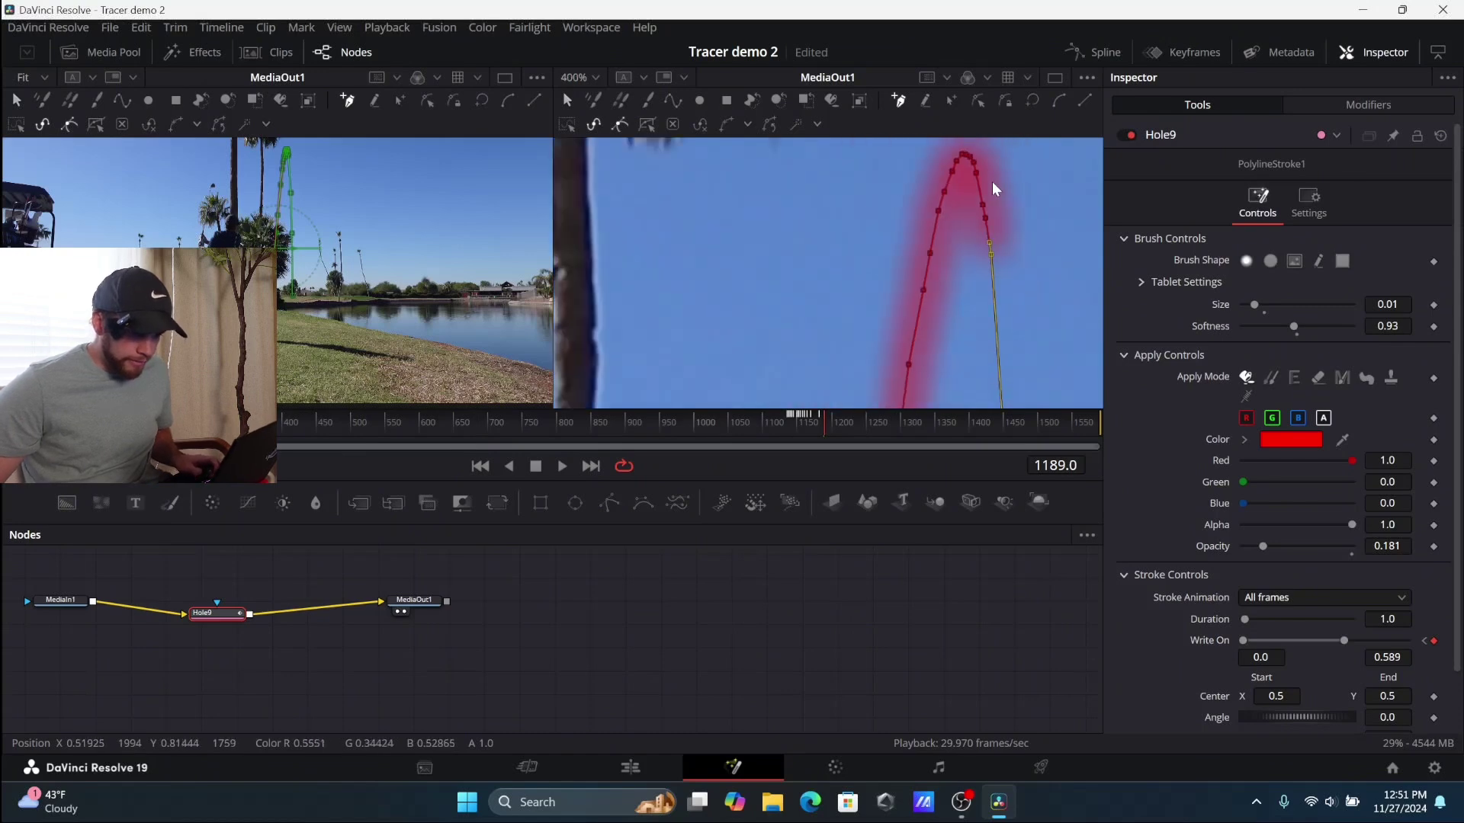
Raise the stroke's opacity to 0.543 and check the whole tracer against the footage on frame 1189.
drag(1258, 548, 1301, 550)
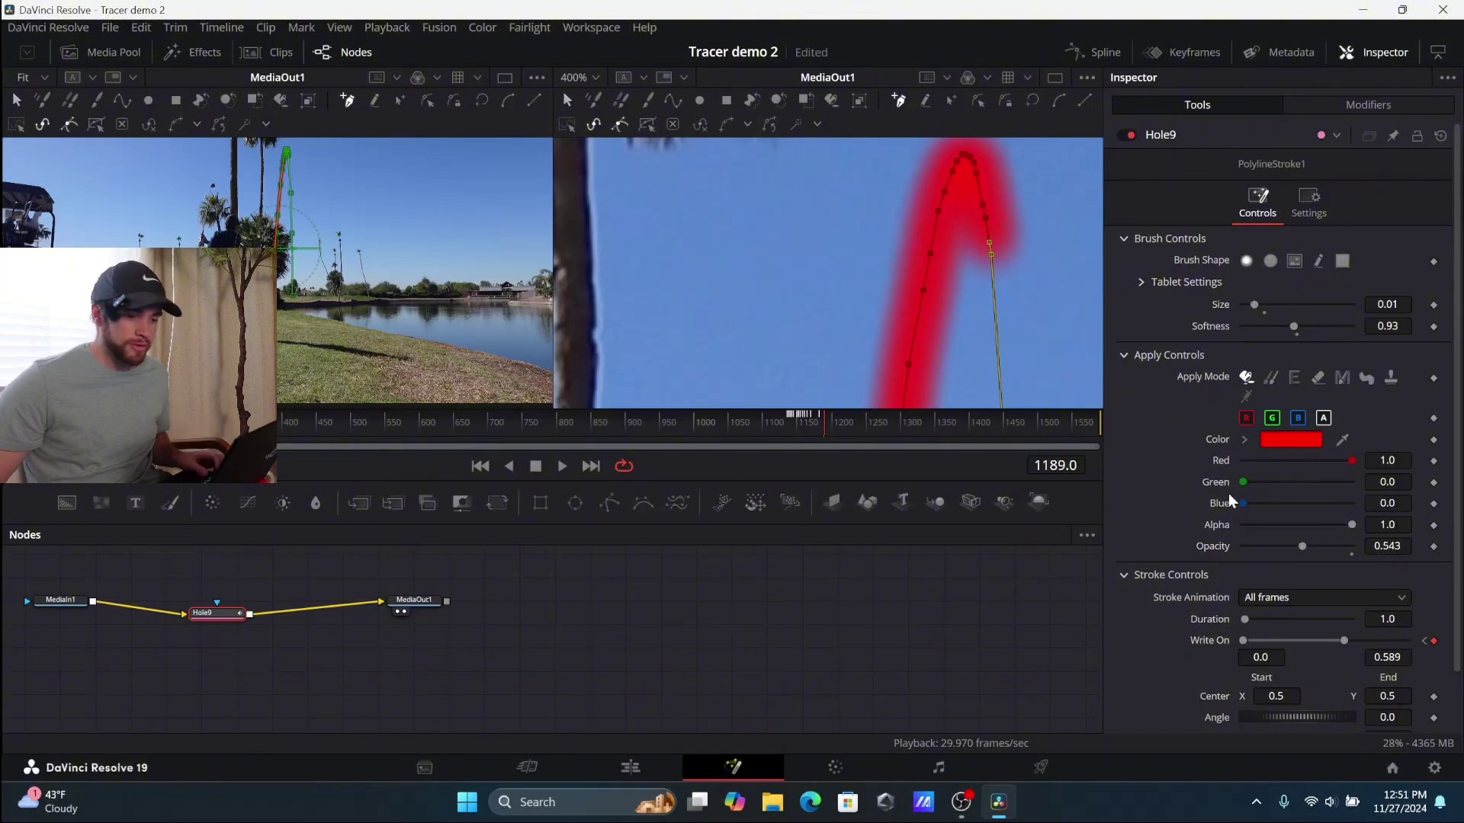
scroll(947, 240, down, 2)
scroll(947, 240, down, 1)
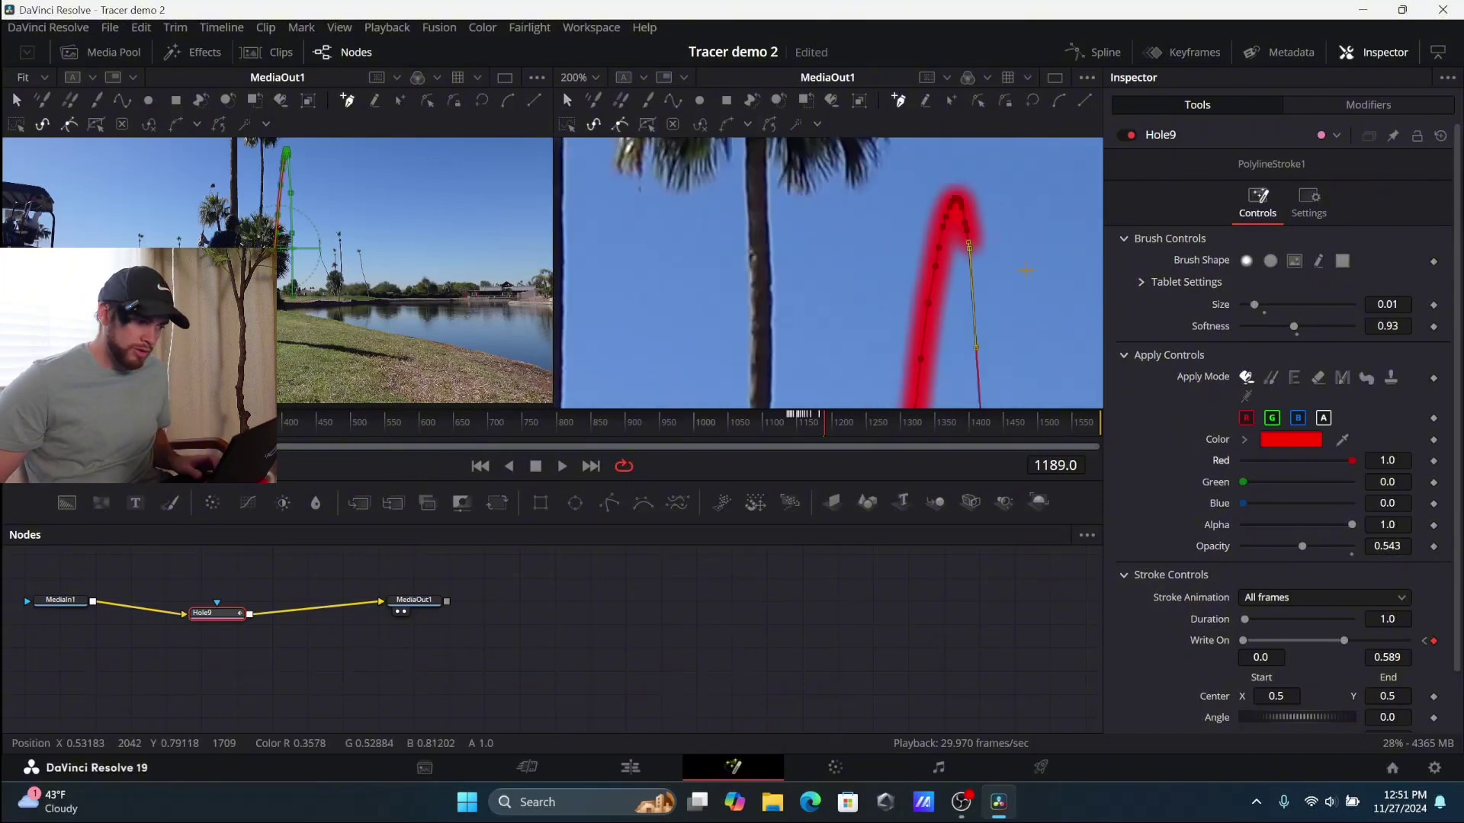
scroll(987, 228, down, 1)
scroll(988, 222, down, 2)
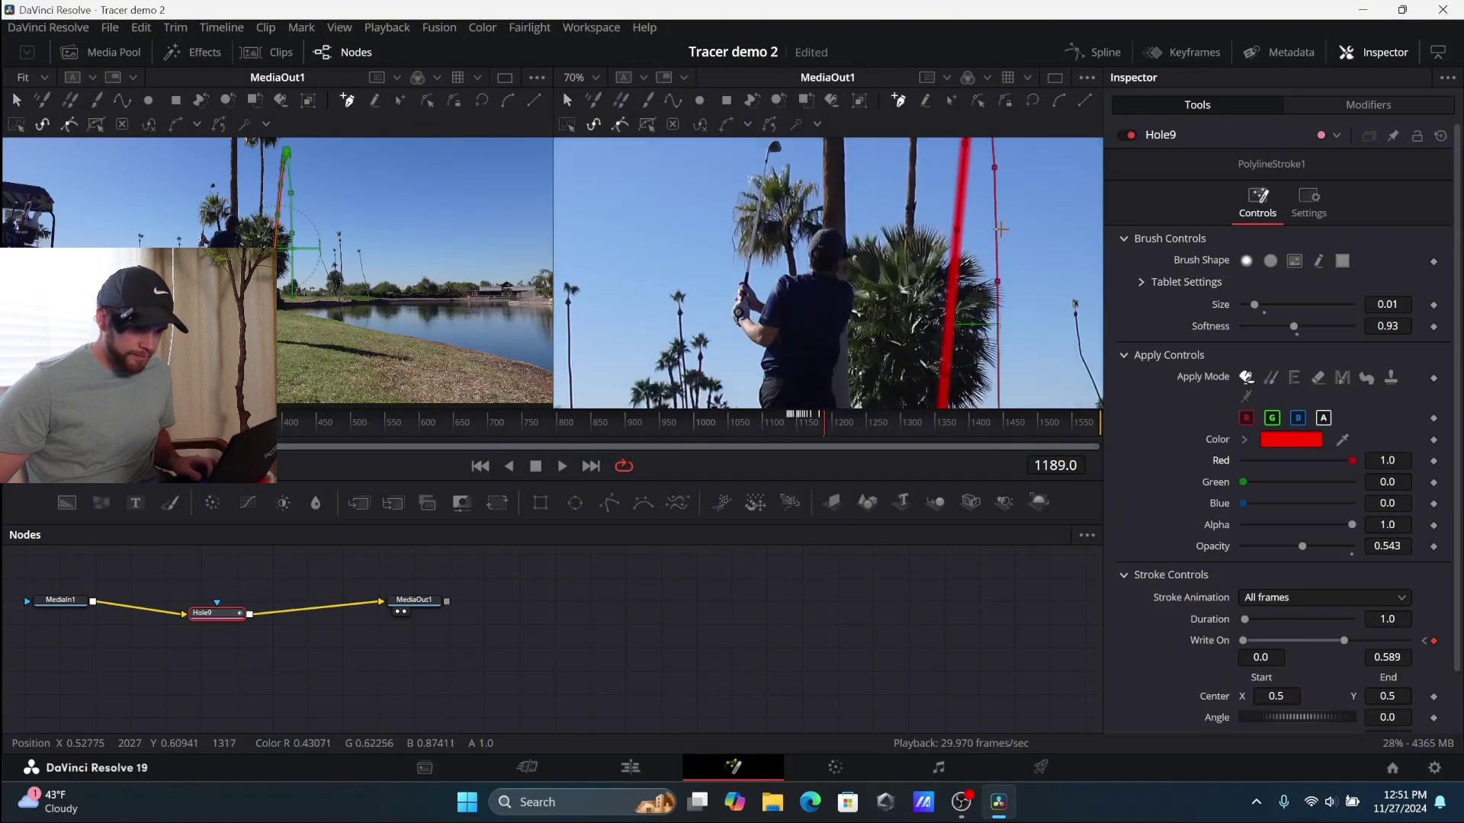
scroll(1006, 252, down, 3)
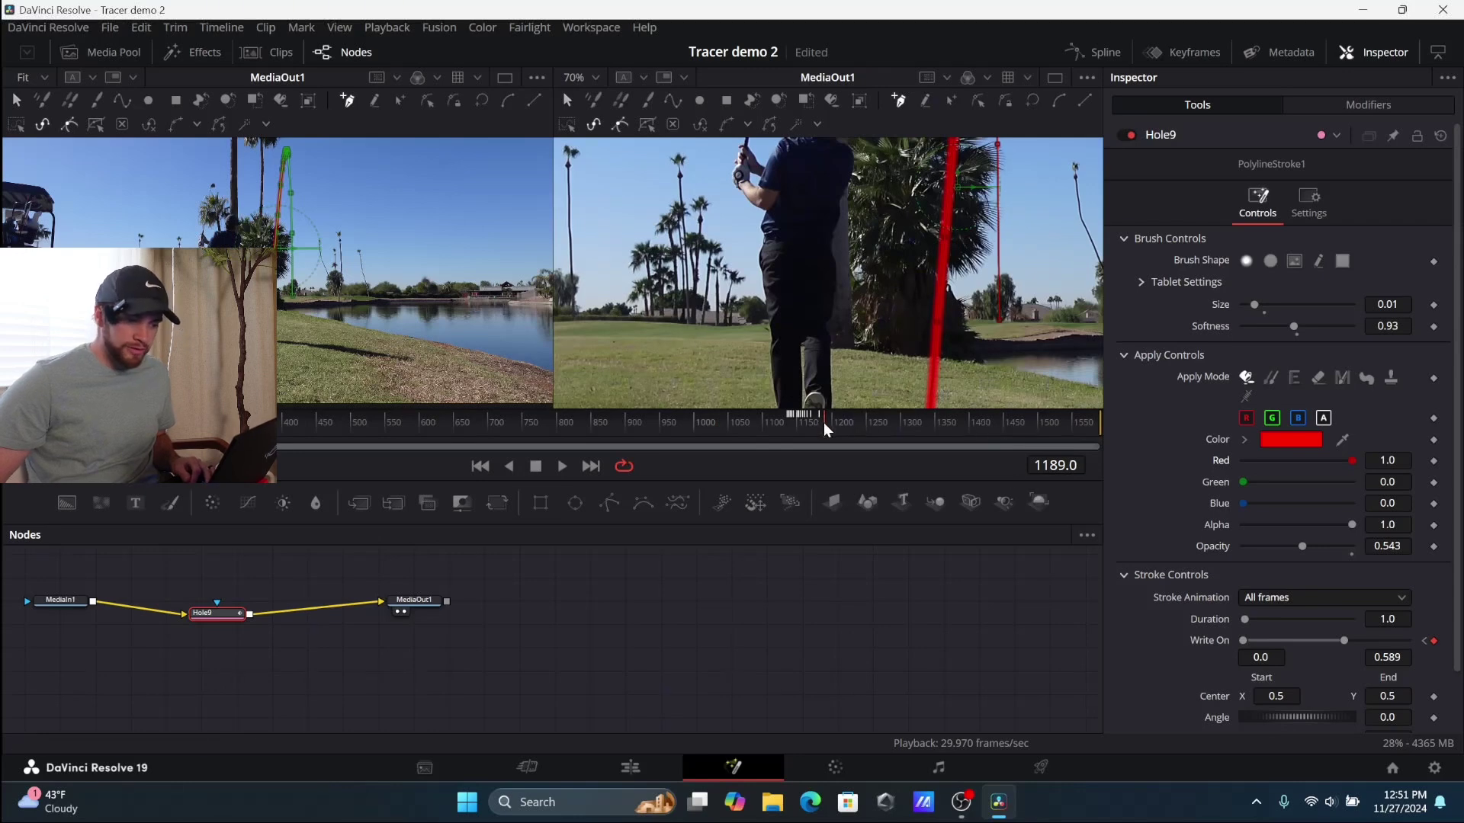
Play the clip from just before the swing to about frame 1232 to review the tracer animation.
drag(824, 422, 784, 414)
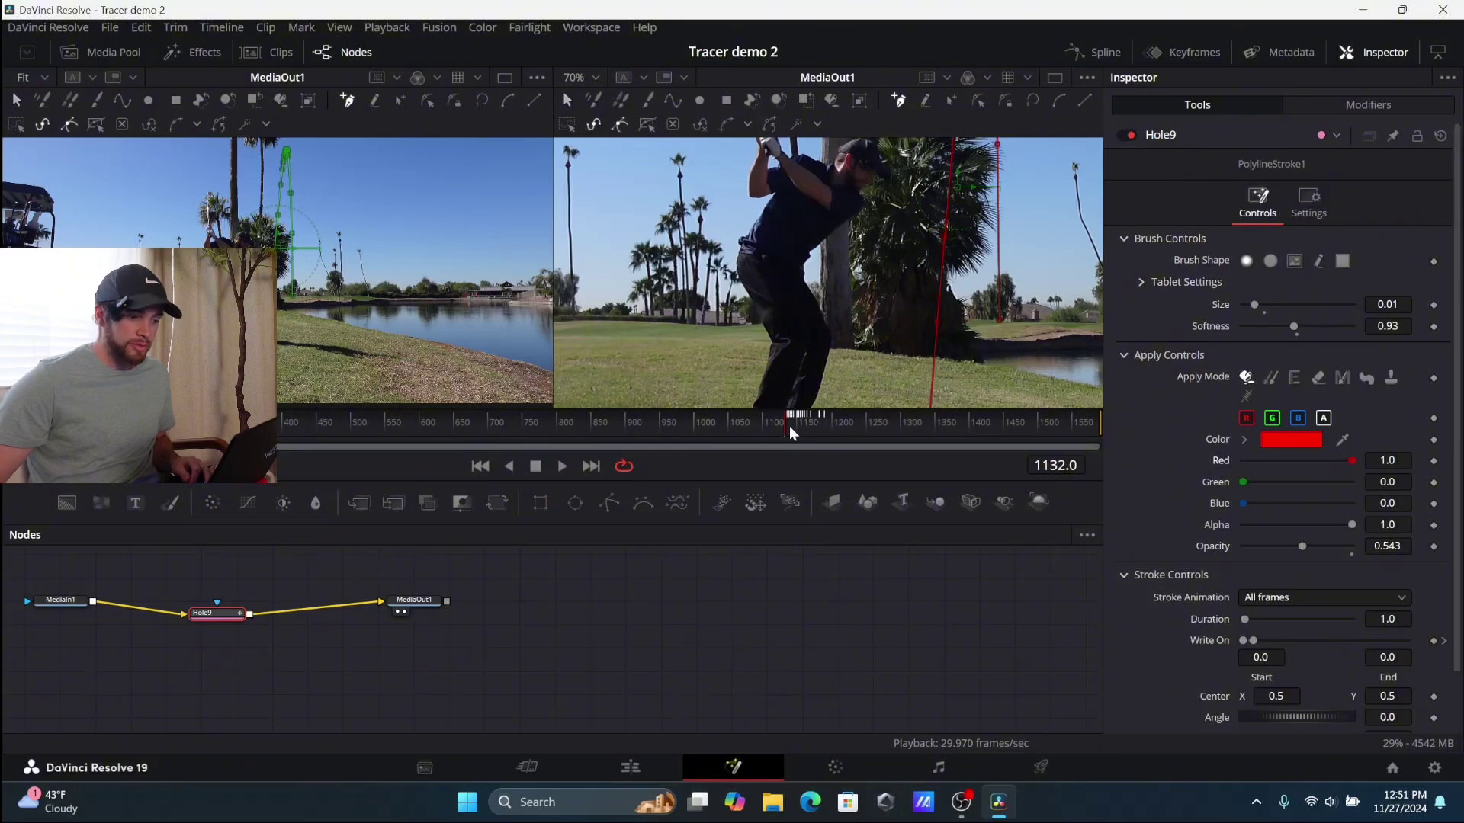
drag(784, 425, 776, 425)
key(space)
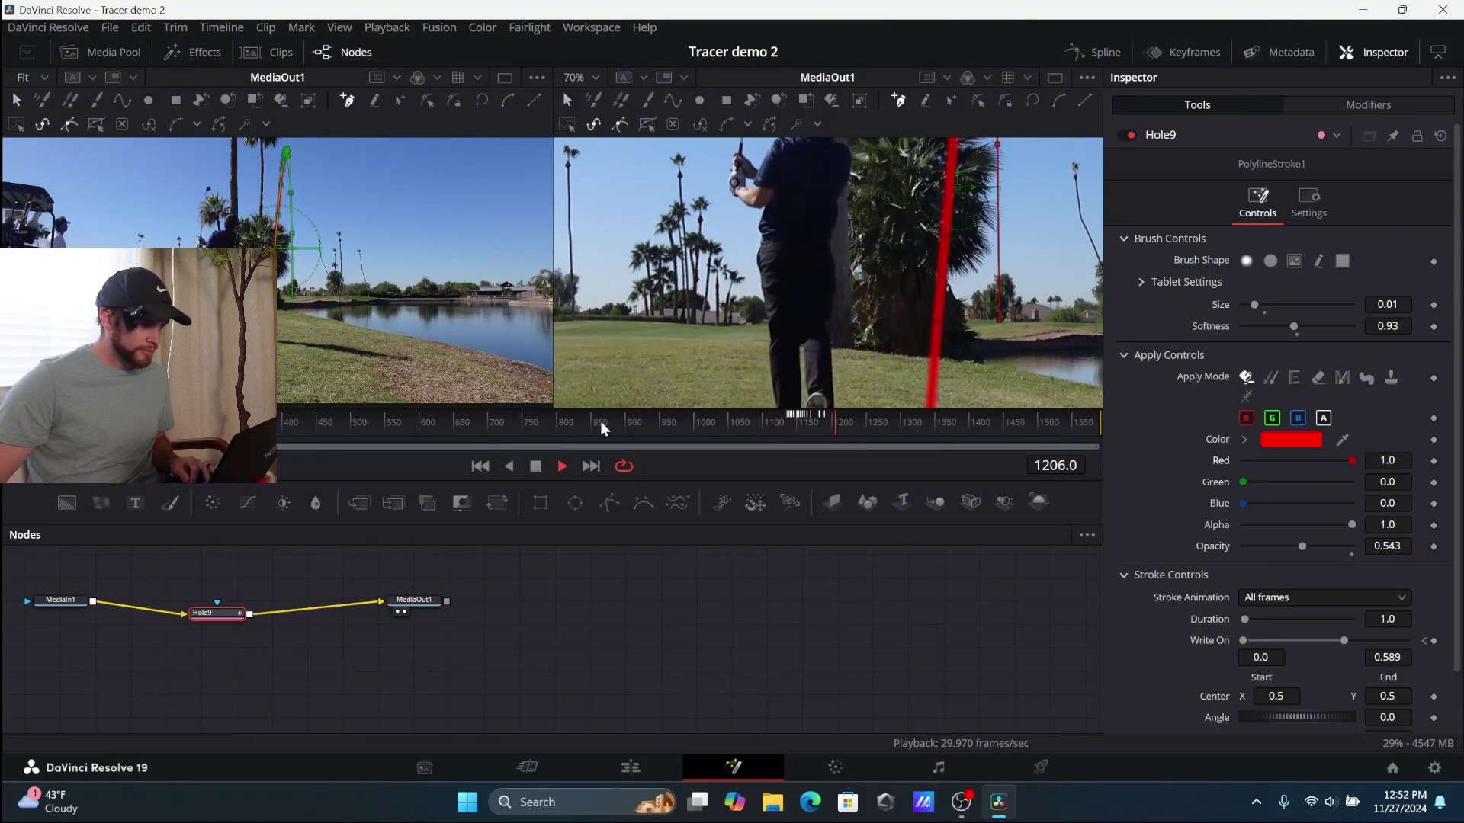
key(space)
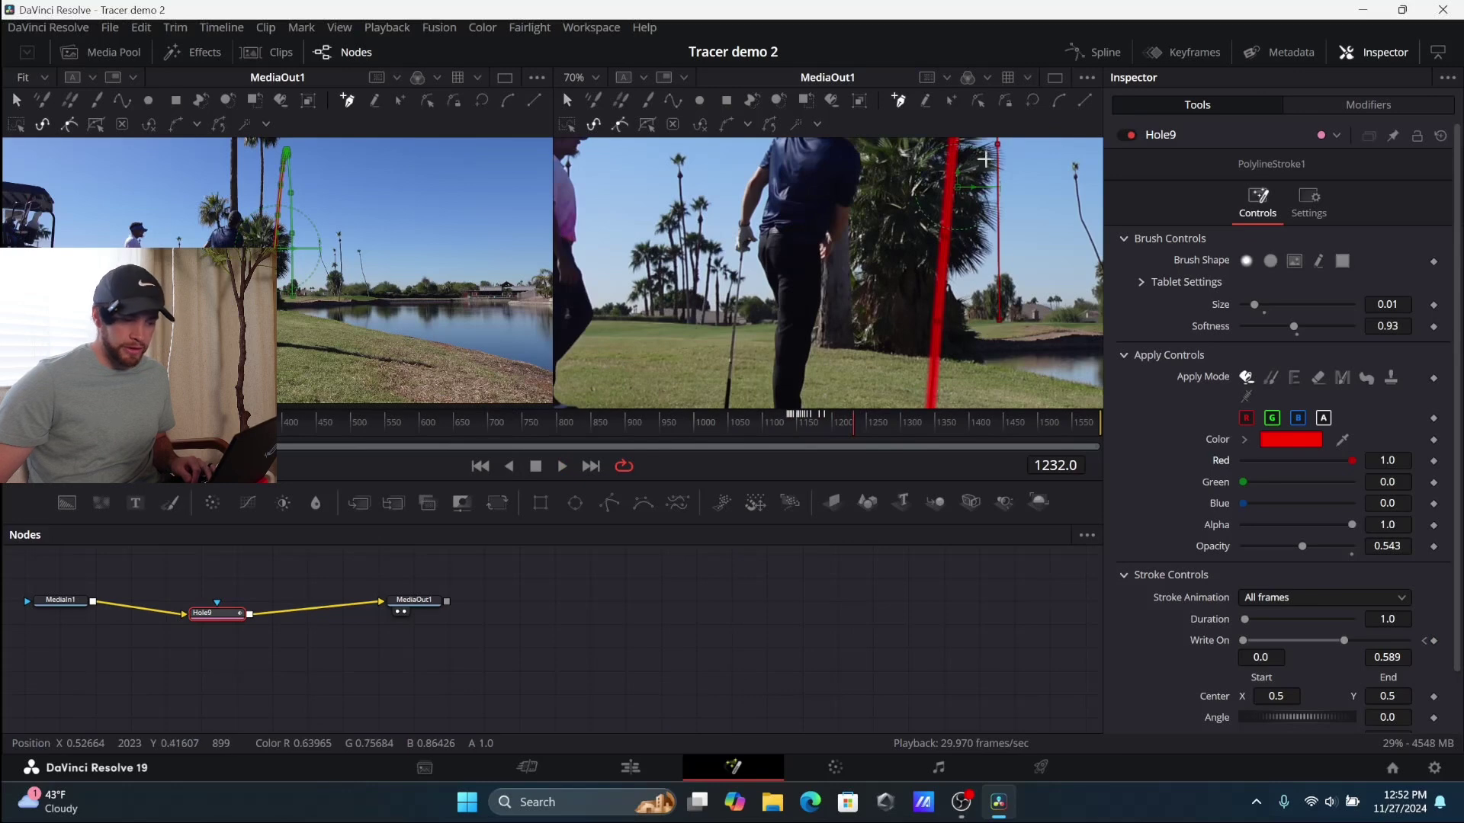
Replay the shot to frame 1303 and try extending the Write On end to 1.0 there, checking where the stroke lands.
drag(849, 425, 787, 427)
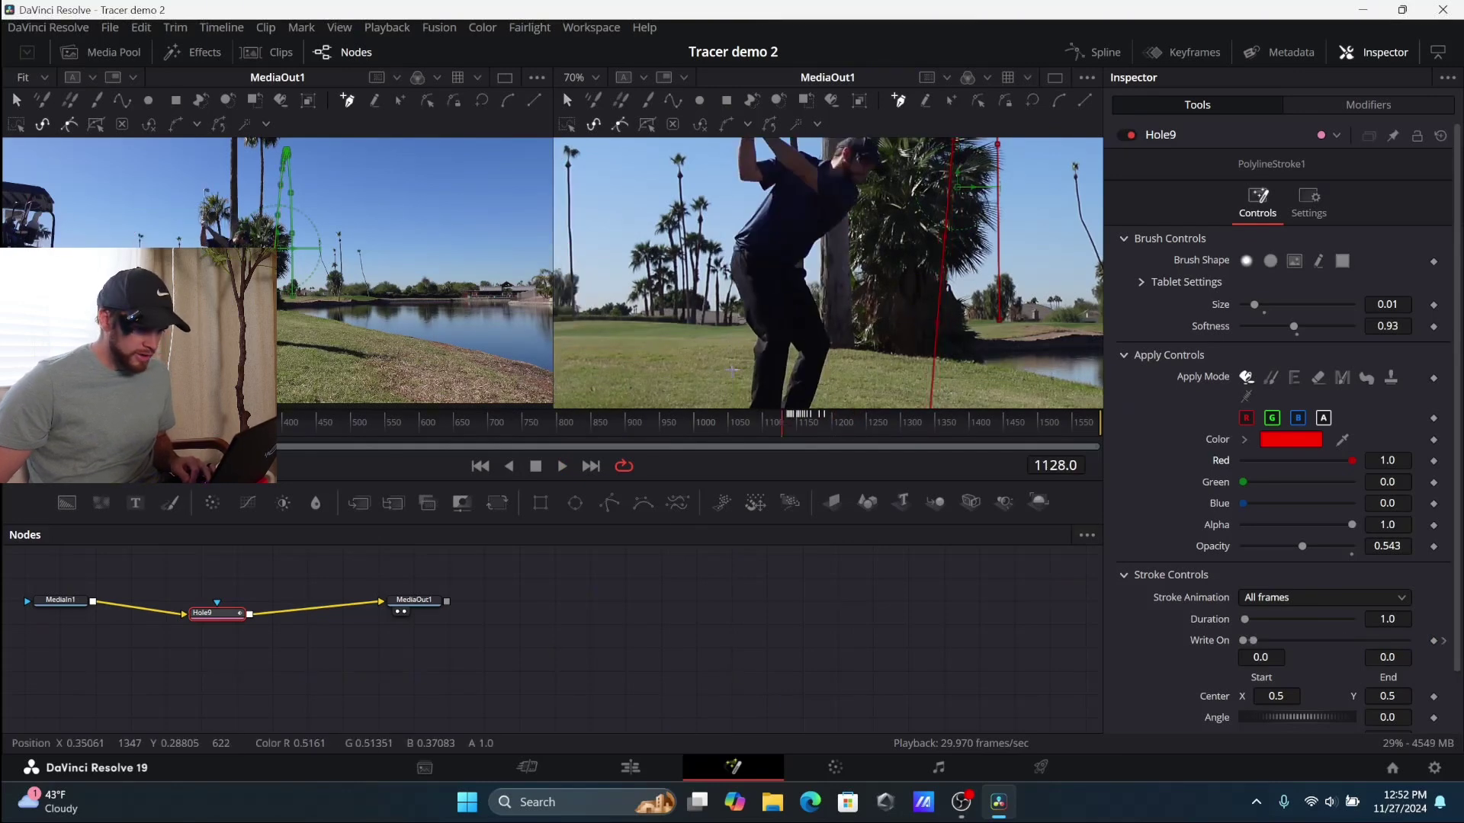
key(space)
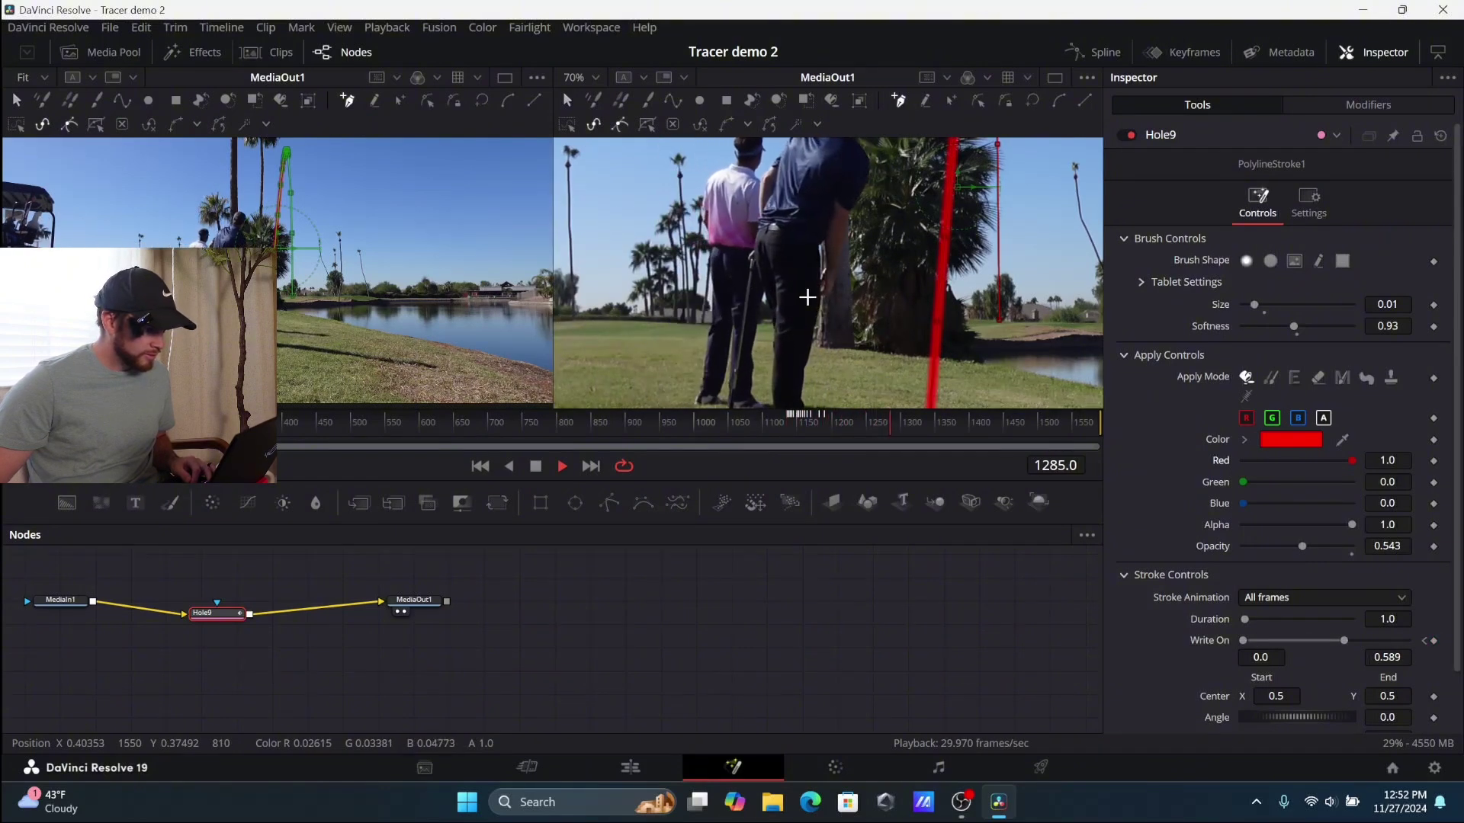
key(space)
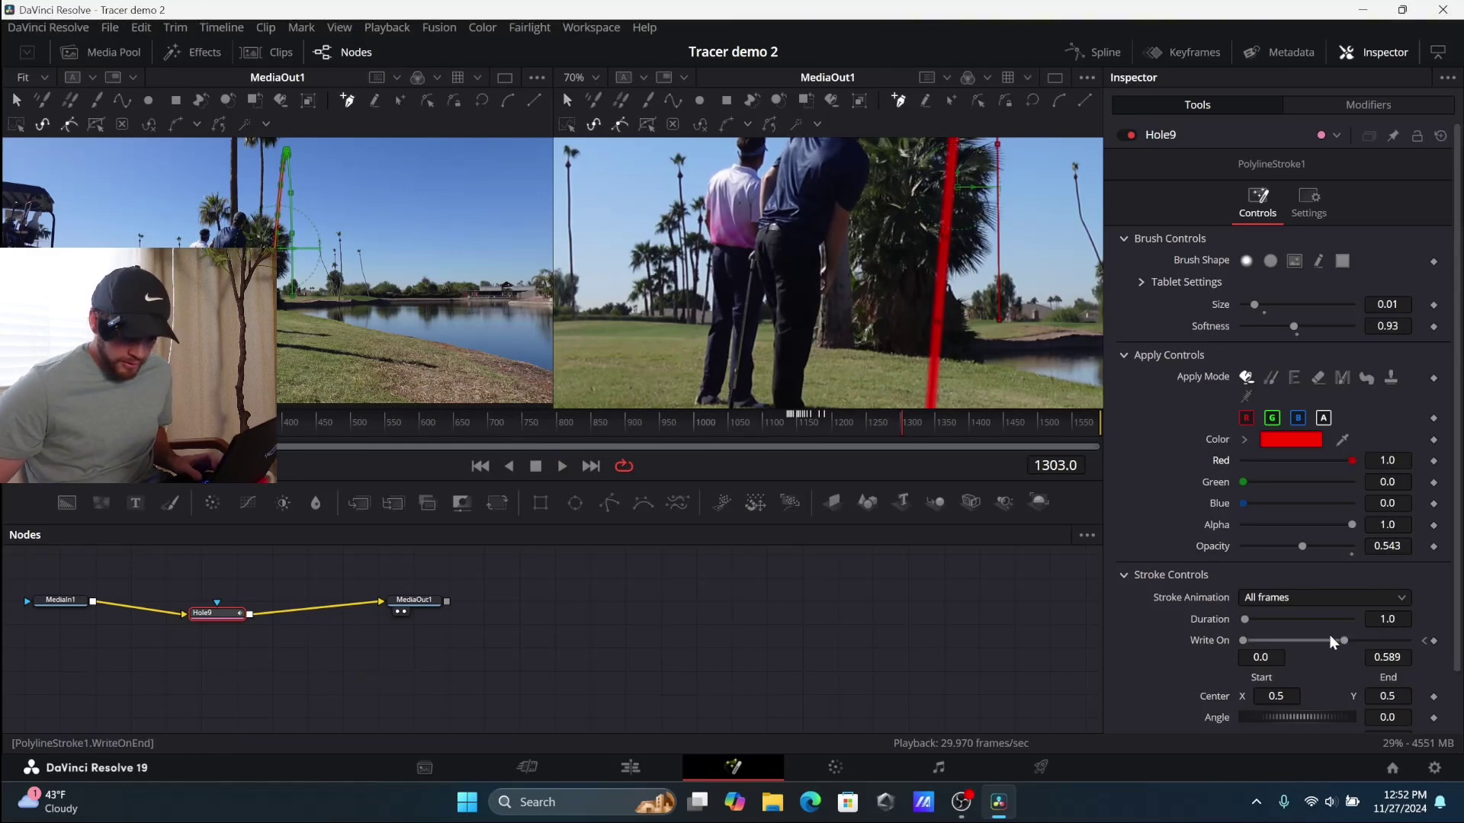
drag(1345, 638, 1425, 647)
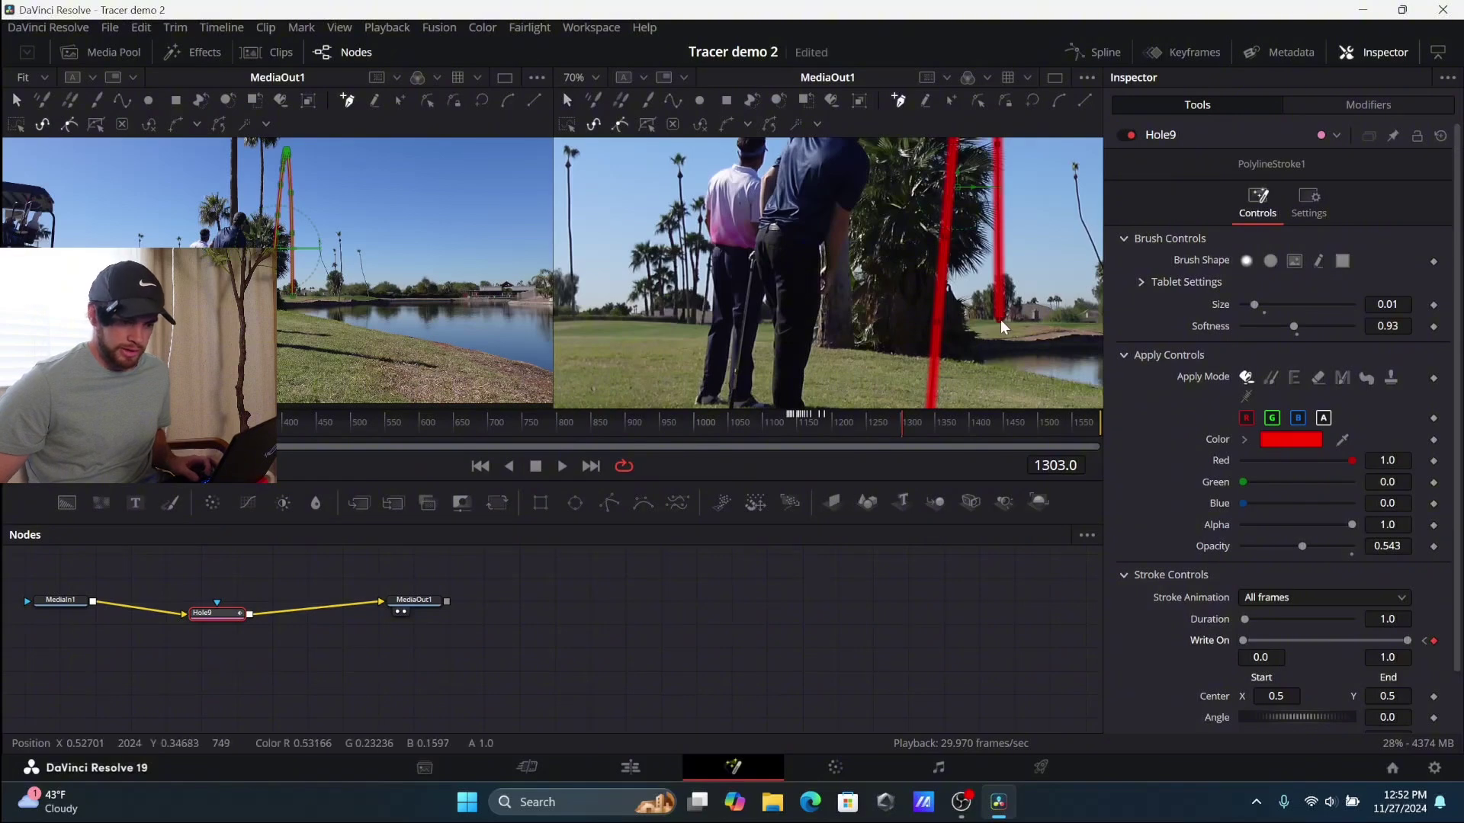
scroll(1000, 318, up, 10)
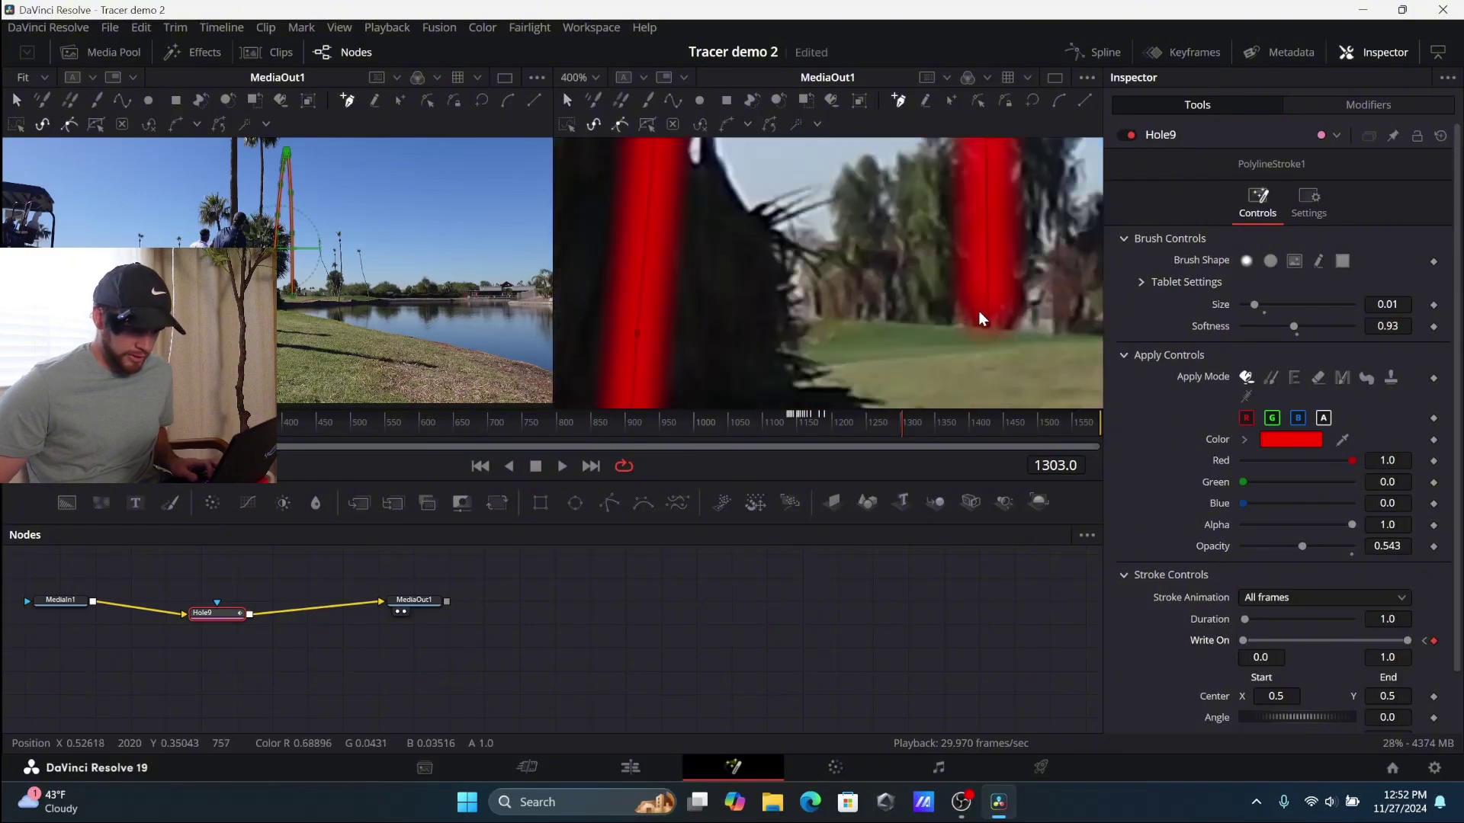
scroll(979, 312, down, 12)
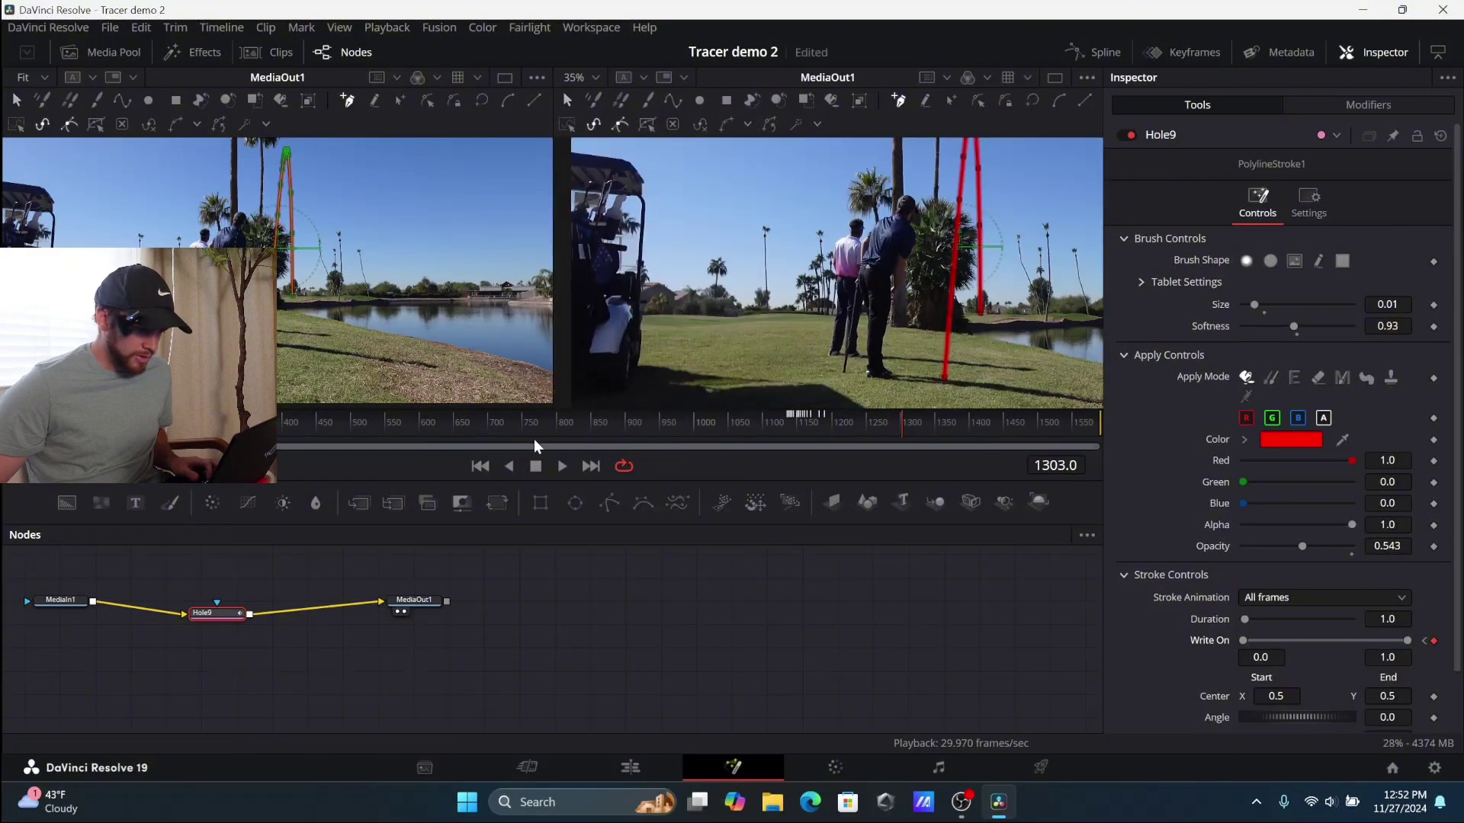
Remove the Write On group's keyframe at frame 1303.
key(space)
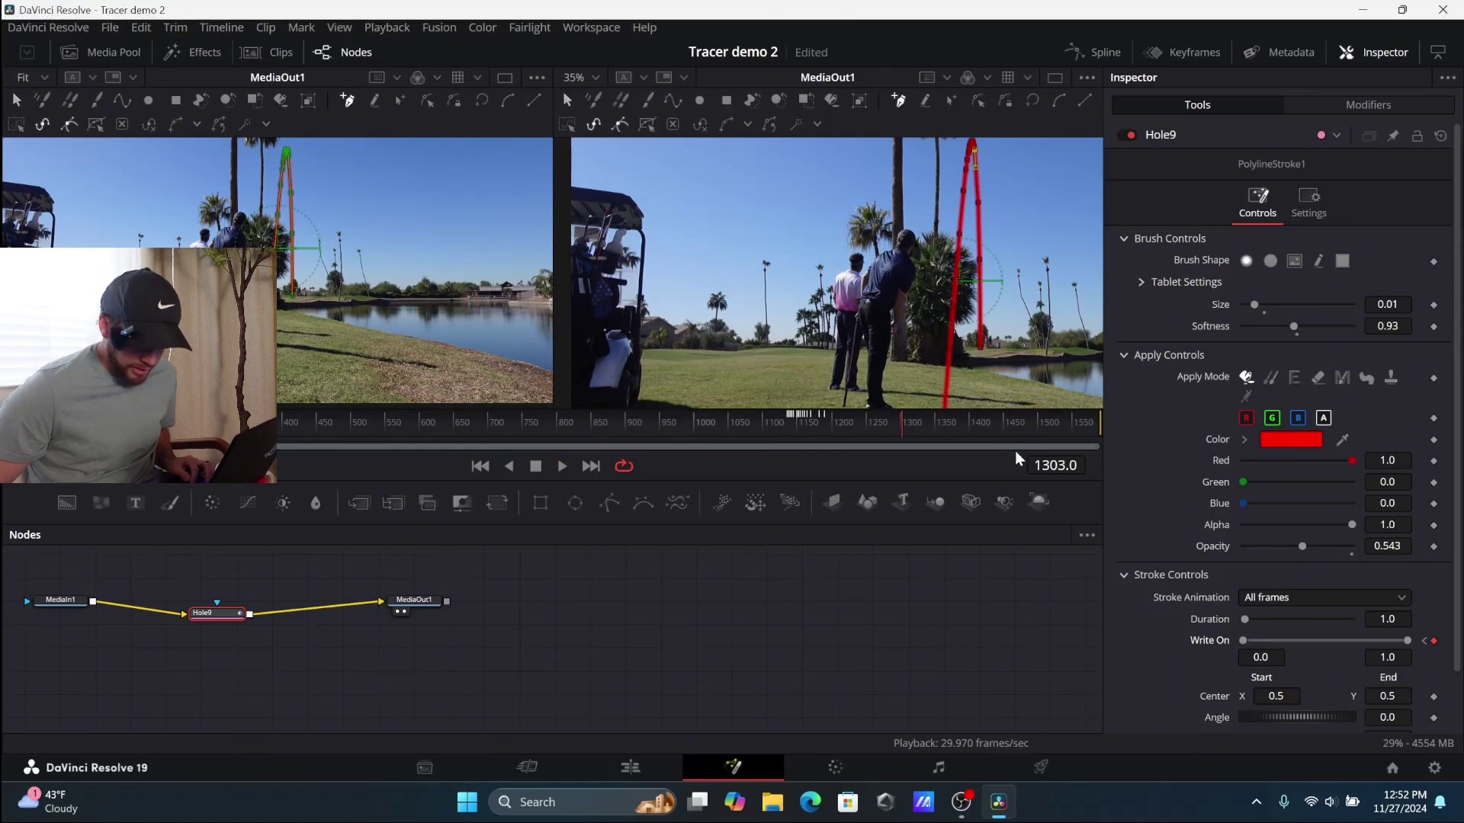
scroll(921, 410, up, 2)
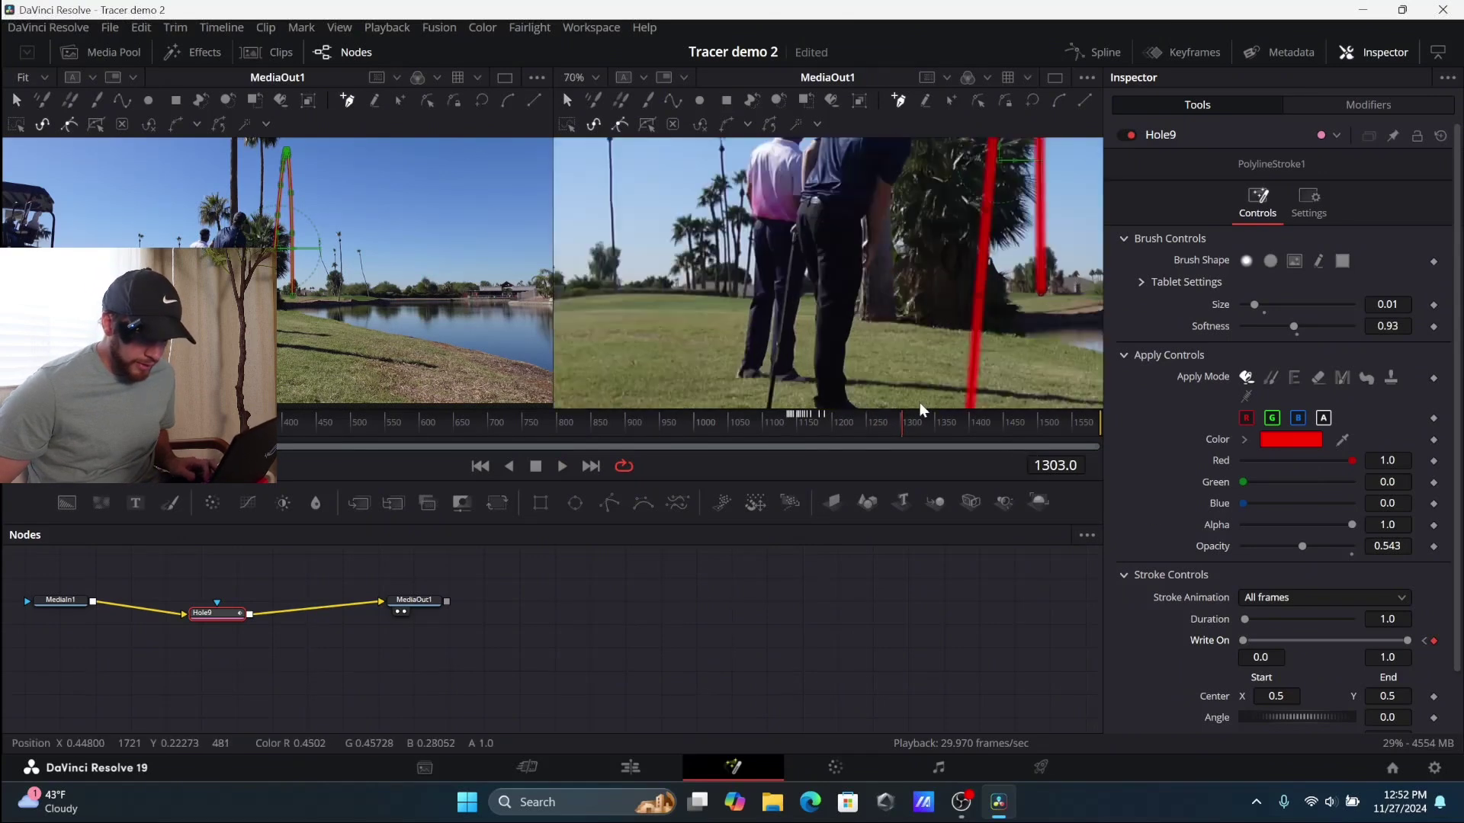
right_click(1435, 644)
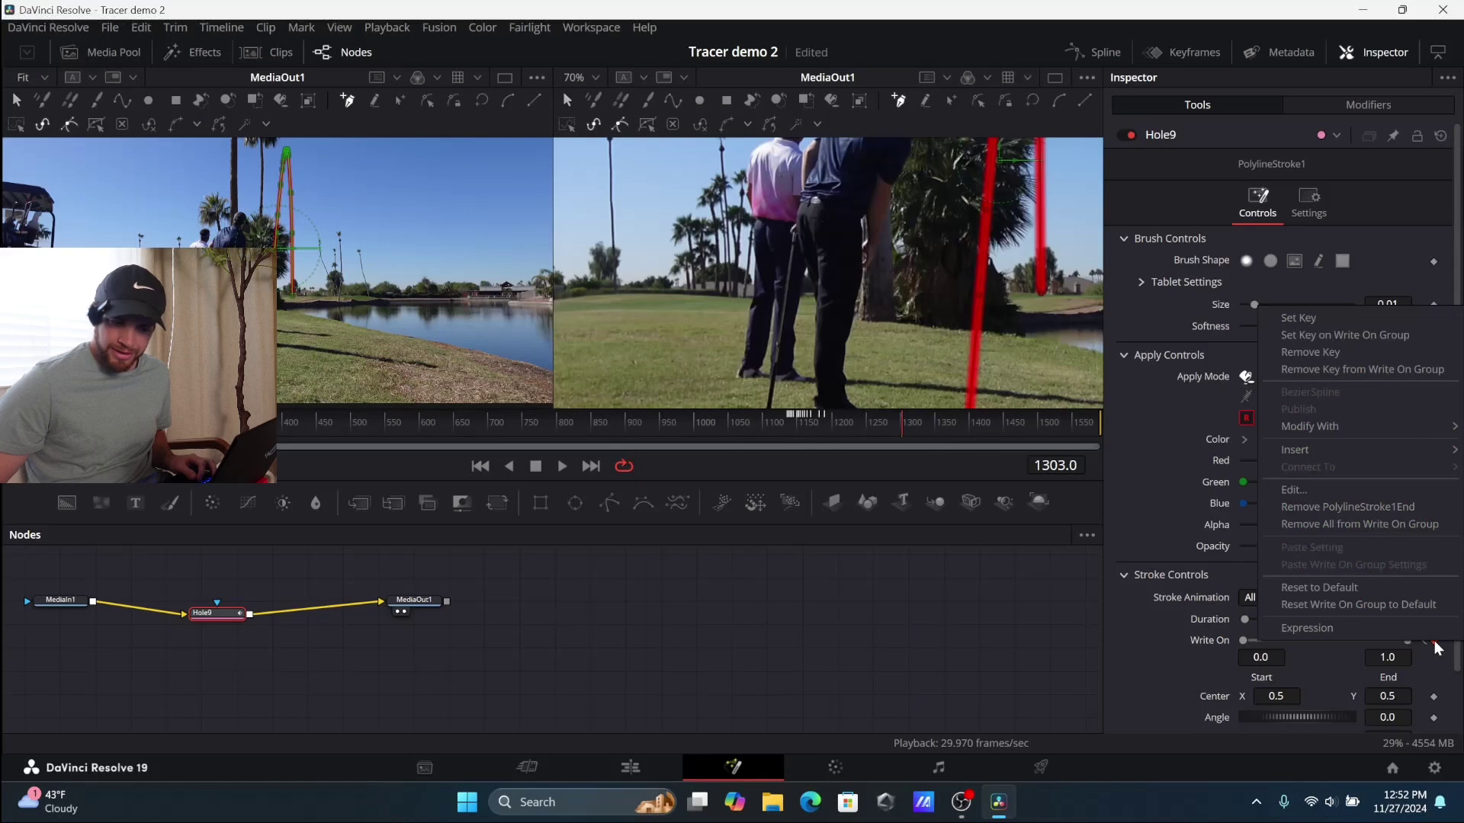
click(1436, 659)
right_click(1435, 645)
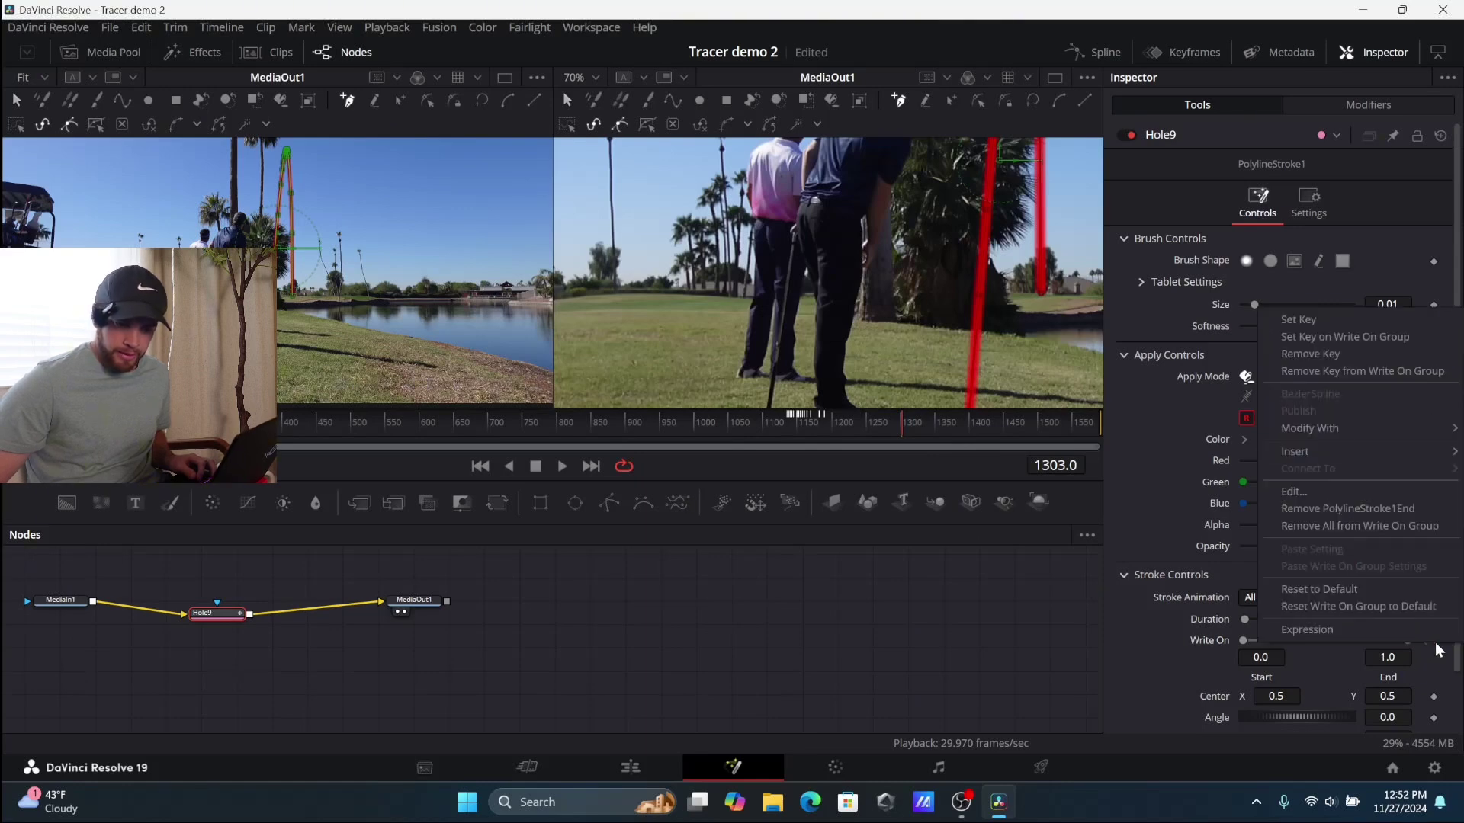
click(1338, 372)
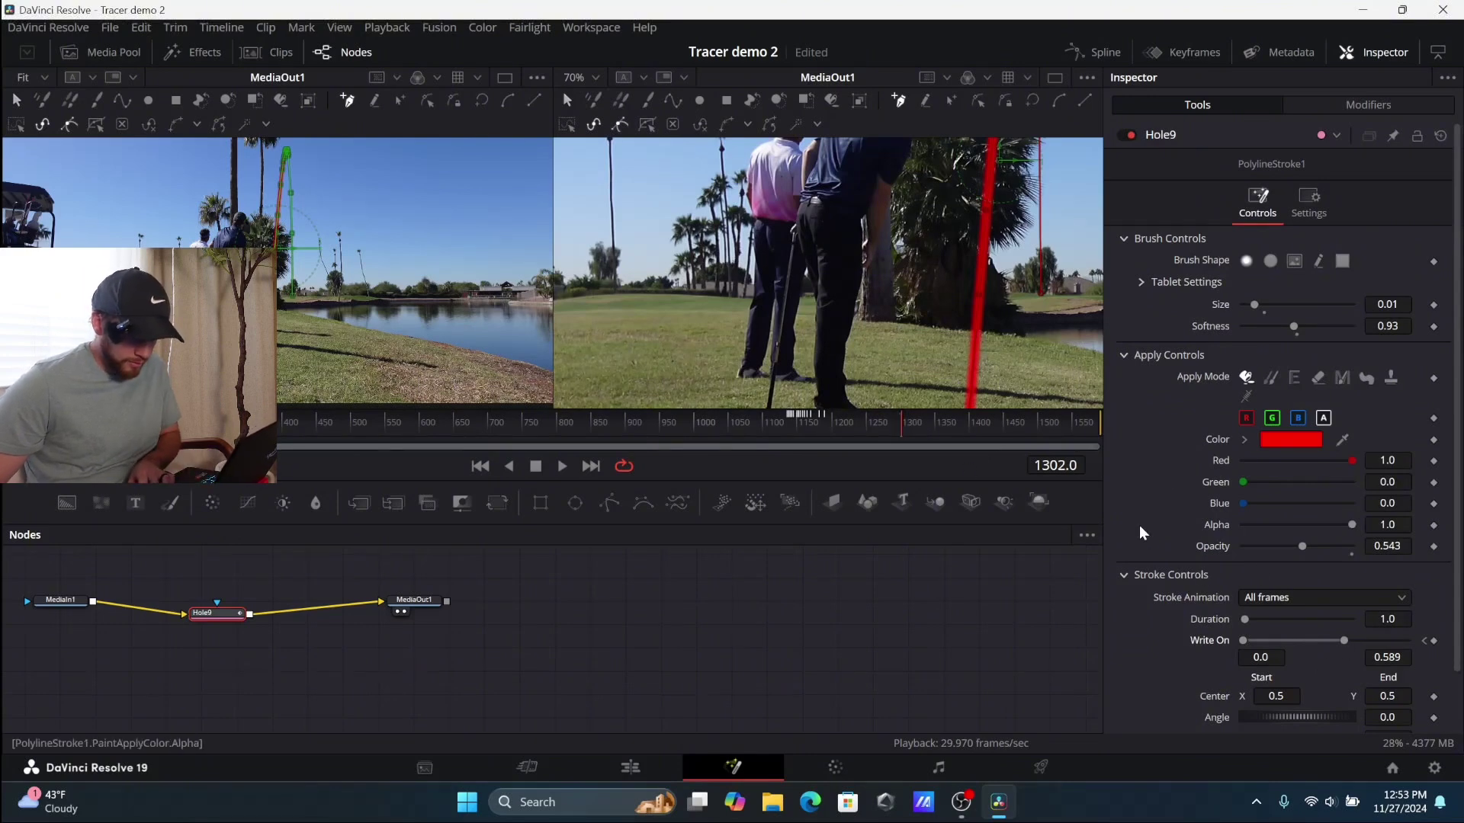
Go back to frame 1293 and extend the Write On end to 1.0, completing the ball's flight.
key(Left)
key(Left)
key(Left)
key(Left)
key(Left)
key(Left)
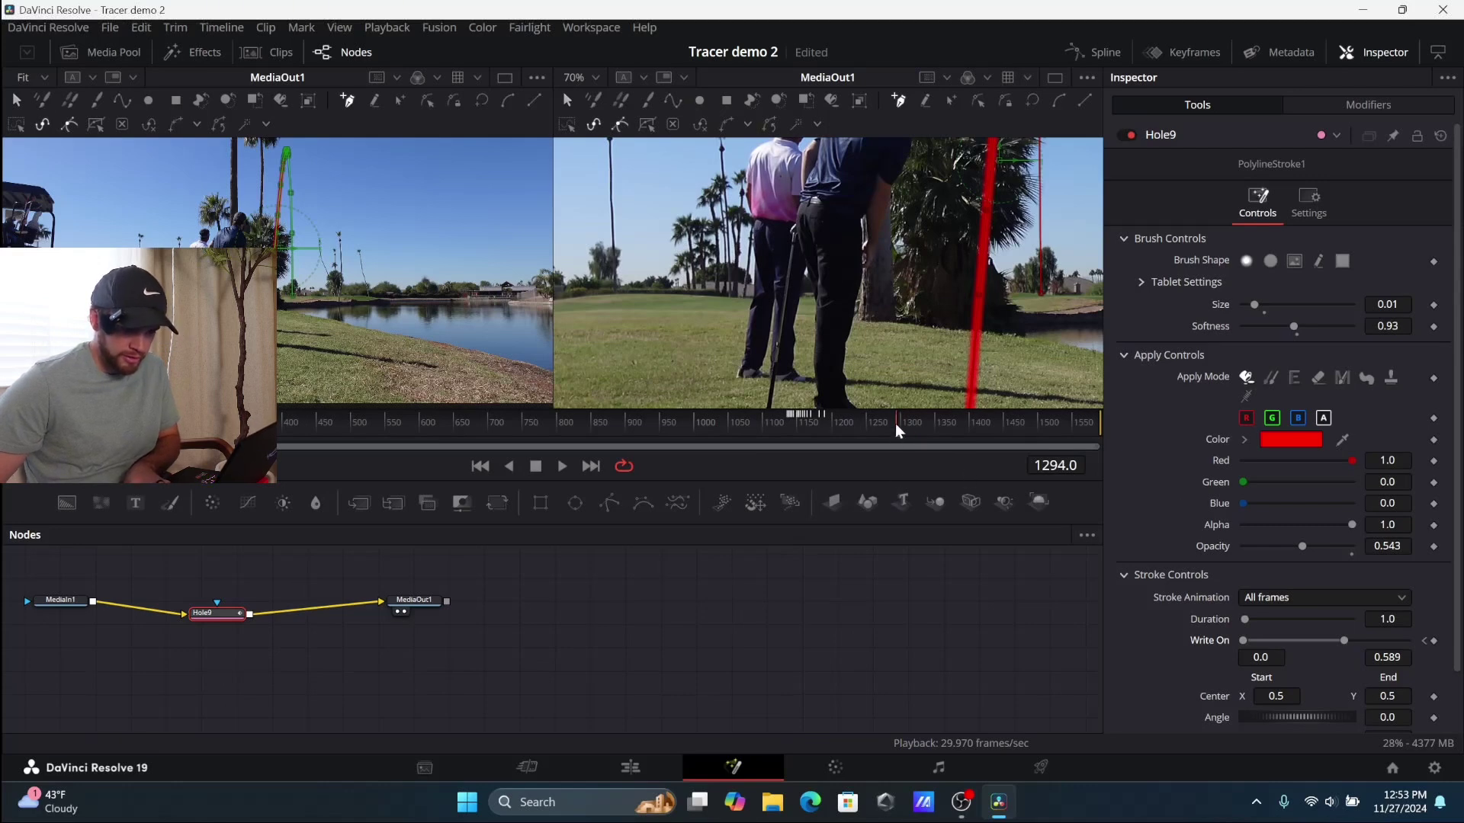
key(Right)
key(Right)
key(Right)
key(Right)
key(Right)
key(Right)
key(Left)
key(Left)
key(Left)
key(Left)
key(Left)
key(Left)
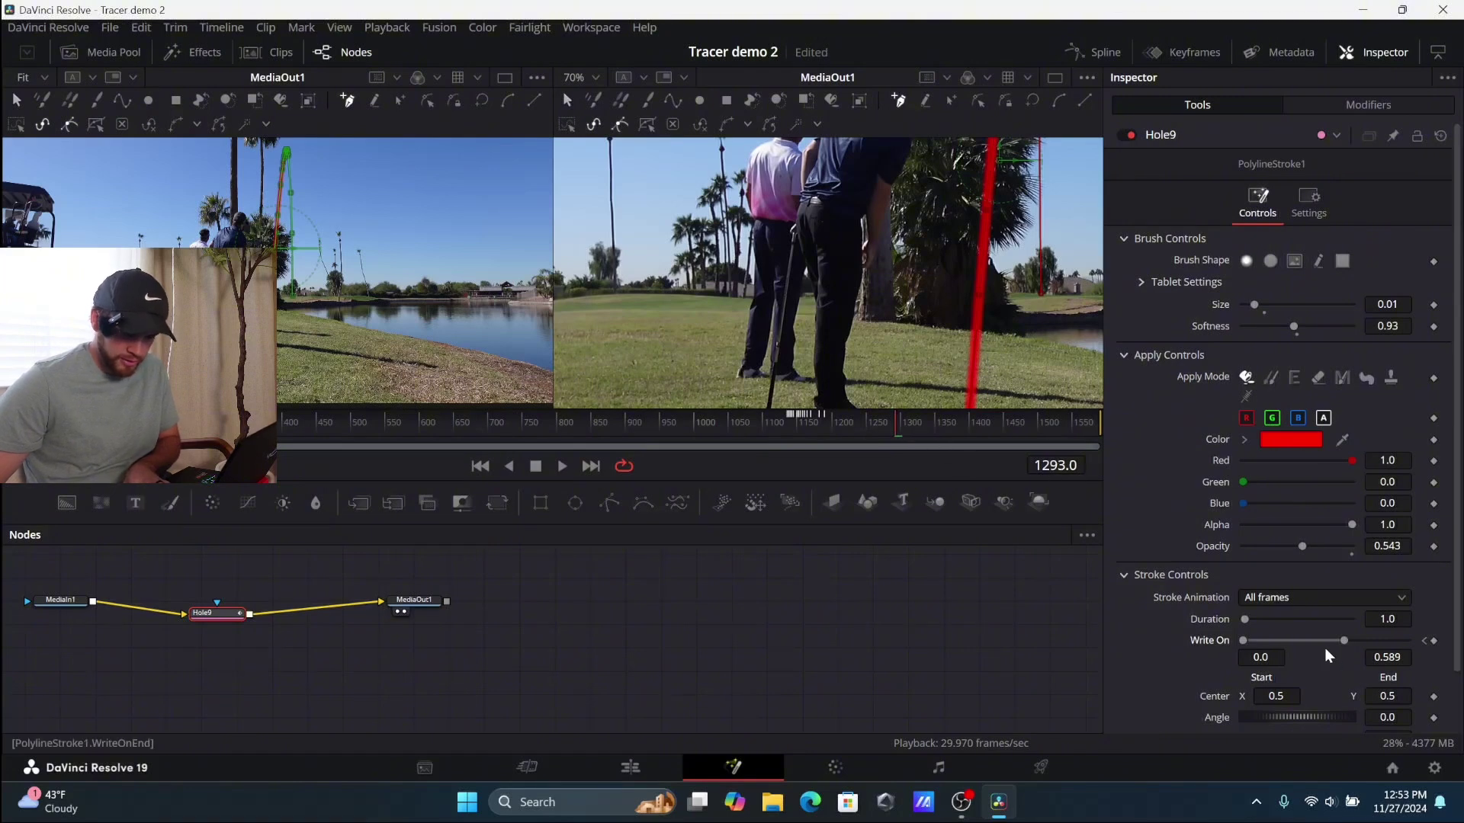
drag(1347, 642, 1403, 647)
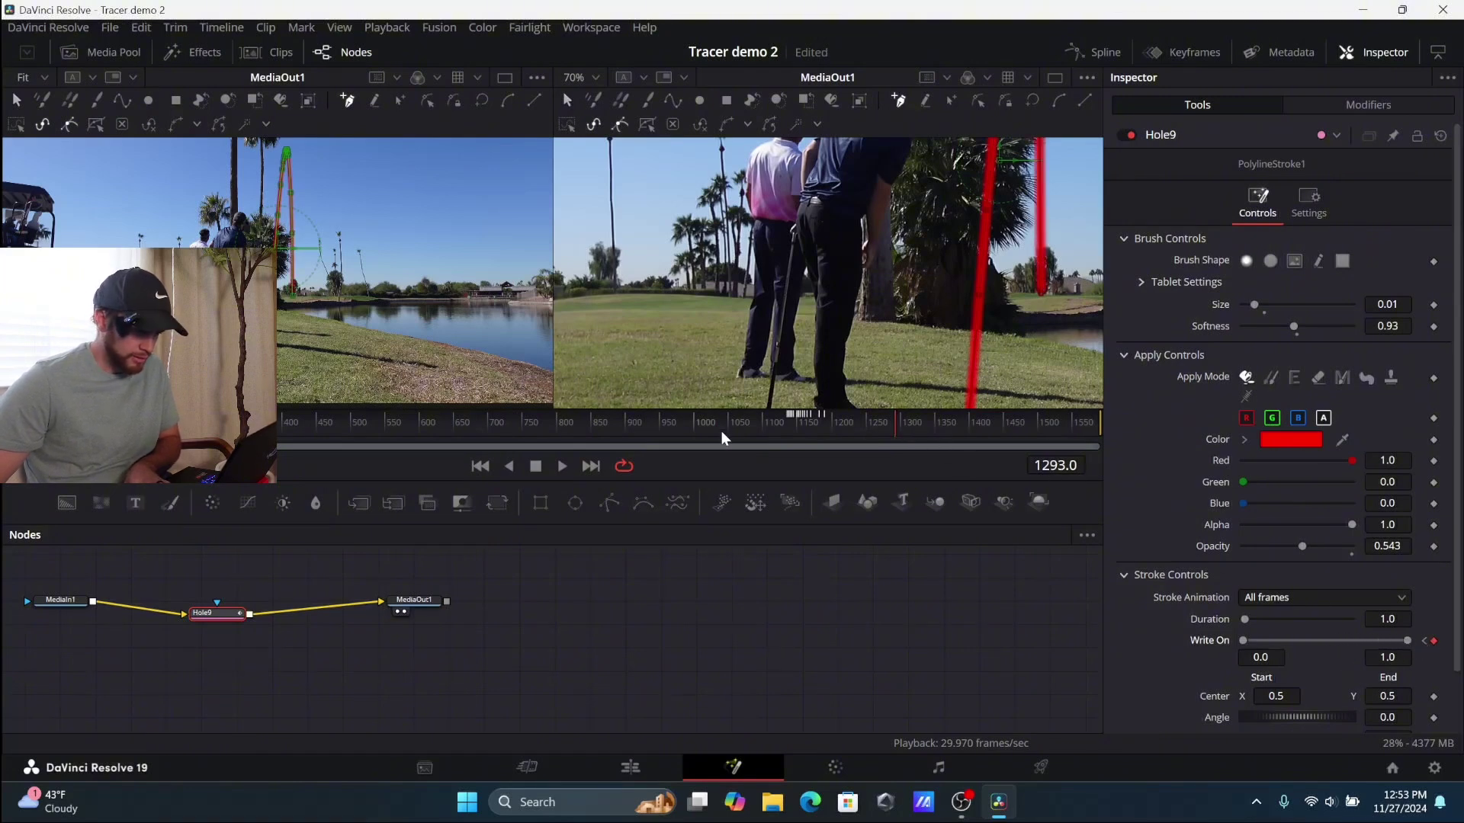
Play the finished tracer from the swing, and review it on the Edit page from about 01:00:35;11 to the timeline's end.
click(791, 424)
key(space)
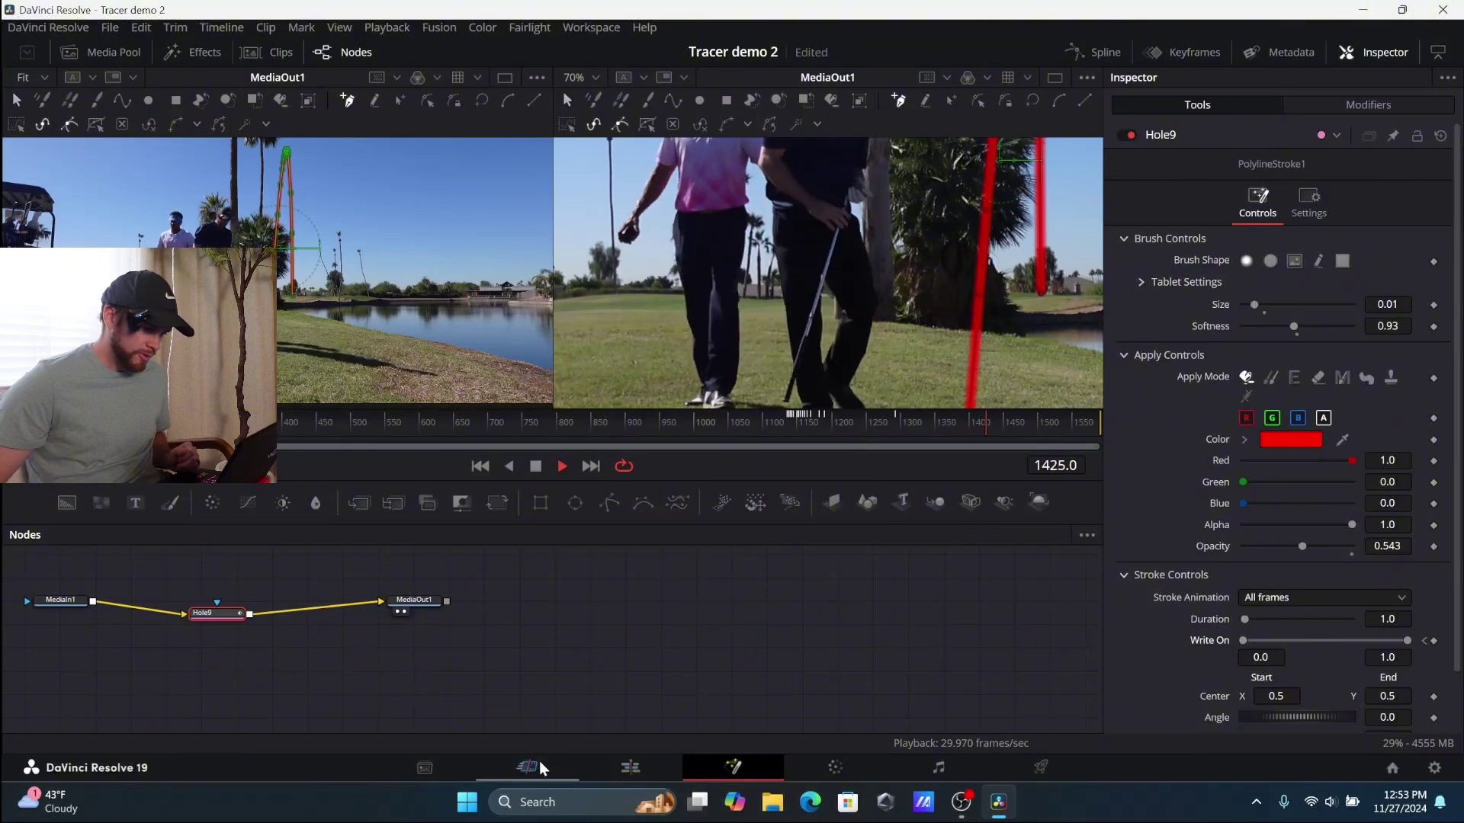
click(630, 768)
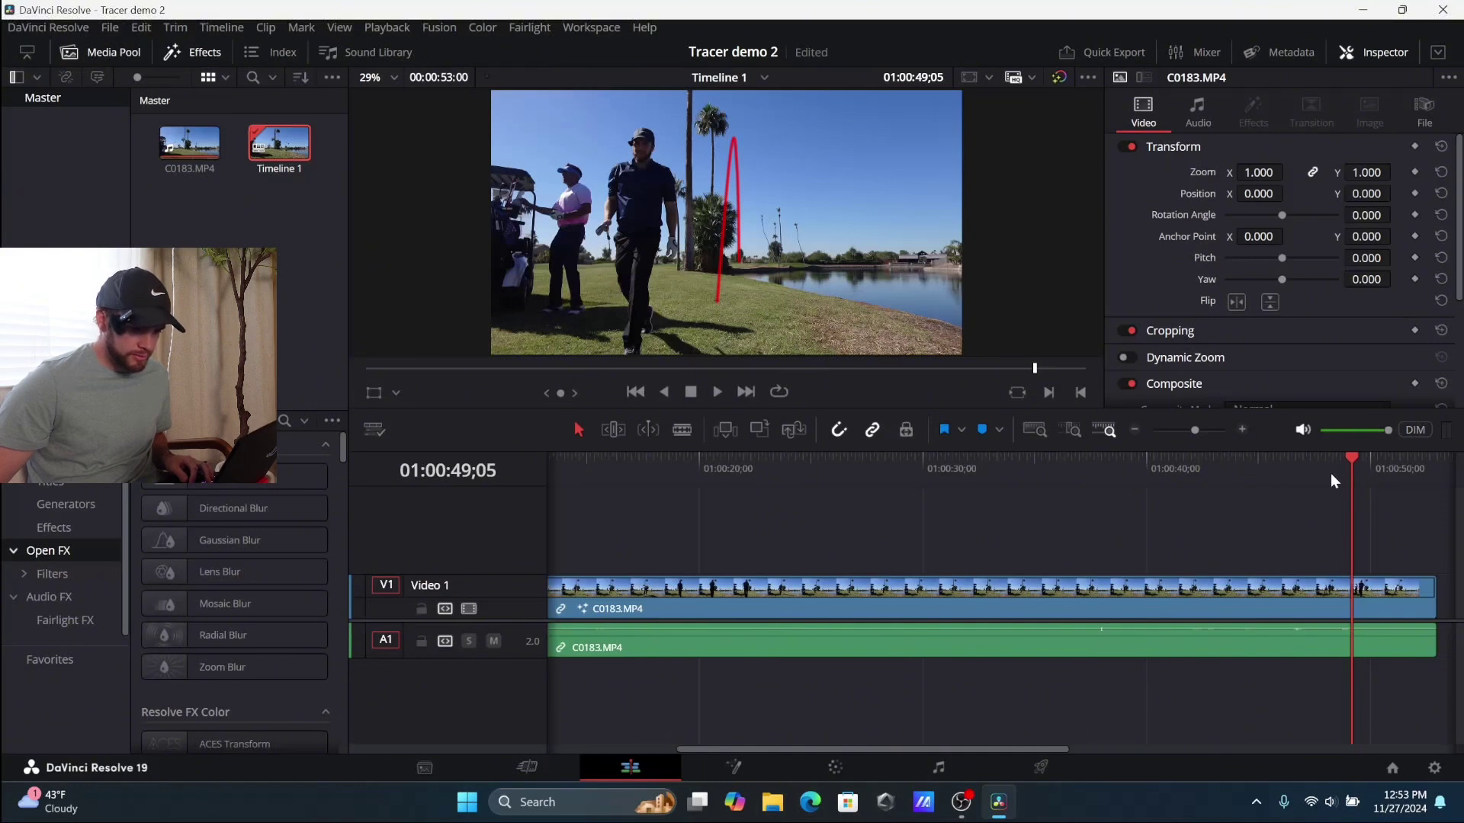
drag(1333, 480, 1042, 478)
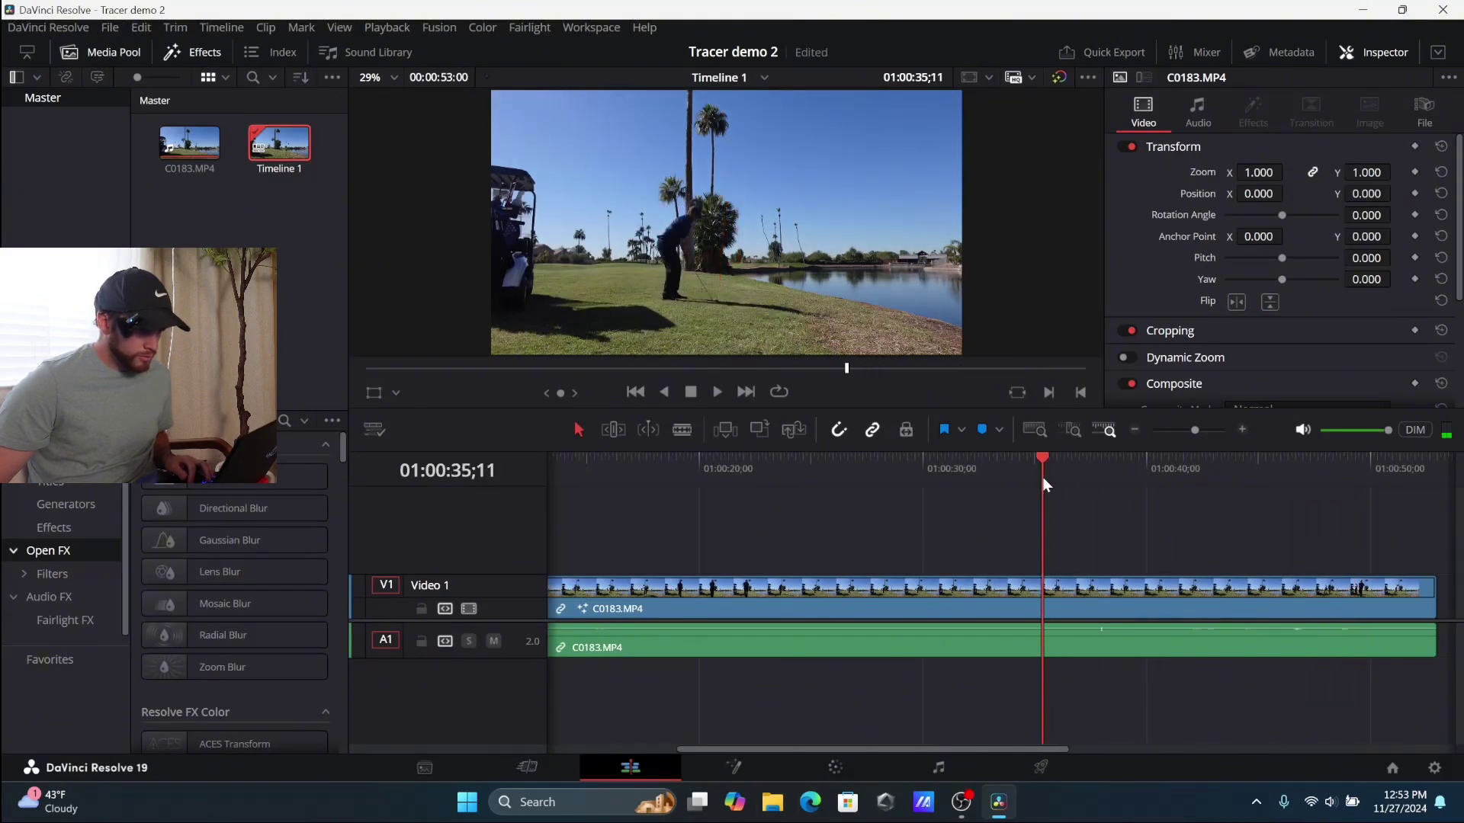
key(space)
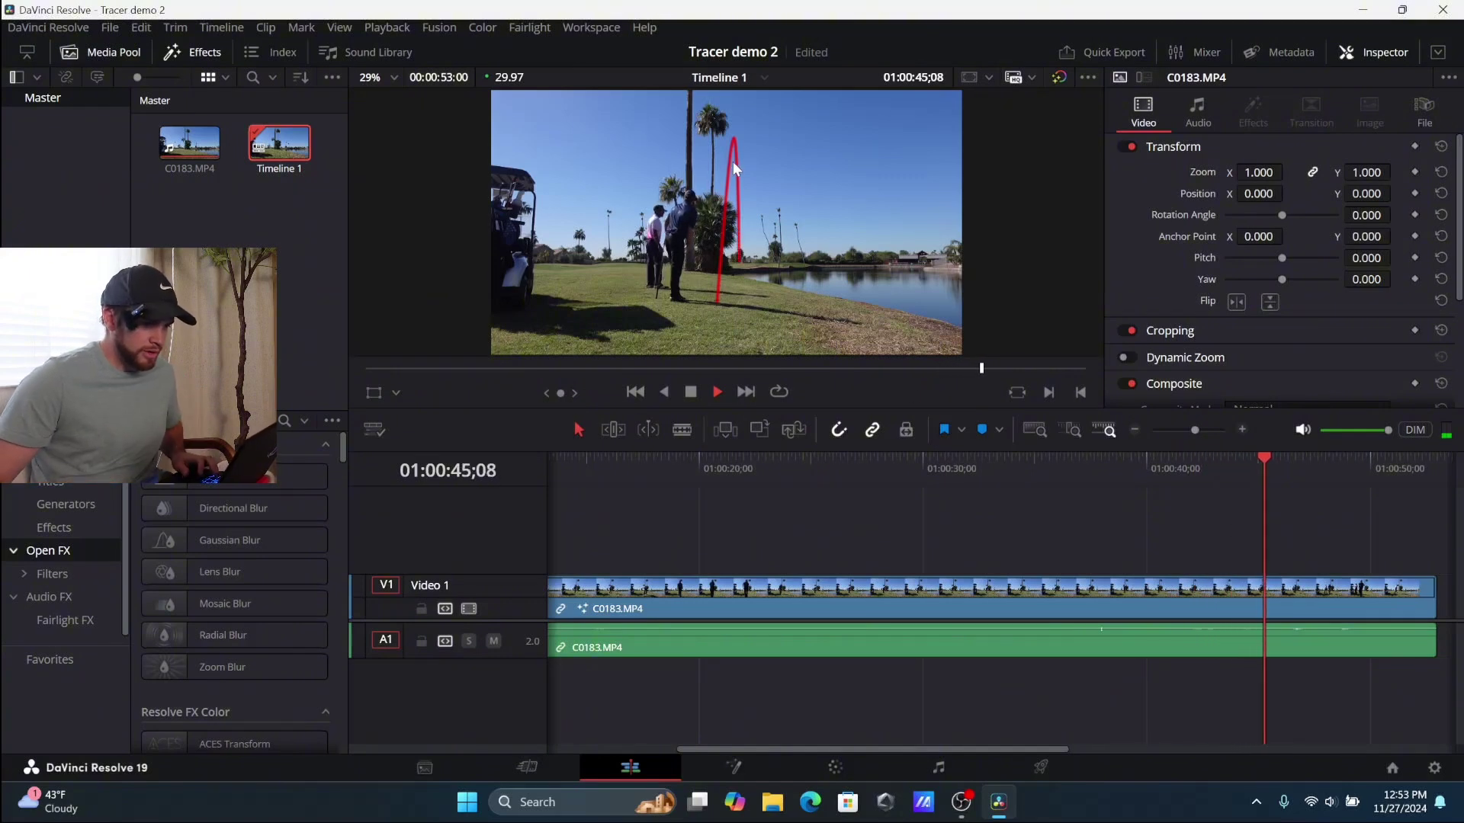
scroll(733, 161, up, 5)
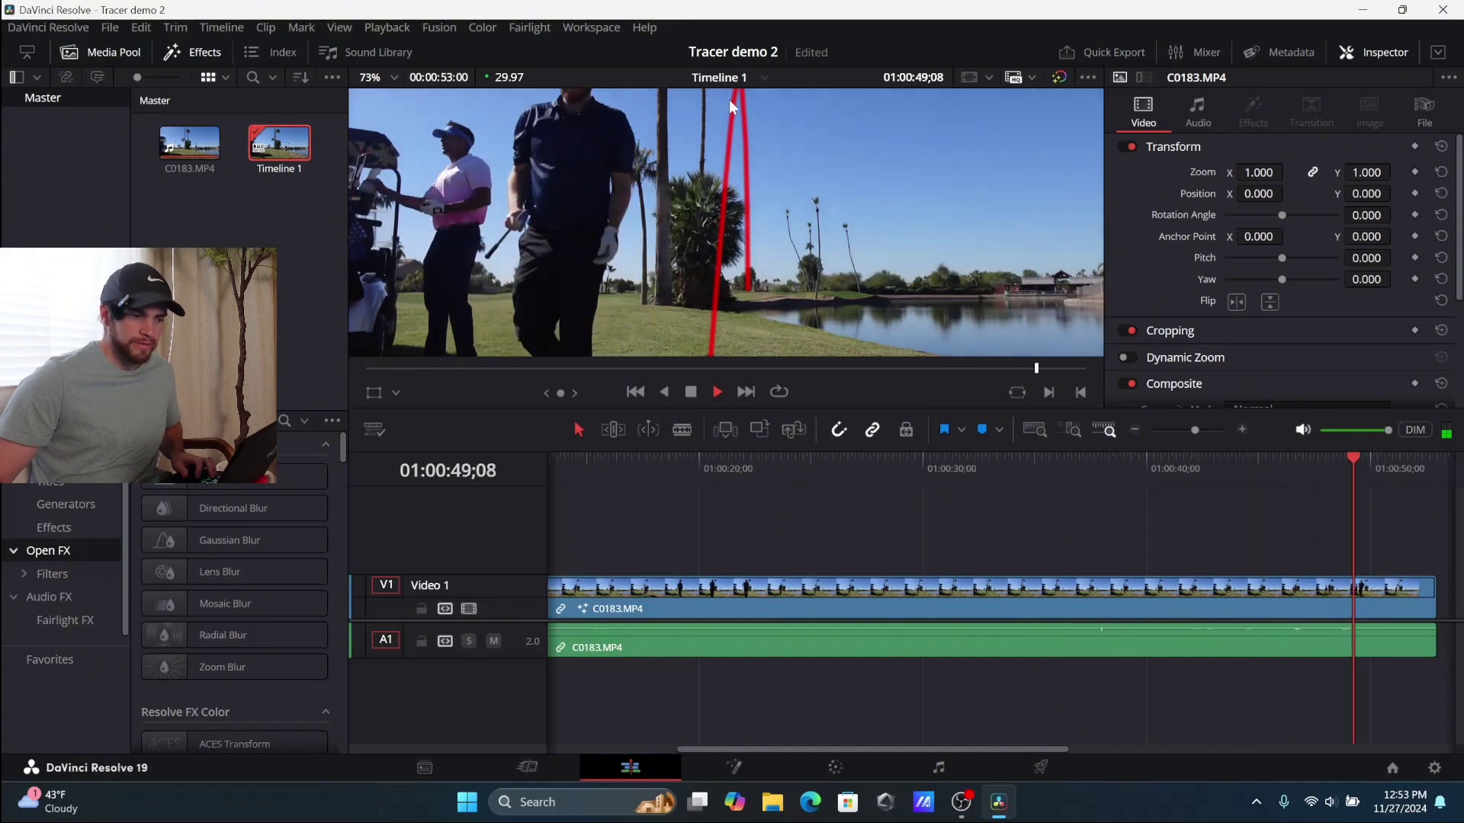
scroll(741, 154, up, 1)
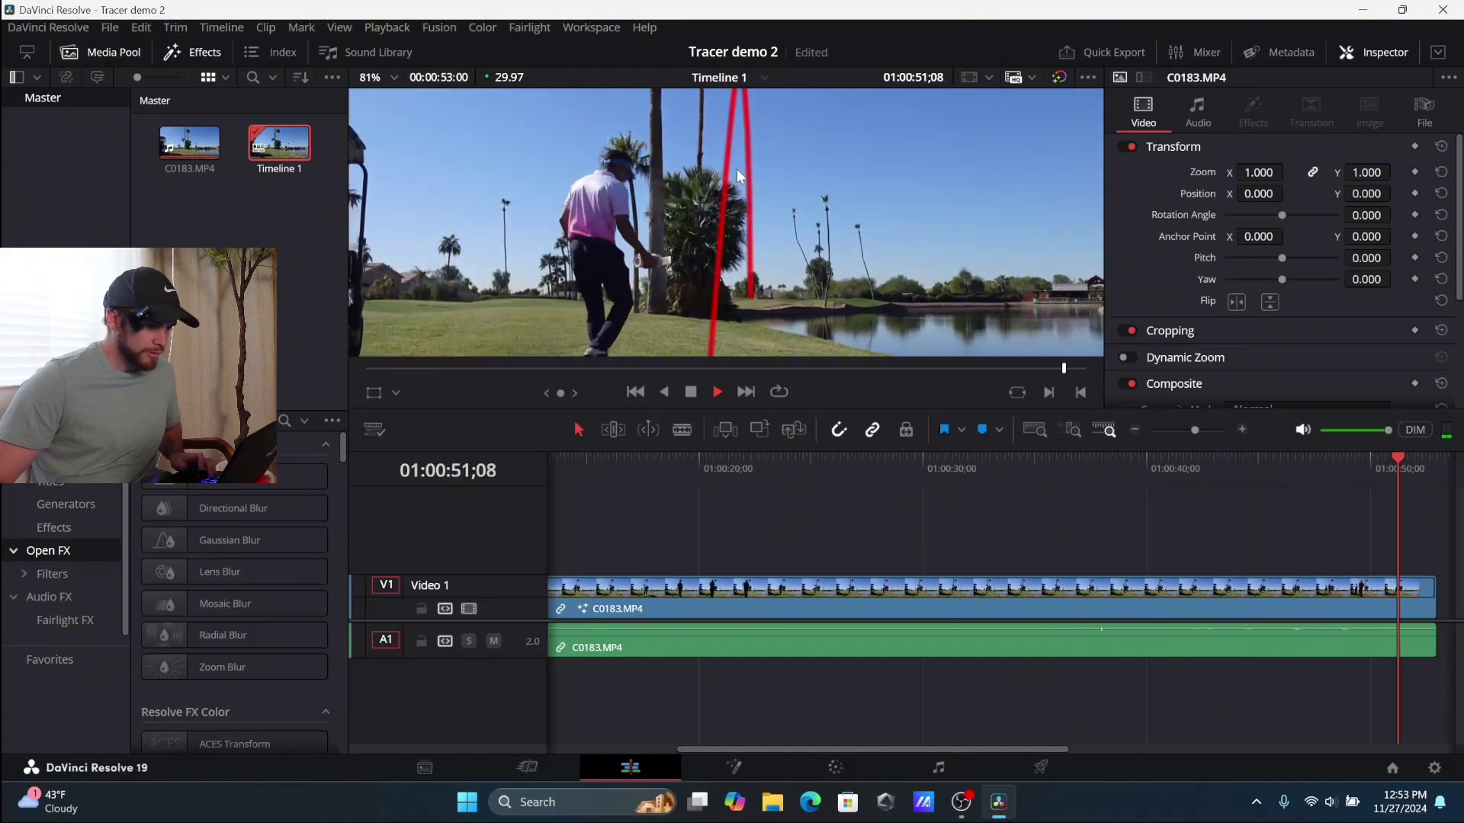
scroll(733, 174, down, 2)
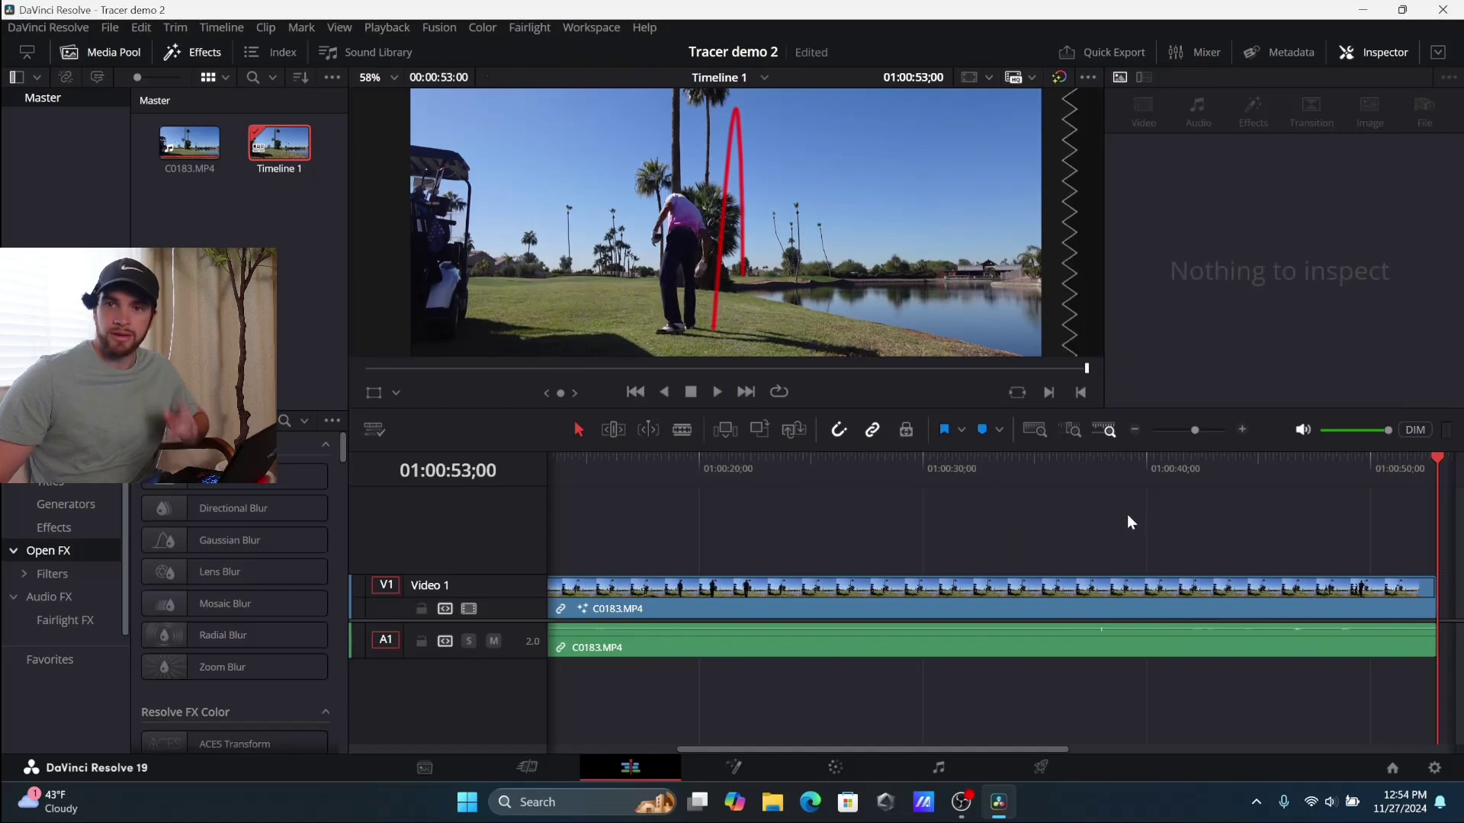
Return to the Fusion page and examine the tracer's descending line where it meets the palm fronds.
key(shift+5)
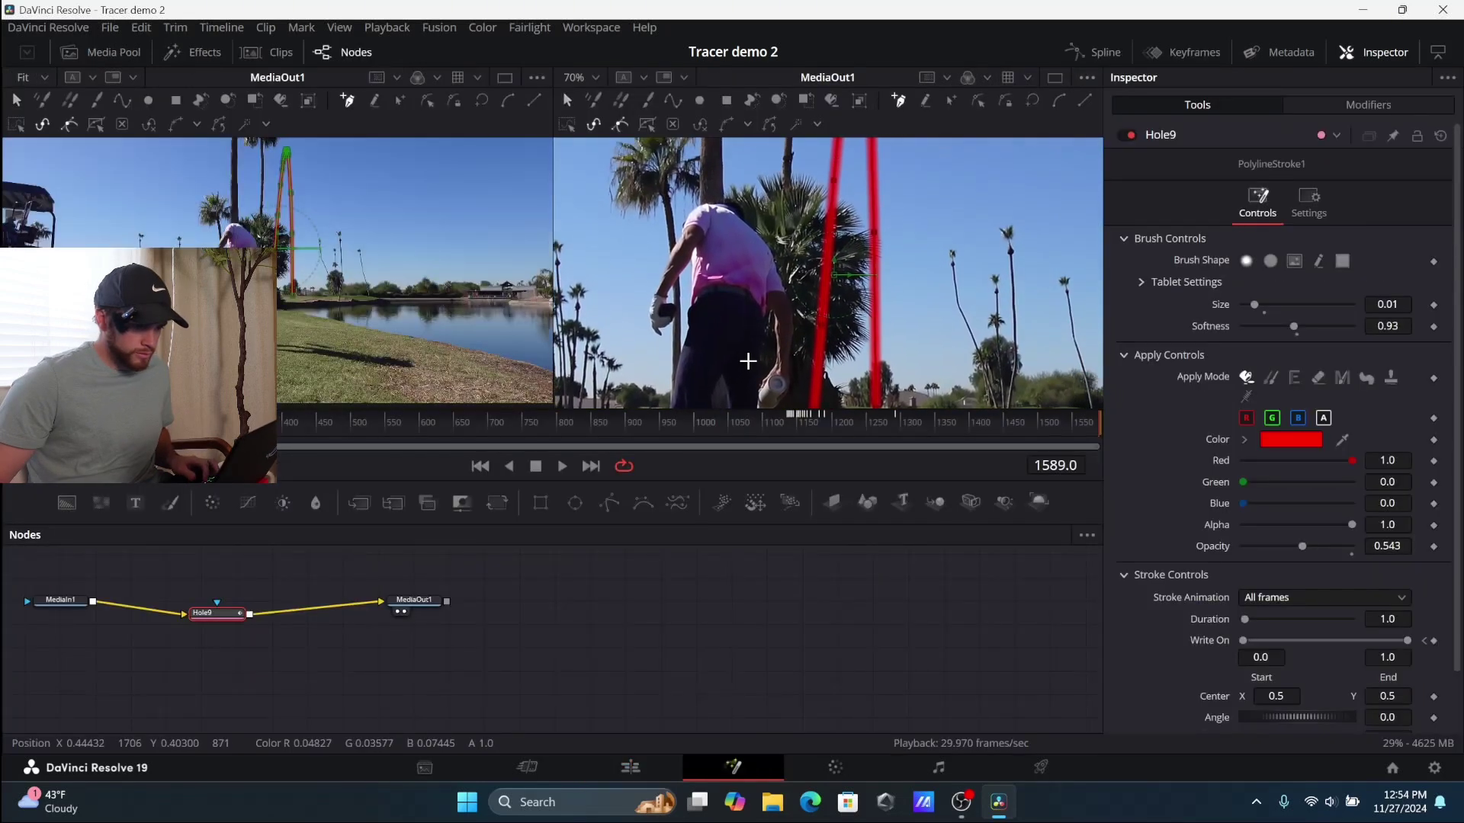
scroll(892, 256, up, 6)
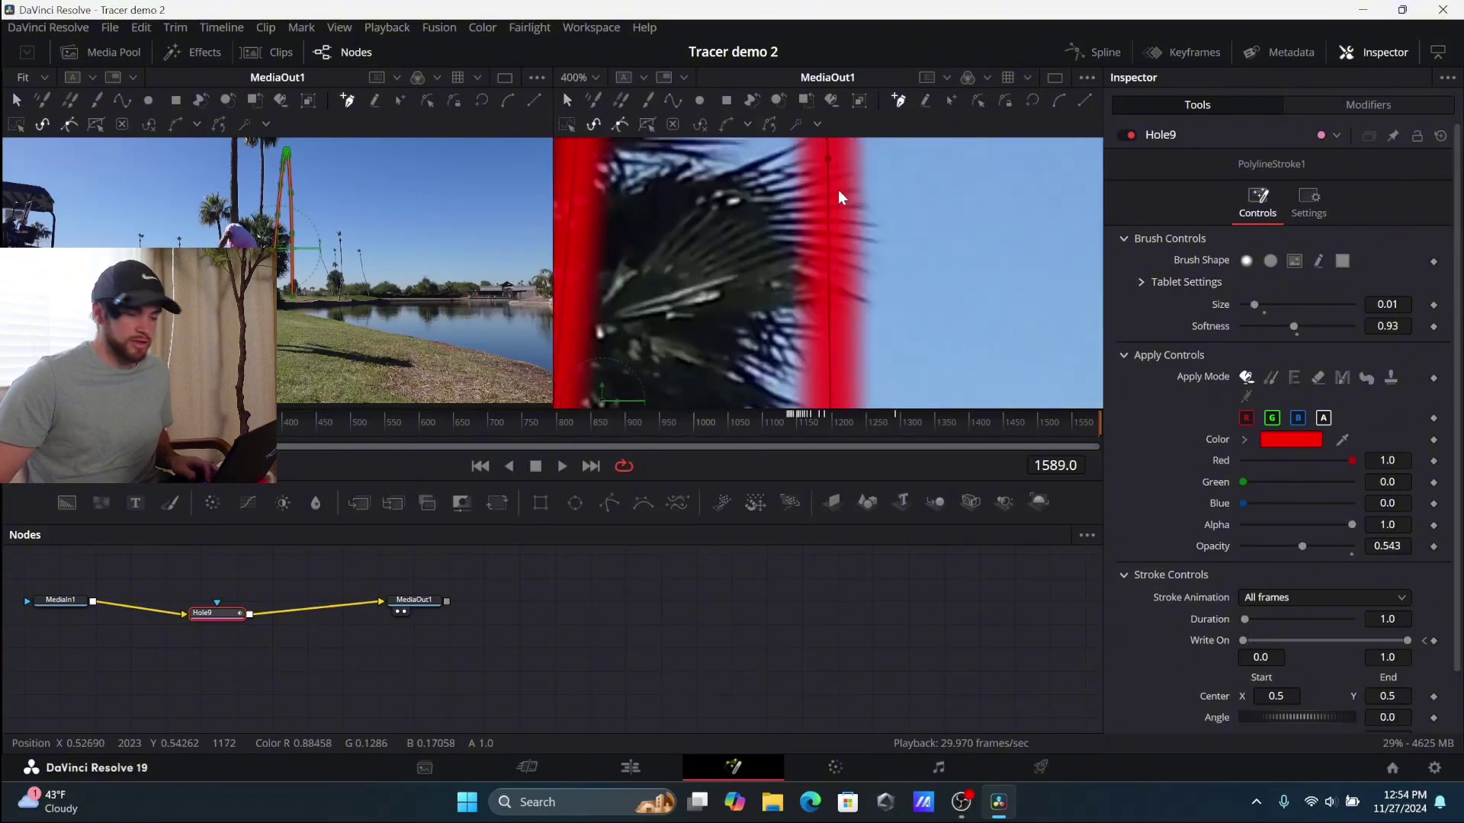
scroll(843, 229, down, 3)
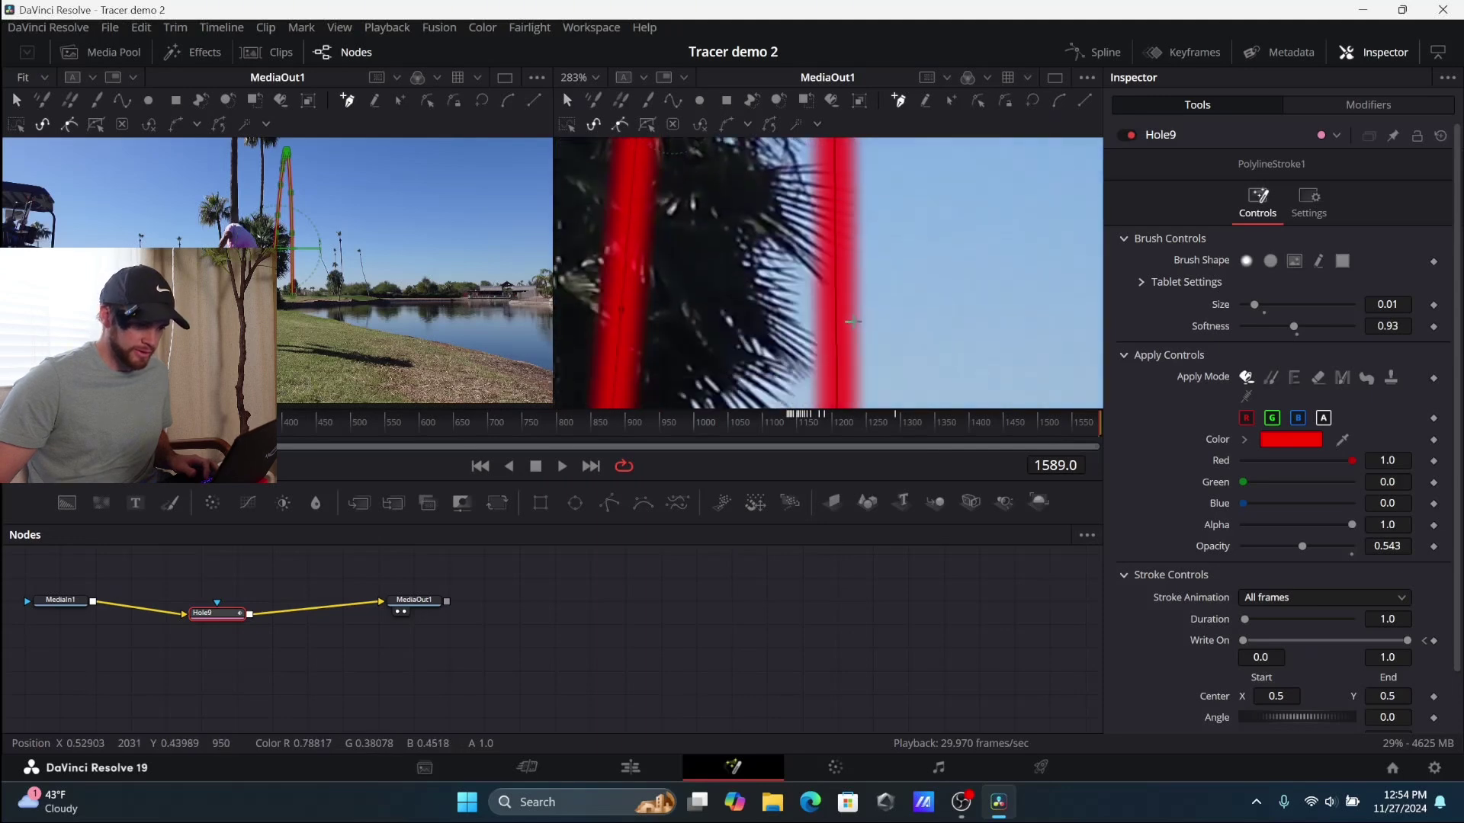
scroll(833, 263, down, 3)
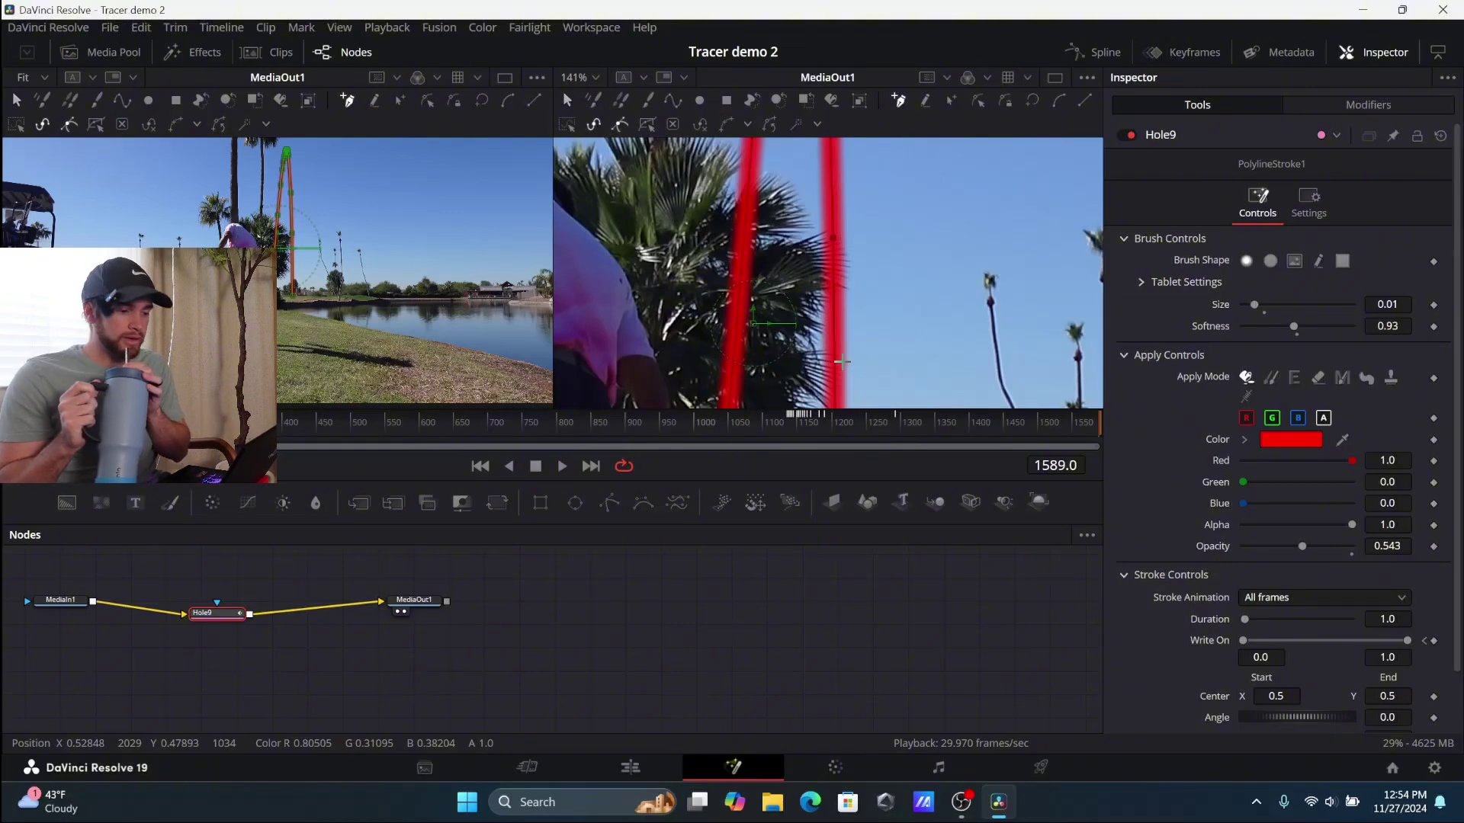
On the Edit page, add a second copy of C0183.MP4 on a new video track above the tracer clip, starting at 01:00:00;00.
click(630, 768)
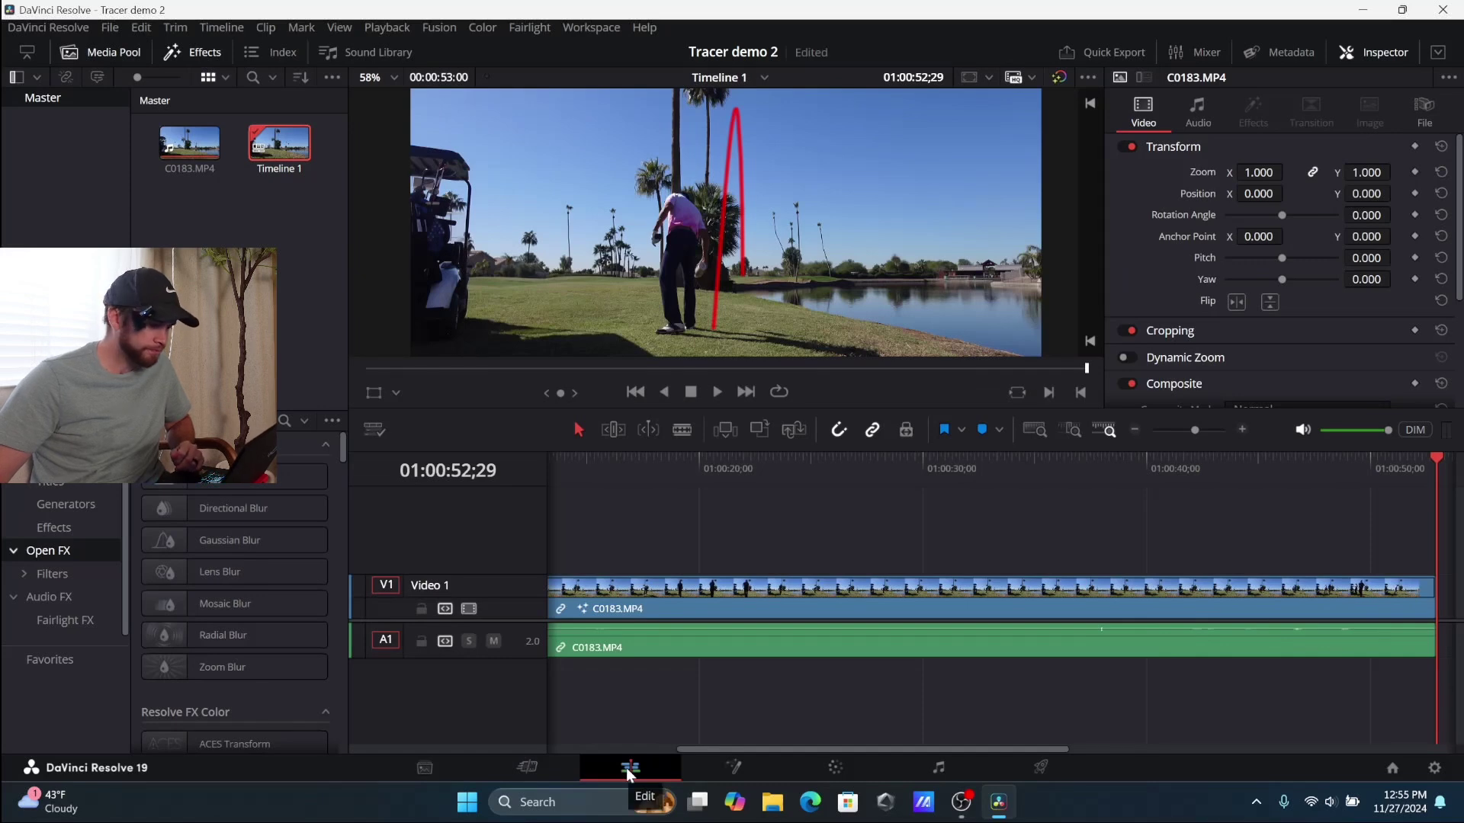
drag(724, 750, 572, 751)
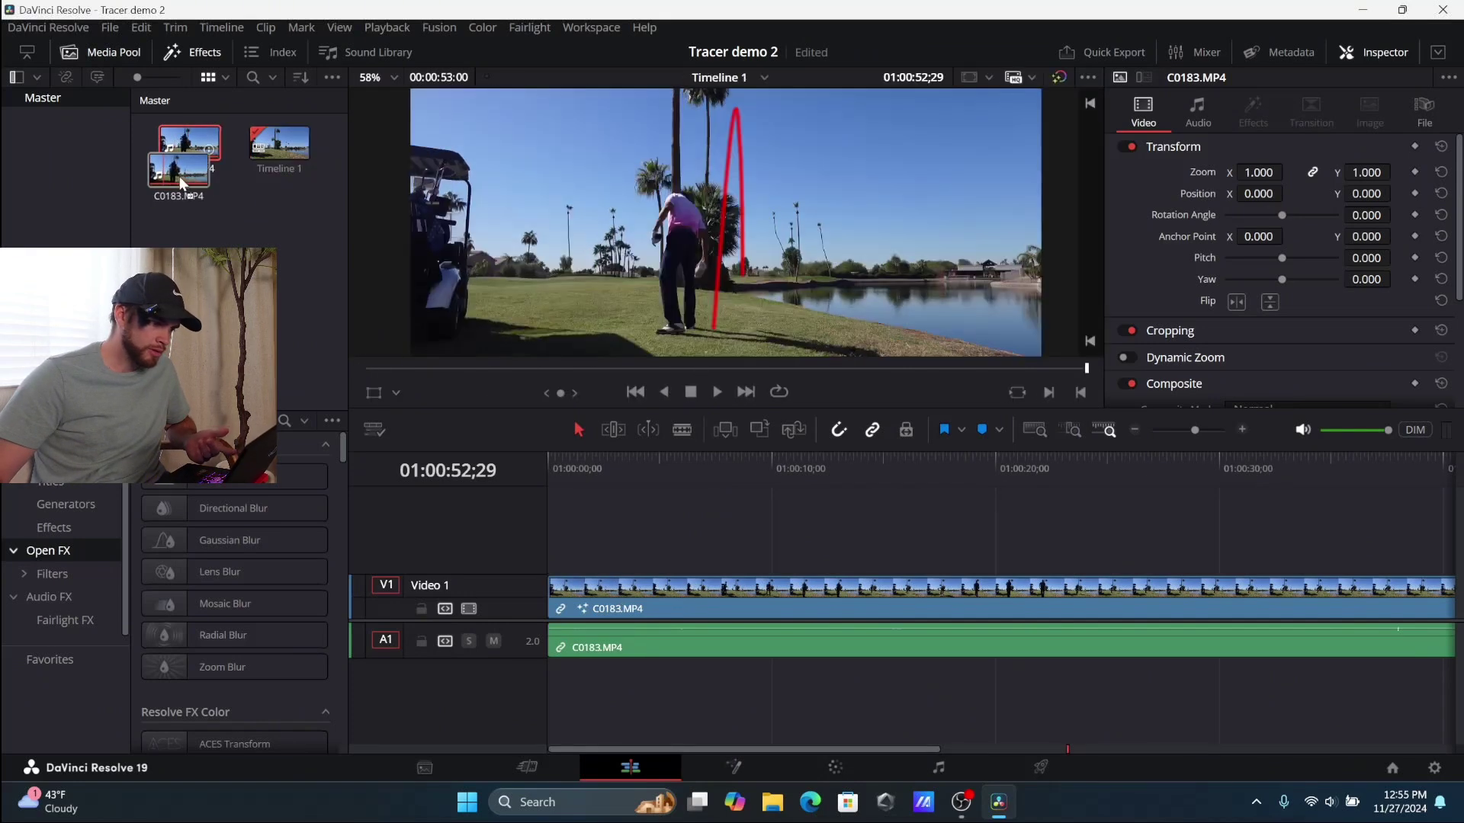
drag(176, 140, 548, 546)
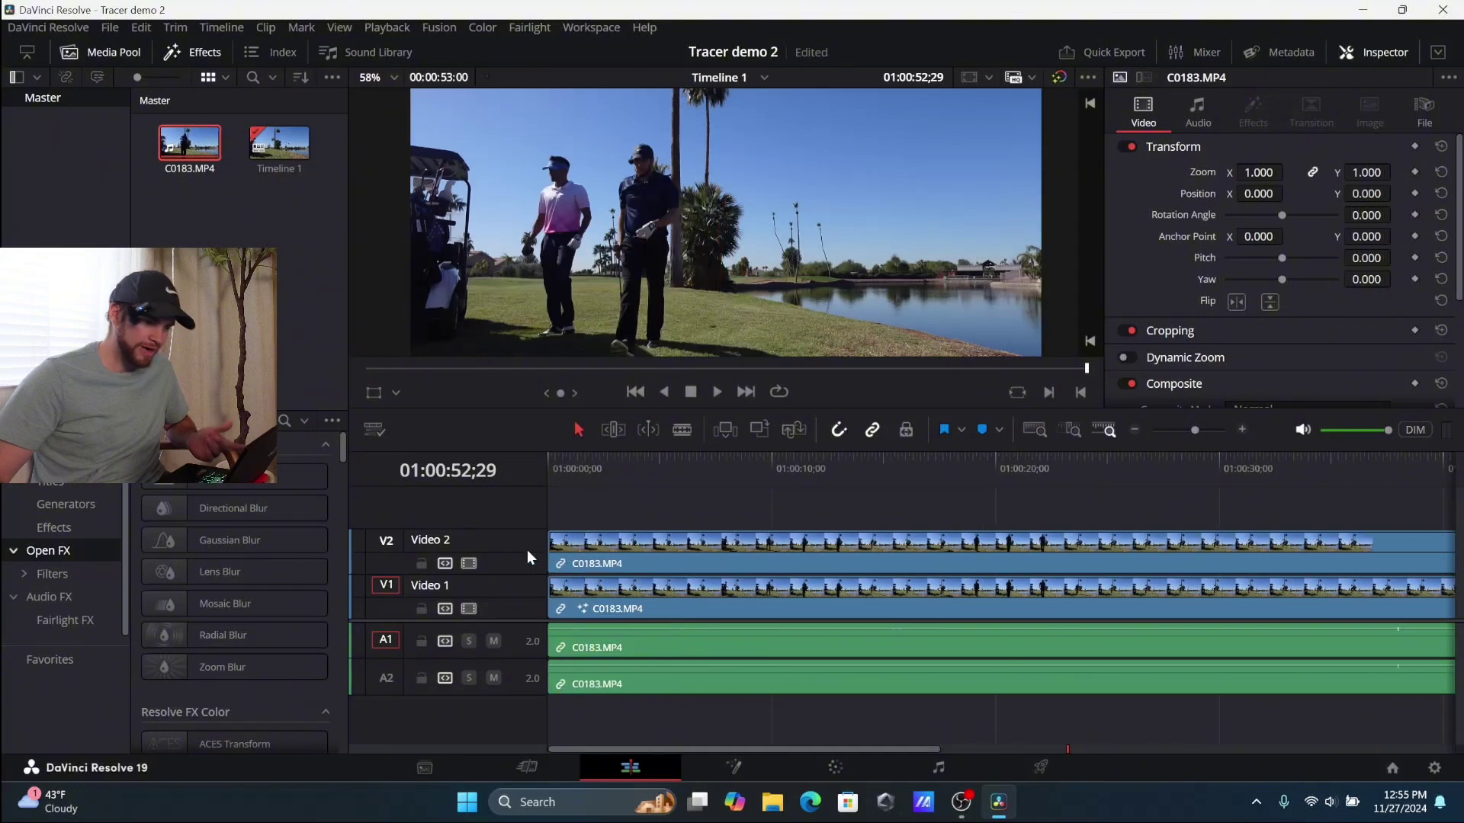
Play the timeline from 01:00:25;00 and again from 01:00:35;13 through the swing, checking whether the upper clip covers the tracer.
click(1108, 467)
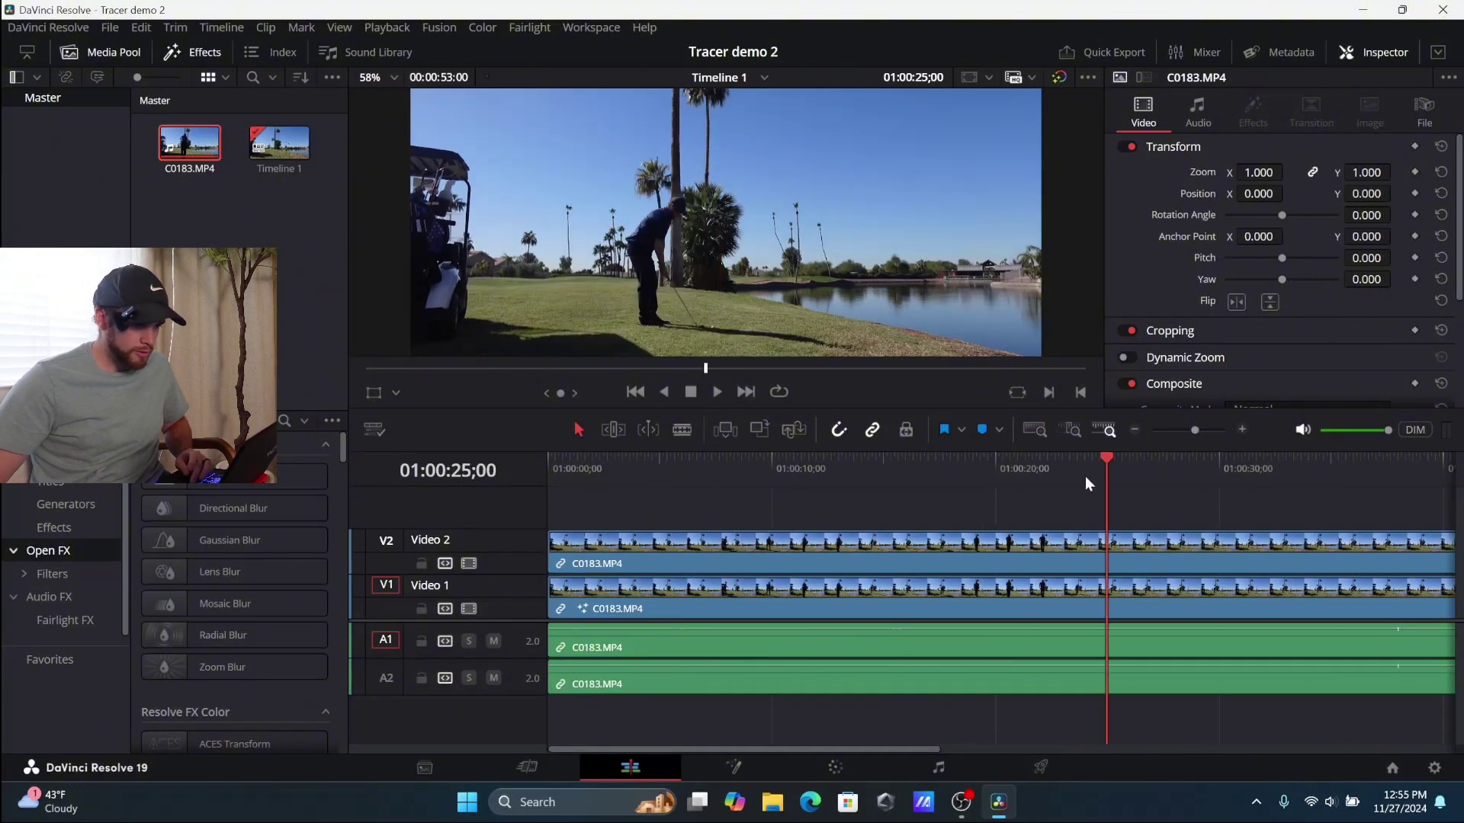
key(space)
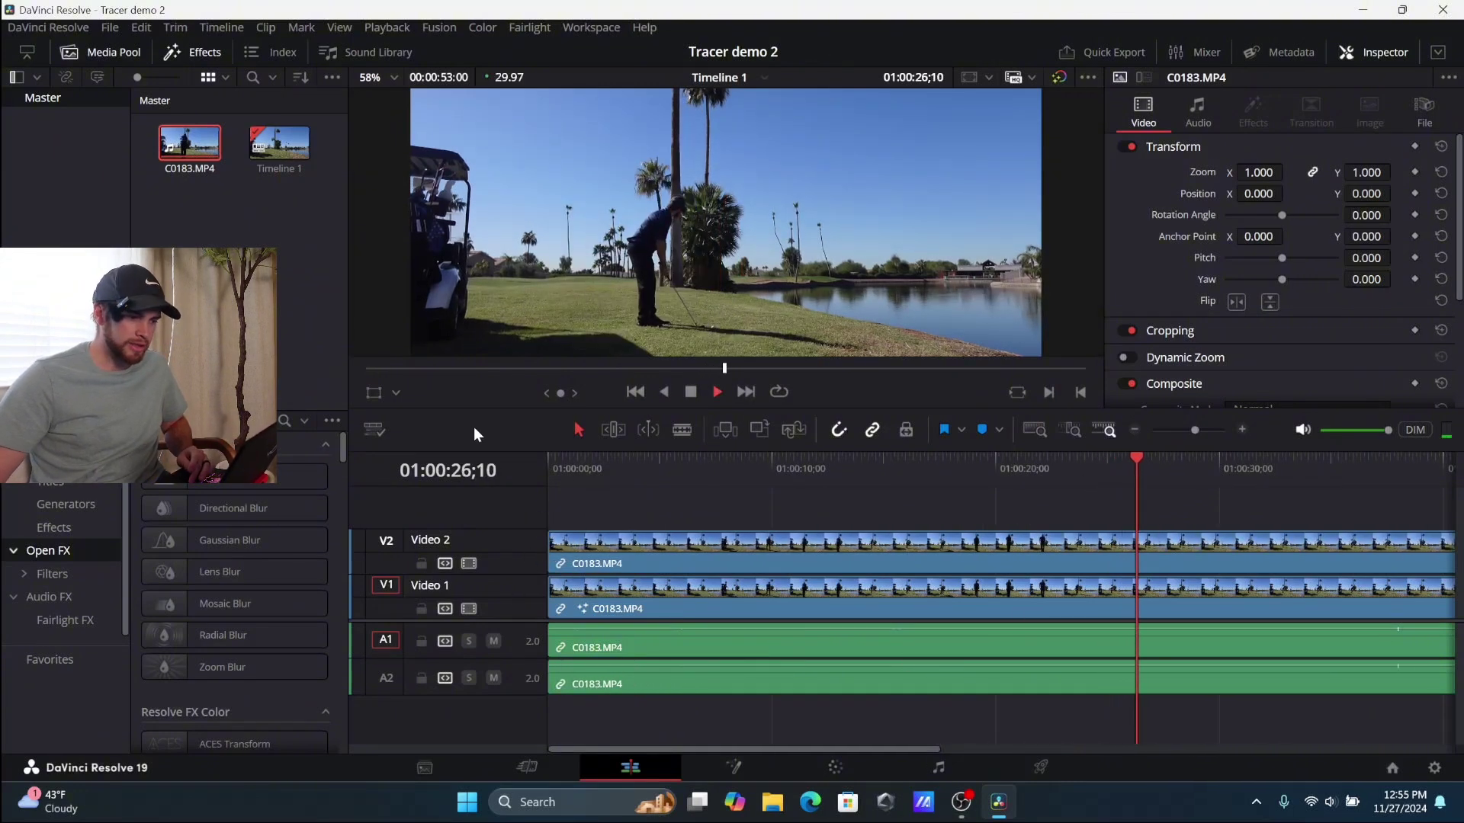
drag(1174, 473, 1336, 501)
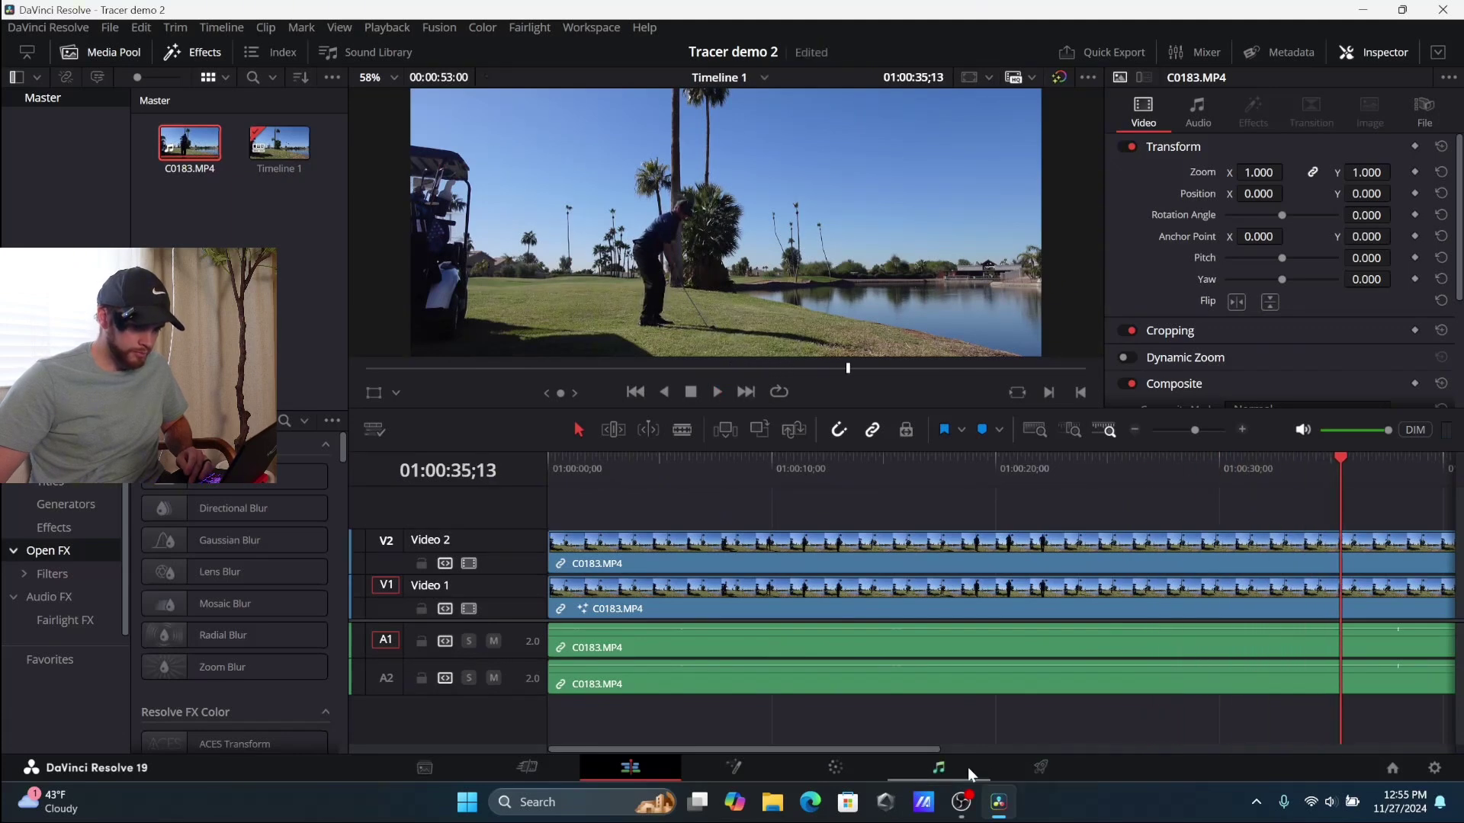
key(space)
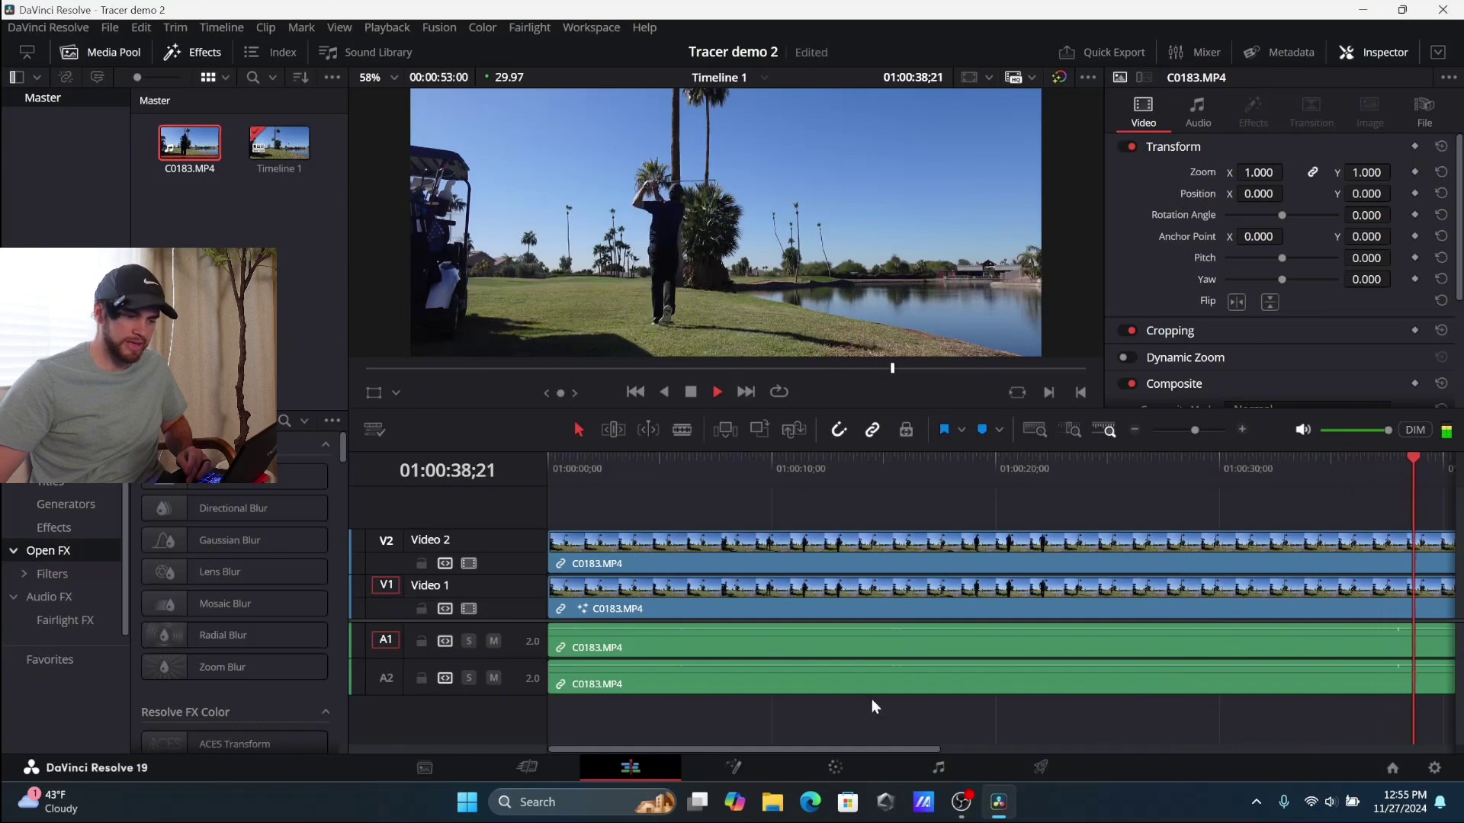
click(656, 545)
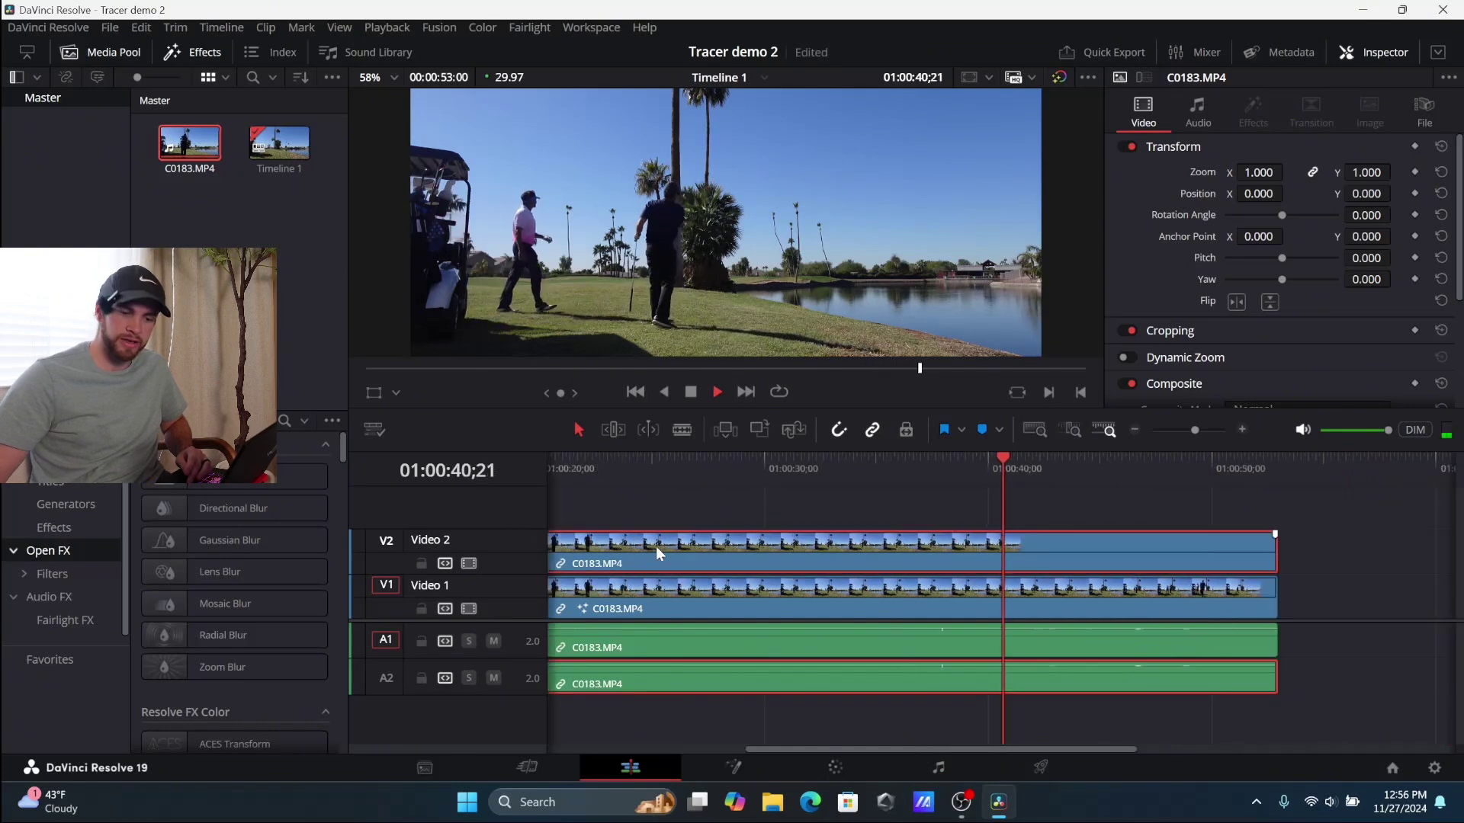
key(space)
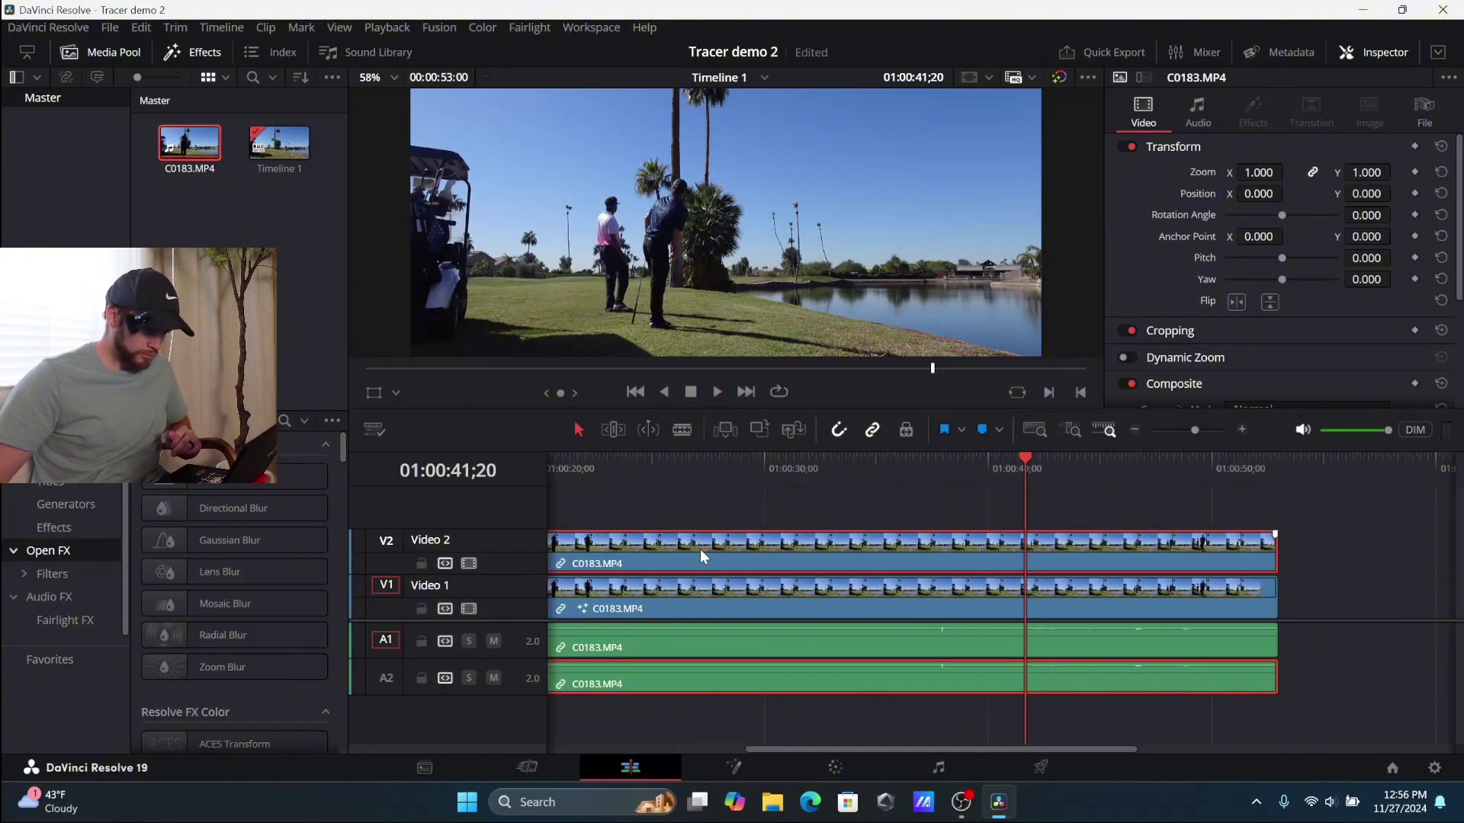
Try the tracer clip on Video 3 above the plain copy, view it up to 01:00:40;19, and return it to Video 1.
drag(693, 591, 697, 511)
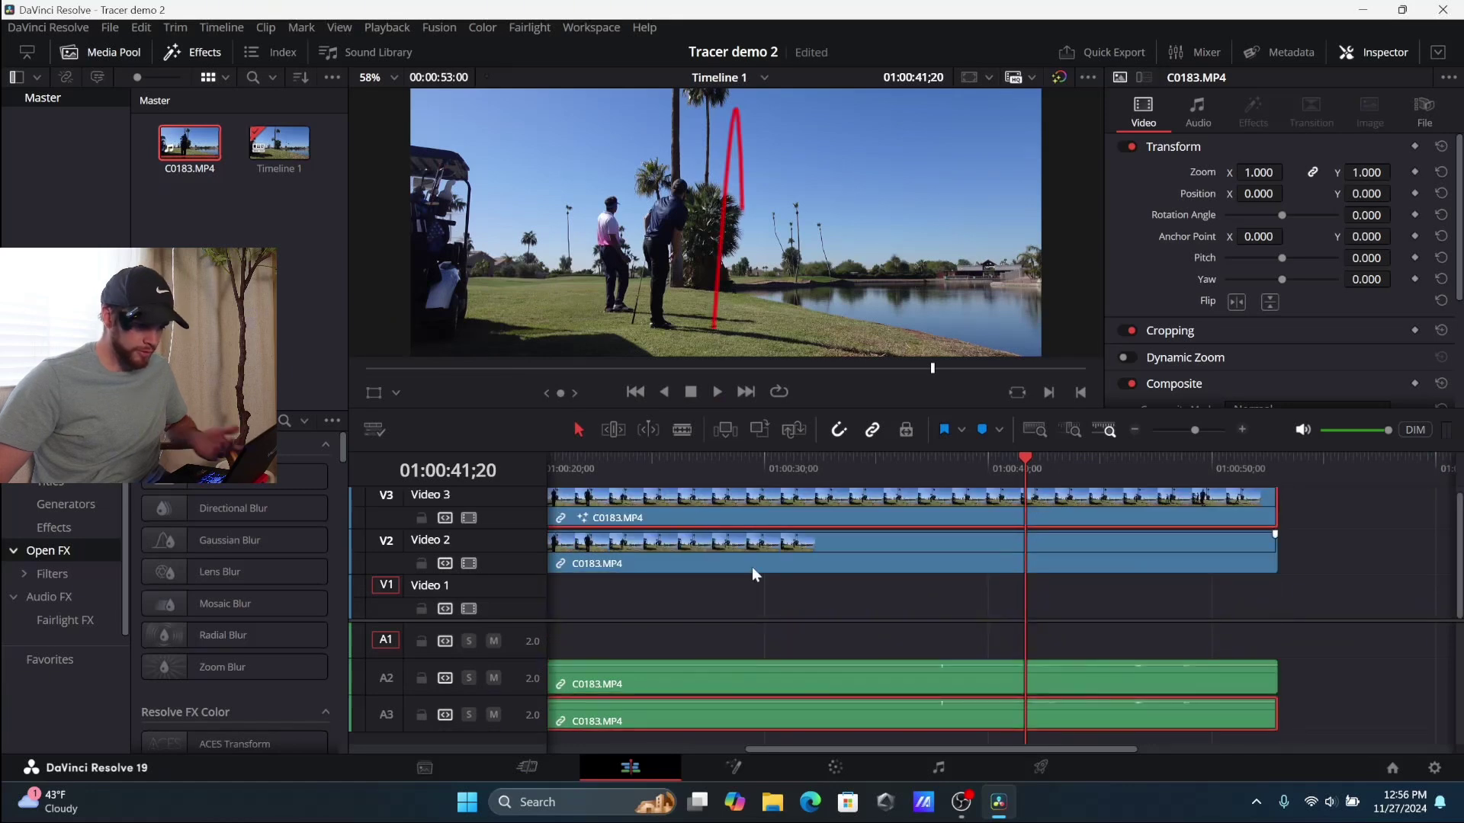
click(972, 465)
key(space)
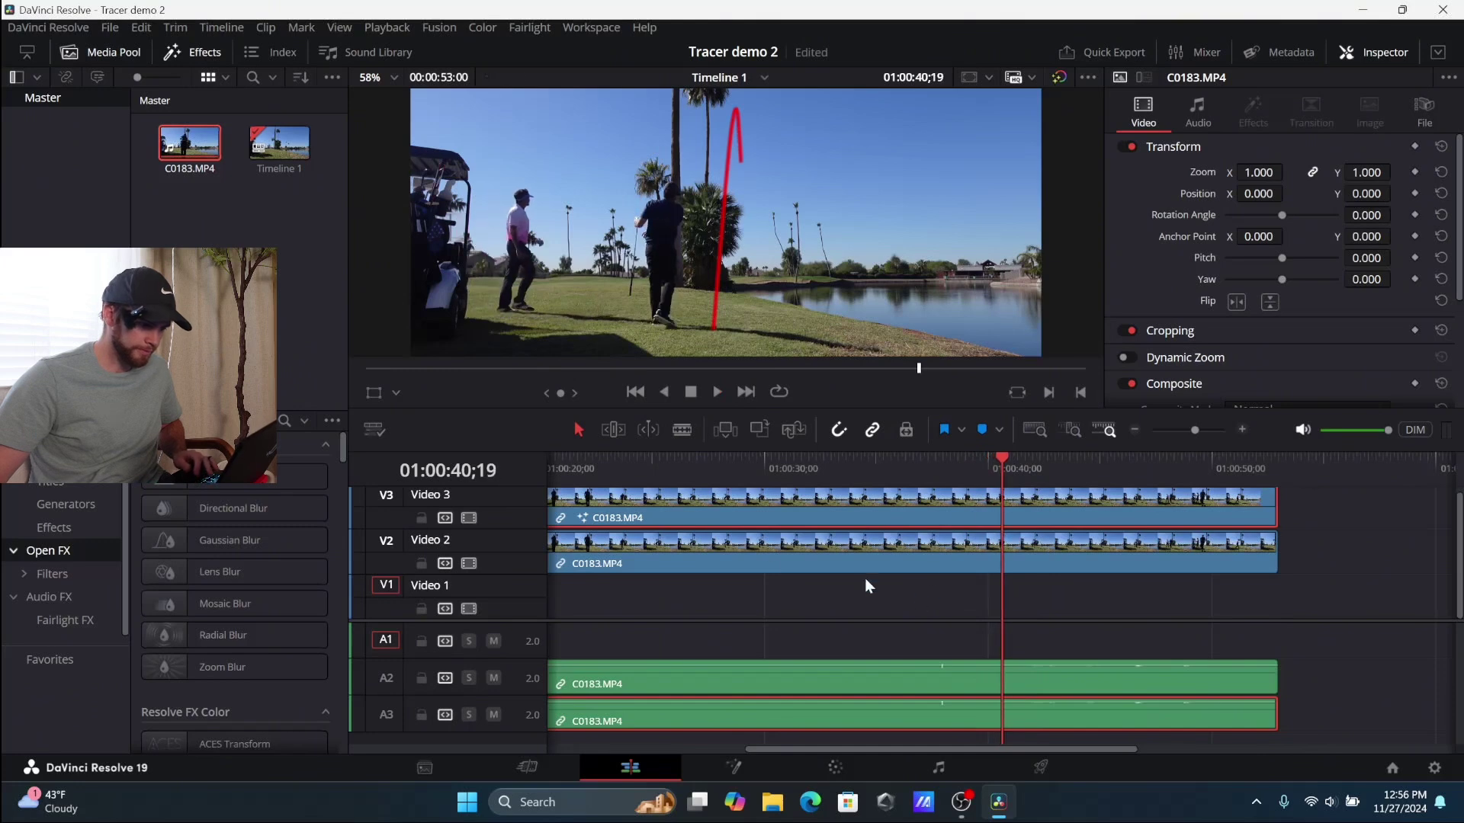
drag(621, 522, 601, 607)
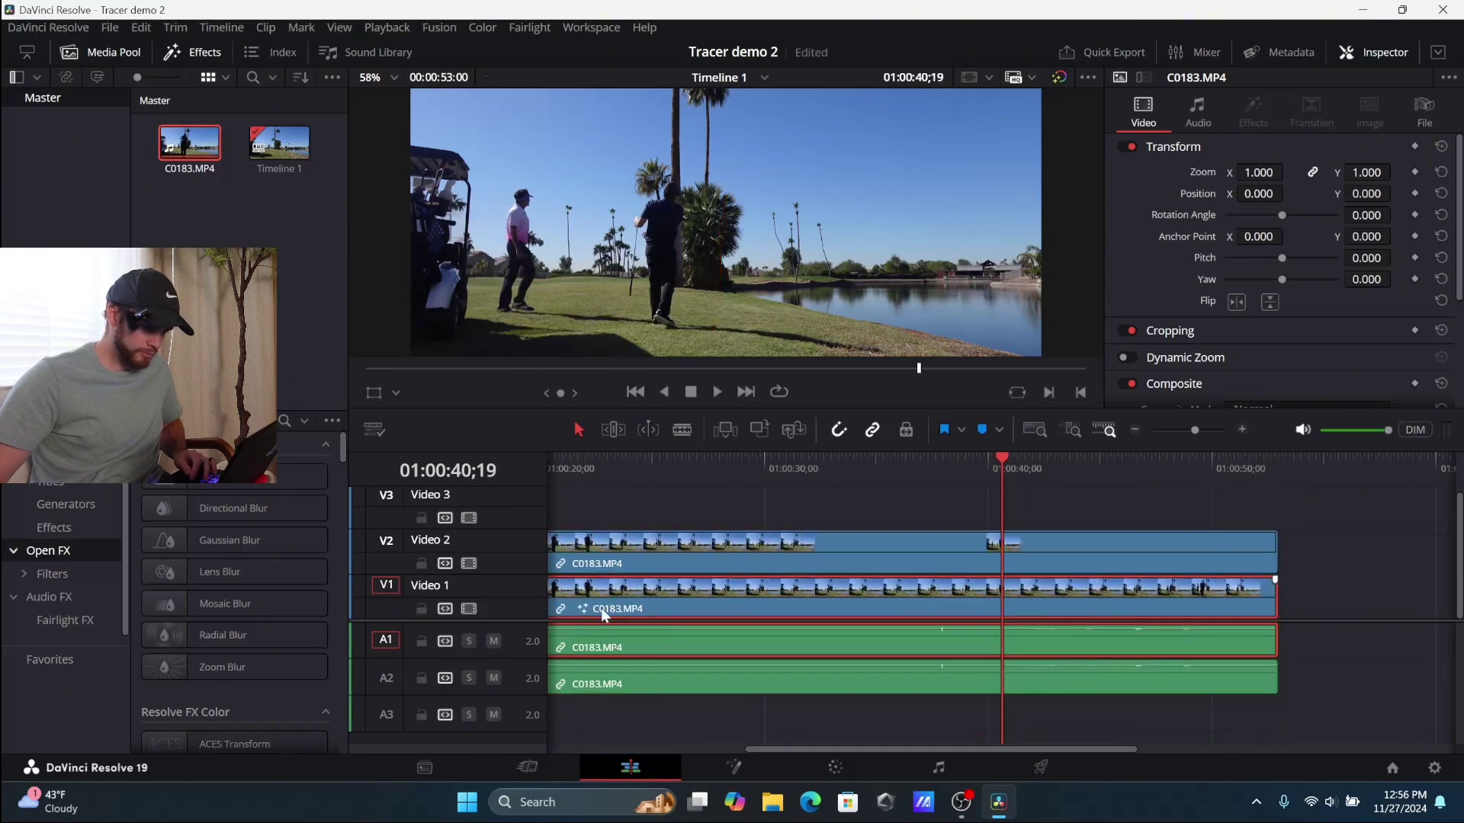
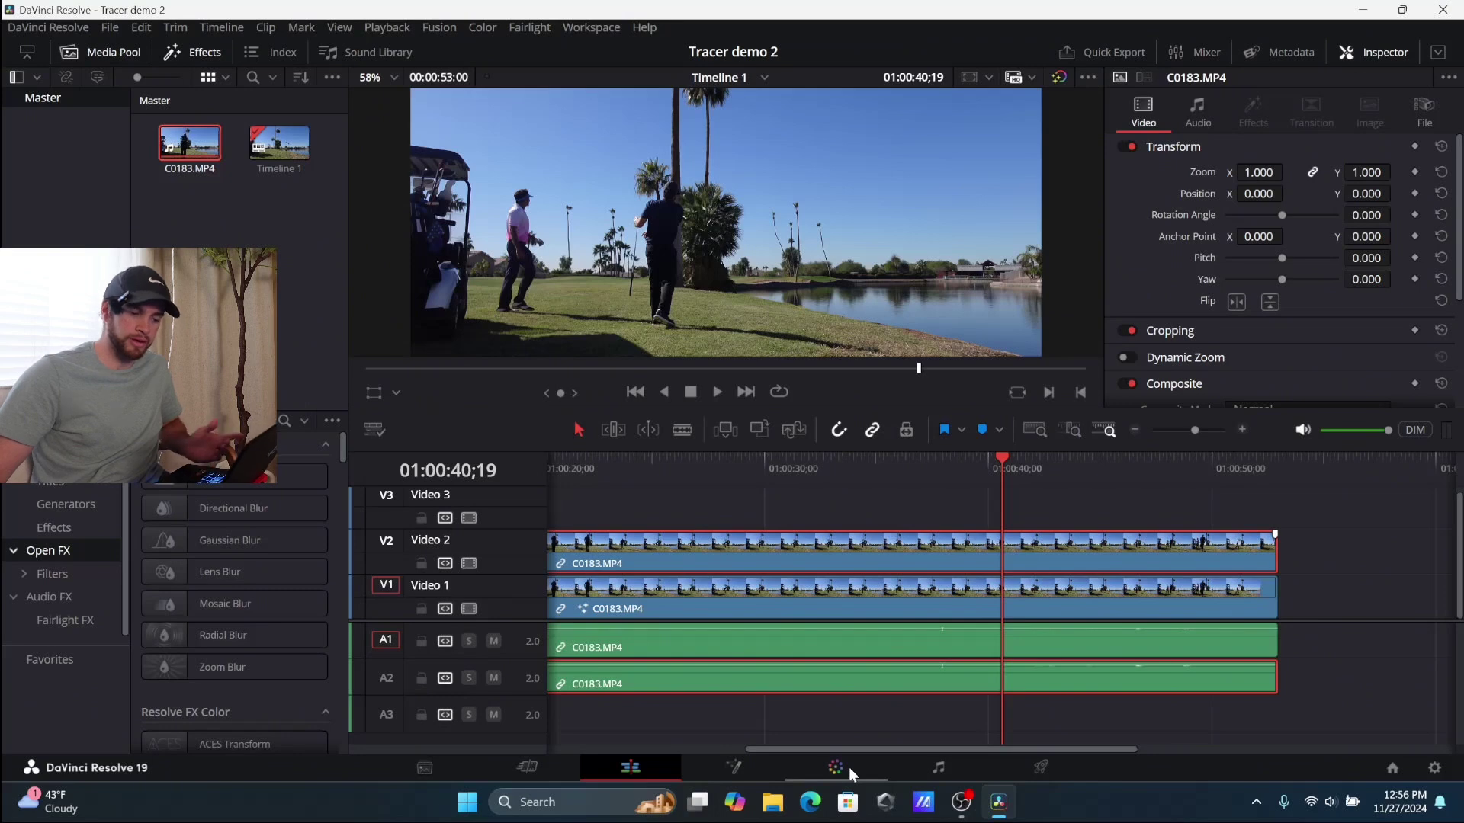
On the Color page, add a freehand curve Power Window to node 01 of the upper clip at 01:00:40;19.
click(849, 767)
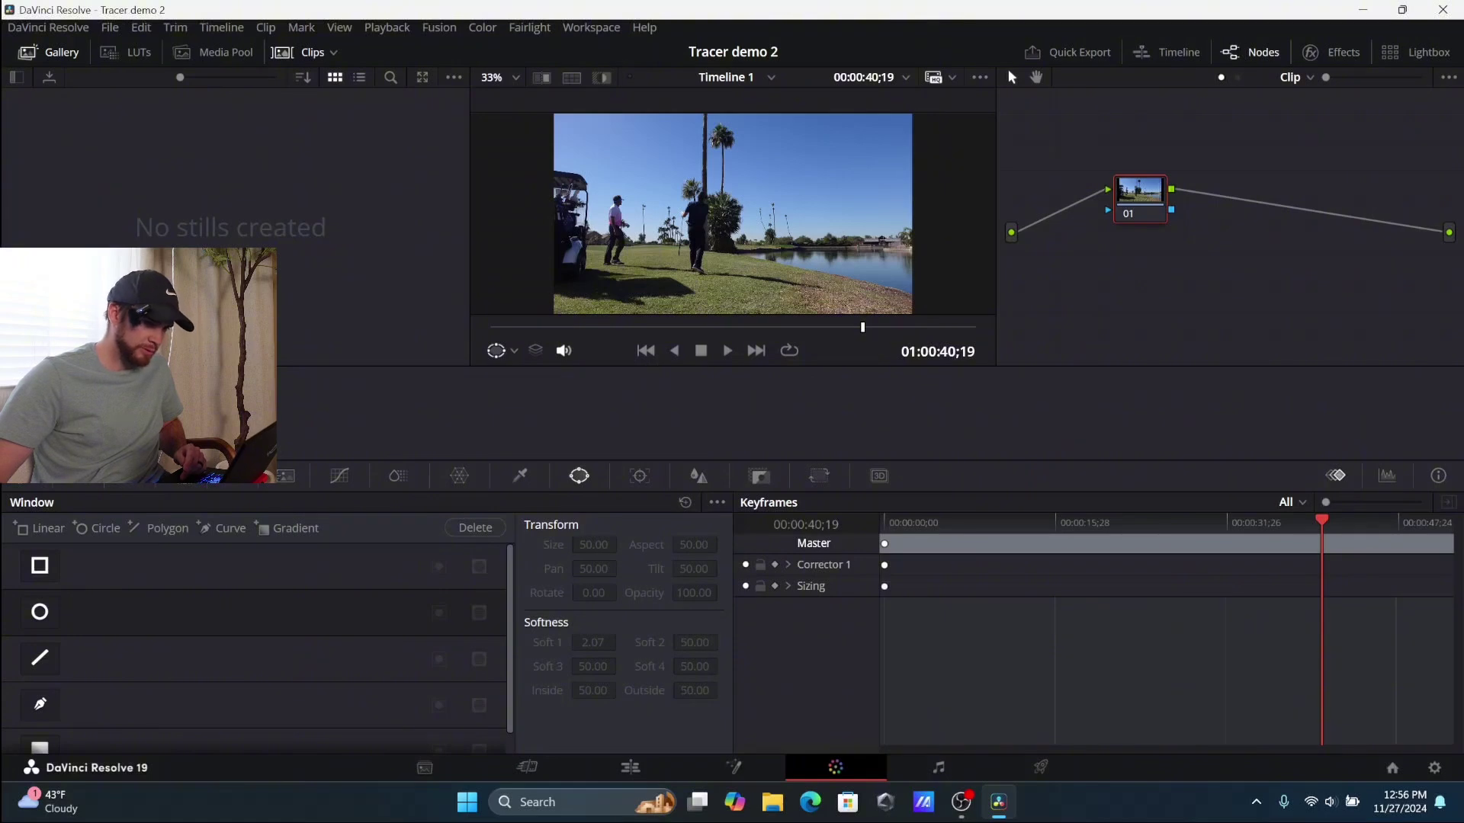
scroll(84, 678, down, 1)
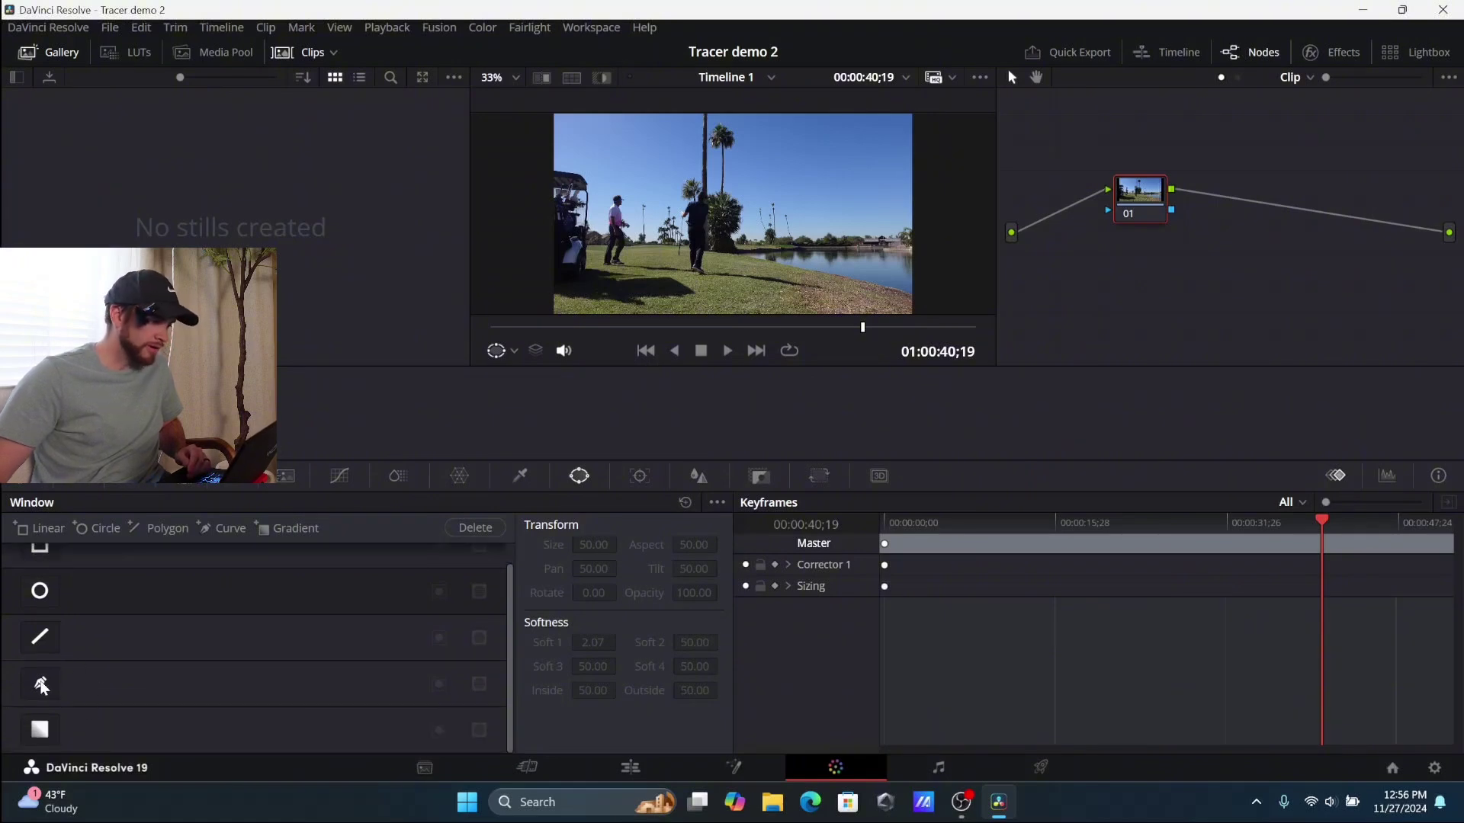
click(40, 684)
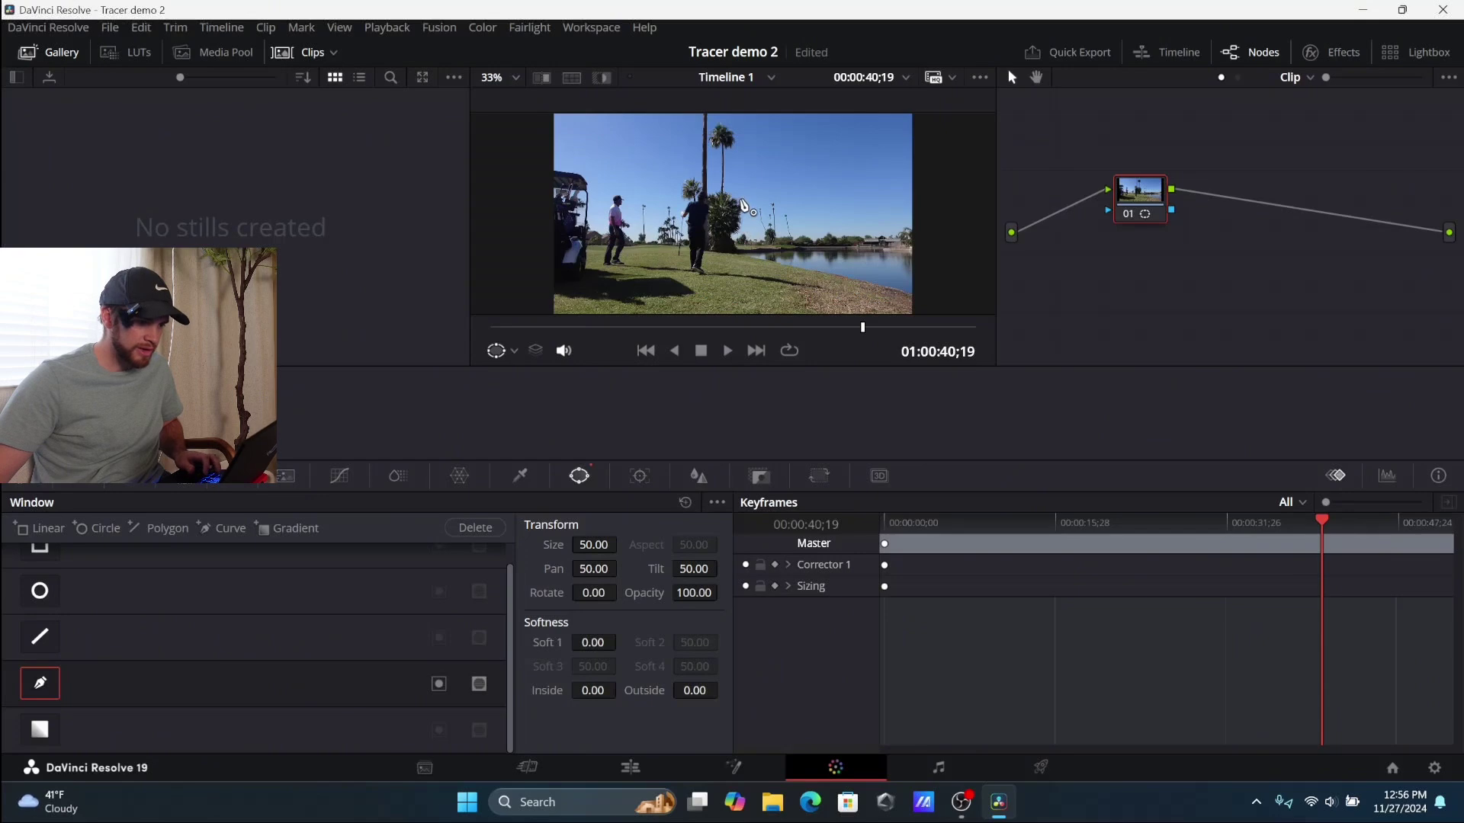
Start the curve mask at 999% magnification by tracing around the uppermost frond tip on the palm's edge facing the pond.
scroll(748, 207, up, 6)
scroll(758, 189, up, 7)
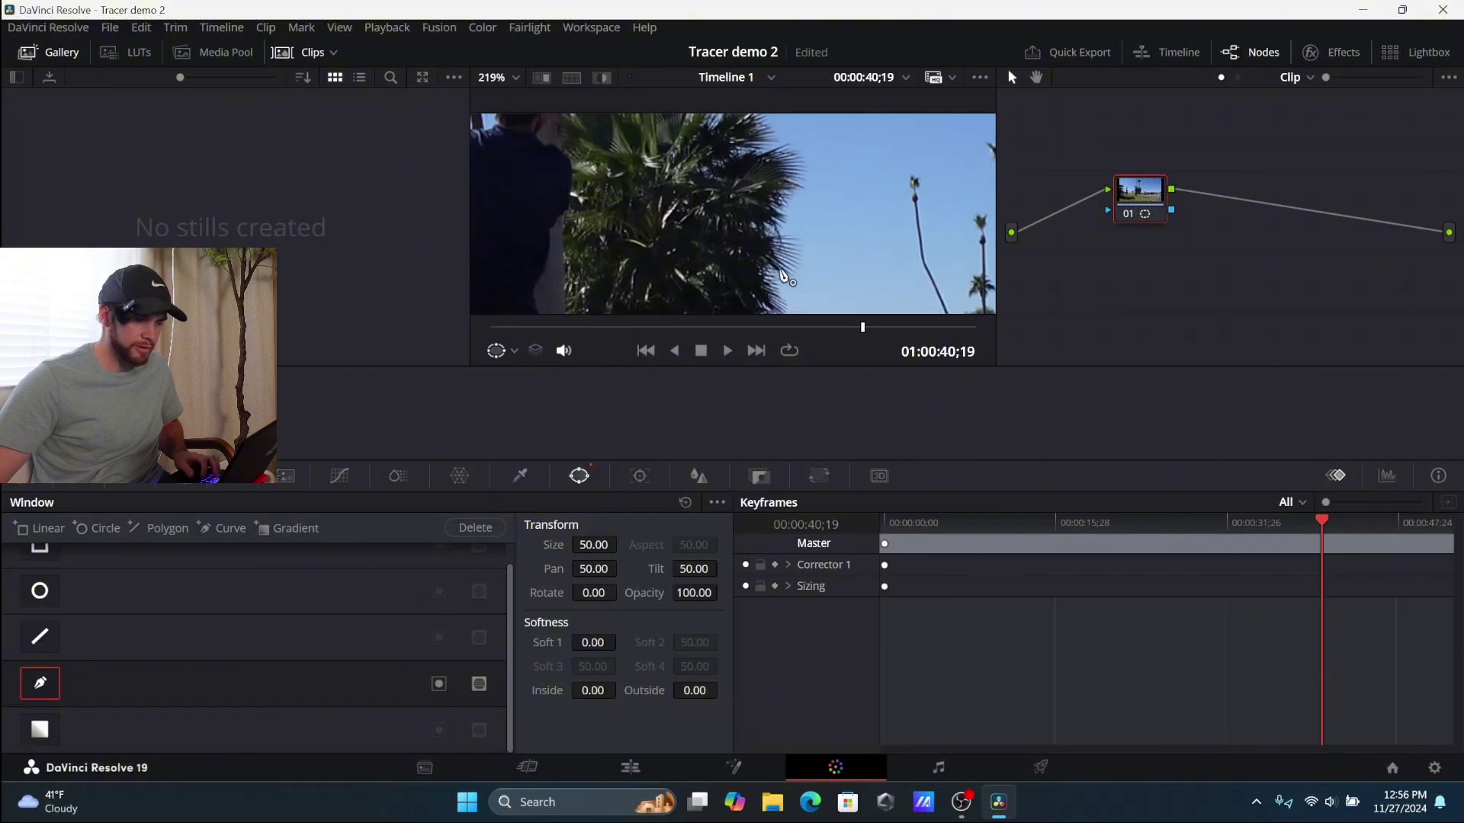
scroll(805, 145, up, 2)
scroll(809, 152, up, 3)
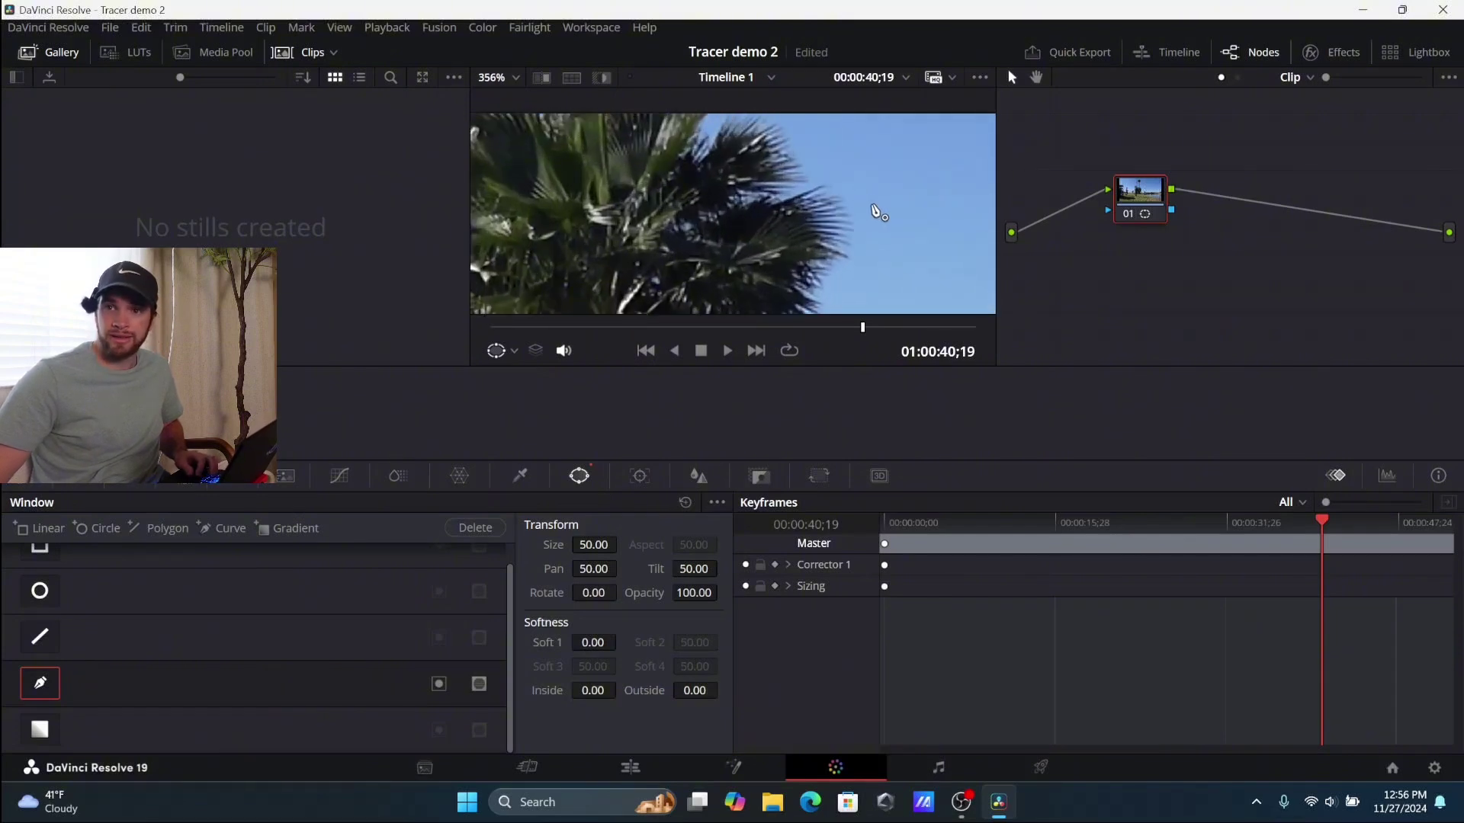
scroll(883, 223, up, 3)
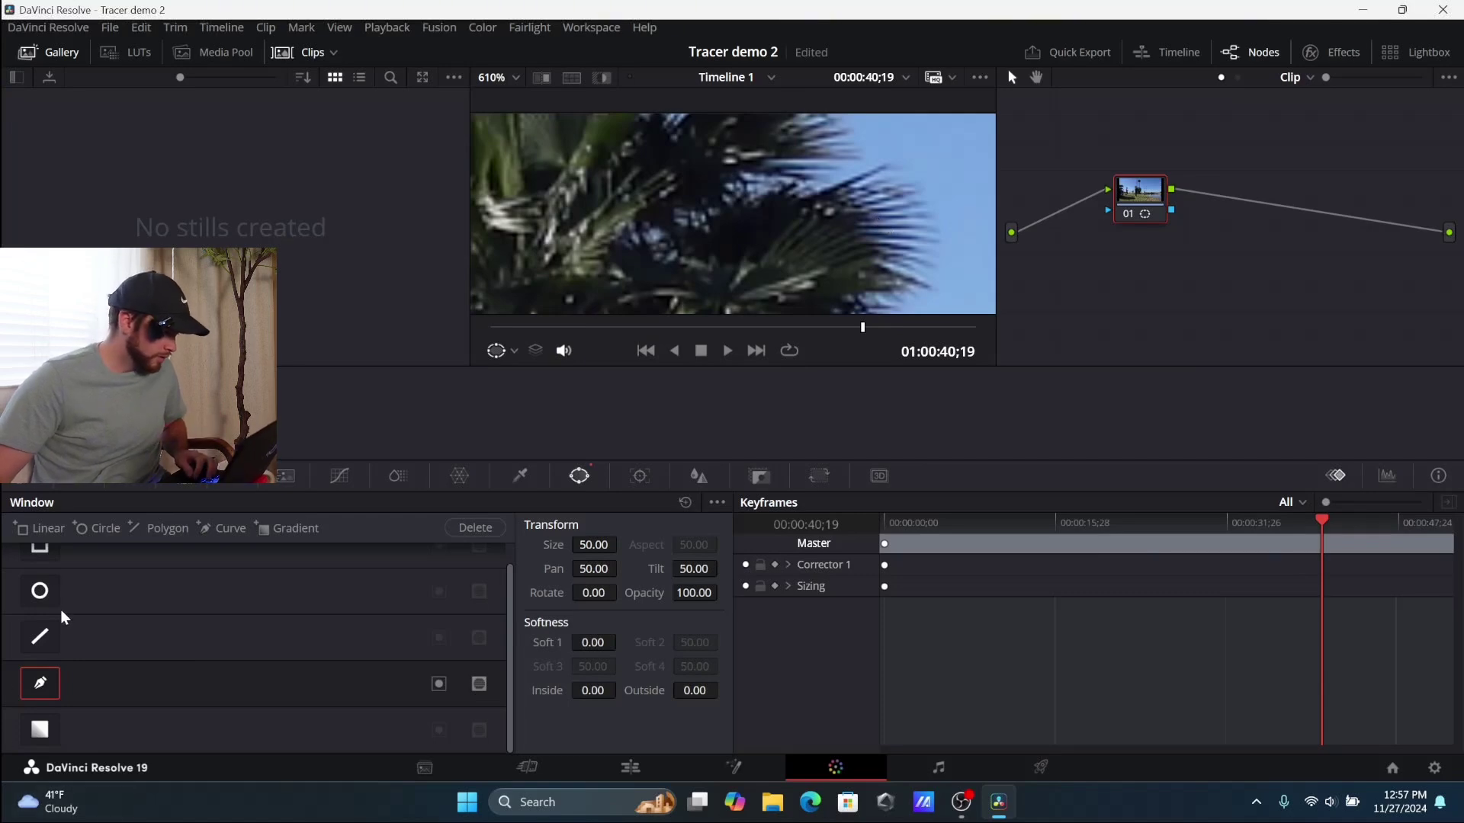
scroll(64, 594, up, 1)
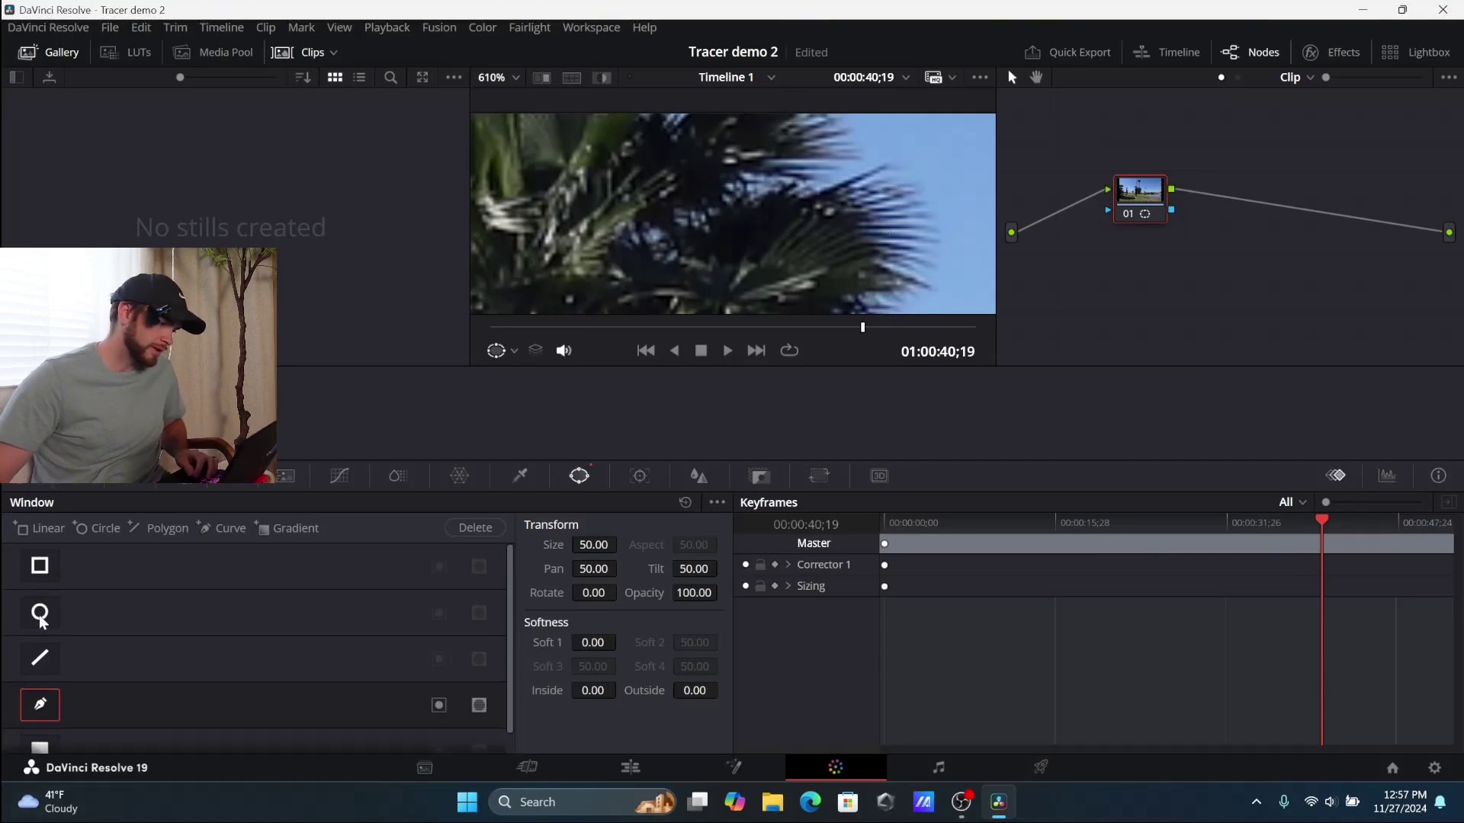
click(41, 612)
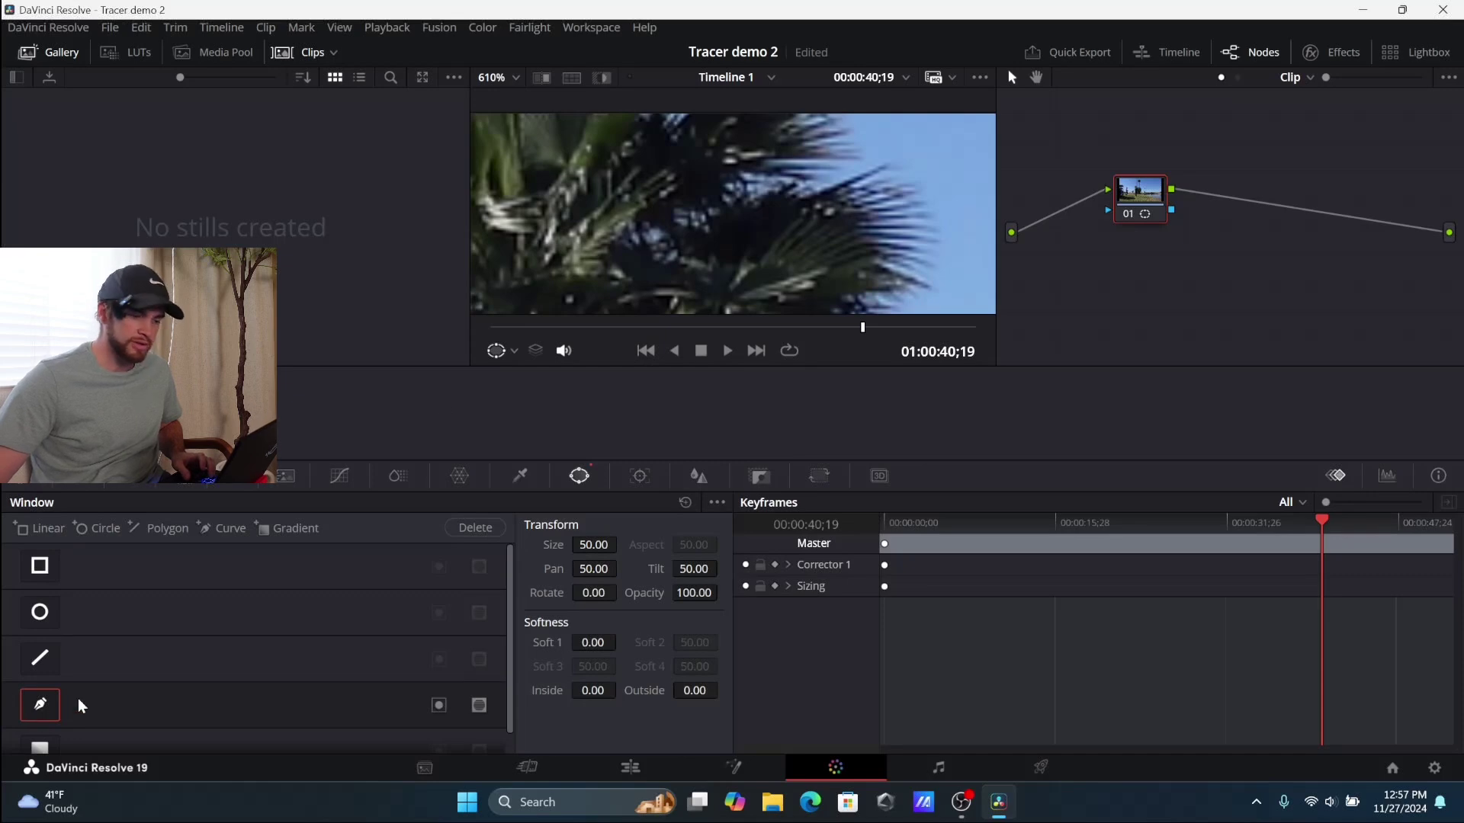
scroll(953, 190, up, 2)
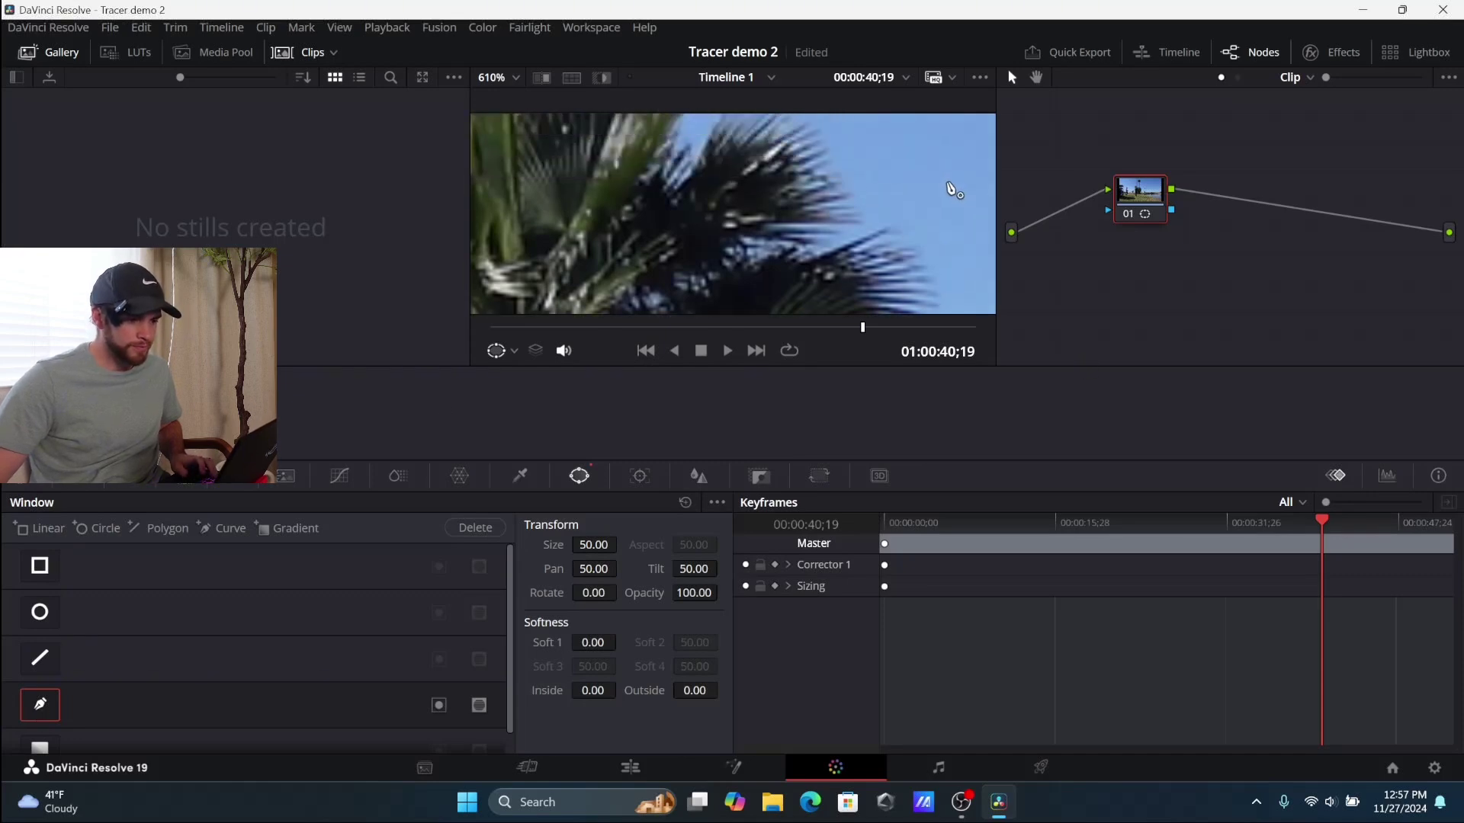
scroll(950, 192, down, 2)
scroll(776, 255, down, 2)
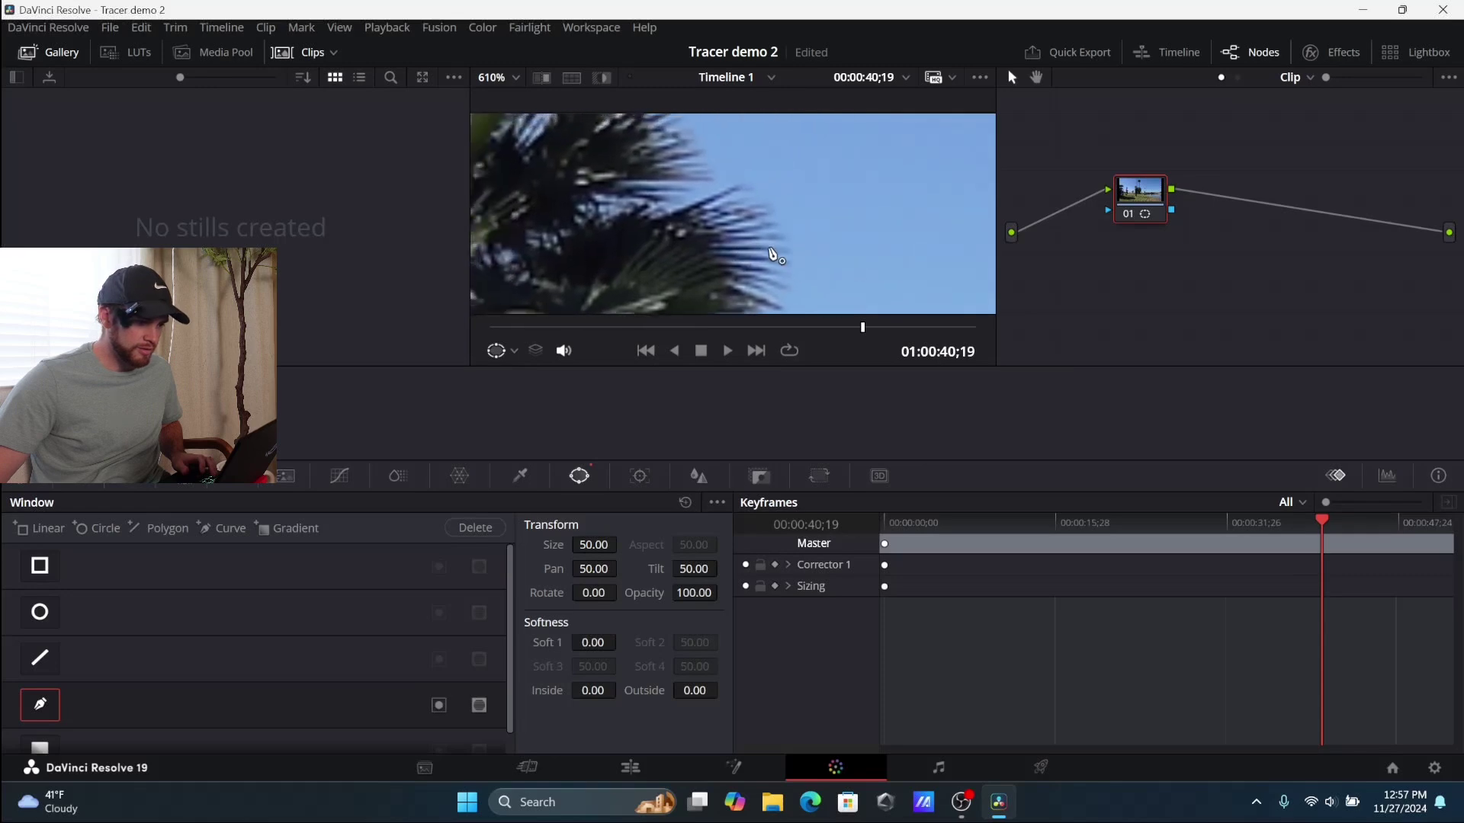
scroll(775, 255, down, 2)
scroll(821, 263, up, 2)
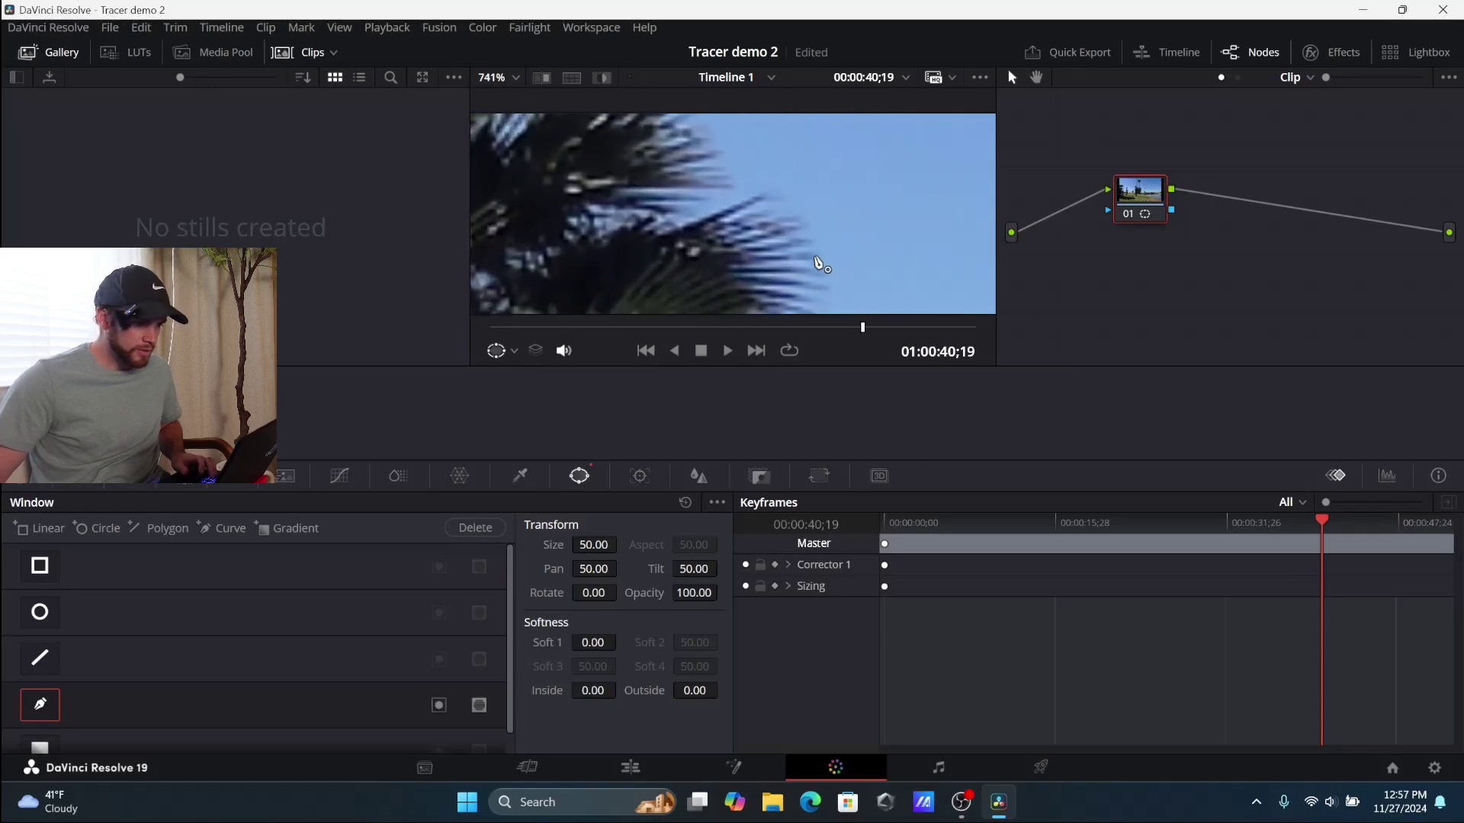
scroll(858, 221, up, 2)
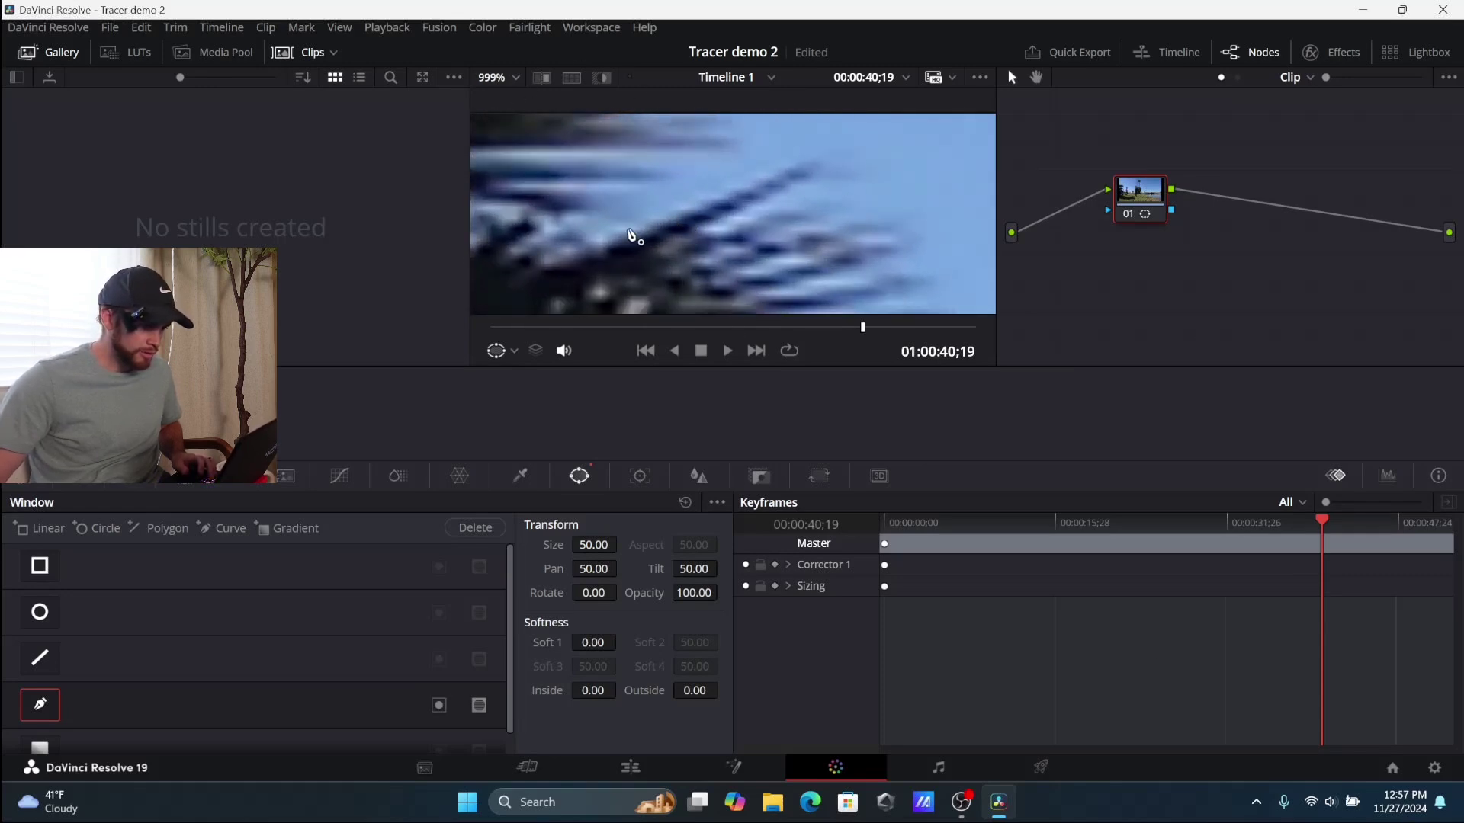
click(614, 240)
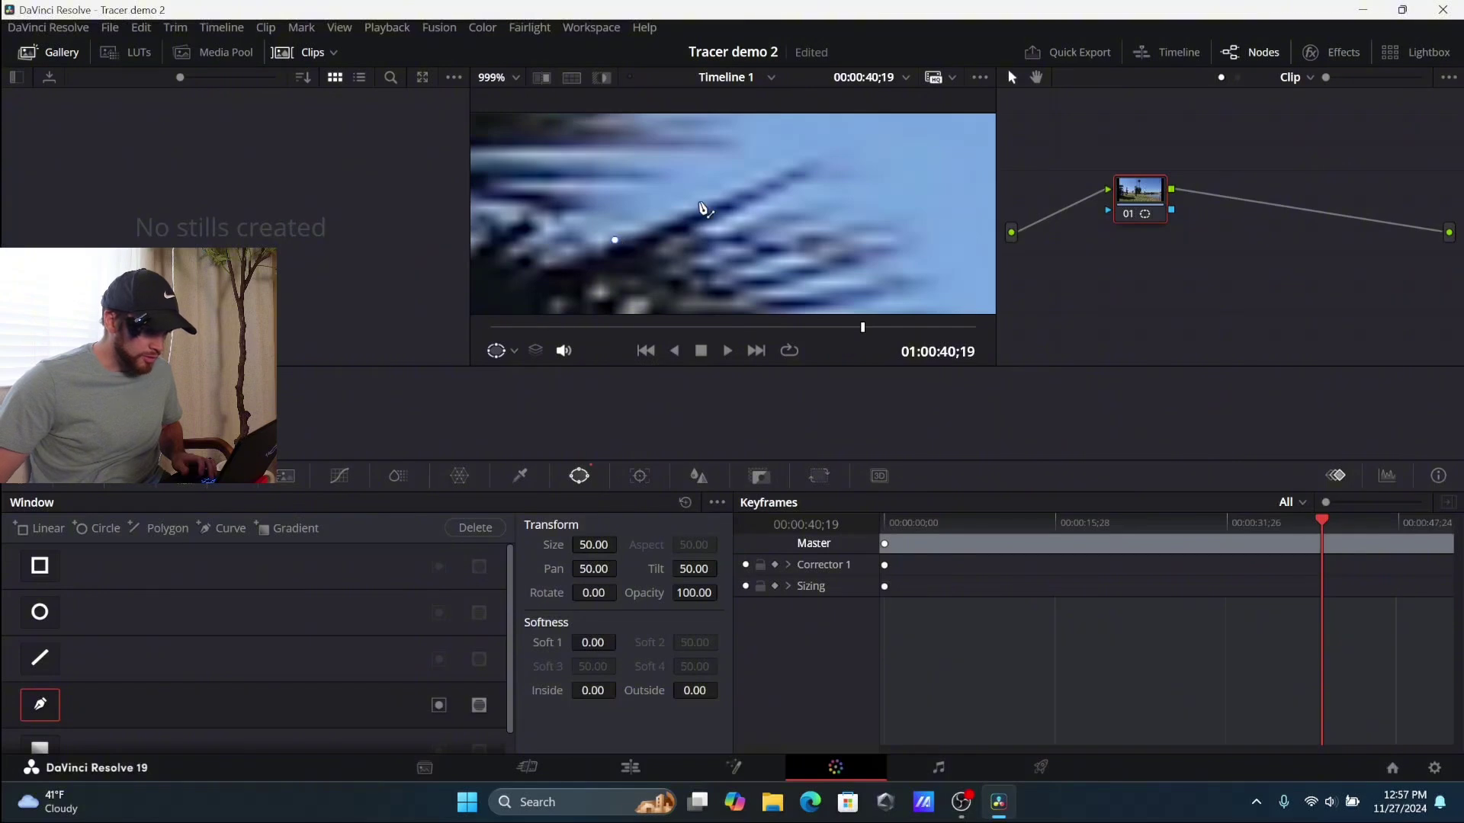
click(801, 166)
drag(817, 174, 819, 168)
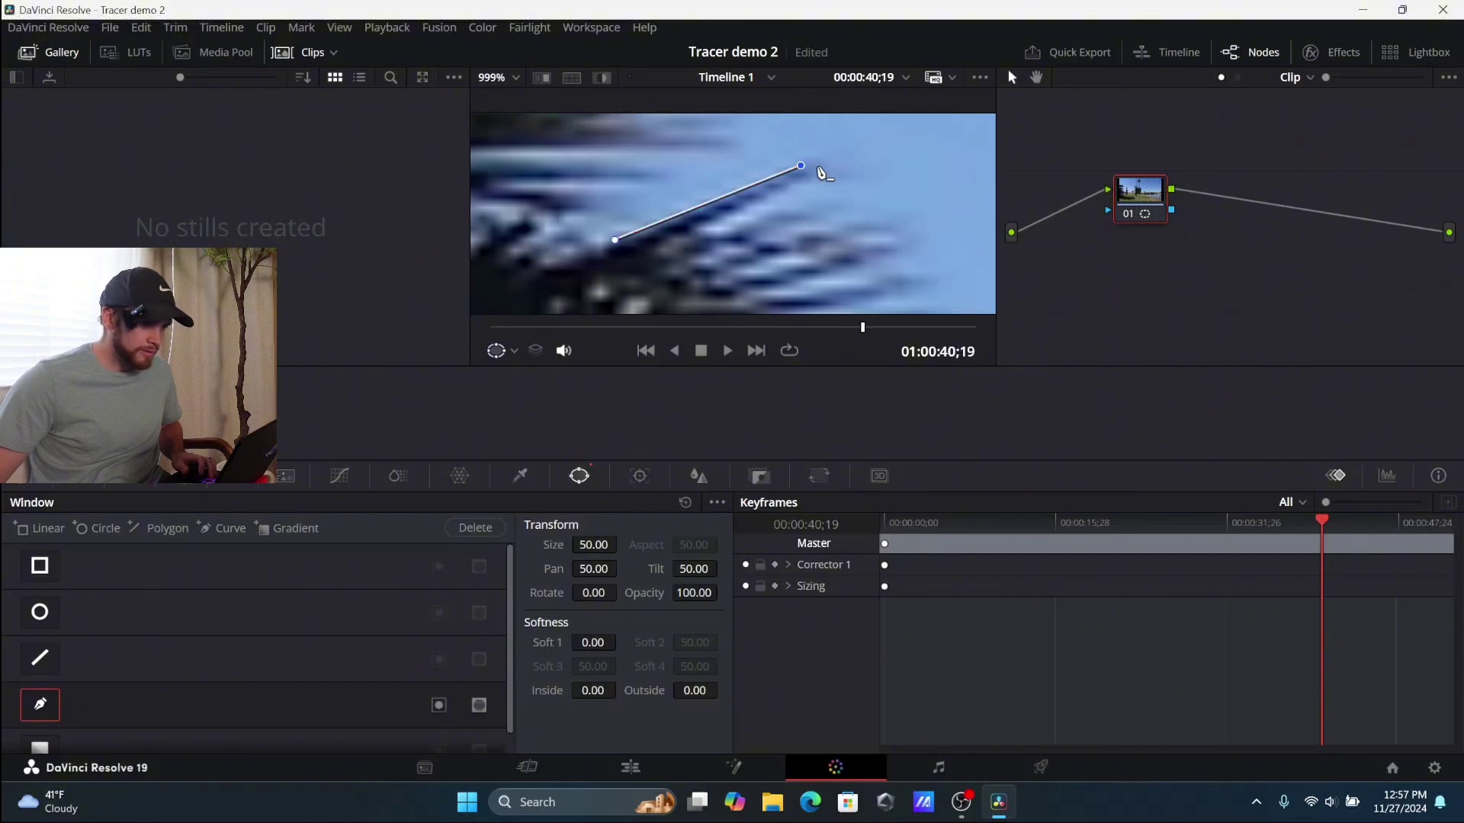
click(662, 246)
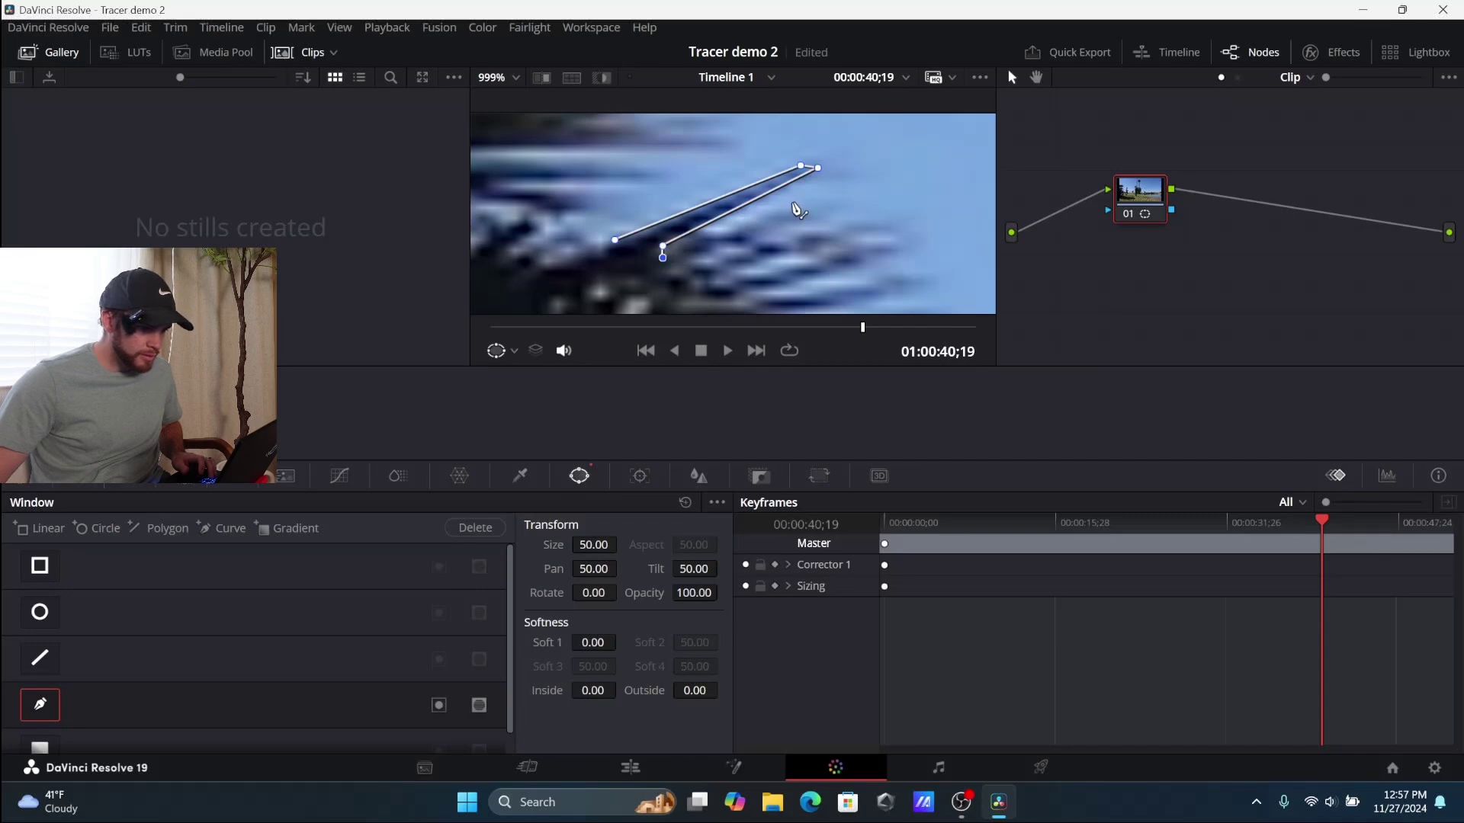
Continue the curve mask around the second and third frond tips, bringing the outline back in toward the palm after each.
drag(794, 205, 836, 202)
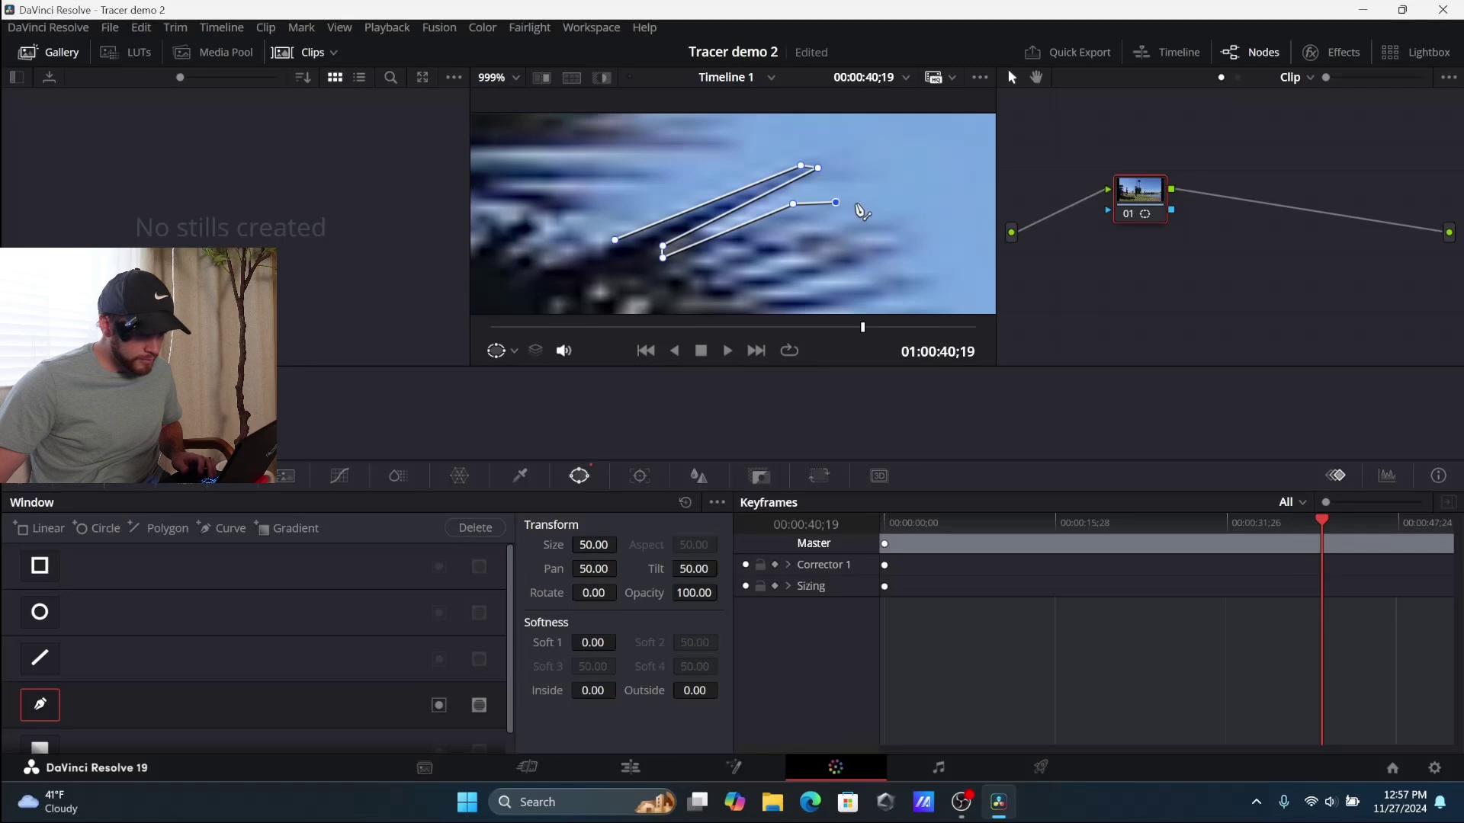
click(785, 224)
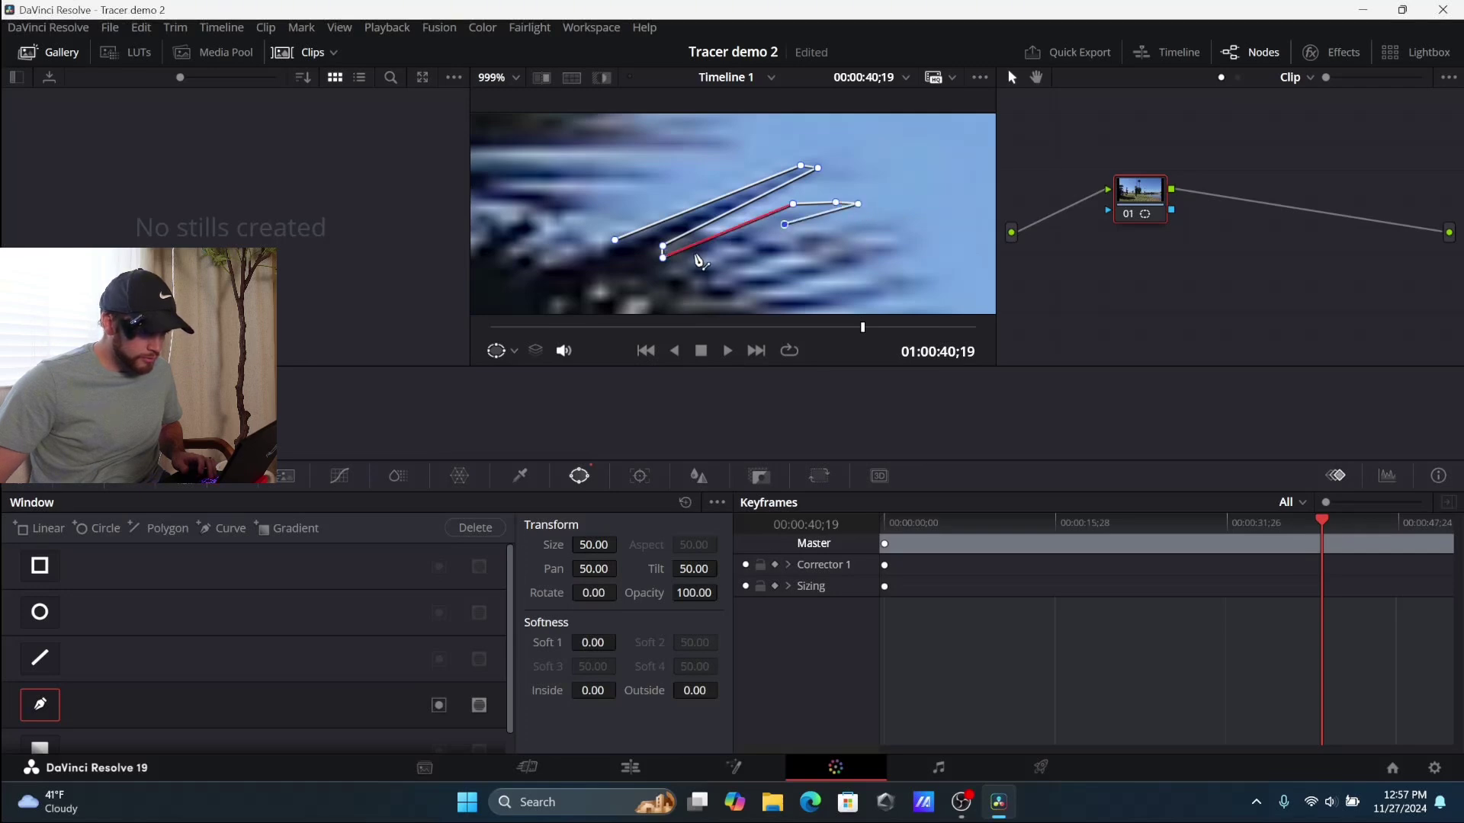
click(689, 261)
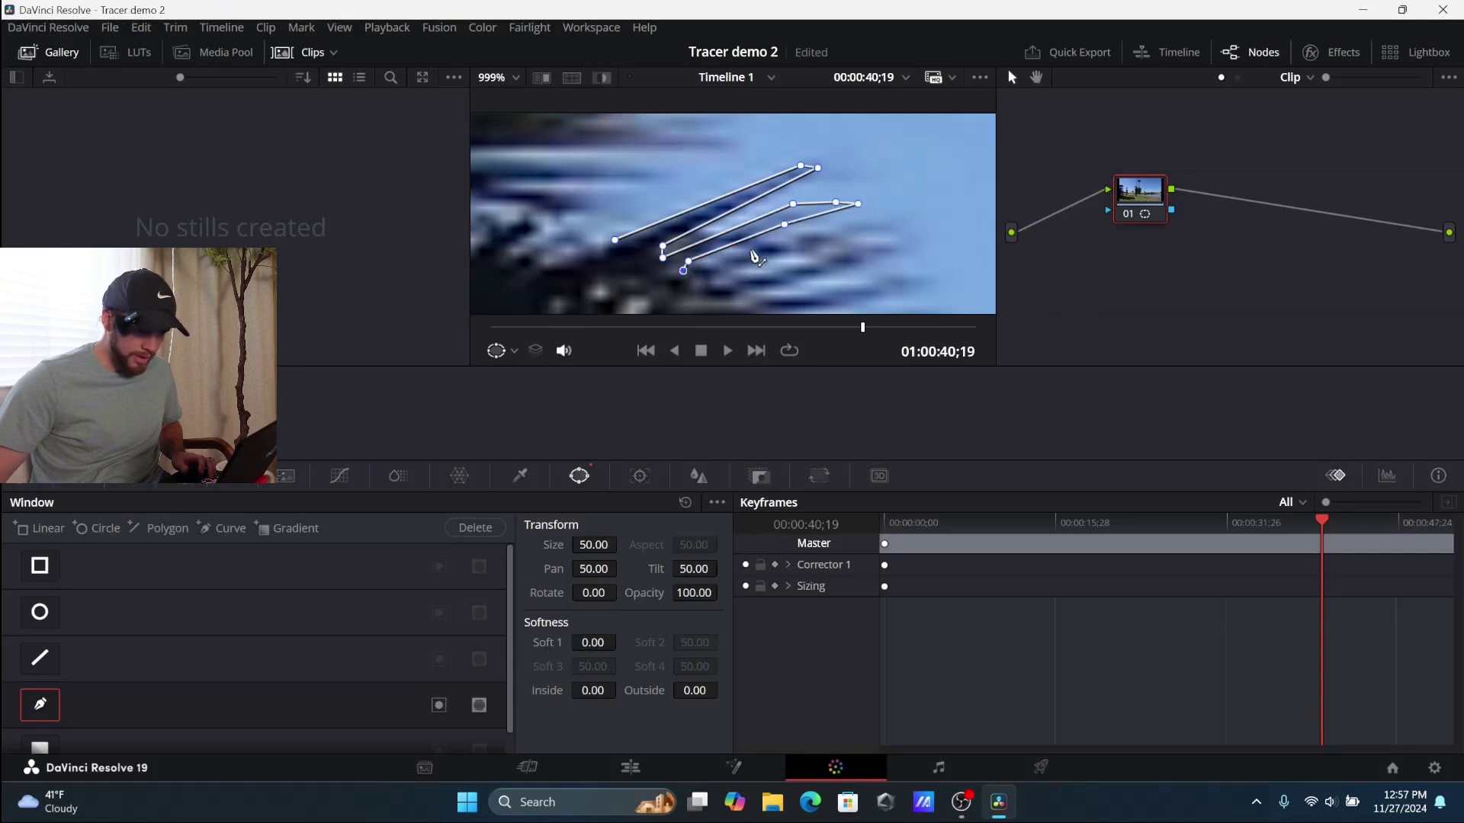
click(751, 250)
click(789, 241)
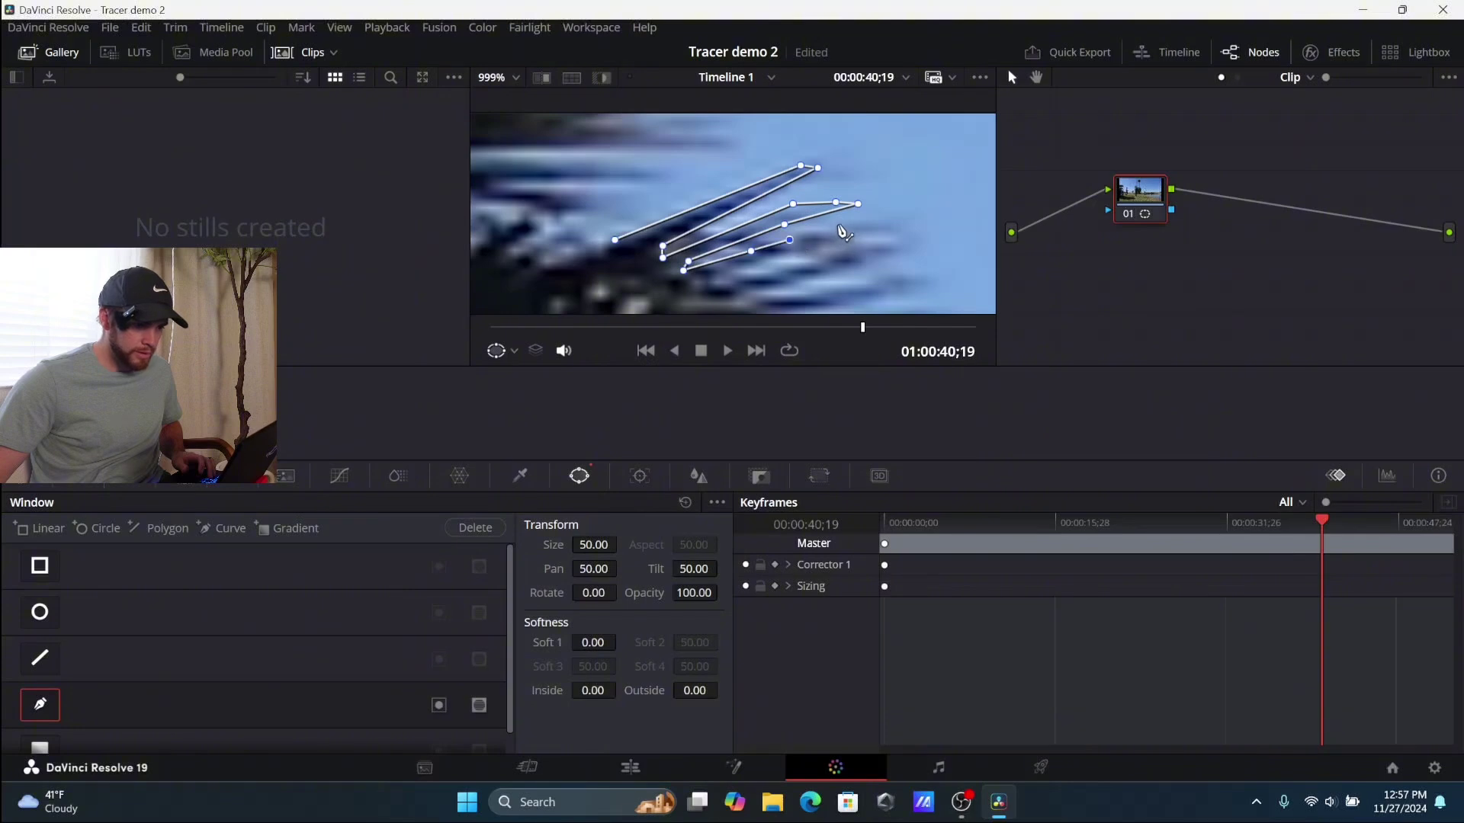
click(839, 226)
click(872, 225)
click(891, 227)
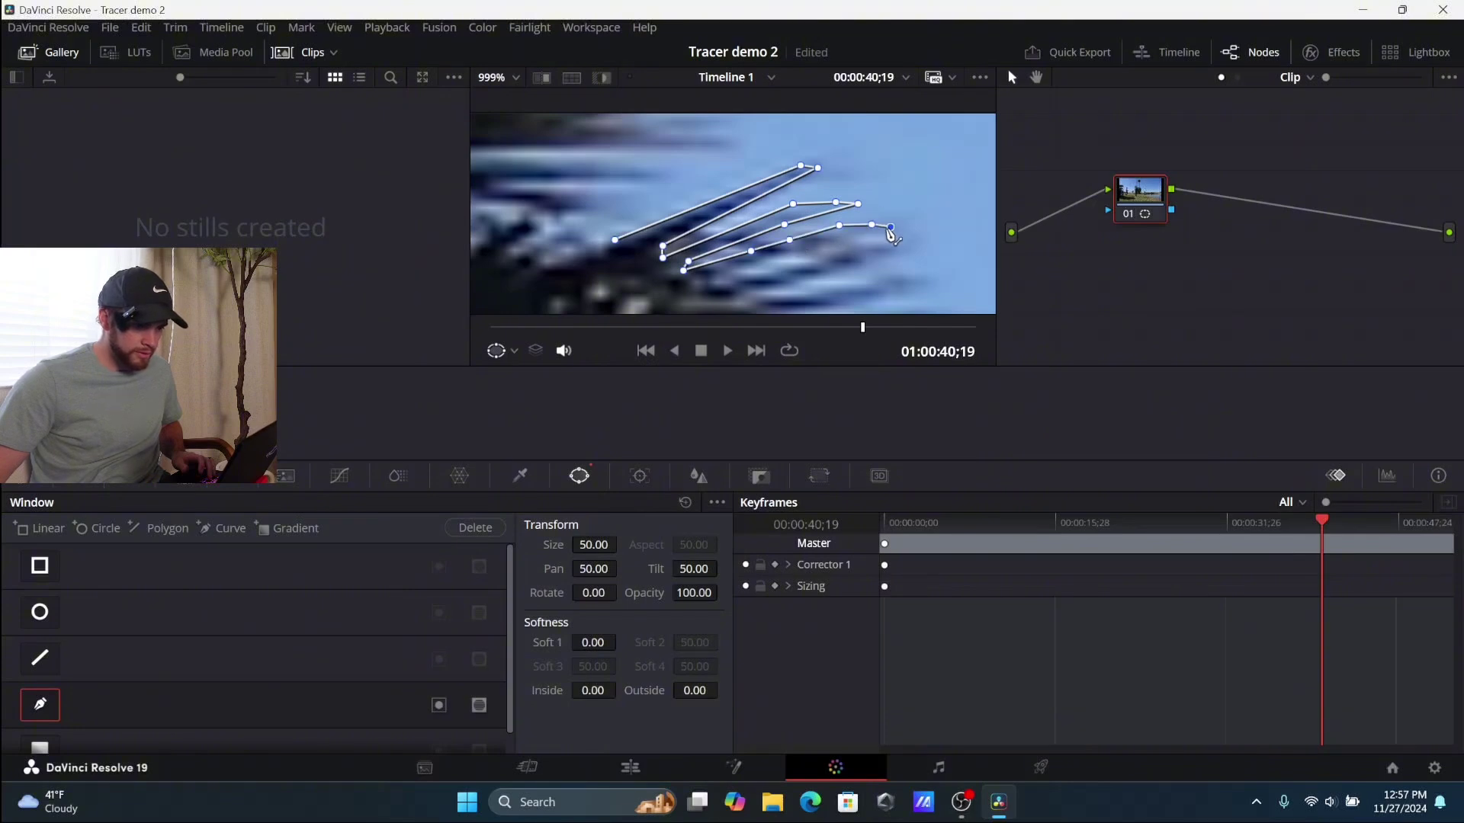
click(853, 235)
click(829, 239)
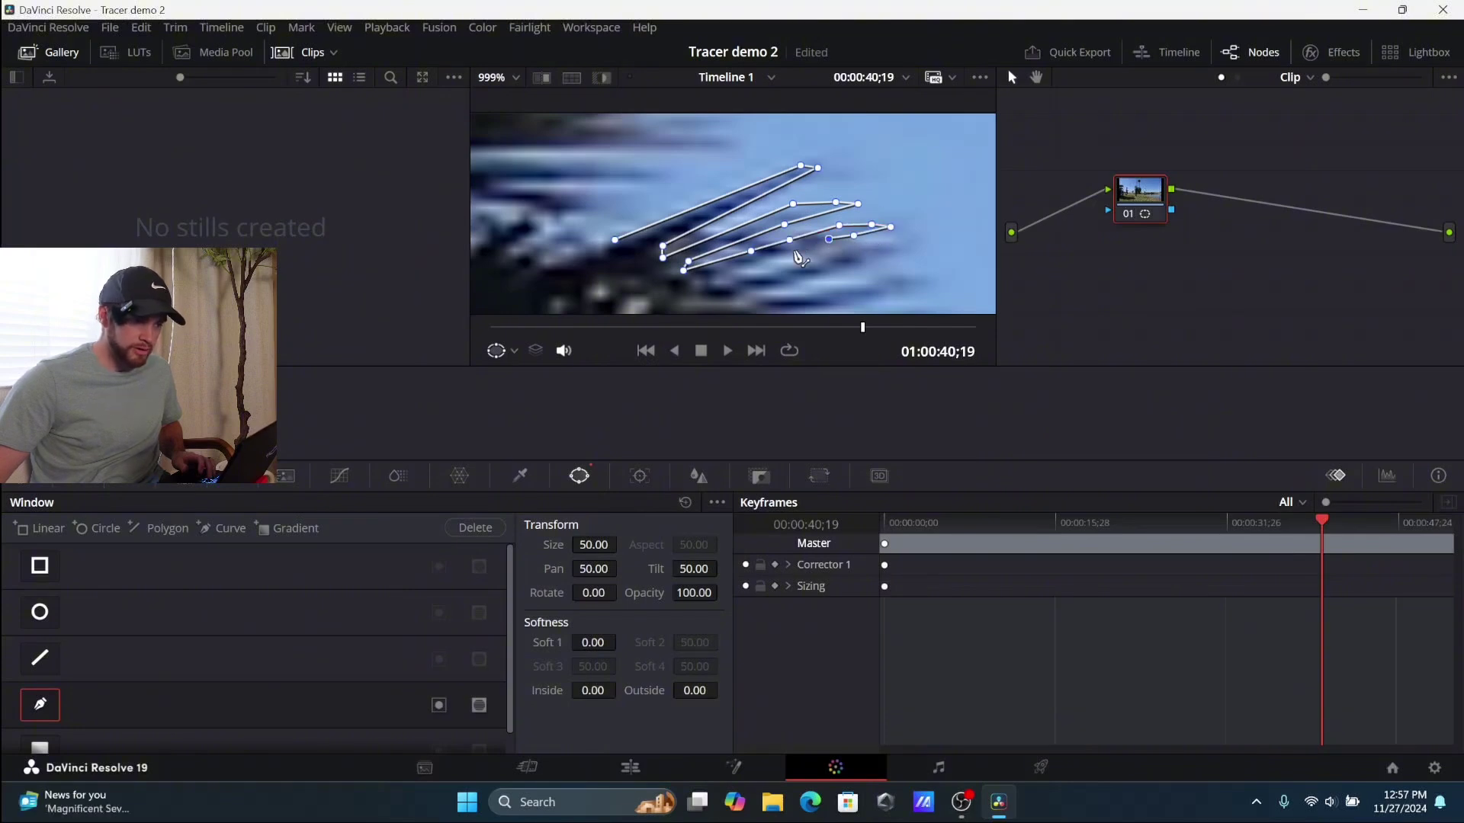
click(781, 253)
click(714, 282)
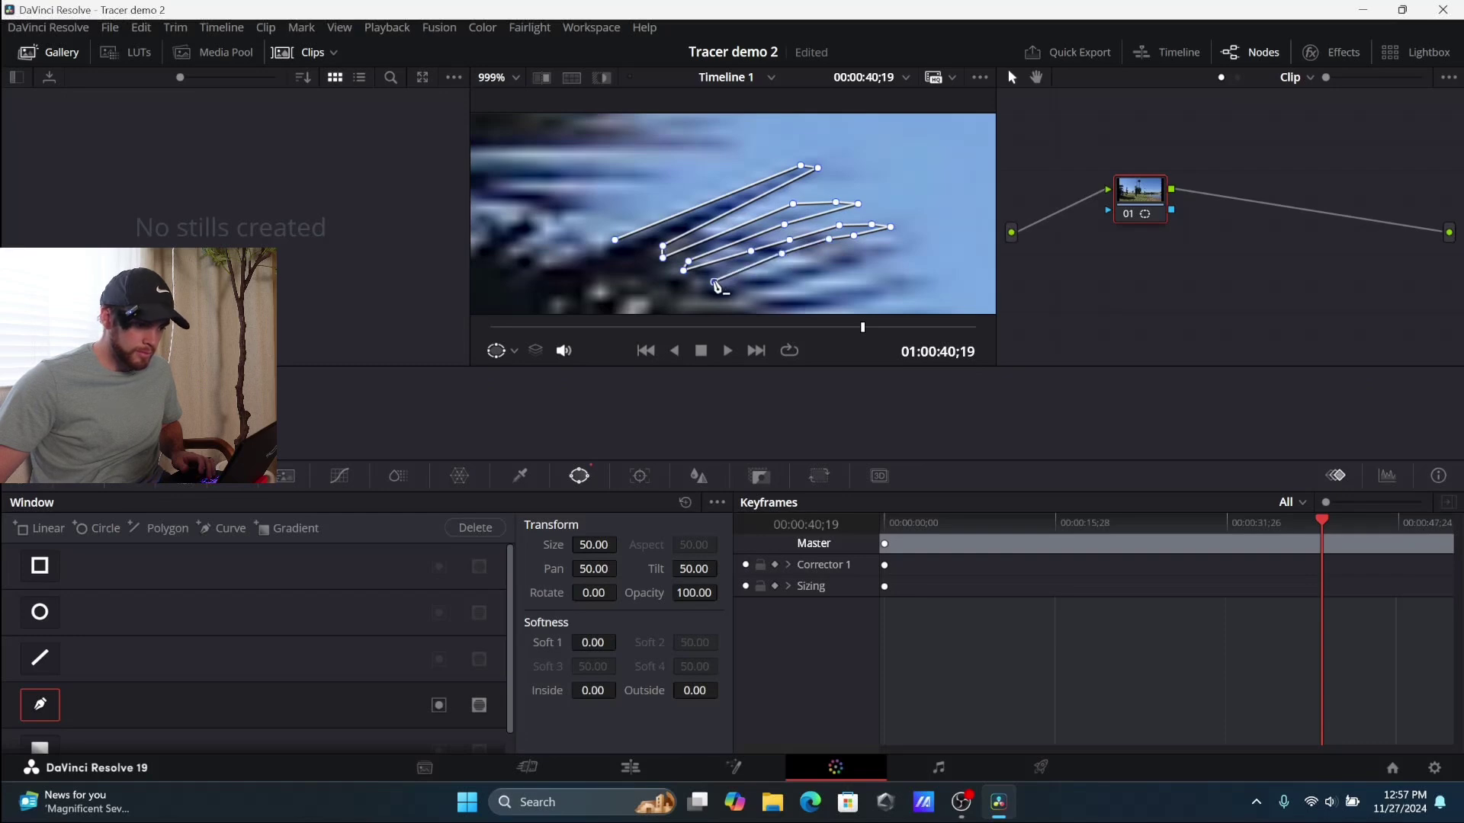
Trace the curve mask out along the fourth frond tip and back to its base.
click(758, 274)
click(795, 263)
click(829, 254)
click(857, 247)
click(893, 242)
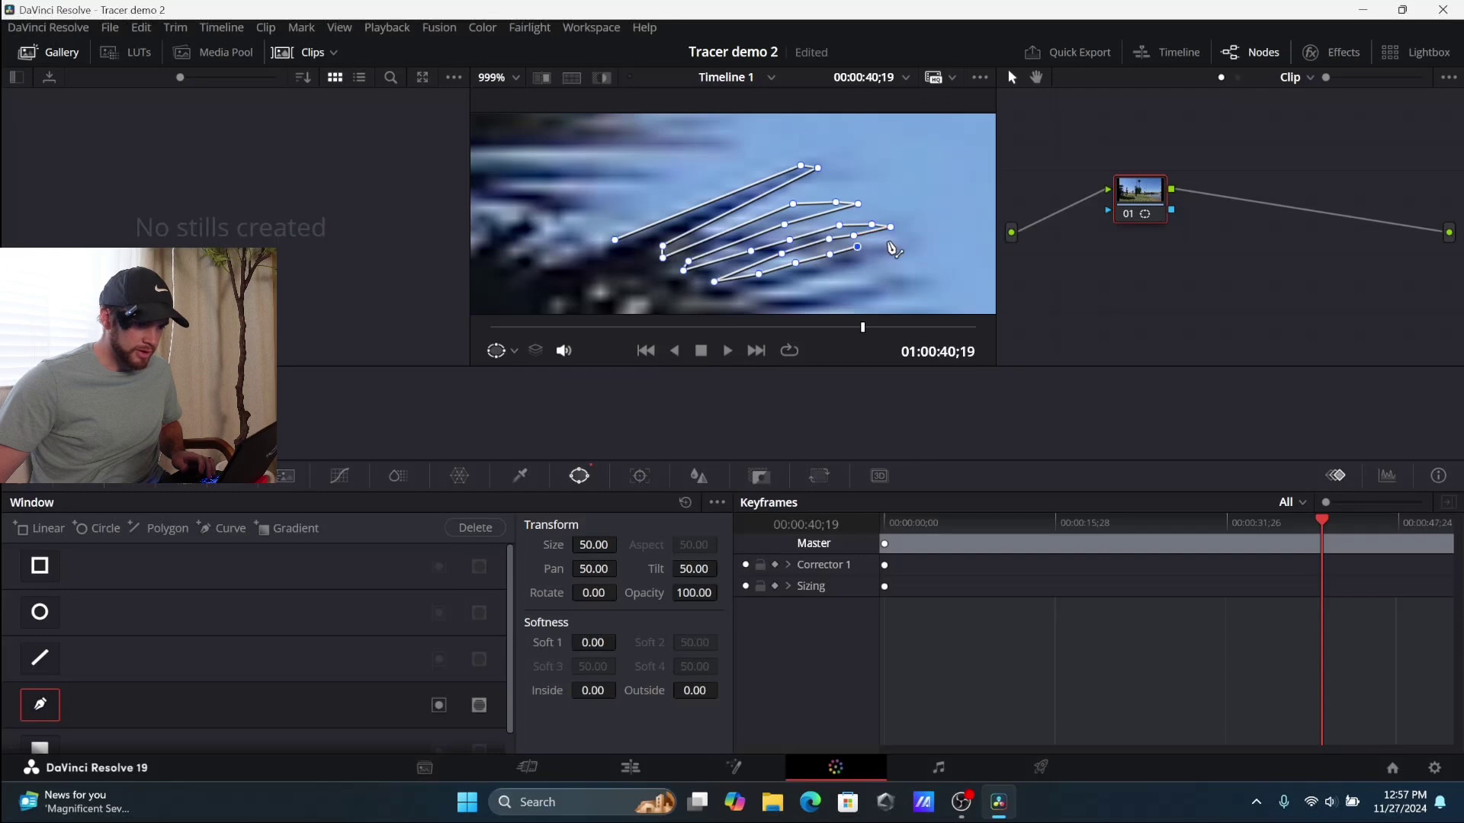
click(907, 247)
click(840, 269)
click(785, 282)
click(746, 295)
Extend the curve mask around the fifth, longer frond tip and return the outline to the palm.
click(805, 296)
click(858, 285)
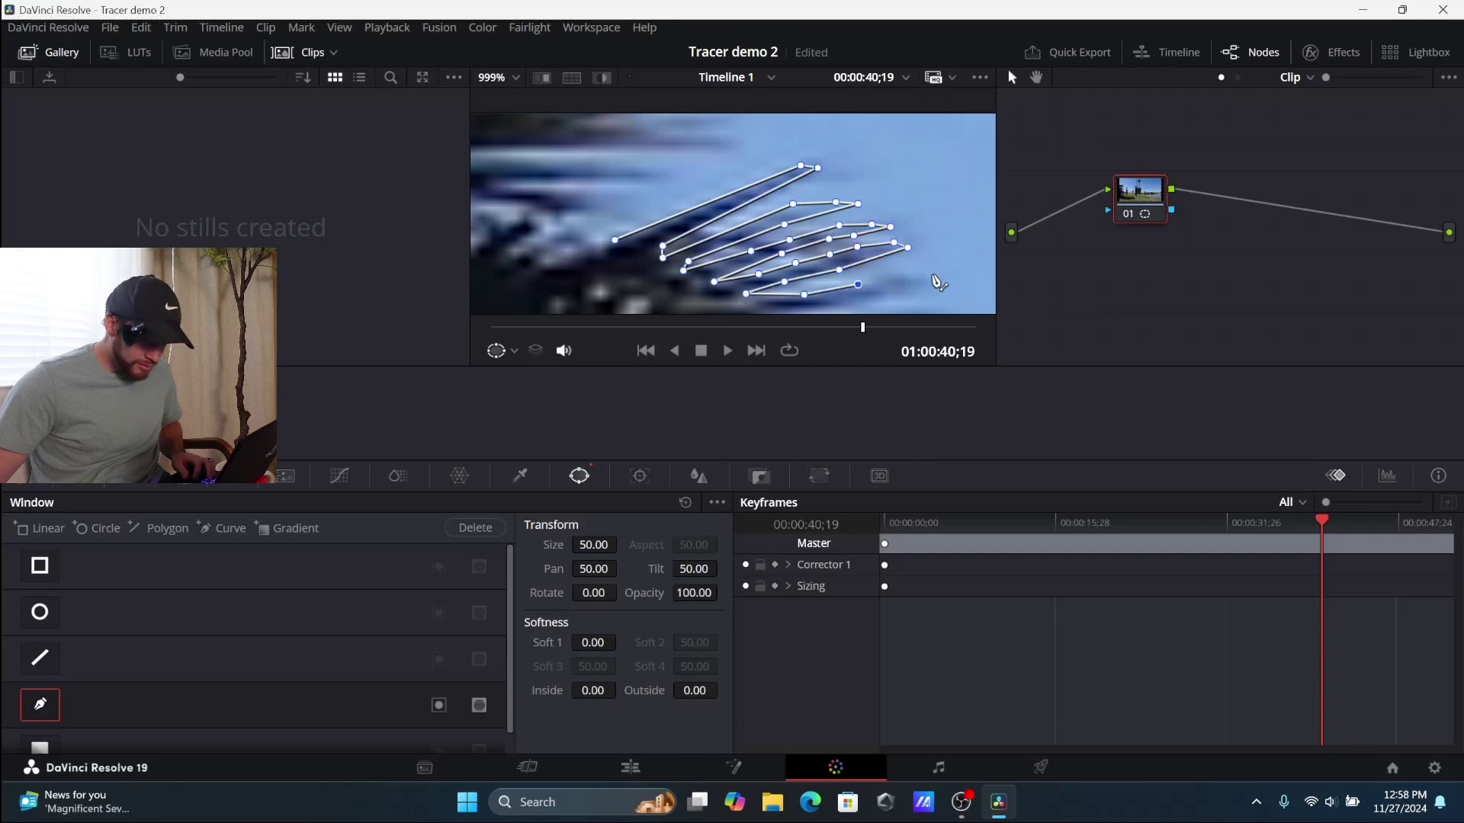
click(934, 276)
click(947, 283)
click(866, 300)
scroll(866, 300, down, 1)
click(762, 220)
Continue the curve mask around the next frond tips below the fifth, bringing the outline back to the palm between them.
click(920, 216)
click(867, 231)
click(789, 232)
click(738, 249)
click(920, 252)
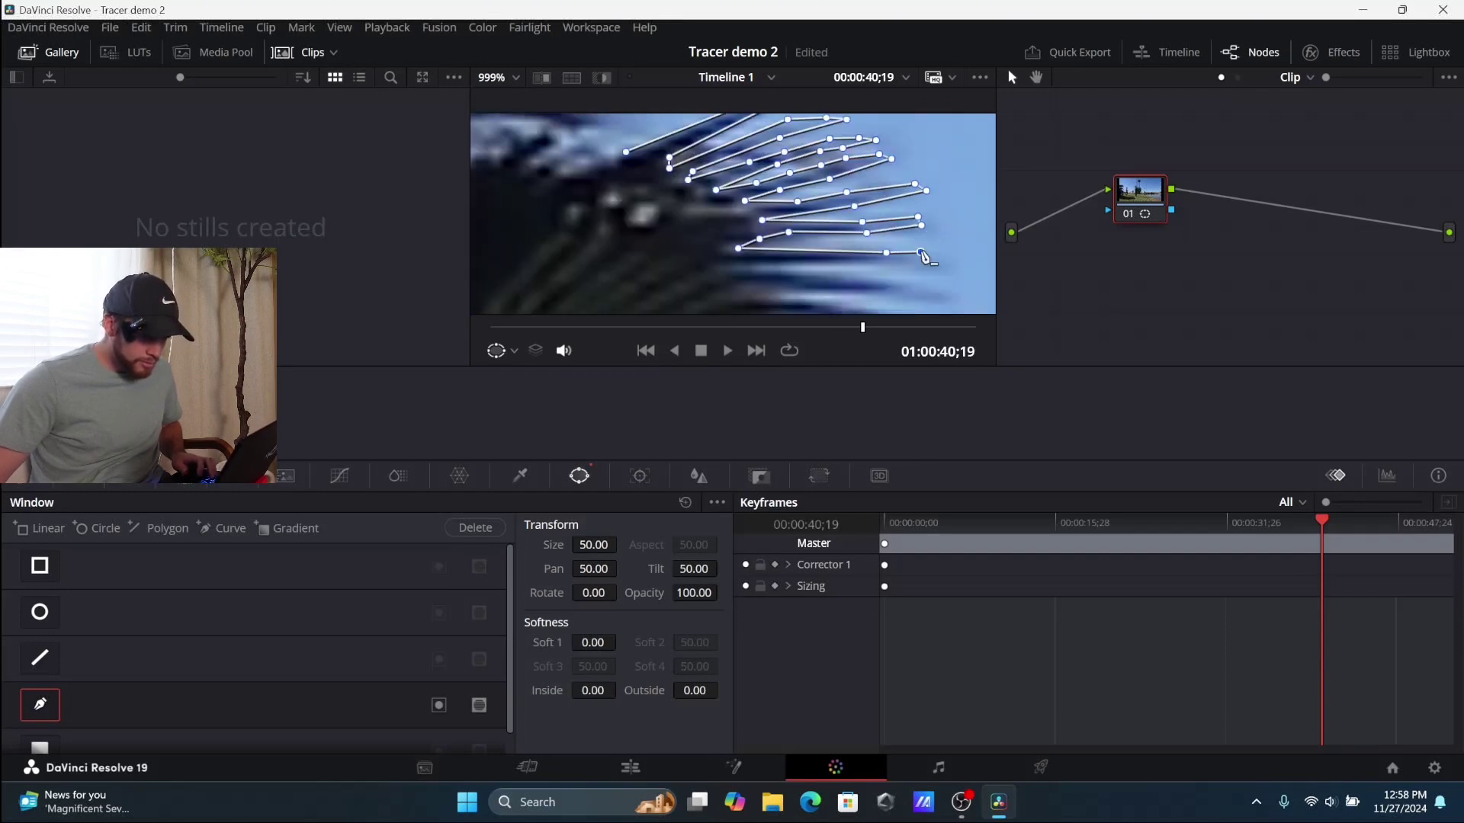
click(939, 264)
click(907, 264)
click(912, 286)
Trace the curve mask around the next lower frond tip and back in to its base.
drag(915, 291, 807, 220)
click(813, 204)
click(752, 193)
click(674, 182)
click(618, 183)
click(691, 210)
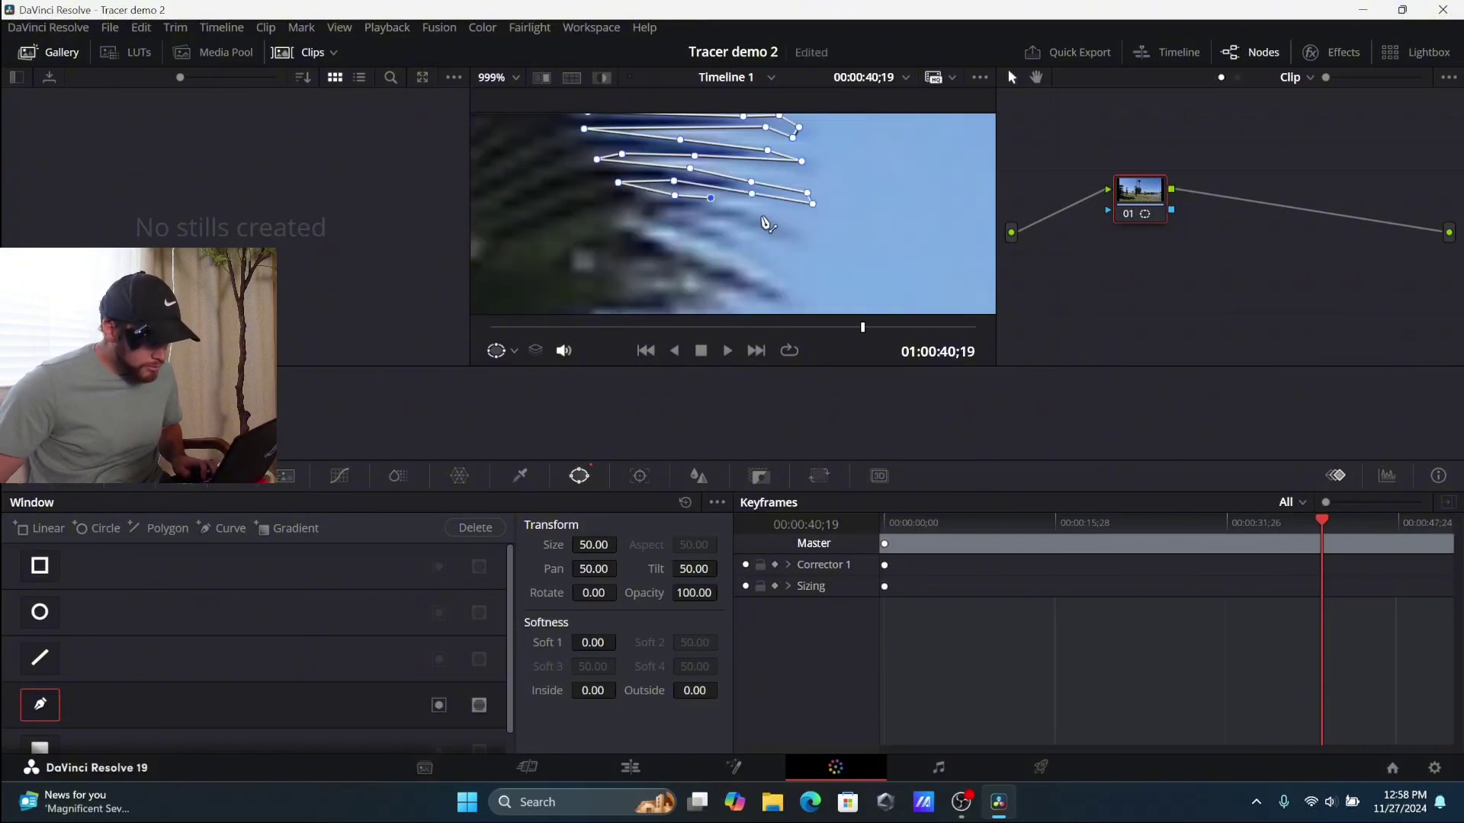
Extend the curve mask around the next two downward-slanting frond tips, returning the outline to the palm after each.
click(793, 237)
click(781, 244)
click(724, 229)
click(788, 275)
click(781, 281)
click(722, 243)
click(652, 226)
click(635, 227)
click(639, 238)
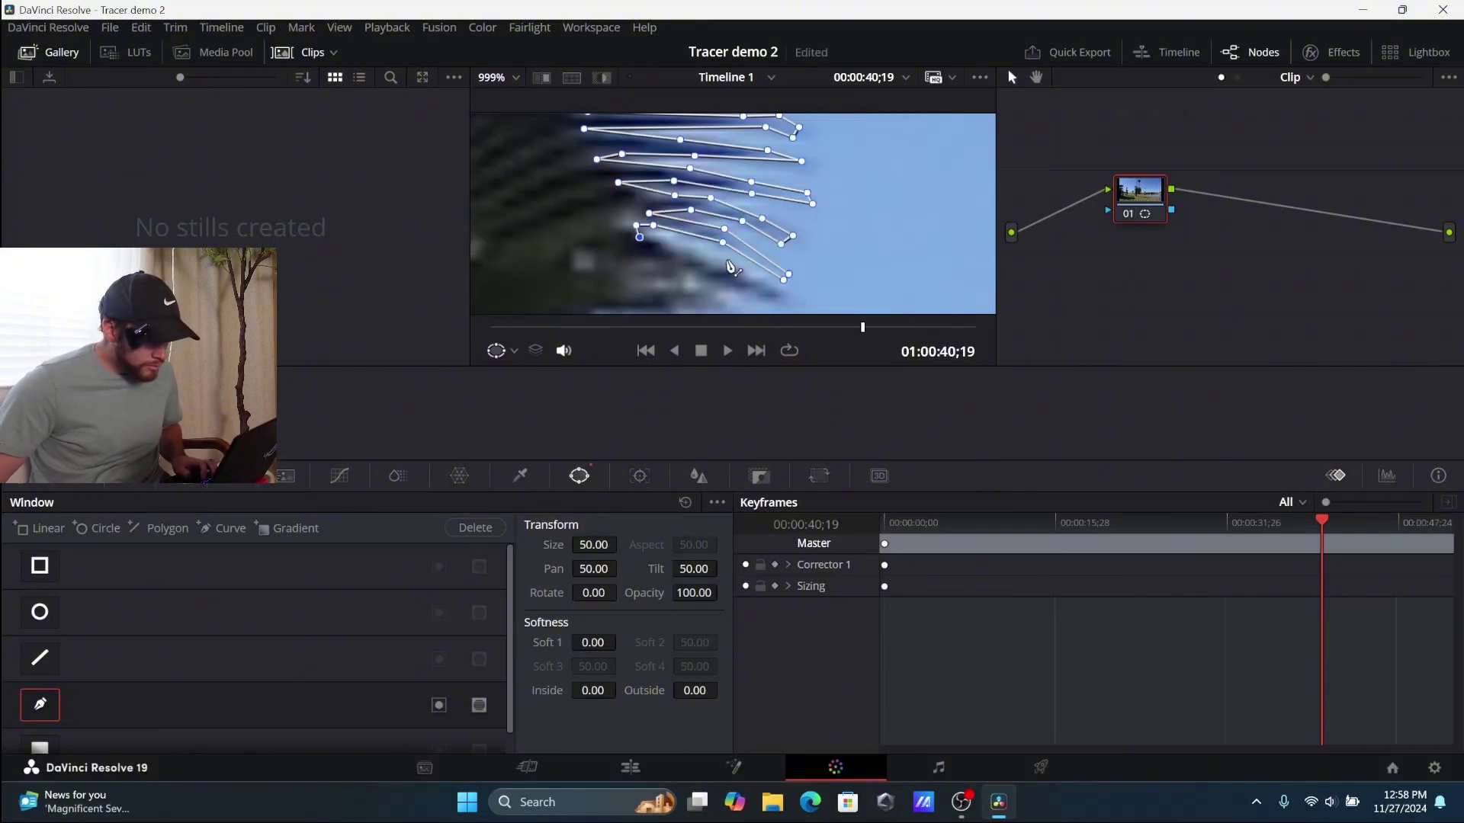
Trace the curve mask around the lowest frond tips of the upper cluster, ending back at the palm's edge.
click(731, 267)
click(782, 293)
scroll(767, 182, up, 2)
click(680, 233)
click(733, 264)
click(743, 273)
click(739, 282)
click(690, 254)
click(670, 256)
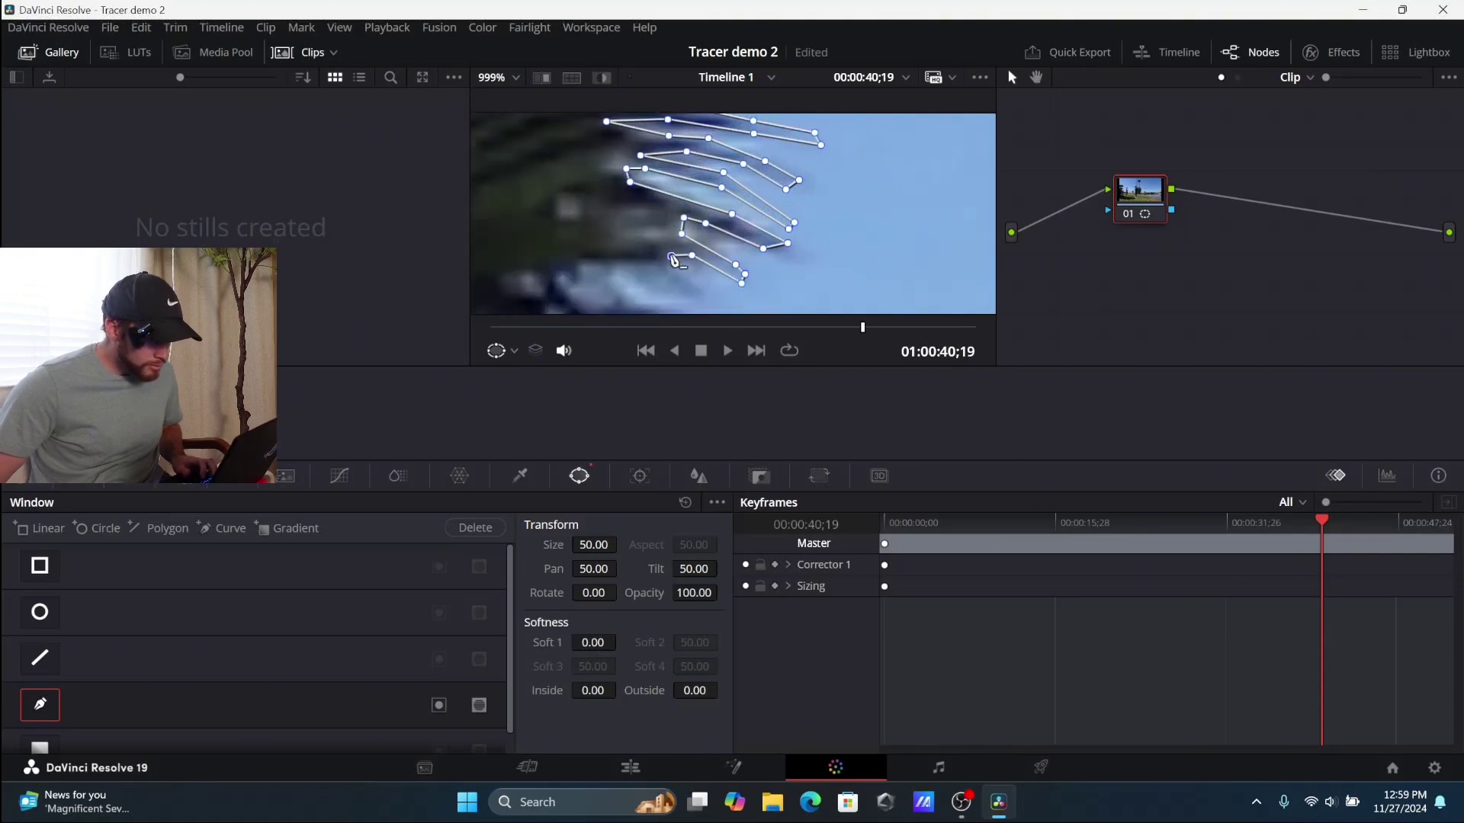
click(702, 283)
scroll(801, 173, down, 5)
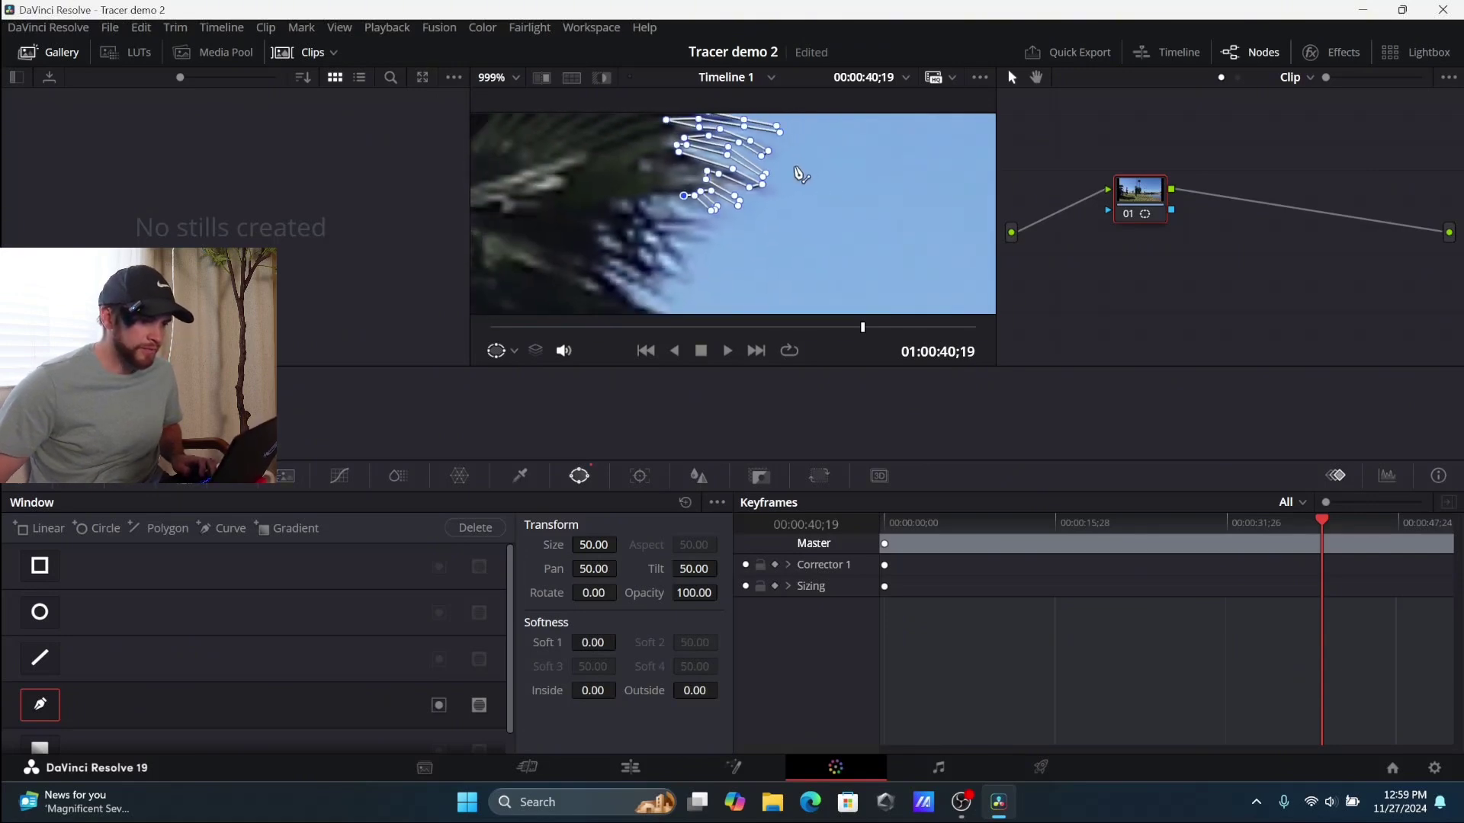
Run the mask outline down inside the palm's edge to the lower frond cluster and trace around its uppermost tip.
scroll(792, 160, down, 2)
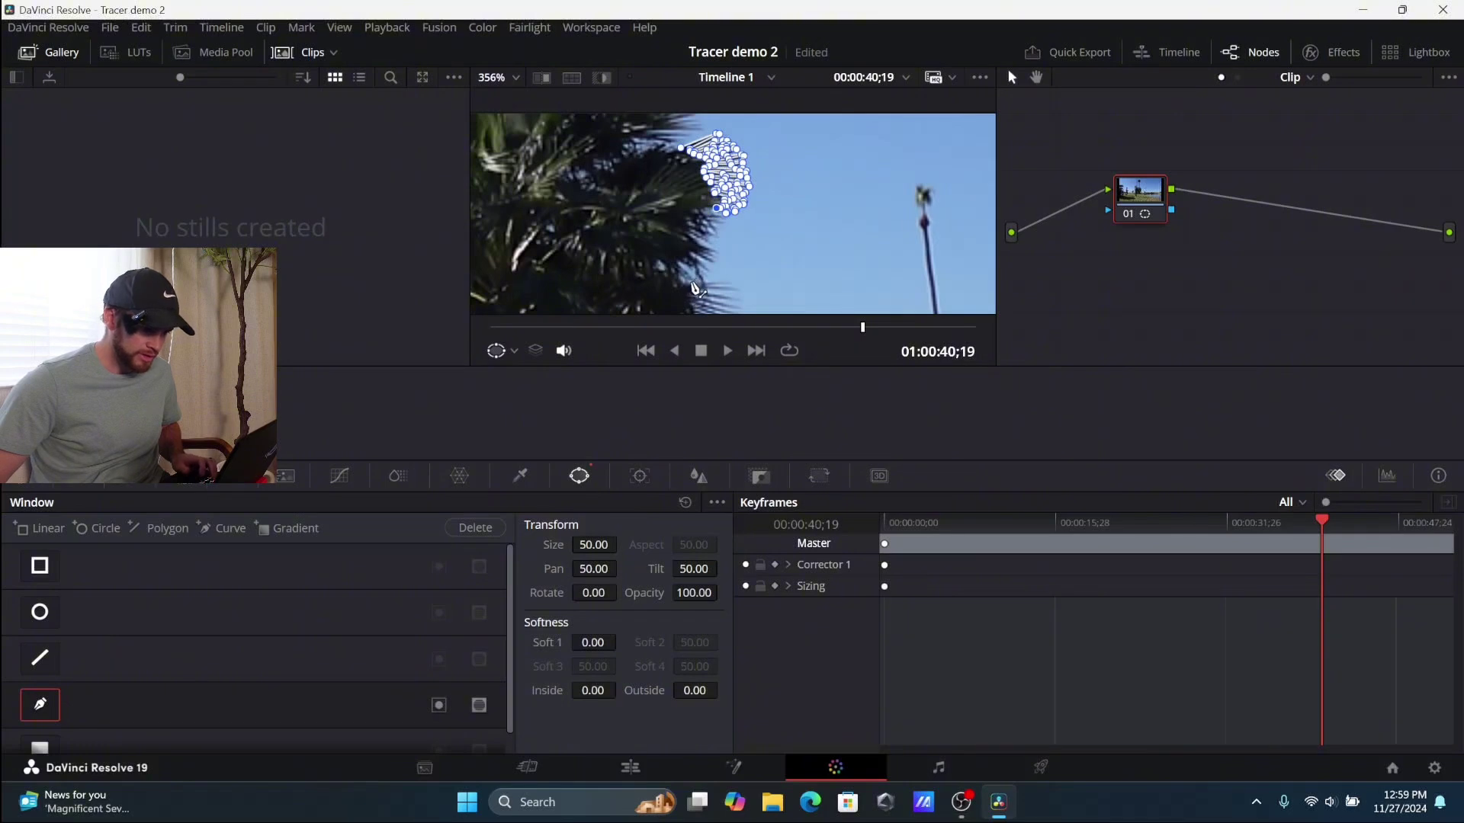
click(687, 285)
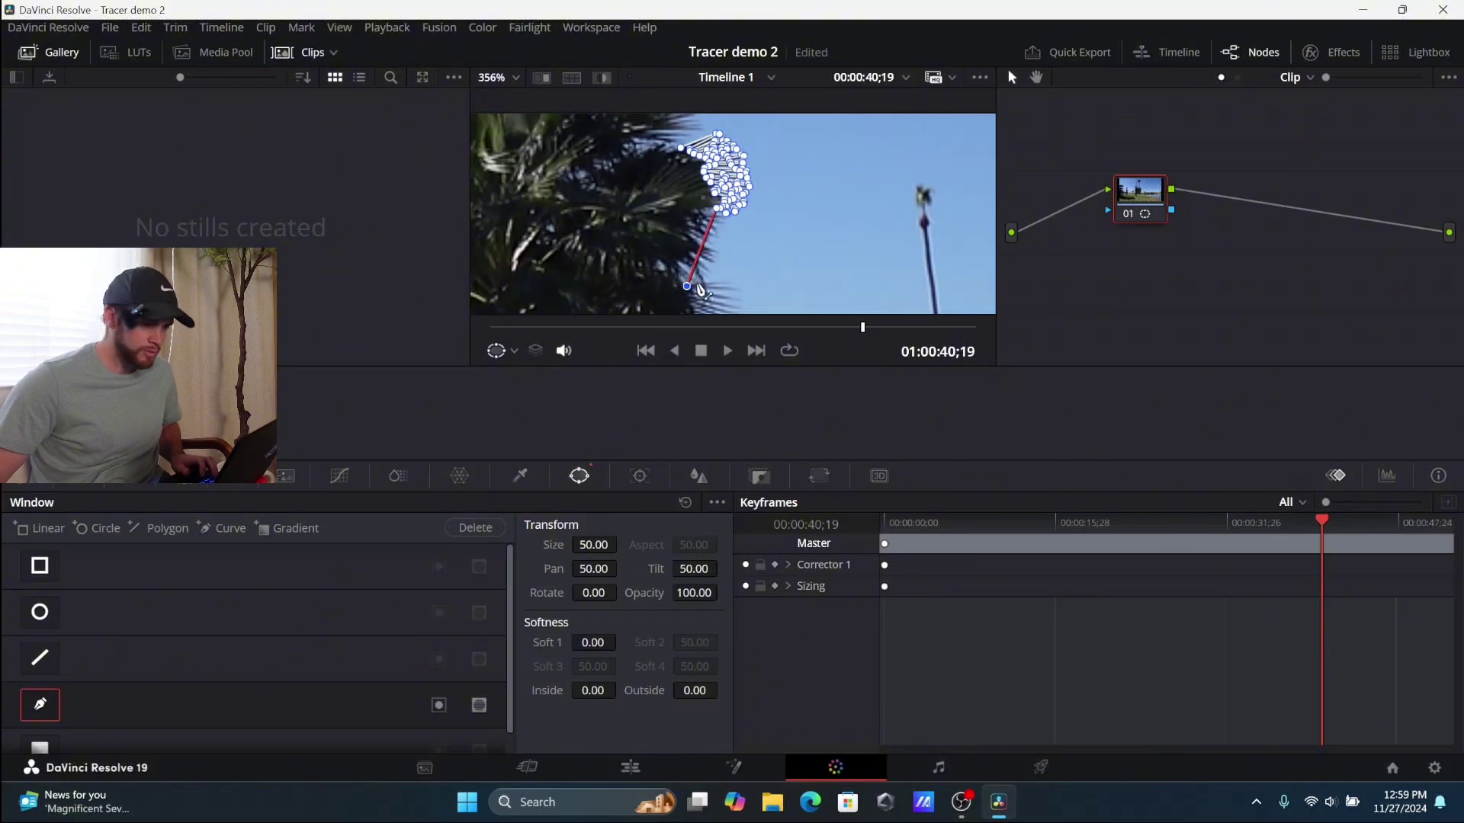
scroll(700, 289, up, 5)
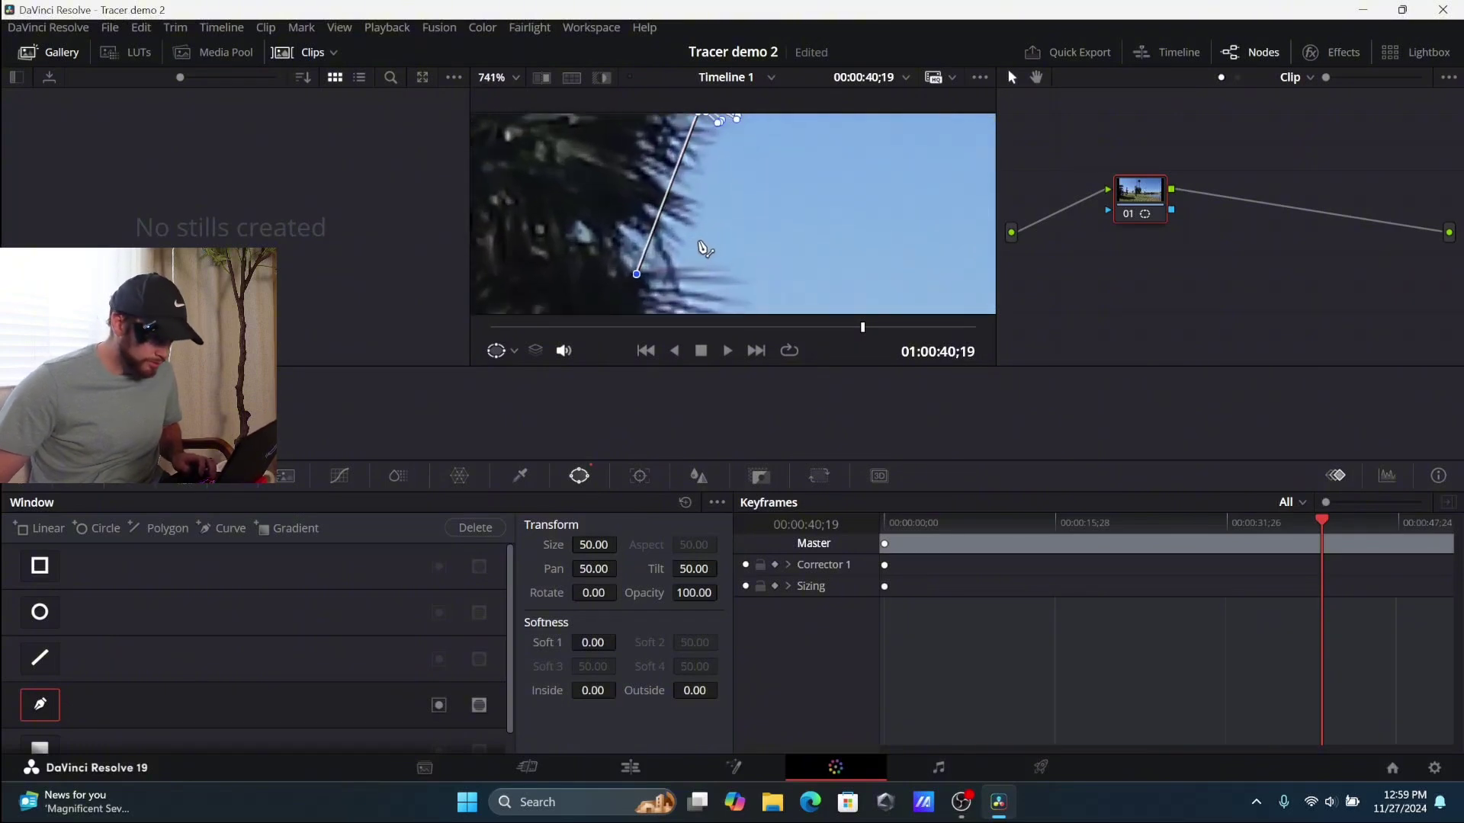
scroll(683, 277, down, 2)
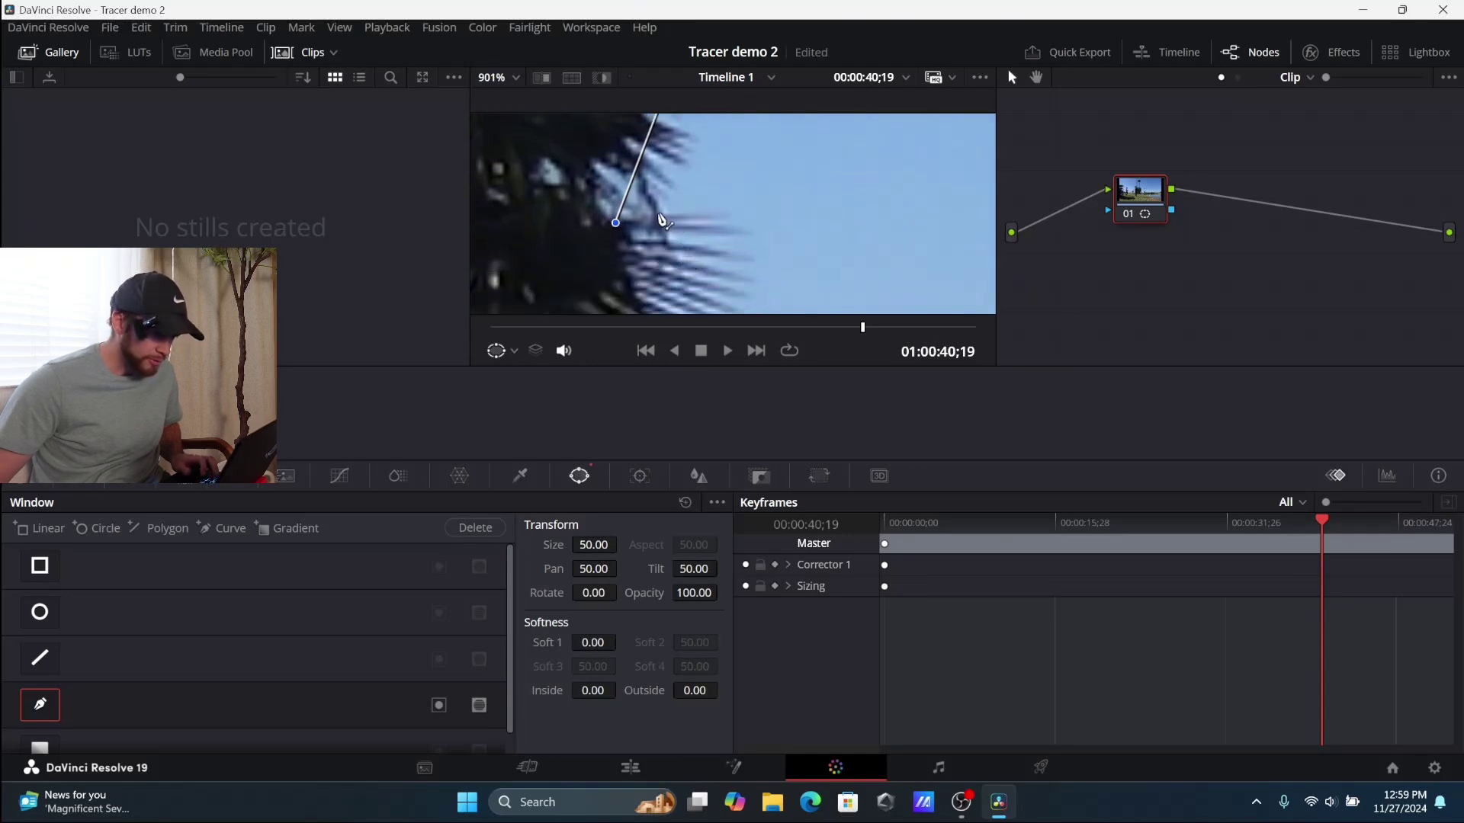
scroll(660, 216, down, 5)
scroll(661, 214, up, 5)
click(599, 189)
click(659, 187)
click(722, 188)
click(640, 194)
click(590, 196)
Continue the mask around the second and third tips of the lower frond cluster.
click(730, 201)
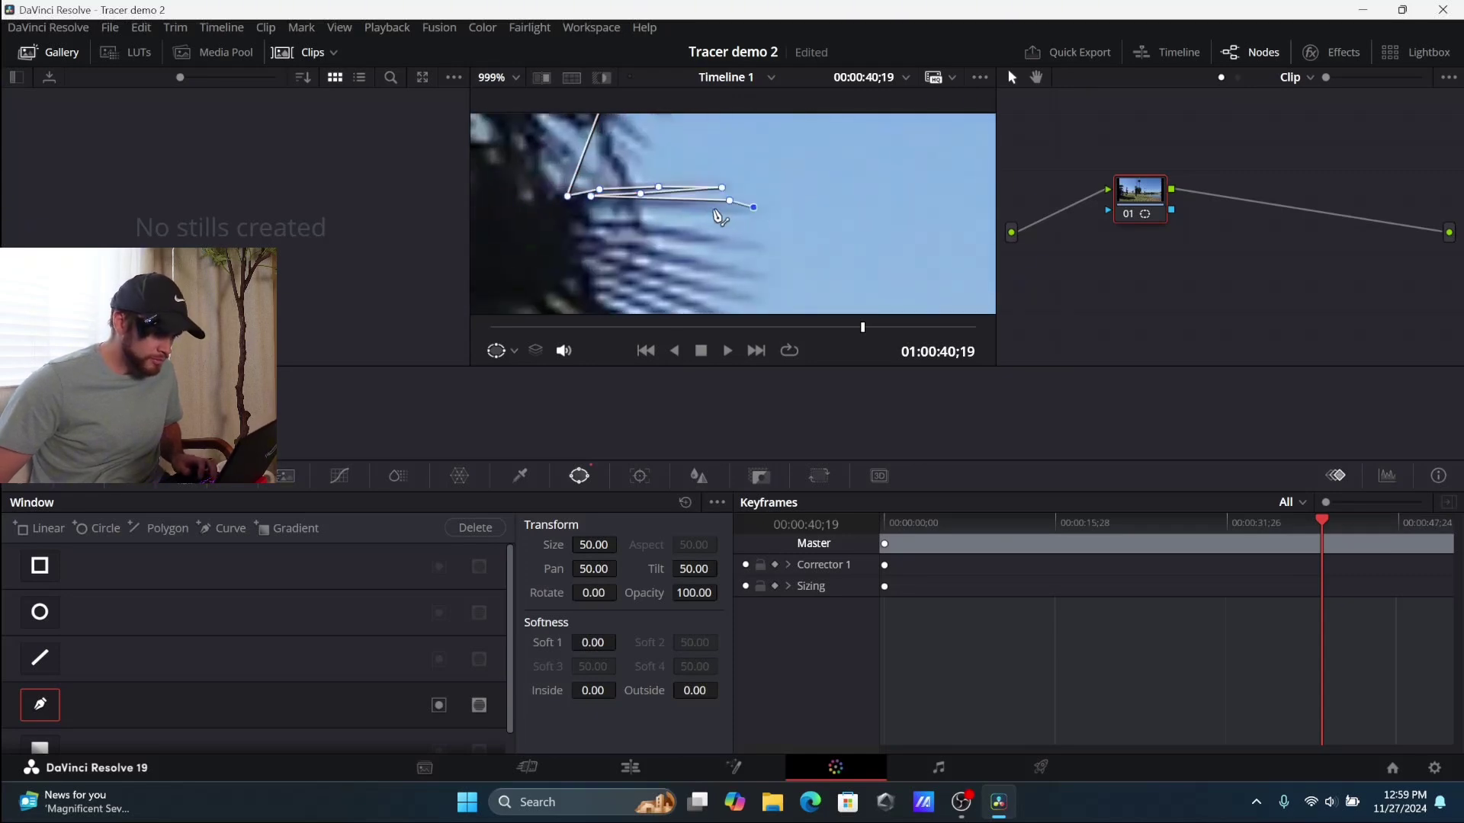
click(705, 211)
click(606, 205)
click(587, 212)
click(587, 218)
click(649, 222)
click(754, 242)
click(752, 249)
click(633, 234)
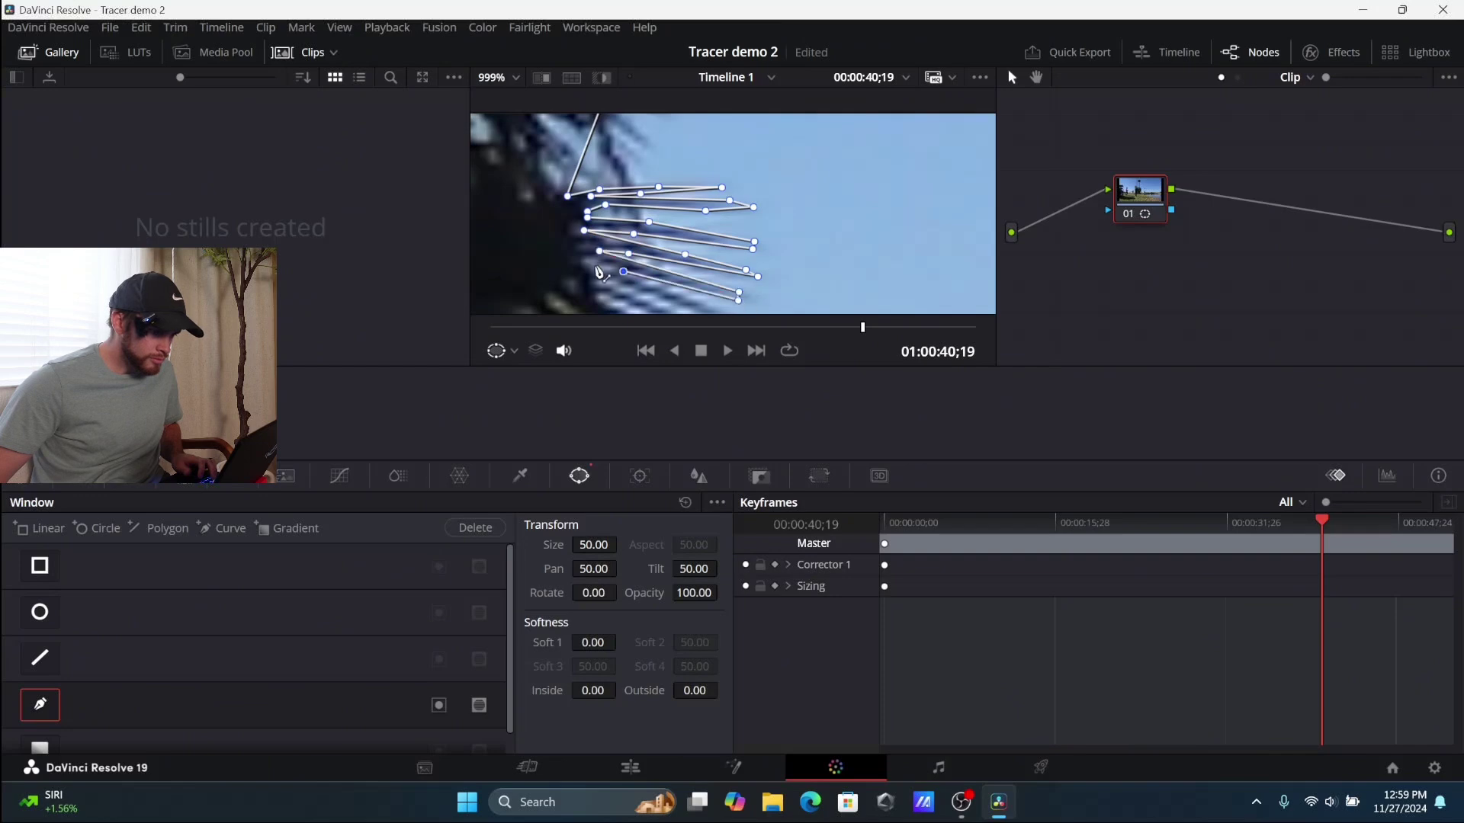
Trace the mask around the middle tips of the lower frond cluster, returning to the frond base after each.
scroll(596, 267, up, 3)
click(531, 156)
click(523, 165)
click(675, 219)
click(738, 245)
click(725, 250)
click(548, 185)
click(533, 187)
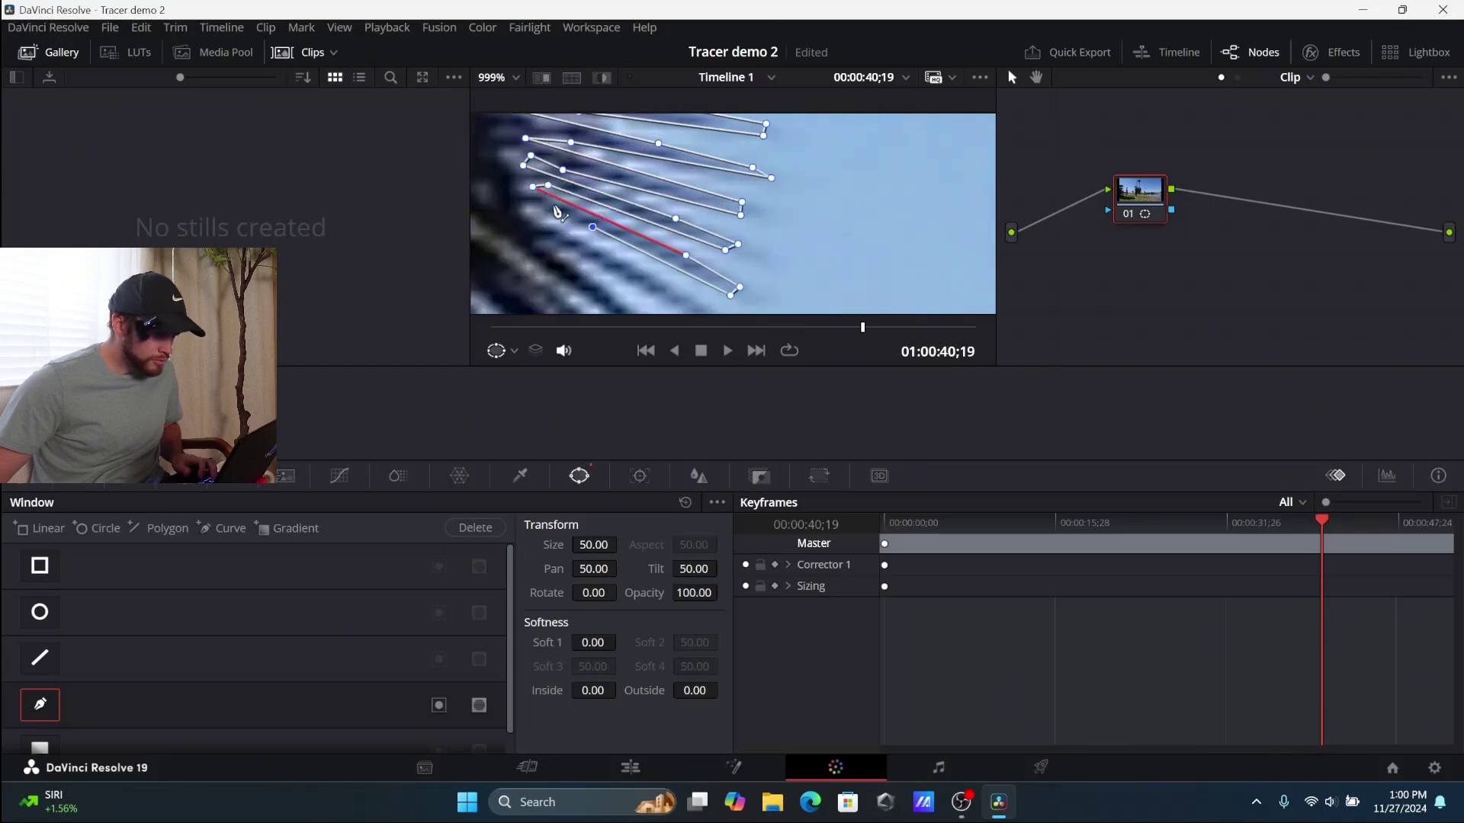
Extend the mask around the lowest, steeply slanting tips of the lower frond cluster and back to the palm.
scroll(558, 211, down, 2)
click(569, 197)
click(705, 296)
click(695, 301)
click(546, 203)
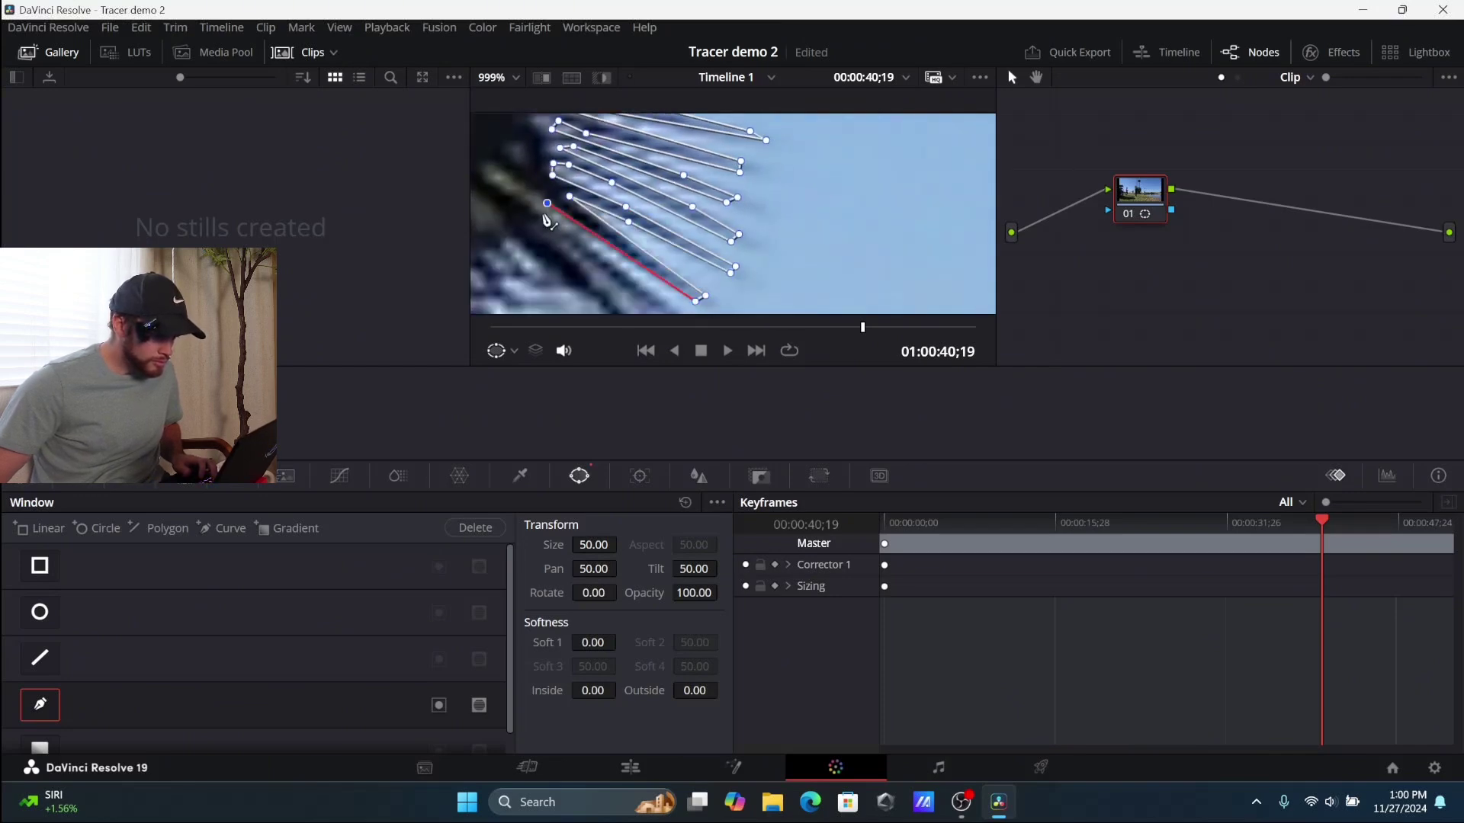
scroll(547, 221, down, 2)
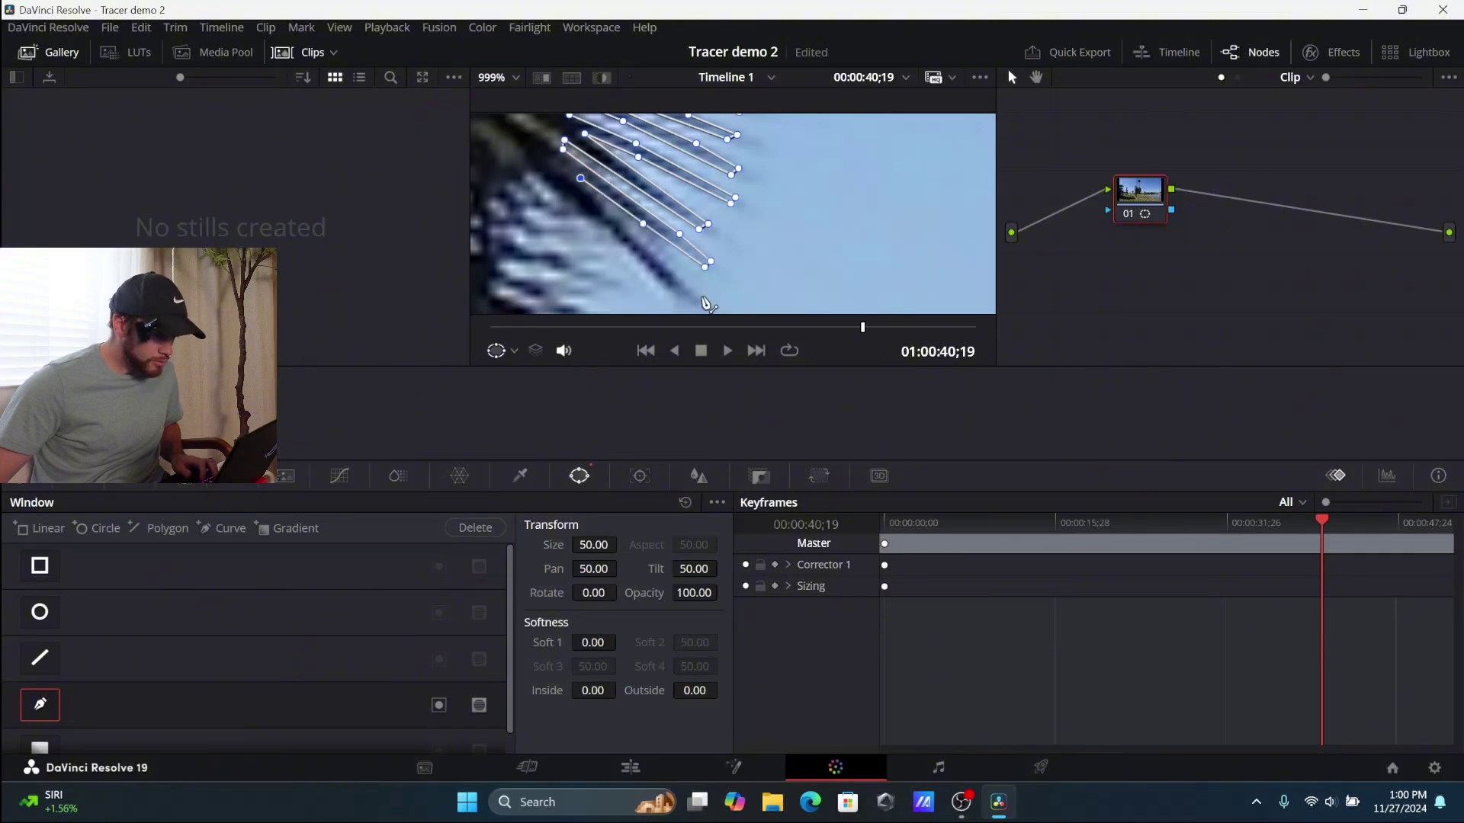
scroll(732, 228, down, 2)
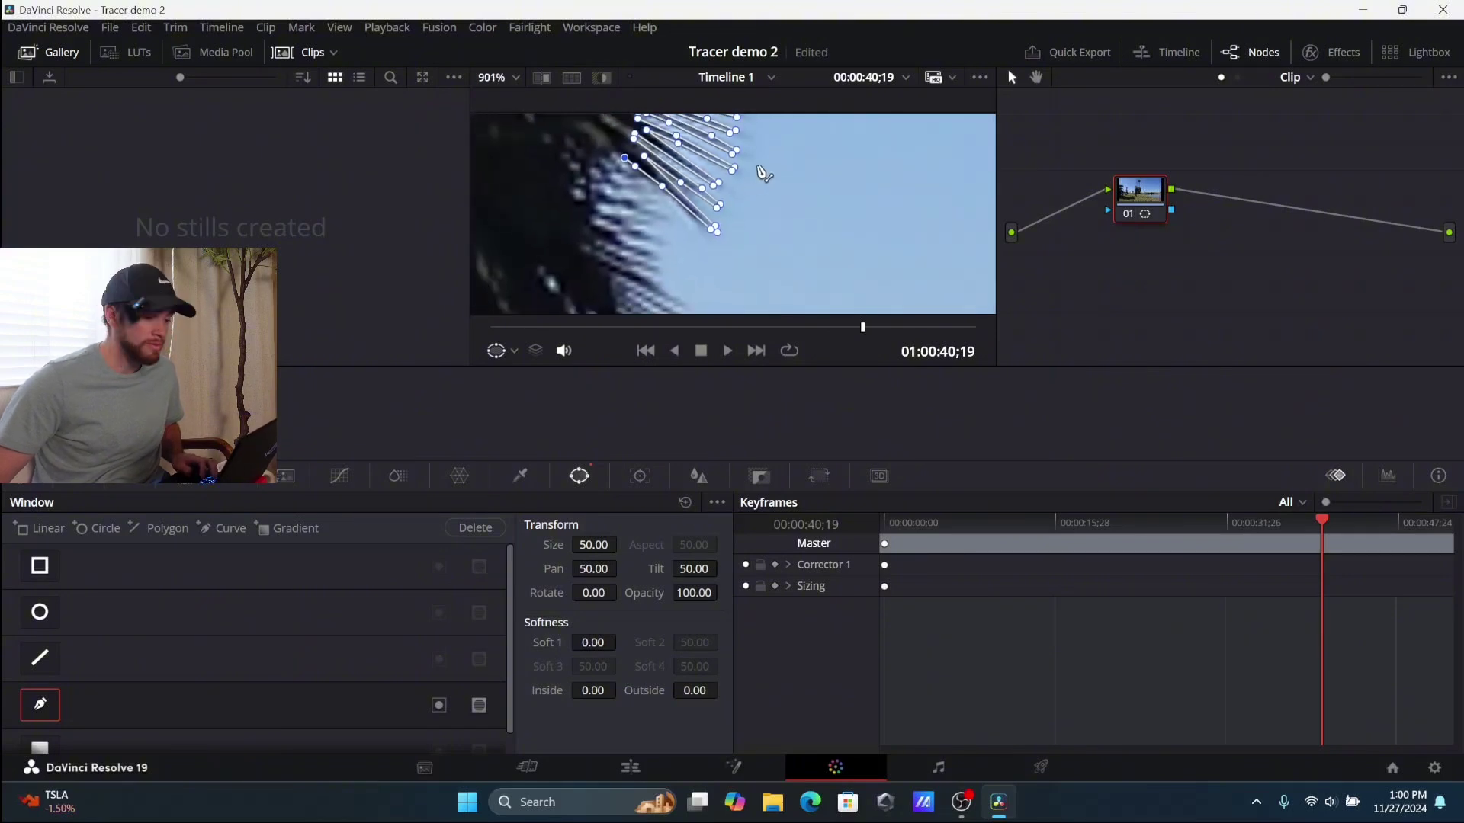
scroll(765, 174, down, 3)
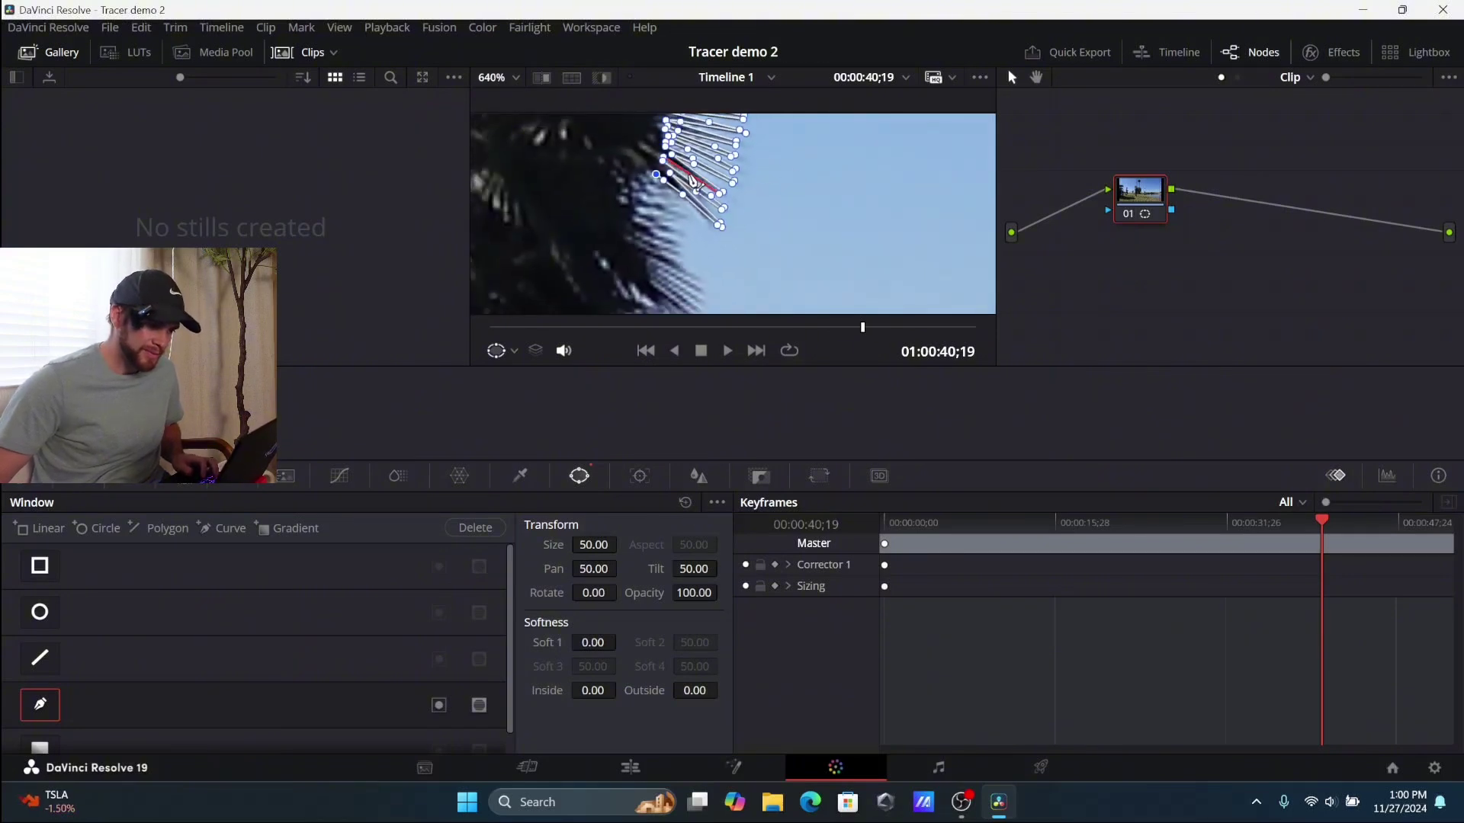
Route the outline through the palm's interior and close the curve mask at its first point by the upper frond.
drag(690, 176, 784, 285)
click(698, 230)
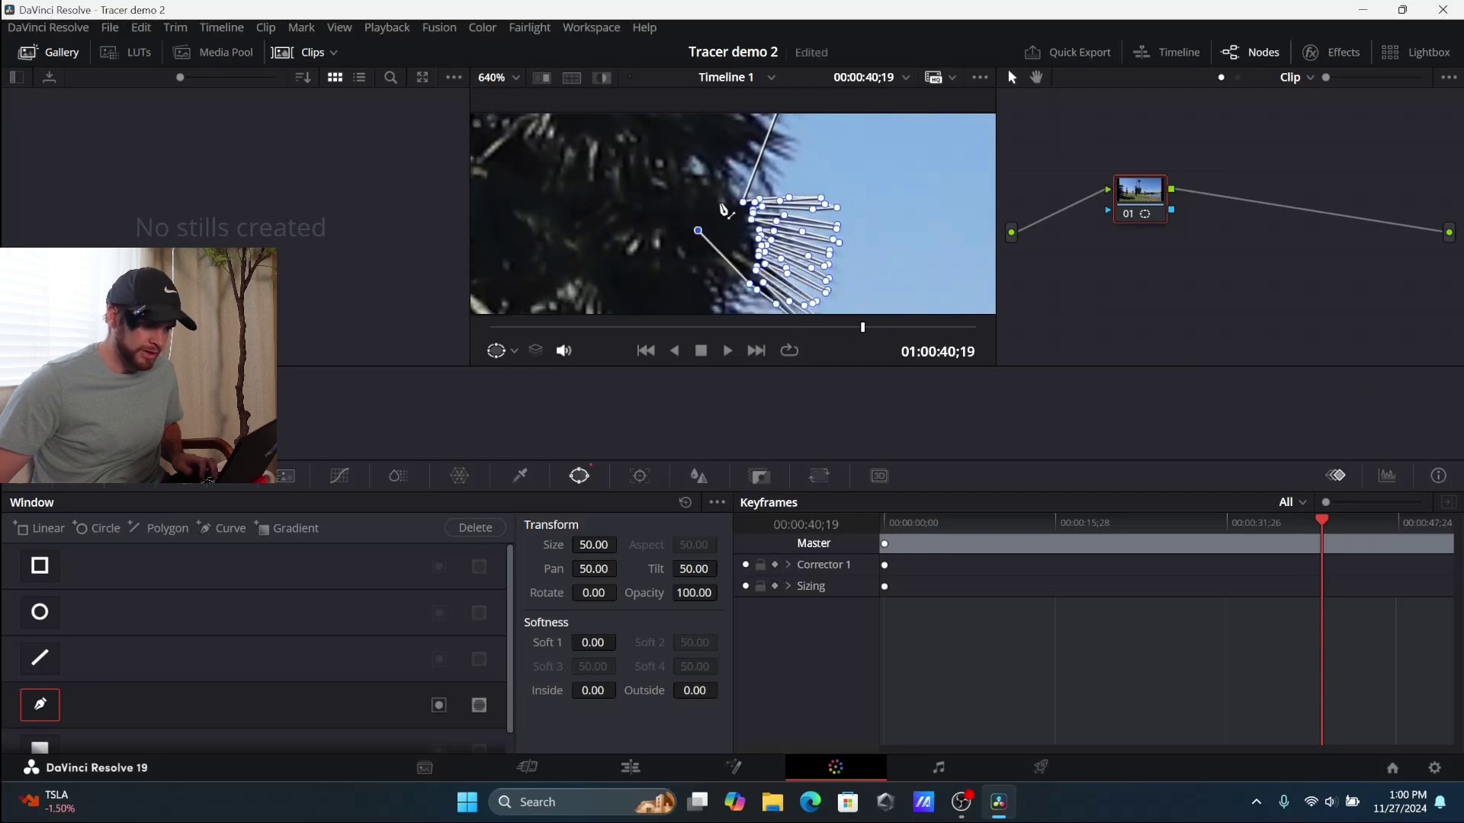
scroll(724, 209, down, 5)
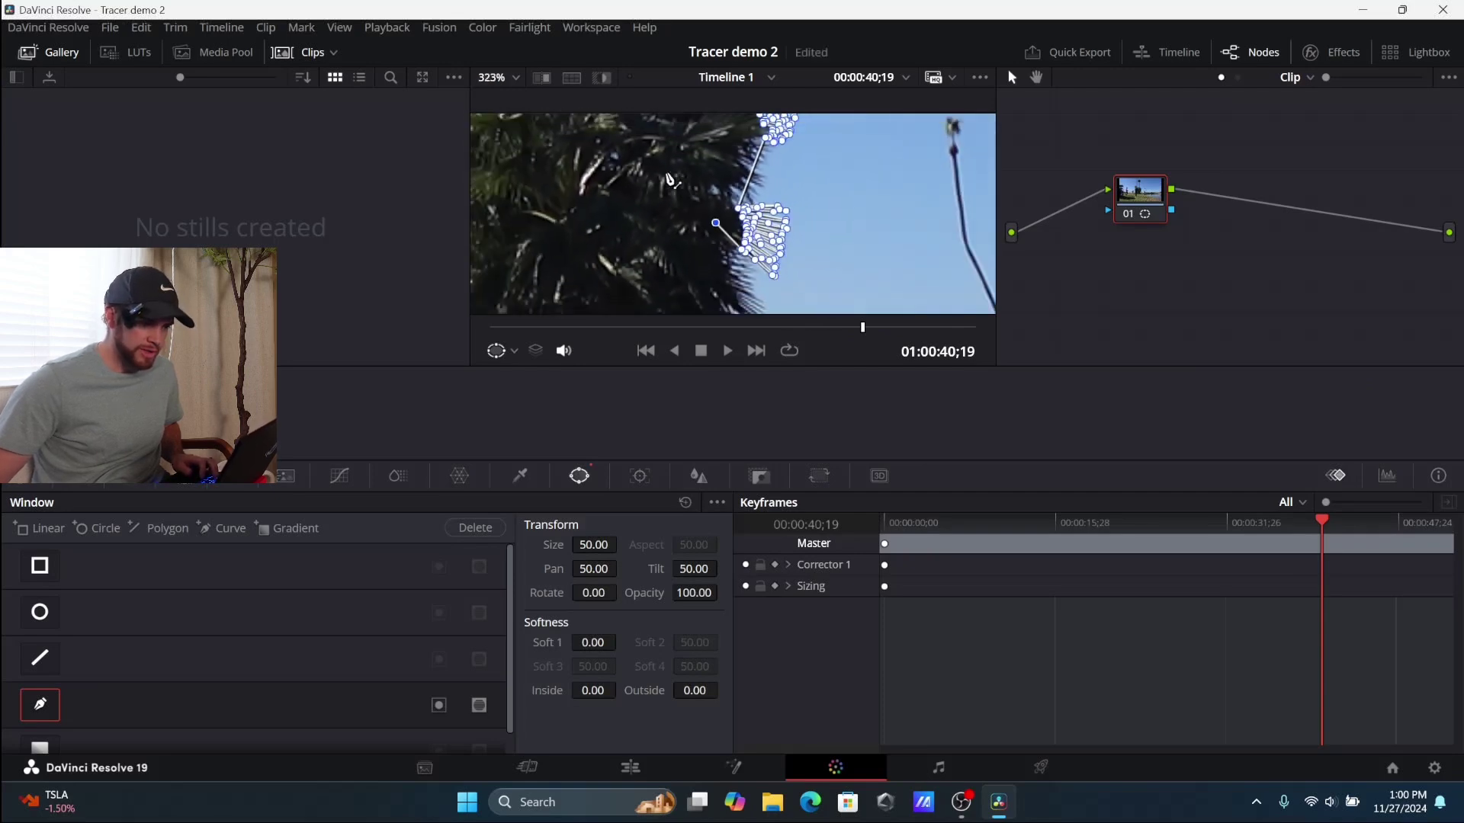
scroll(669, 180, down, 2)
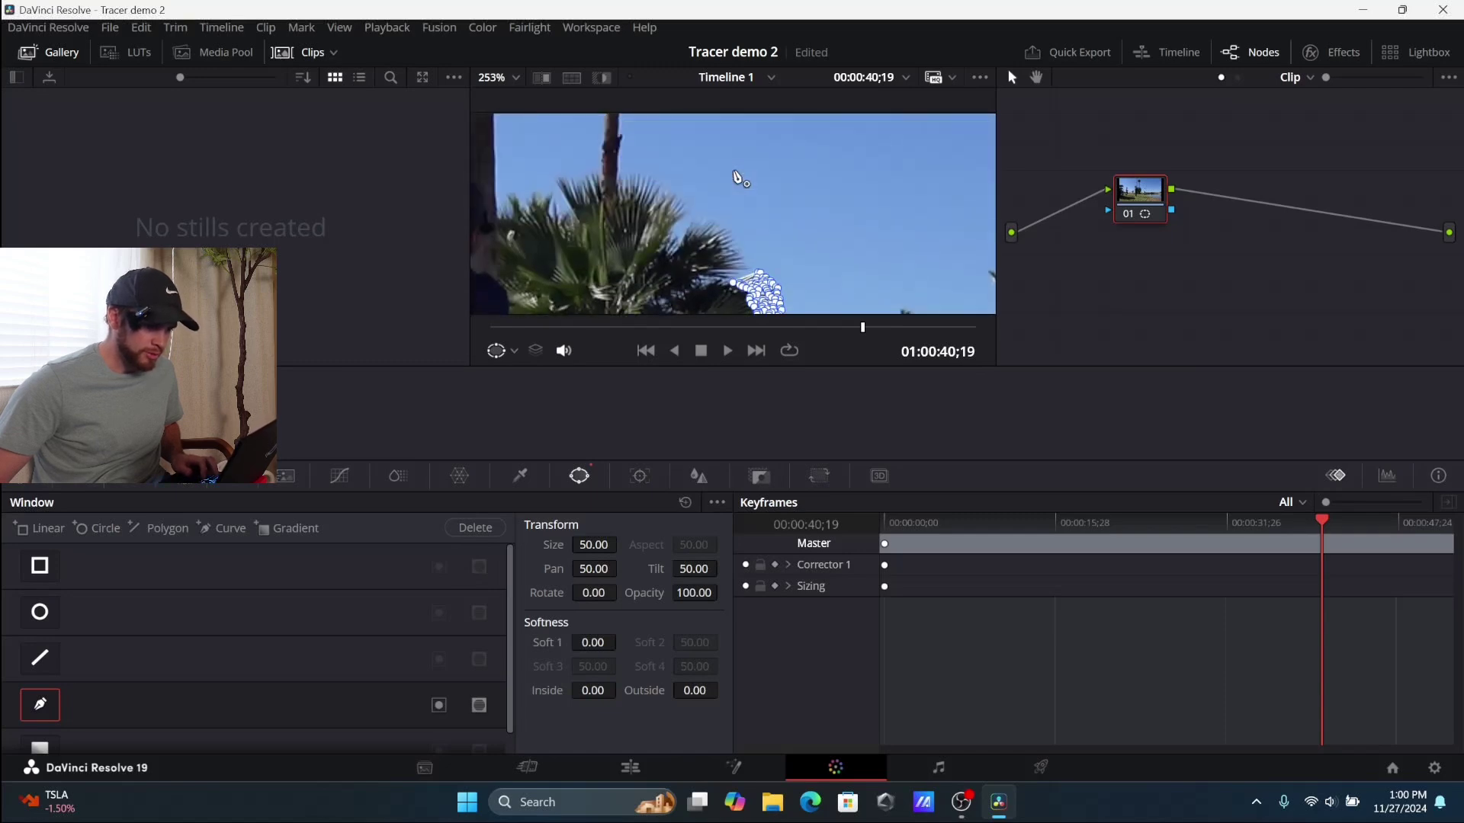
scroll(757, 177, up, 5)
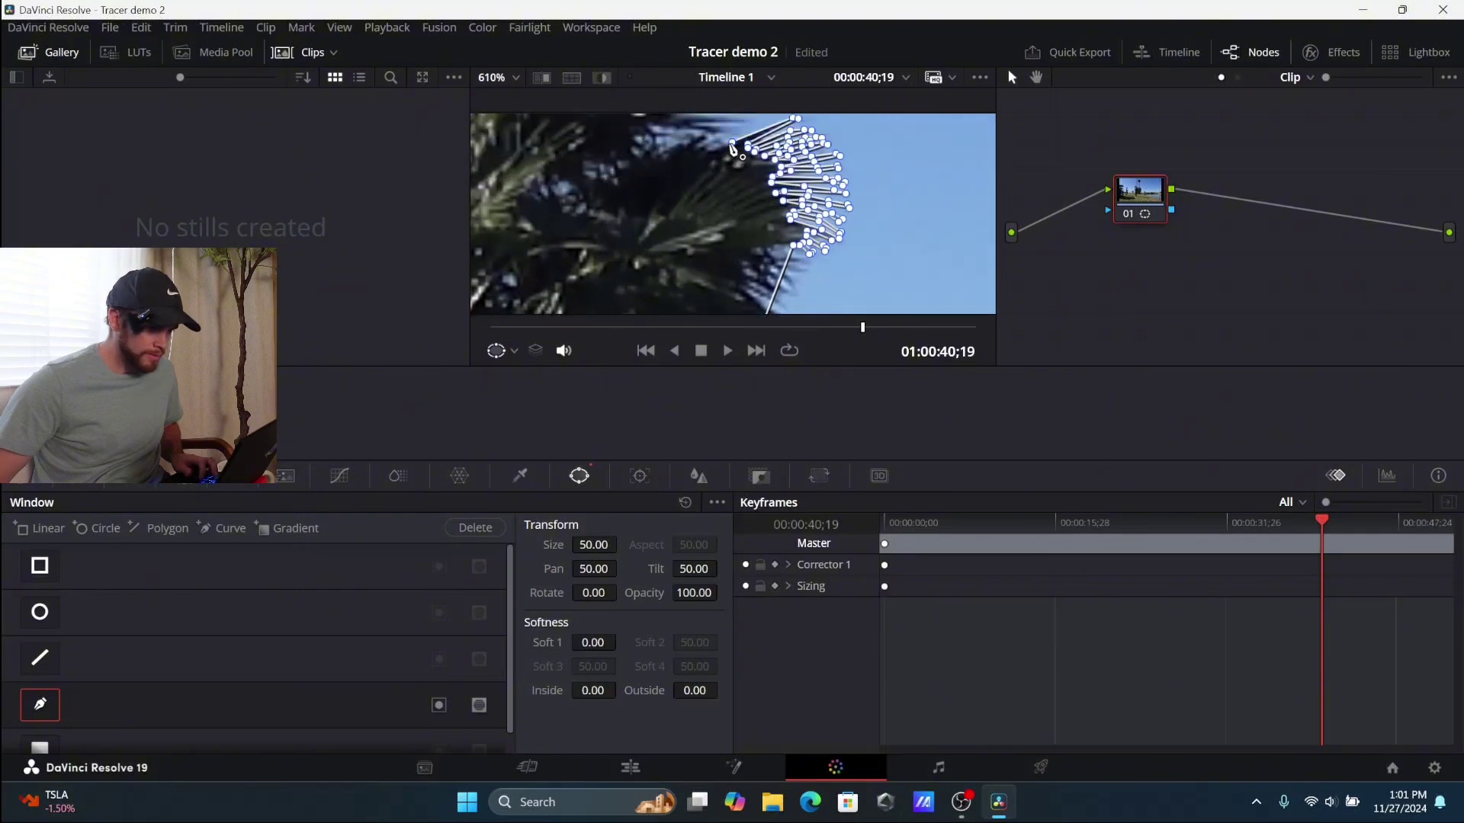
click(734, 148)
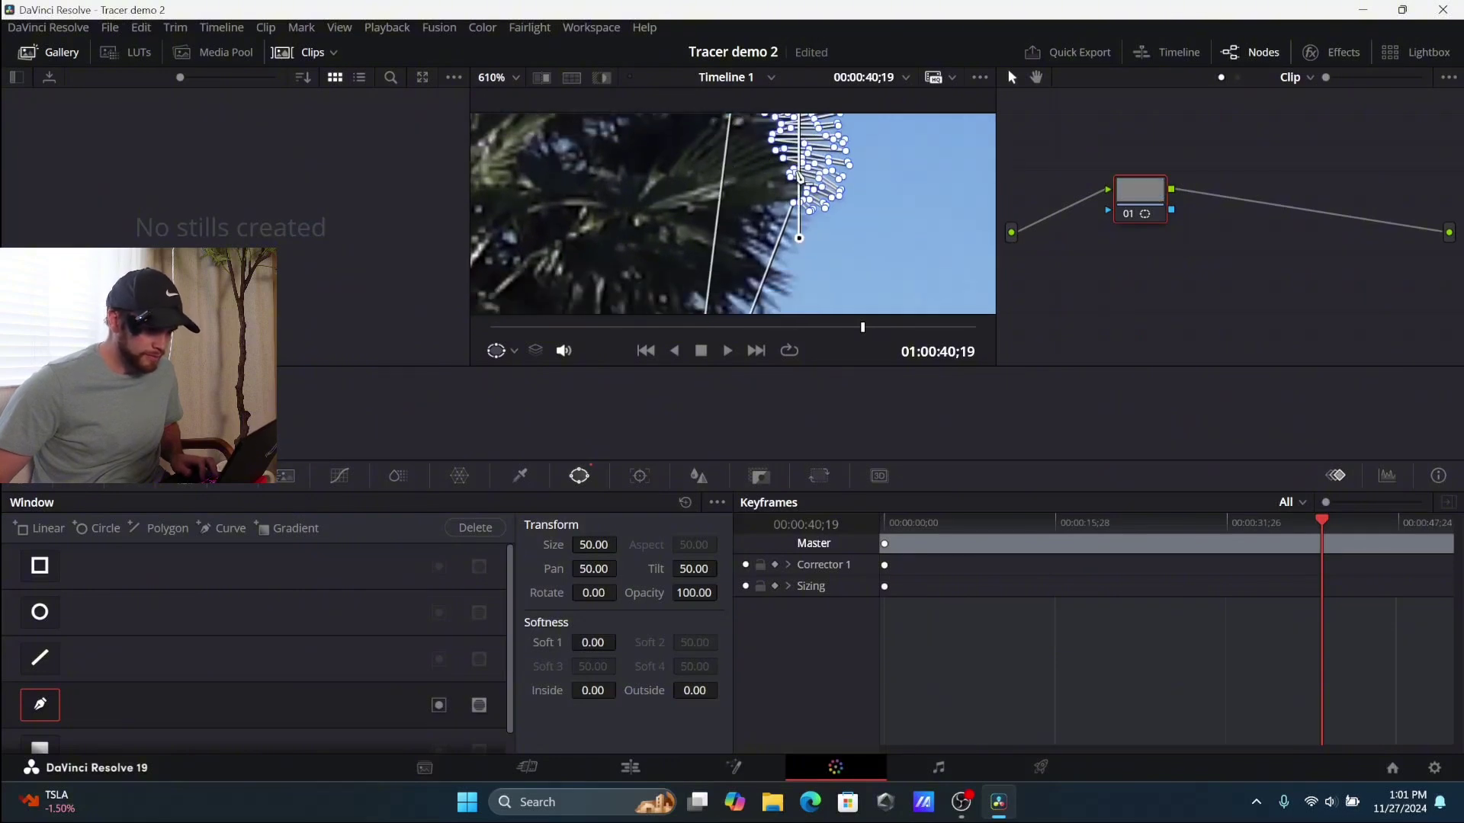
Add an alpha output to the node graph and connect node 01's alpha output to it.
scroll(799, 176, down, 5)
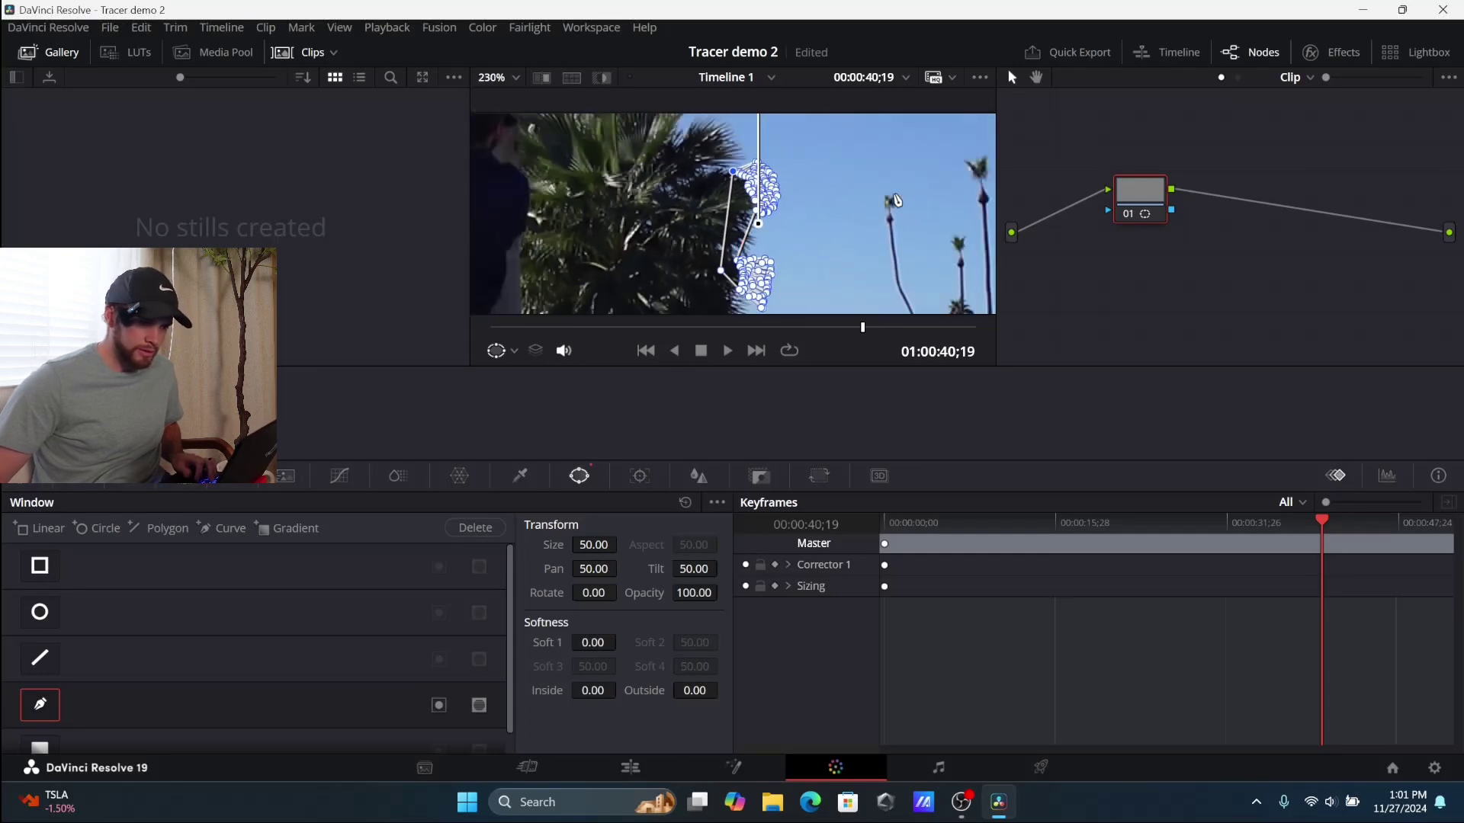
scroll(934, 202, down, 2)
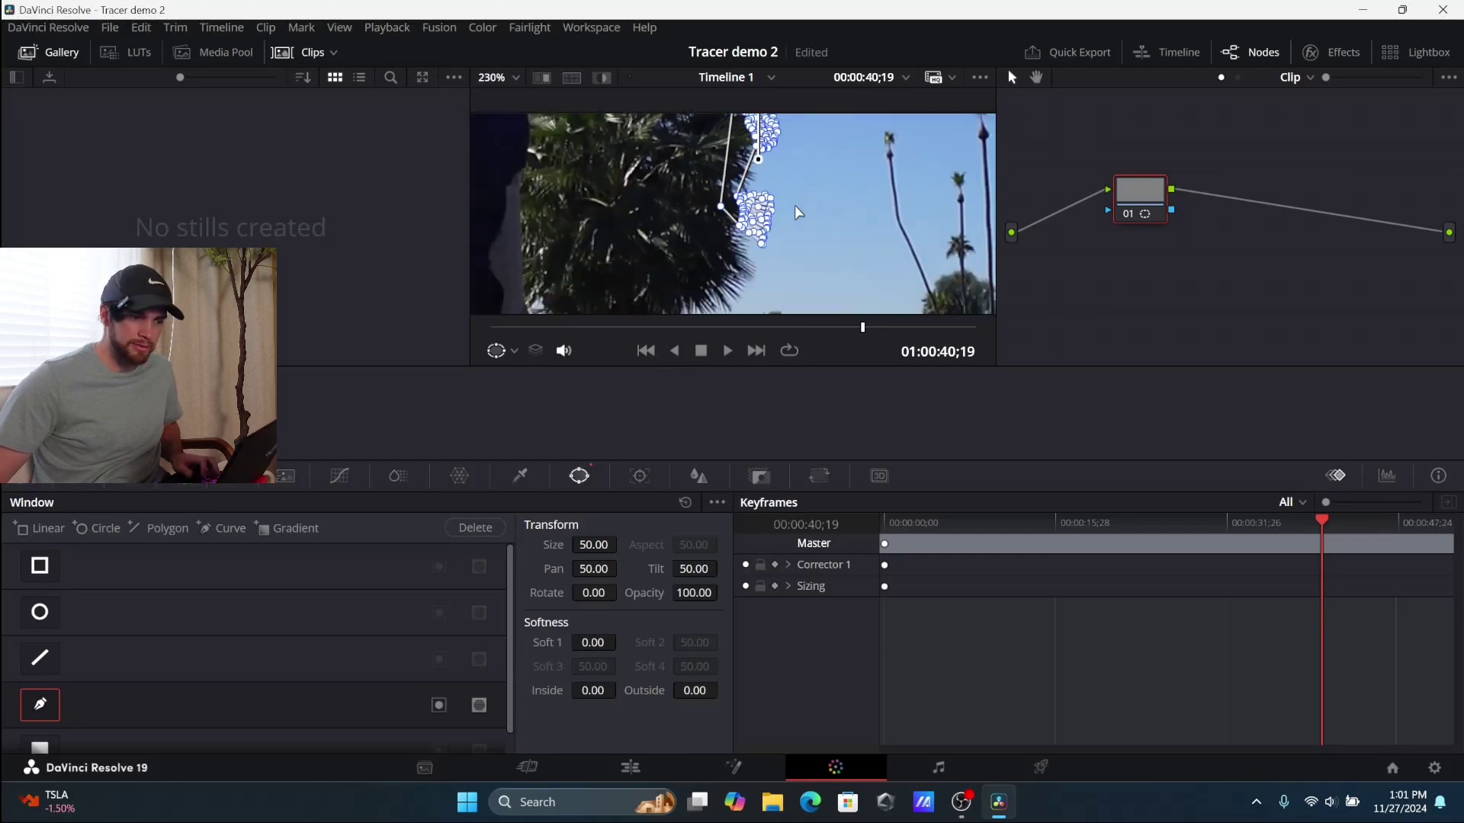
right_click(1436, 260)
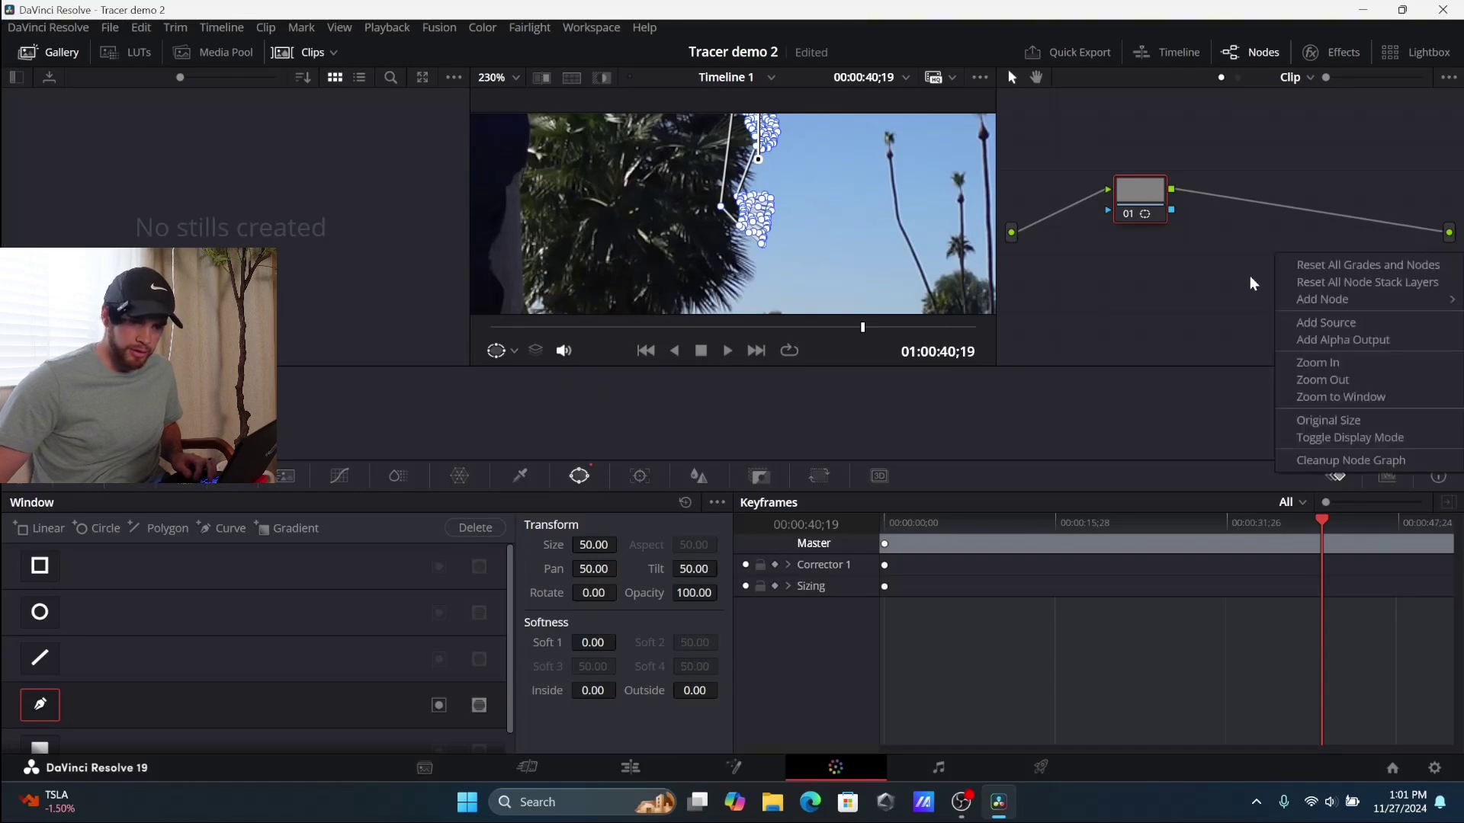
click(1344, 340)
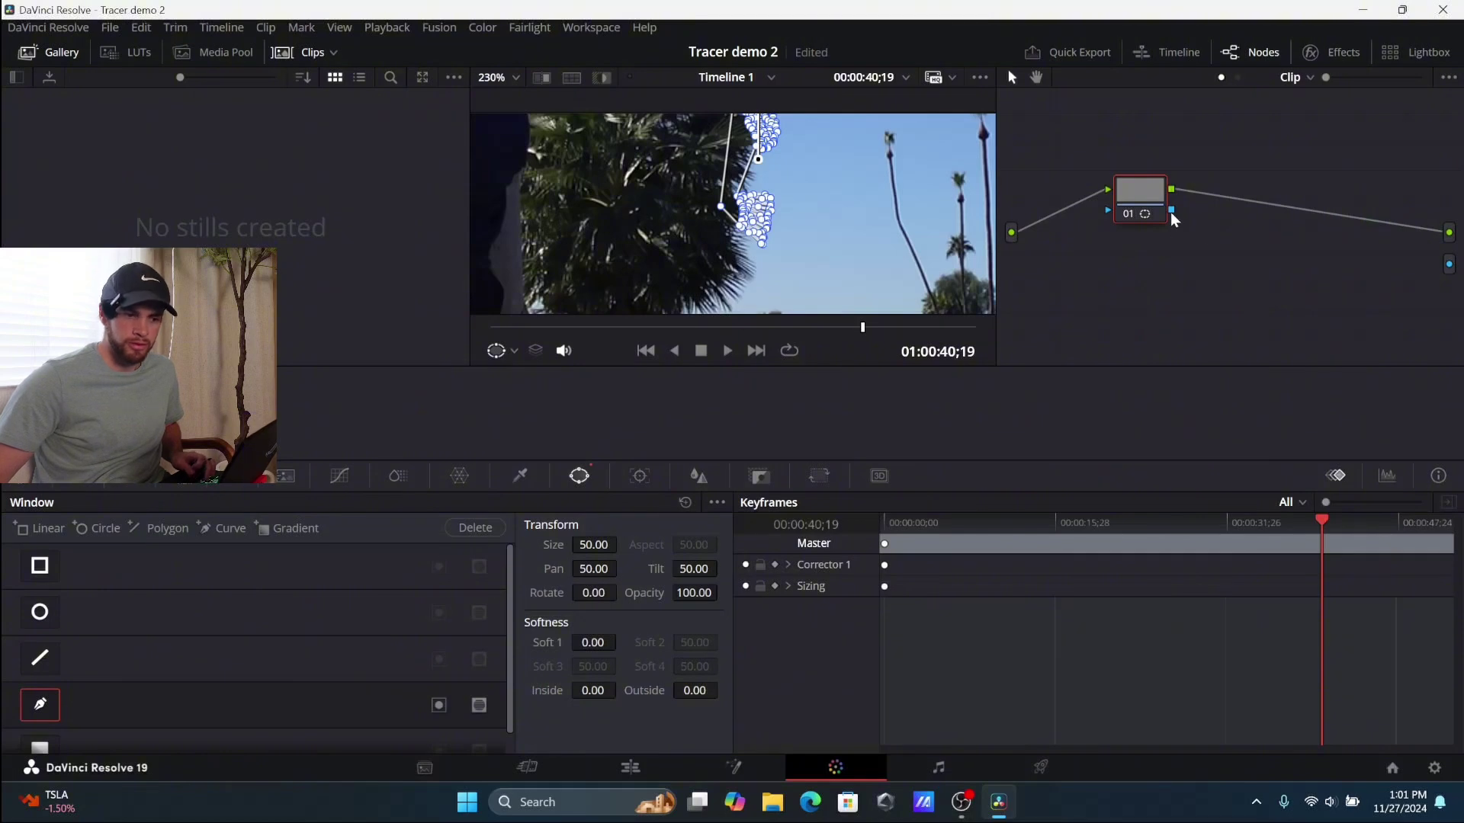
drag(1173, 215, 1282, 235)
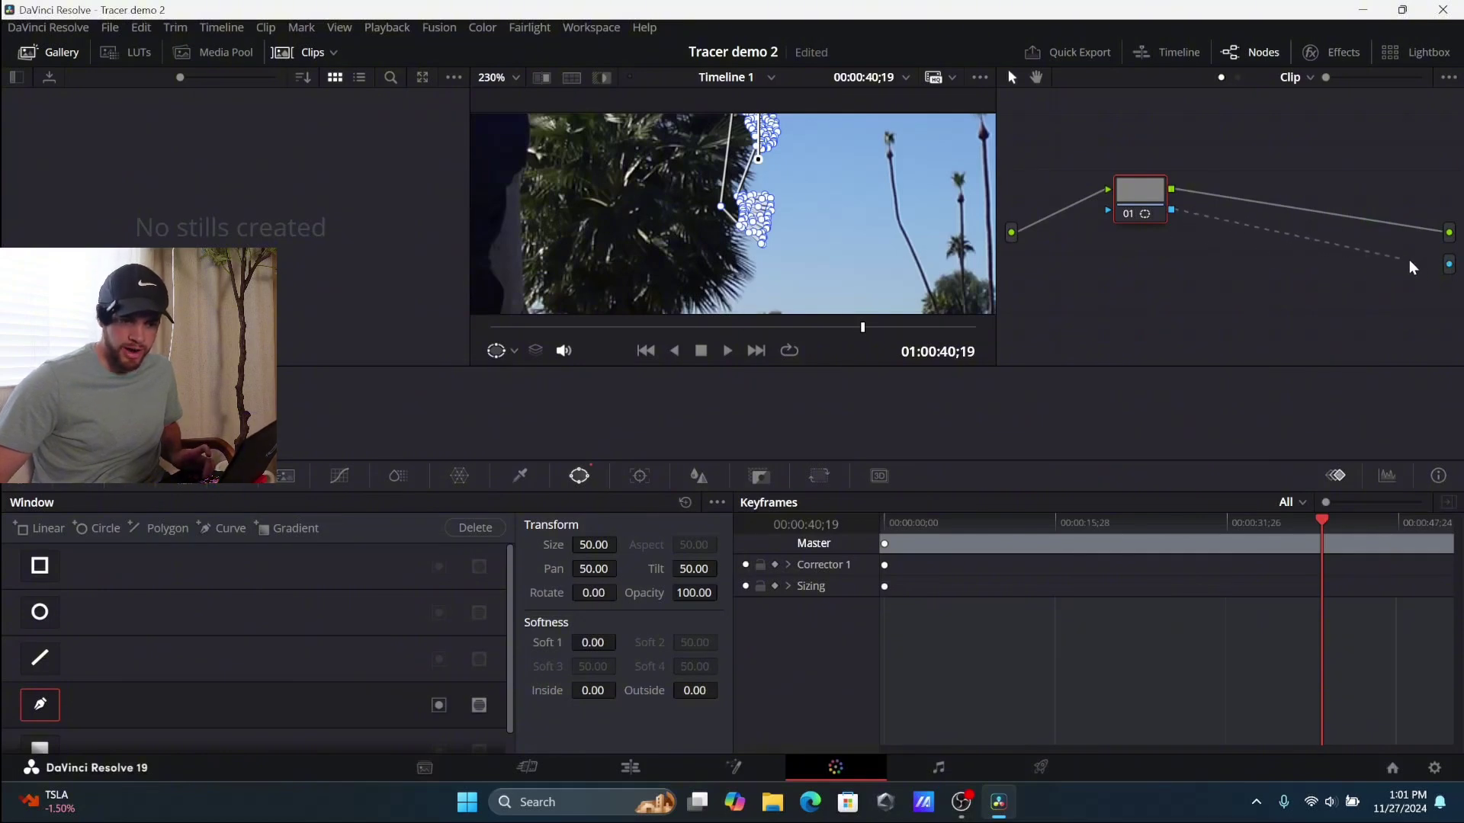
drag(1454, 271, 1450, 264)
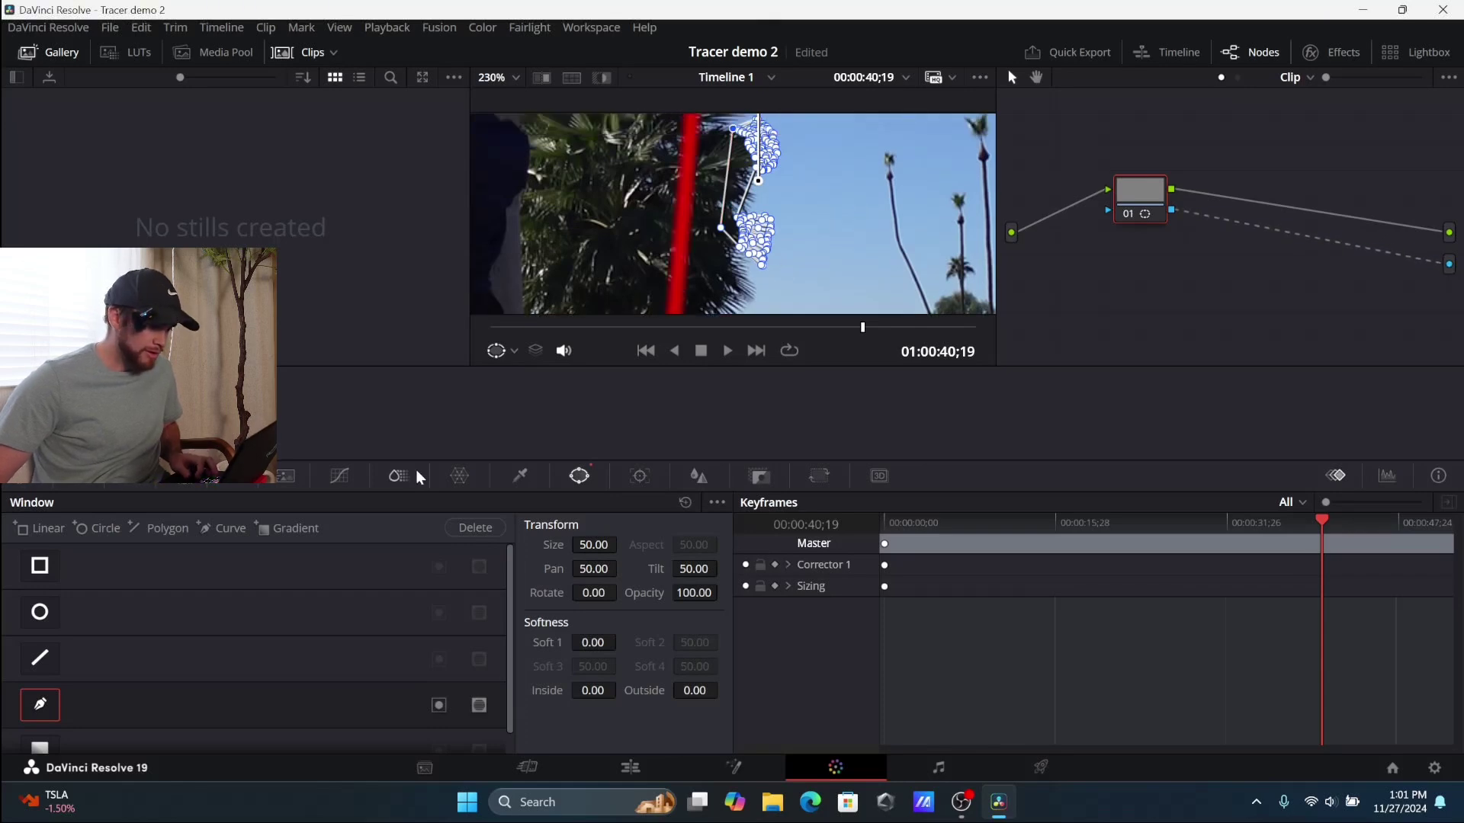
Play the edit timeline from 01:00:34;26 and examine up close how the tracer passes the masked palm fronds.
click(639, 774)
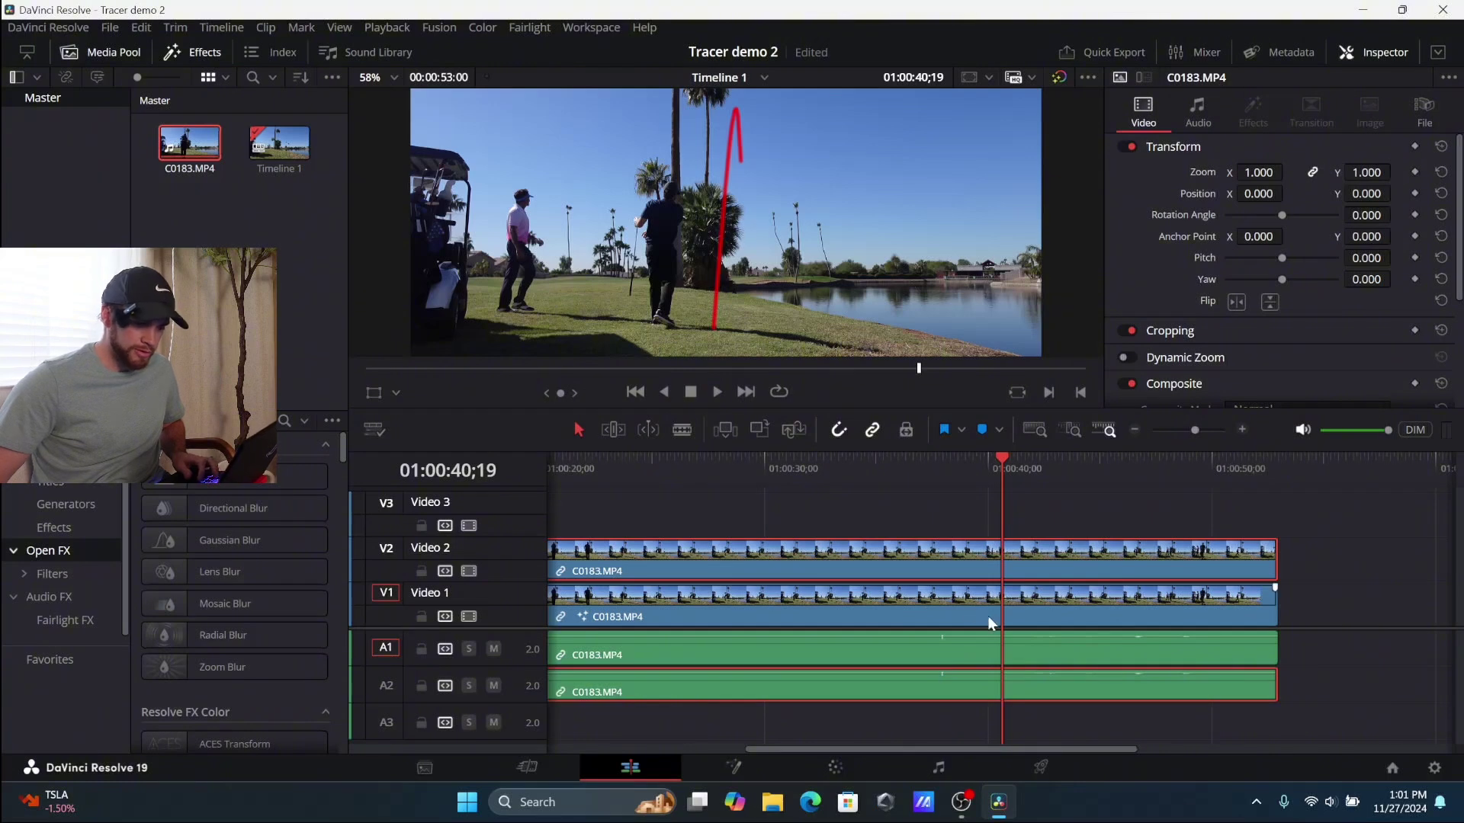
click(872, 477)
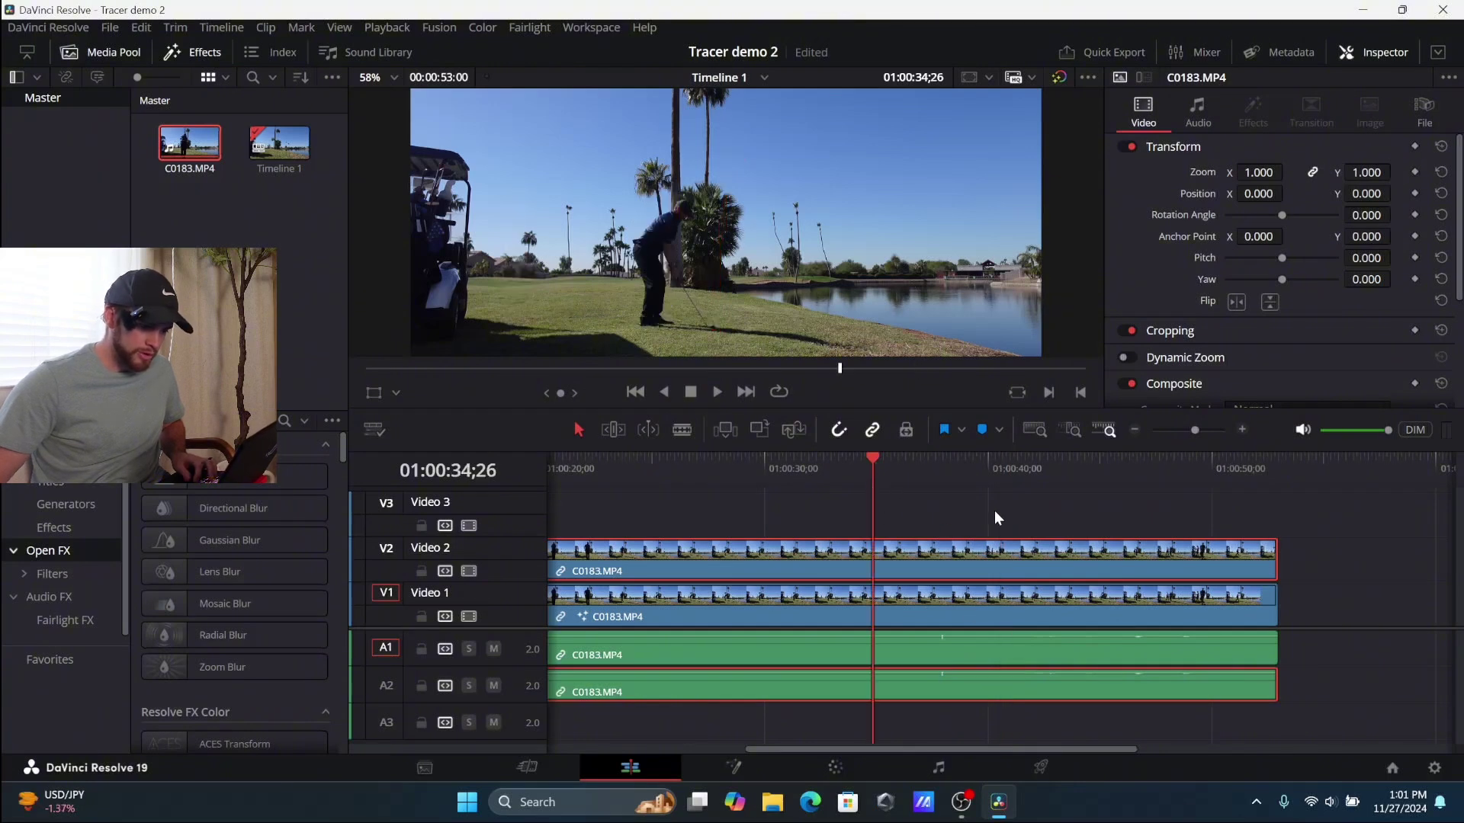
key(space)
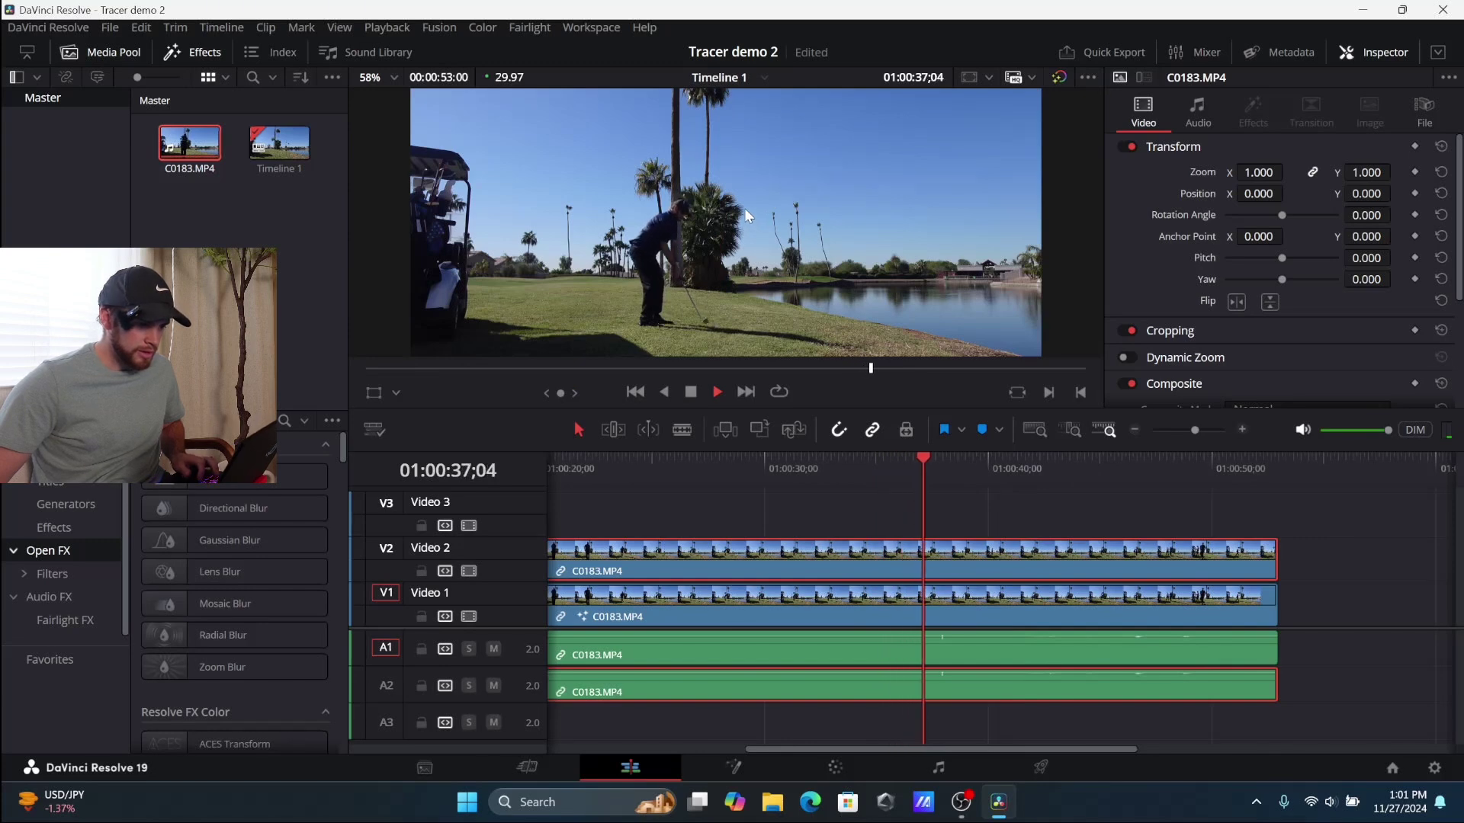
scroll(744, 209, up, 3)
scroll(761, 198, up, 3)
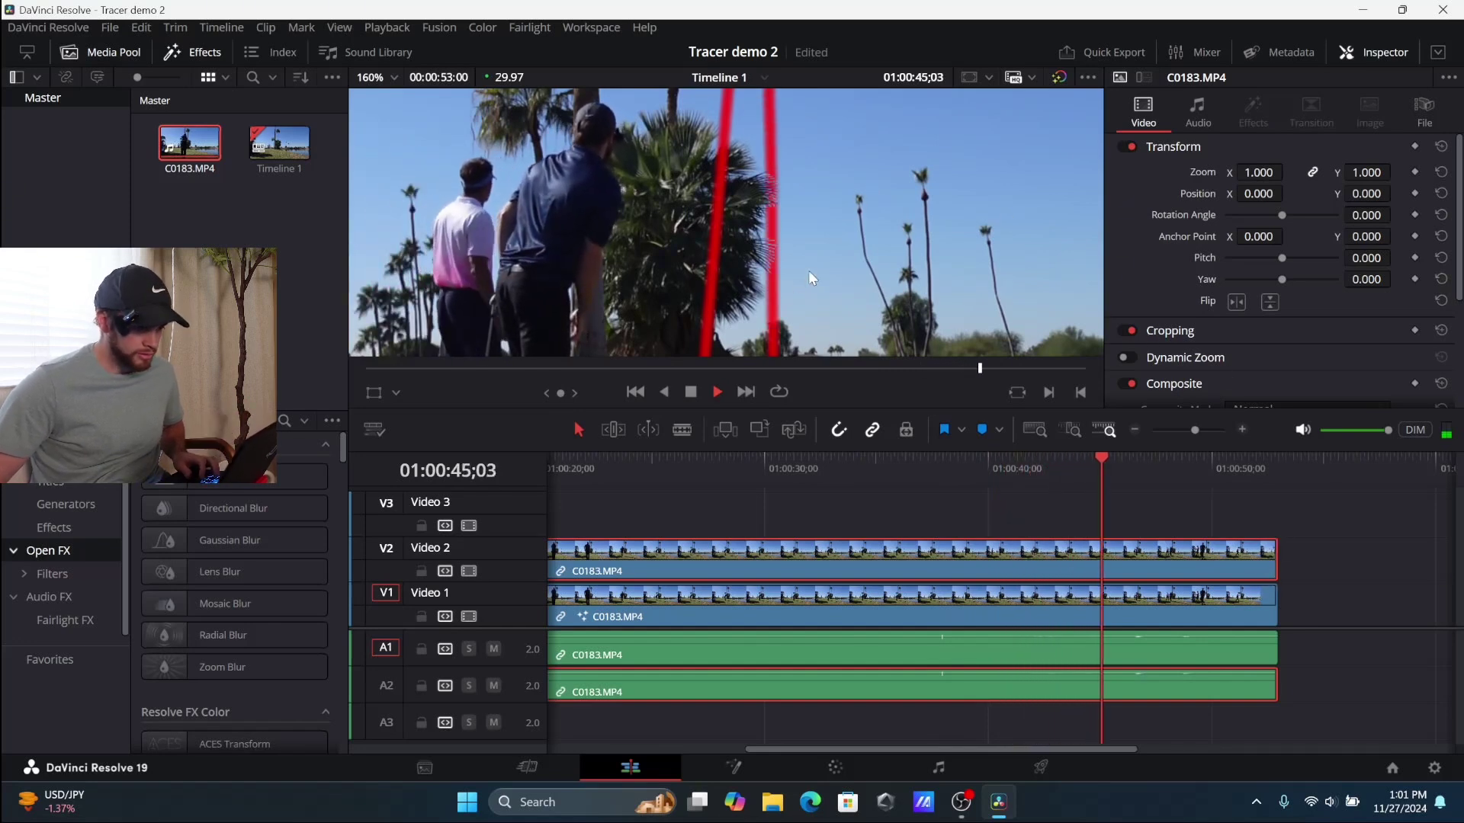
scroll(812, 268, down, 3)
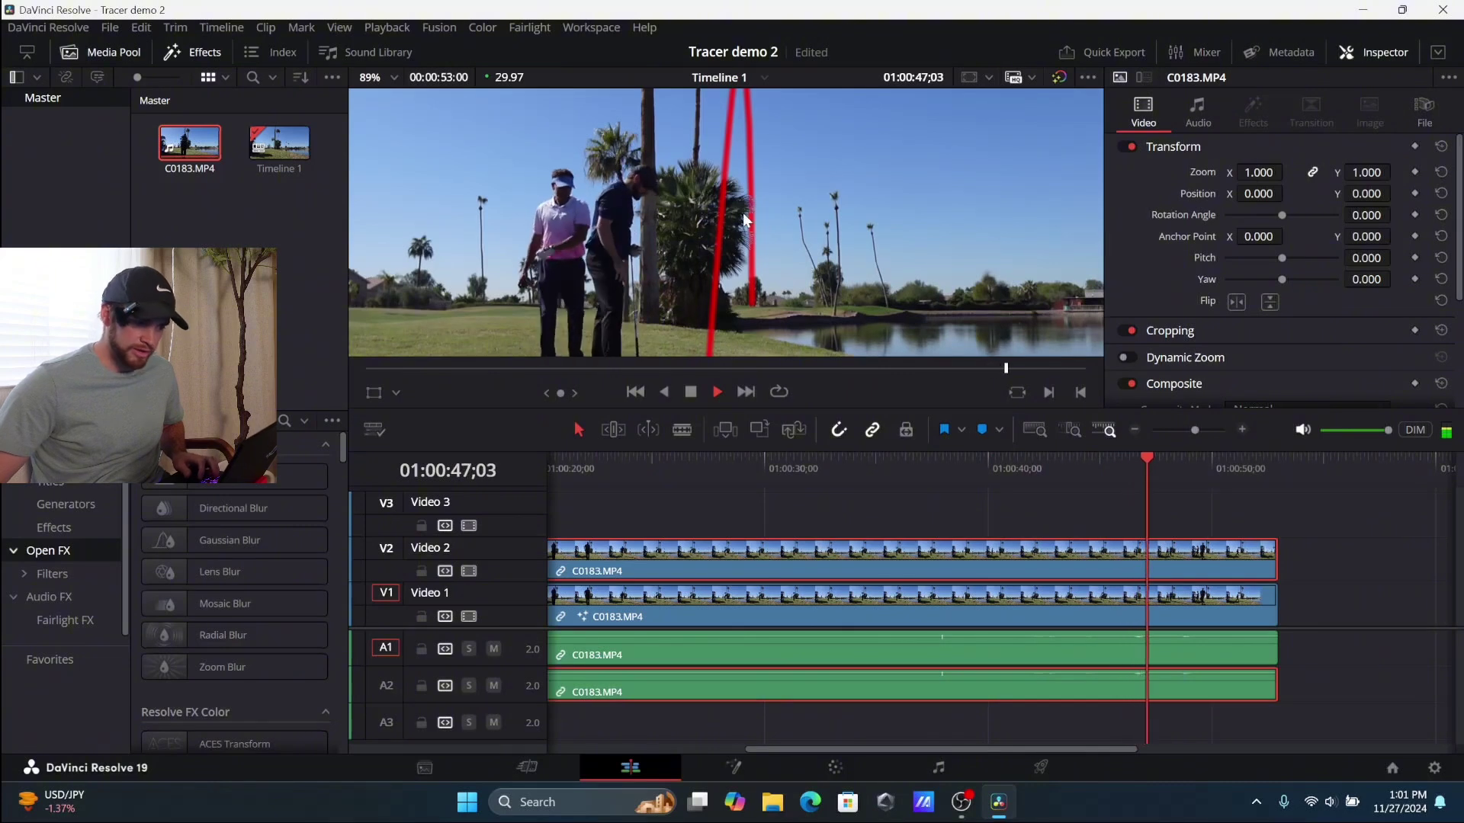
scroll(767, 265, up, 4)
scroll(773, 191, up, 3)
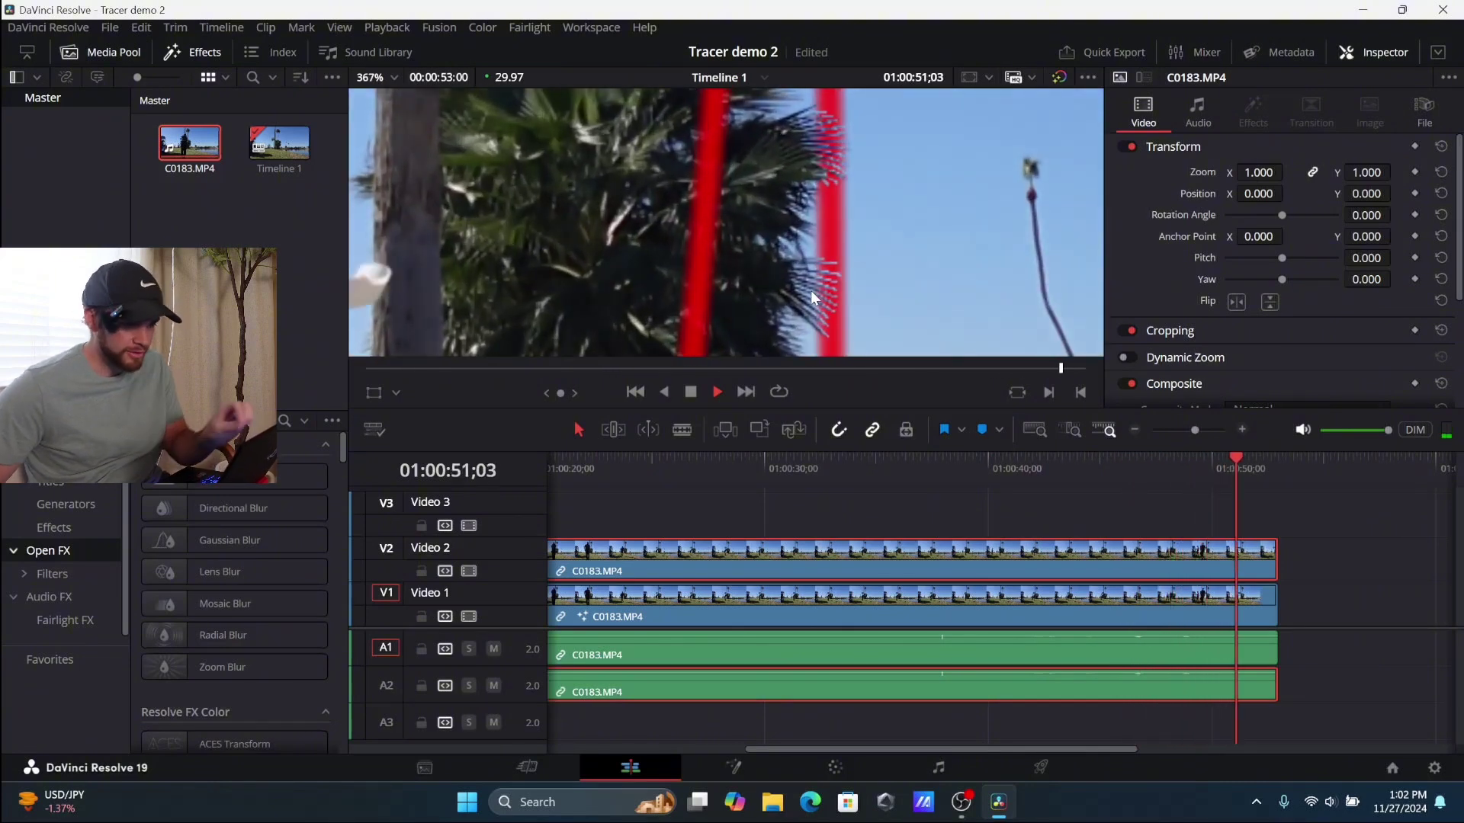
scroll(815, 189, down, 3)
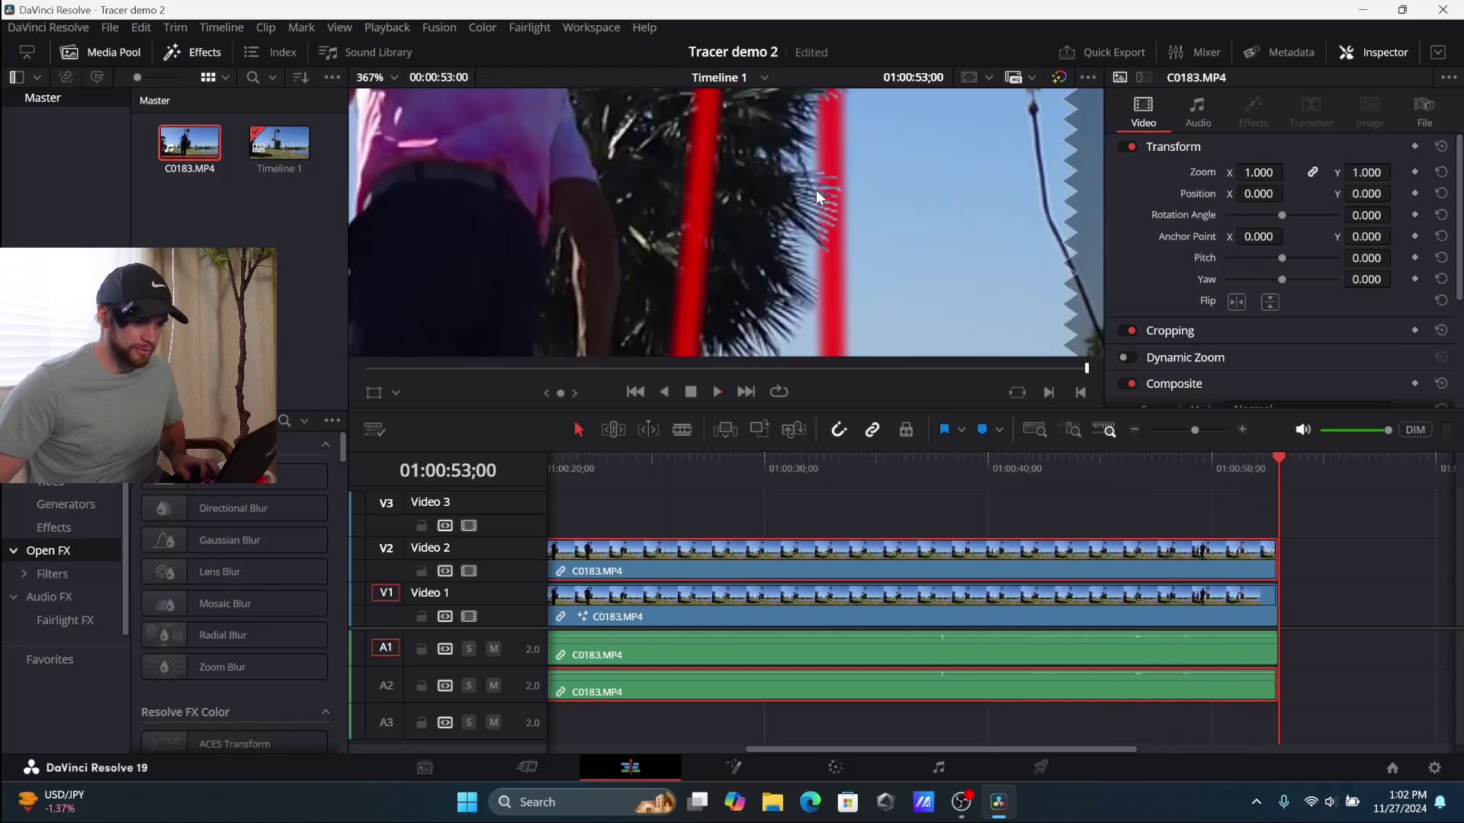
scroll(830, 191, down, 1)
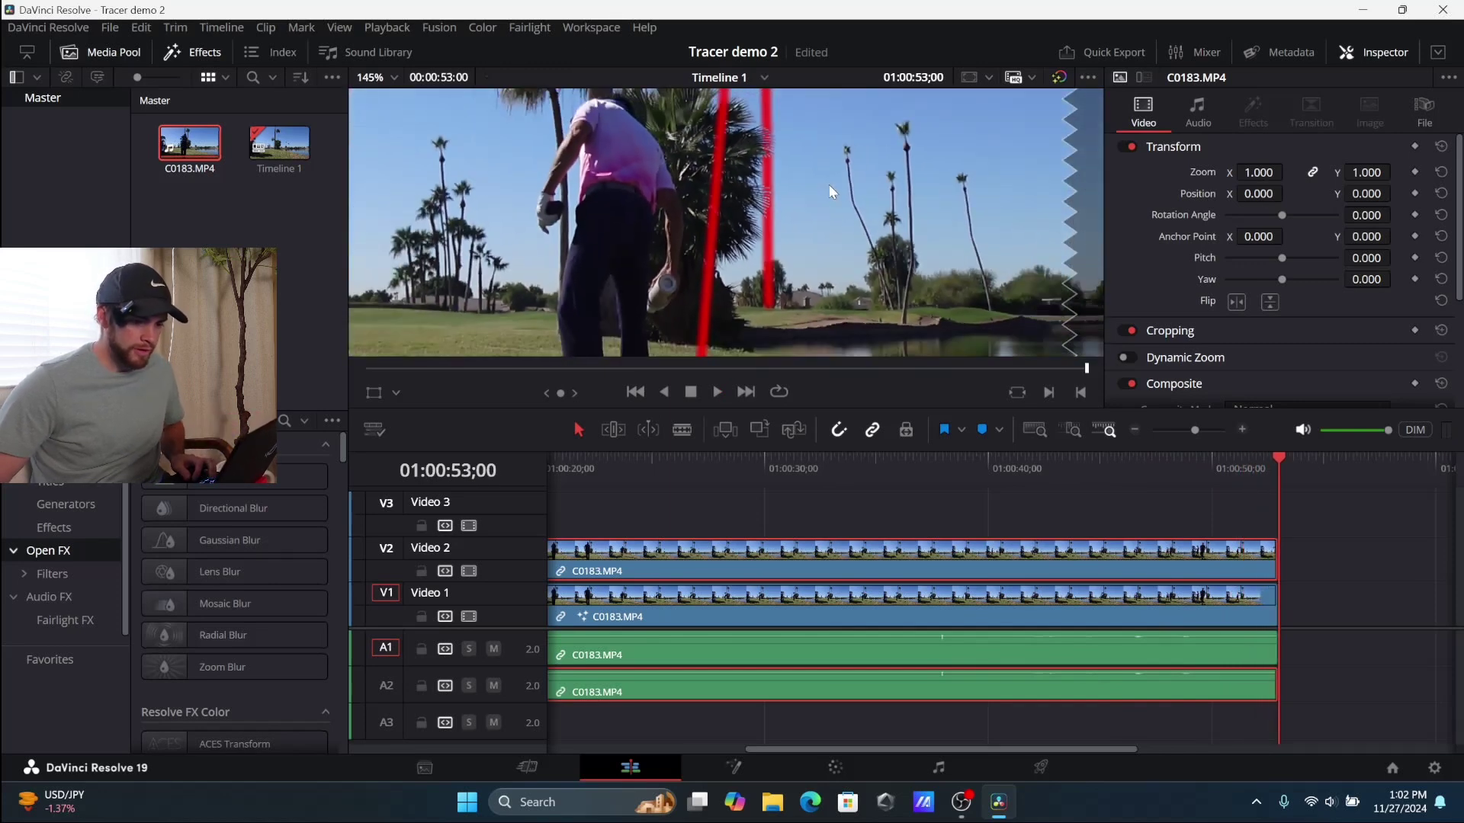
Examine the tracer over the wider frame at 01:00:42;11 and 01:00:49;19 on the edit timeline.
click(1042, 473)
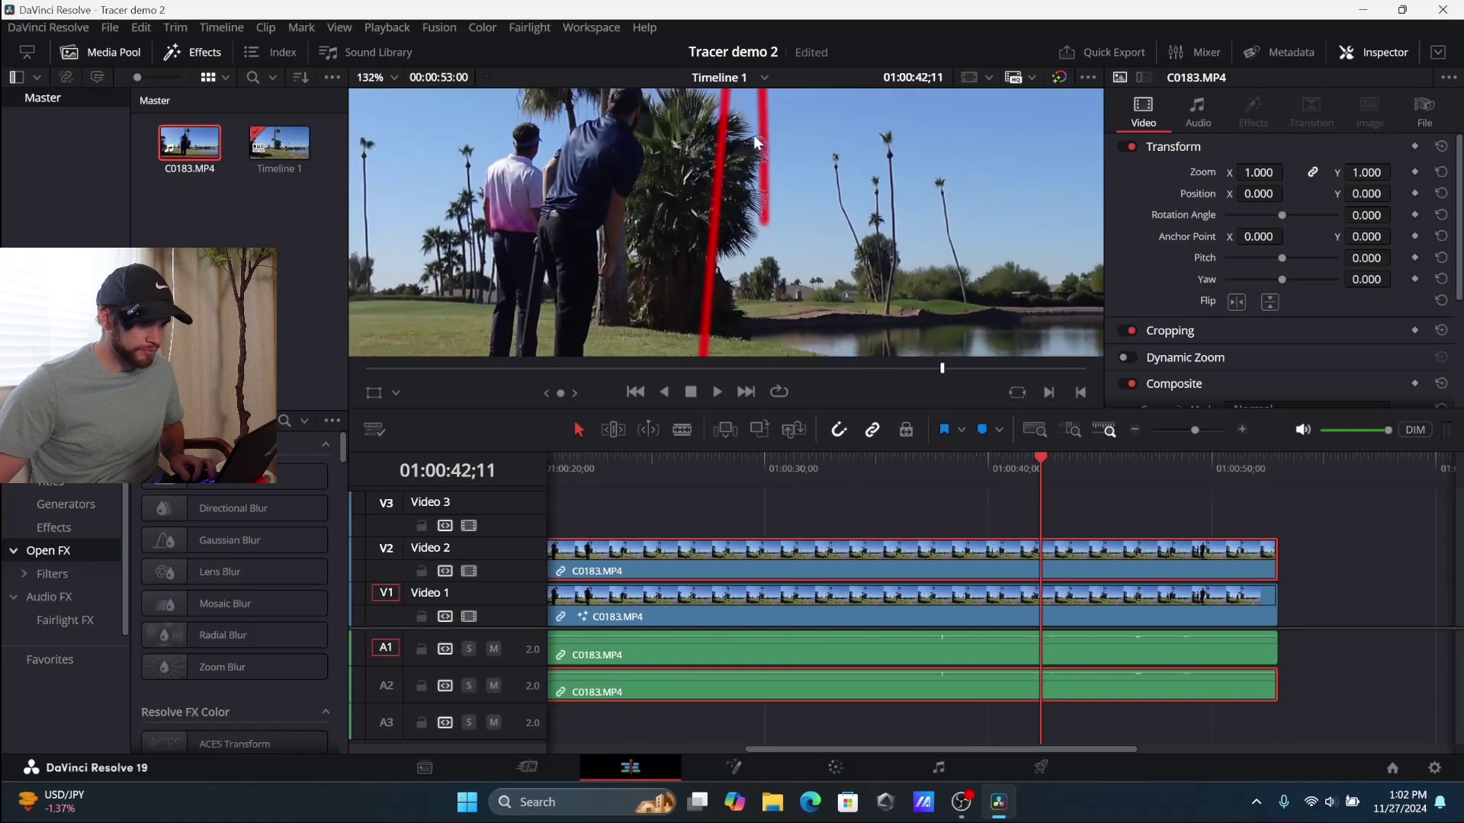
scroll(802, 155, down, 2)
scroll(802, 152, down, 5)
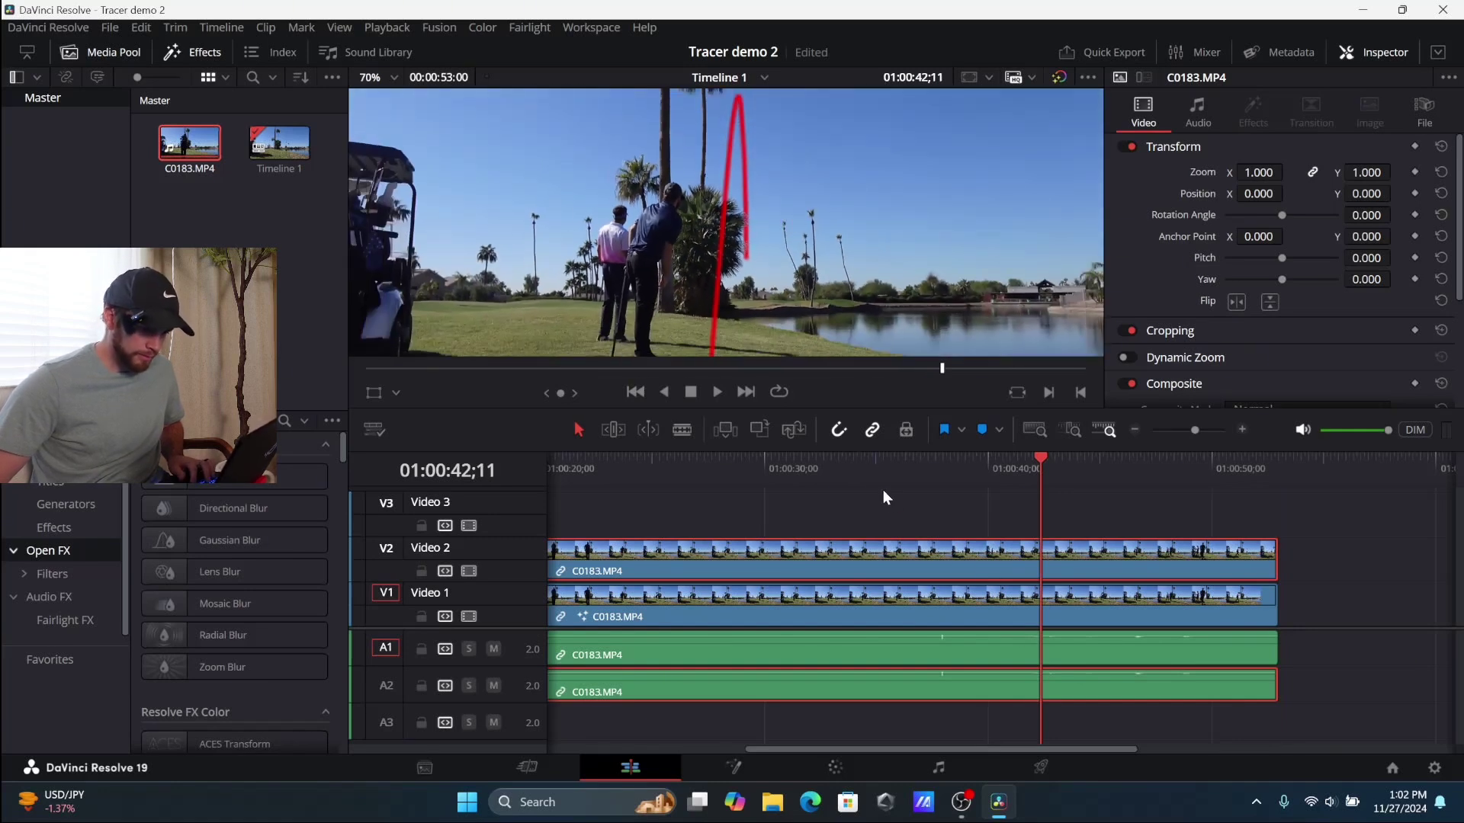
click(873, 463)
click(1203, 464)
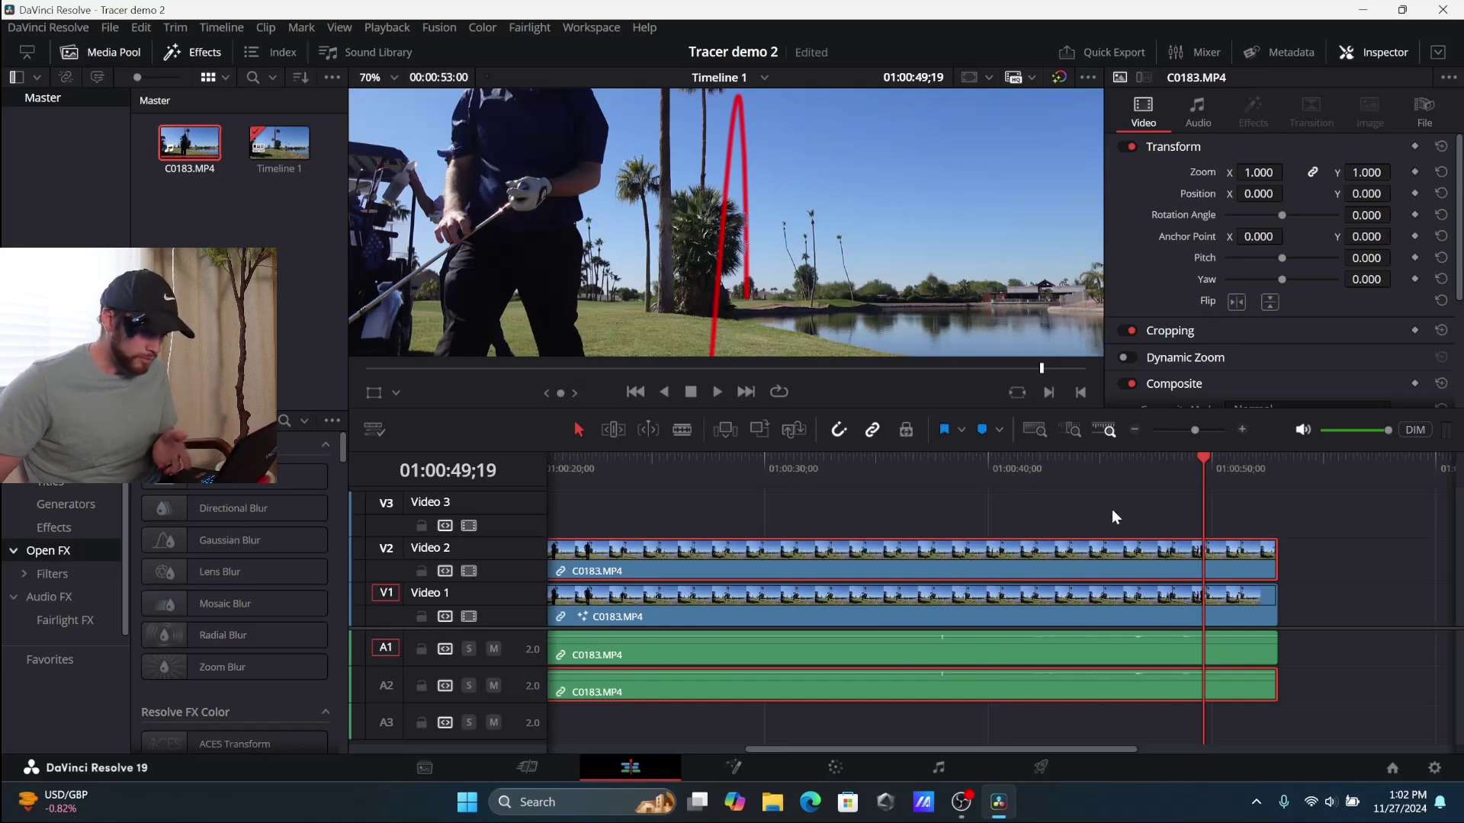
Open the masked Video 2 clip's Fusion composition at frame 1489 and save the project.
click(738, 764)
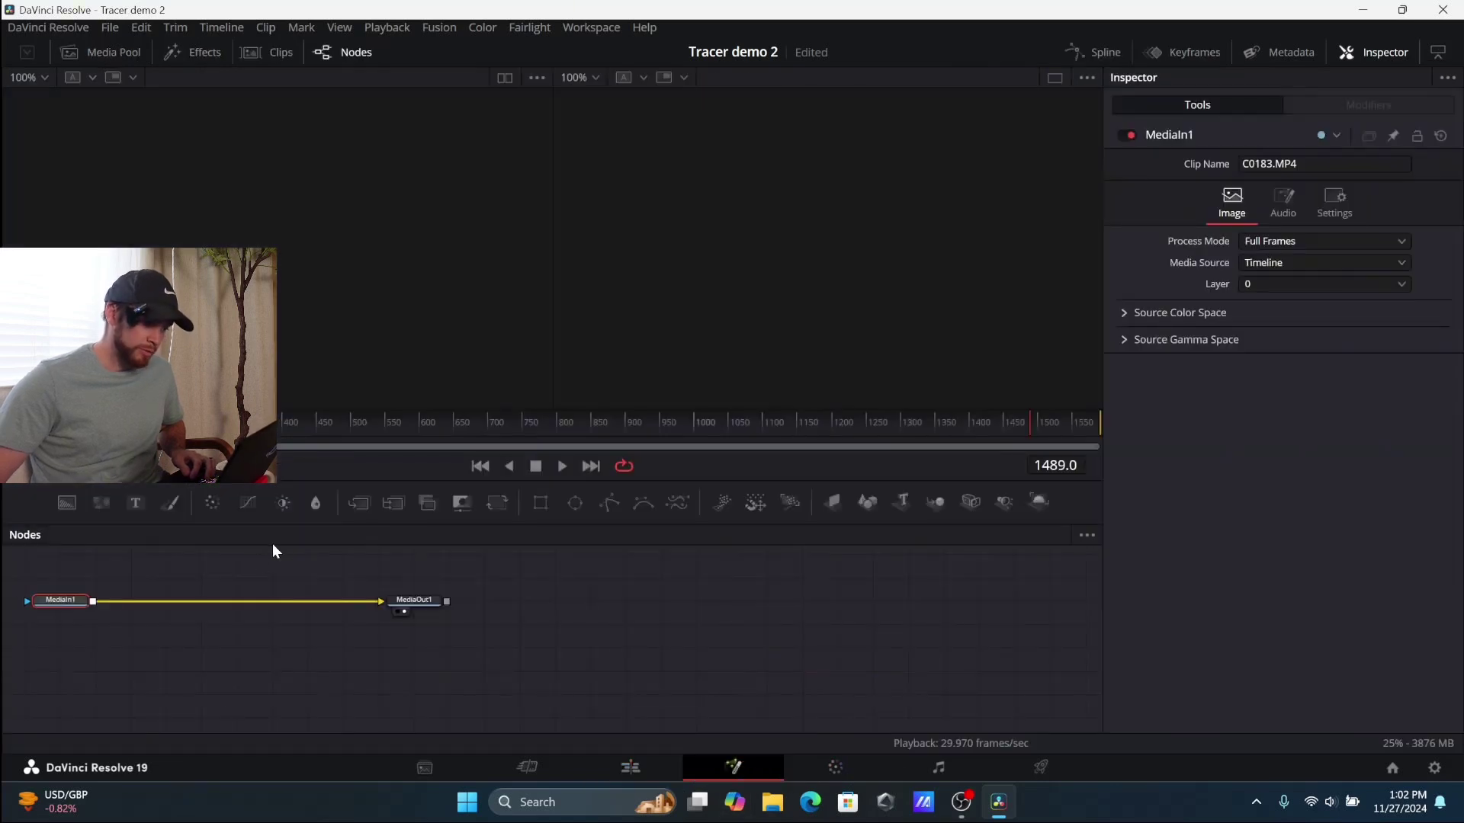
click(624, 770)
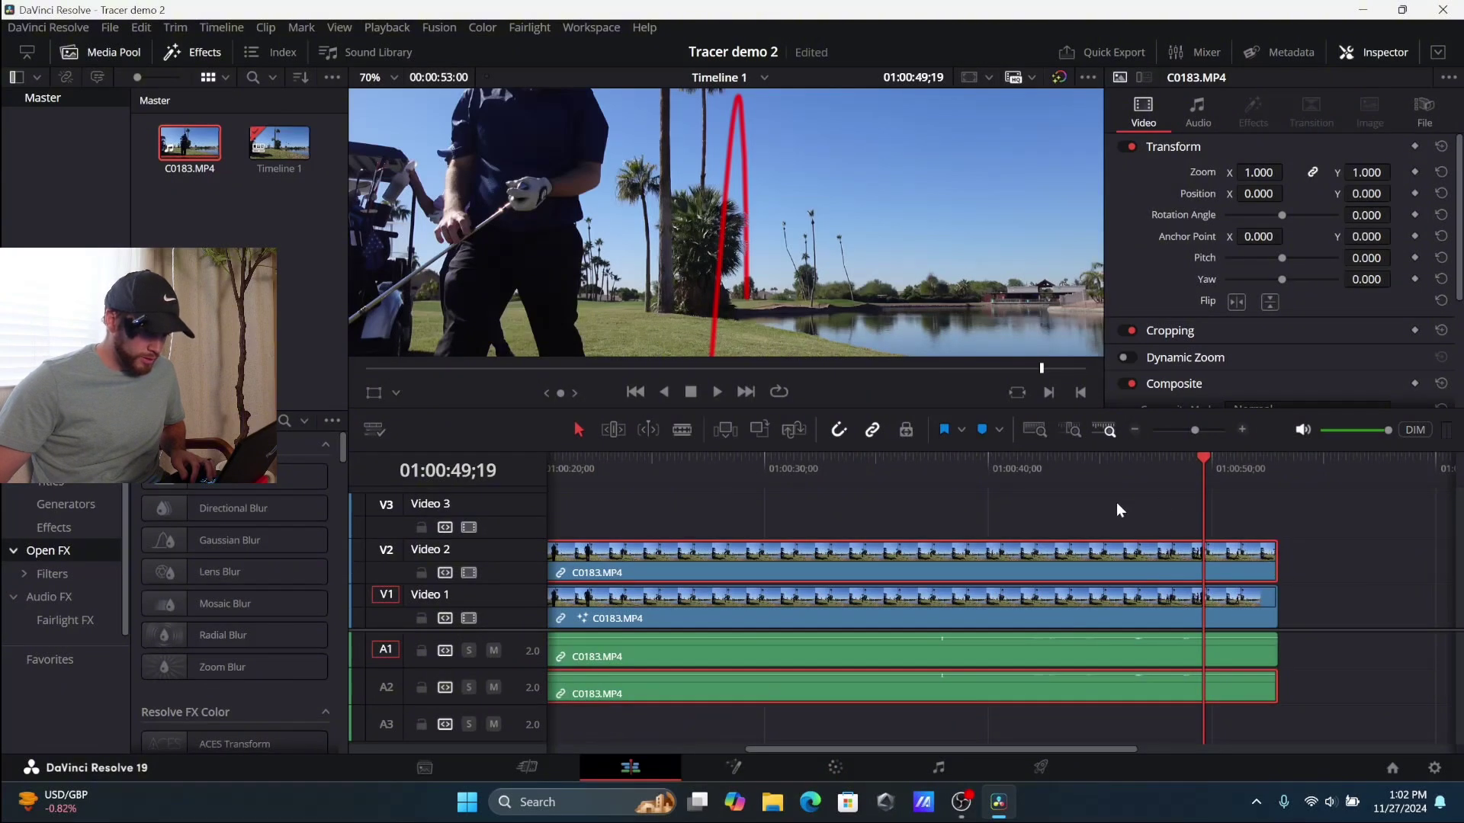
click(739, 767)
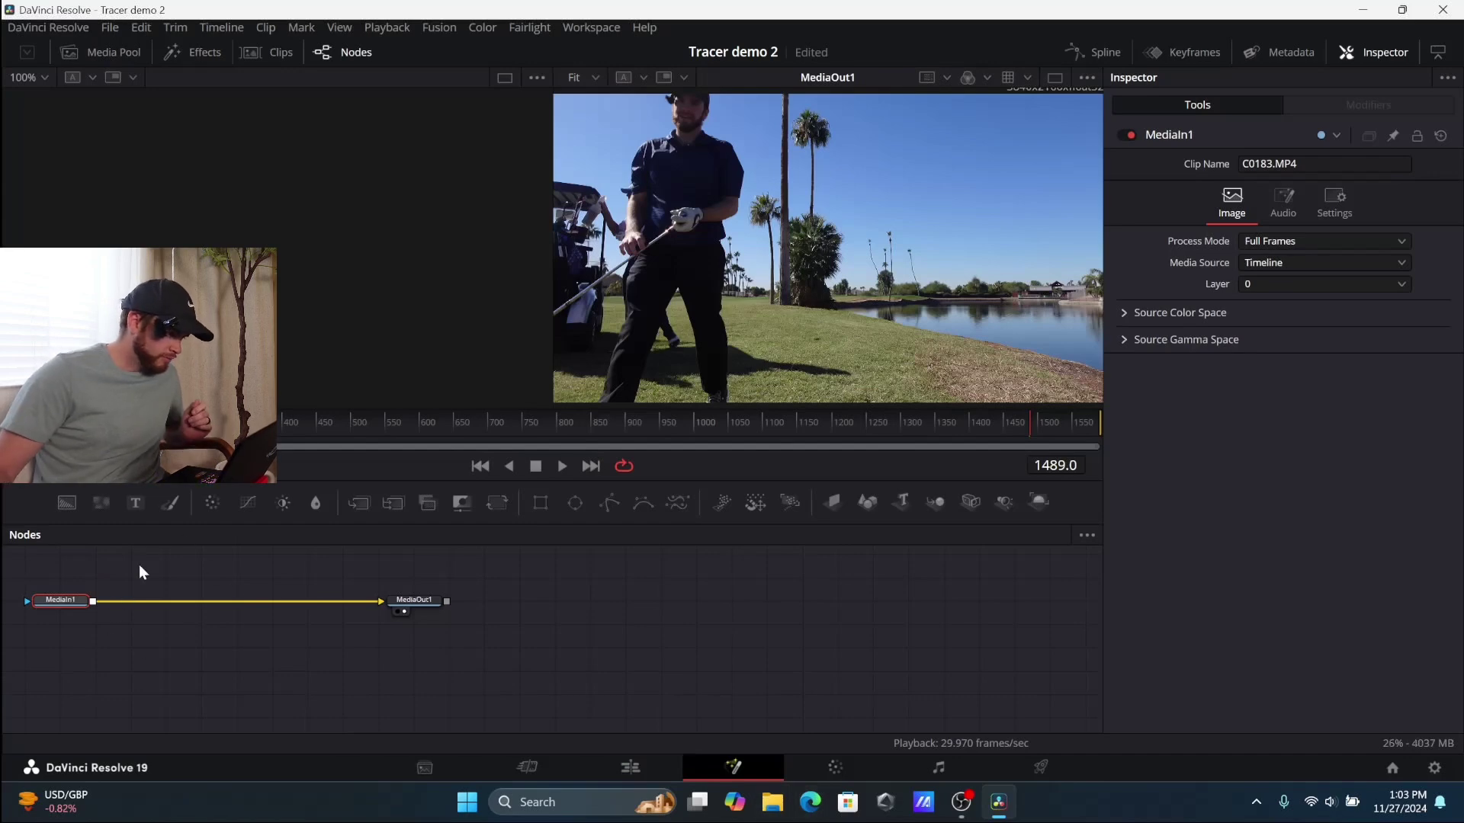
key(ctrl+s)
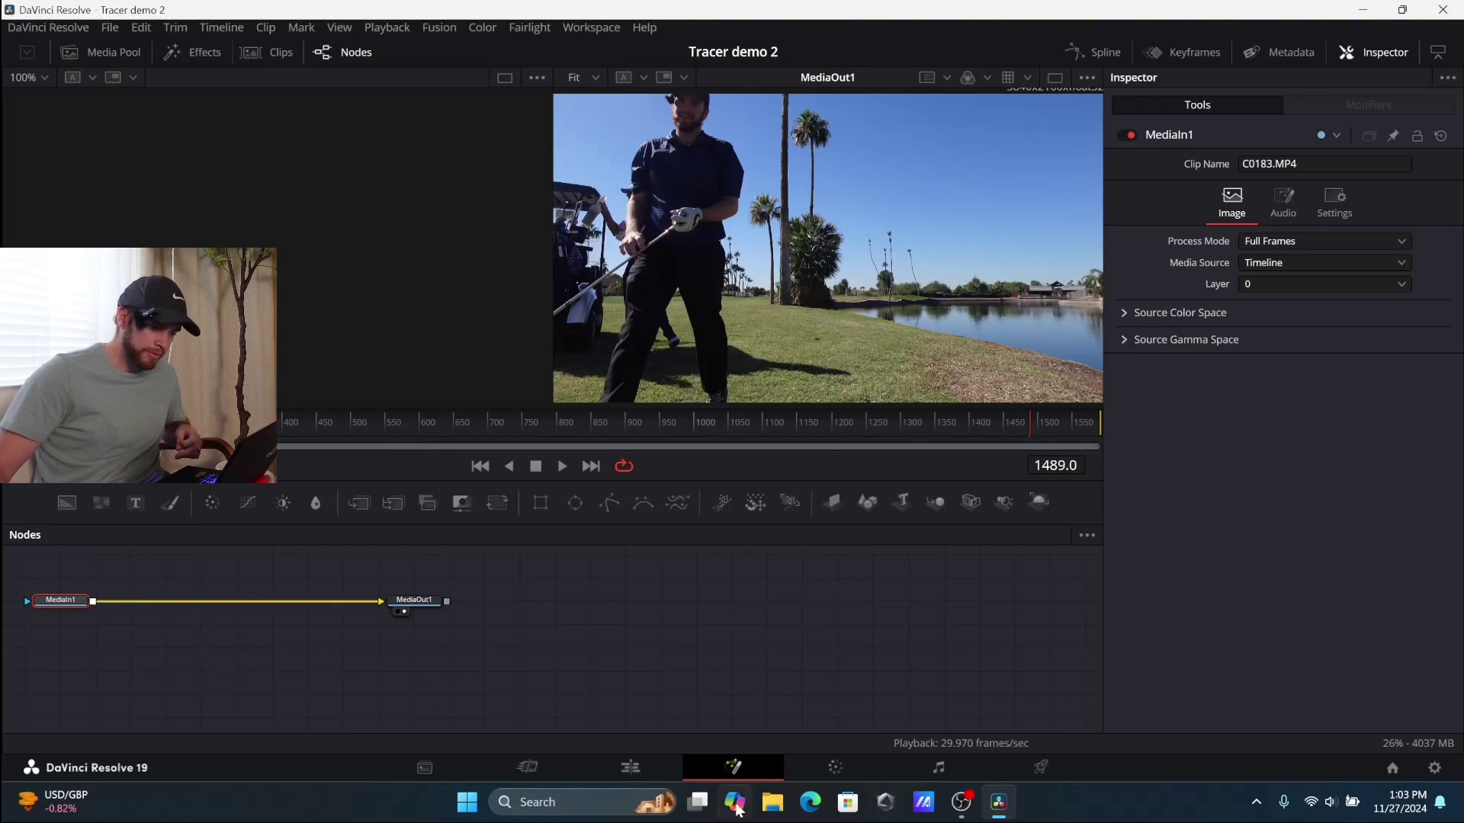
Try trimming the end of the Video 2 clip to 01:00:49;19 to reach the tracer clip's Fusion composition beyond it.
click(639, 768)
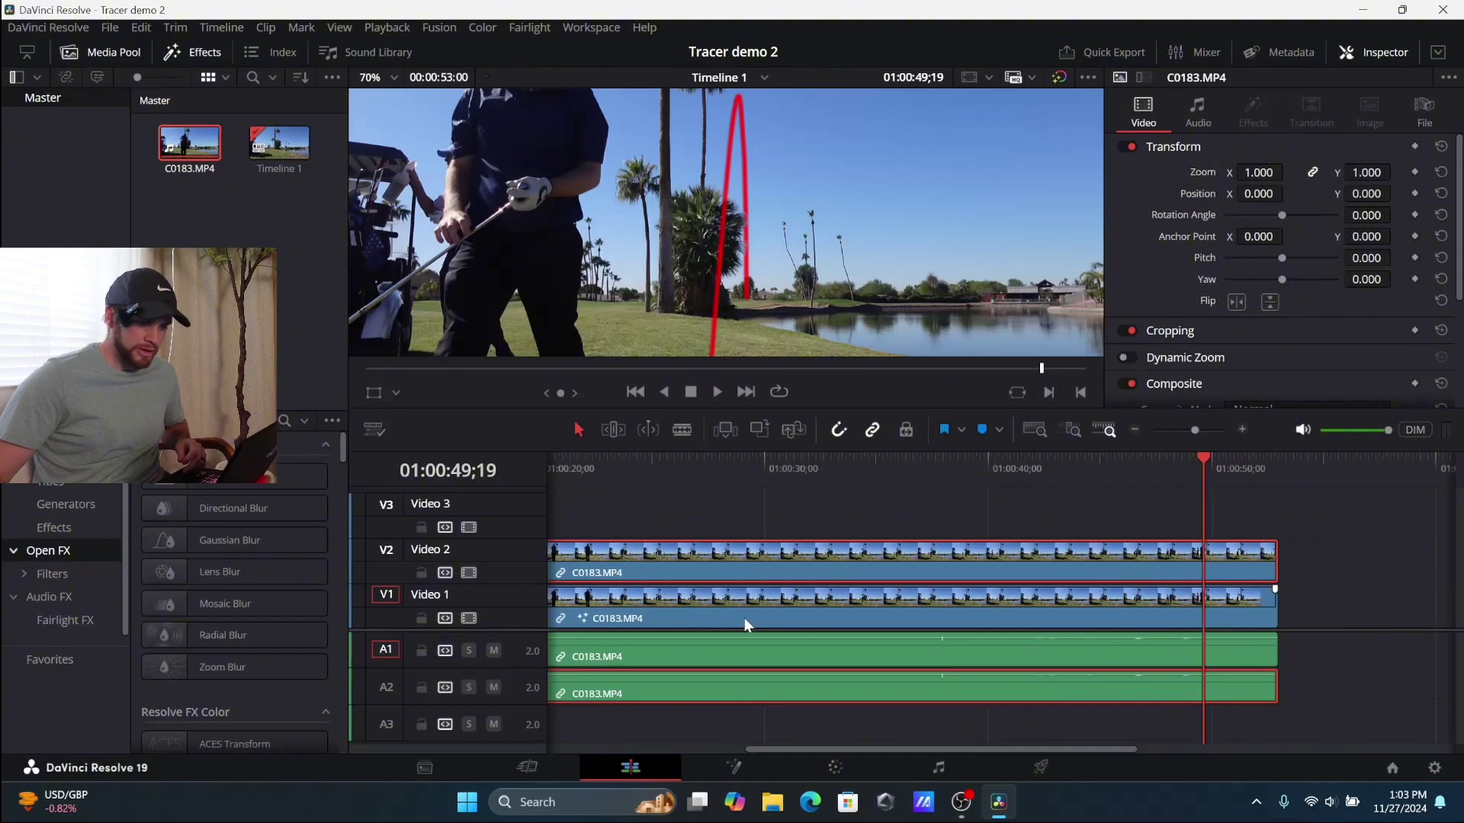
drag(1275, 564, 1203, 561)
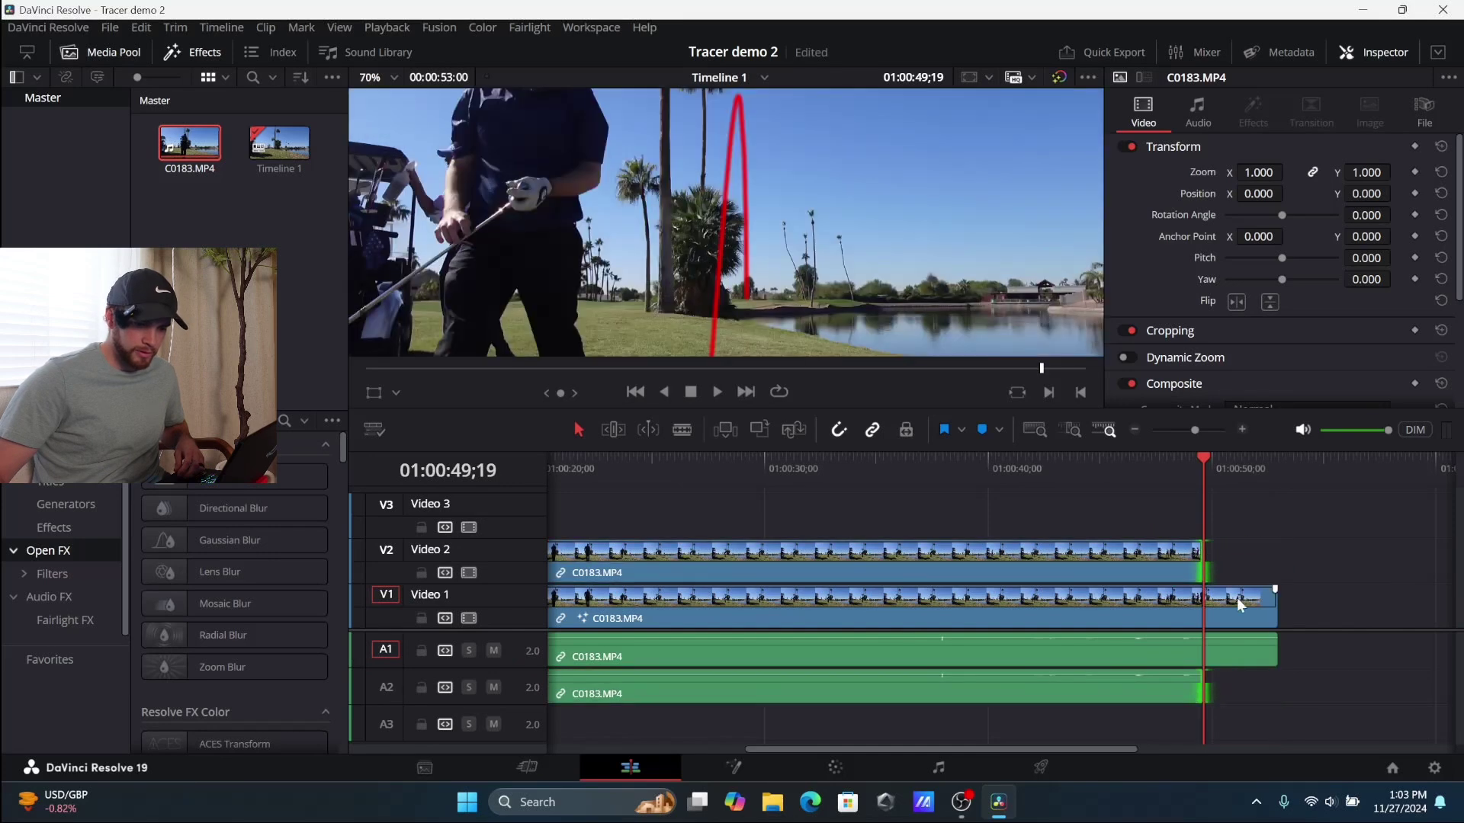
click(1227, 465)
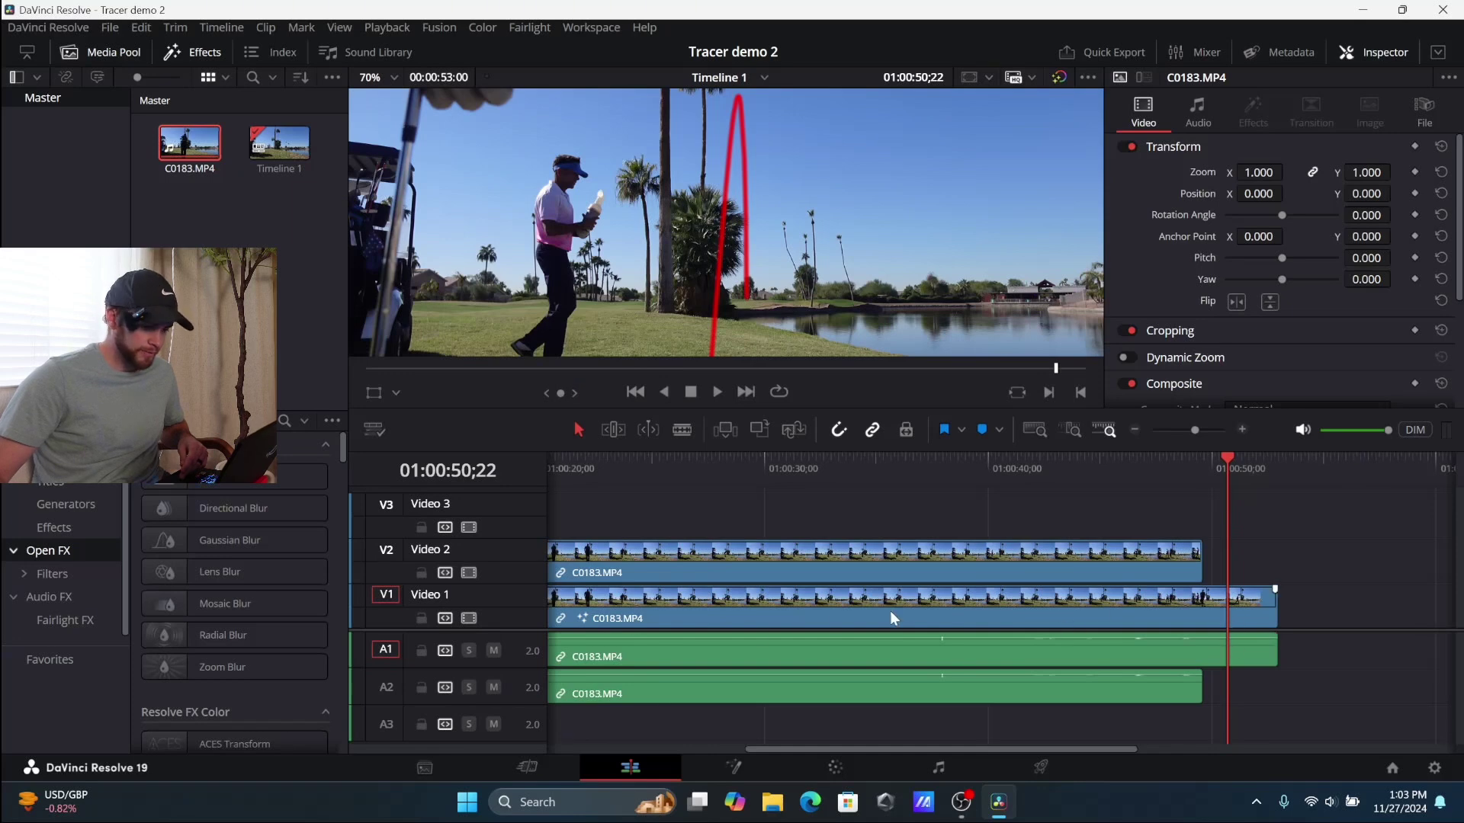
click(721, 770)
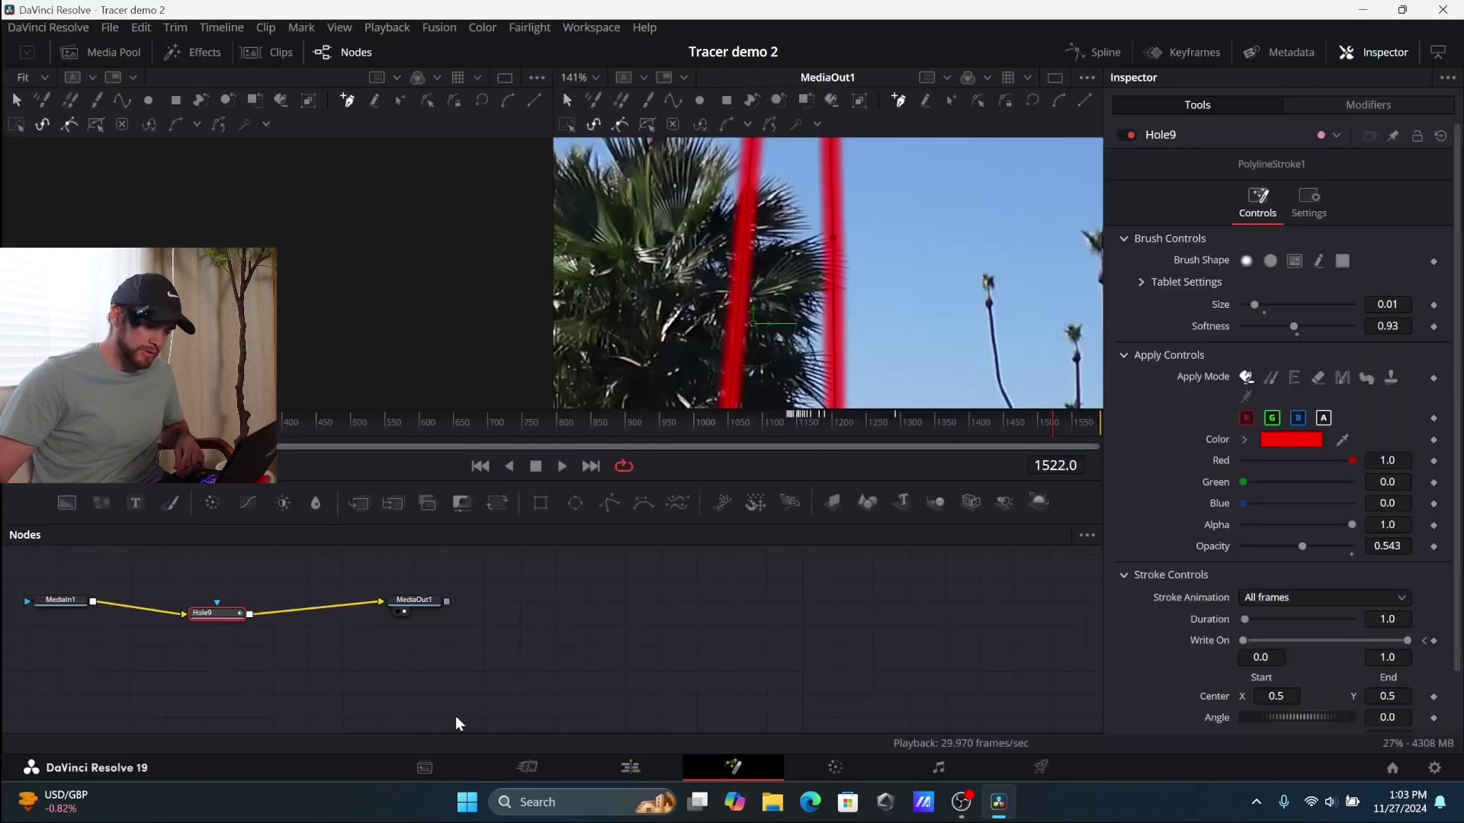
click(630, 767)
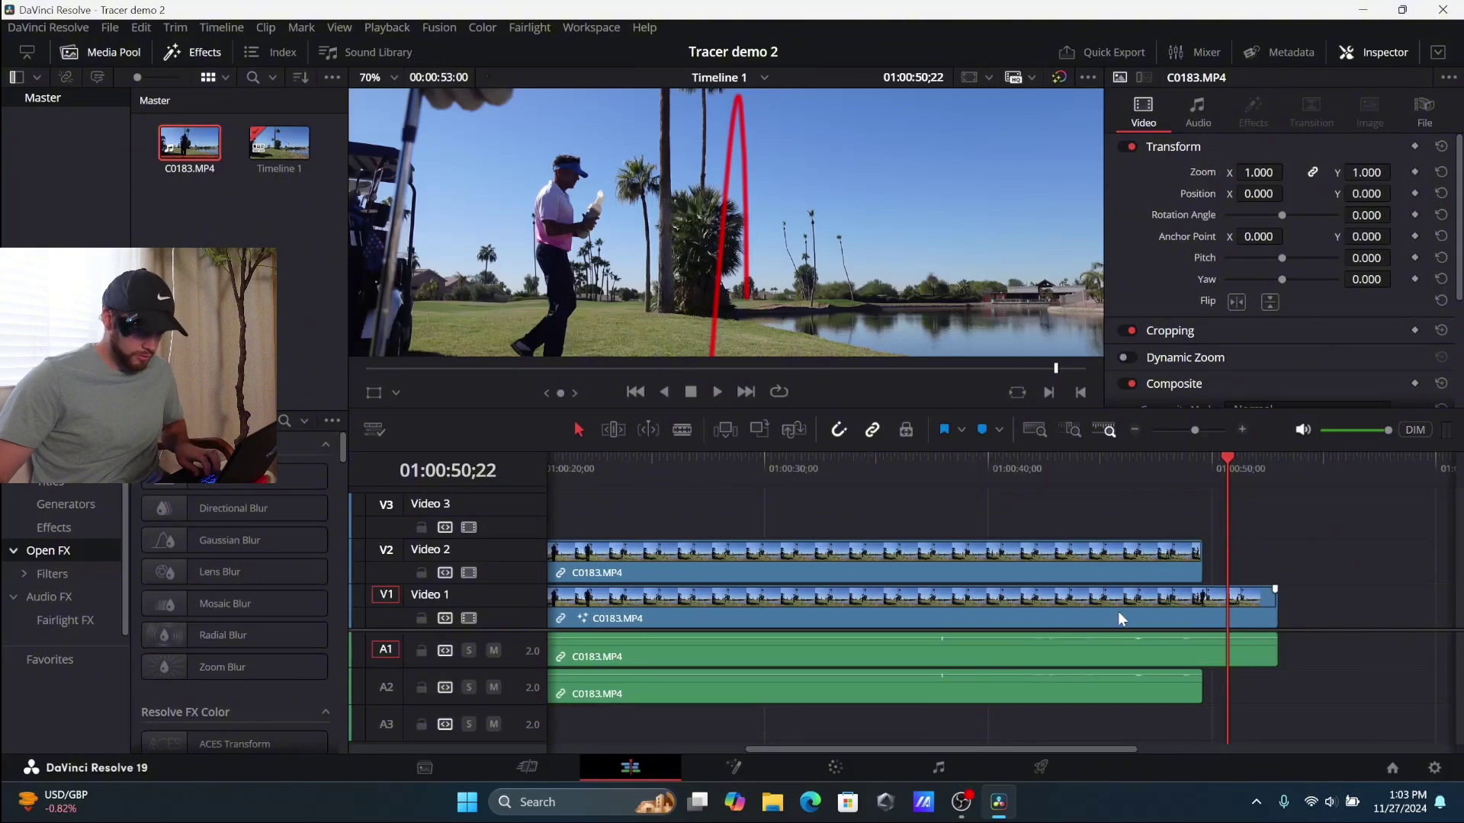
Move the tracer clip from Video 1 to Video 3 and open its Fusion composition with the keyframes shown.
drag(1117, 612, 1113, 532)
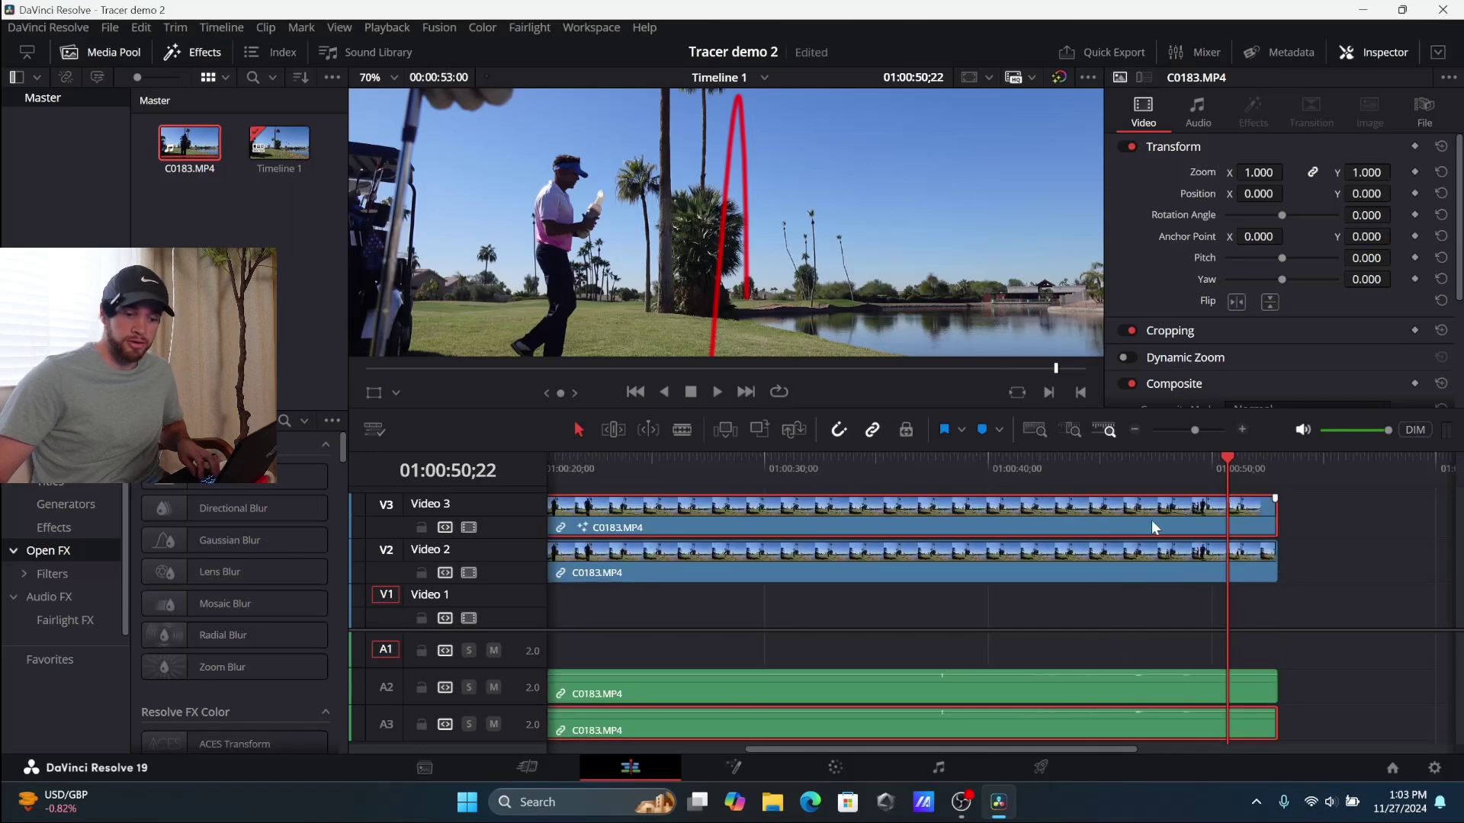
click(720, 765)
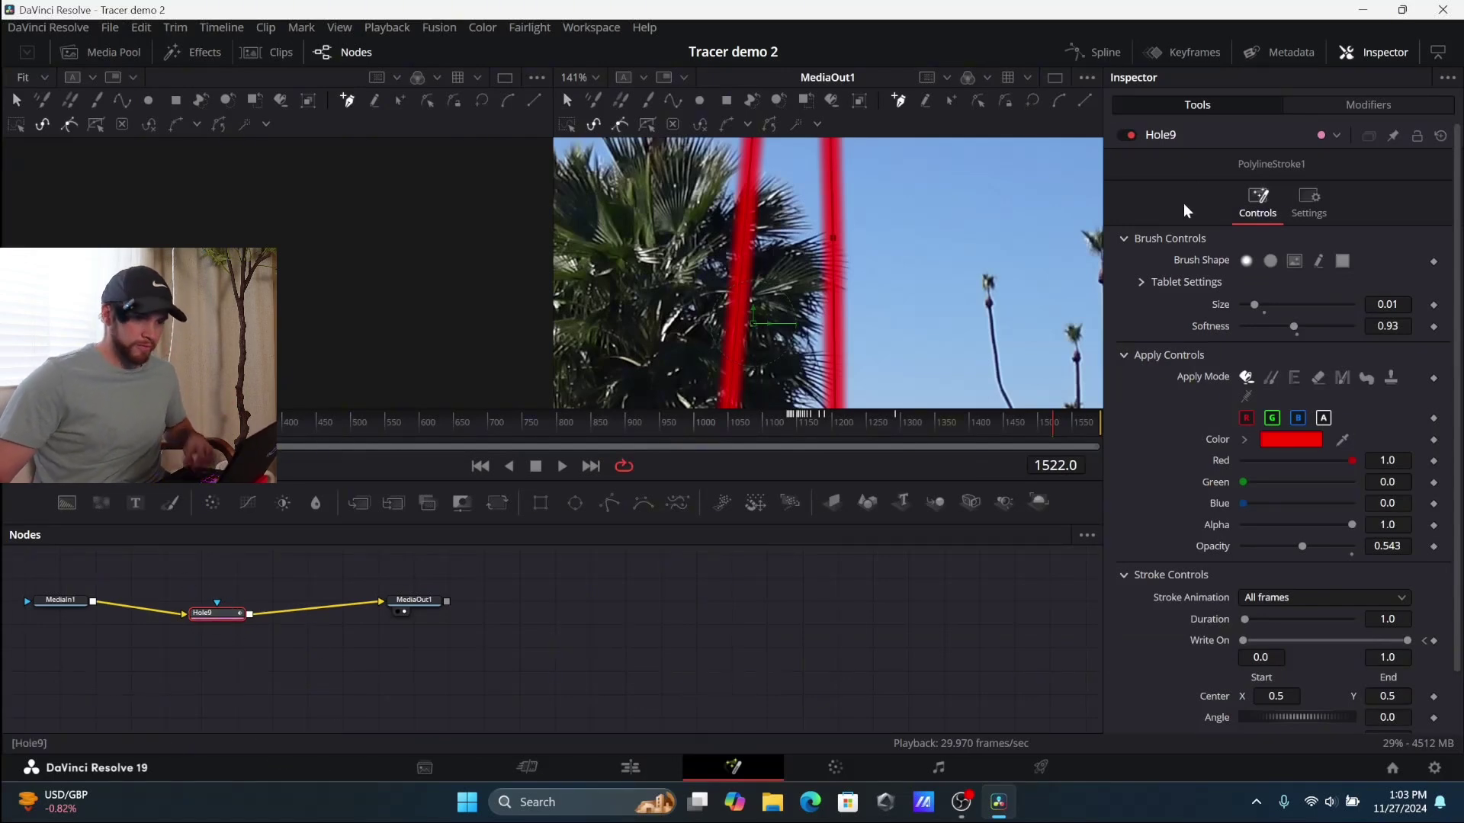
click(1210, 54)
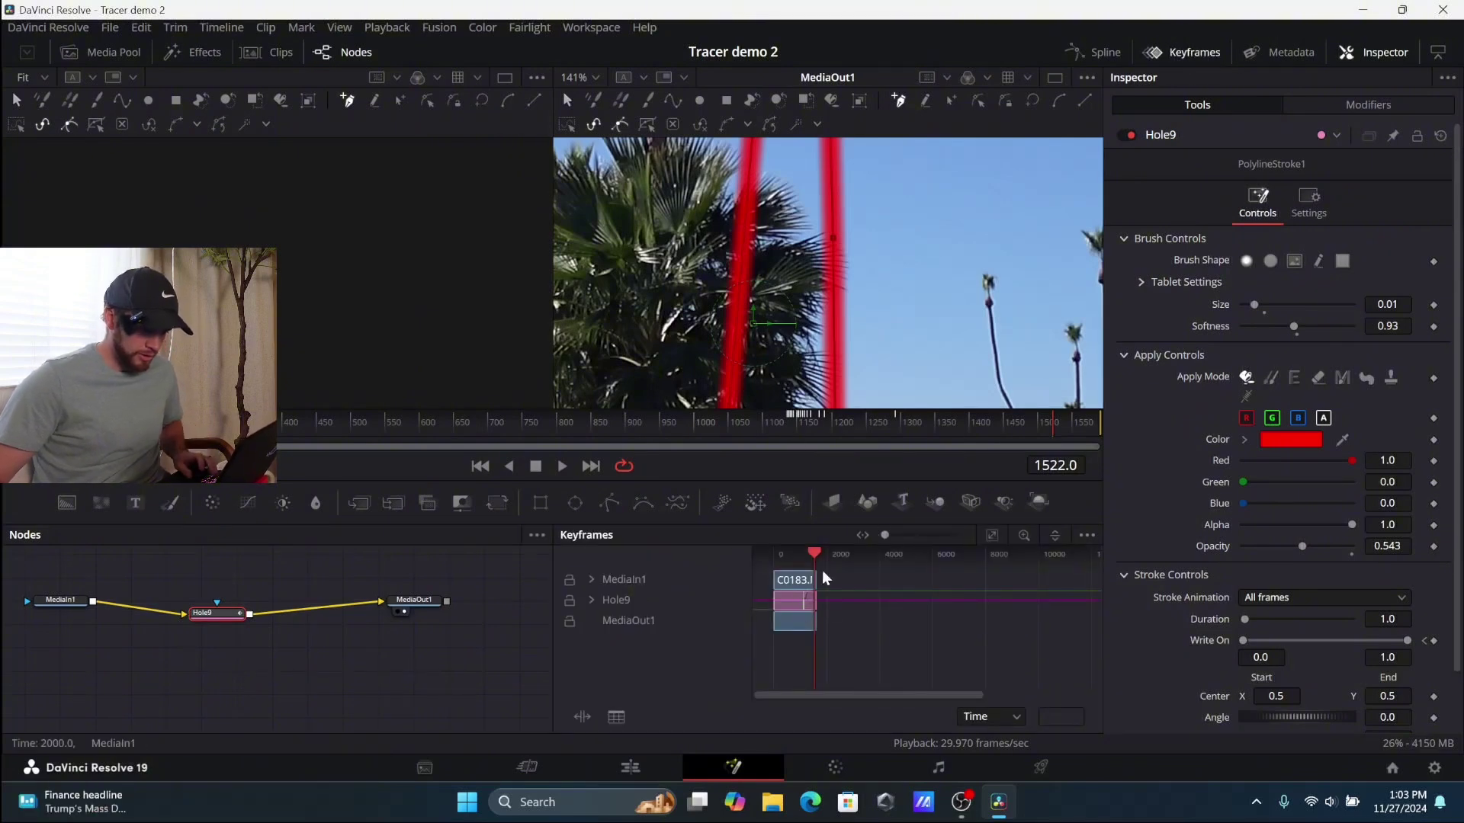
Go to frame 1516 and shorten the Hole9 paint node's keyframe range so that it ends there.
scroll(801, 602, up, 4)
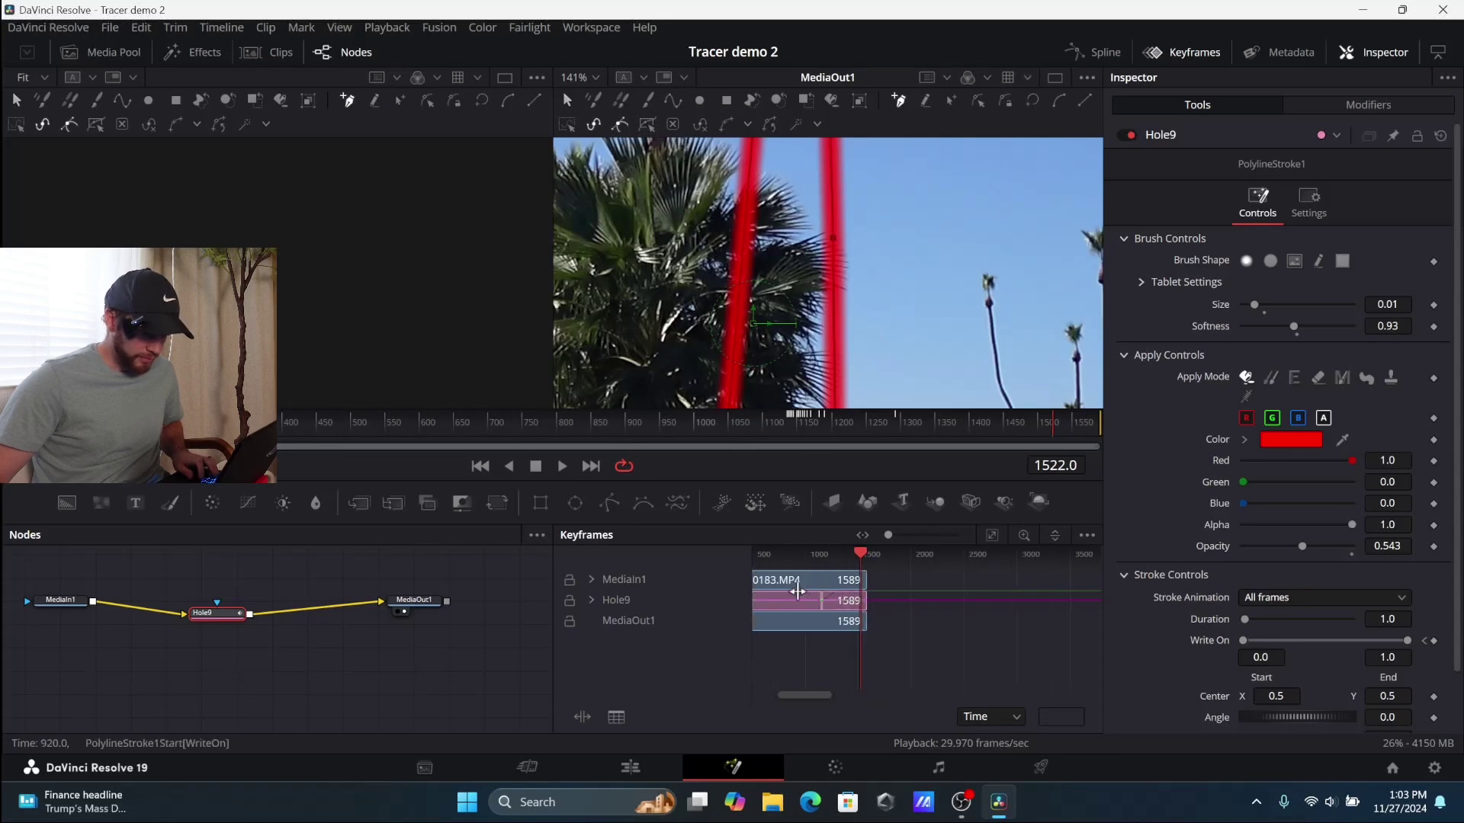
scroll(932, 591, up, 3)
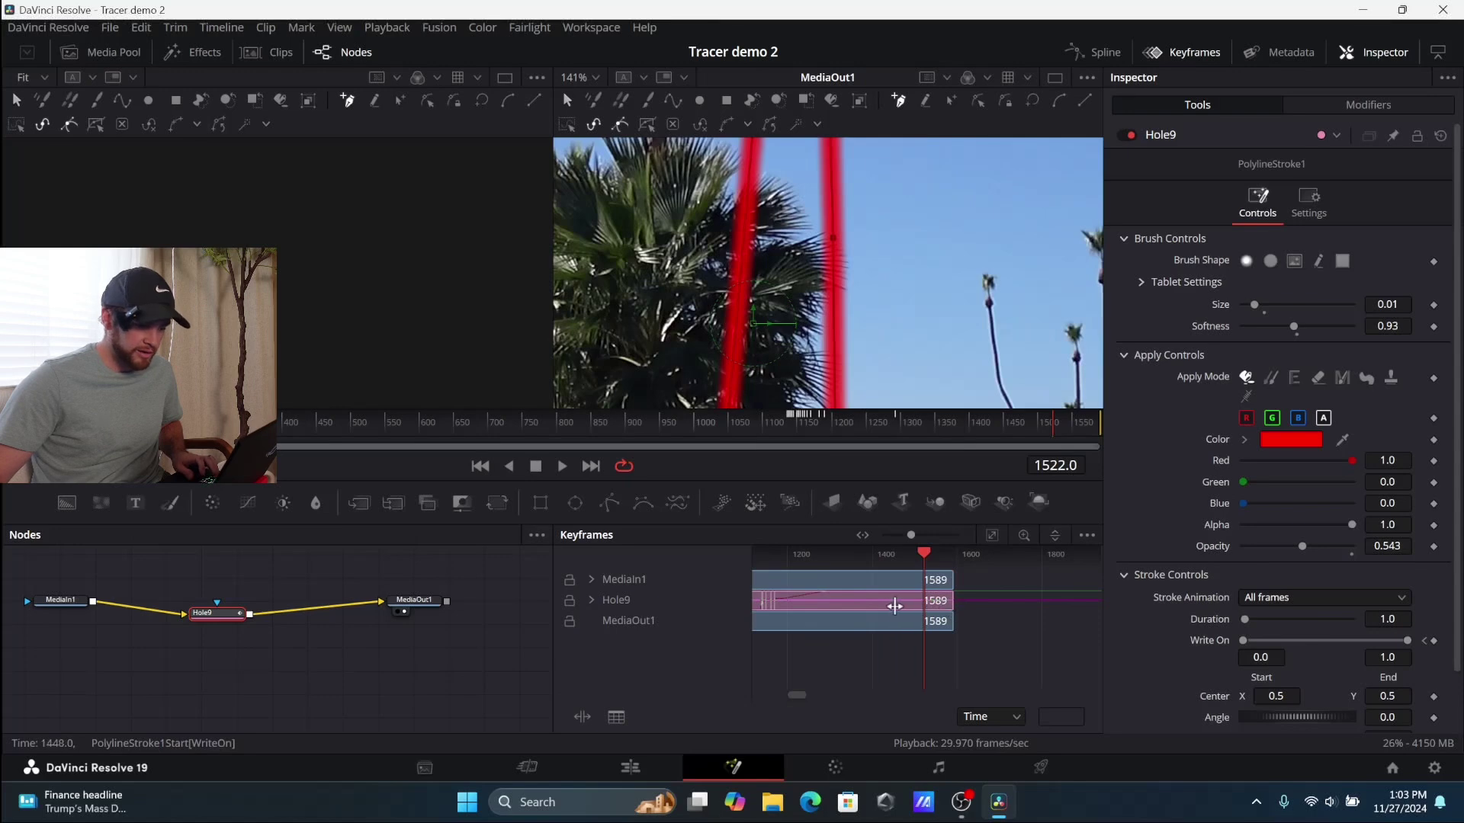
scroll(894, 606, down, 6)
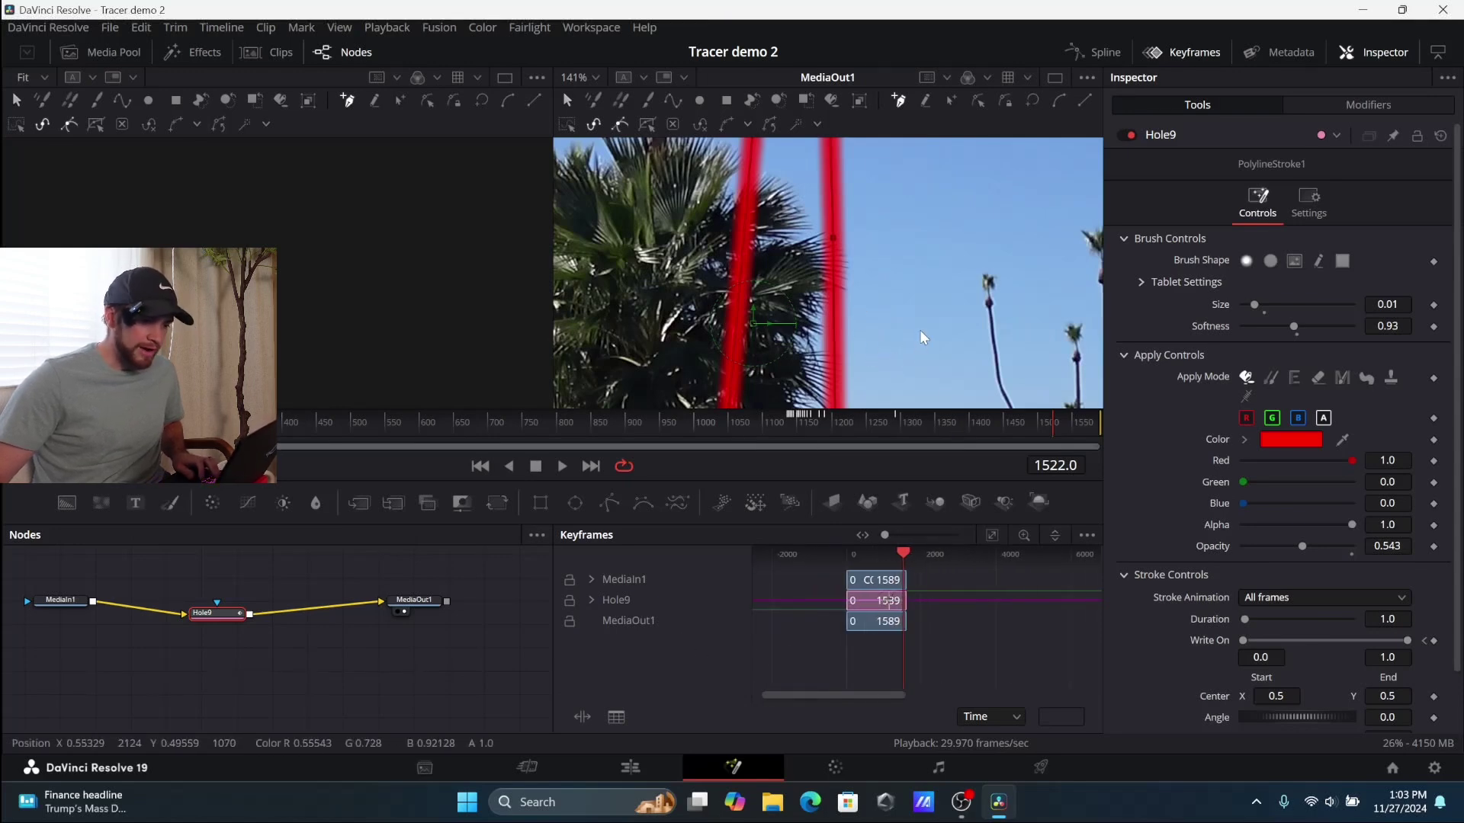
scroll(924, 337, down, 6)
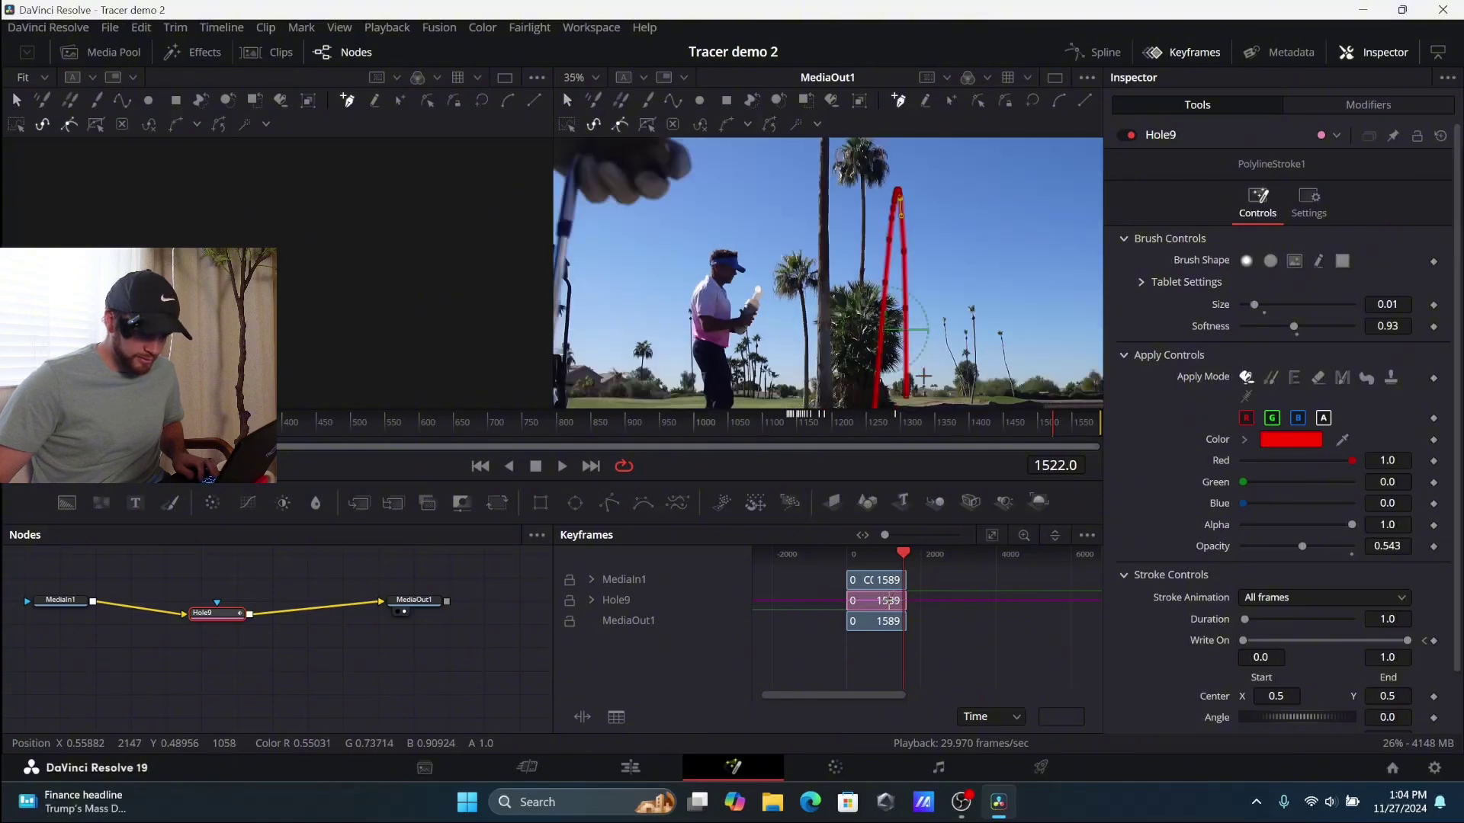
drag(1054, 434, 1051, 432)
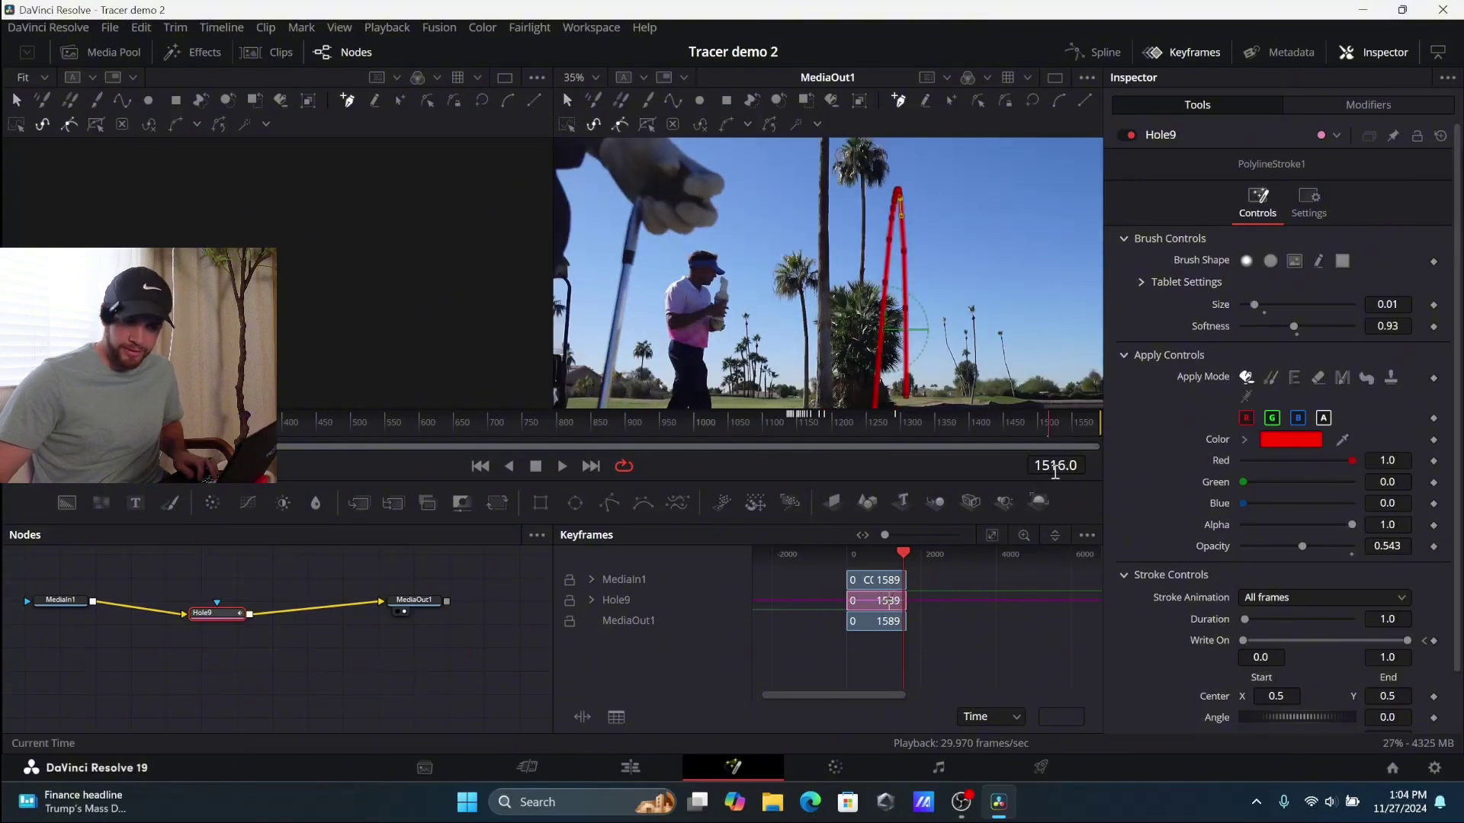
scroll(899, 600, up, 5)
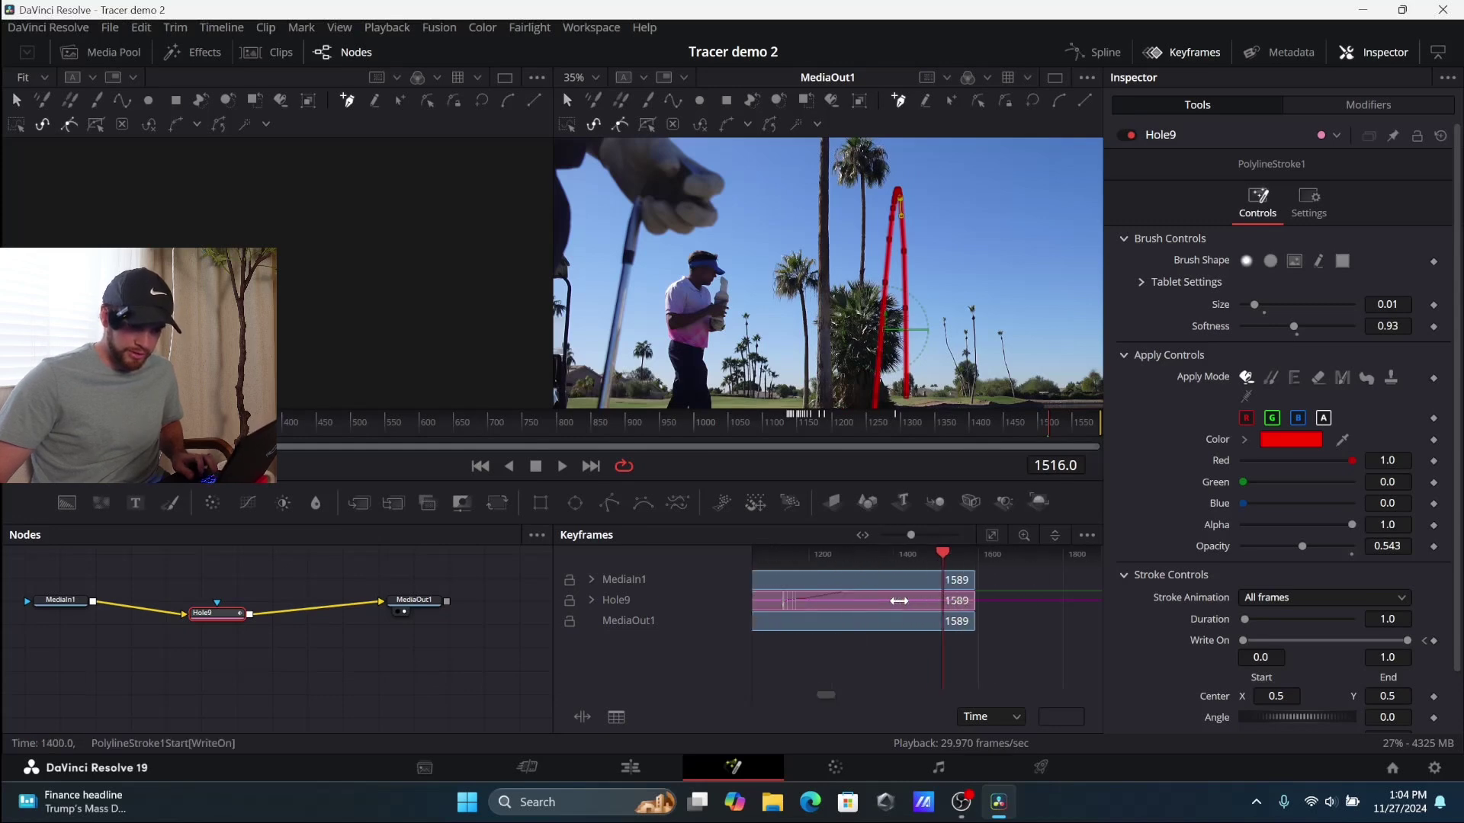
scroll(991, 608, up, 5)
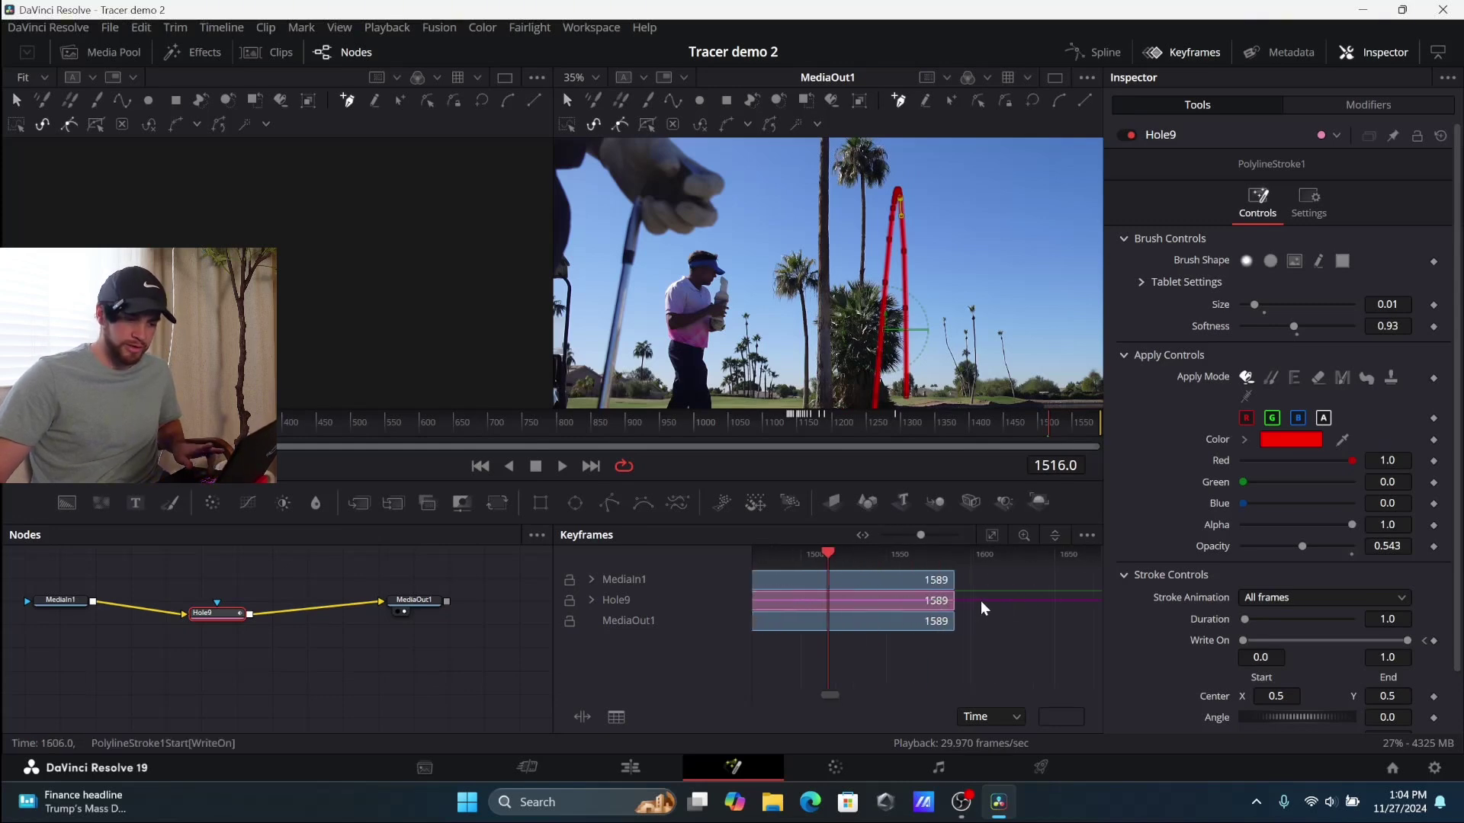
scroll(971, 583, down, 1)
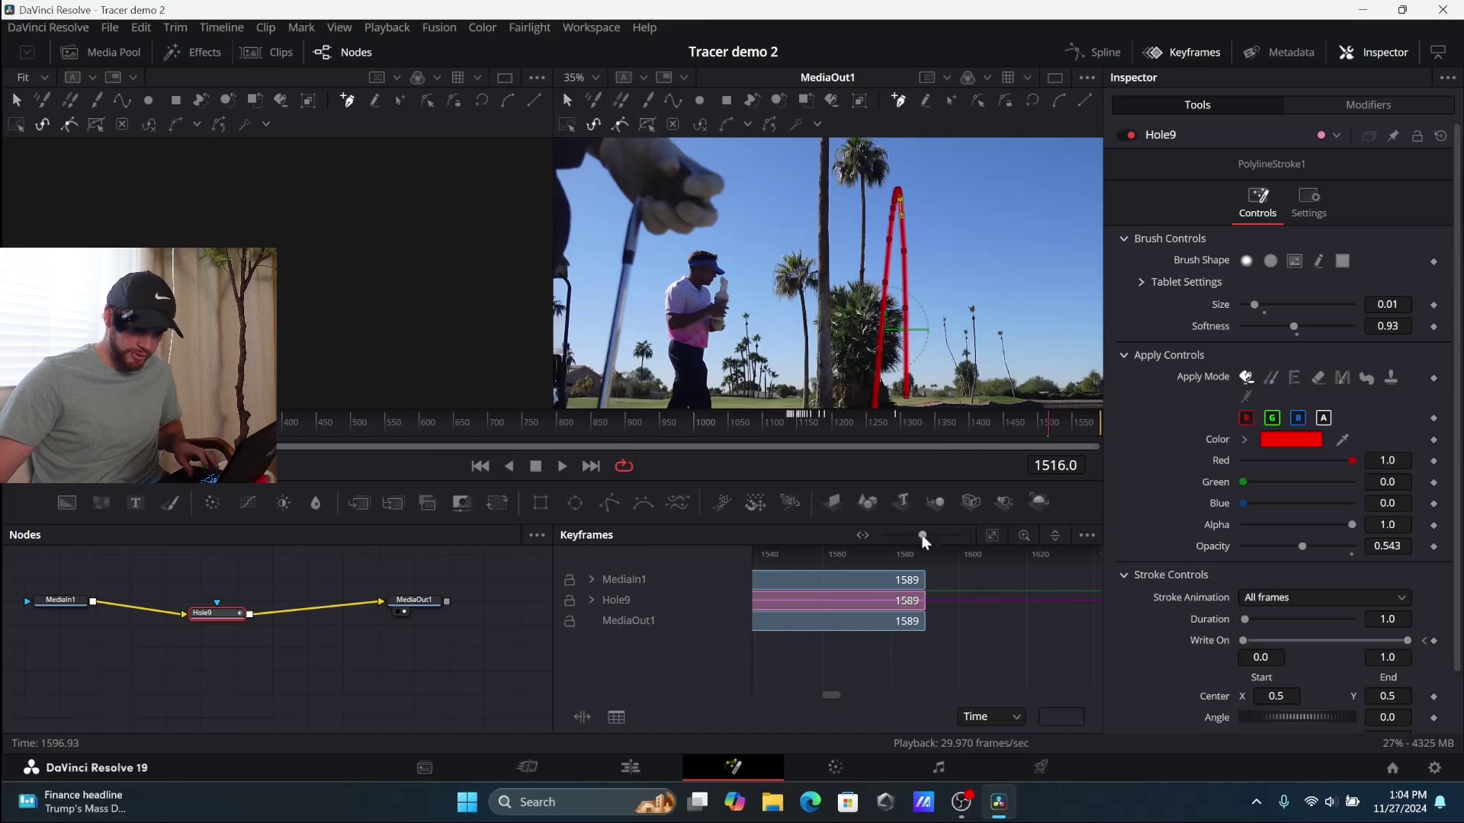
mouse_move(925, 542)
mouse_down()
mouse_move(957, 542)
mouse_move(936, 541)
mouse_up()
drag(911, 600, 902, 604)
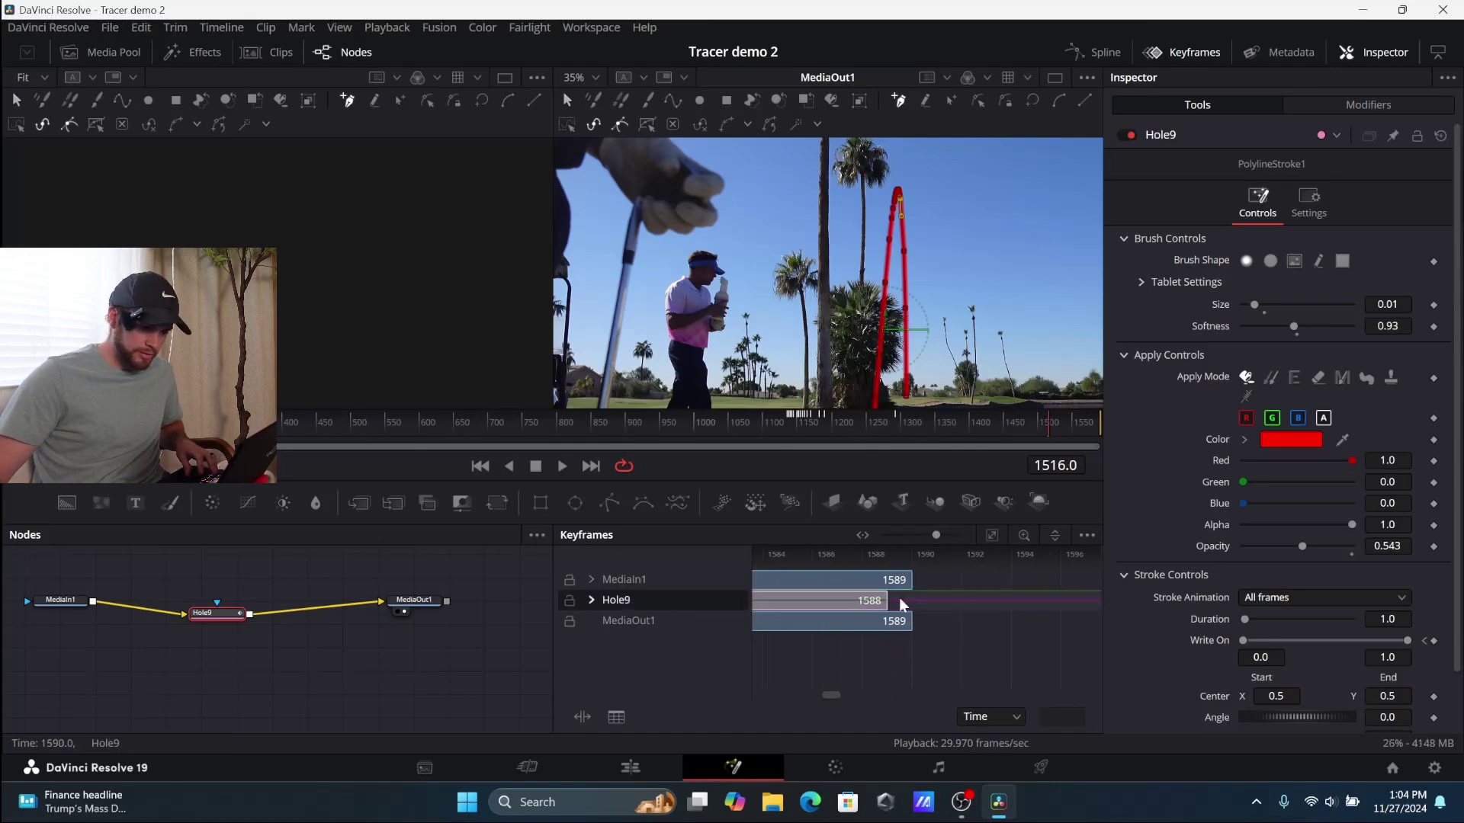
scroll(860, 620, down, 5)
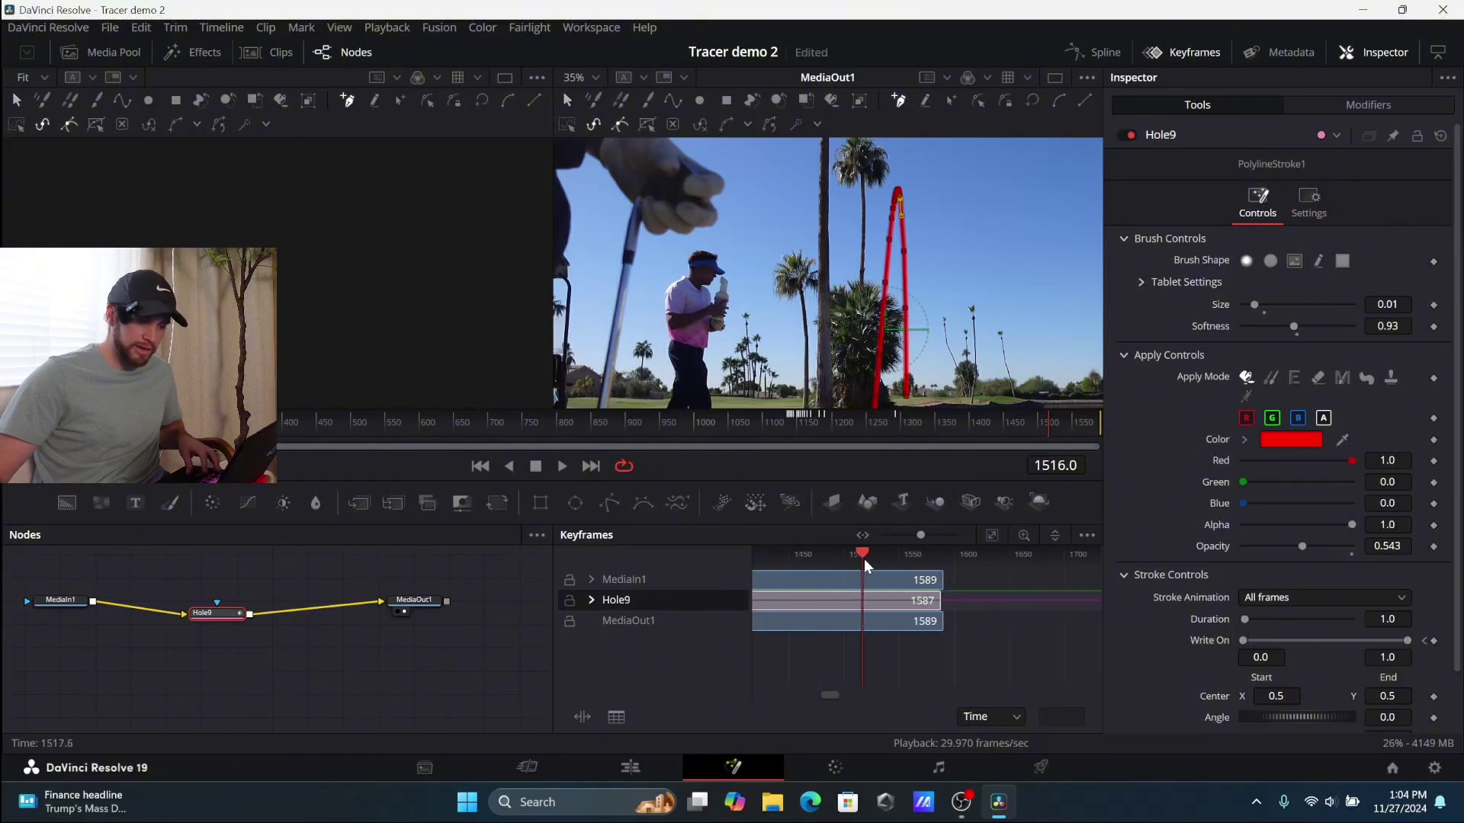
drag(940, 601, 865, 602)
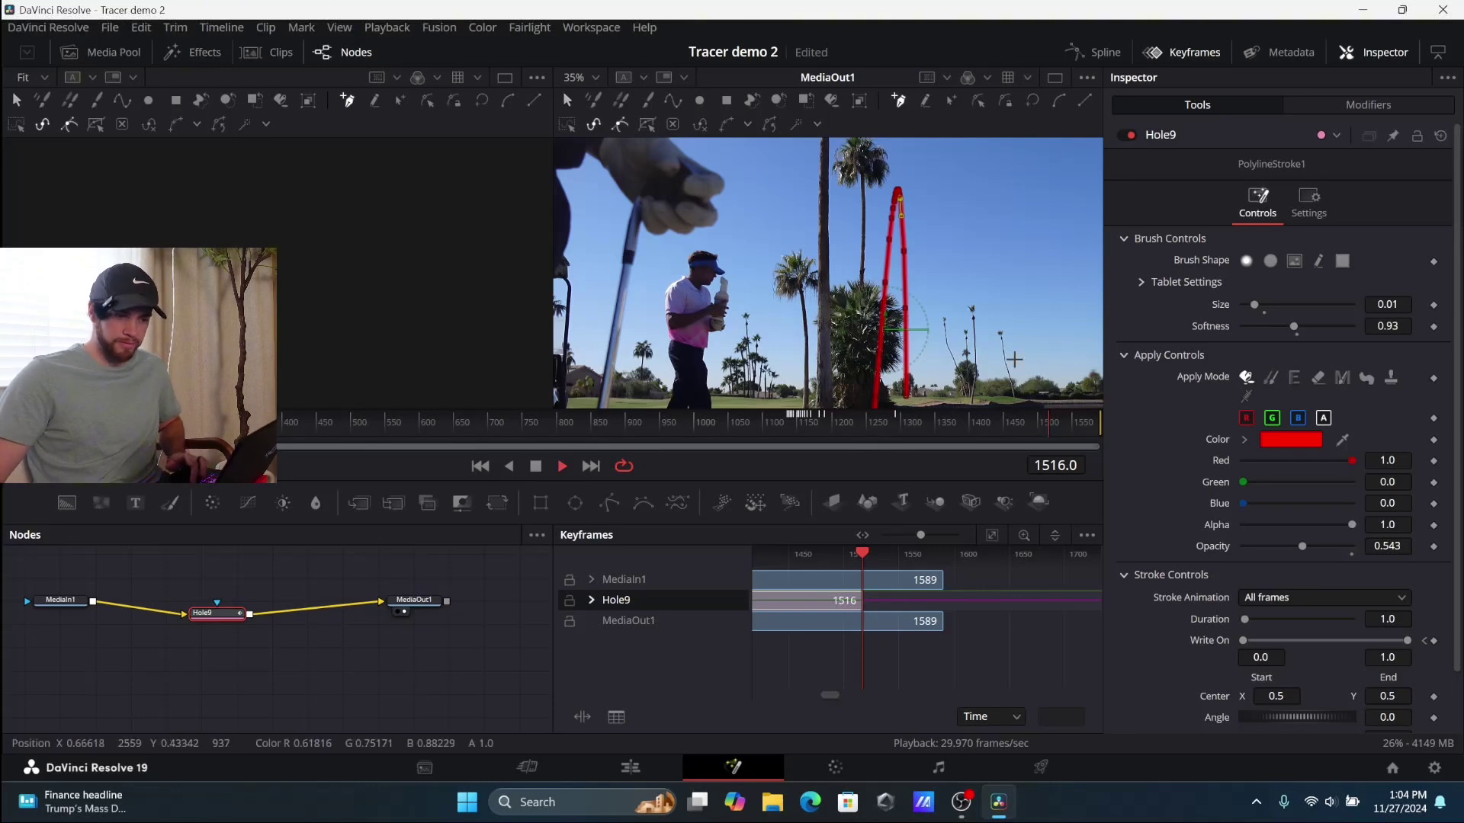
Play past the tracer's end point and move the tracer clip from Video 3 back to Video 1 on the edit timeline.
key(space)
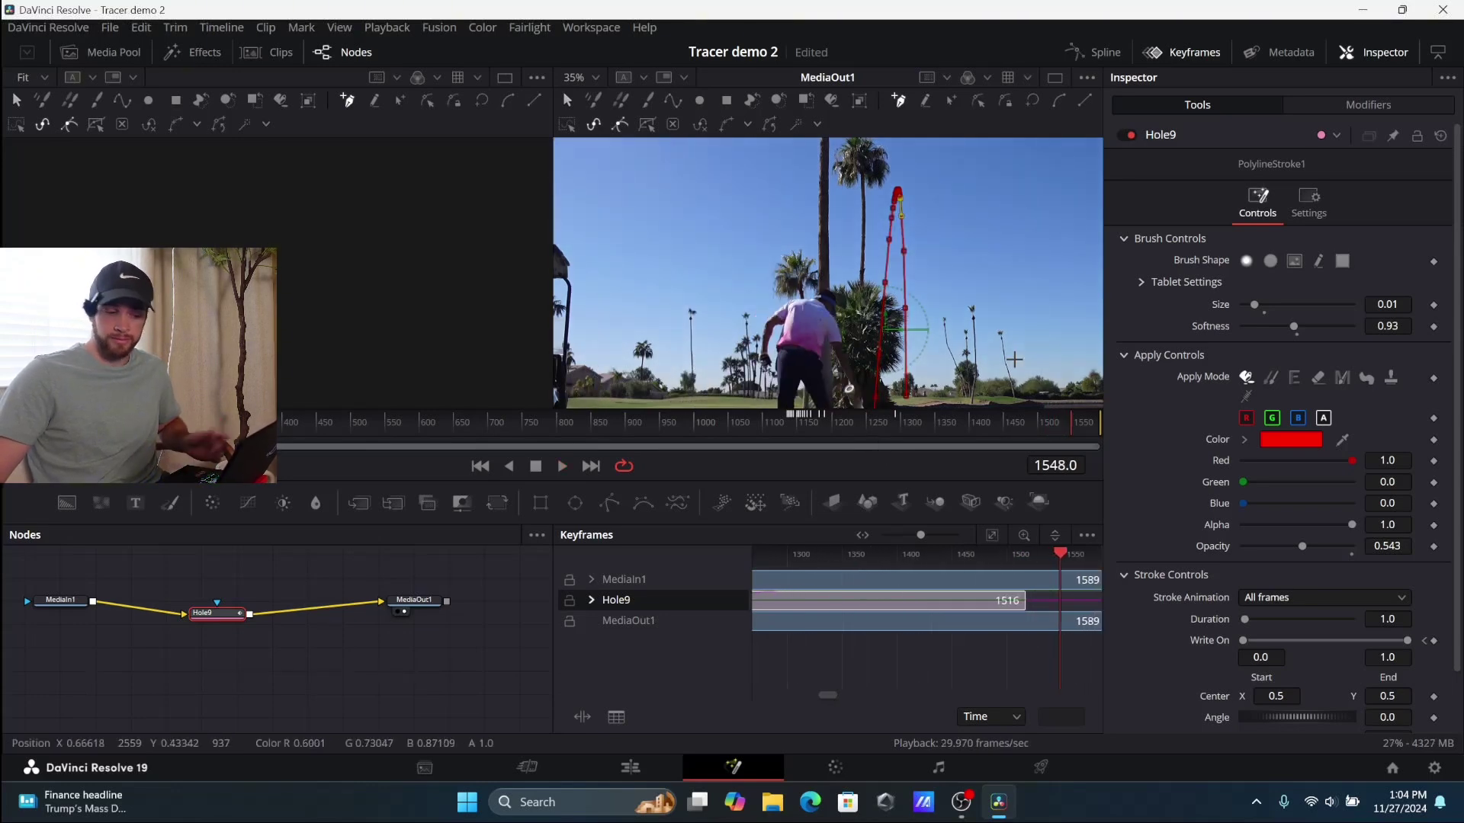
click(630, 767)
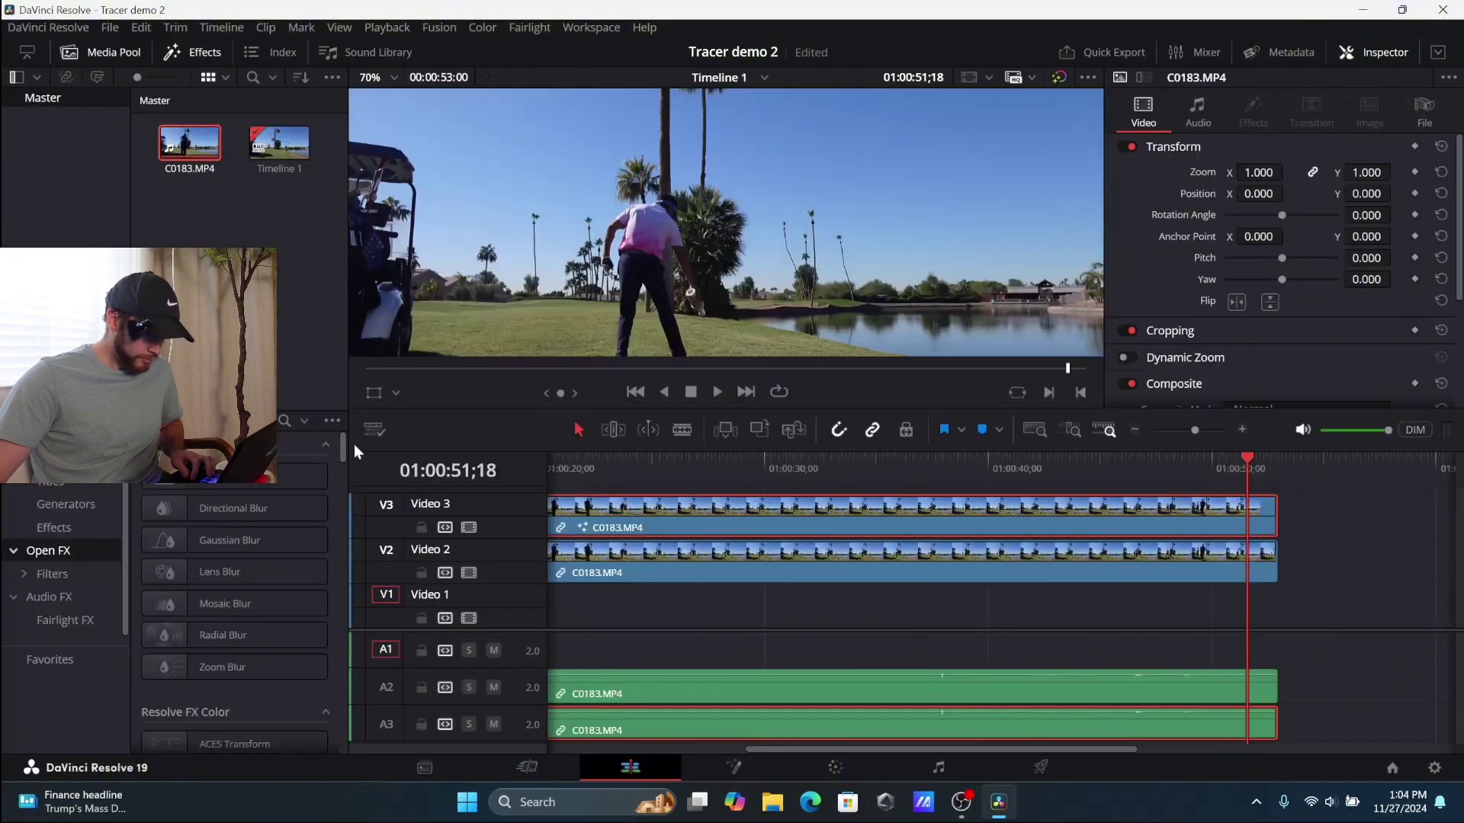
drag(733, 520, 721, 597)
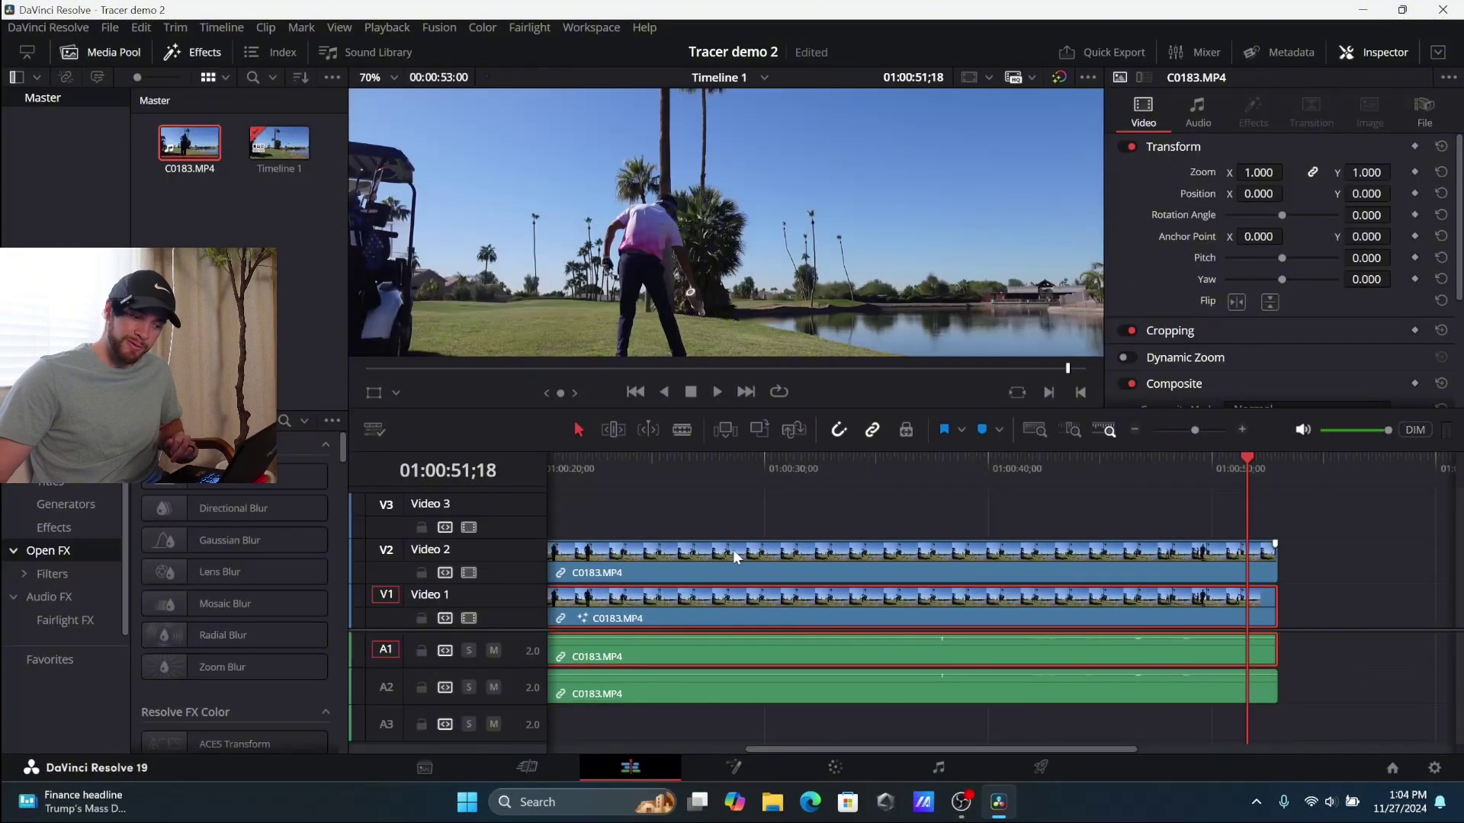
Play the timeline from 01:00:28;20 past the tracer's end point and view the masked copy's Fusion composition.
click(735, 459)
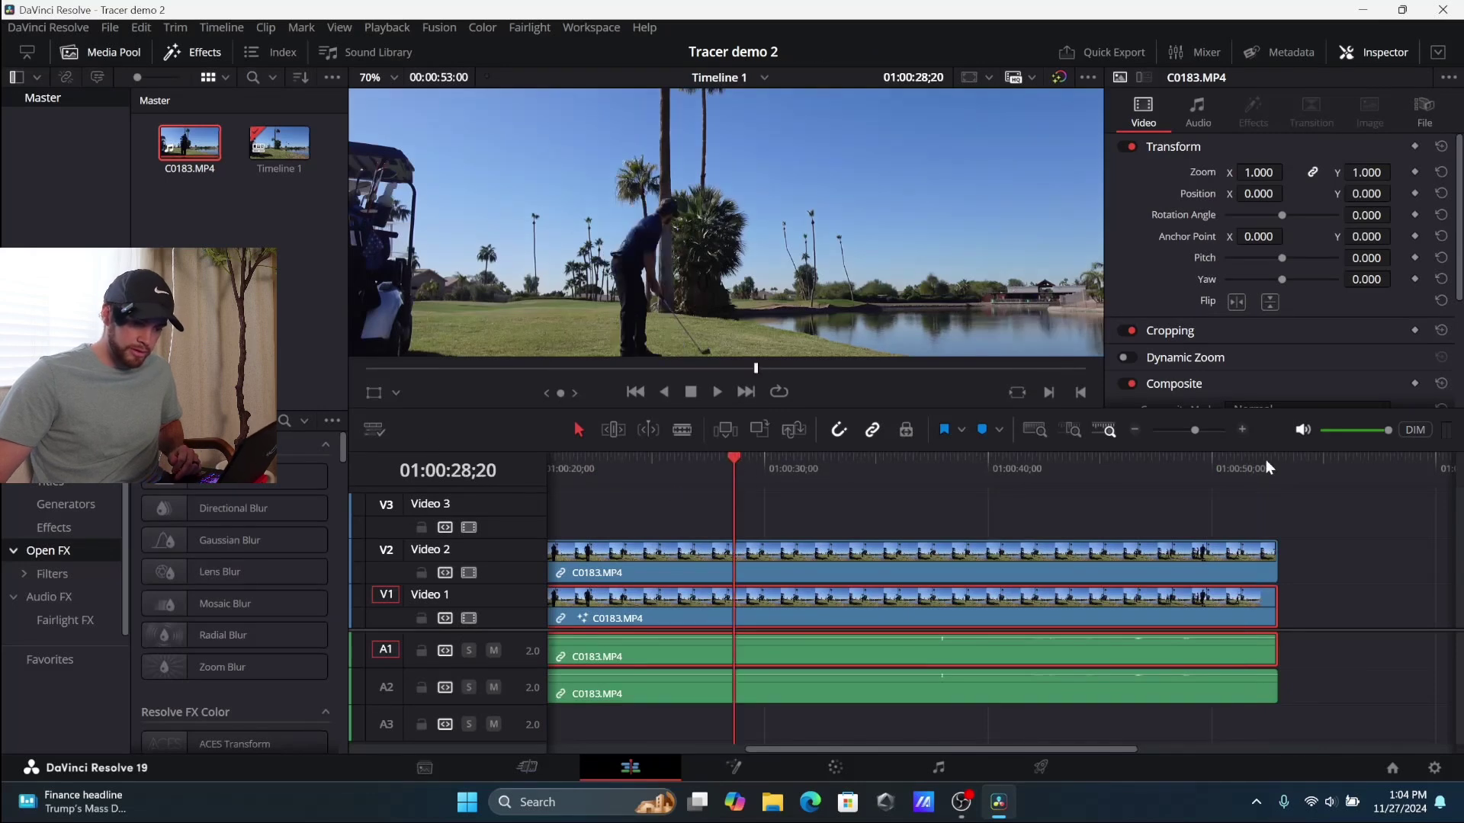
key(space)
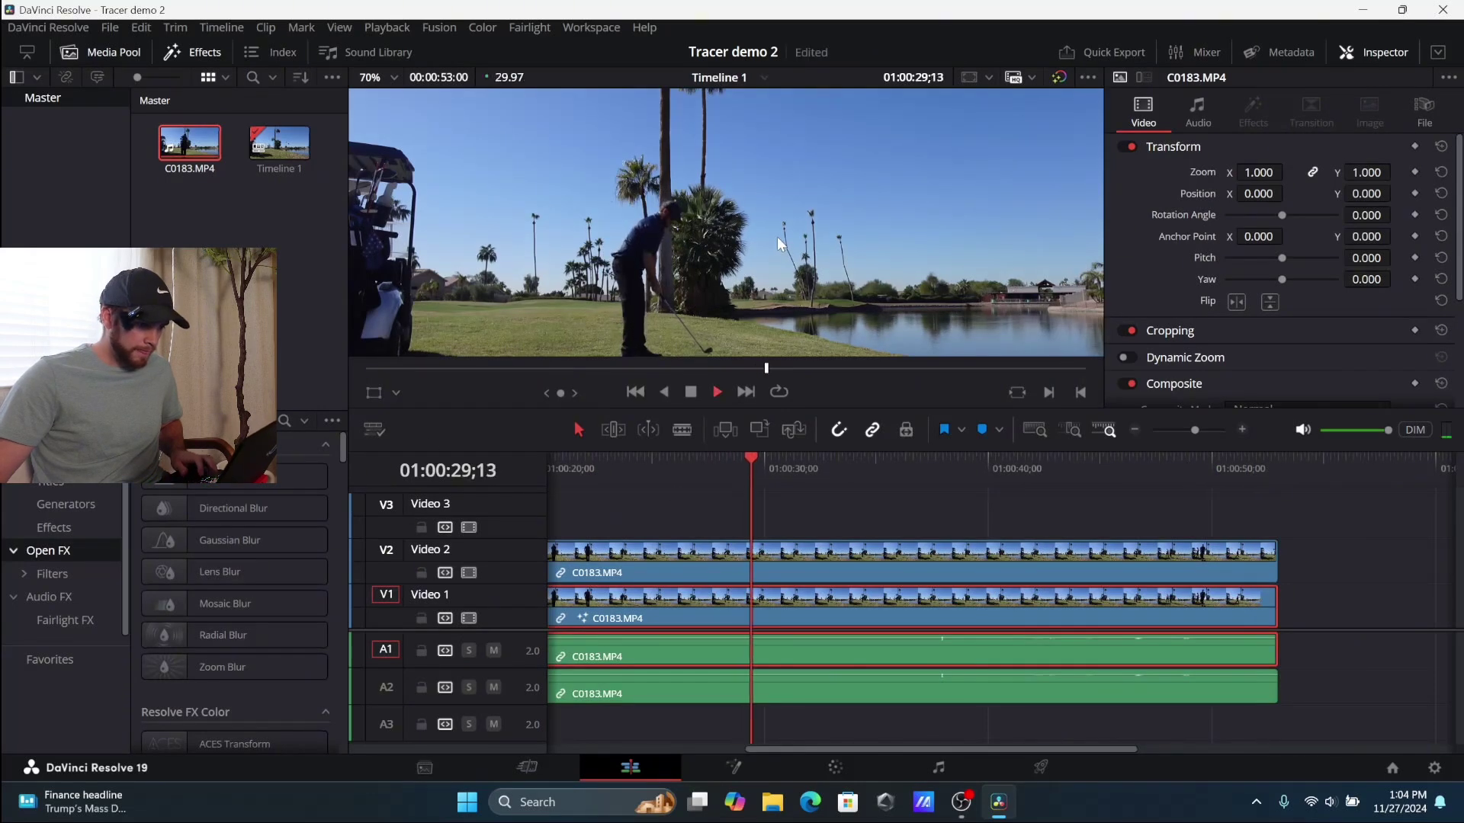
scroll(776, 236, down, 2)
scroll(784, 238, down, 2)
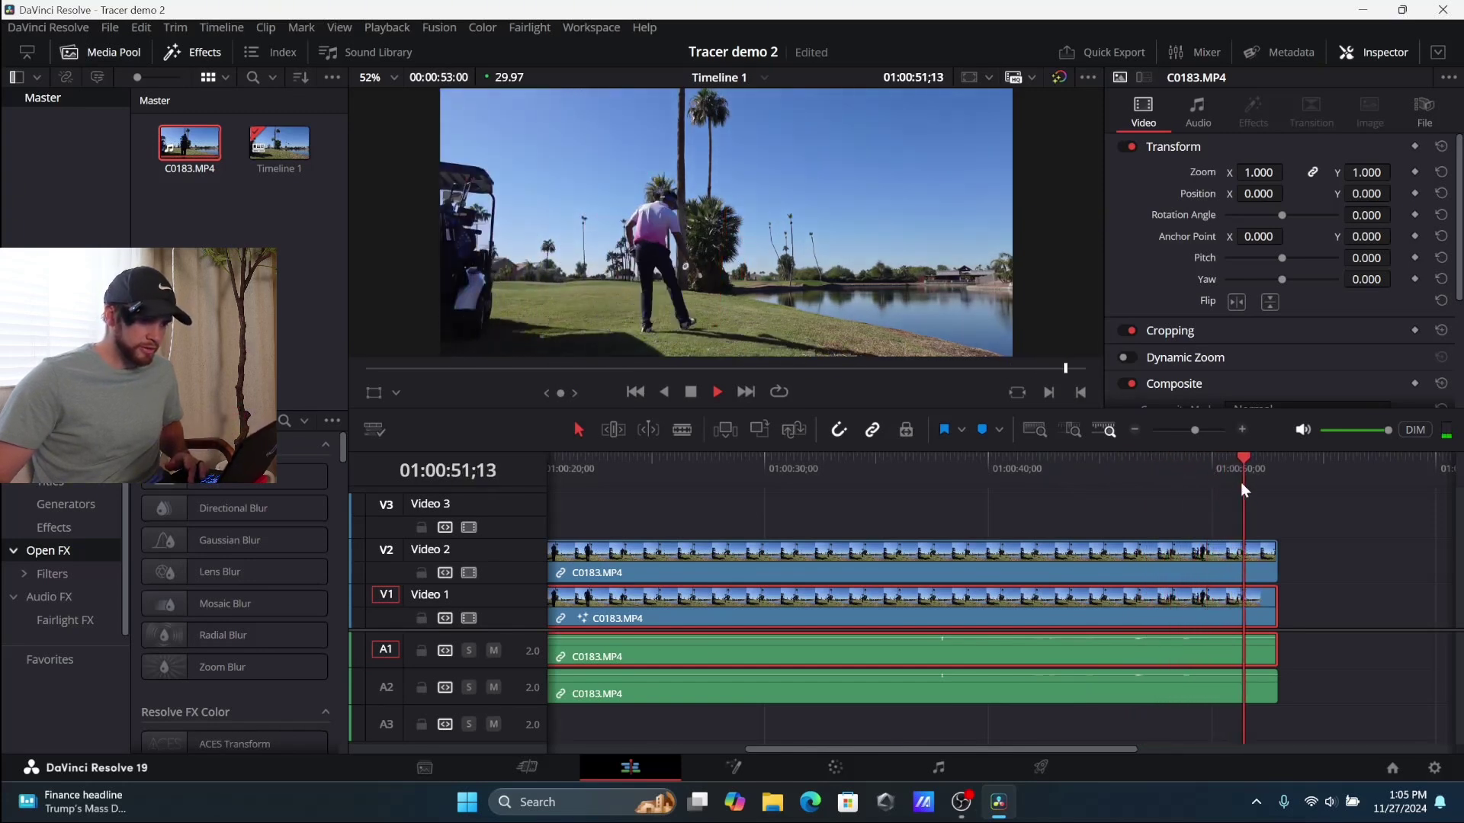
key(space)
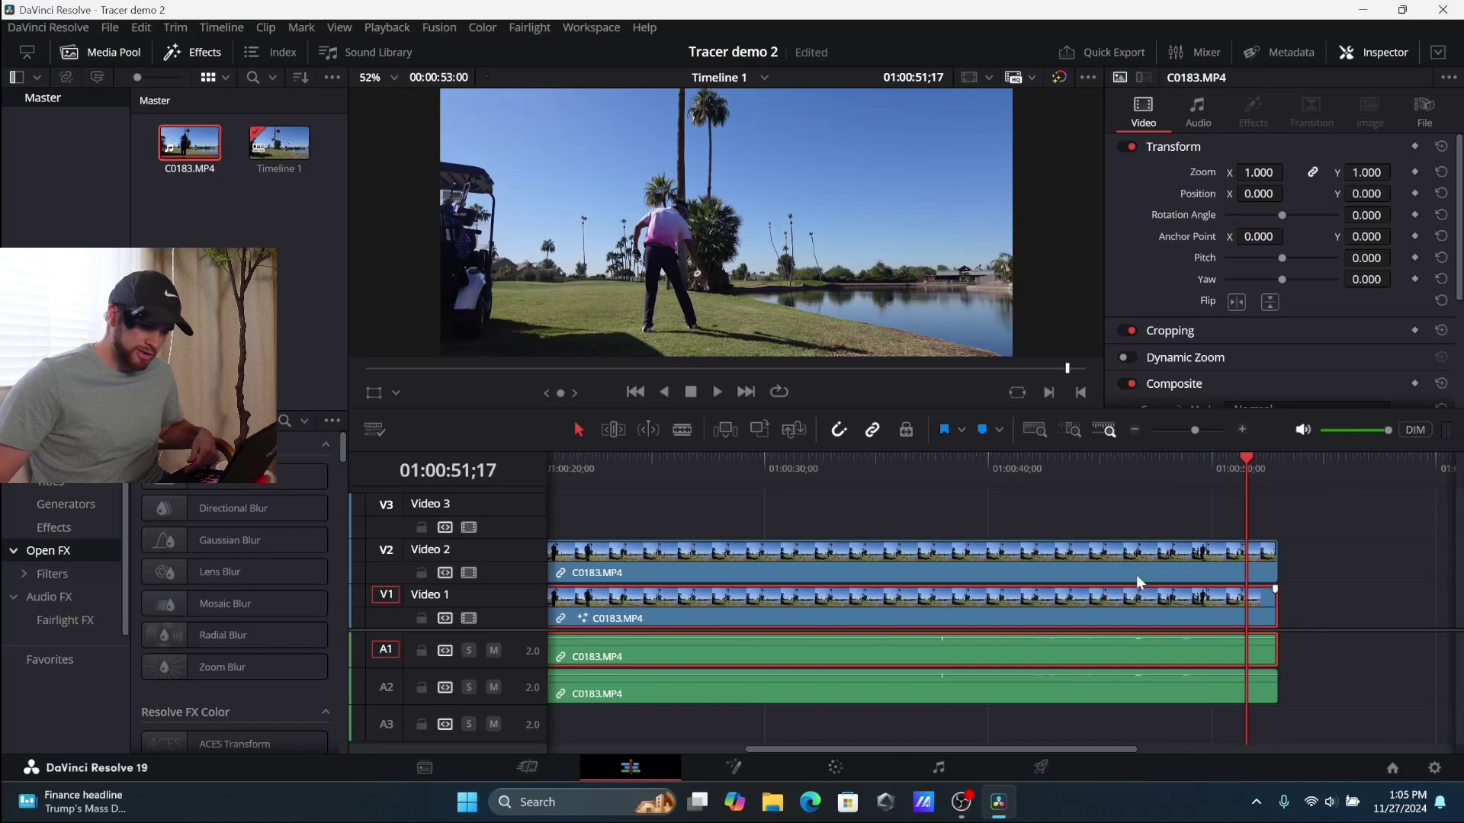
click(761, 764)
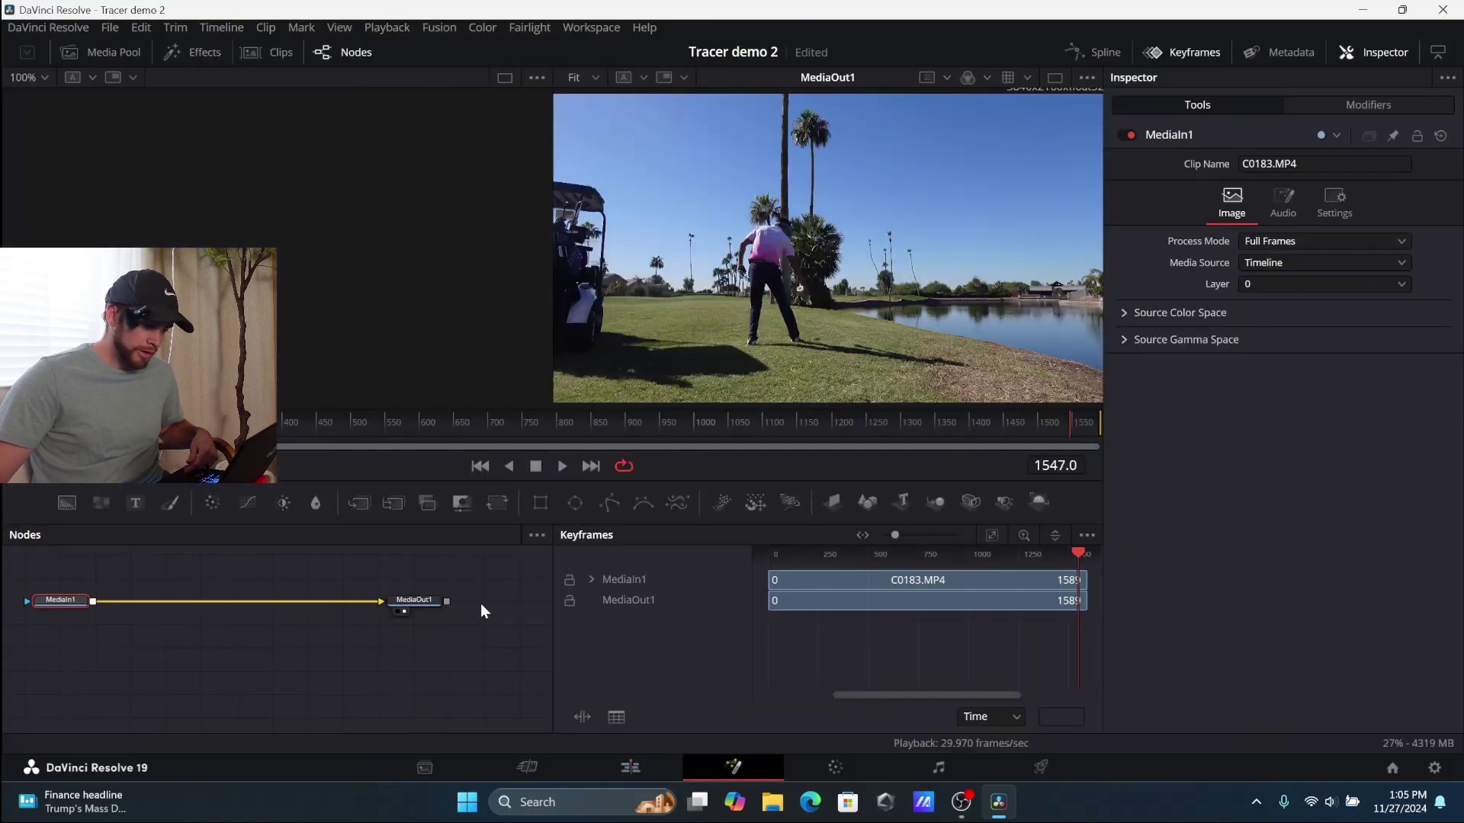
click(631, 767)
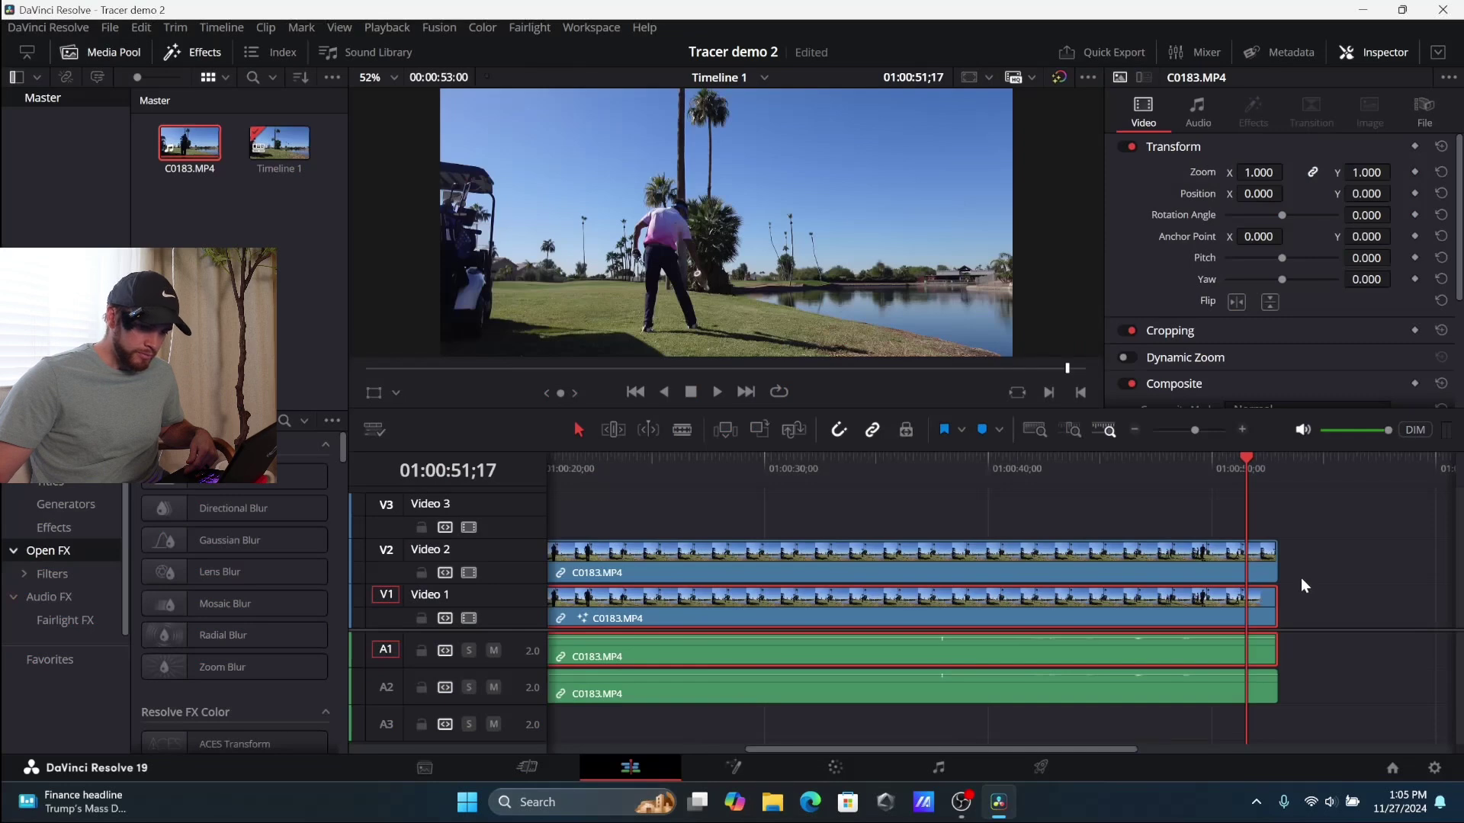
Shorten the end of the masked copy on Video 2 so that it stops slightly before the playhead at 01:00:51;17.
drag(1277, 565, 1247, 560)
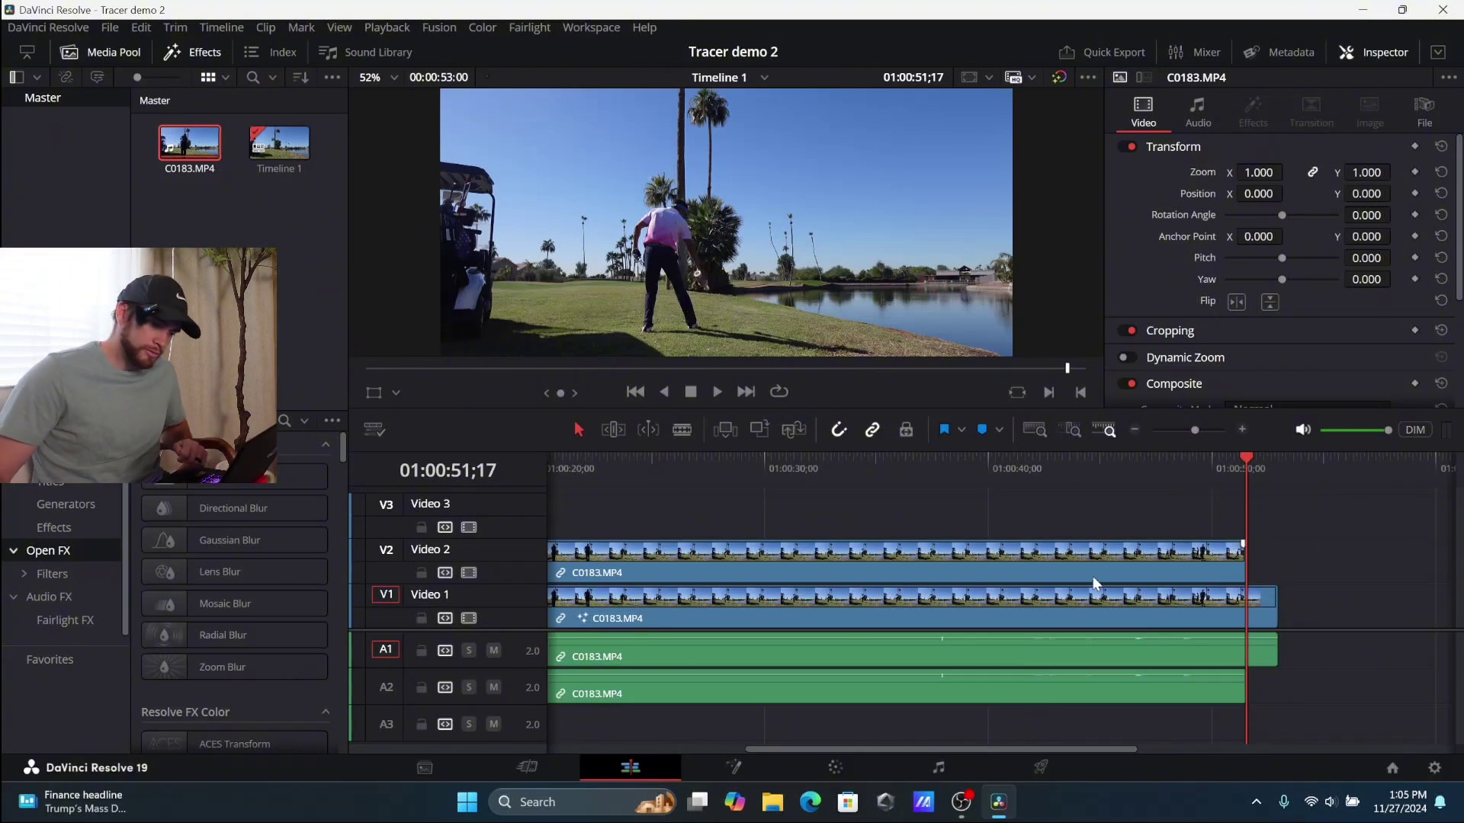
mouse_move(1247, 568)
mouse_down()
mouse_move(1130, 570)
mouse_move(1252, 575)
mouse_move(1220, 576)
mouse_up()
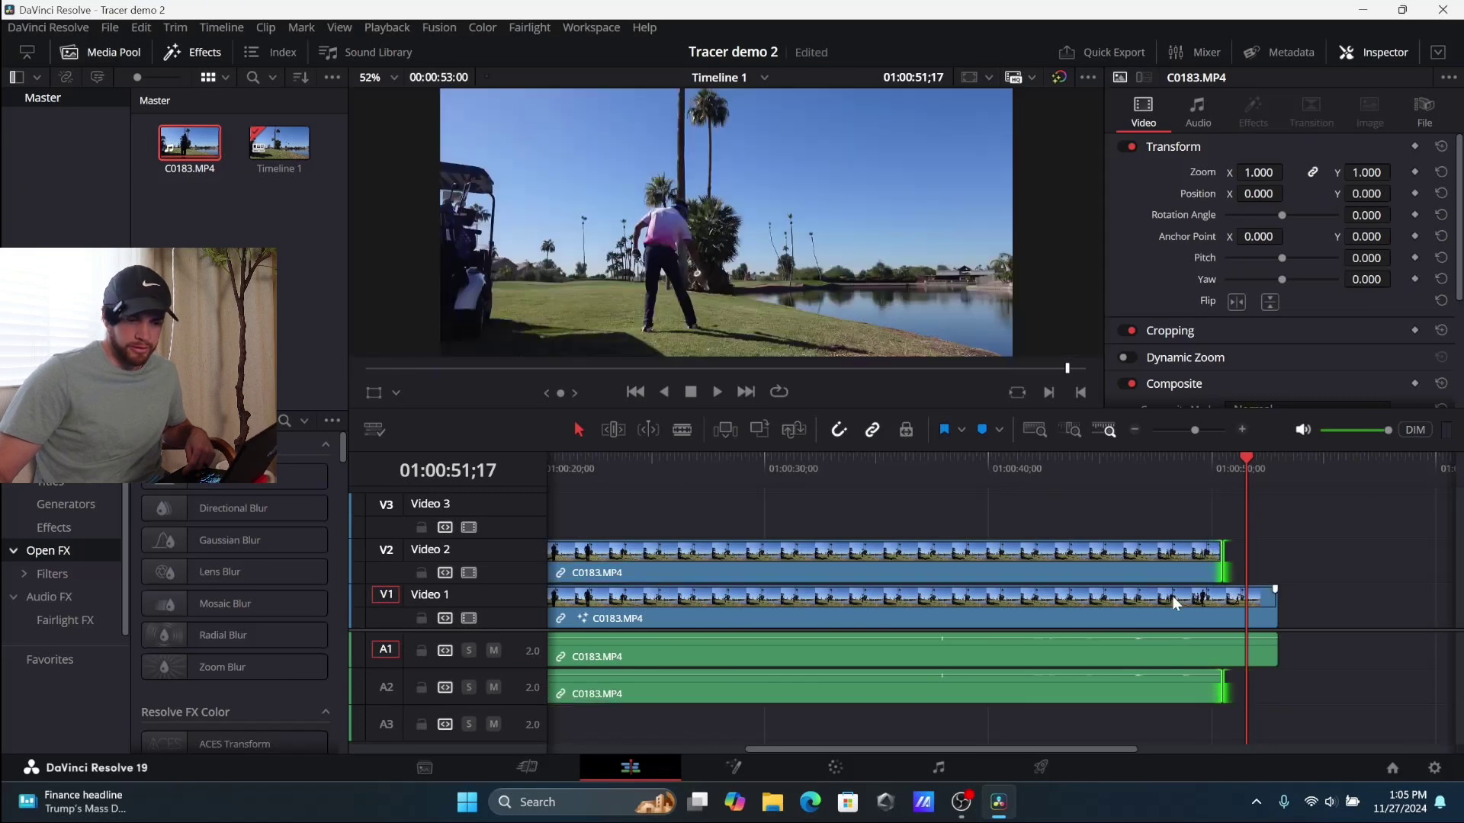
drag(1209, 473, 1256, 487)
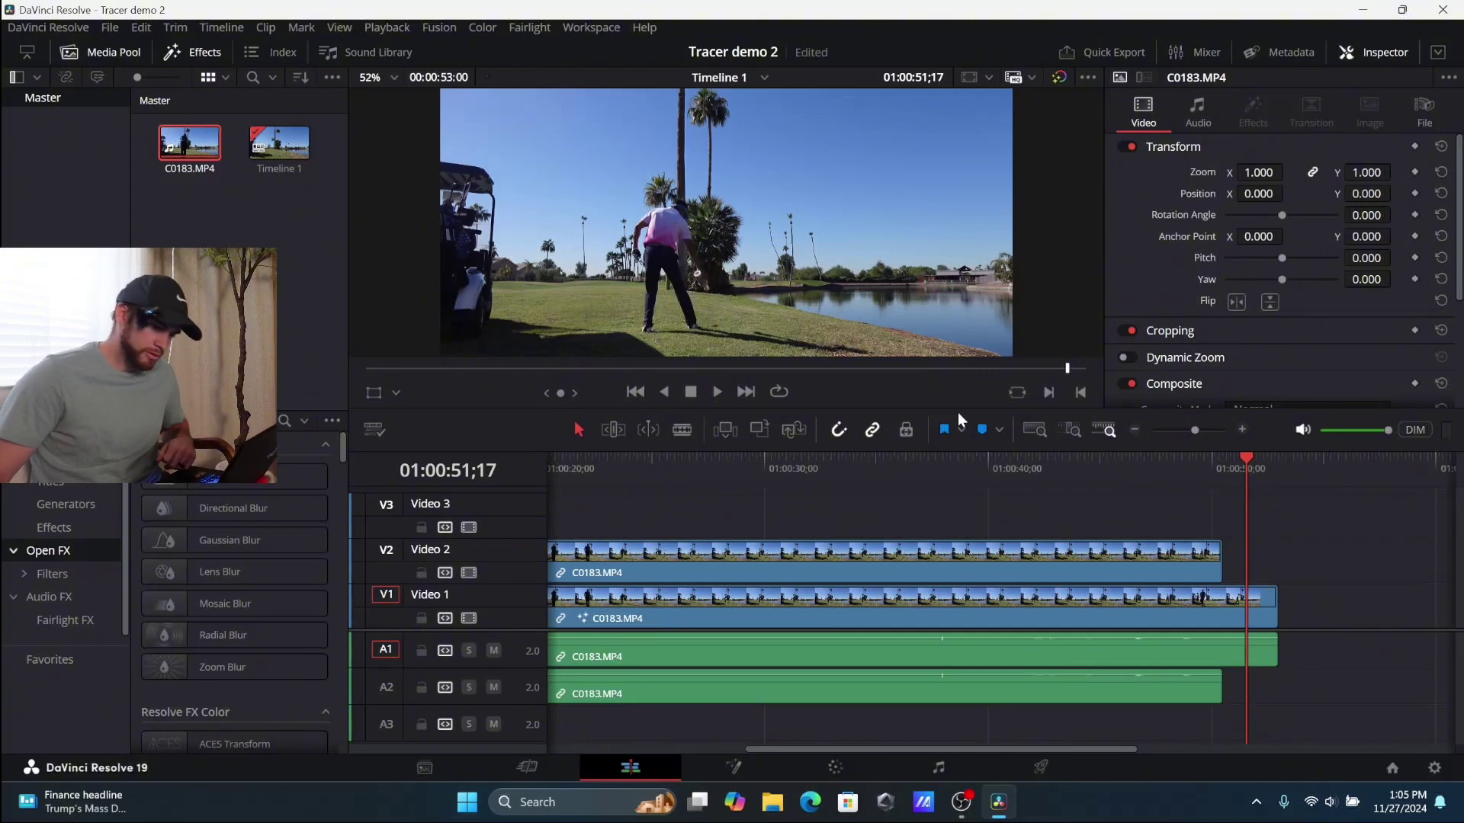
Open the tracer clip's Fusion composition and add a second Paint node between MediaIn1 and Hole9.
click(738, 762)
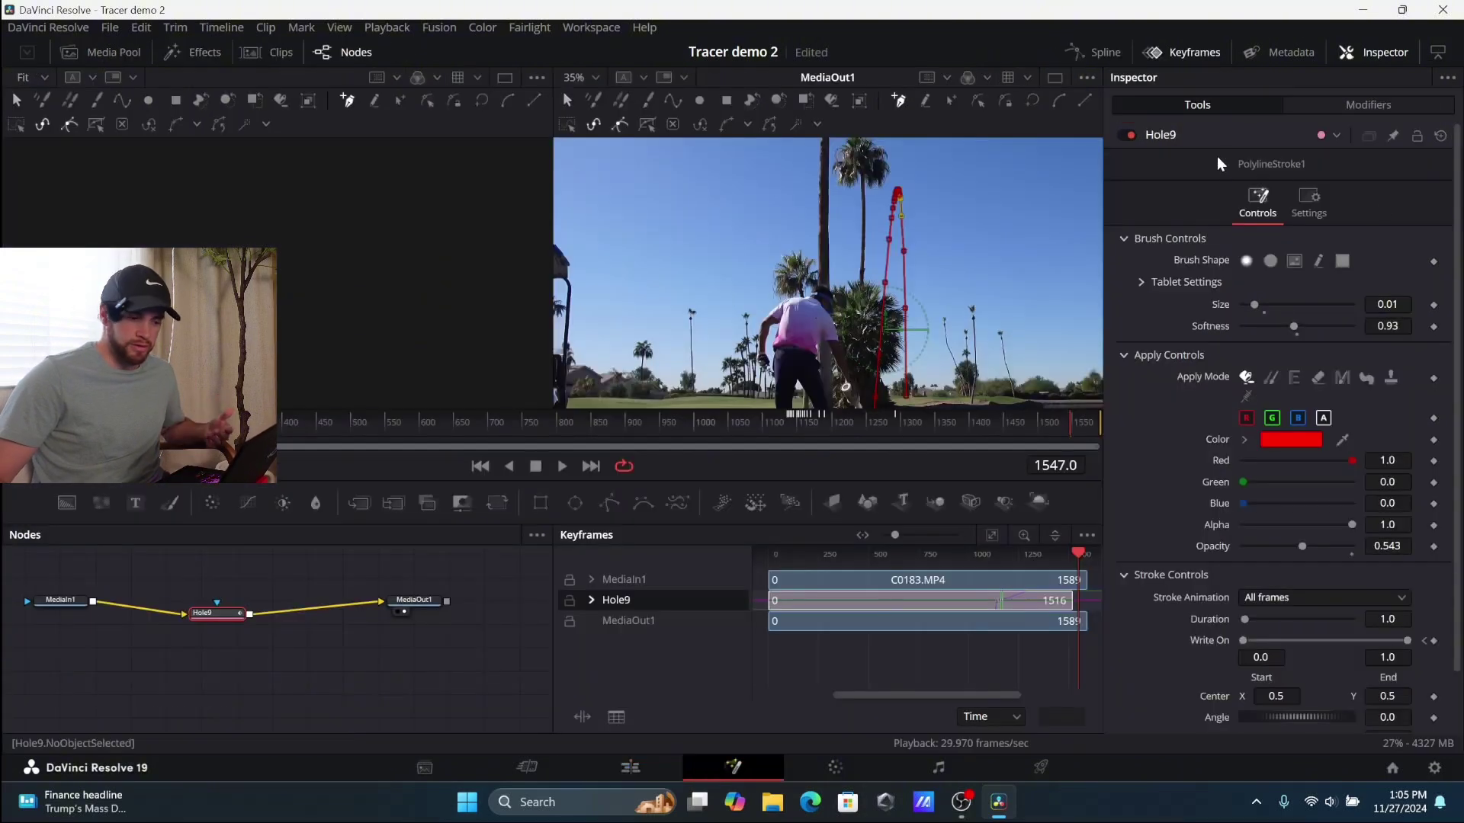
click(61, 602)
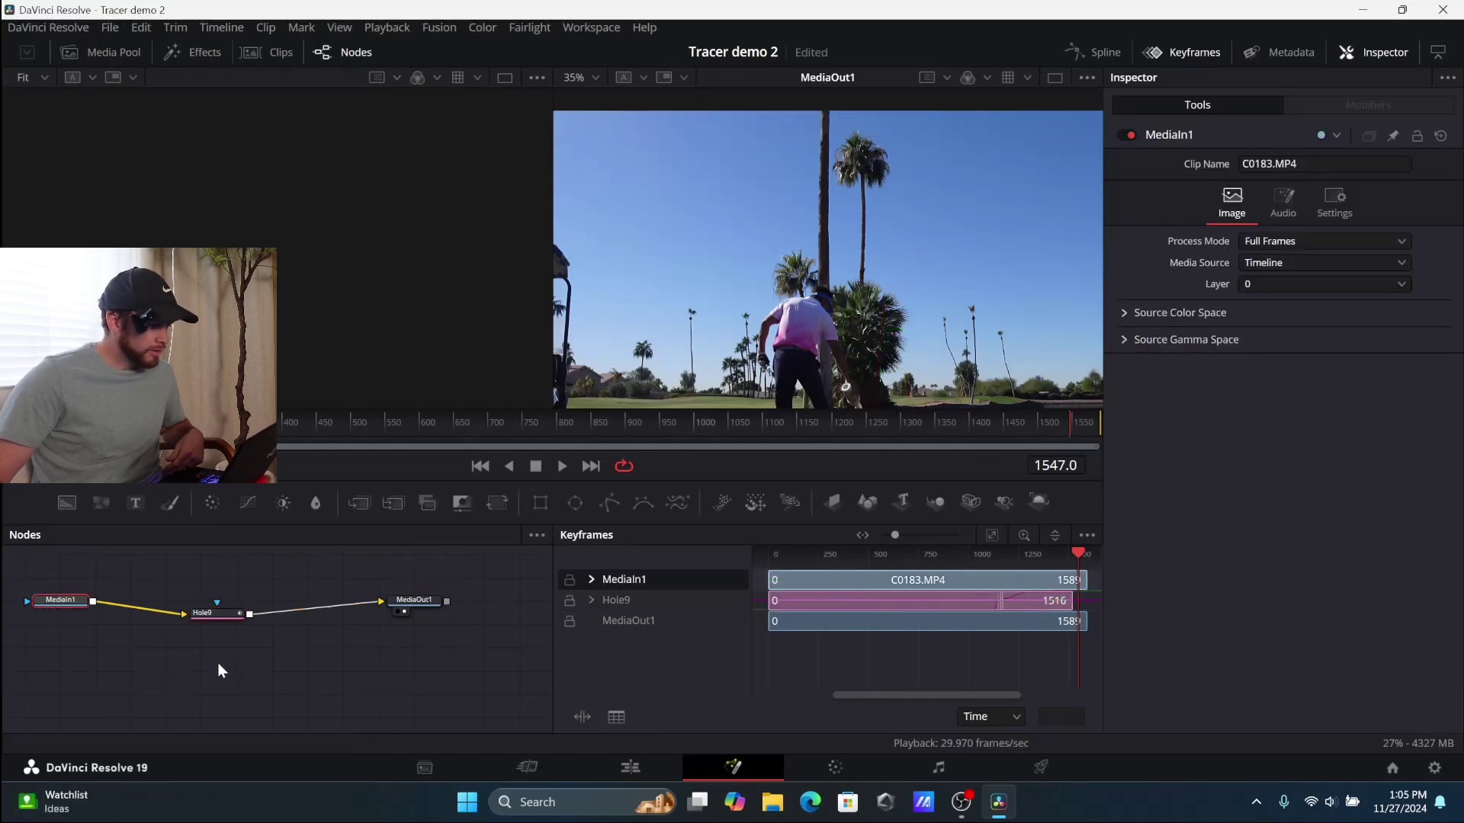
click(176, 503)
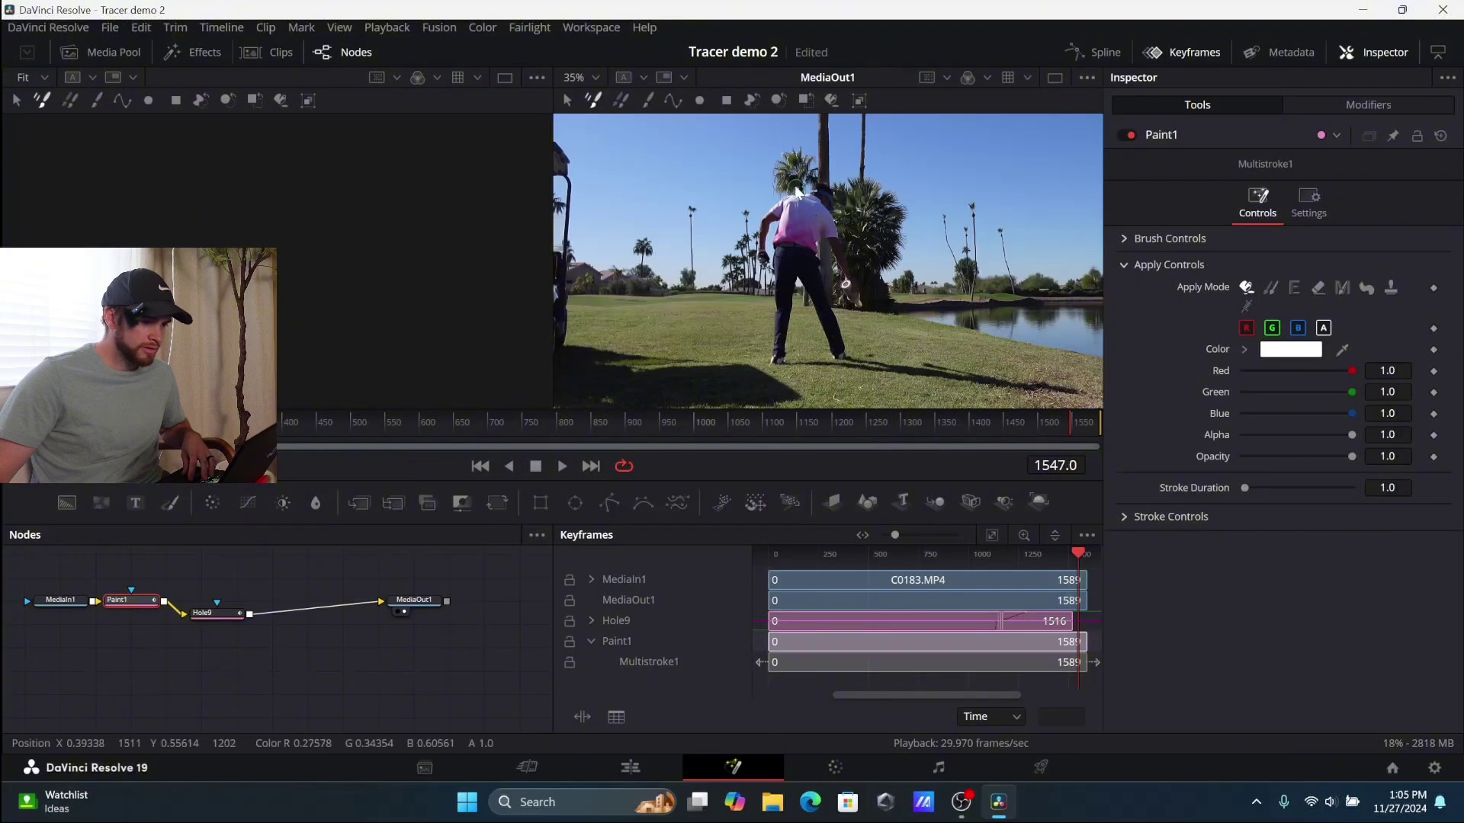
Draw a sample white polyline stroke from the golfer's feet up into the sky and back down to the pond.
click(674, 101)
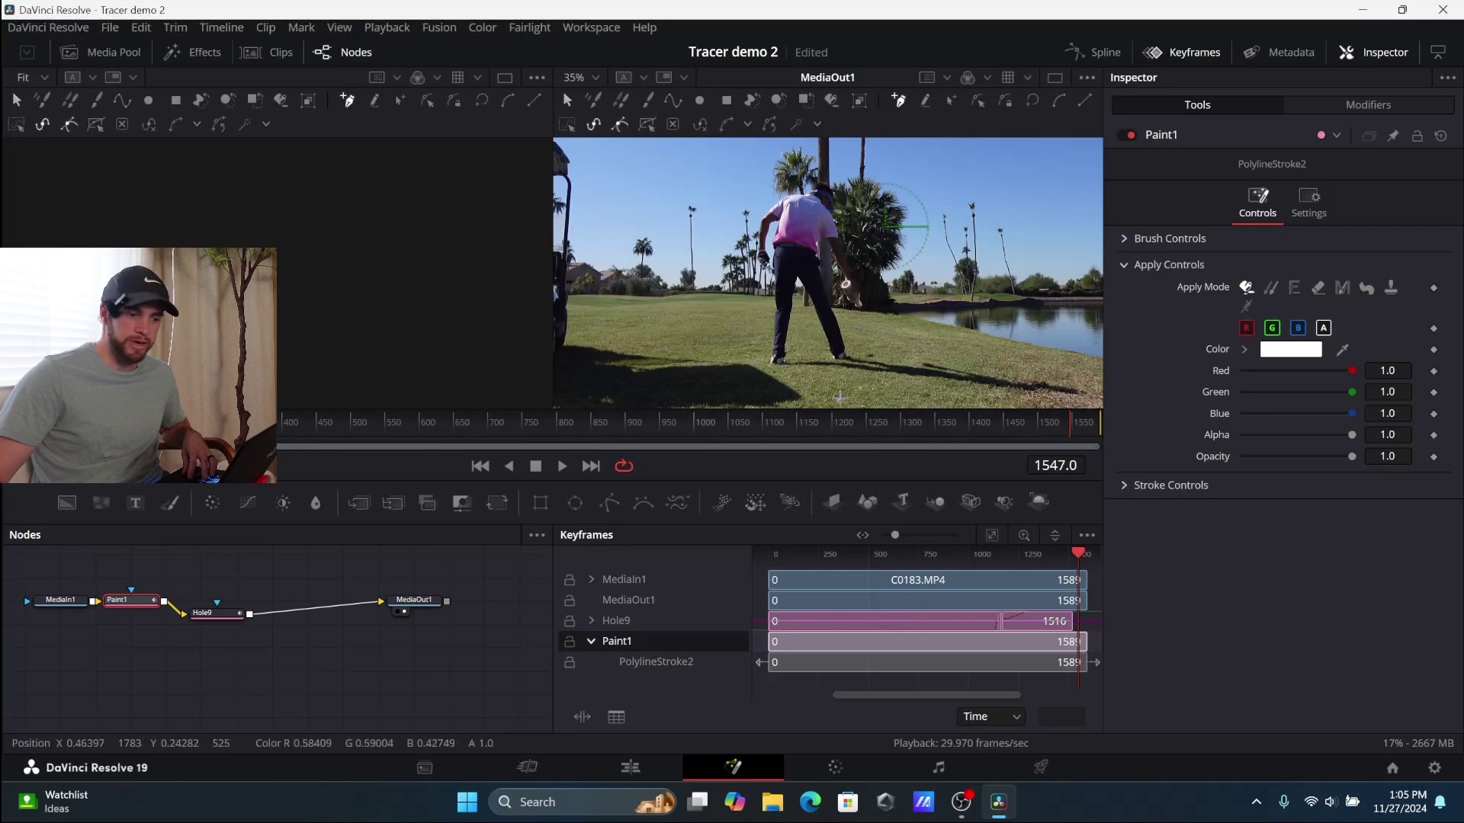
click(862, 359)
click(901, 292)
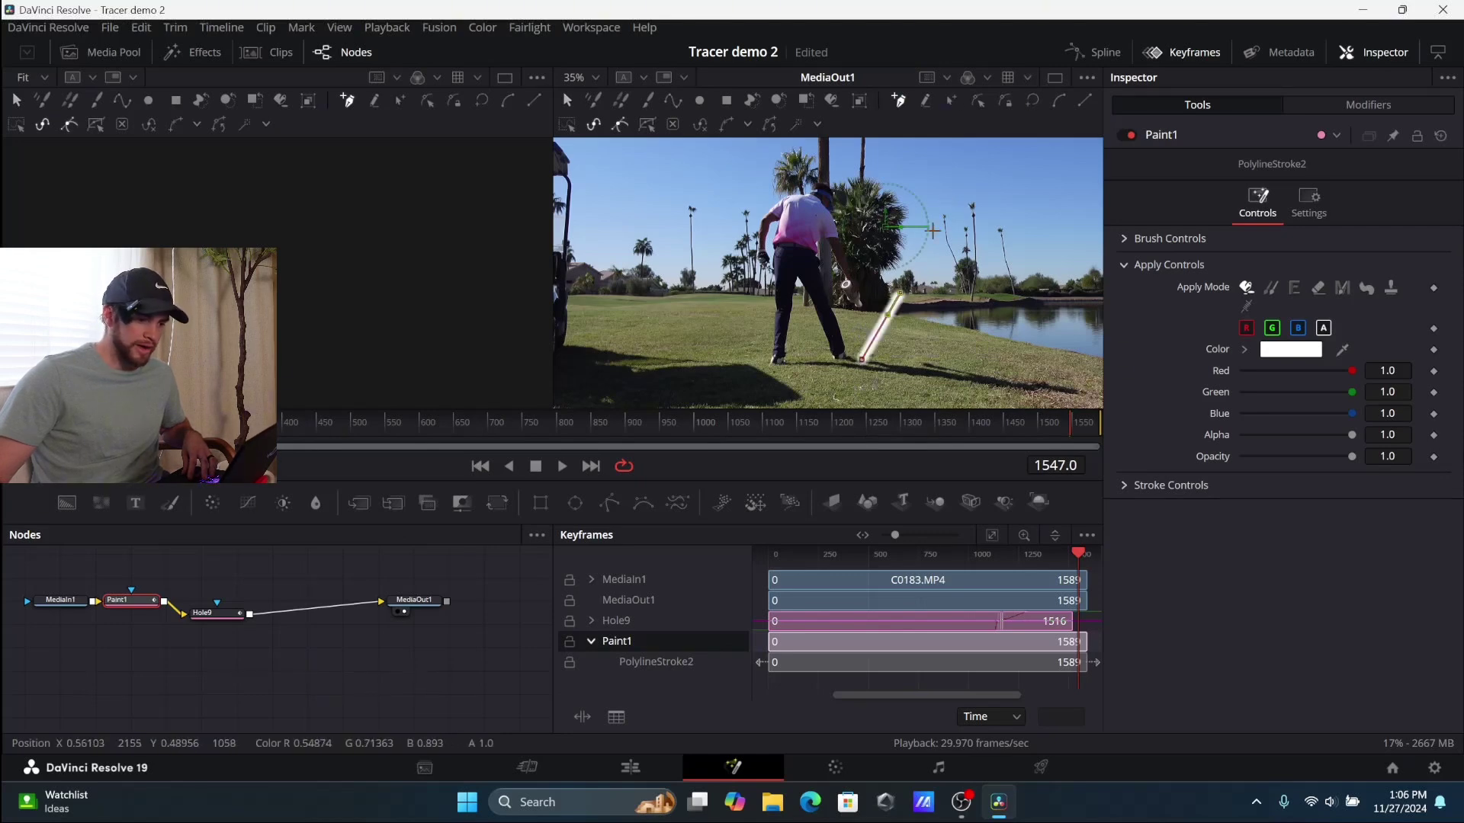
click(932, 230)
click(966, 215)
click(1047, 215)
click(1088, 215)
click(1014, 309)
click(1042, 338)
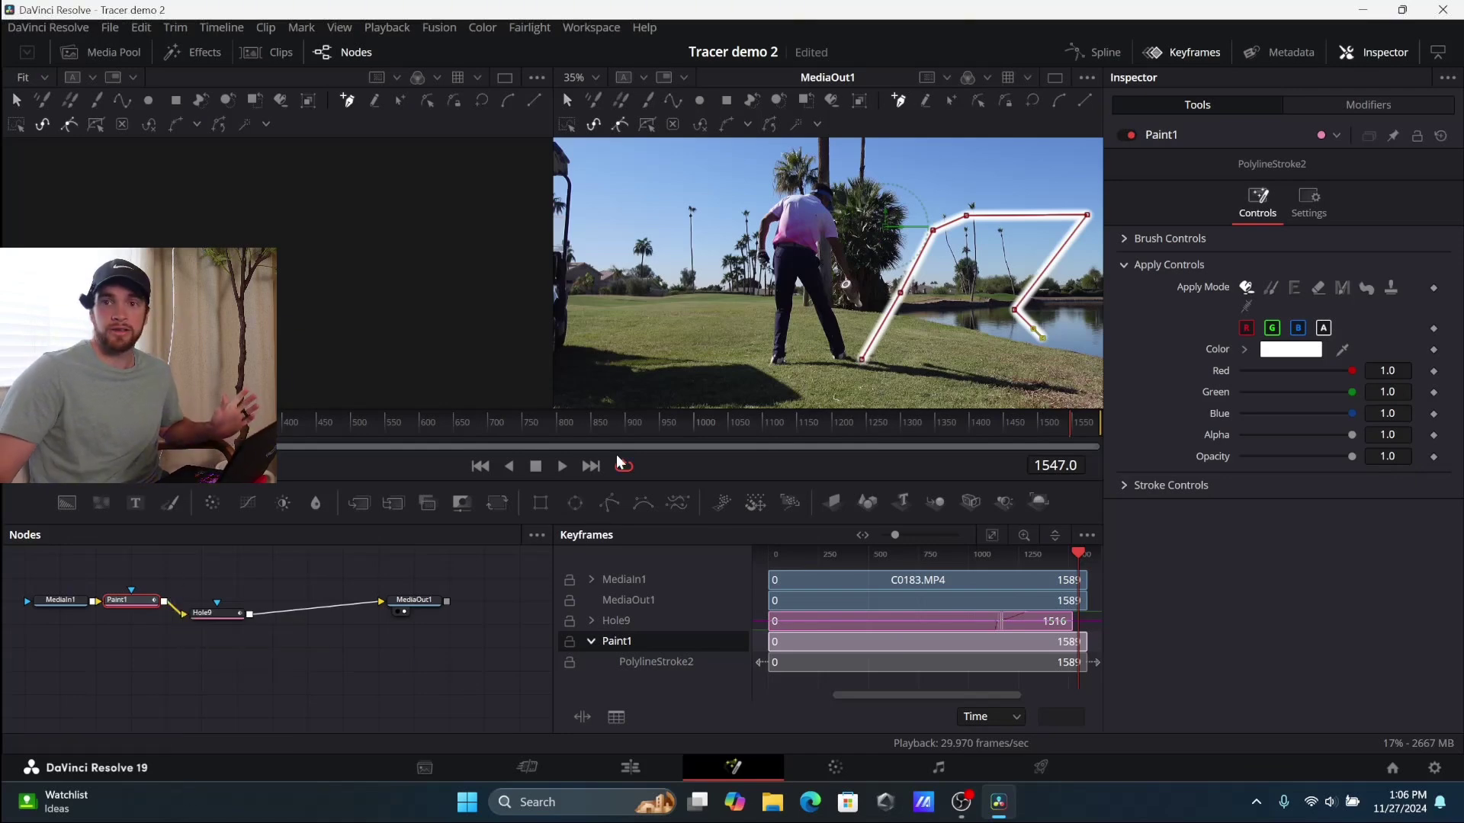
Return to the edit timeline and start a quick export of Timeline 1 with the H.264 Master preset.
key(shift+4)
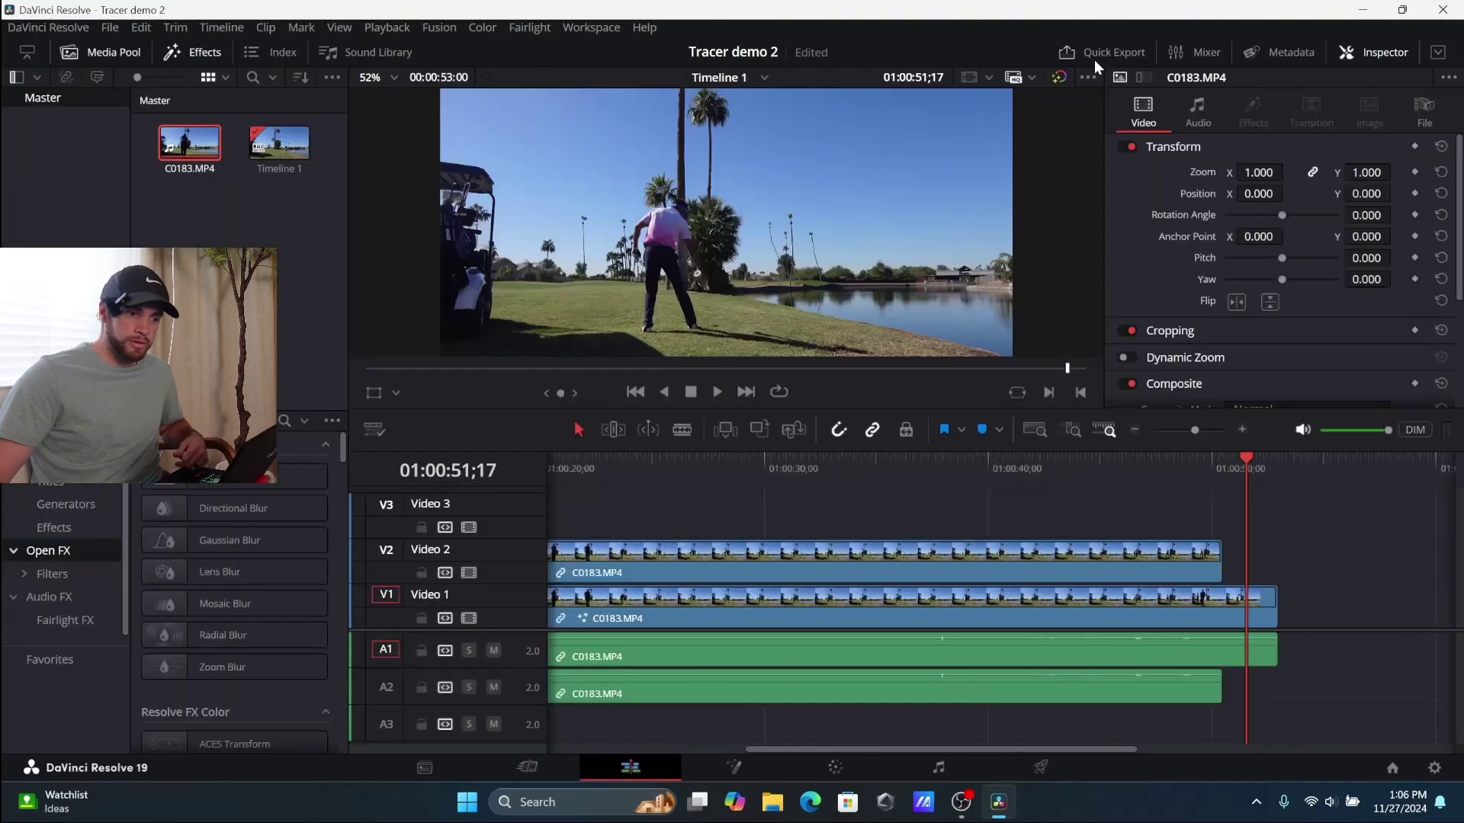
click(1114, 54)
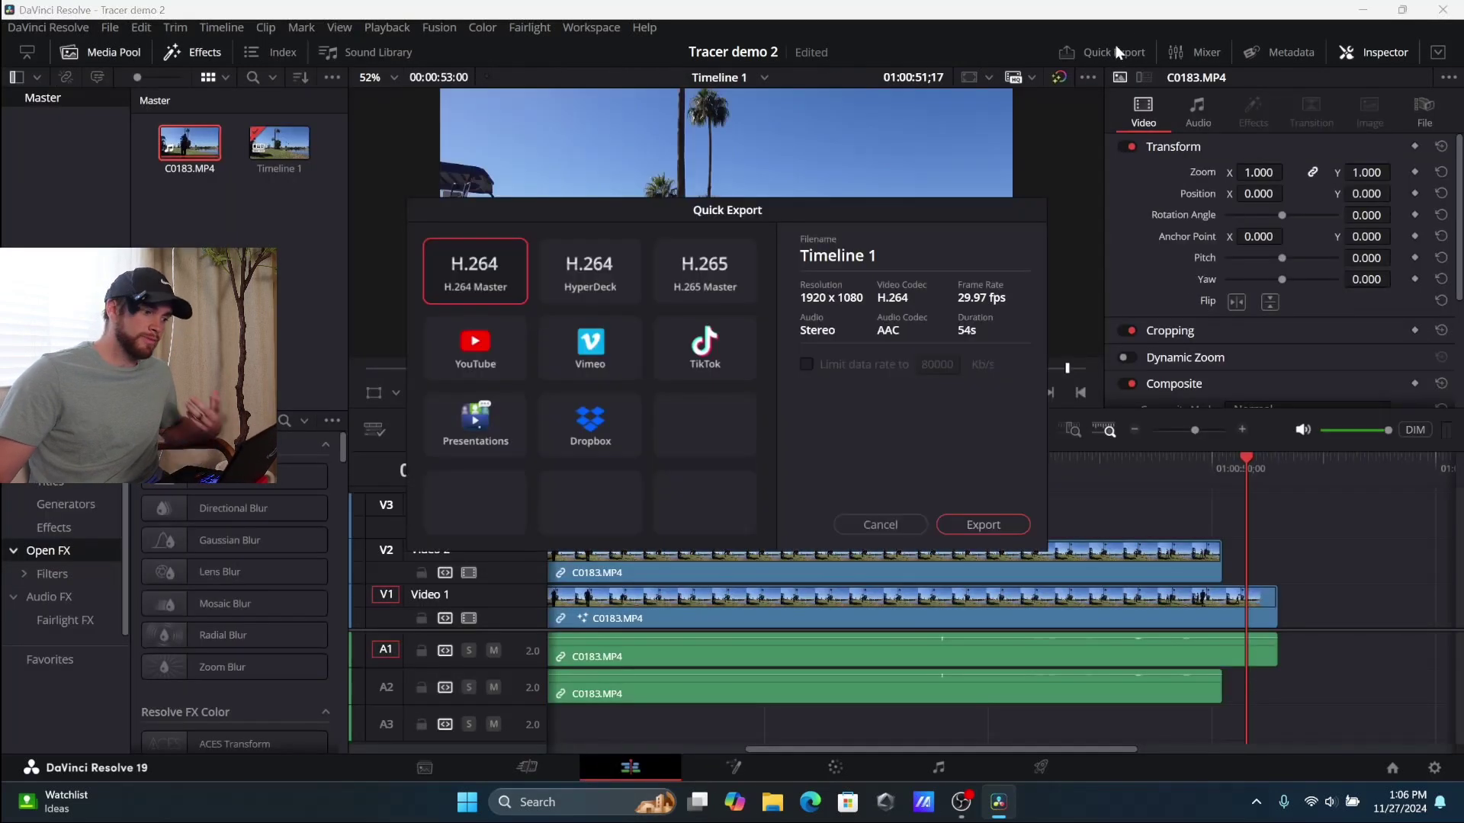
click(977, 526)
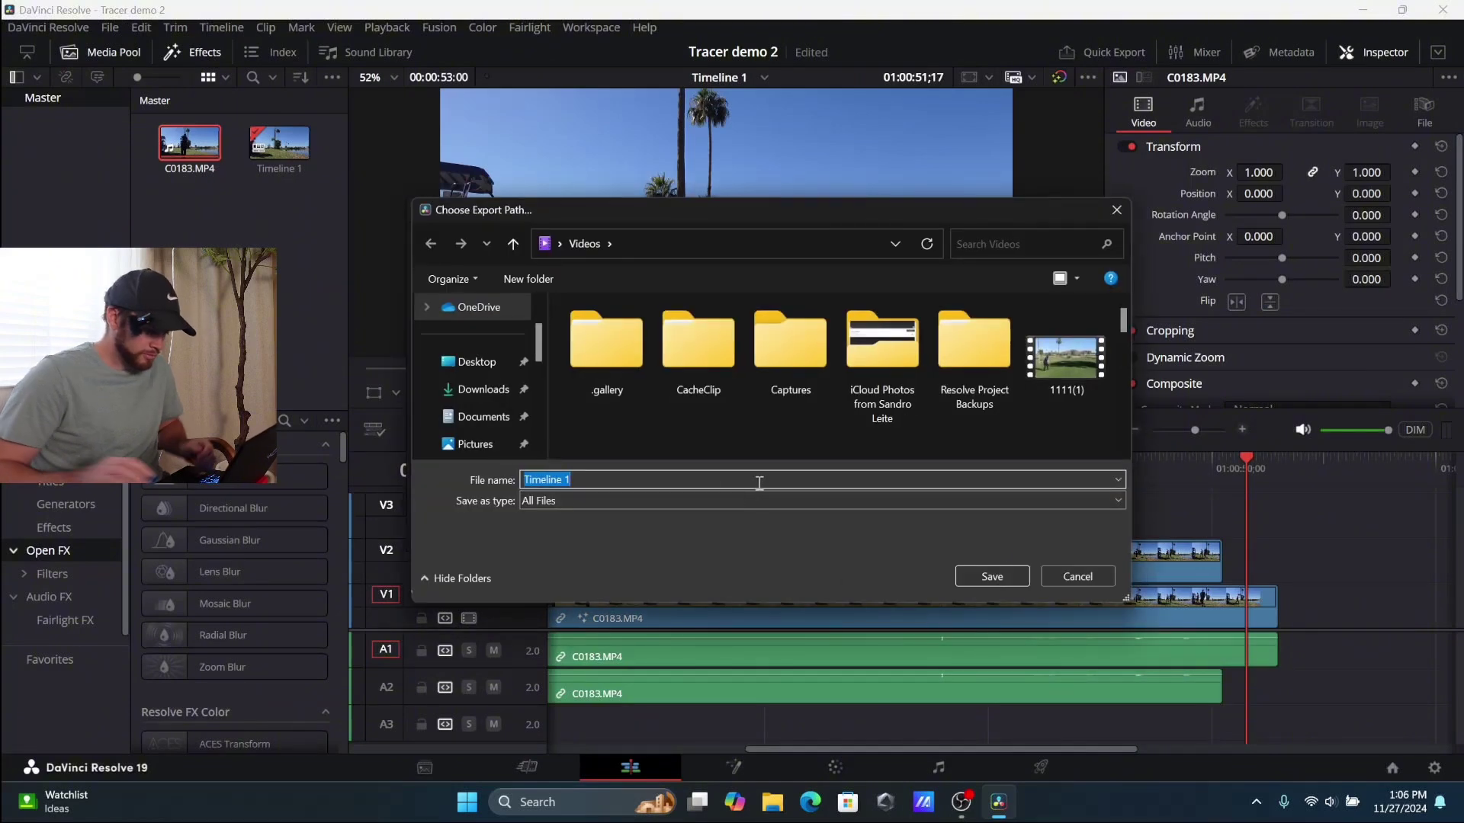
Name the export file "tracer demo 2", save it in the Videos folder and start rendering.
text(tracer m)
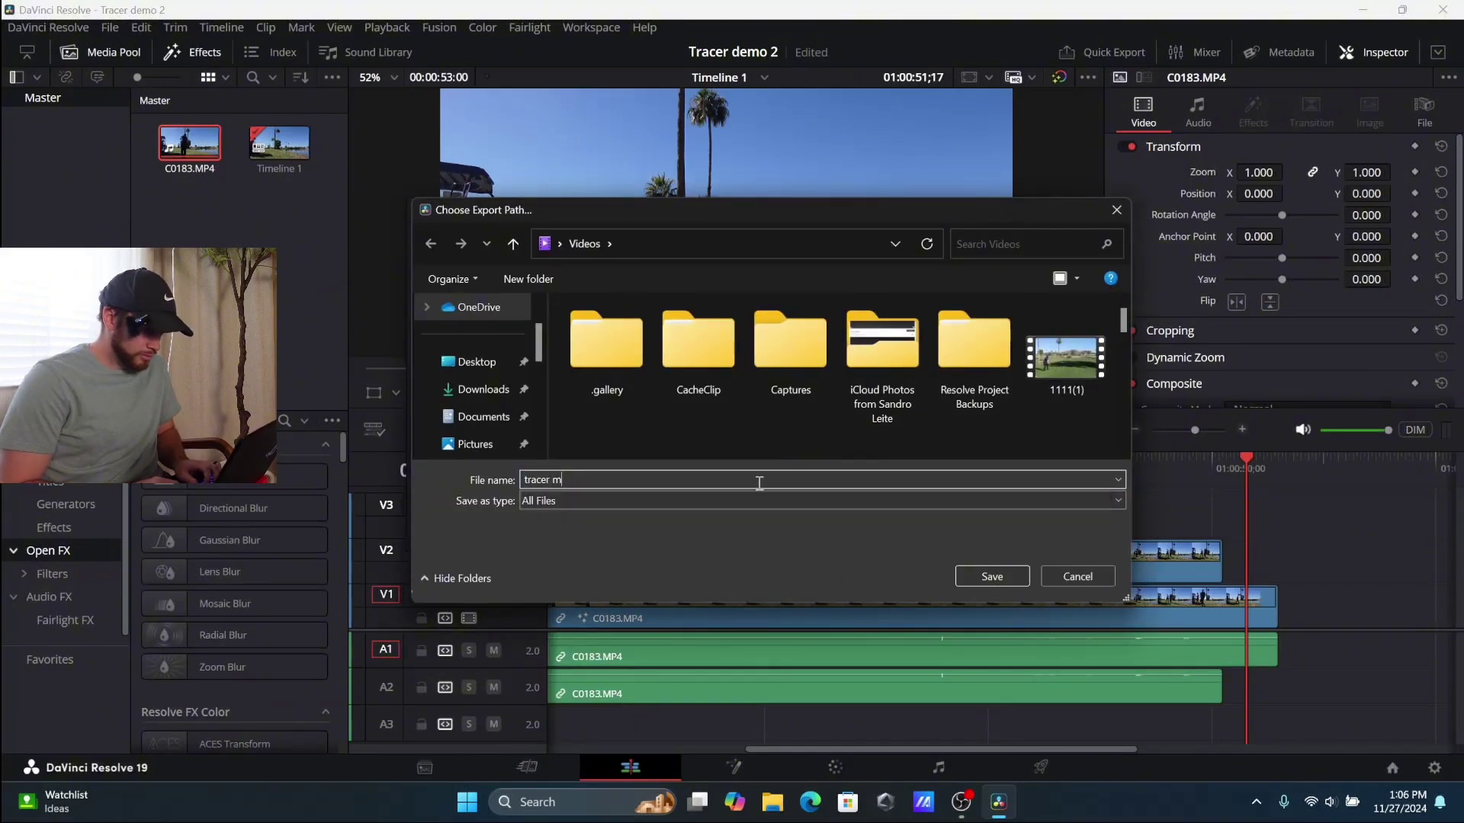
key(BackSpace)
key(BackSpace)
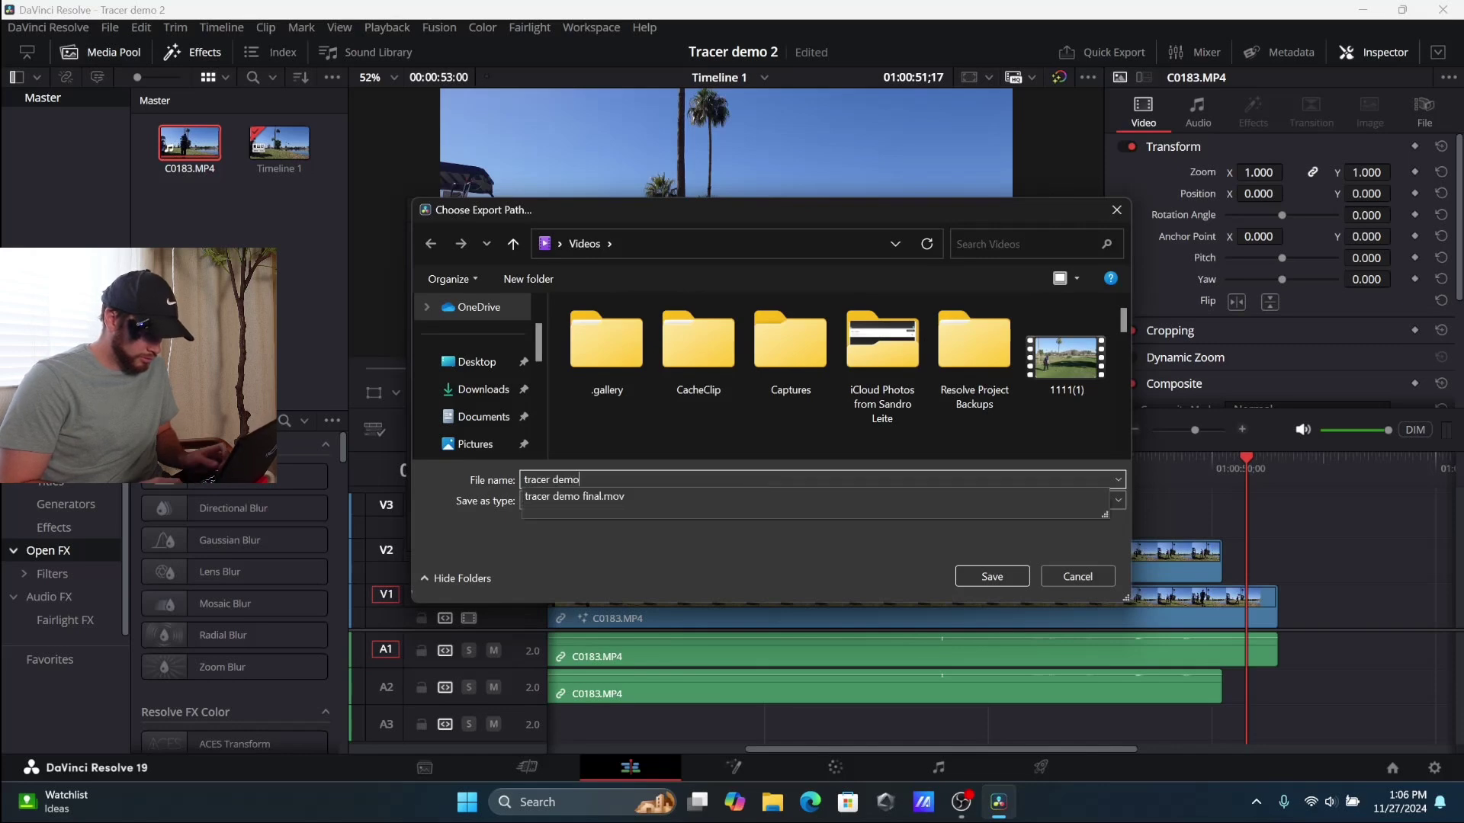
text(demo 2)
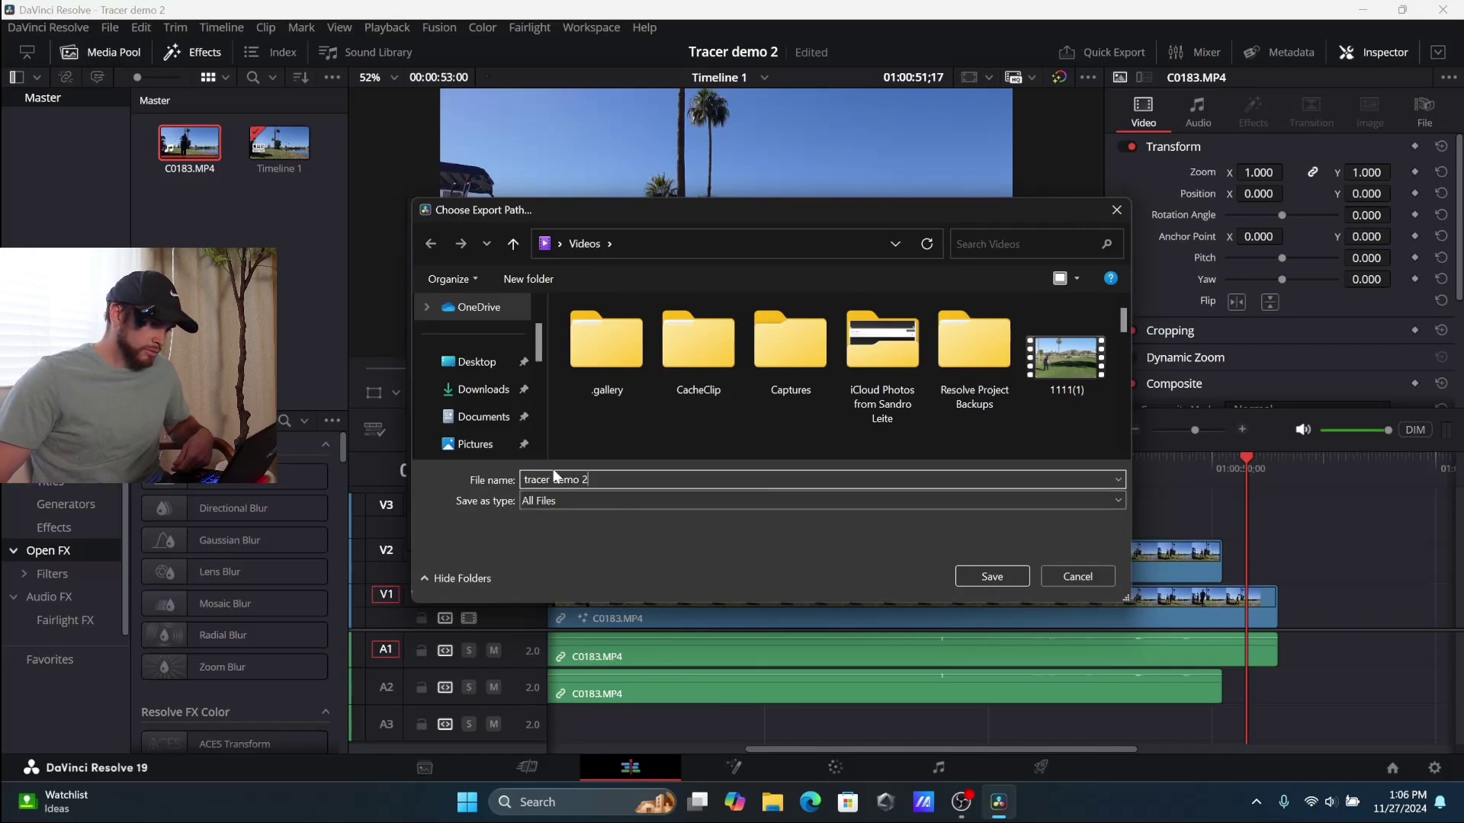
scroll(499, 393, down, 3)
scroll(502, 389, down, 3)
scroll(501, 388, up, 3)
click(473, 334)
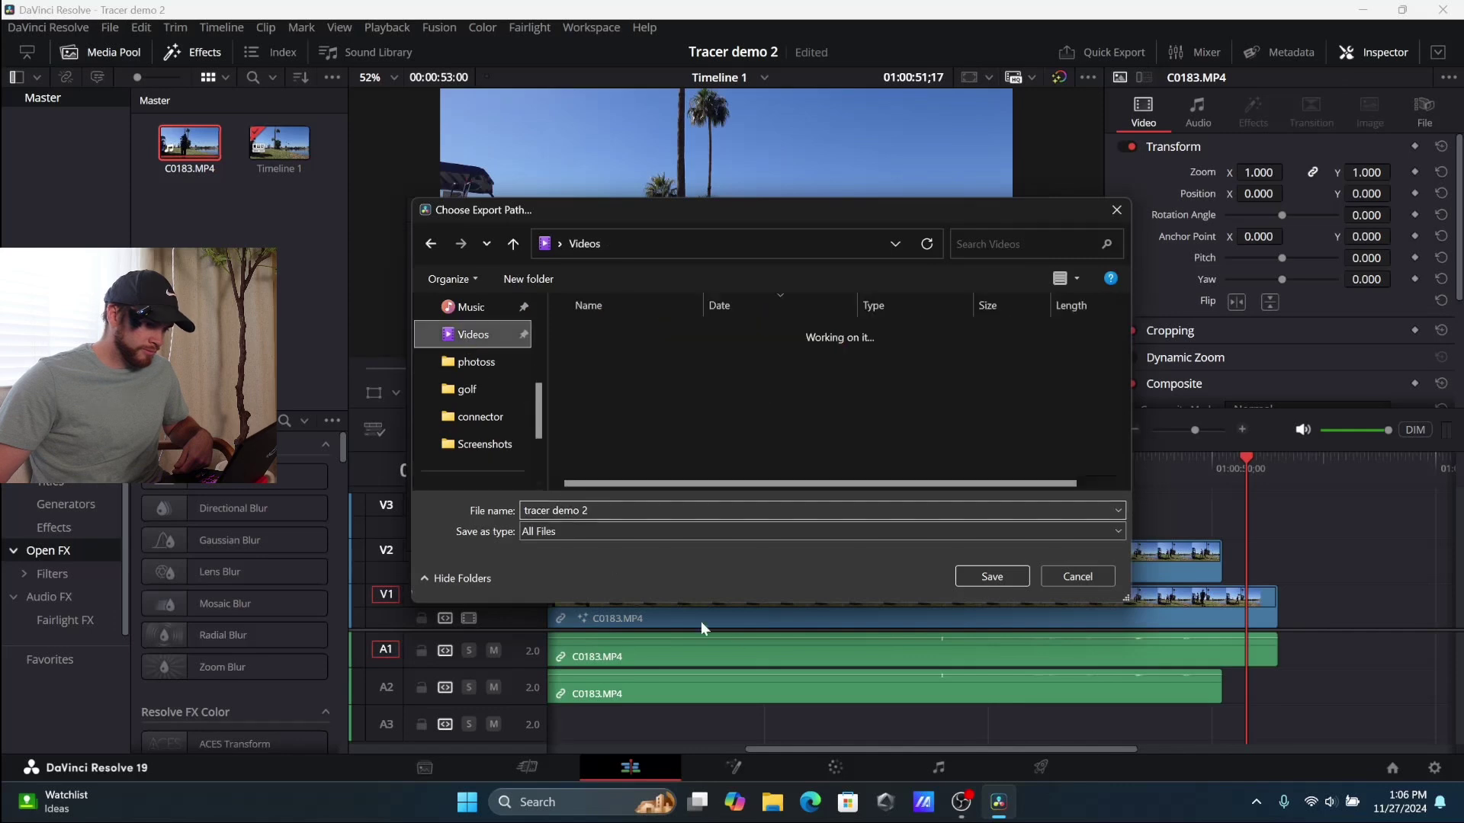
click(1009, 582)
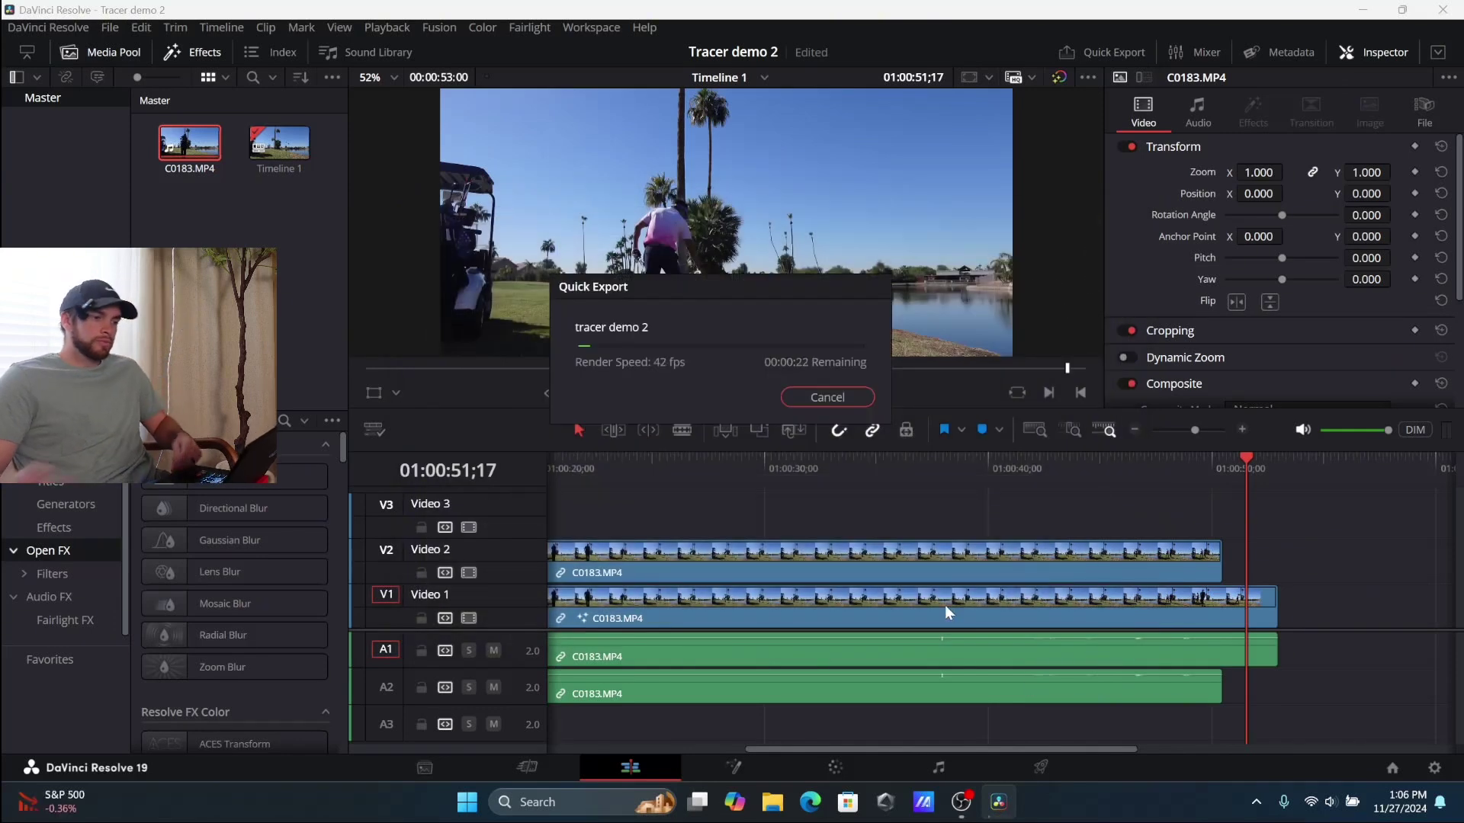